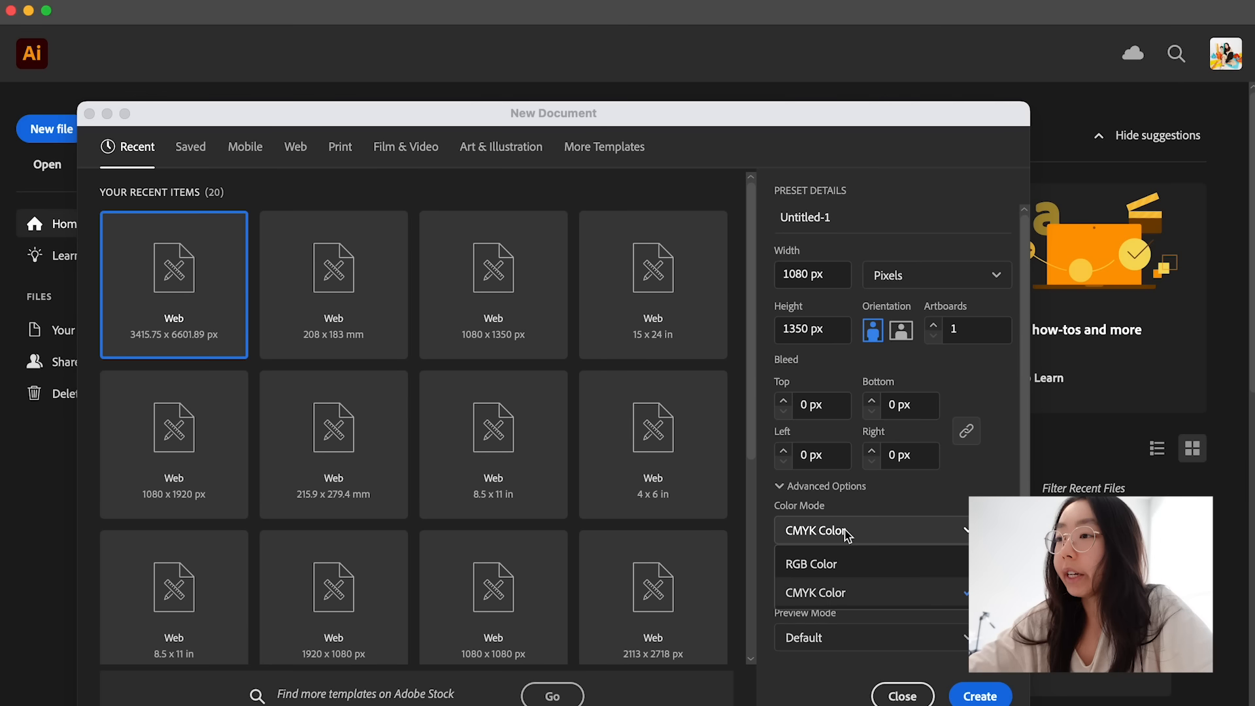
# - Create a 1080 × 1350 px document in RGB color mode with raster effects at High (300 ppi)
pyautogui.click(838, 566)
pyautogui.click(833, 567)
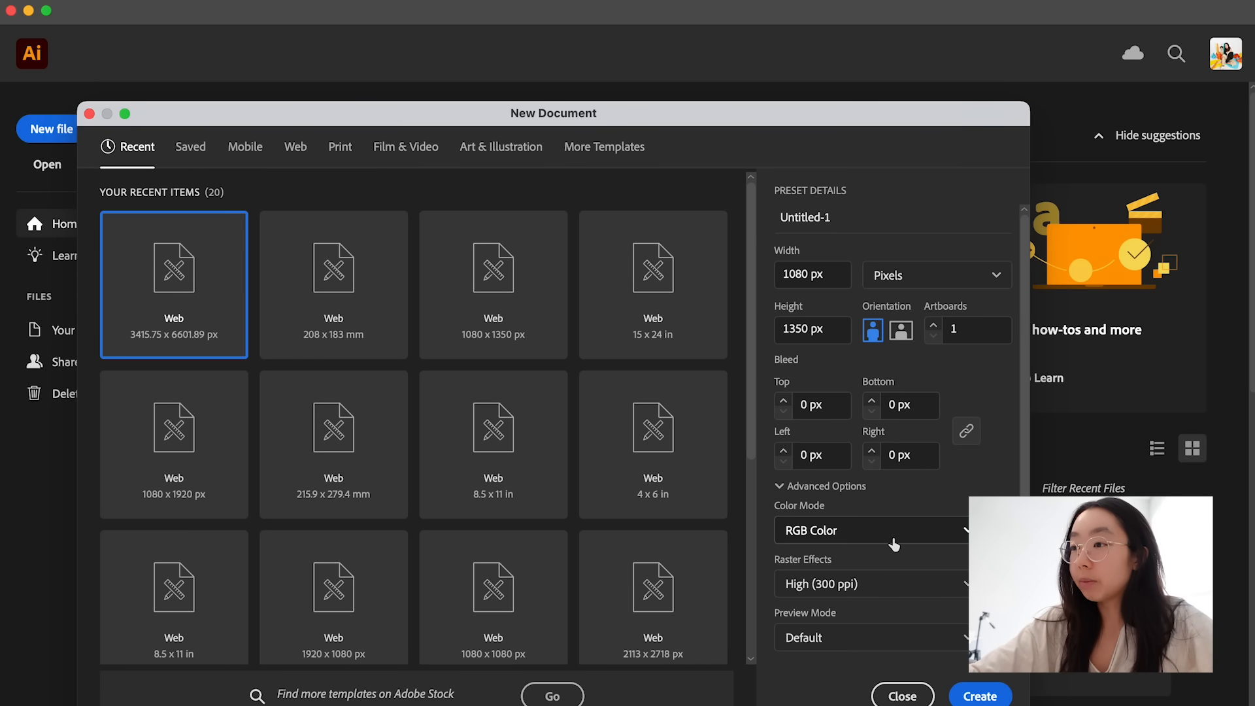
pyautogui.click(862, 594)
pyautogui.click(873, 581)
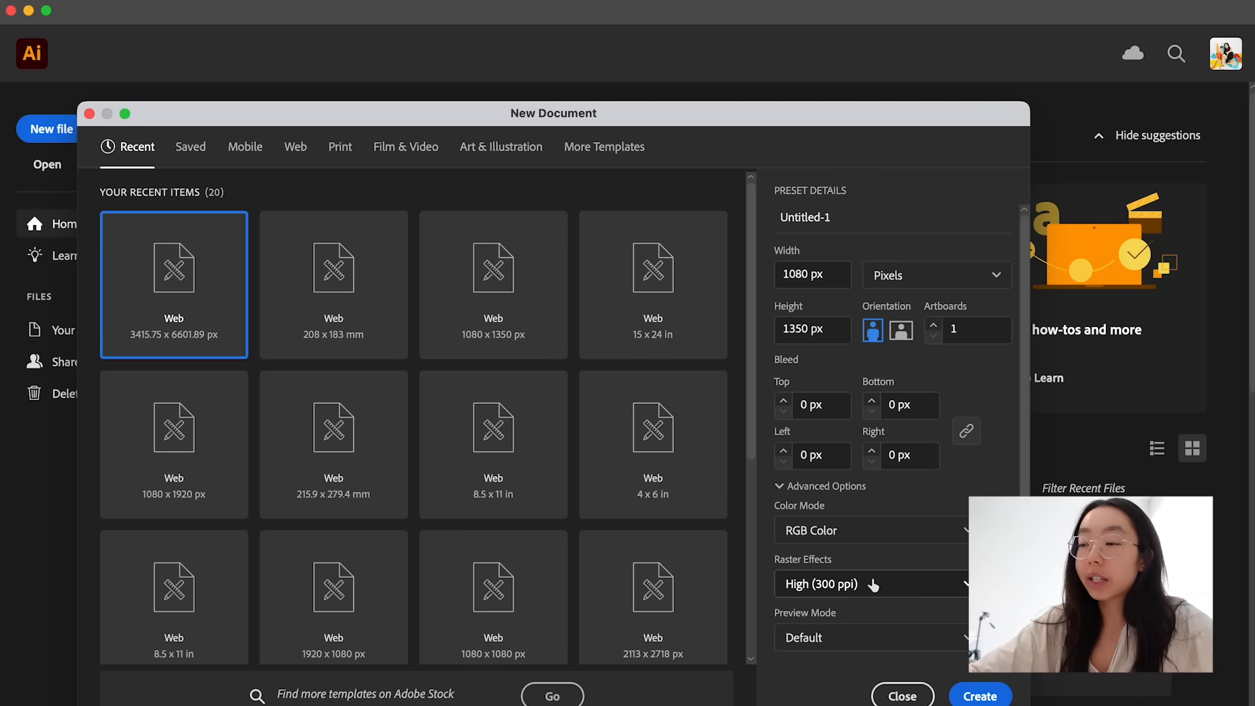
pyautogui.scroll(-1, 873, 581)
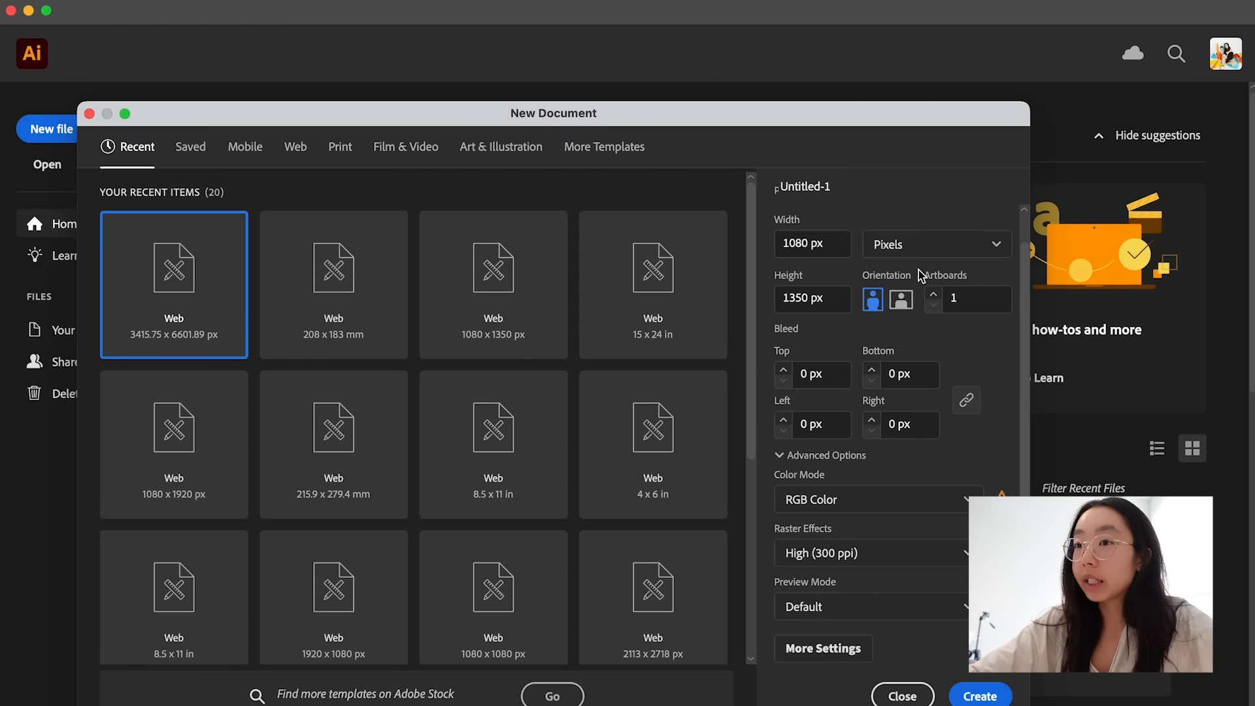
pyautogui.click(1000, 696)
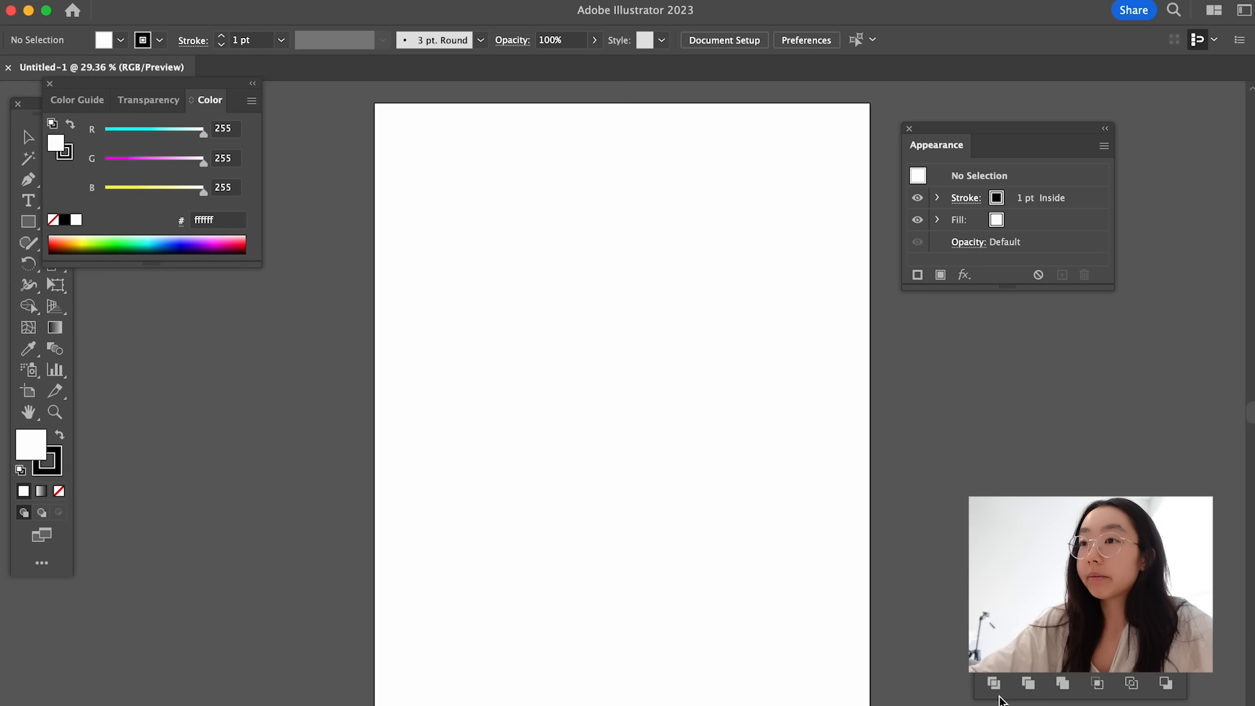
pyautogui.press('super+0')
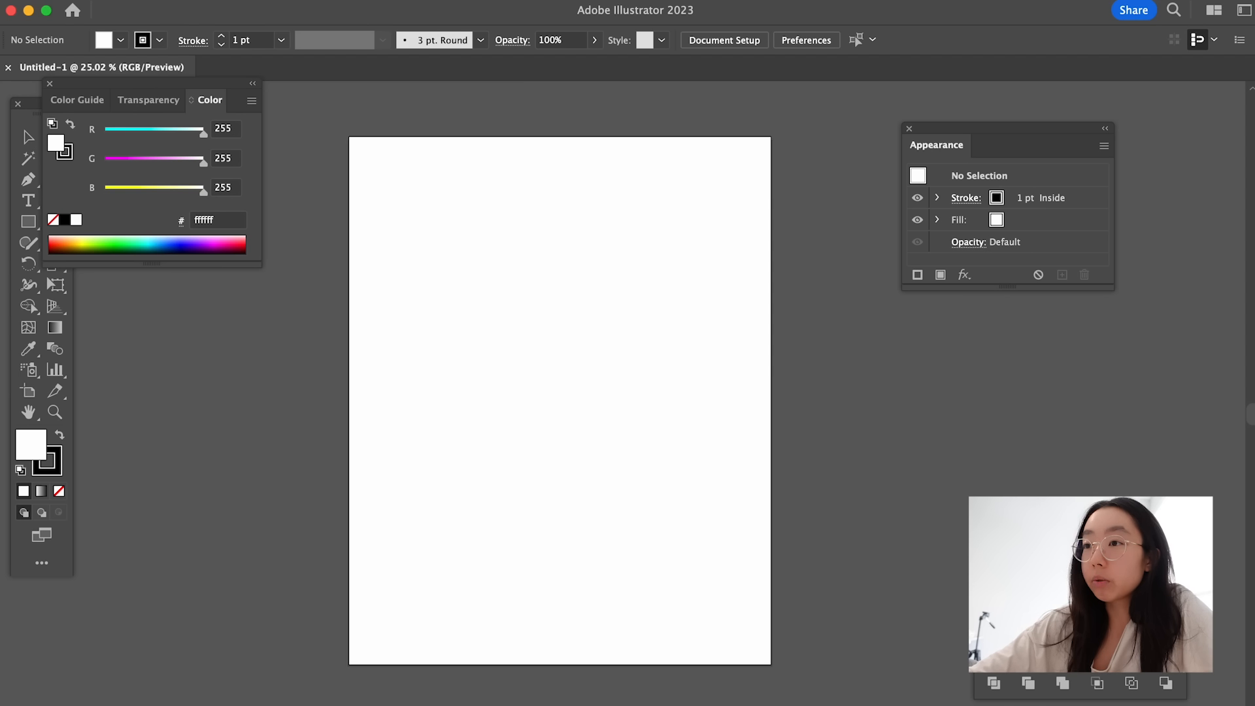
# - Switch the workspace's toolbar to the Advanced set
pyautogui.click(445, 0)
pyautogui.moveTo(473, 197)
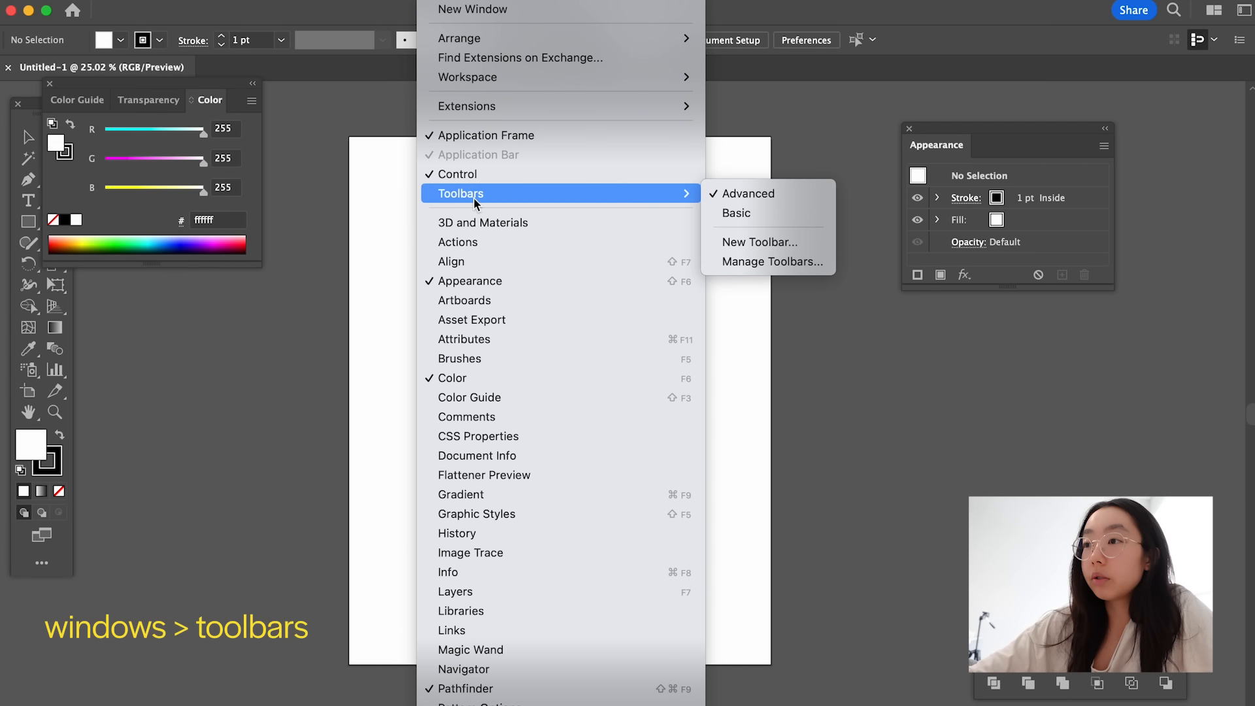
pyautogui.click(744, 194)
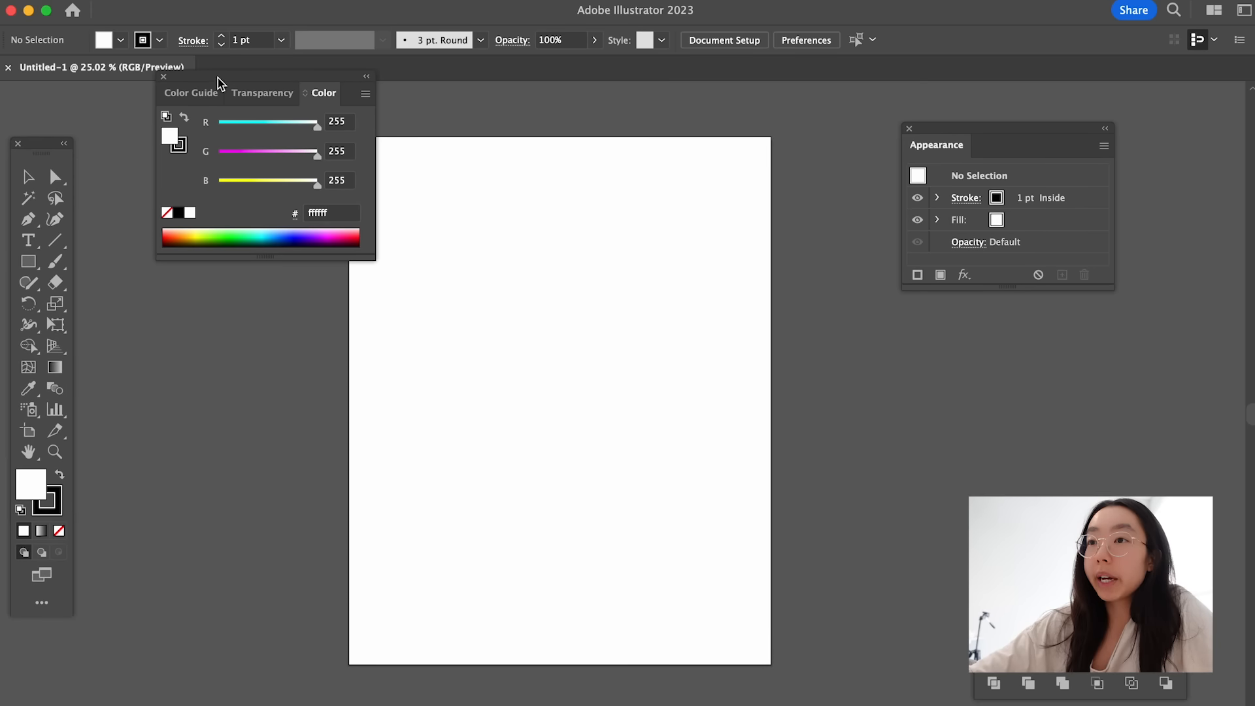
# - Rearrange the floating Color, Appearance and Pathfinder panels so they sit clear of the artboard
pyautogui.moveTo(217, 81); pyautogui.dragTo(157, 80)
pyautogui.moveTo(1005, 131); pyautogui.dragTo(1094, 237)
pyautogui.moveTo(1096, 581); pyautogui.dragTo(1114, 415)
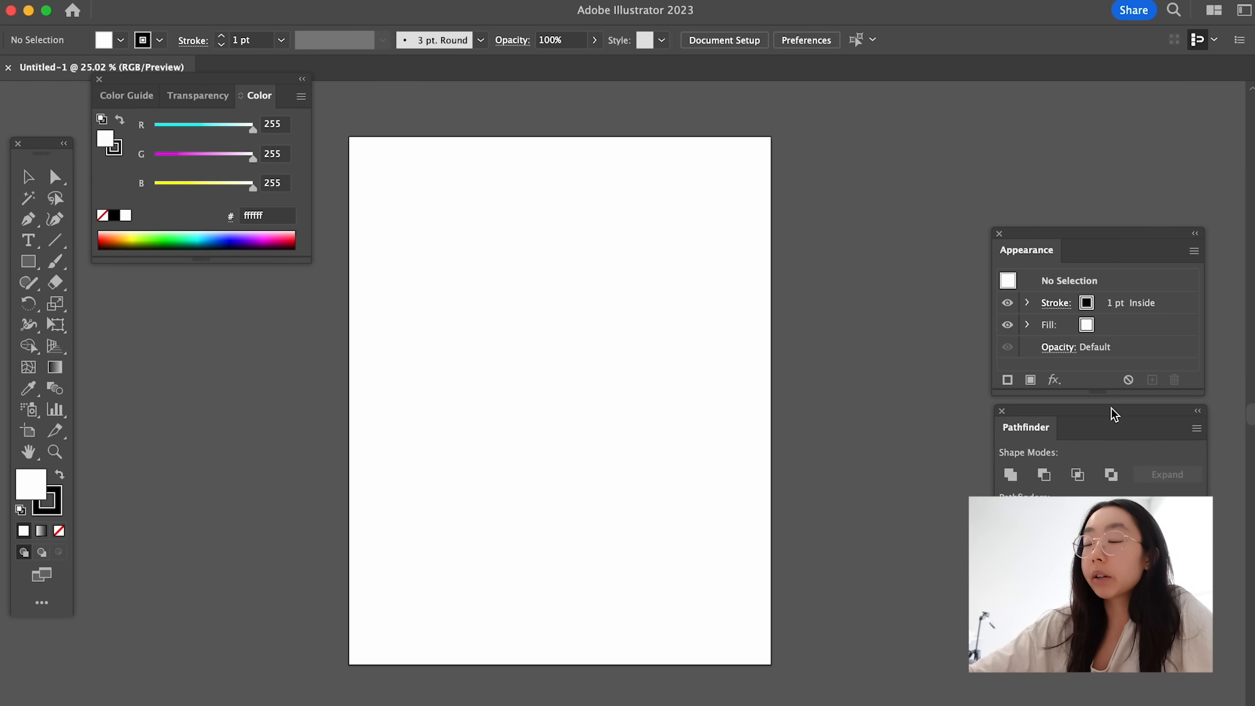
pyautogui.click(444, 2)
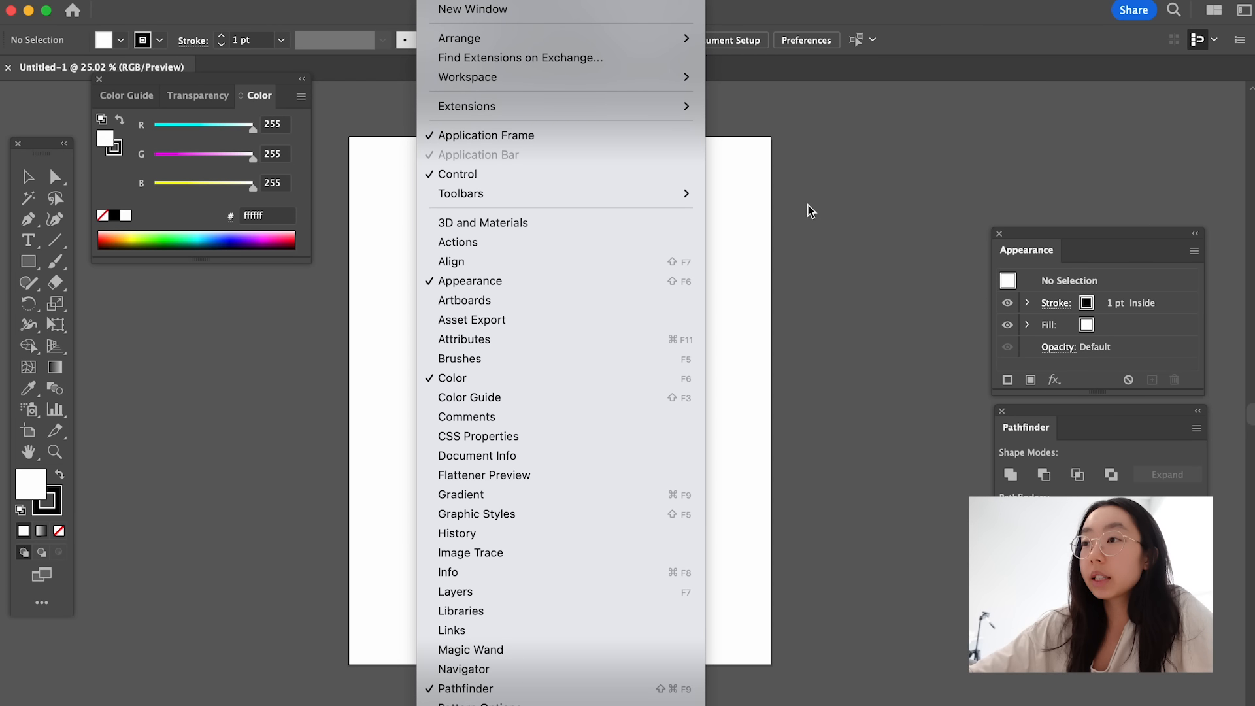
pyautogui.click(789, 208)
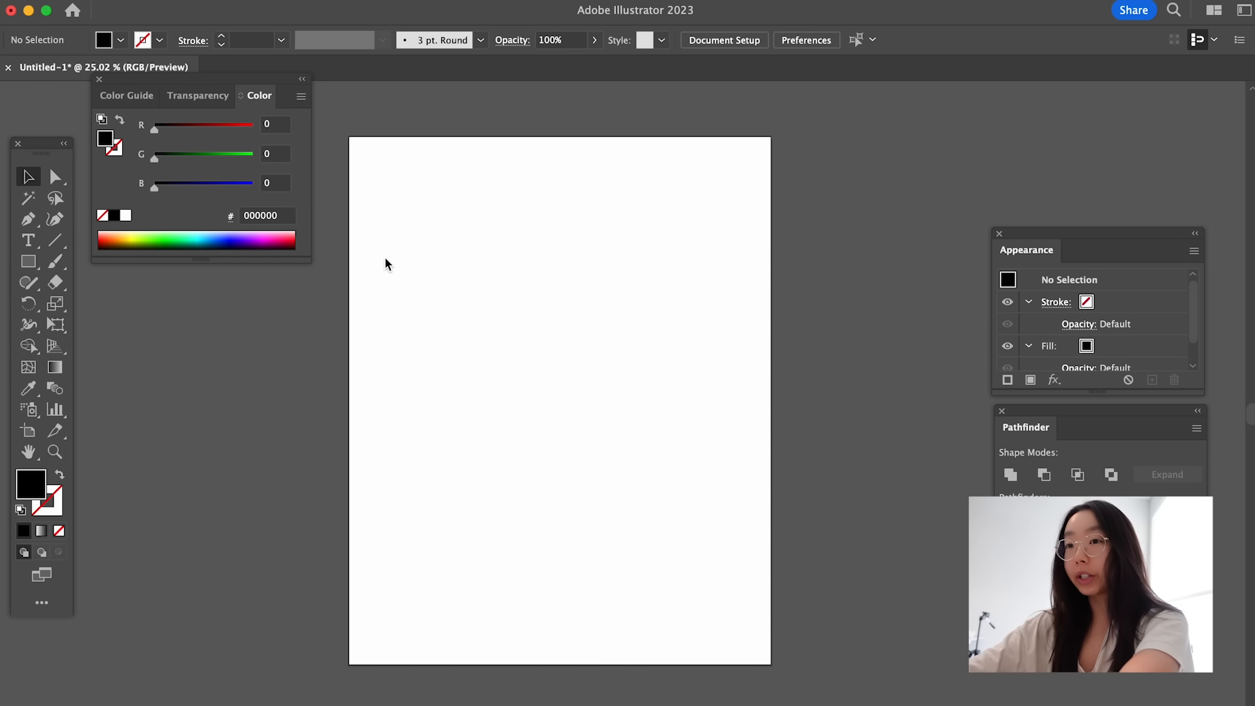
# - Add the point text "SHAPES" near the top of the artboard at a font size of 100 pt
pyautogui.click(29, 242)
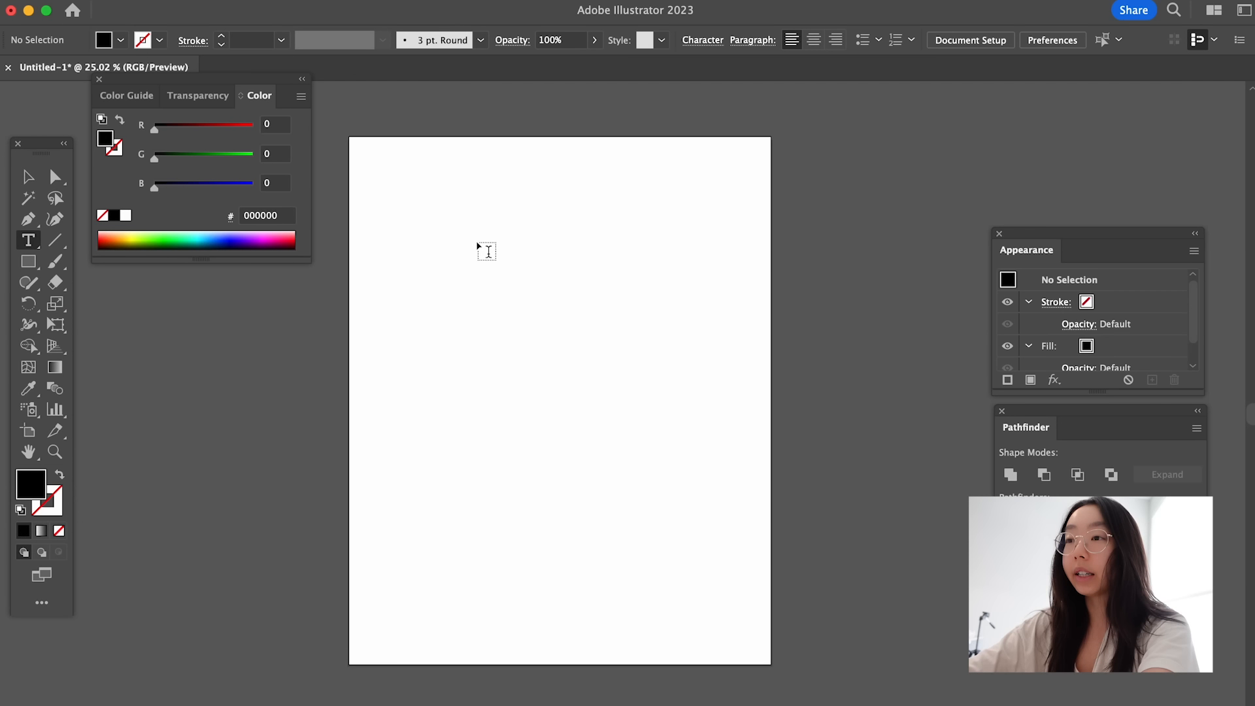
pyautogui.click(487, 240)
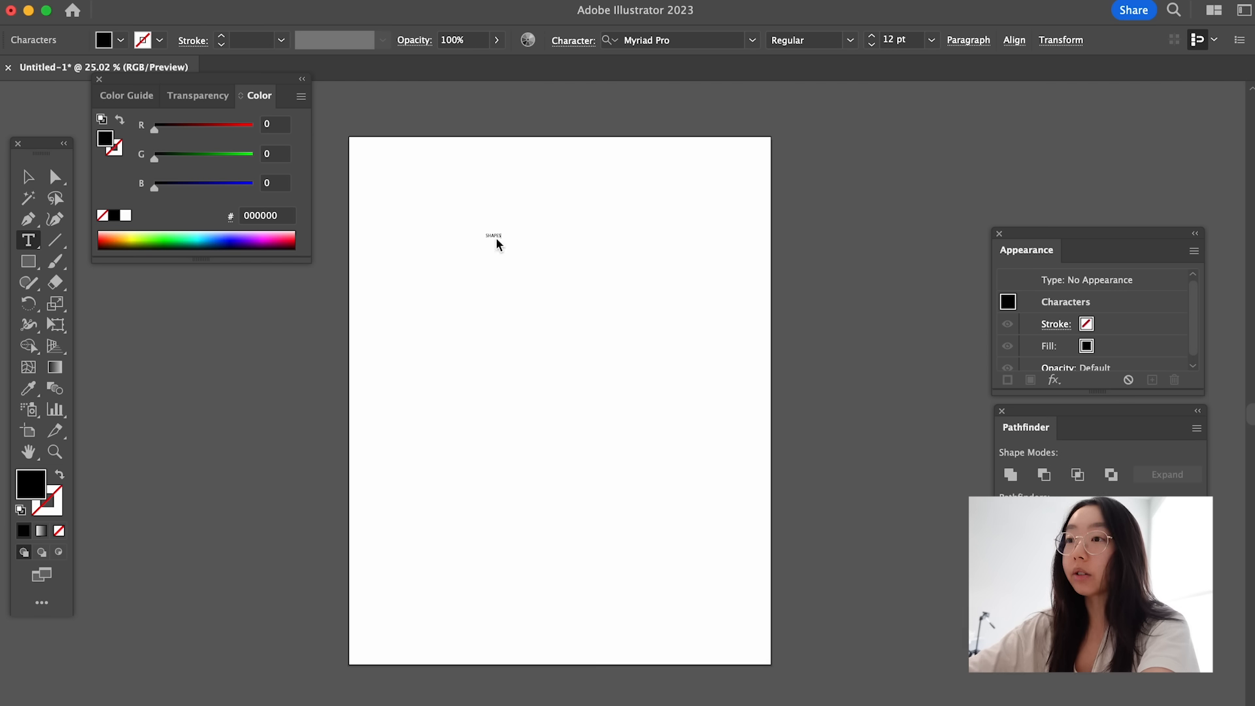
pyautogui.click(870, 37)
pyautogui.click(895, 40)
pyautogui.write('100')
pyautogui.press('Return')
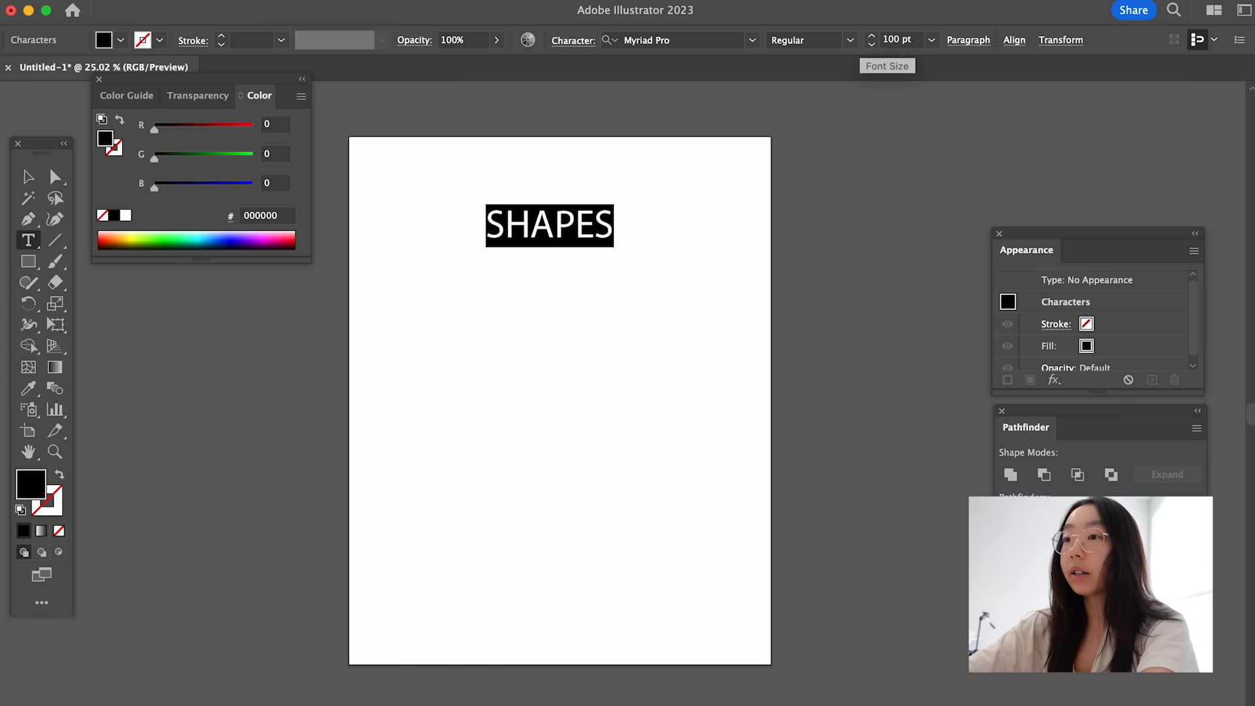
# - Scale the "SHAPES" text proportionally to about 303 pt so it spans the artboard's width near its upper edge
pyautogui.press('Escape')
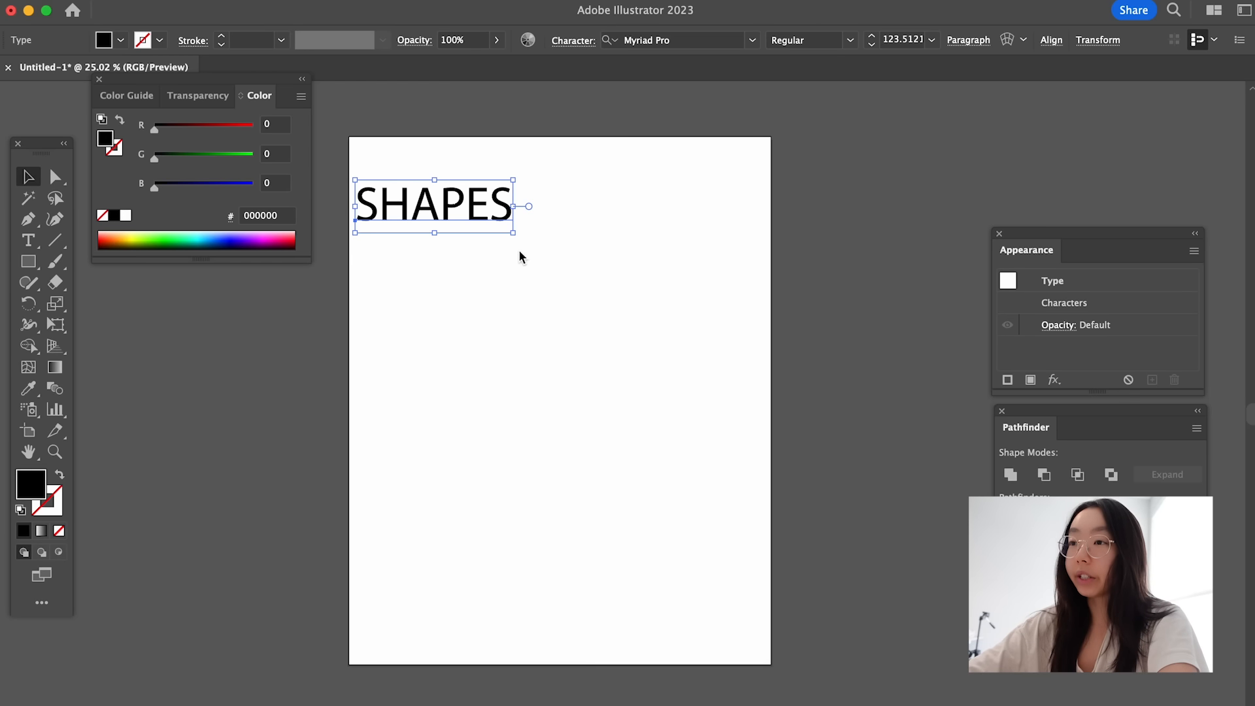
pyautogui.moveTo(513, 231); pyautogui.dragTo(745, 325)
pyautogui.moveTo(698, 261); pyautogui.dragTo(708, 222)
# - Try stretching the "SHAPES" text vertically and horizontally out of proportion, and undo the distortion
pyautogui.moveTo(560, 270); pyautogui.dragTo(561, 417)
pyautogui.moveTo(763, 280); pyautogui.dragTo(936, 281)
pyautogui.click(849, 453)
pyautogui.scroll(-1, 849, 453)
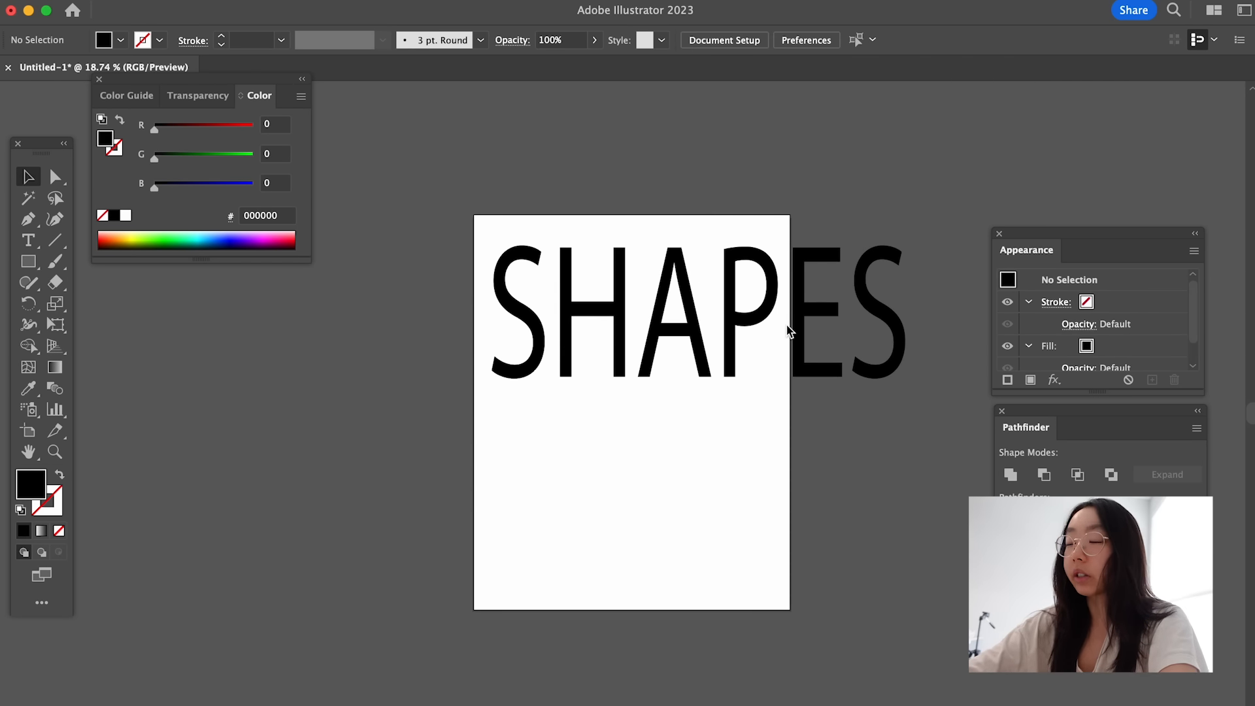
pyautogui.scroll(3, 787, 328)
pyautogui.press('super+z')
pyautogui.press('super+z')
pyautogui.press('super+z')
pyautogui.scroll(-1, 705, 369)
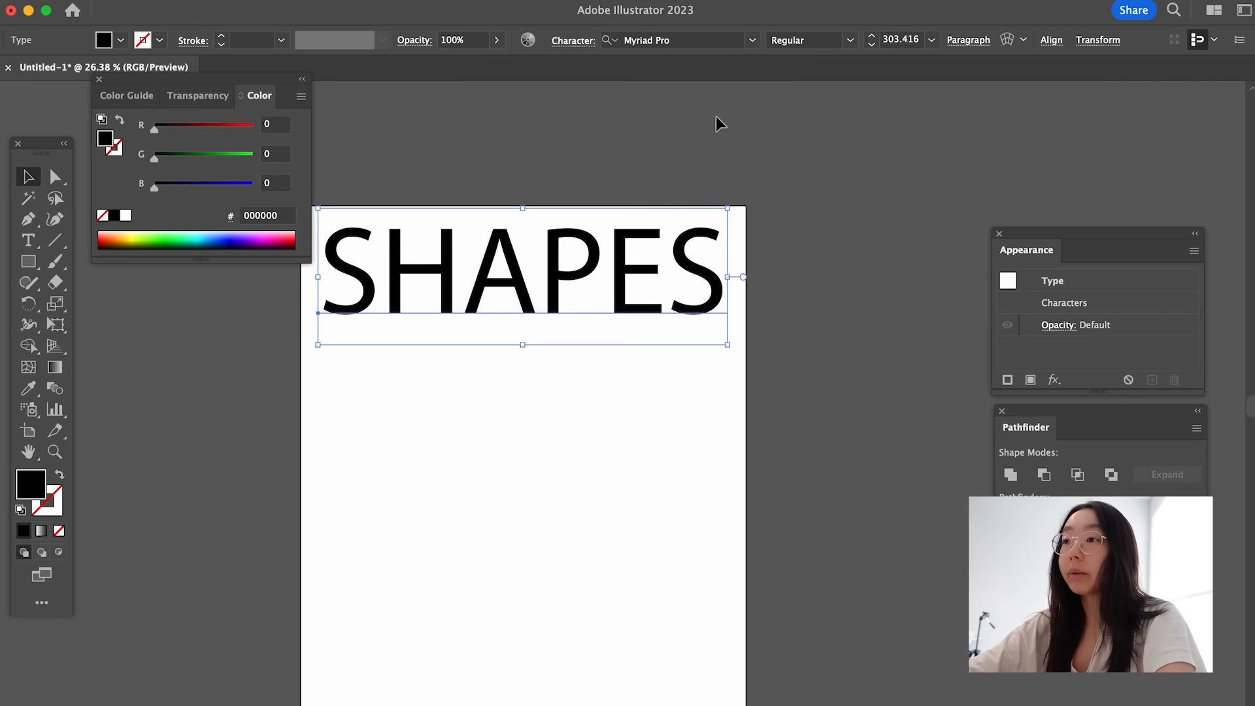
# - Search the fonts for "ohno" and apply Ohno Casual Variable Medium to the heading text
pyautogui.scroll(2, 699, 119)
pyautogui.click(698, 29)
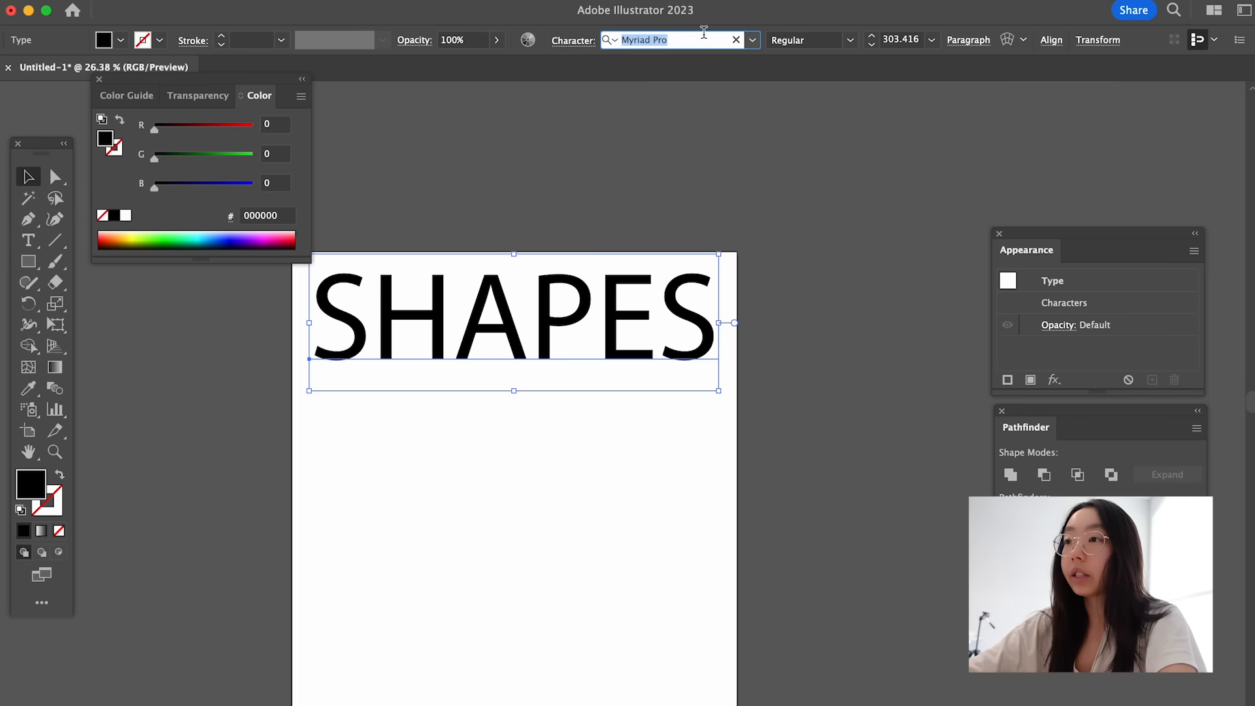
pyautogui.write('ohno')
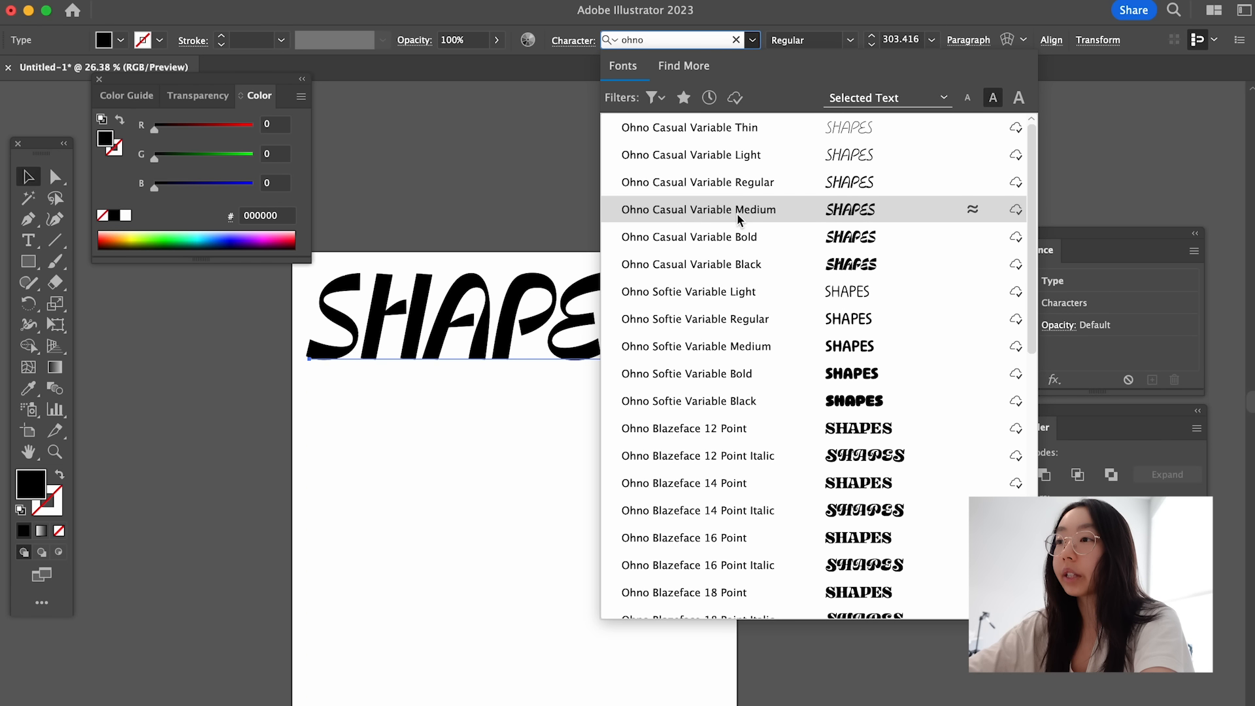
pyautogui.click(739, 219)
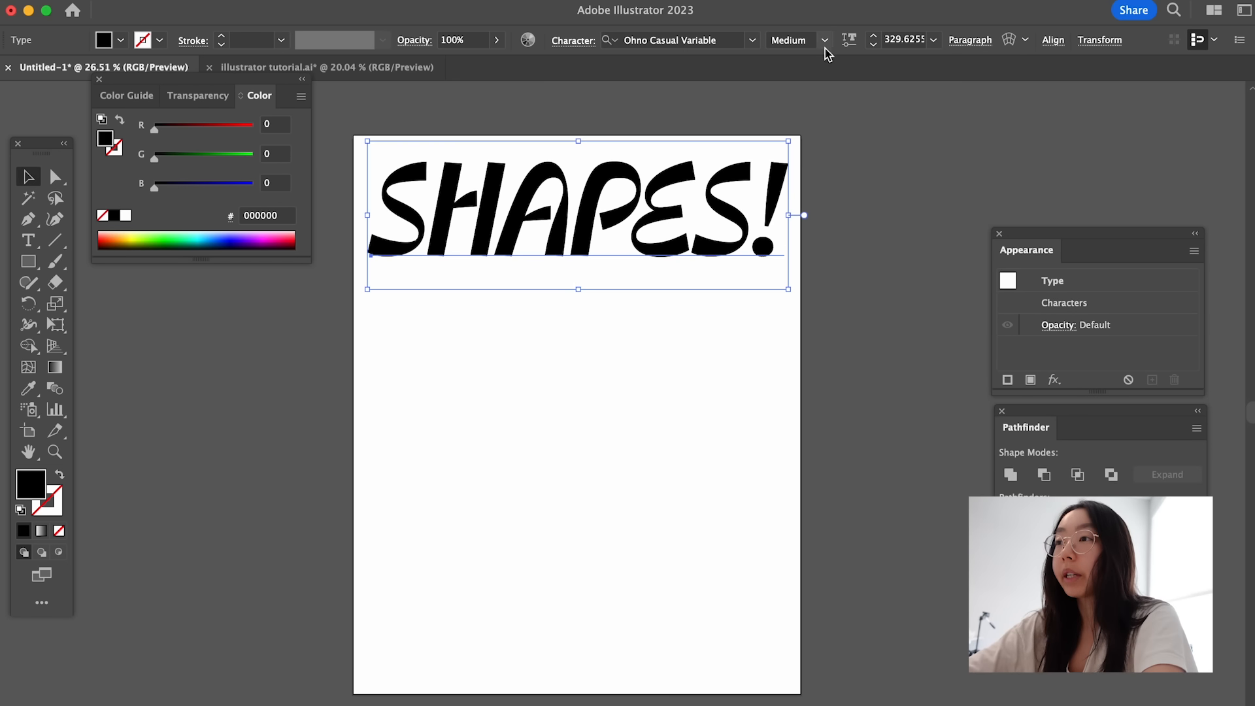
# - Set the "SHAPES!" heading to the Bold style, also trying a different weight in the variable font options
pyautogui.click(825, 41)
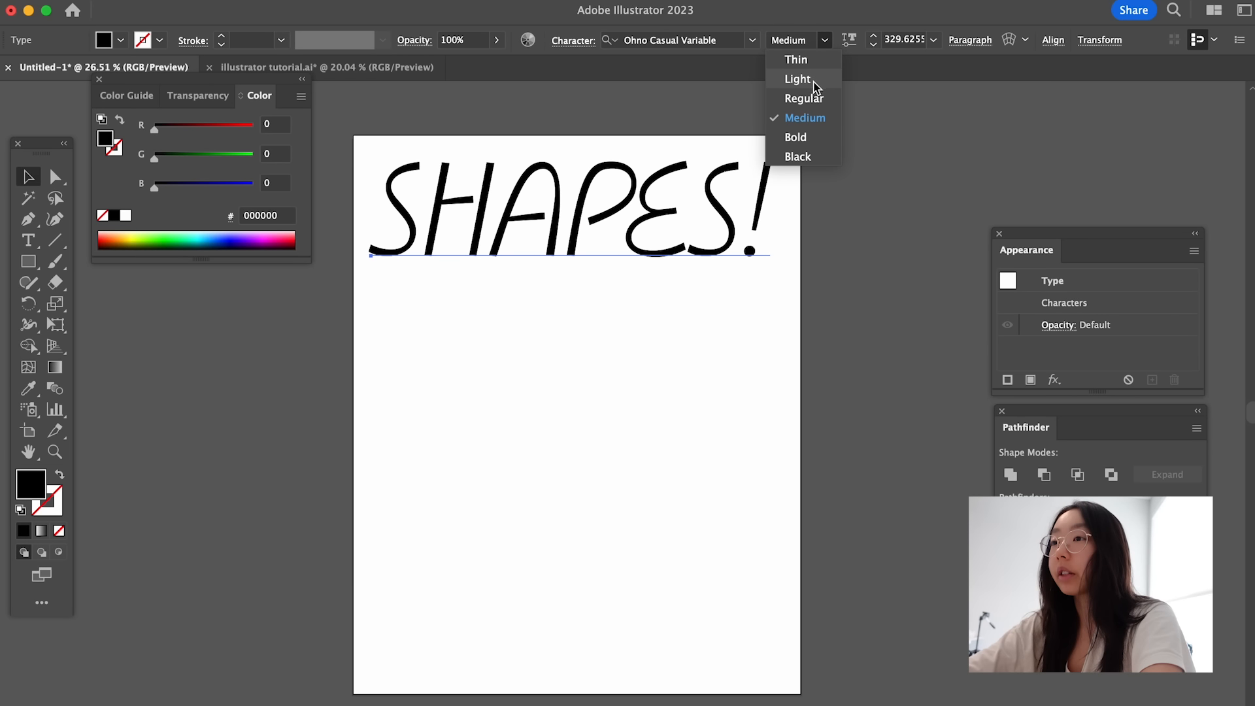
pyautogui.click(805, 140)
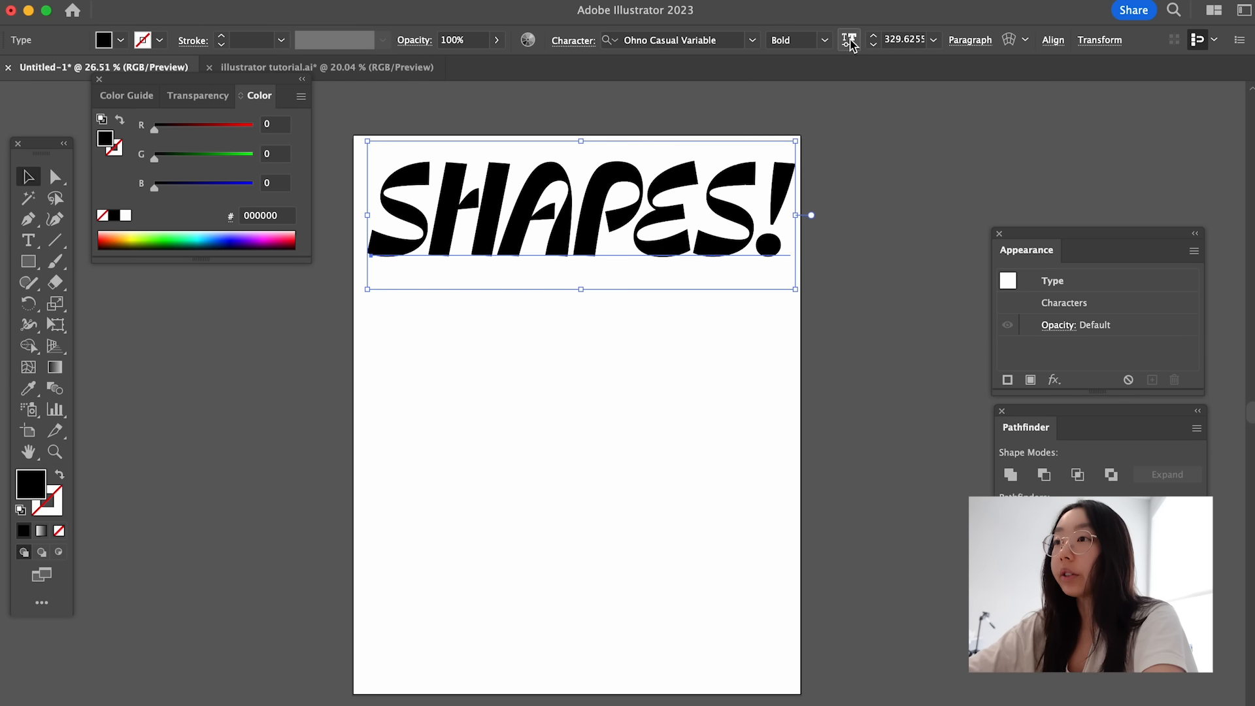
pyautogui.click(849, 40)
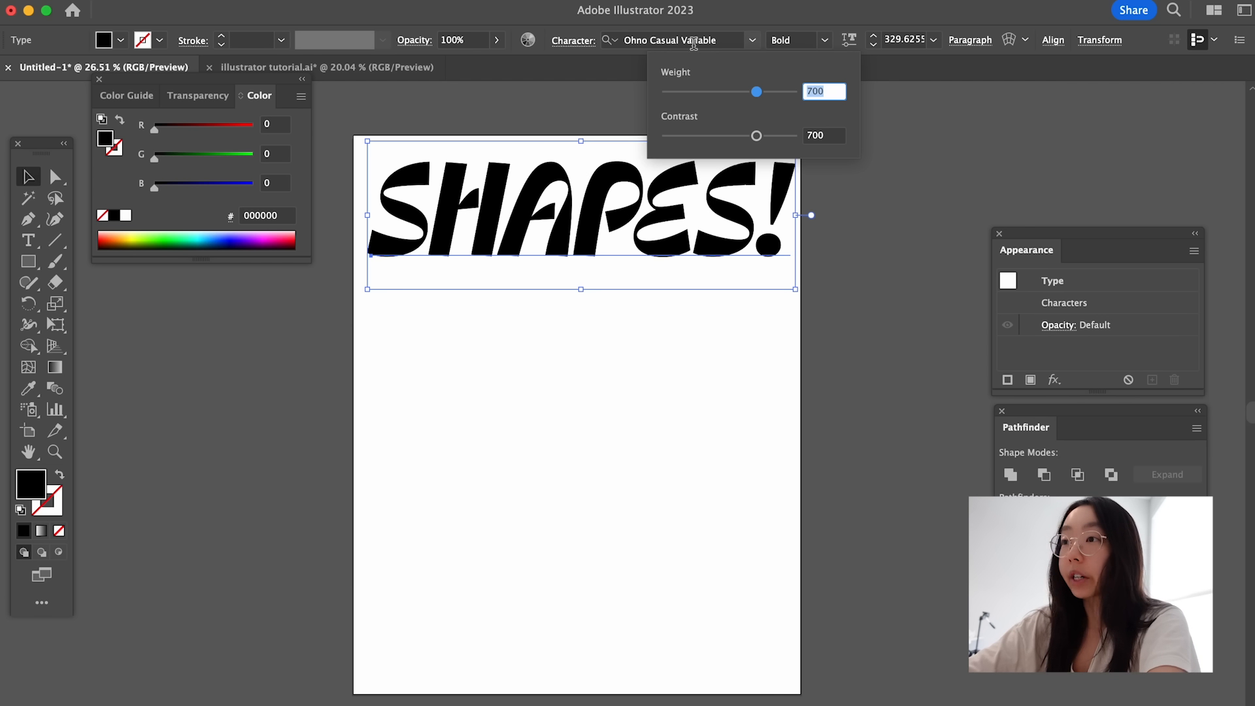
pyautogui.moveTo(755, 94); pyautogui.dragTo(697, 134)
pyautogui.click(825, 42)
pyautogui.click(795, 136)
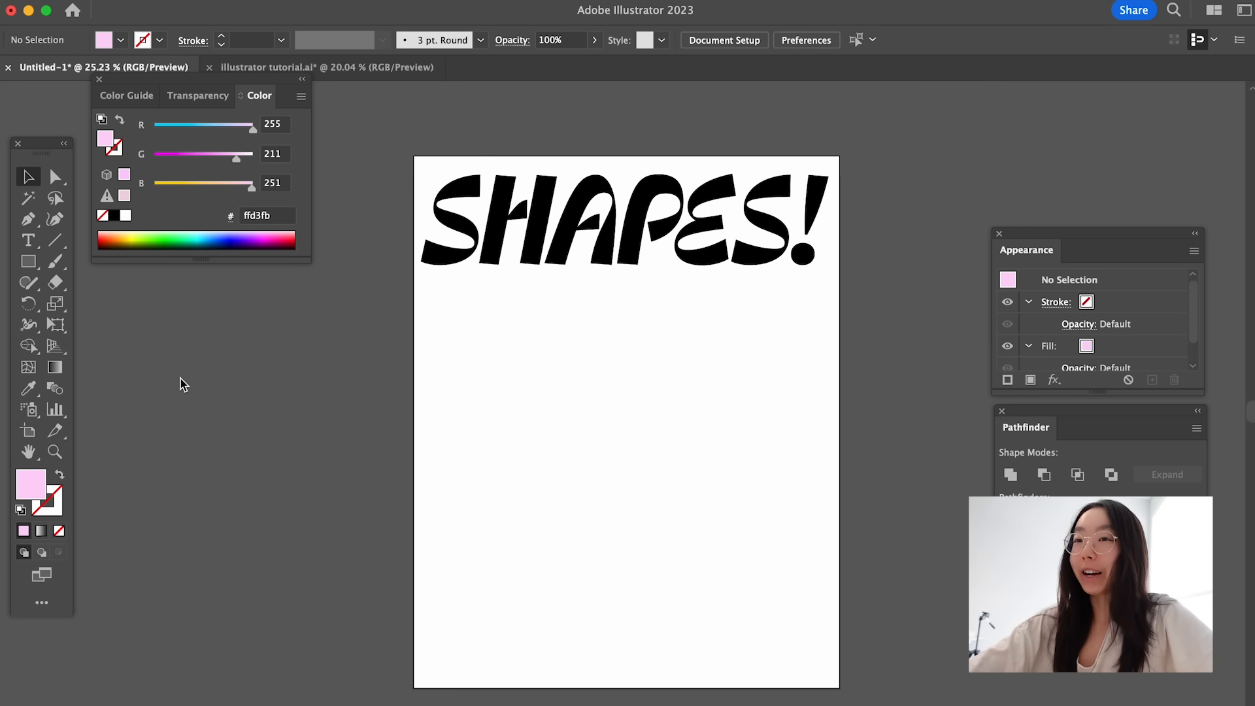
# - Draw a light pink (#ffd3fb) rectangle covering the whole artboard and extending slightly past its edges
pyautogui.click(29, 263)
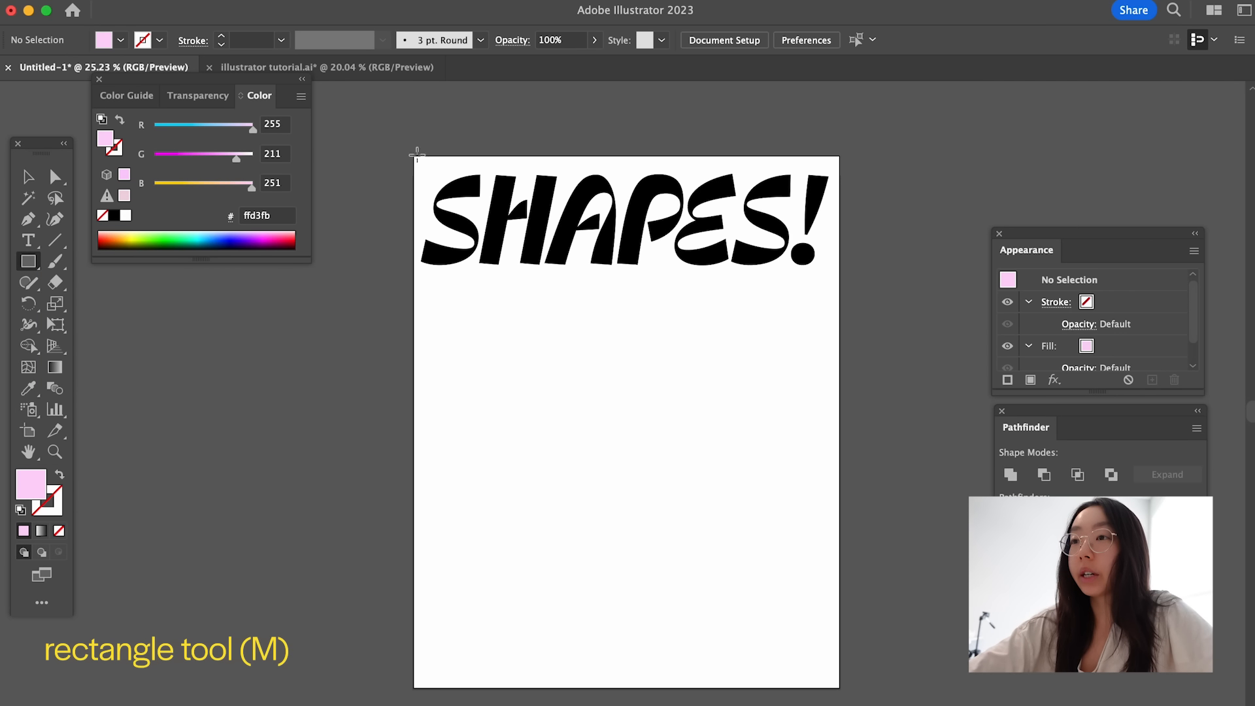
pyautogui.moveTo(414, 157); pyautogui.dragTo(850, 695)
pyautogui.press('v')
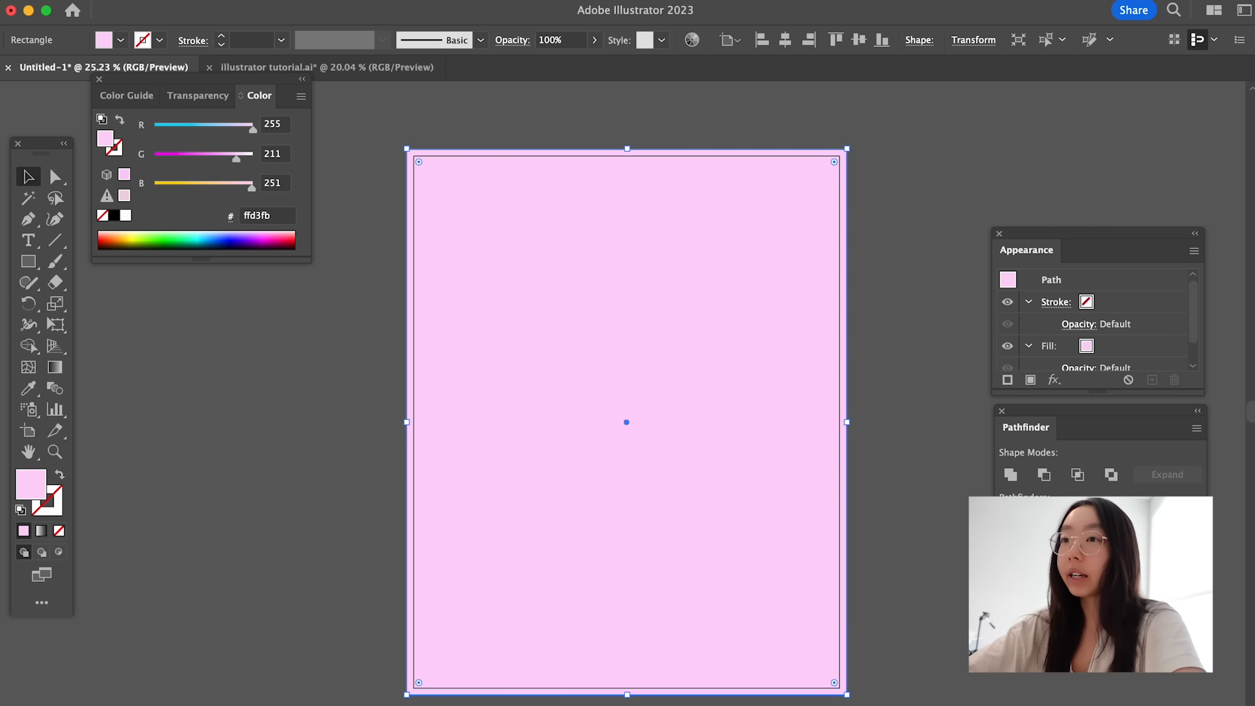
# - Send the pink background rectangle to the back, behind the "SHAPES!" heading
pyautogui.click(204, 0)
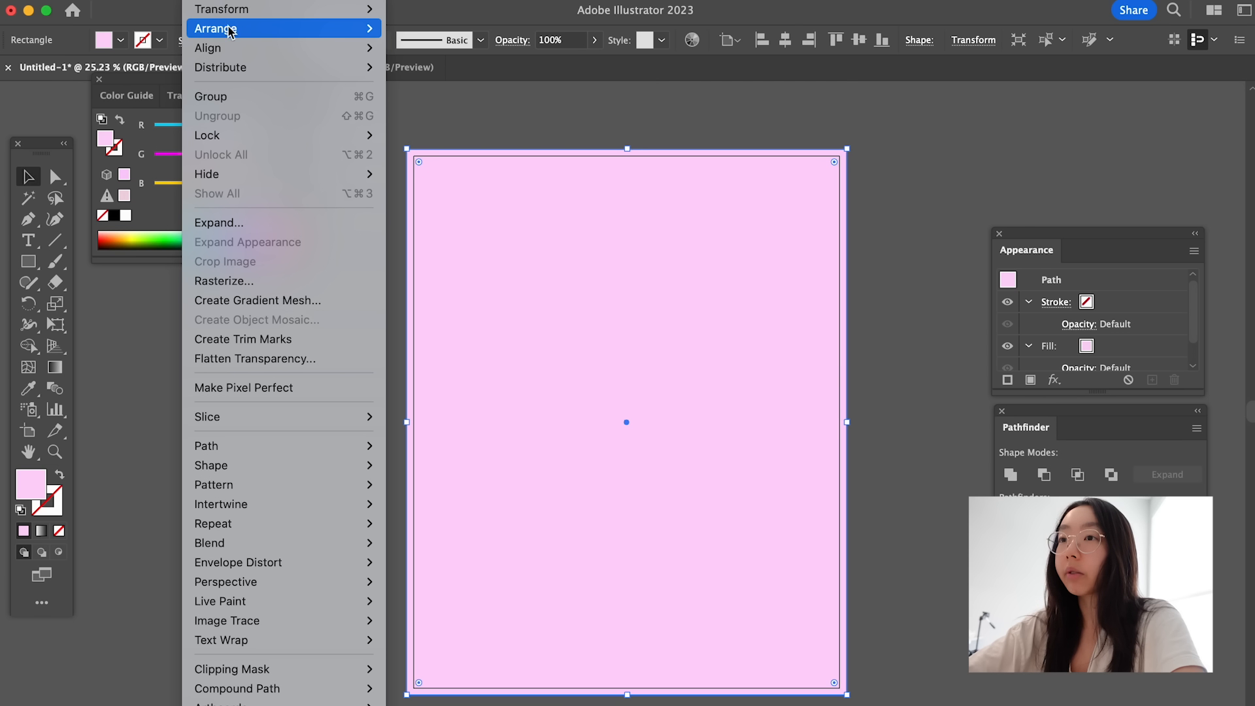
pyautogui.moveTo(216, 28)
pyautogui.click(480, 91)
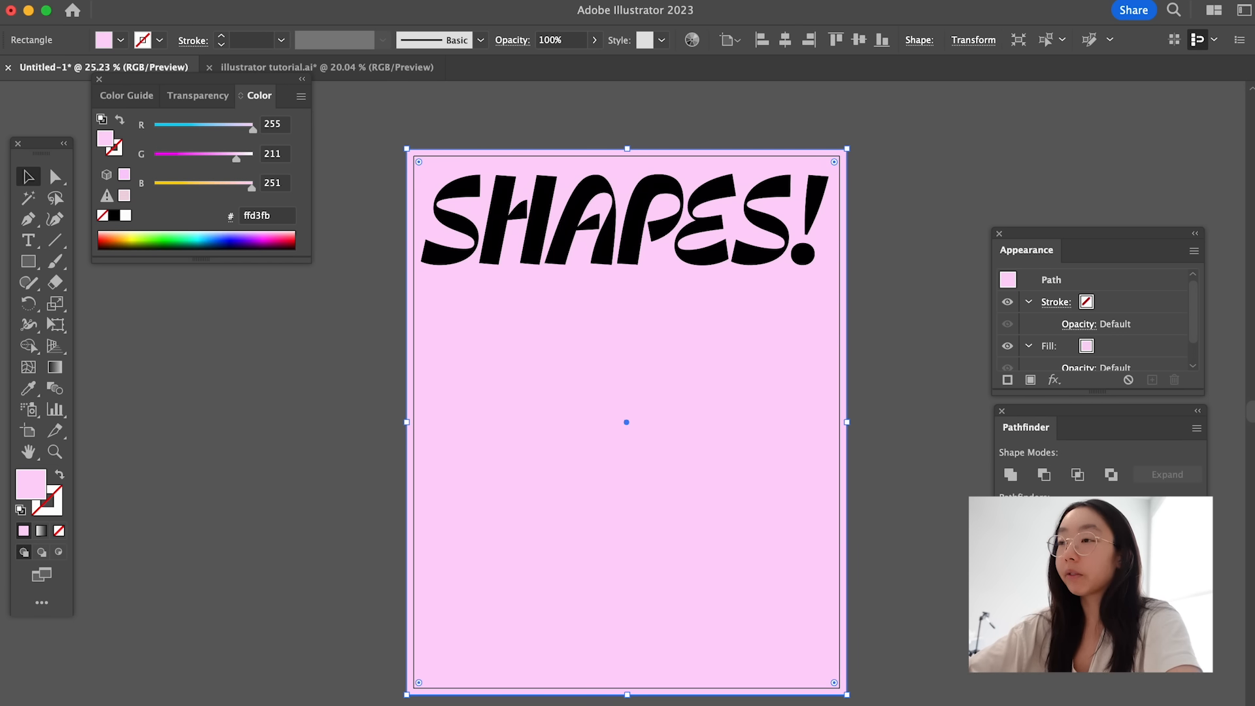
pyautogui.click(933, 208)
# - Lock the pink background rectangle and check the object commands for the Unlock All option
pyautogui.click(726, 429)
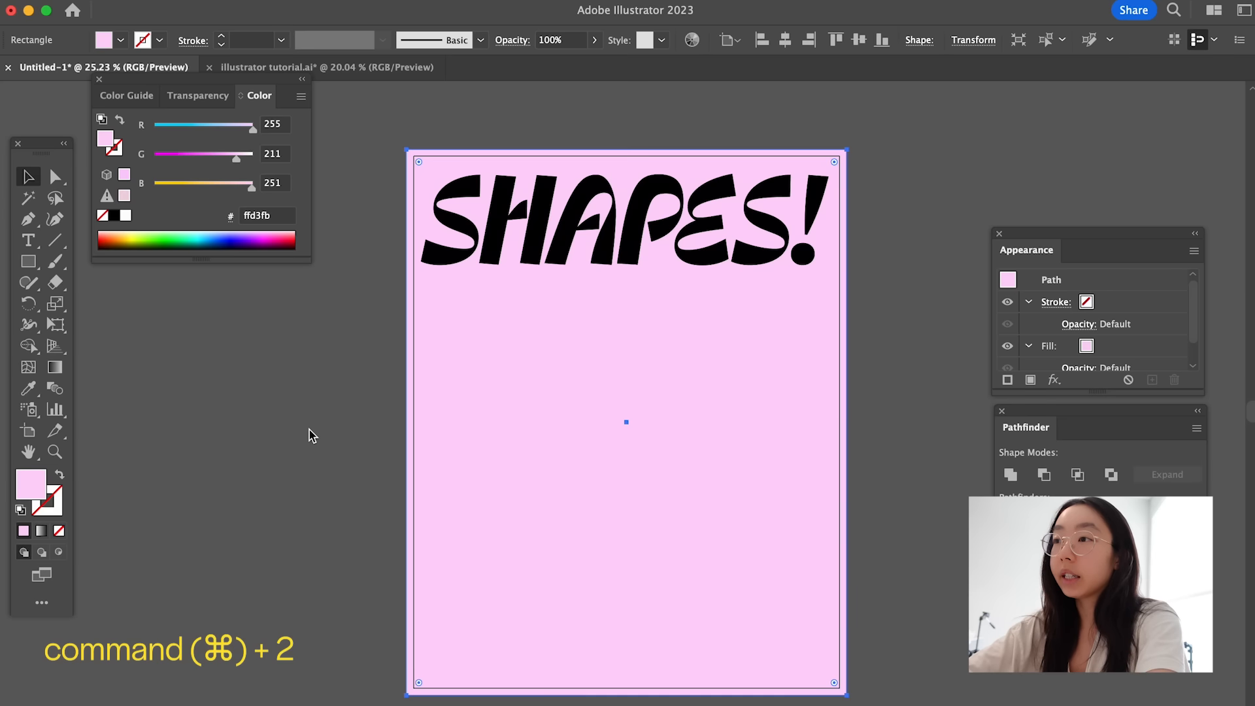
pyautogui.press('super+2')
pyautogui.click(201, 0)
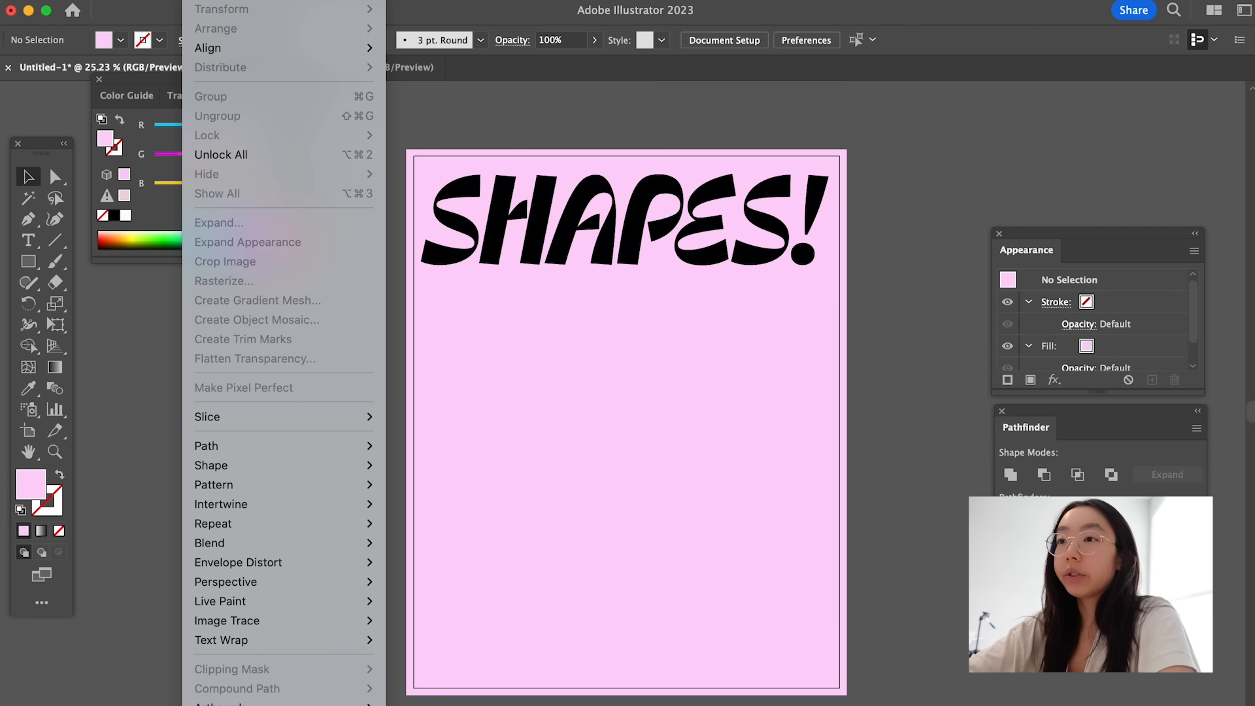
pyautogui.click(540, 392)
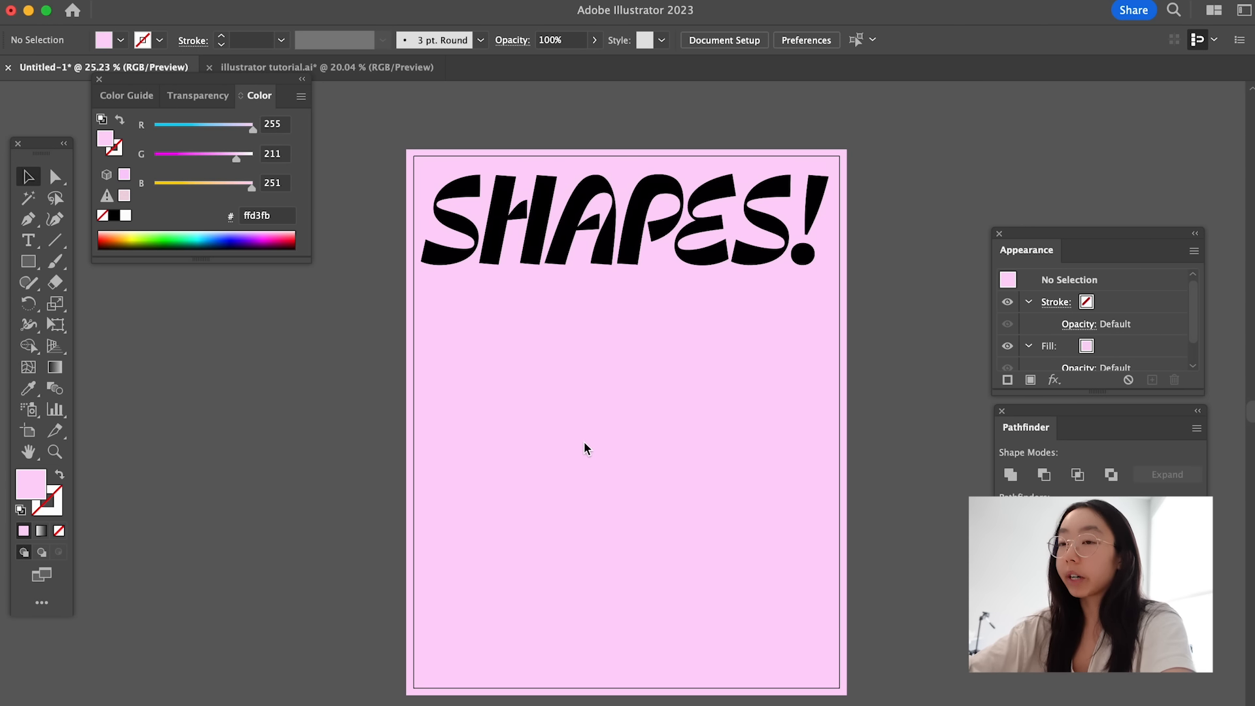
# - Set the fill color to bright pink #ff40f6 for new shapes
pyautogui.doubleClick(37, 484)
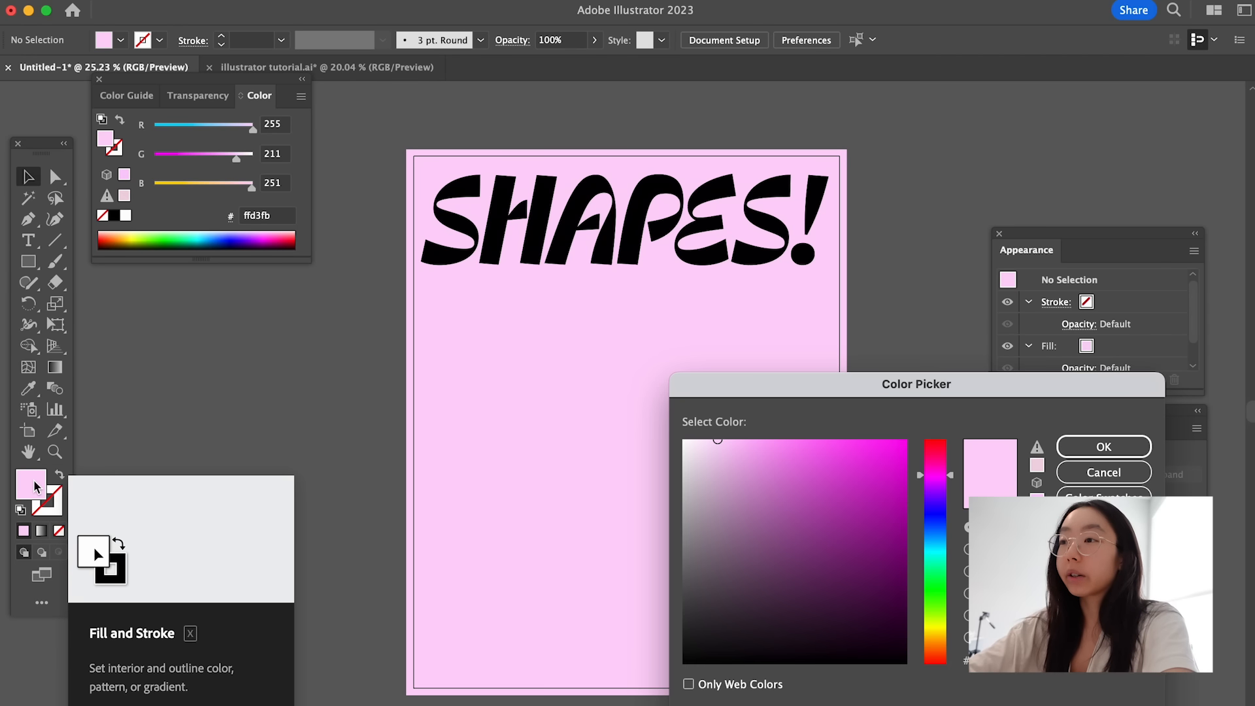
pyautogui.click(1098, 473)
pyautogui.press('m')
pyautogui.doubleClick(27, 493)
pyautogui.click(773, 491)
pyautogui.click(850, 439)
pyautogui.click(1101, 446)
# - Try drawing a bright pink rectangle over the lower artboard and sampling other fill colors in the Color Picker
pyautogui.moveTo(482, 322); pyautogui.dragTo(883, 705)
pyautogui.press('super+z')
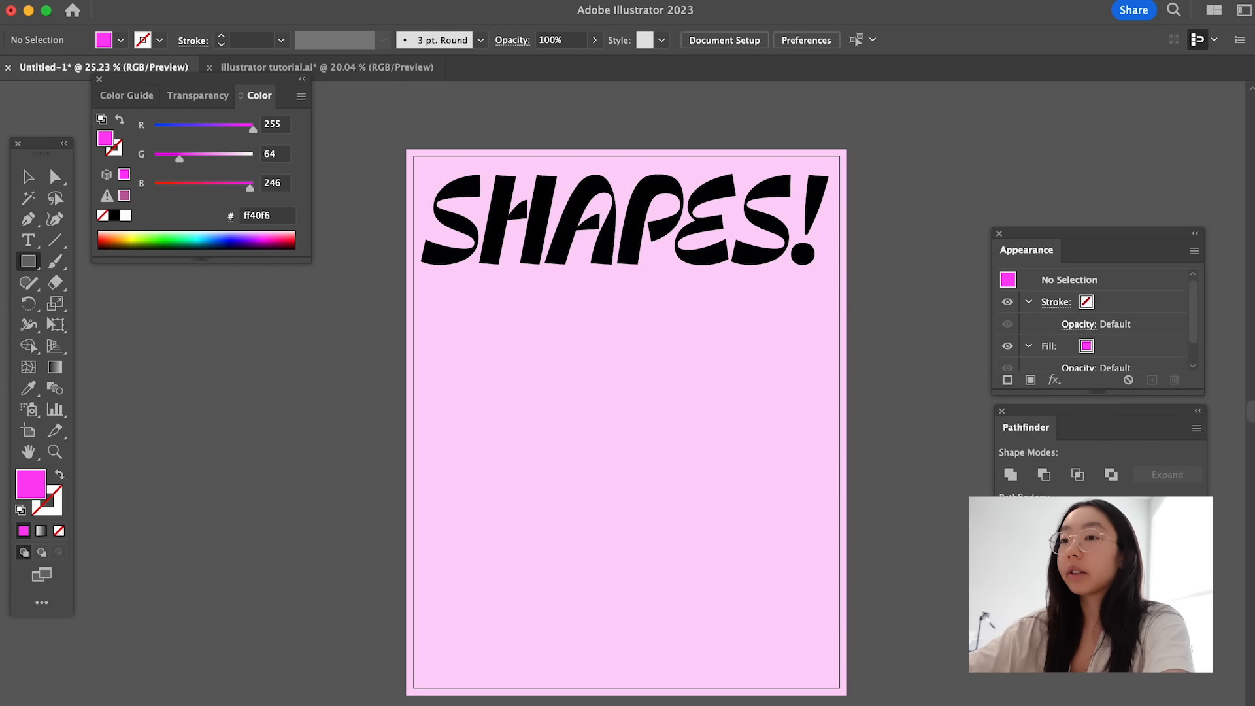
pyautogui.doubleClick(36, 492)
pyautogui.moveTo(832, 521); pyautogui.dragTo(781, 579)
pyautogui.click(865, 490)
pyautogui.click(935, 552)
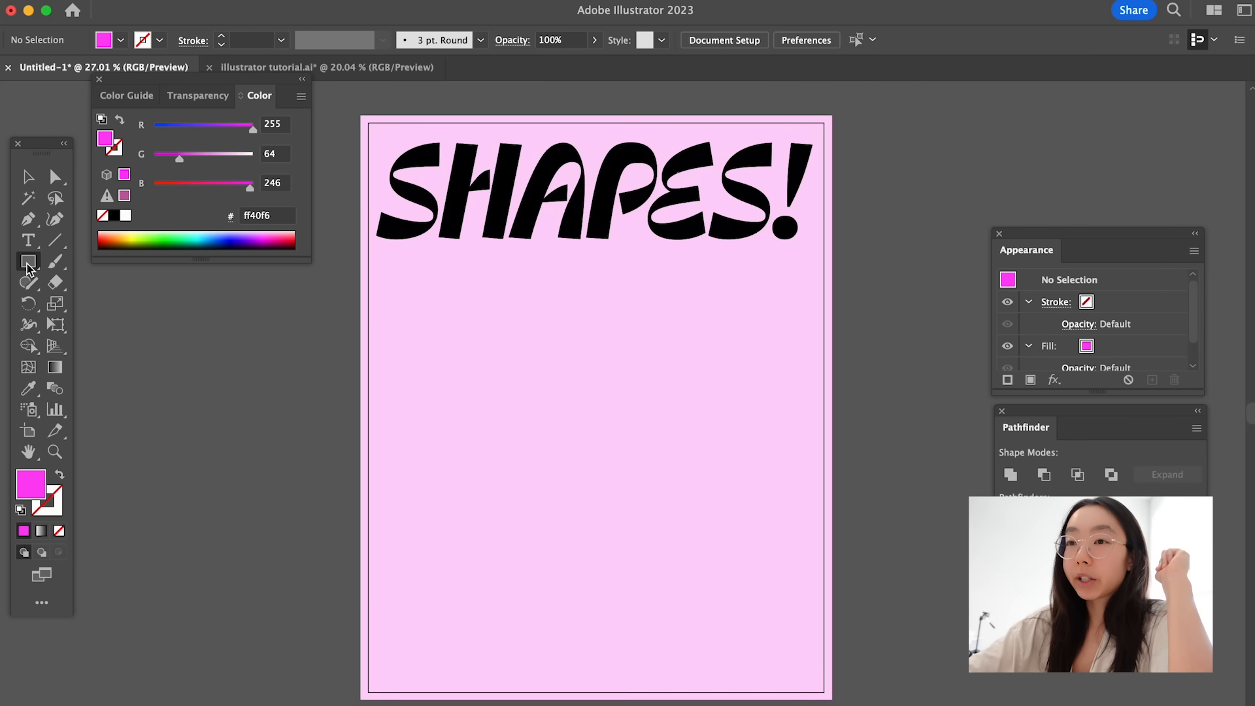
# - Draw a bright pink circle below the "SHAPES!" heading with the Ellipse tool and select it
pyautogui.click(28, 267)
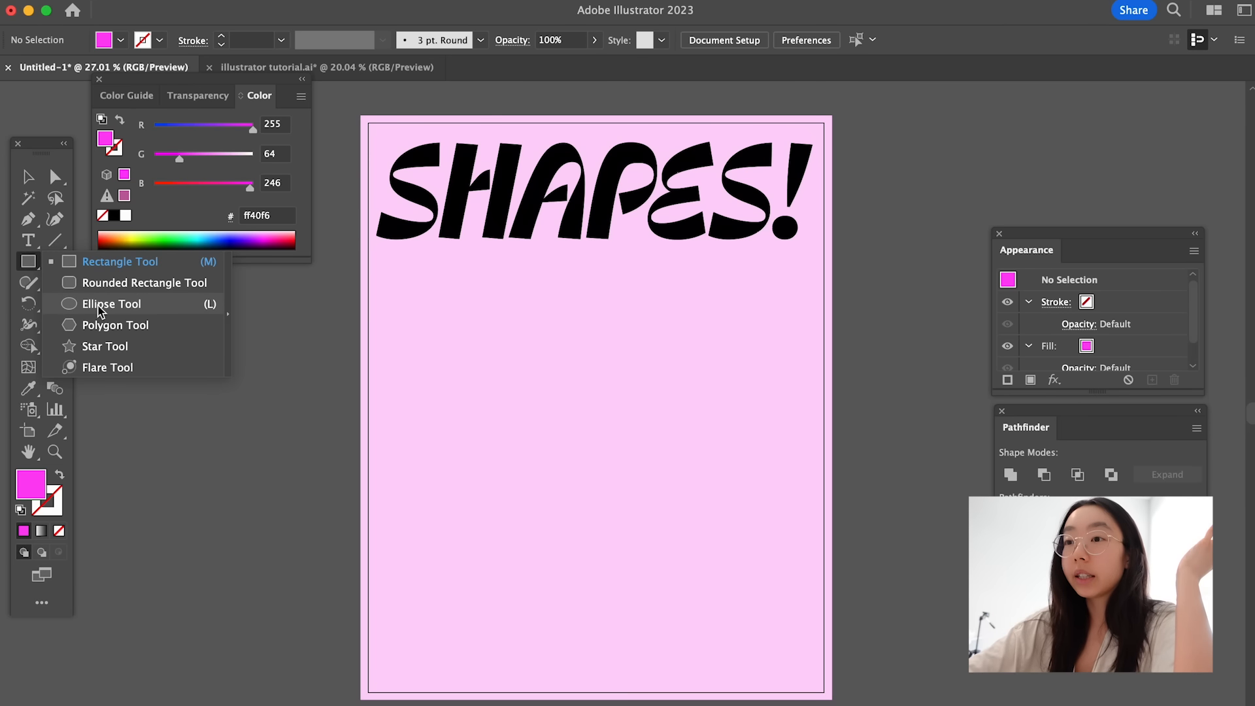
pyautogui.click(112, 304)
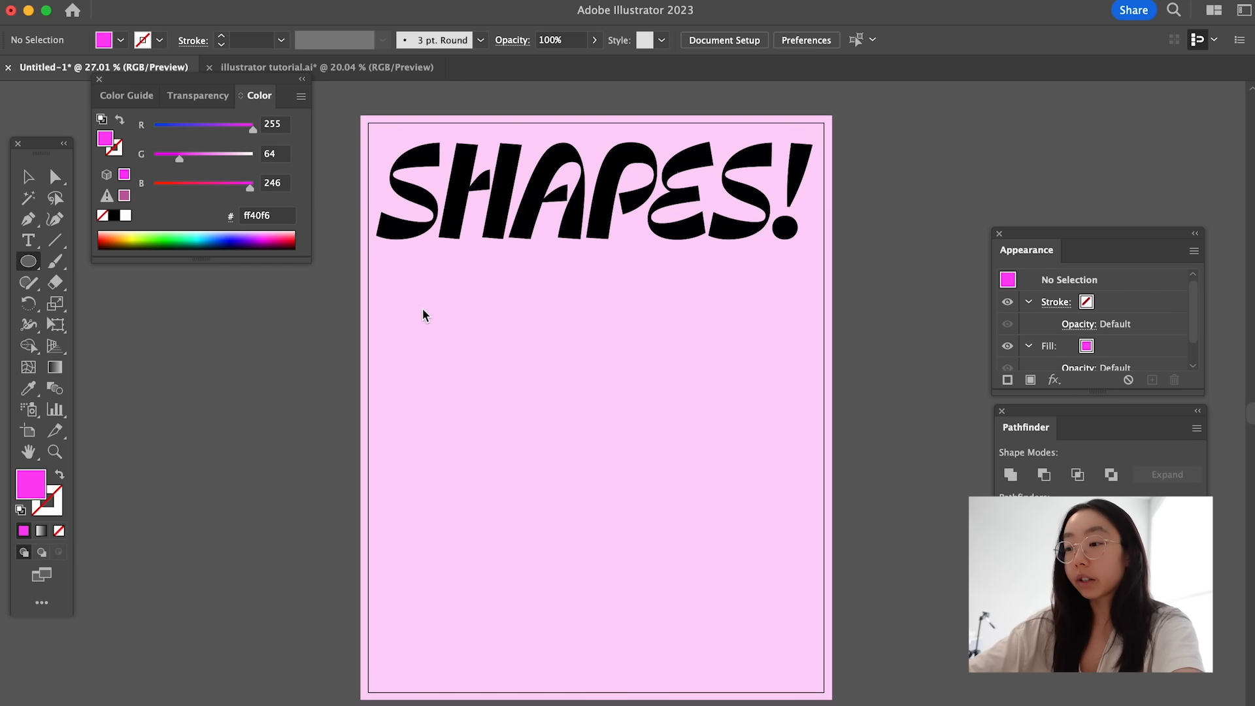
pyautogui.moveTo(422, 315); pyautogui.dragTo(637, 486)
pyautogui.press('v')
pyautogui.click(830, 462)
pyautogui.click(529, 451)
# - Fill the circle with blue #3956ff and scale it down beneath the left half of the heading
pyautogui.doubleClick(26, 487)
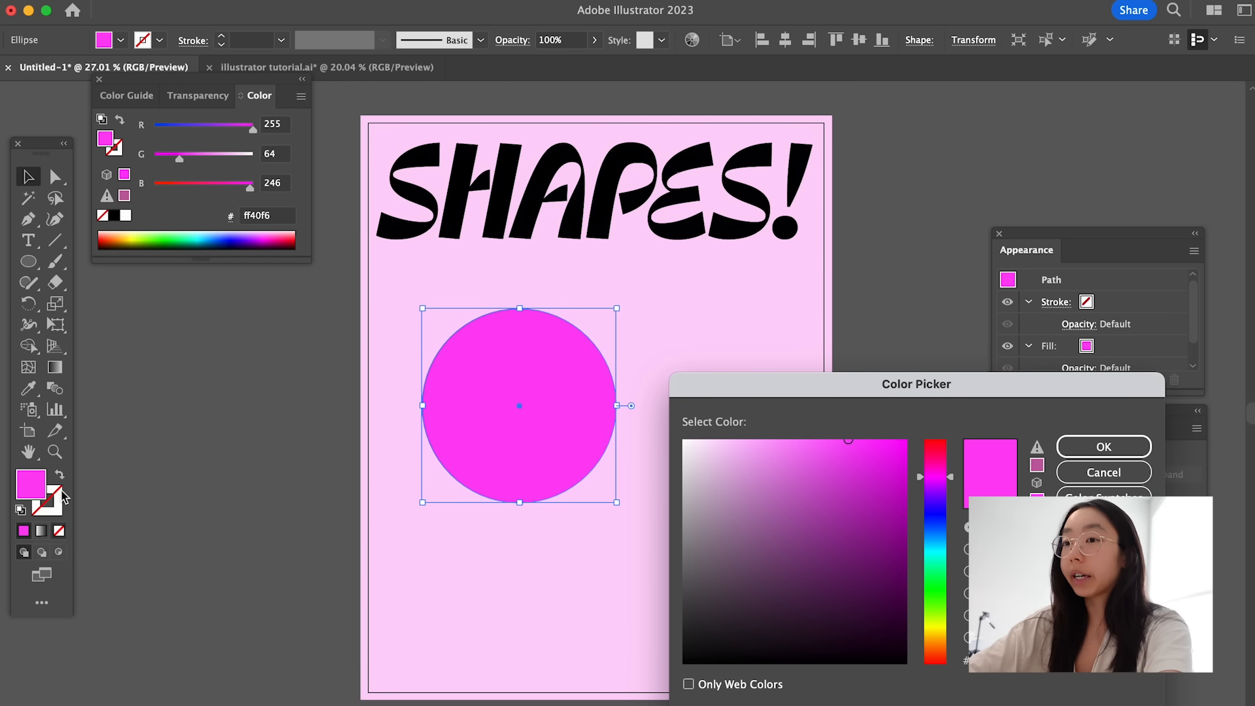
pyautogui.click(941, 513)
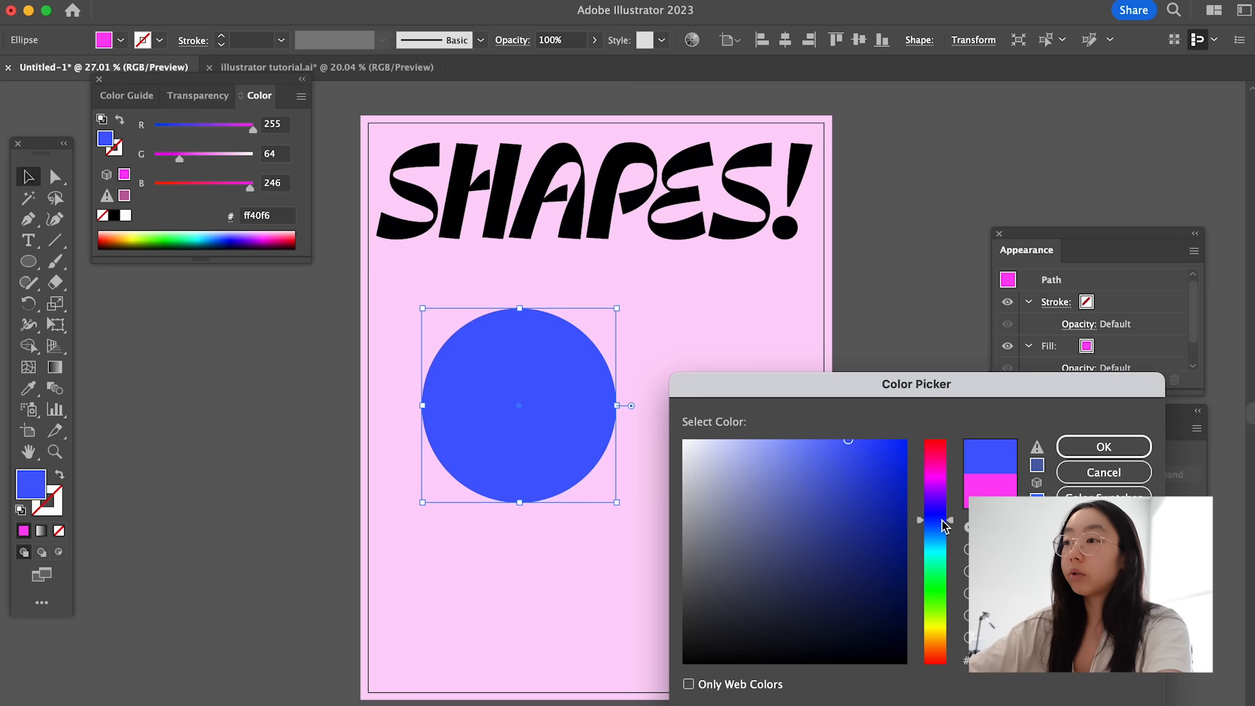
pyautogui.moveTo(874, 477)
pyautogui.mouseDown()
pyautogui.moveTo(868, 440)
pyautogui.moveTo(882, 442)
pyautogui.mouseUp()
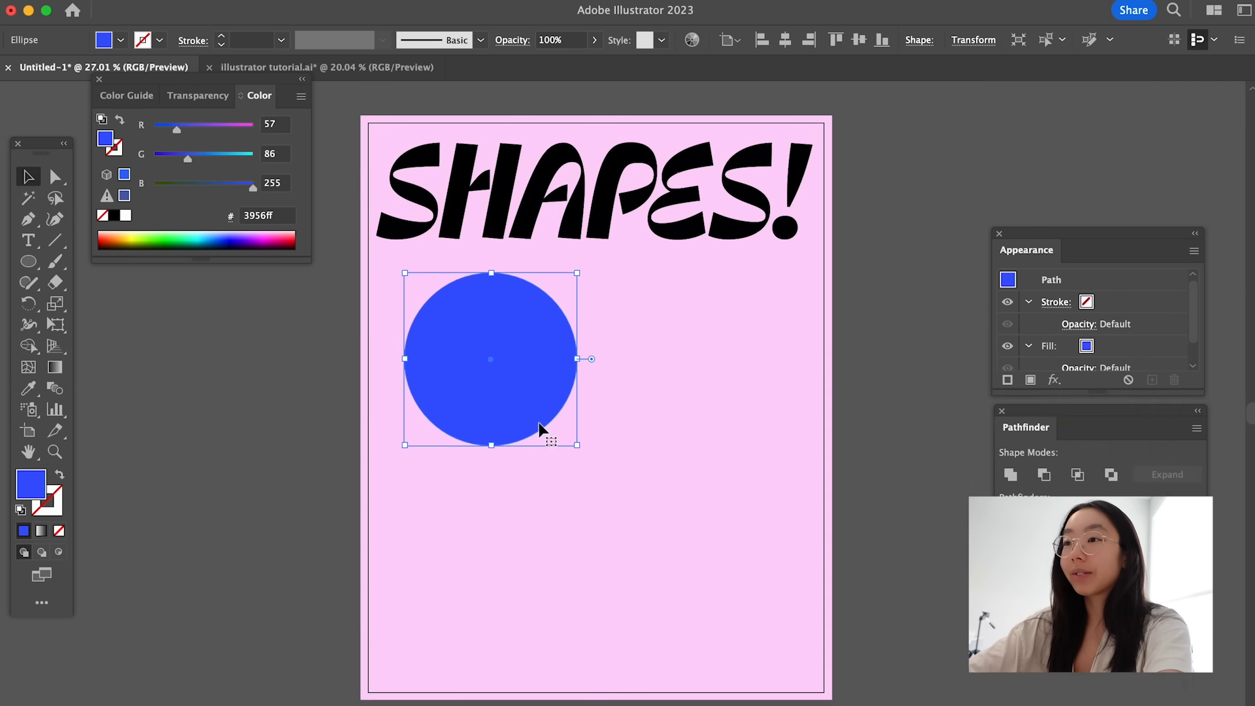
pyautogui.moveTo(575, 443)
pyautogui.mouseDown()
pyautogui.moveTo(549, 440)
pyautogui.moveTo(557, 426)
pyautogui.mouseUp()
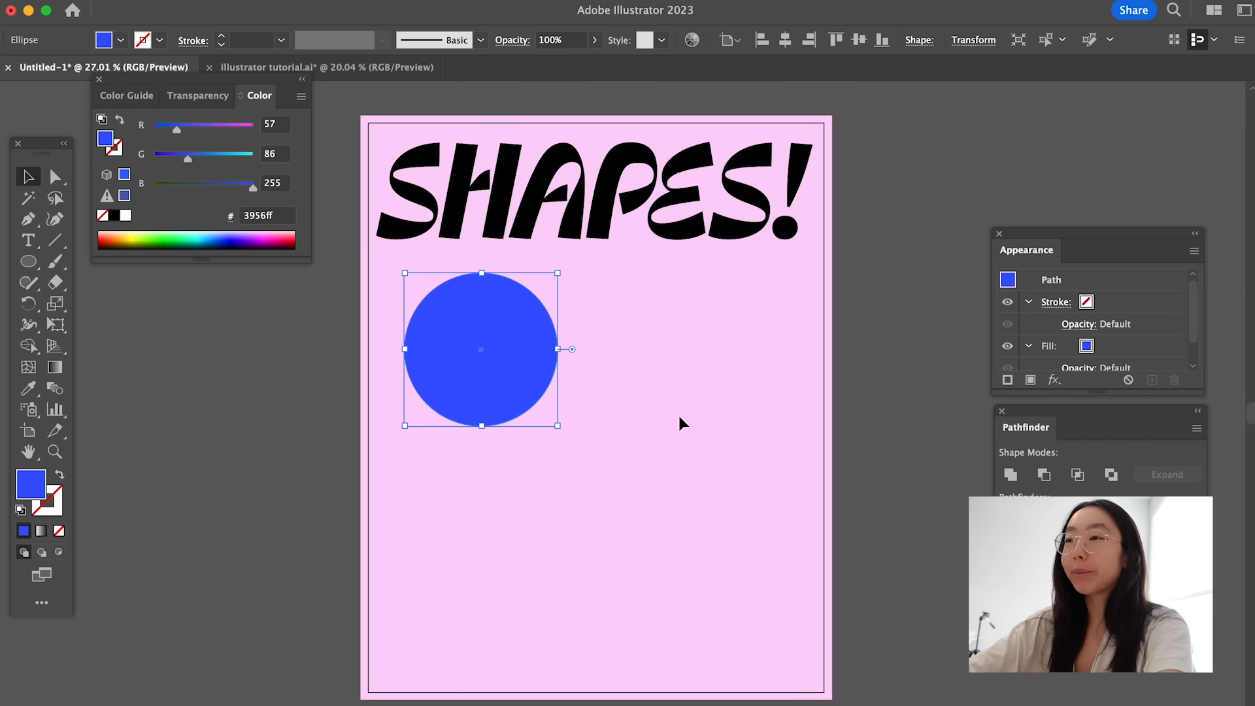
pyautogui.click(680, 423)
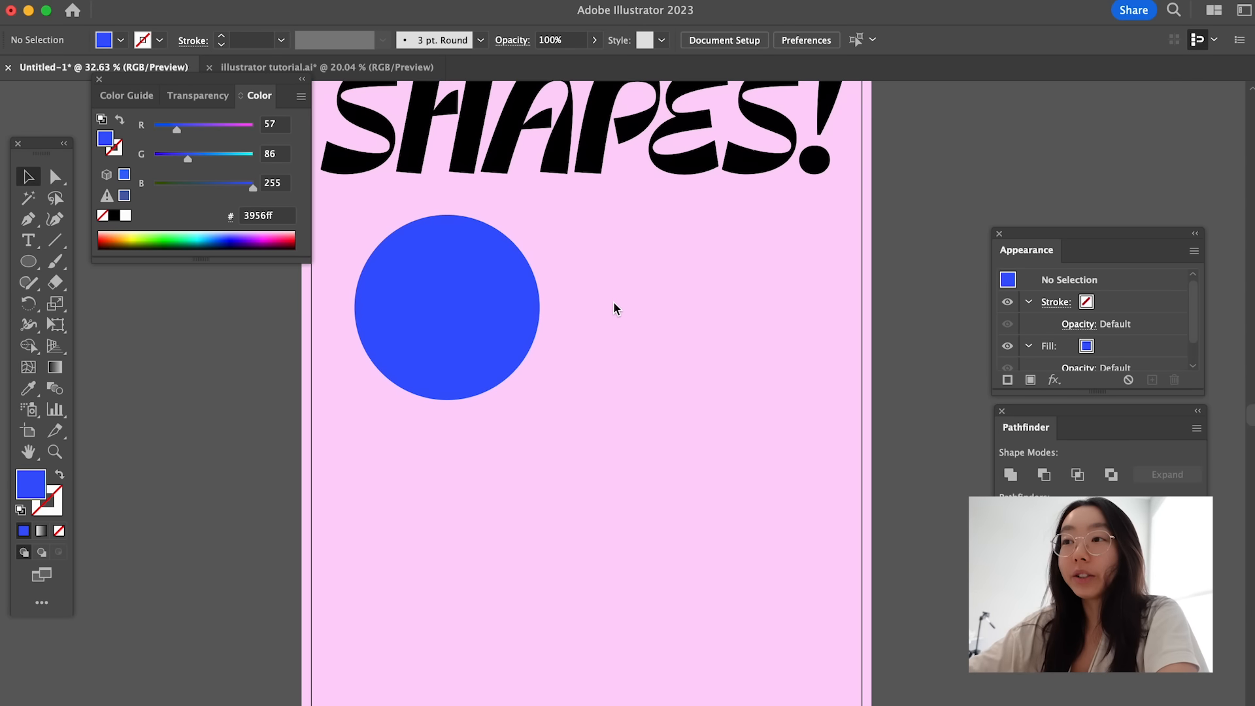
# - Save the poster document
pyautogui.scroll(3, 614, 308)
pyautogui.scroll(-3, 614, 309)
pyautogui.press('super+s')
pyautogui.scroll(1, 621, 392)
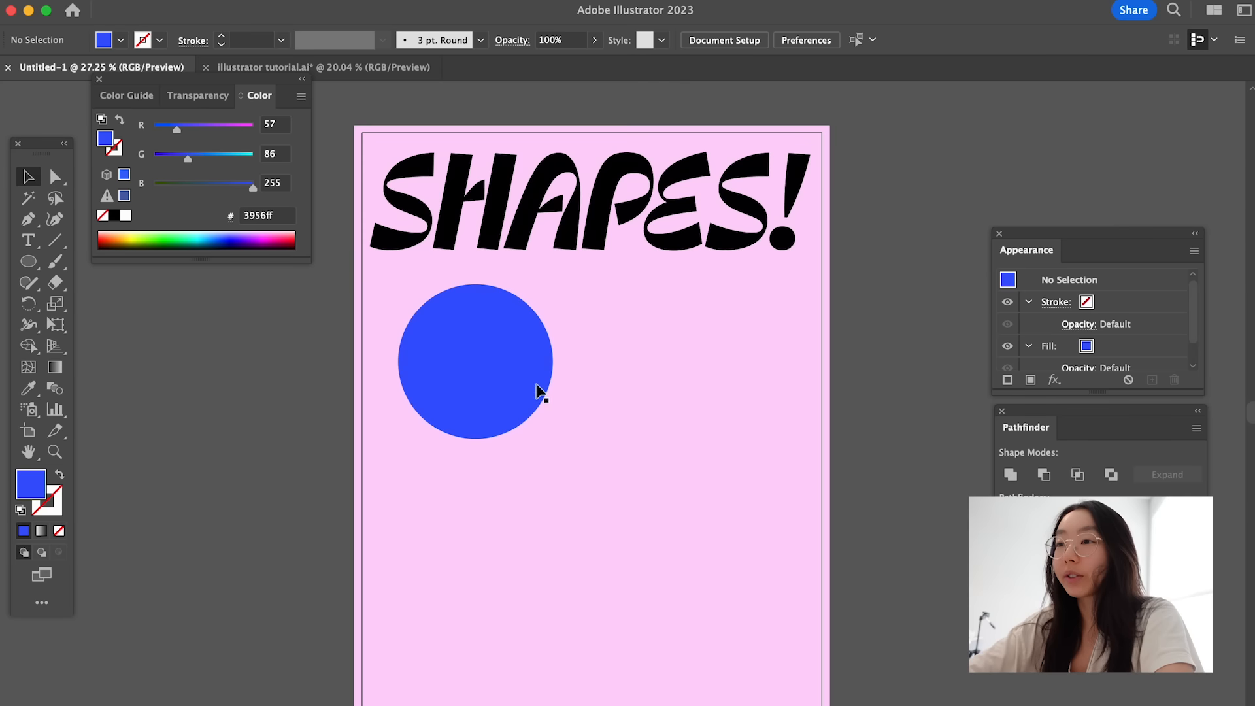
# - Duplicate the blue circle to the right of the original at roughly the same height
pyautogui.click(507, 385)
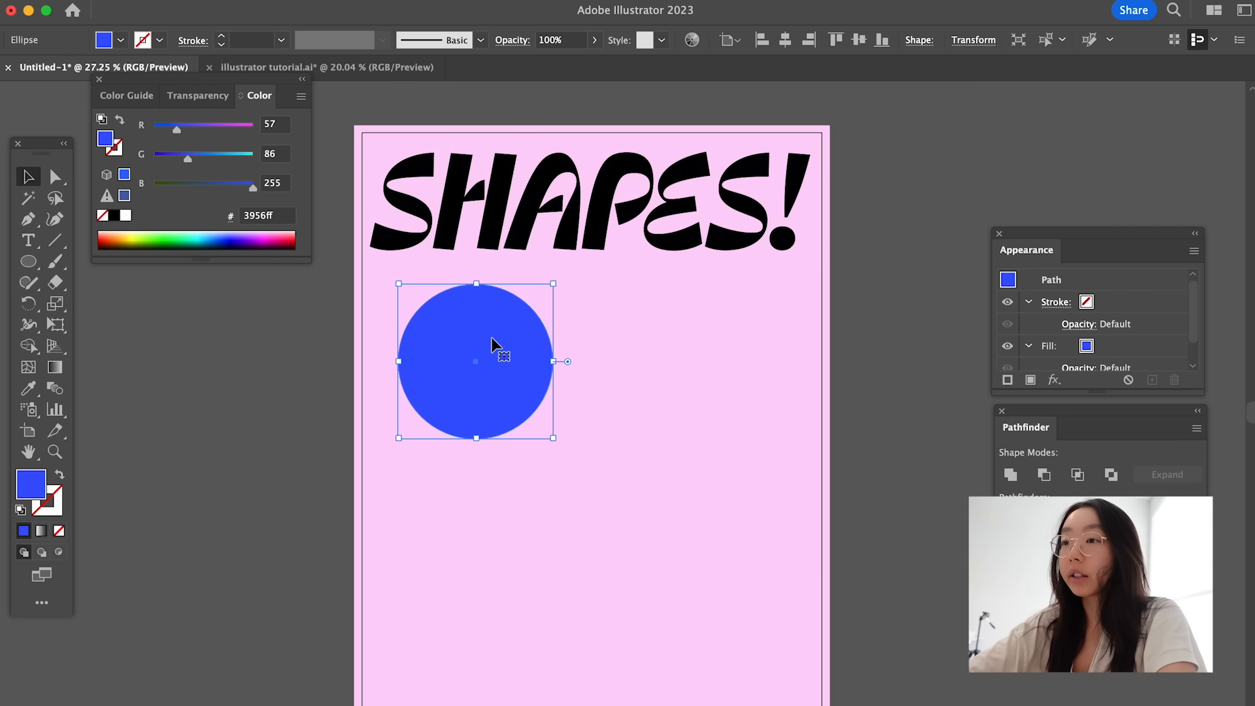
pyautogui.moveTo(483, 344); pyautogui.dragTo(705, 349)
pyautogui.click(832, 333)
pyautogui.click(726, 386)
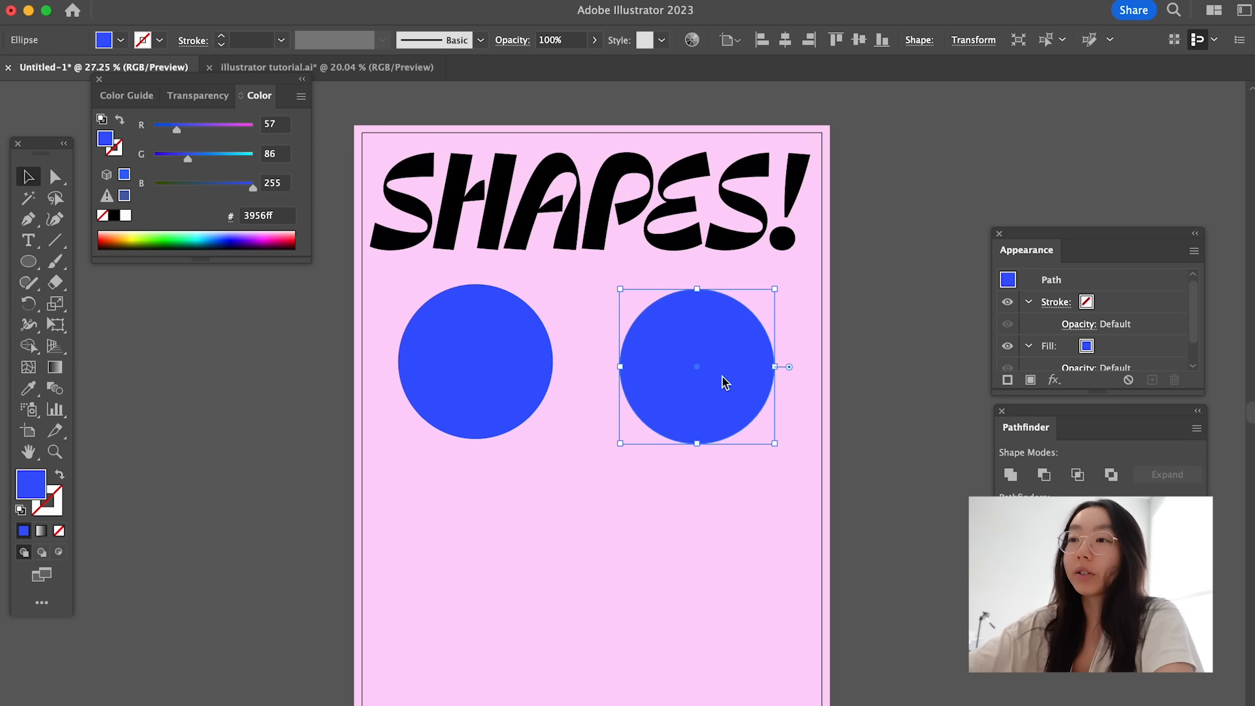
# - Try duplicating the left blue circle by pasting a copy in front and moving it below, and delete that copy
pyautogui.click(481, 356)
pyautogui.press('super+c')
pyautogui.press('super+f')
pyautogui.moveTo(491, 353); pyautogui.dragTo(519, 563)
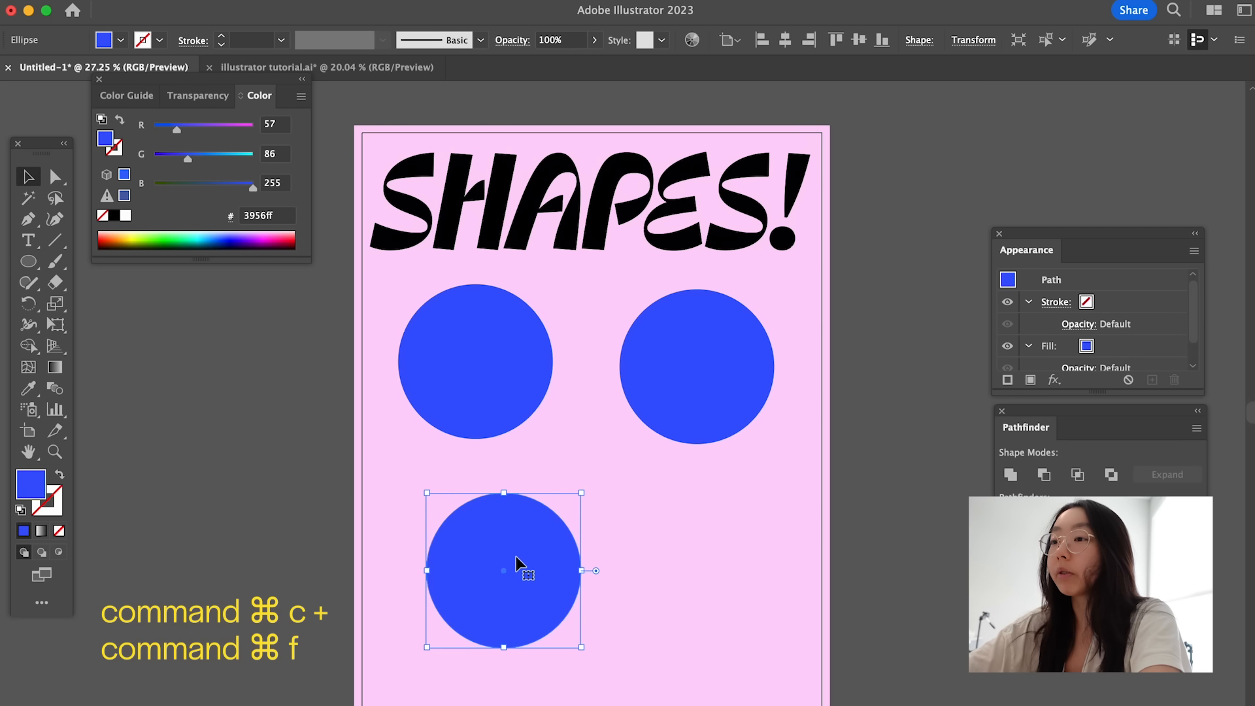
pyautogui.press('Delete')
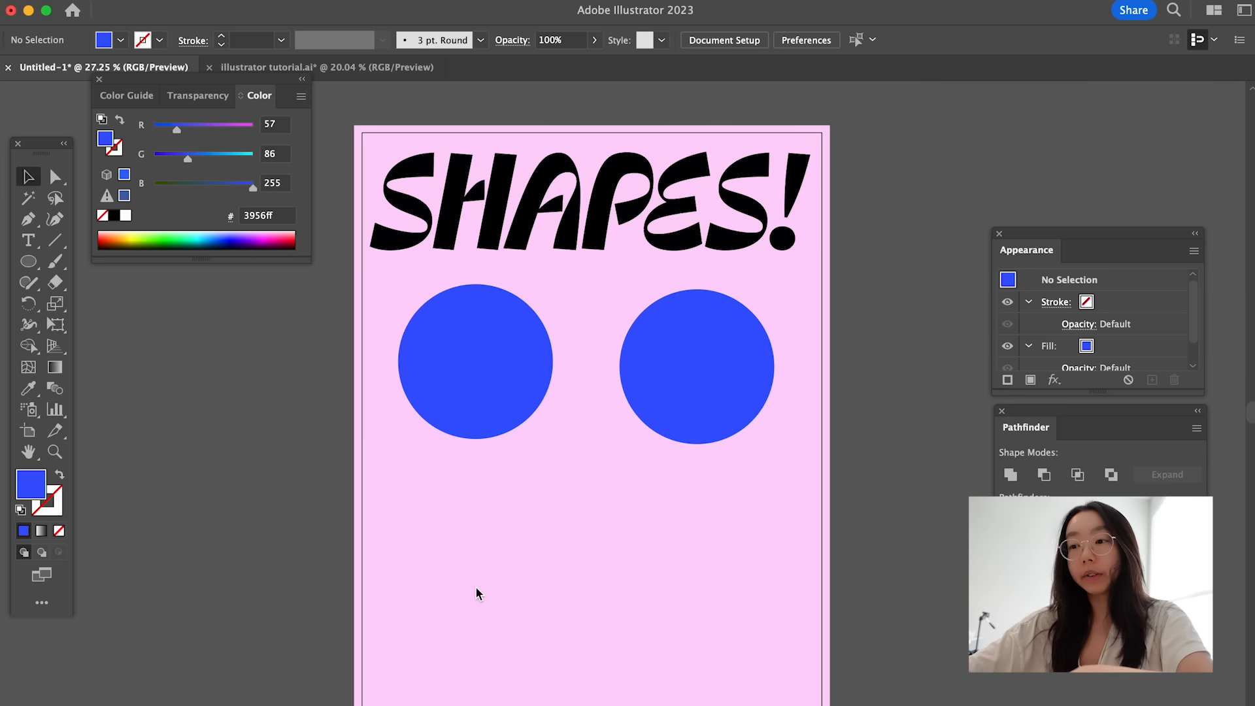
# - Move the right circle lower, enlarge it slightly, and apply an absolute Zig Zag effect of 28 px with 4 ridges per segment and corner points
pyautogui.moveTo(715, 384); pyautogui.dragTo(683, 552)
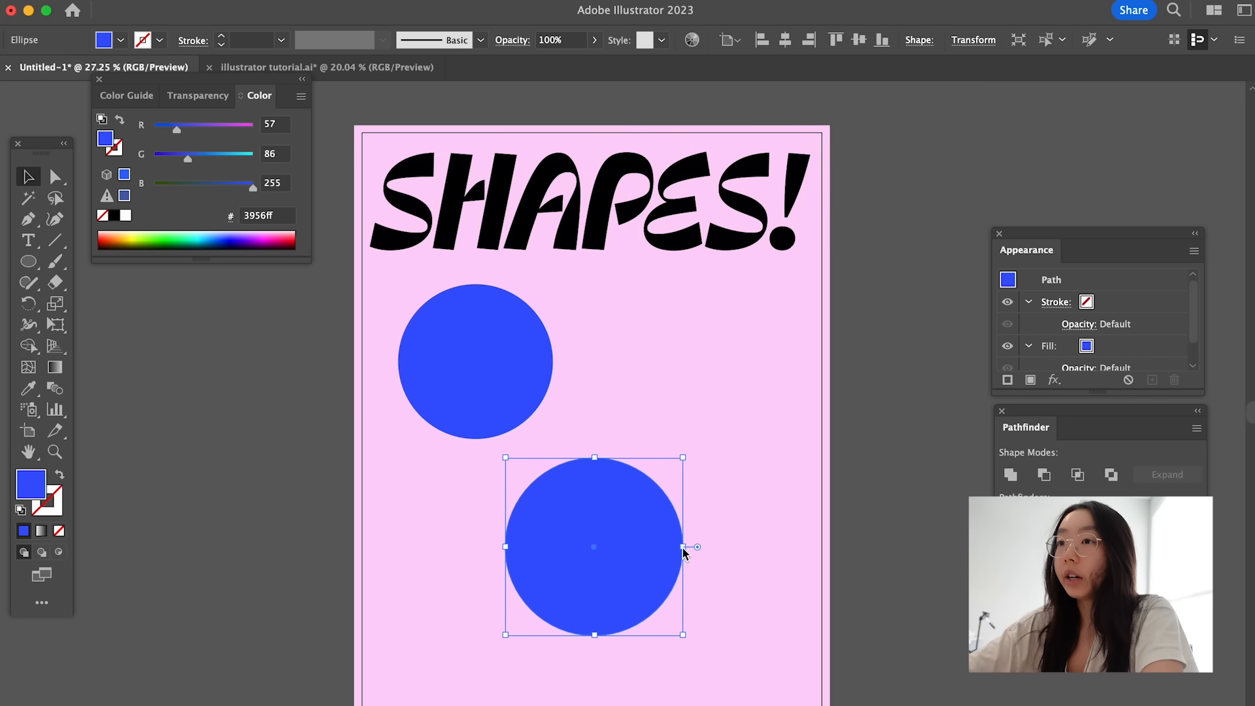
pyautogui.click(356, 1)
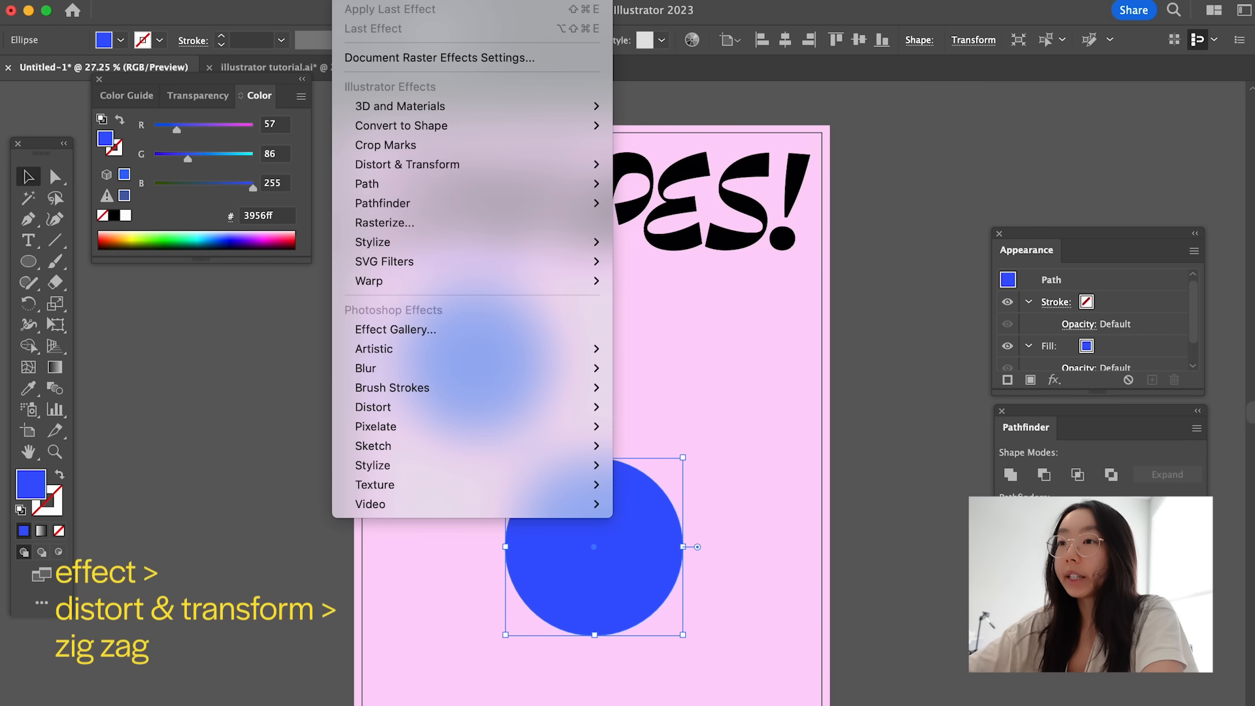
pyautogui.moveTo(431, 169)
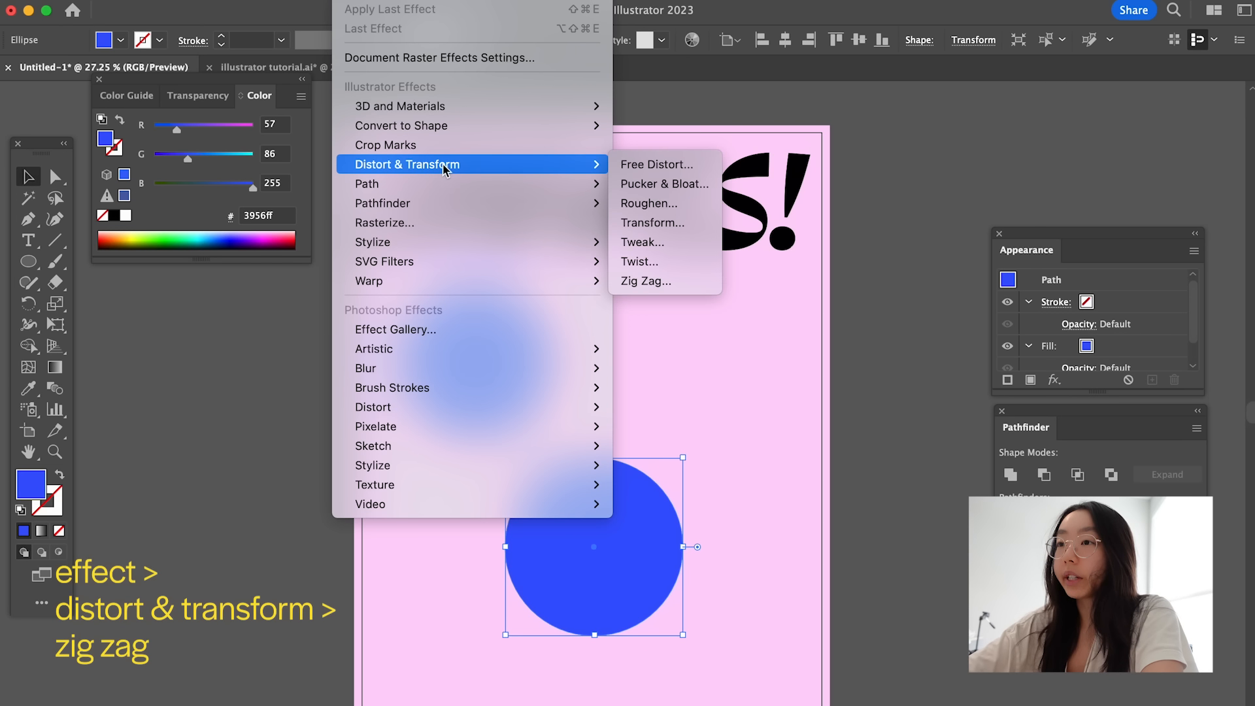
pyautogui.click(653, 280)
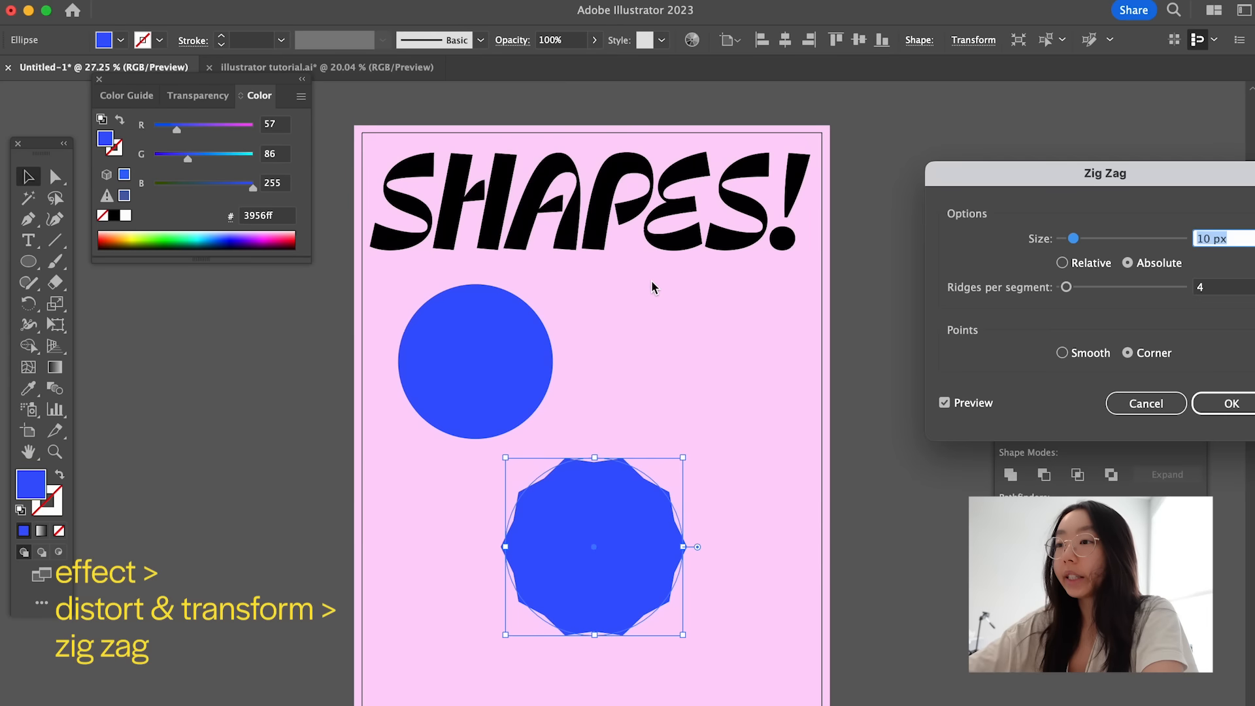
pyautogui.moveTo(1094, 189); pyautogui.dragTo(866, 190)
pyautogui.moveTo(843, 239); pyautogui.dragTo(862, 239)
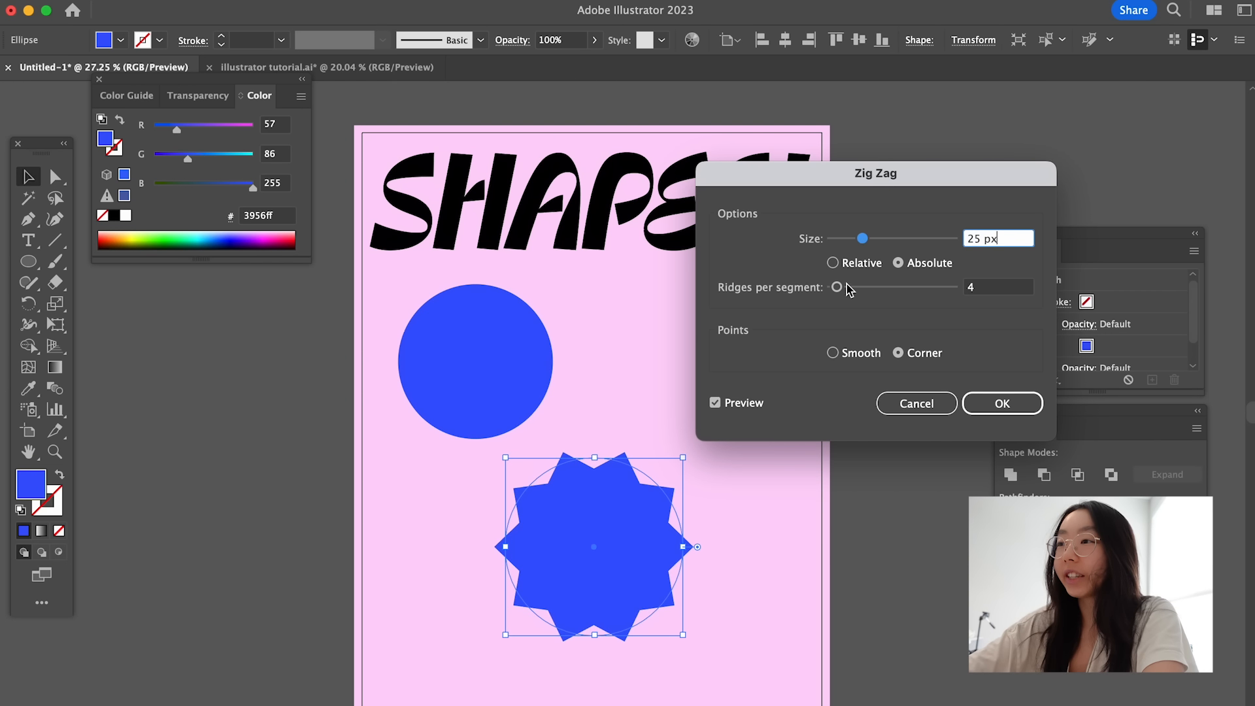
pyautogui.moveTo(839, 288); pyautogui.dragTo(839, 291)
pyautogui.moveTo(860, 242)
pyautogui.mouseDown()
pyautogui.moveTo(912, 243)
pyautogui.moveTo(849, 244)
pyautogui.moveTo(865, 244)
pyautogui.mouseUp()
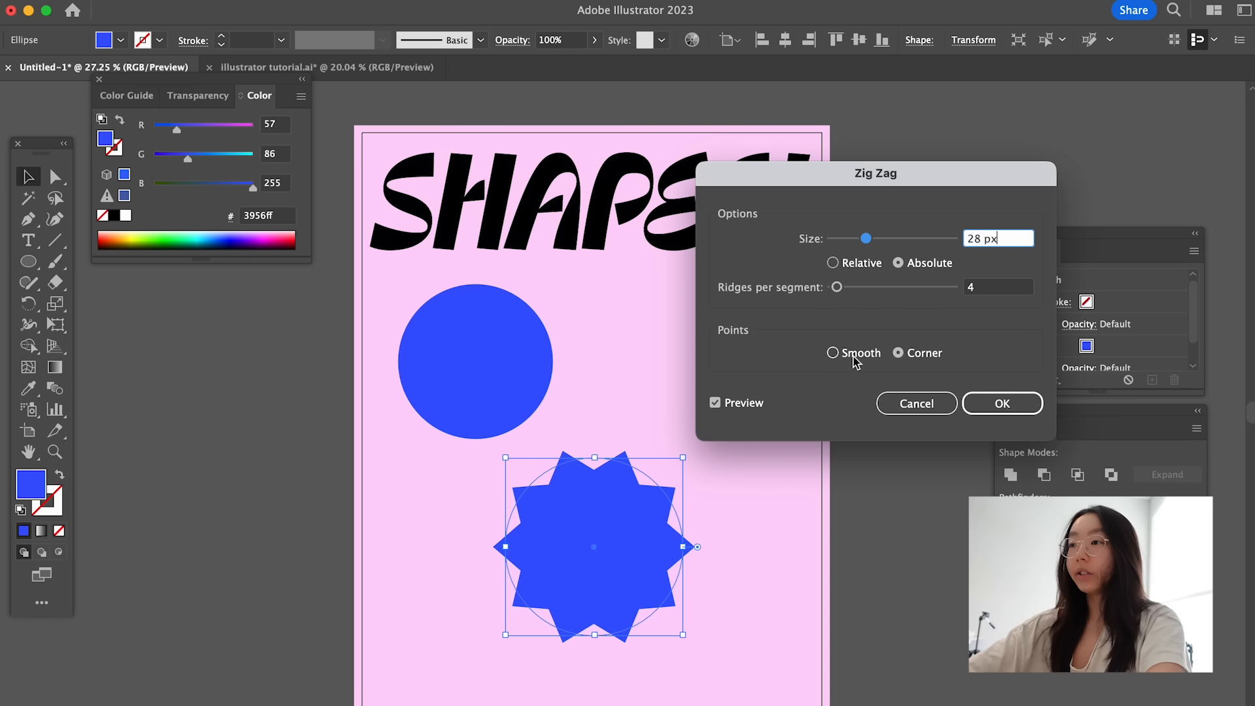
pyautogui.click(833, 353)
pyautogui.click(897, 353)
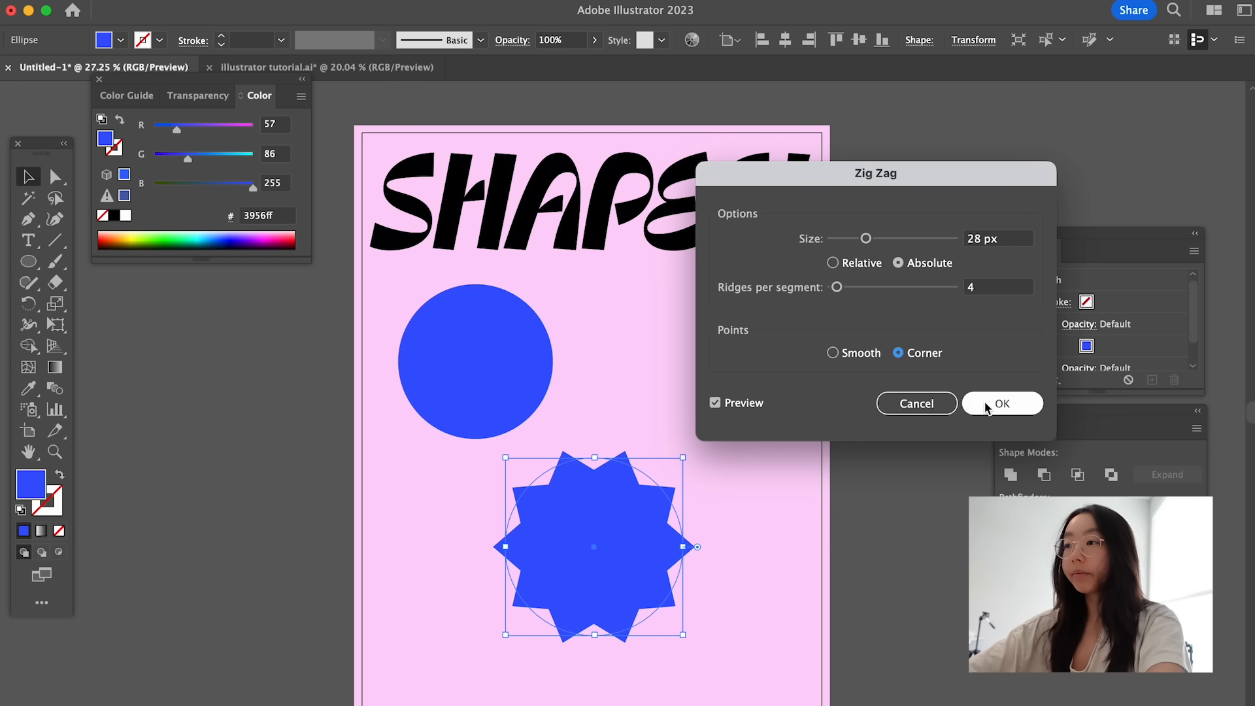
pyautogui.click(1001, 402)
# - Scale the blue zigzag starburst down slightly and position it below and to the right of the blue circle
pyautogui.moveTo(624, 551); pyautogui.dragTo(643, 482)
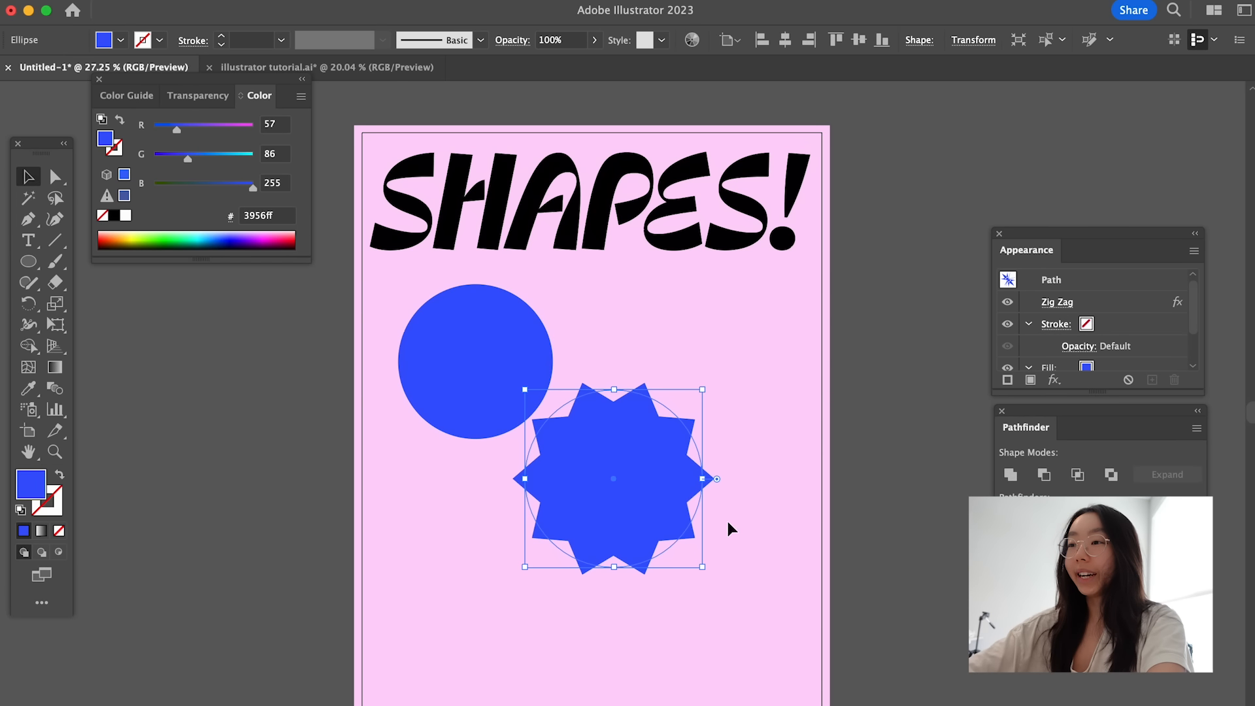
pyautogui.moveTo(706, 569); pyautogui.dragTo(699, 563)
pyautogui.moveTo(607, 488); pyautogui.dragTo(625, 502)
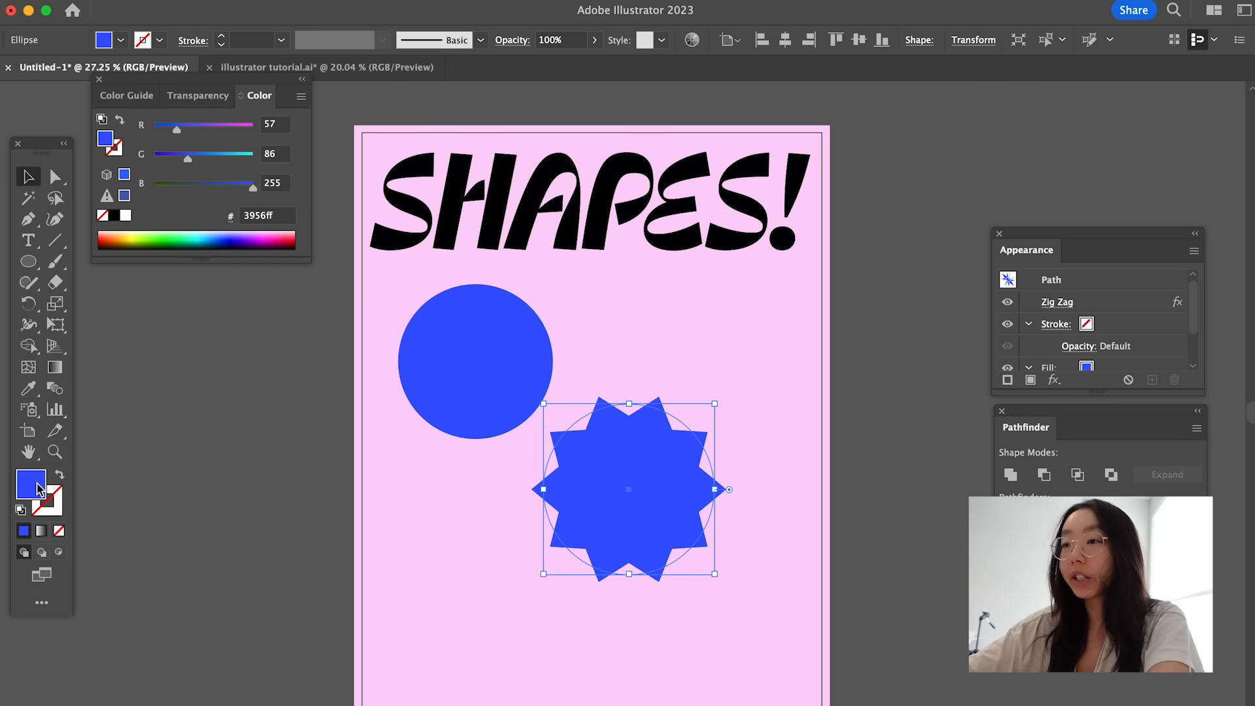
# - Change the starburst's fill color from the Color Picker to a vivid orange
pyautogui.doubleClick(39, 490)
pyautogui.moveTo(861, 398); pyautogui.dragTo(927, 350)
pyautogui.moveTo(1001, 473); pyautogui.dragTo(1001, 597)
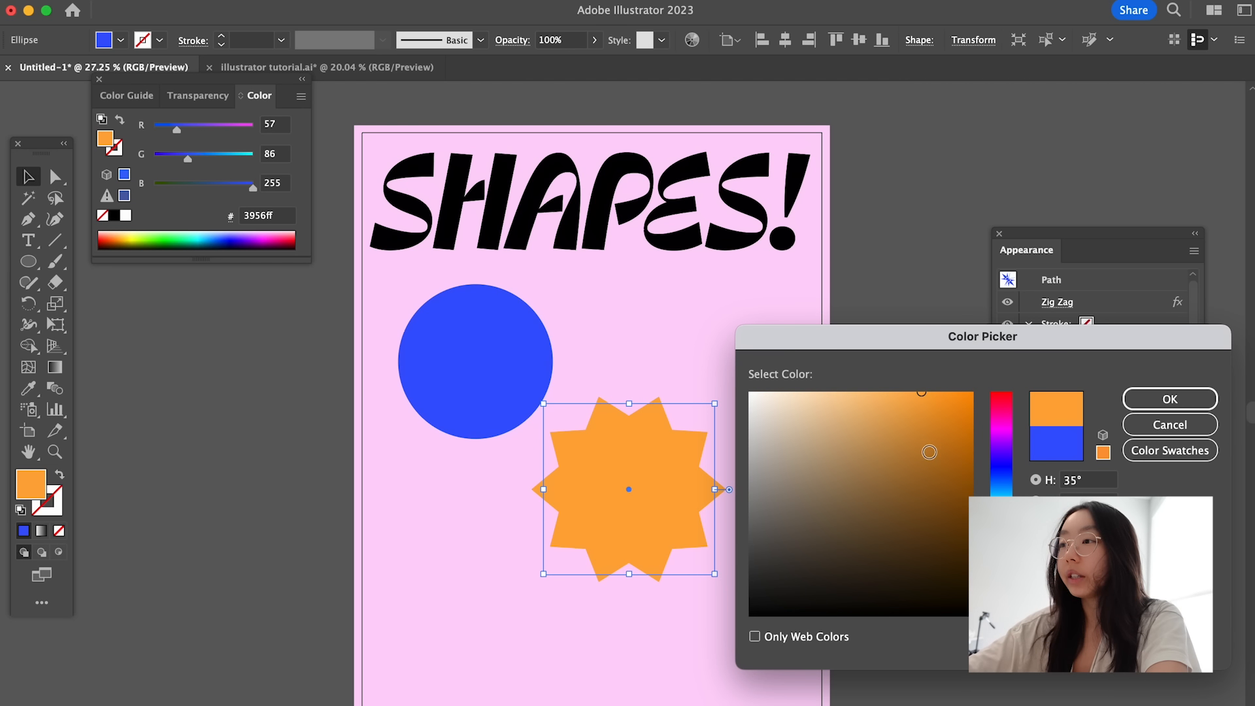
pyautogui.moveTo(928, 451); pyautogui.dragTo(933, 379)
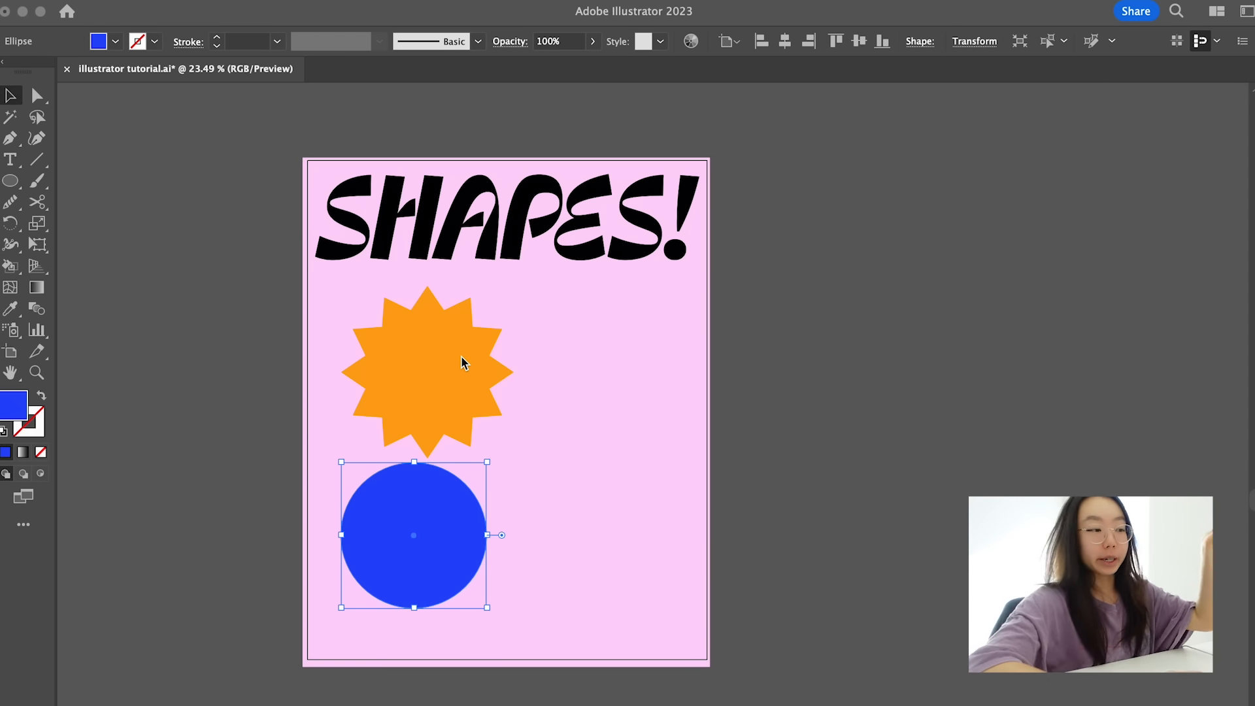
# - Draw another circle with the starburst's orange fill to the right of the blue circle
pyautogui.click(426, 367)
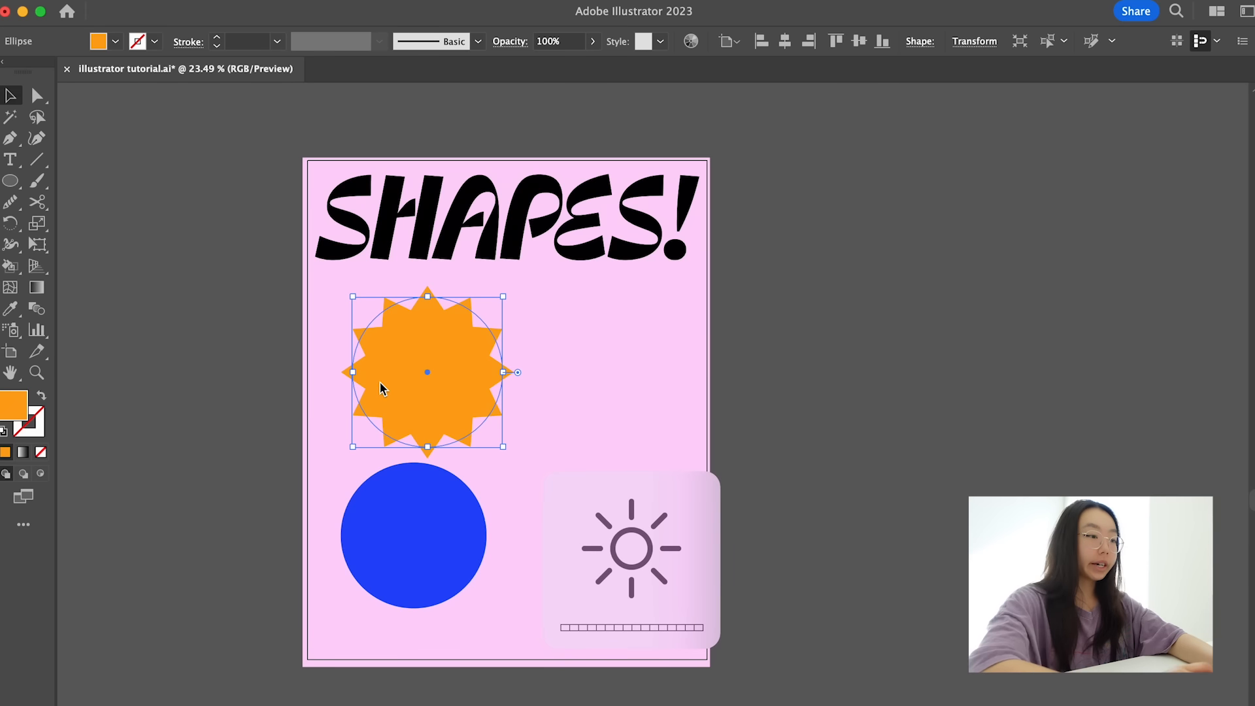
pyautogui.press('l')
pyautogui.moveTo(522, 396); pyautogui.dragTo(673, 555)
pyautogui.press('v')
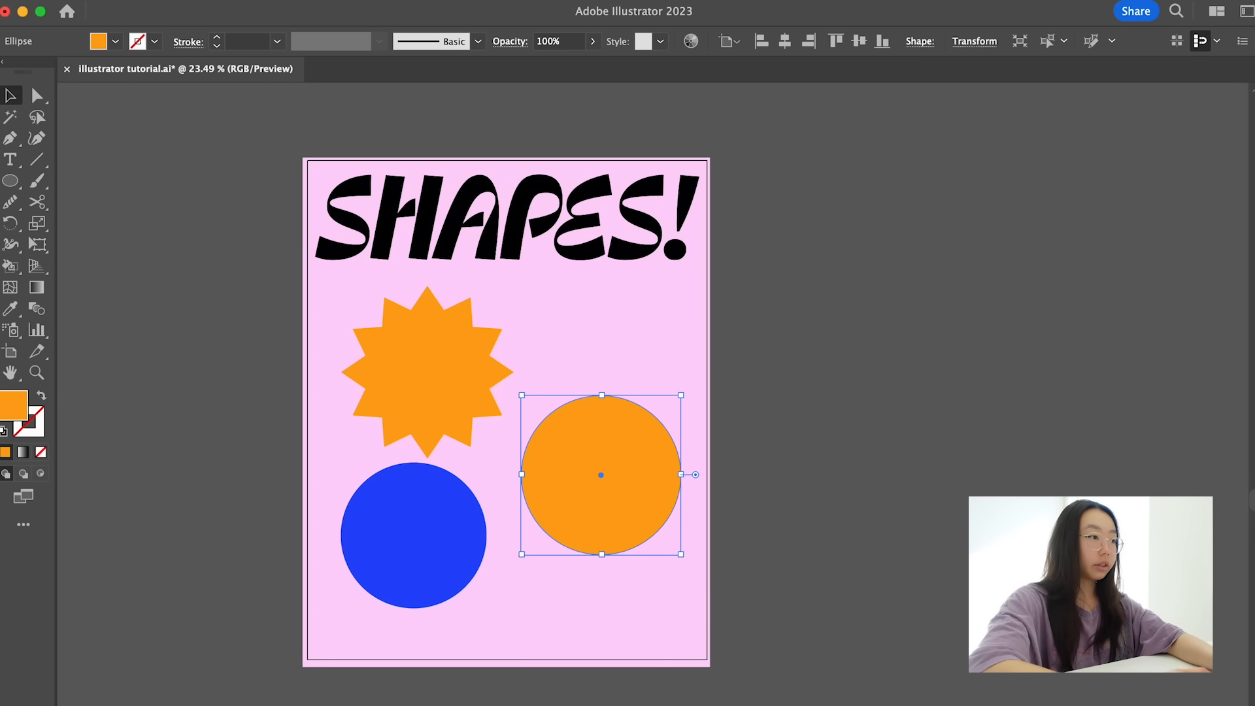
# - Apply an absolute Zig Zag effect of 65 px with 3 ridges per segment and corner points to the new circle, and recolor it green
pyautogui.click(356, 0)
pyautogui.moveTo(400, 166)
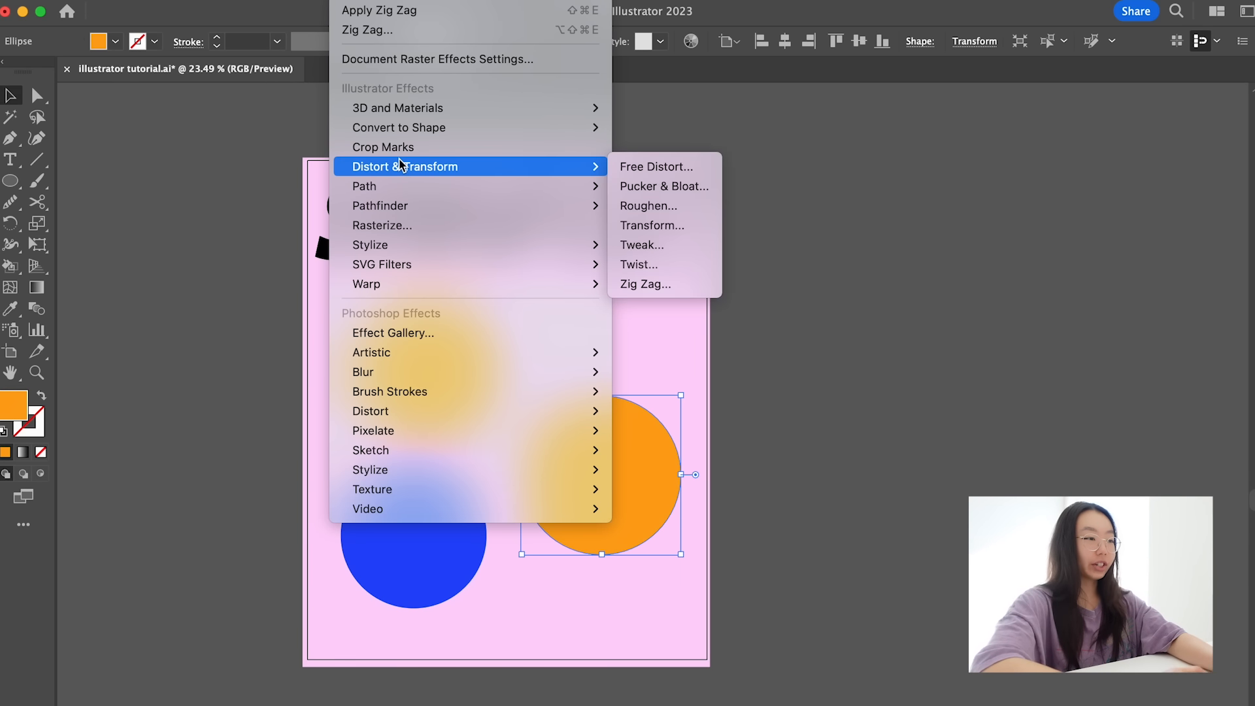
pyautogui.click(643, 284)
pyautogui.moveTo(814, 179); pyautogui.dragTo(883, 179)
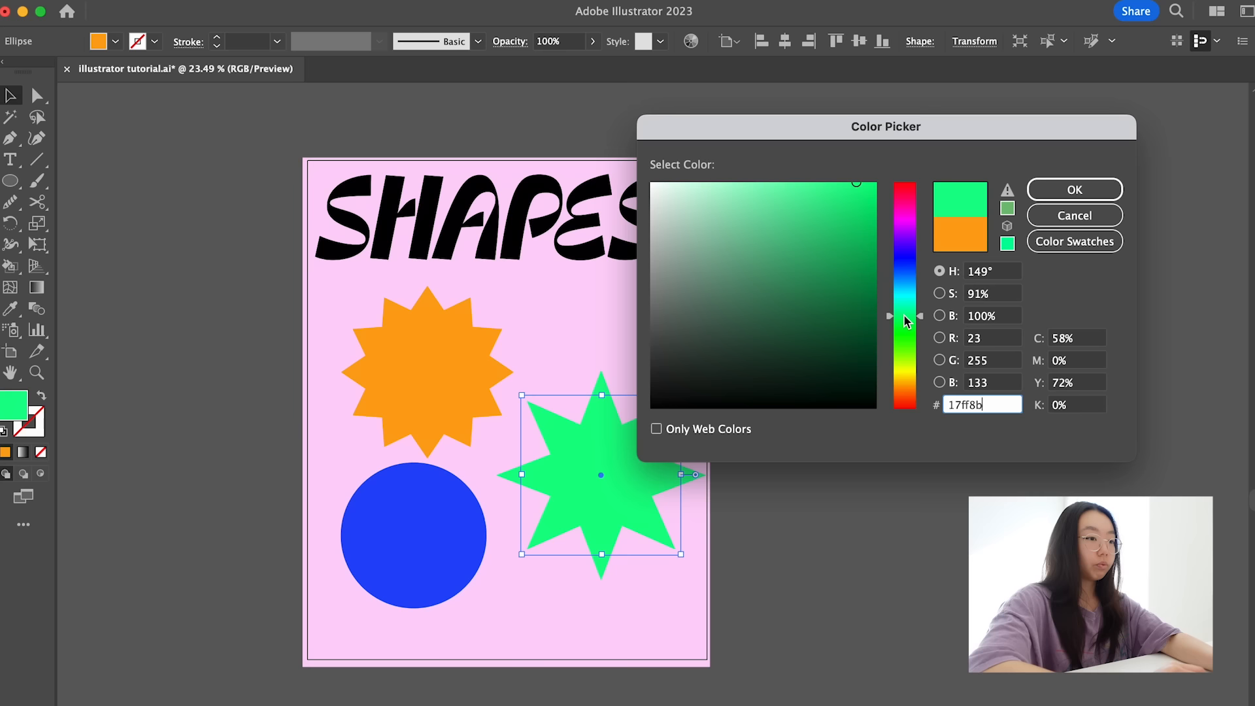
pyautogui.moveTo(856, 189)
pyautogui.mouseDown()
pyautogui.moveTo(842, 303)
pyautogui.moveTo(855, 248)
pyautogui.mouseUp()
pyautogui.press('Return')
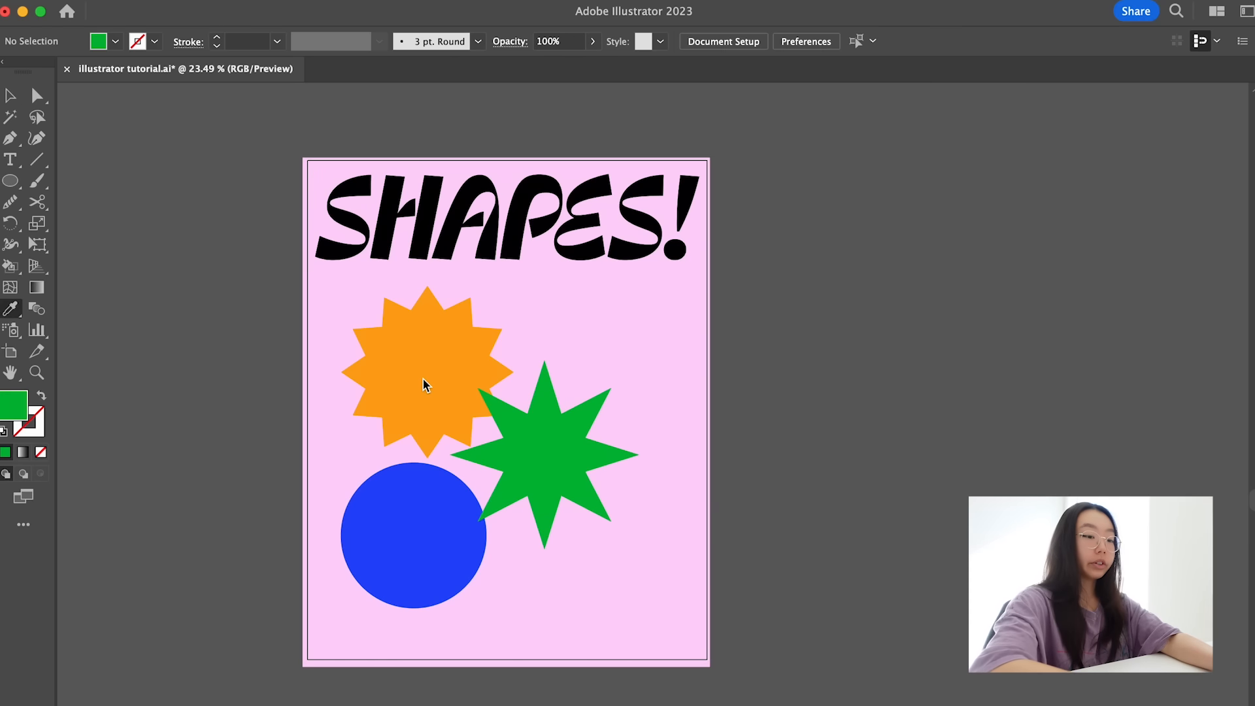
# - Draw a green circle with the Ellipse tool beside the green star and move it just off the artboard's right edge
pyautogui.press('l')
pyautogui.moveTo(576, 325); pyautogui.dragTo(734, 501)
pyautogui.press('v')
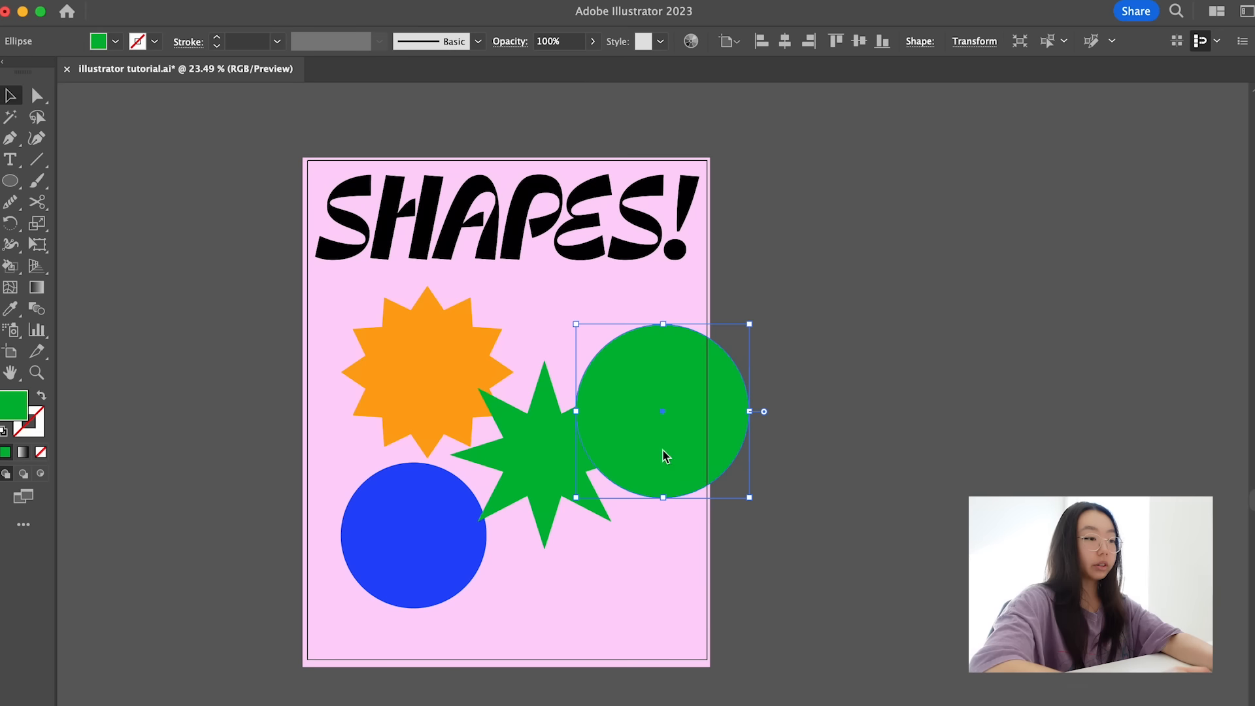
pyautogui.moveTo(665, 456); pyautogui.dragTo(791, 438)
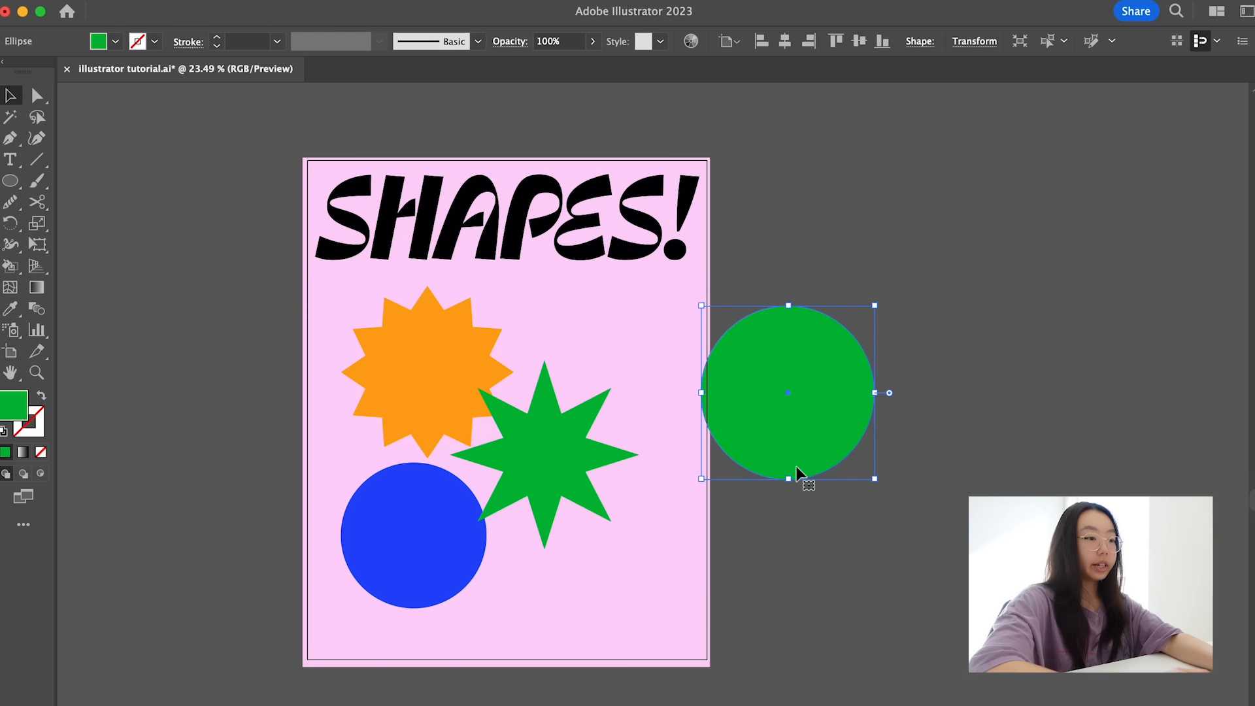
# - Turn the green circle into a half circle by deleting its bottom anchor point with the Direct Selection tool
pyautogui.press('a')
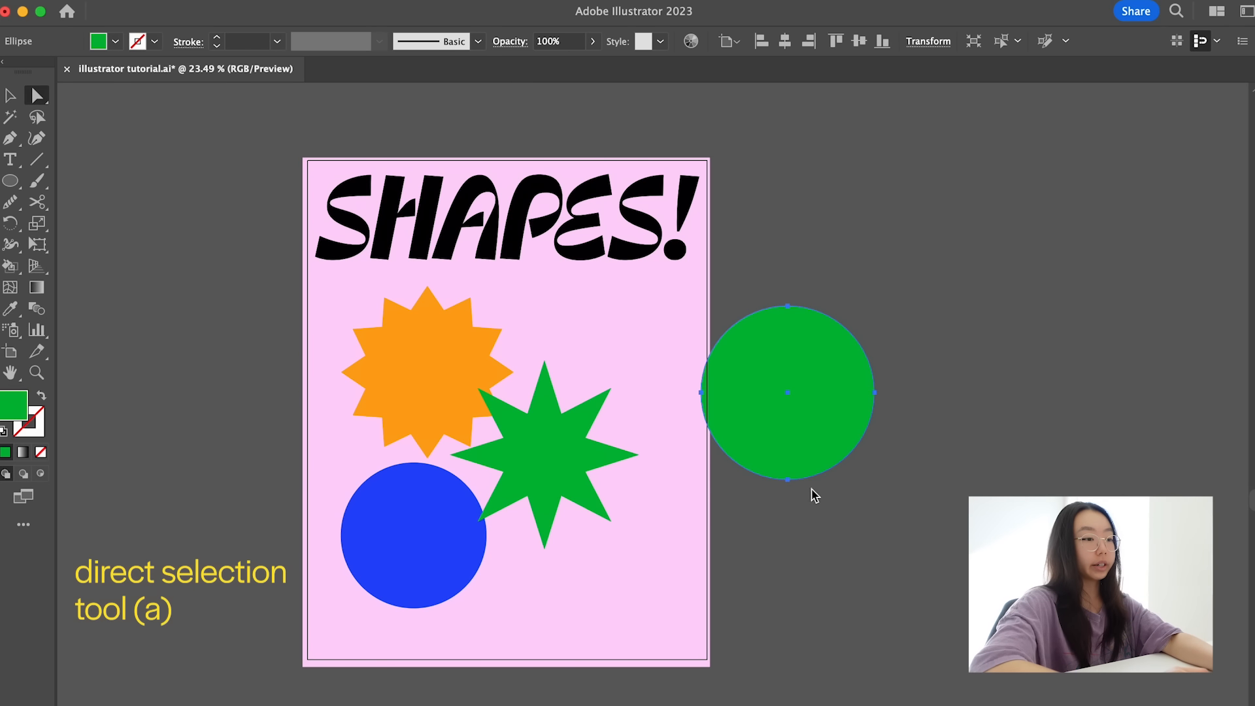
pyautogui.click(788, 479)
pyautogui.press('Delete')
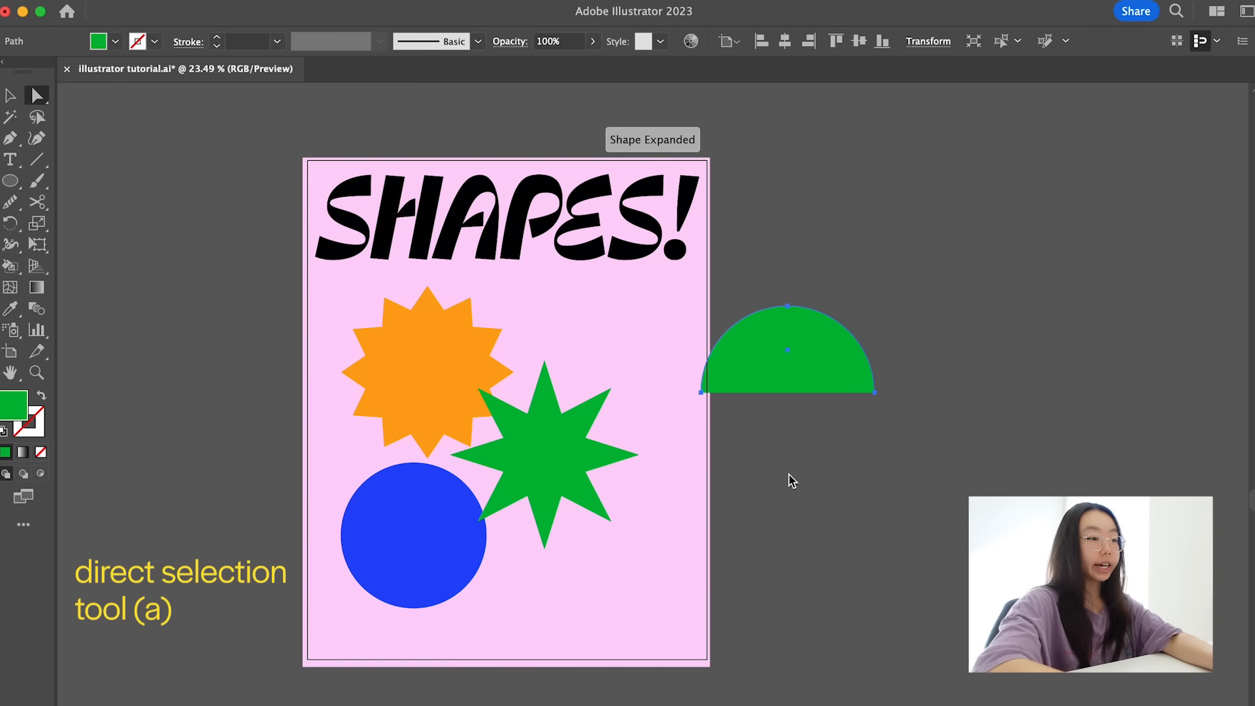
pyautogui.press('v')
pyautogui.click(856, 548)
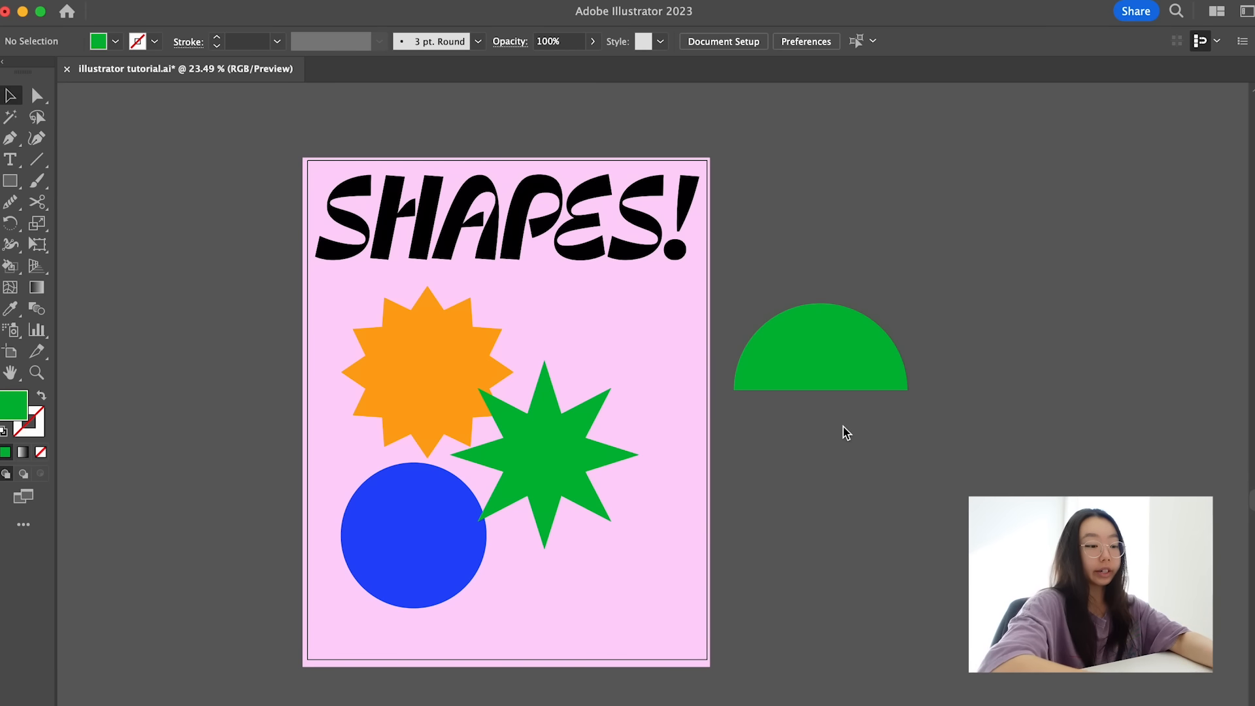
pyautogui.press('m')
pyautogui.press('v')
pyautogui.click(832, 338)
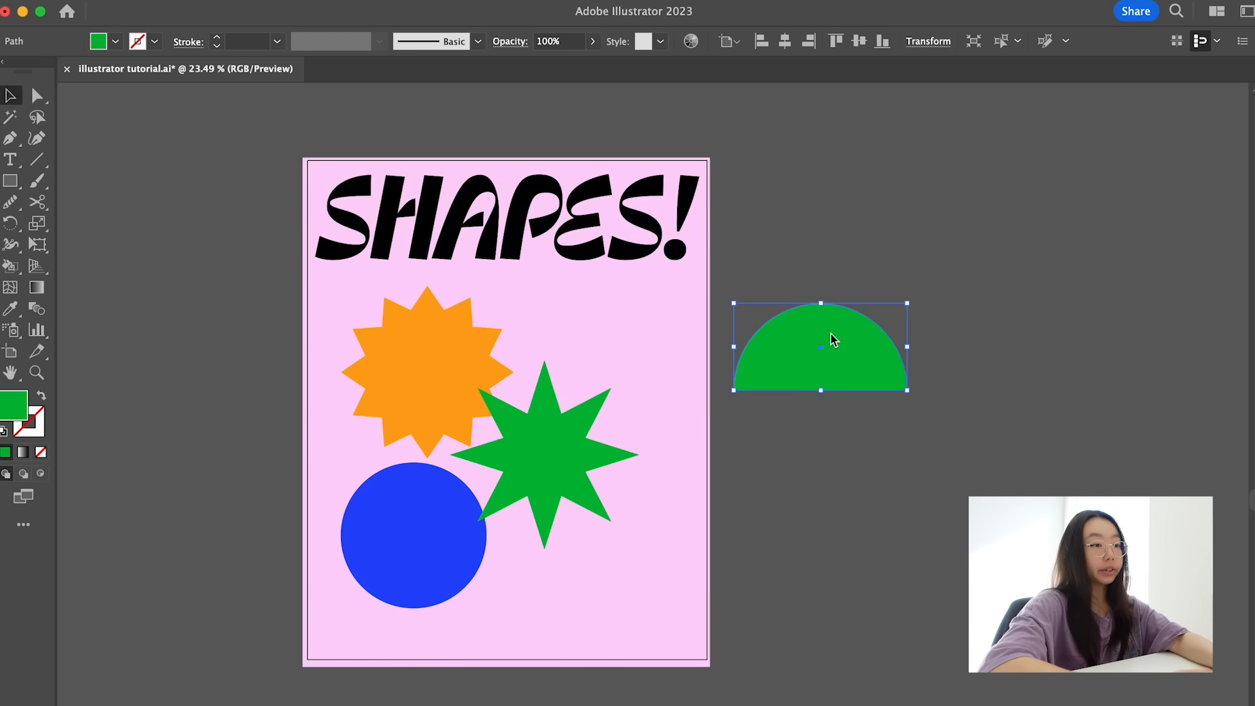
pyautogui.click(843, 577)
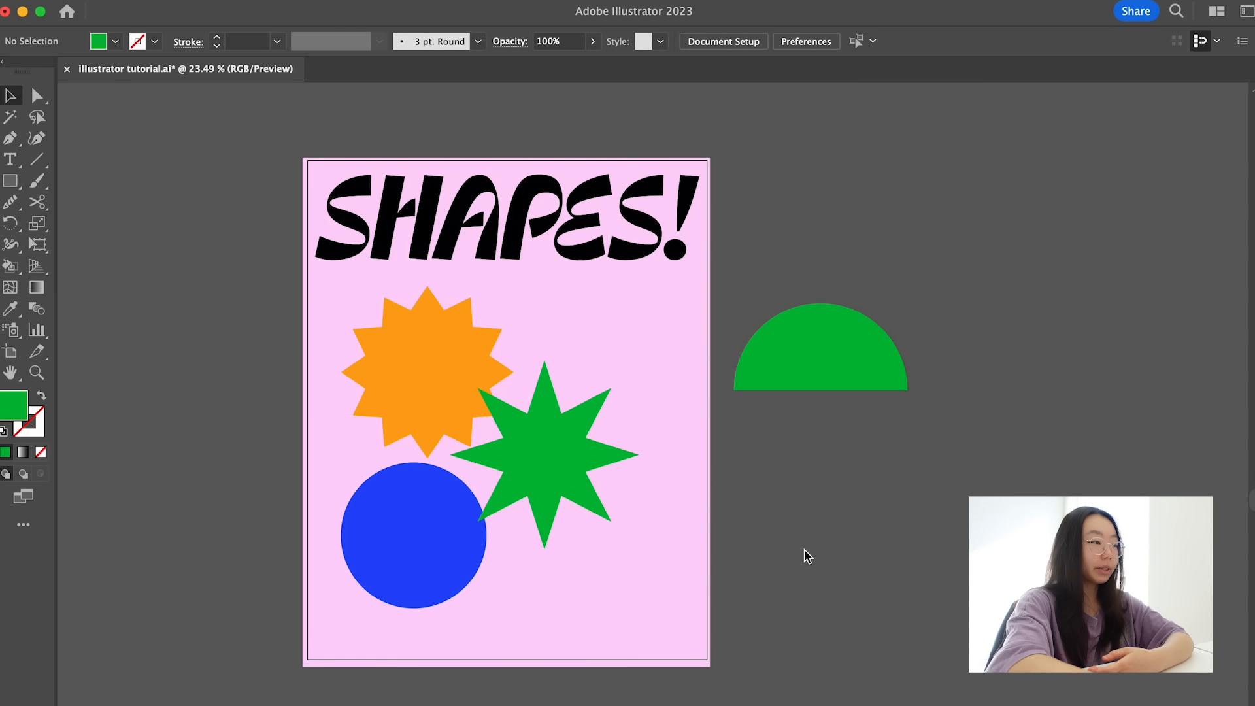
# - Extend the green half circle downward with the Pen tool into an arch with straight vertical sides
pyautogui.press('p')
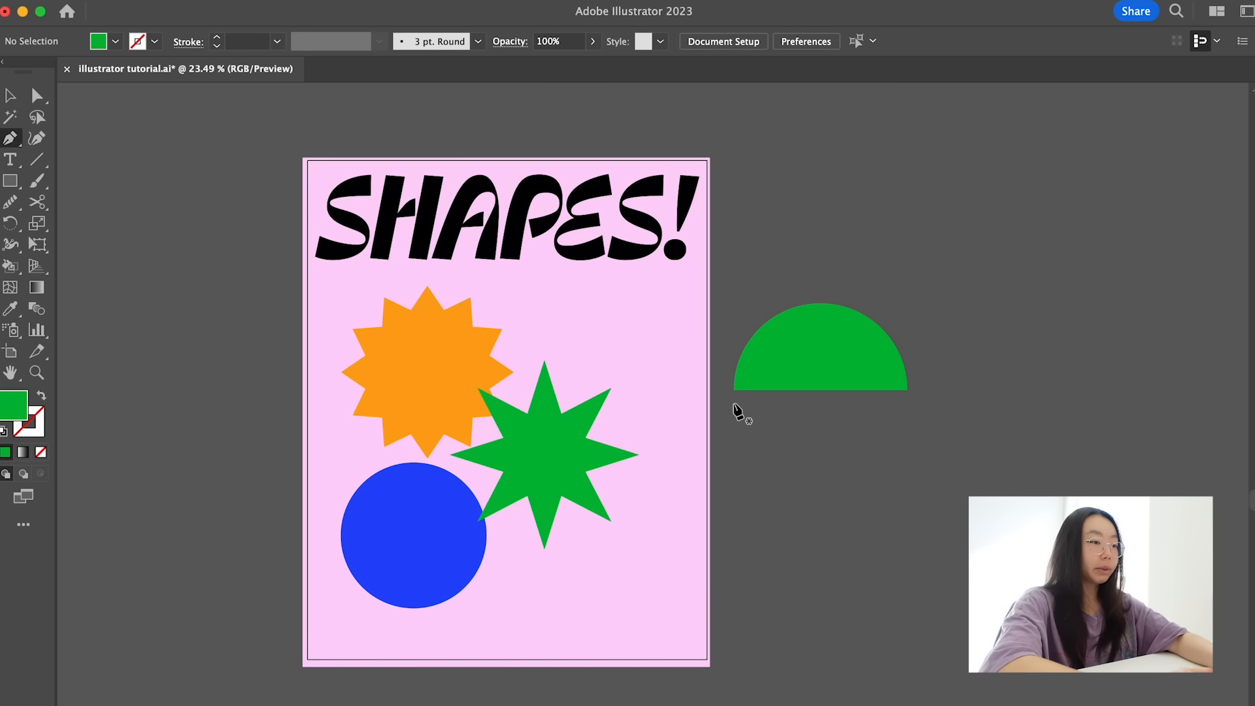
pyautogui.click(734, 390)
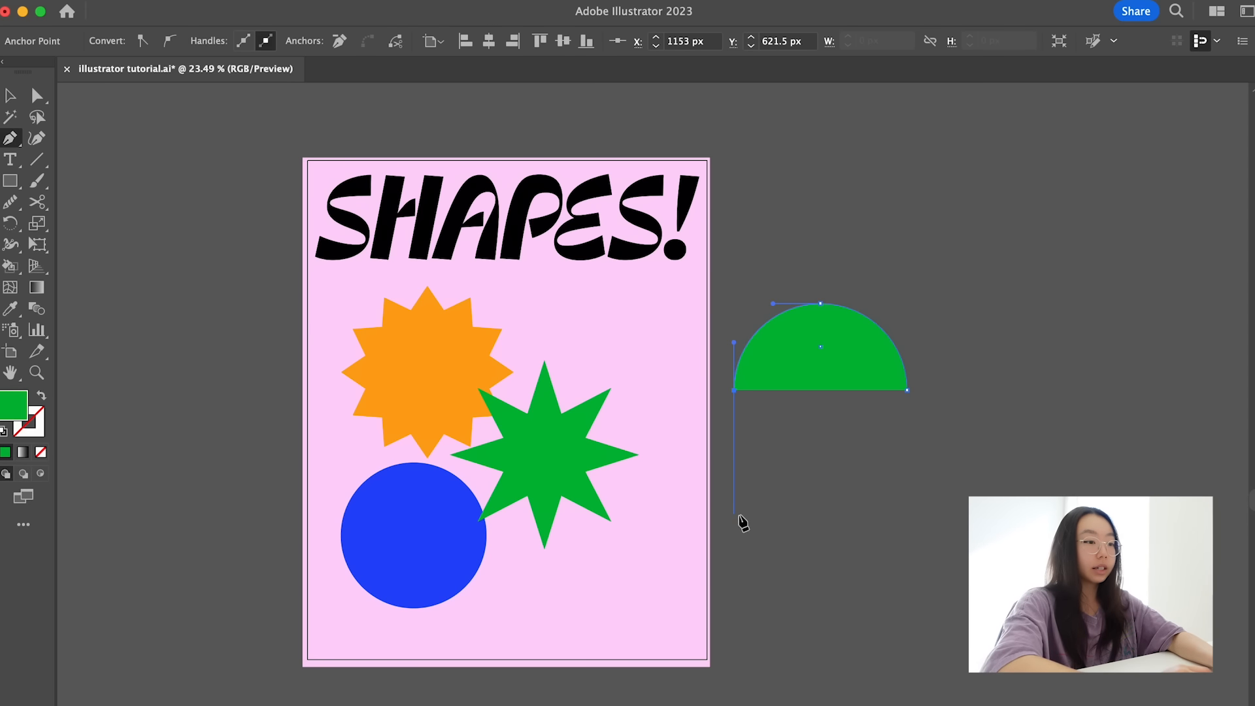
pyautogui.click(737, 515)
pyautogui.keyDown('super'); pyautogui.click(826, 529); pyautogui.keyUp('super')
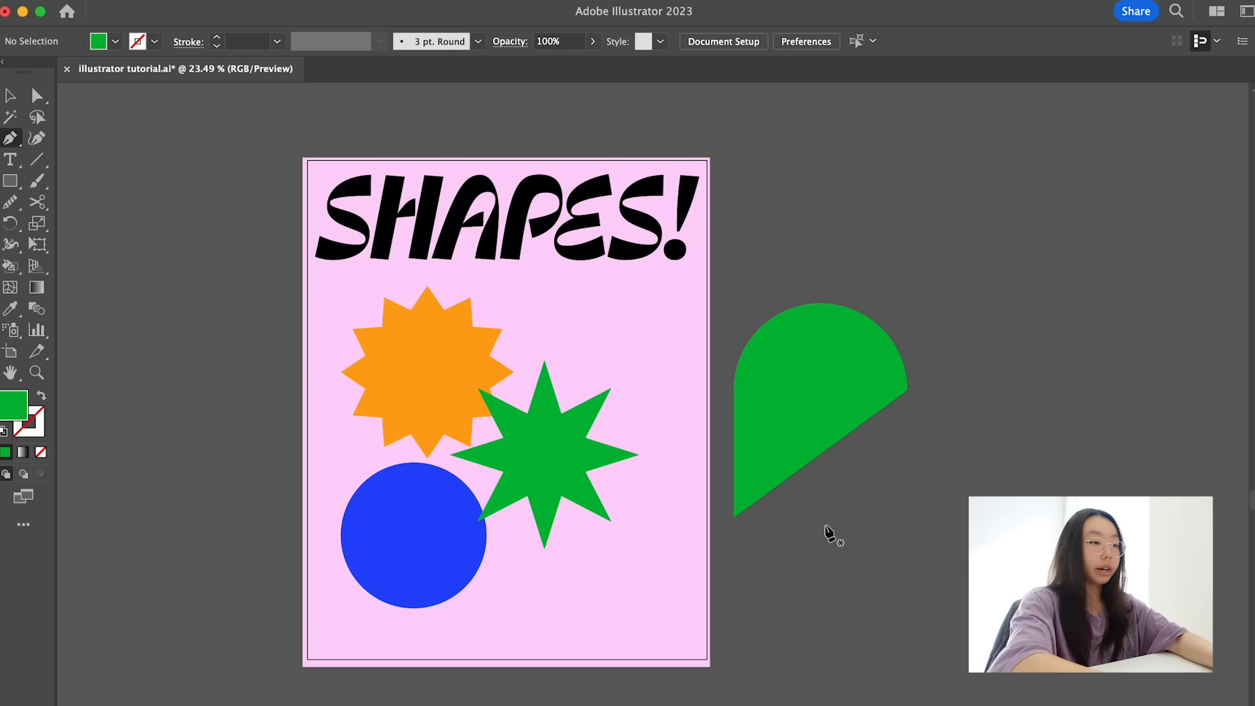
pyautogui.moveTo(907, 391); pyautogui.dragTo(911, 541)
pyautogui.press('v')
pyautogui.click(885, 563)
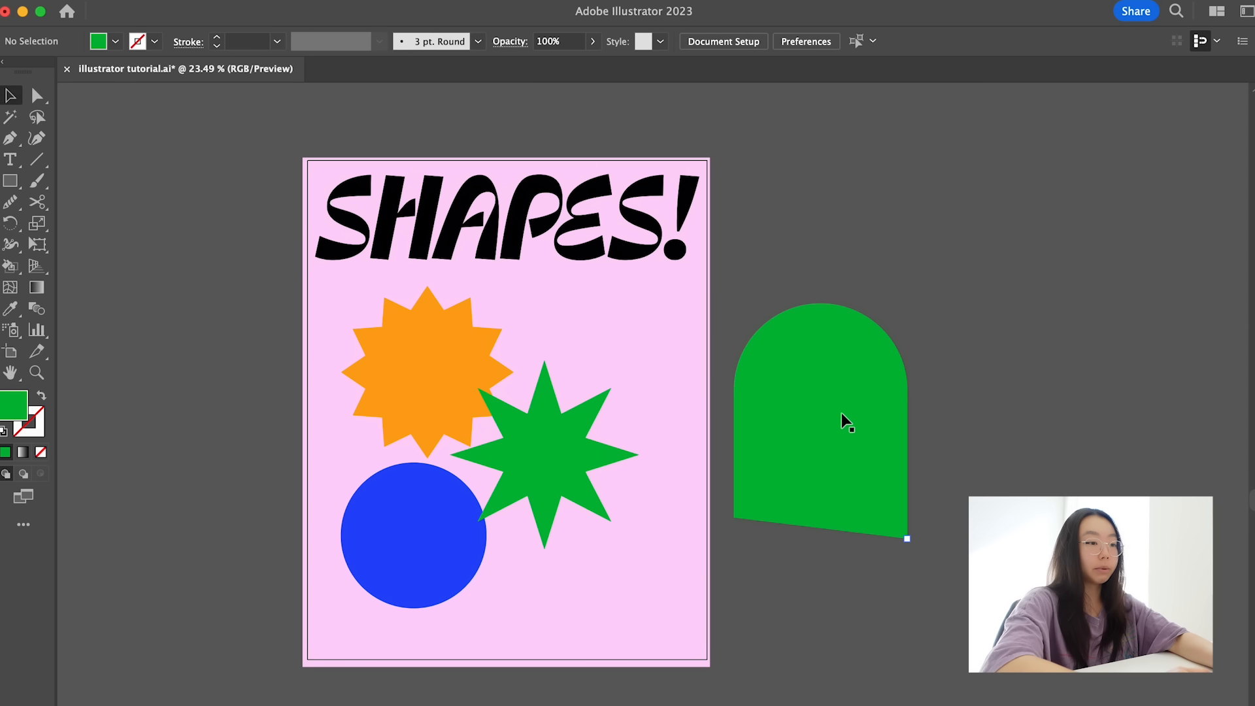
# - Cut the arch straight across near its slanted base with the Eraser tool and delete the leftover strip below the cut
pyautogui.click(838, 511)
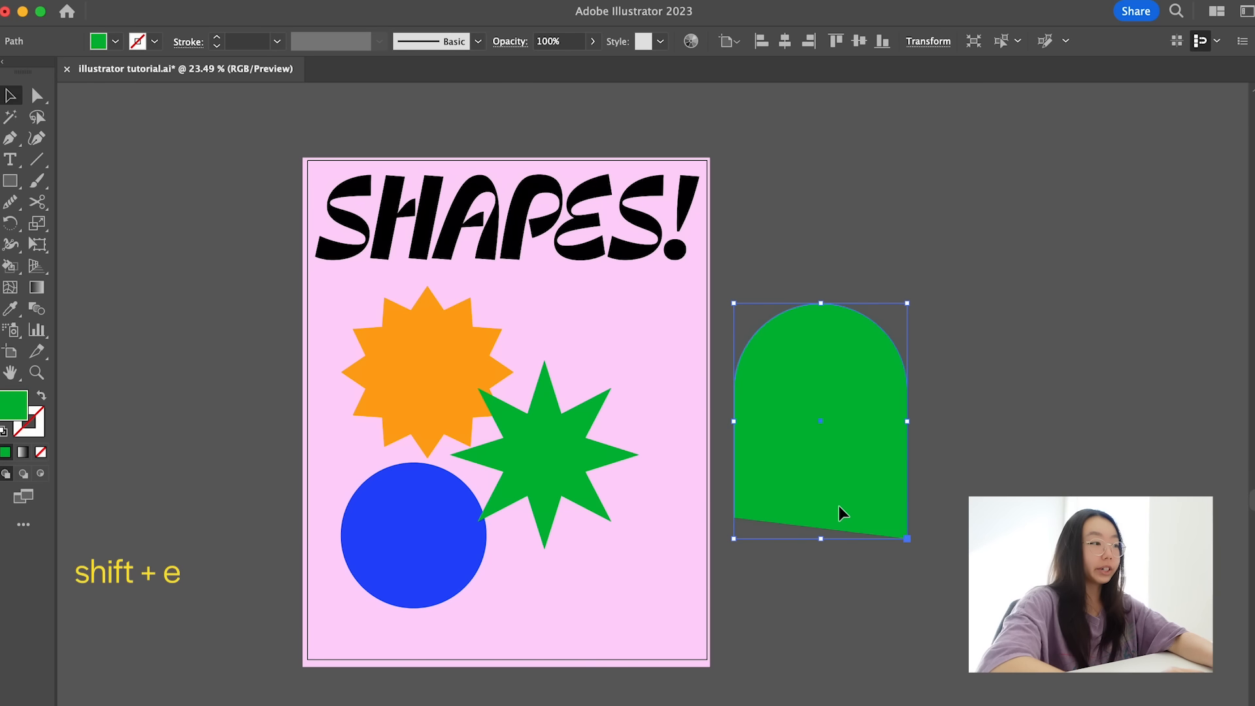
pyautogui.hotkey('shift', 'e')
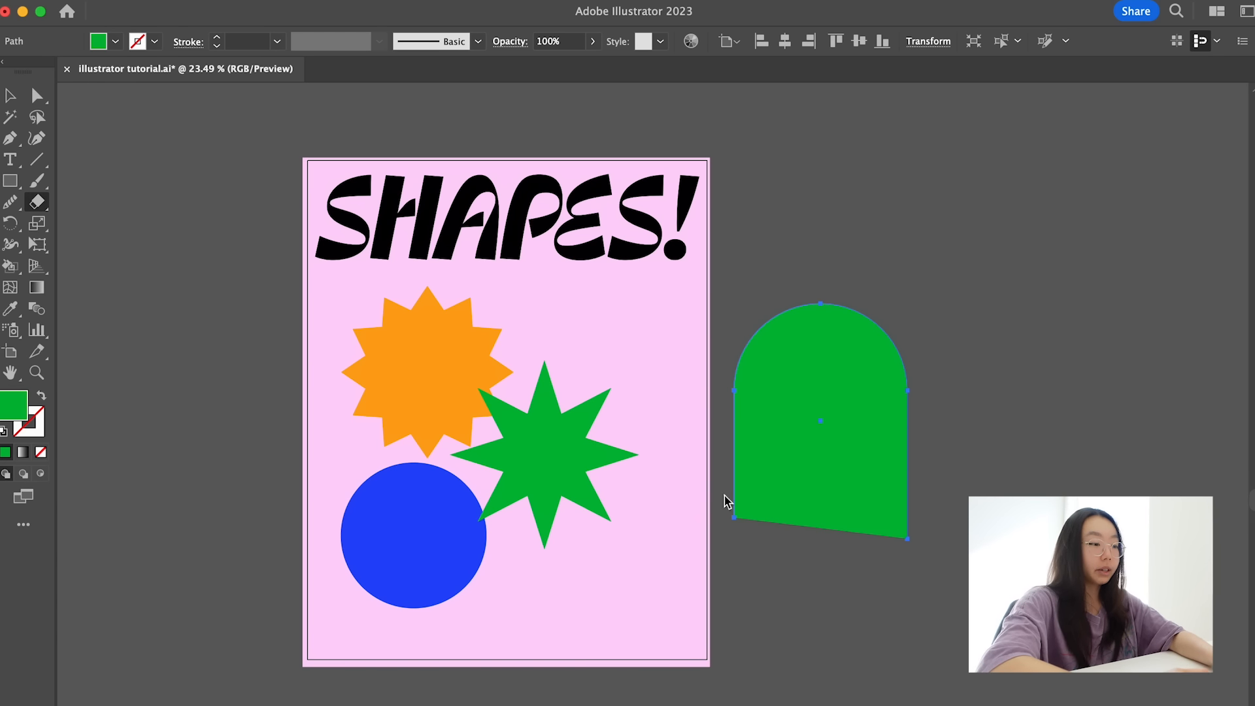
pyautogui.moveTo(722, 496); pyautogui.dragTo(941, 501)
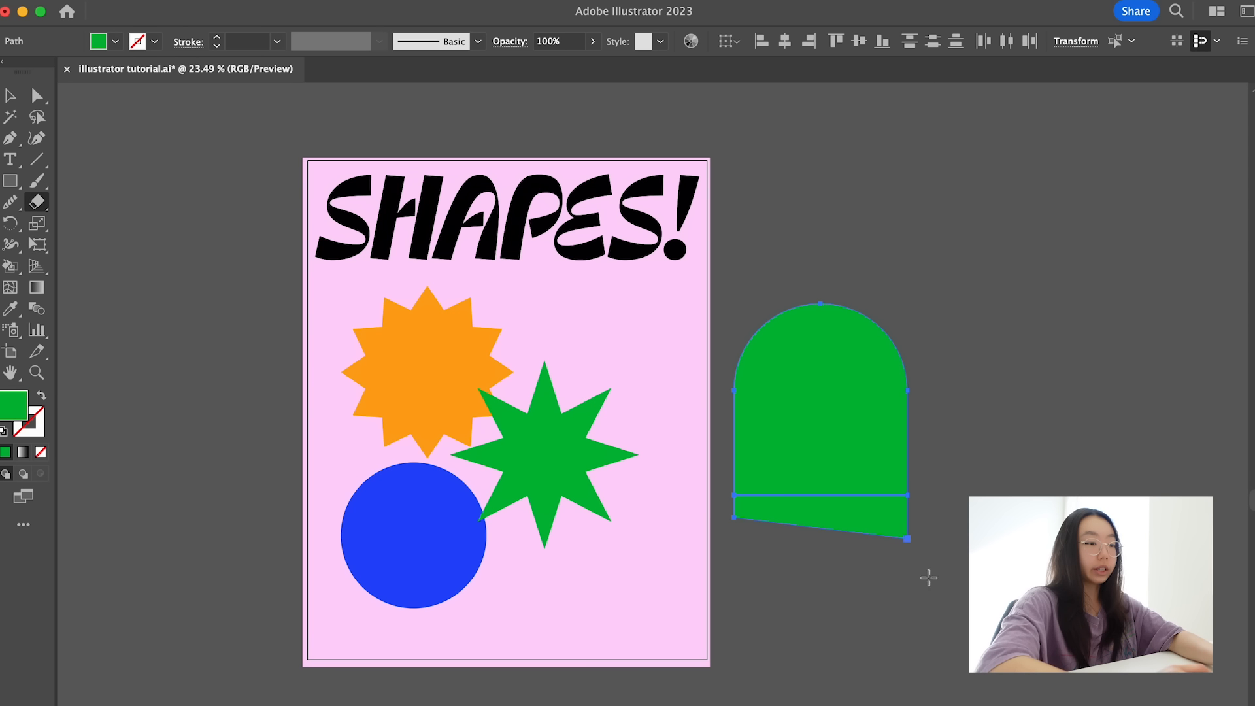
pyautogui.press('a')
pyautogui.click(891, 532)
pyautogui.press('Delete')
# - Move the green arch to the artboard's lower-right area, scale it down, and recolor it with the starburst's orange fill
pyautogui.press('v')
pyautogui.moveTo(882, 462); pyautogui.dragTo(676, 581)
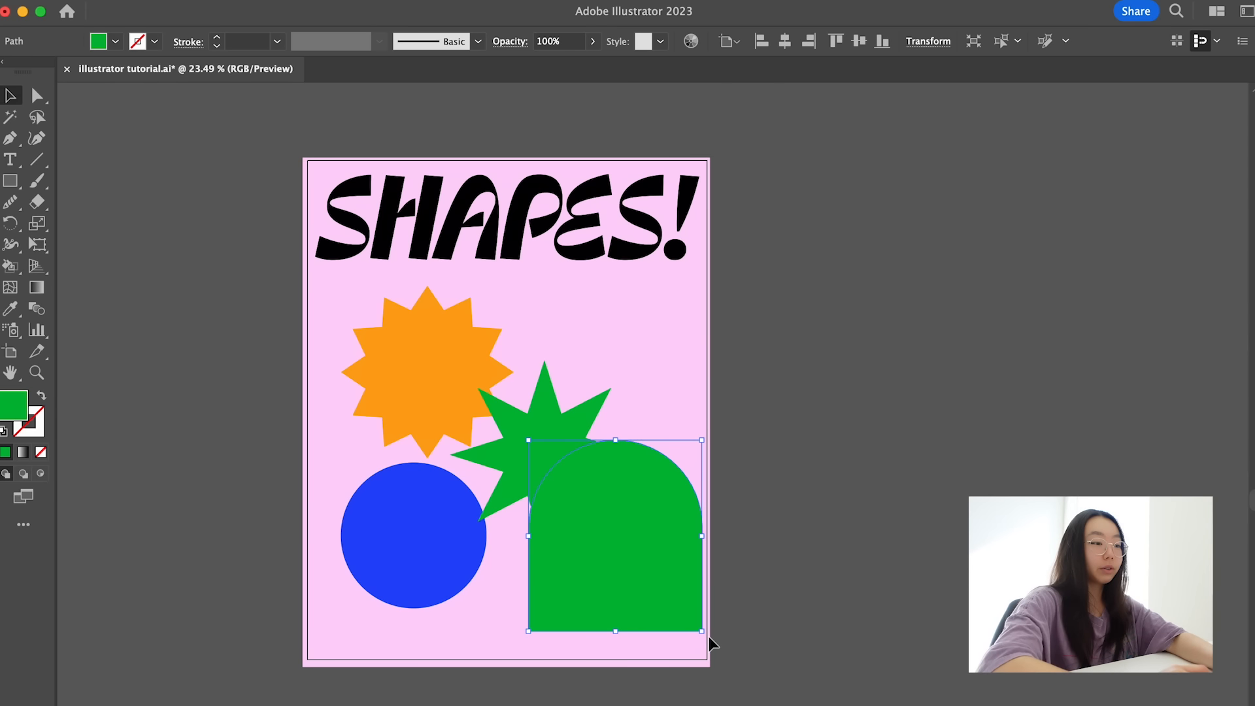
pyautogui.moveTo(699, 625); pyautogui.dragTo(660, 580)
pyautogui.press('i')
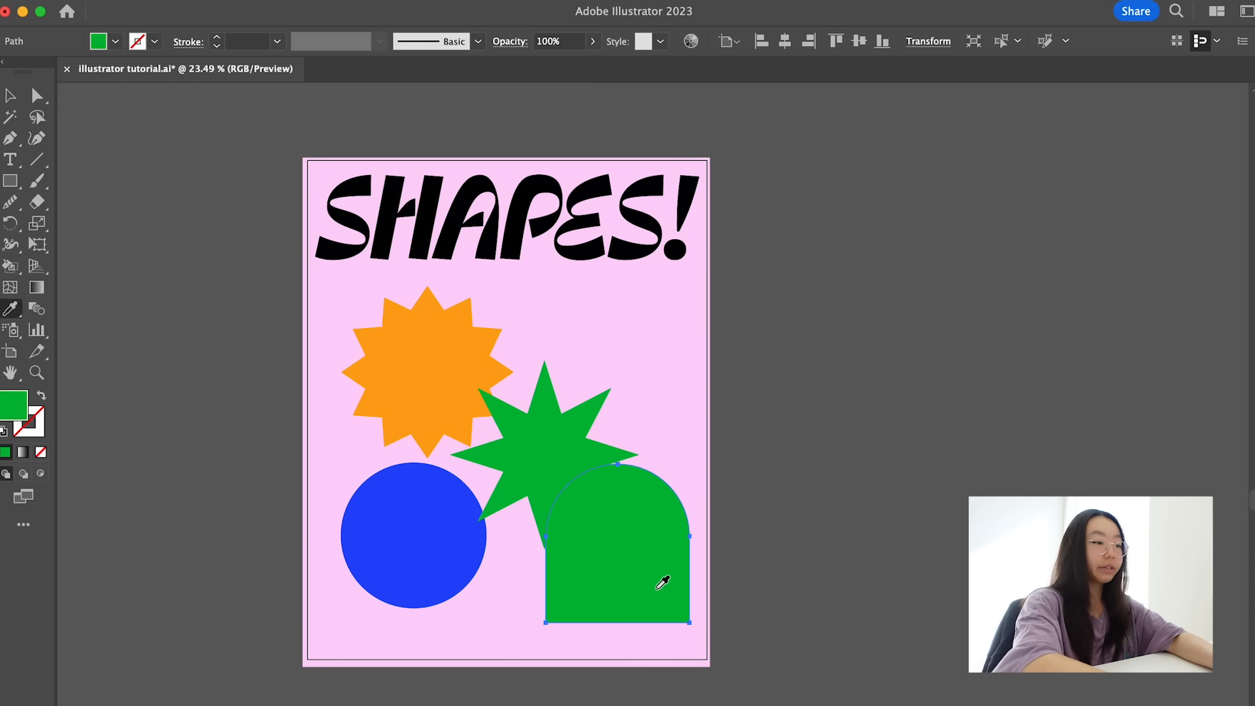
pyautogui.click(487, 405)
# - Nudge the green star, orange starburst and blue circle toward the artboard's left edge to balance the layout
pyautogui.press('v')
pyautogui.moveTo(548, 425); pyautogui.dragTo(529, 427)
pyautogui.moveTo(426, 344); pyautogui.dragTo(406, 336)
pyautogui.moveTo(418, 531); pyautogui.dragTo(408, 536)
pyautogui.click(523, 447)
pyautogui.click(762, 387)
pyautogui.click(408, 381)
# - Send the orange arch backward so it sits behind the green star
pyautogui.click(621, 546)
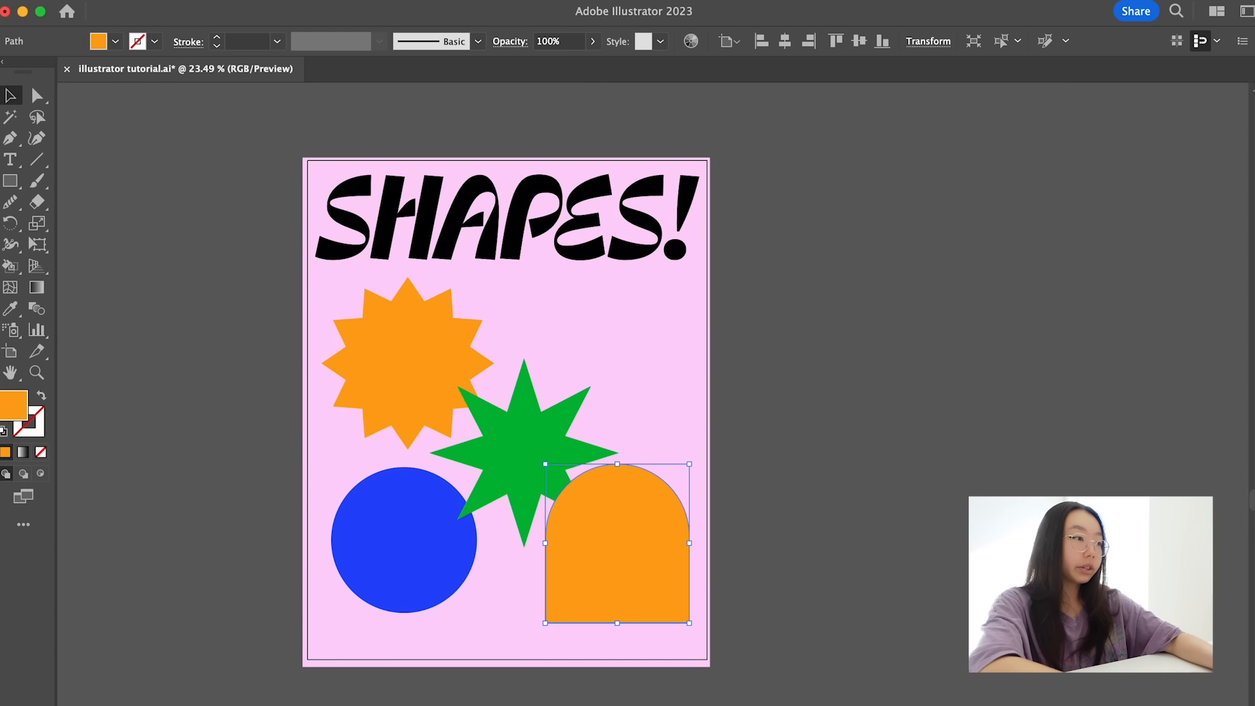
pyautogui.click(201, 1)
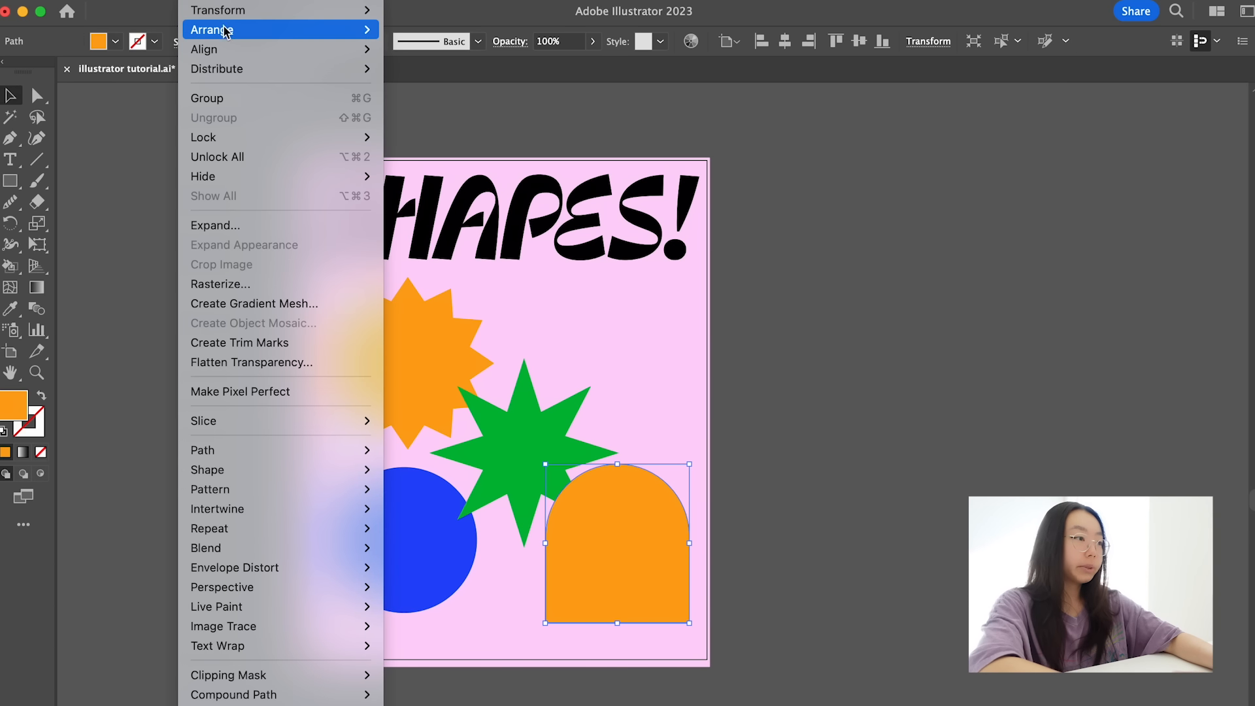
pyautogui.moveTo(224, 29)
pyautogui.click(451, 71)
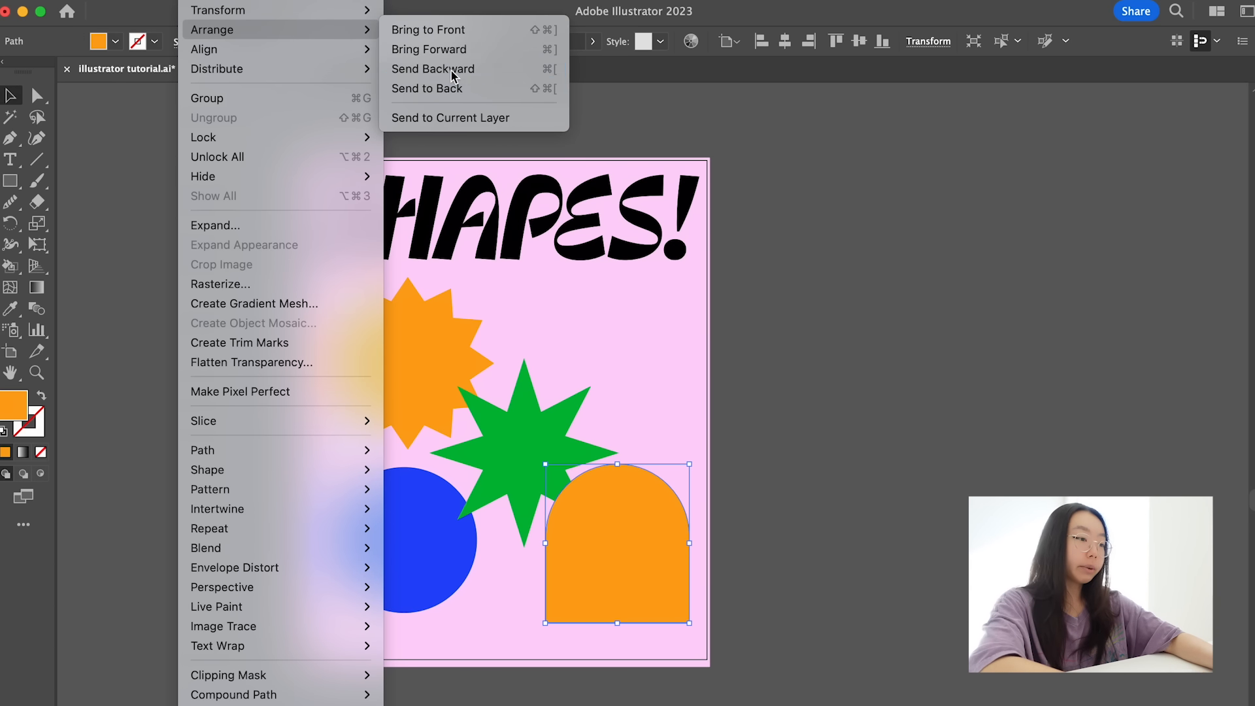
pyautogui.click(867, 326)
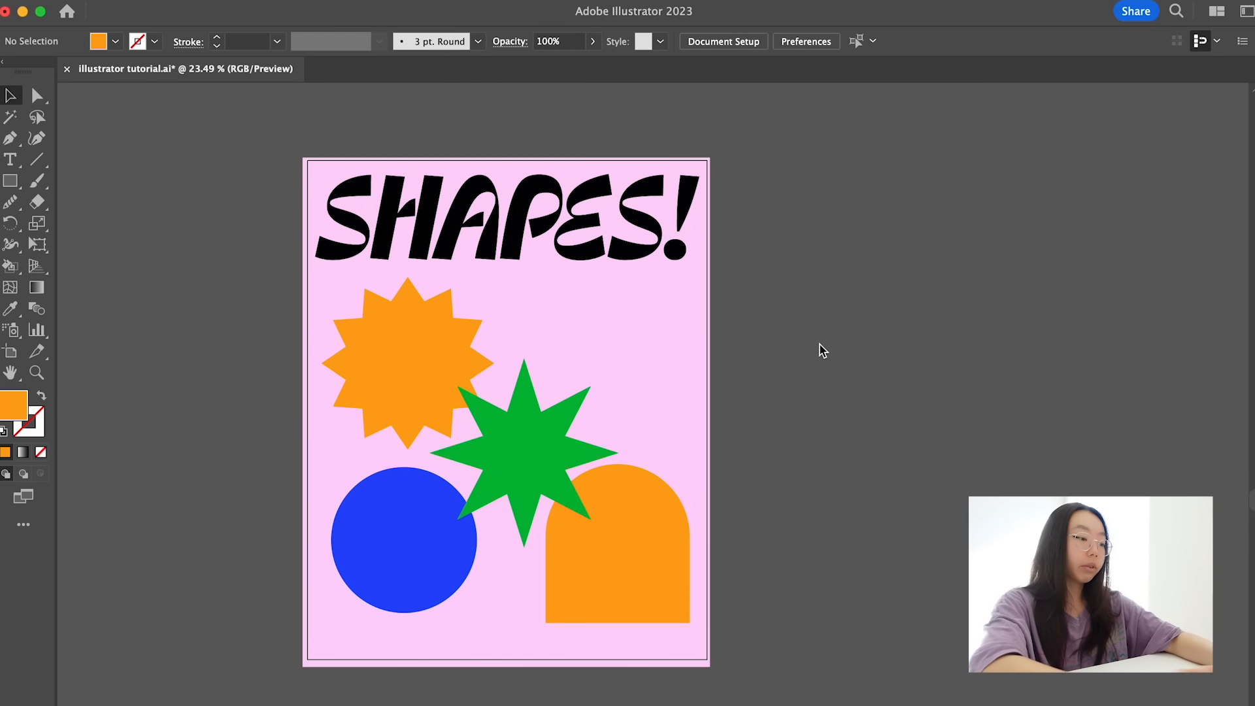
# - Draw a wide ellipse with the circle's blue fill to the right of the starburst and nudge it slightly upward
pyautogui.click(413, 556)
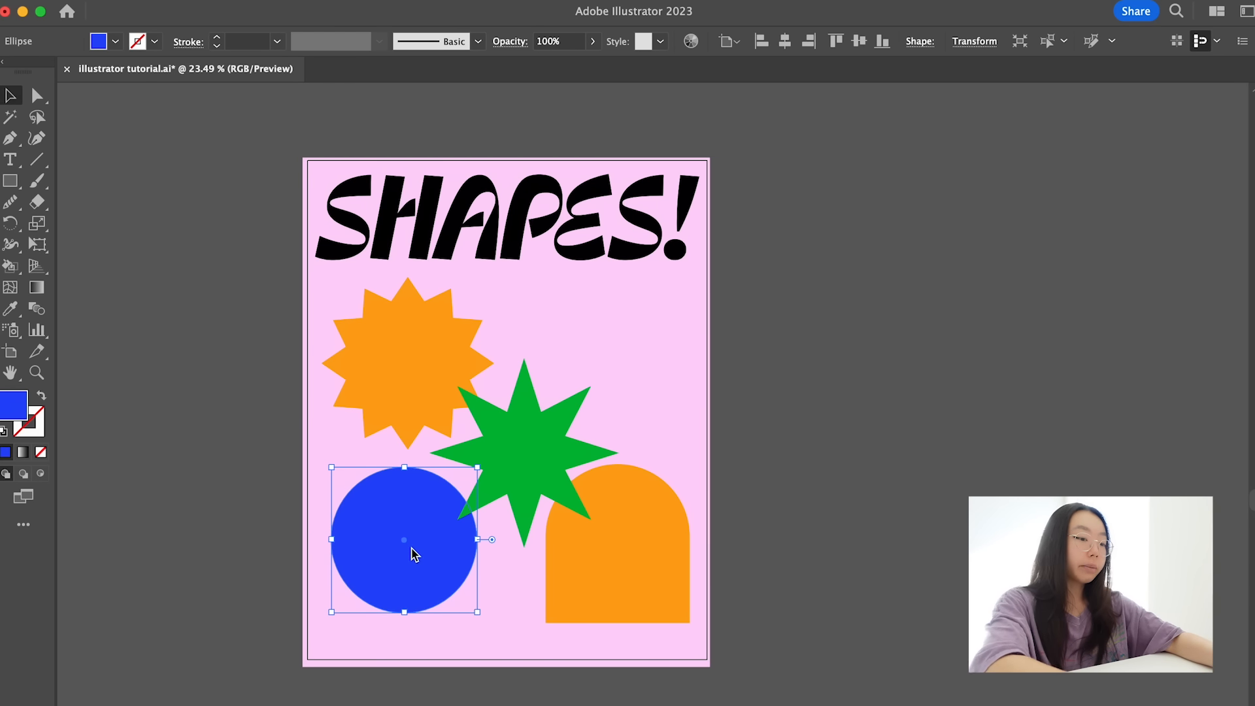
pyautogui.press('super')
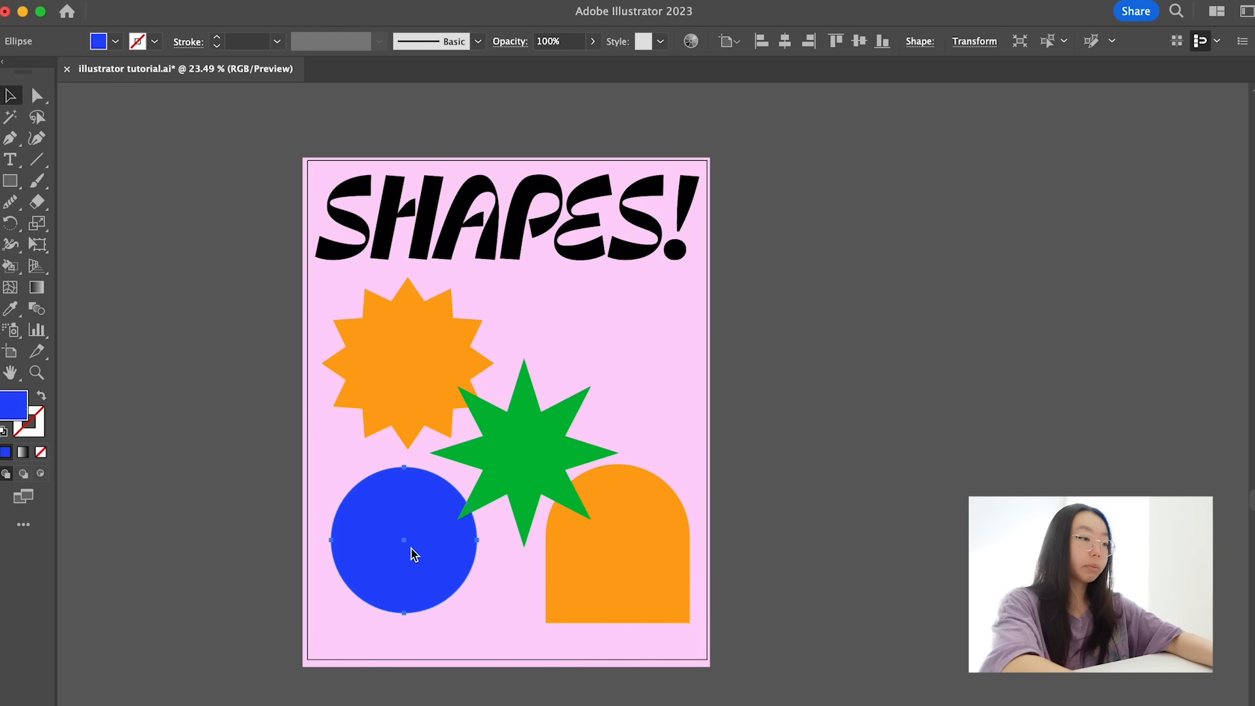
pyautogui.click(431, 370)
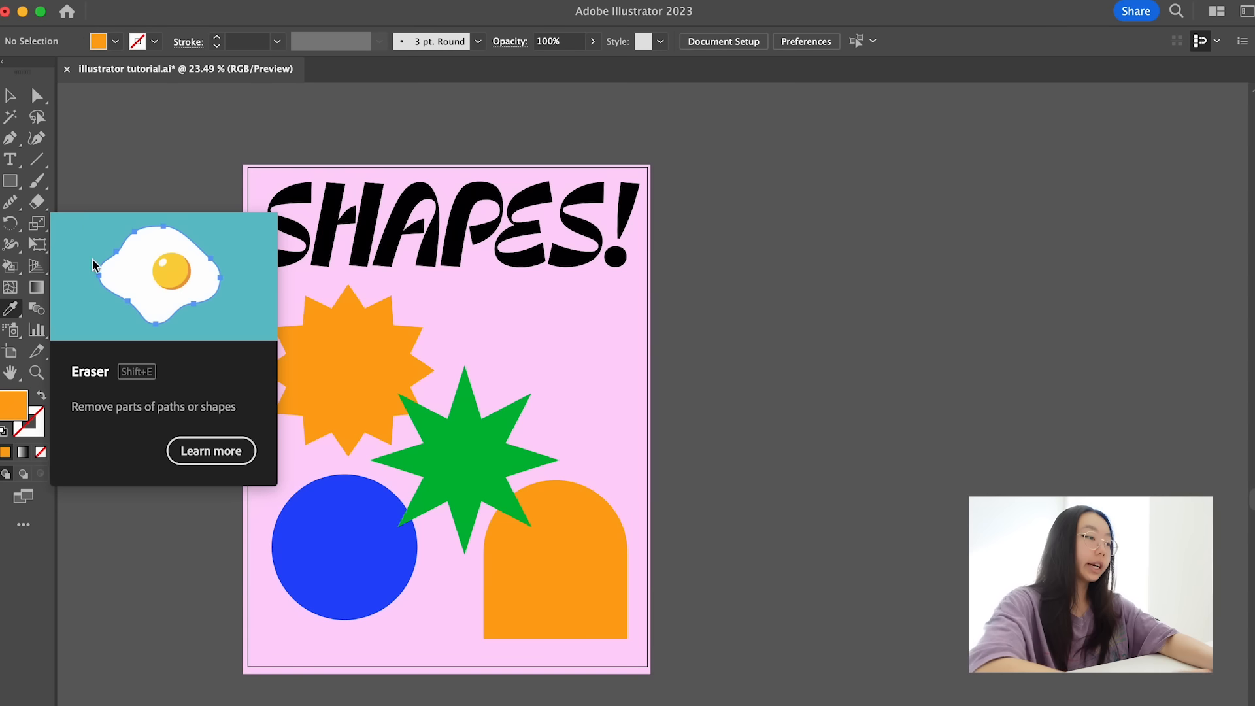
pyautogui.click(347, 532)
pyautogui.press('l')
pyautogui.moveTo(465, 313)
pyautogui.mouseDown()
pyautogui.moveTo(652, 422)
pyautogui.moveTo(640, 423)
pyautogui.mouseUp()
pyautogui.press('v')
pyautogui.moveTo(588, 375); pyautogui.dragTo(578, 354)
pyautogui.click(711, 366)
# - Draw a curved, pointed speech-bubble tail with the Pen tool, overlapping the blue ellipse's lower-right edge
pyautogui.scroll(5, 571, 375)
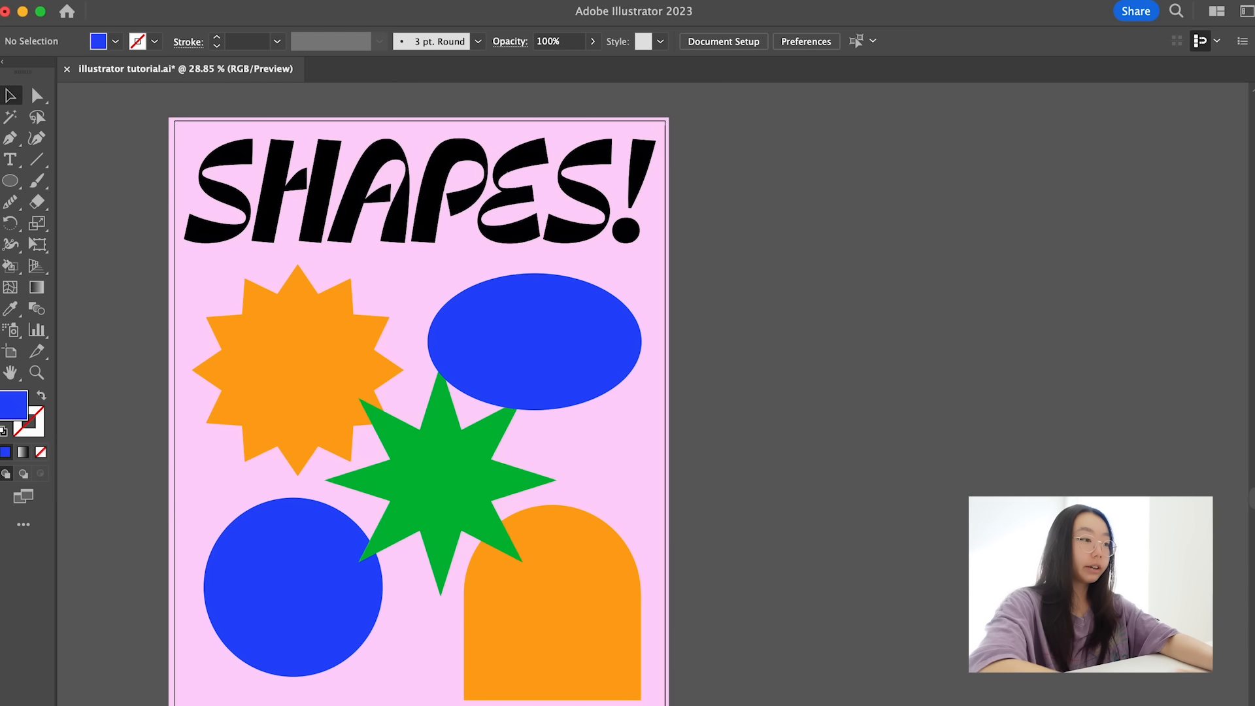
pyautogui.press('p')
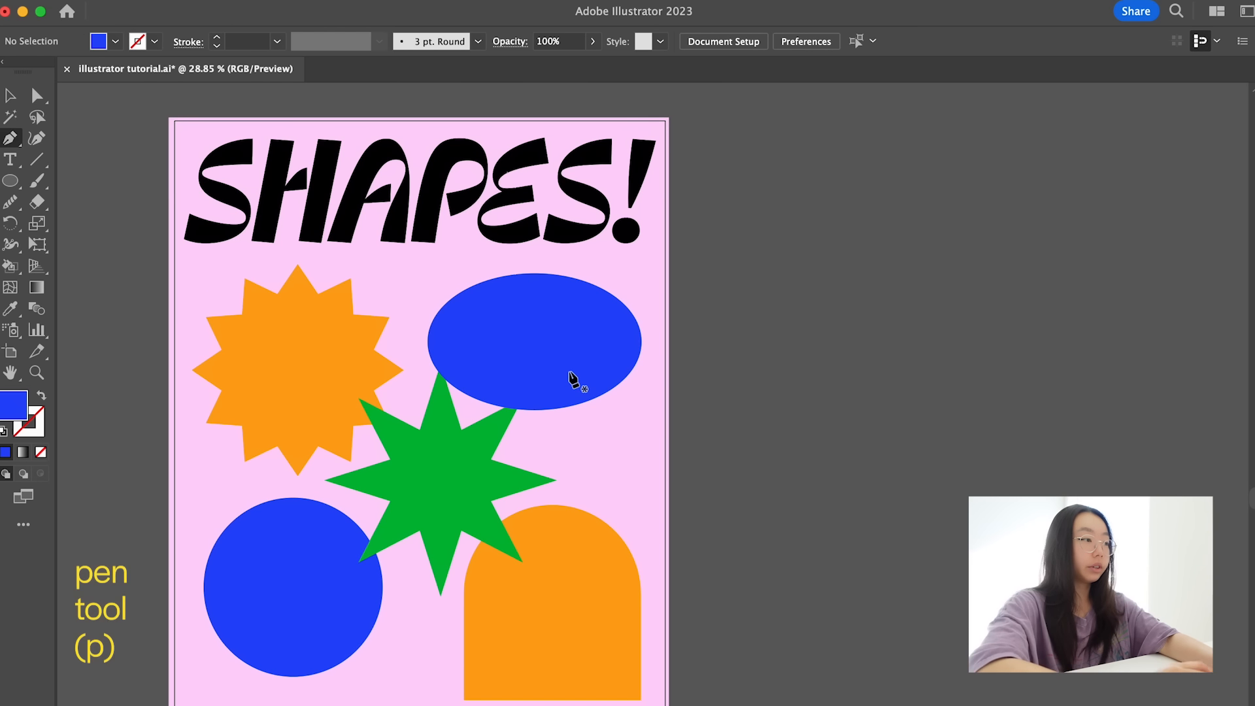
pyautogui.click(556, 391)
pyautogui.moveTo(601, 425); pyautogui.dragTo(639, 428)
pyautogui.scroll(3, 639, 428)
pyautogui.click(586, 424)
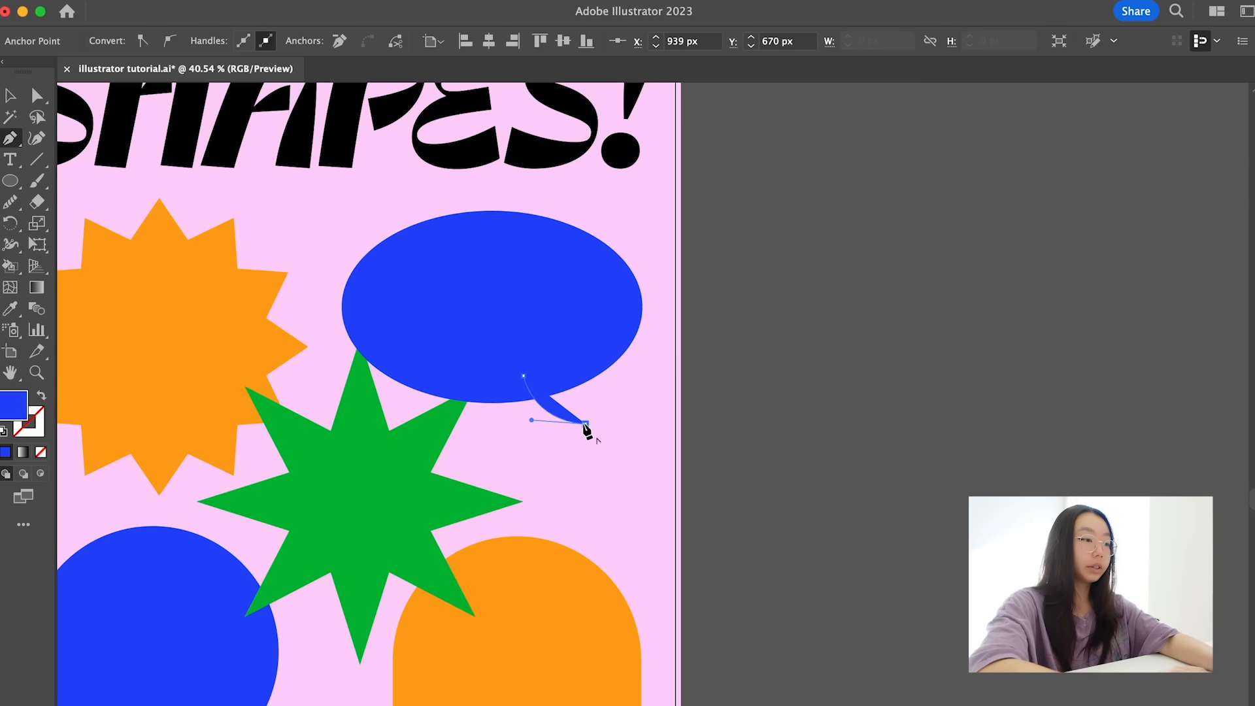
pyautogui.moveTo(555, 369); pyautogui.dragTo(563, 338)
pyautogui.click(523, 376)
pyautogui.press('a')
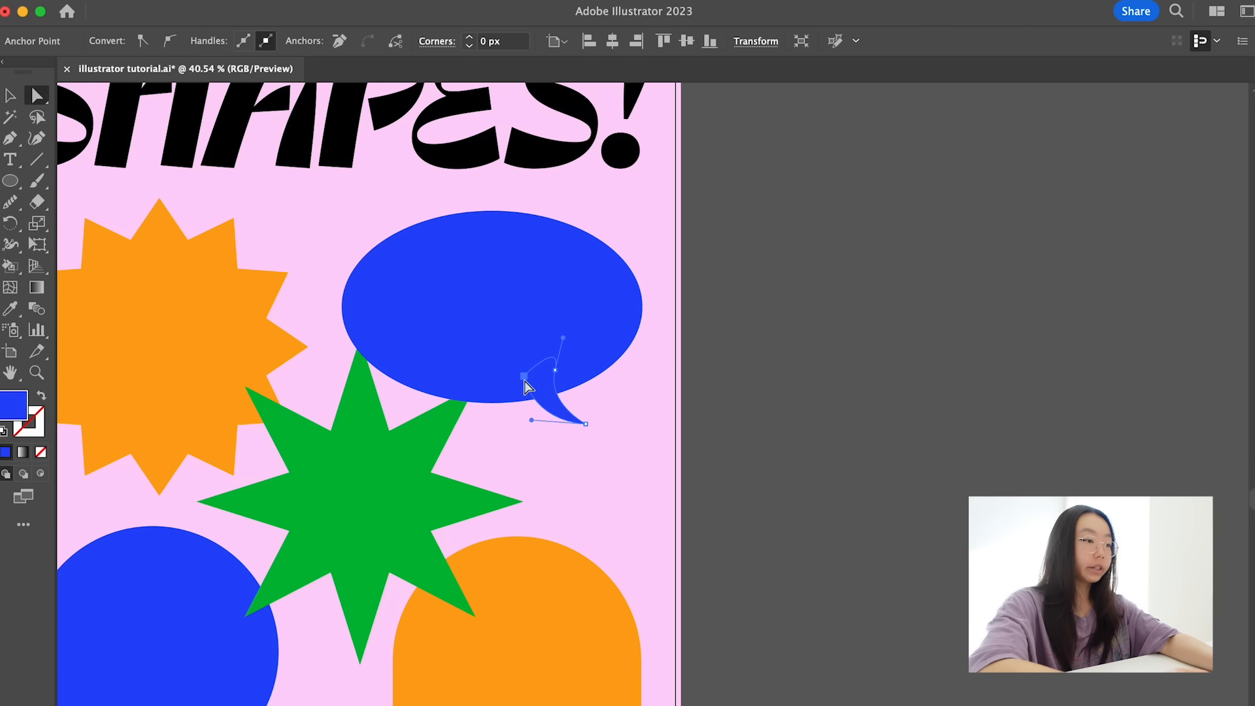
pyautogui.press('v')
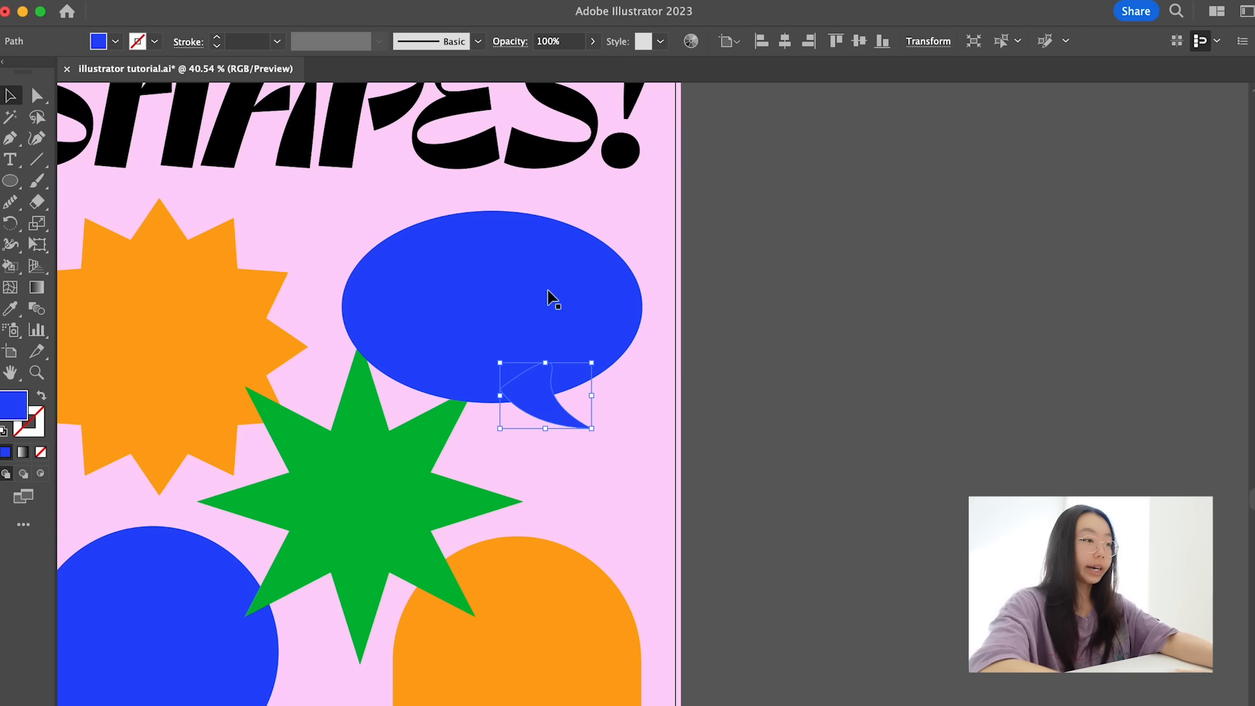
# - Merge the ellipse and tail into one speech bubble with the Shape Builder tool and move it slightly down
pyautogui.keyDown('shift'); pyautogui.click(556, 311); pyautogui.keyUp('shift')
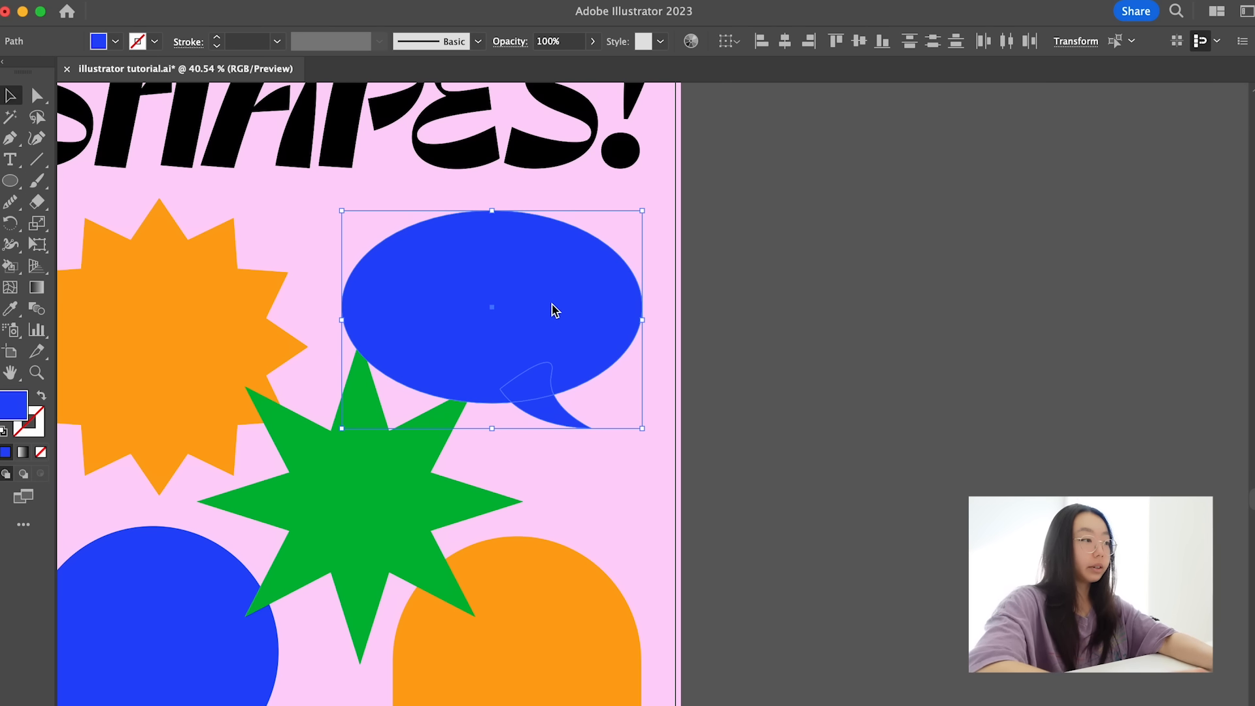
pyautogui.hotkey('shift', 'm')
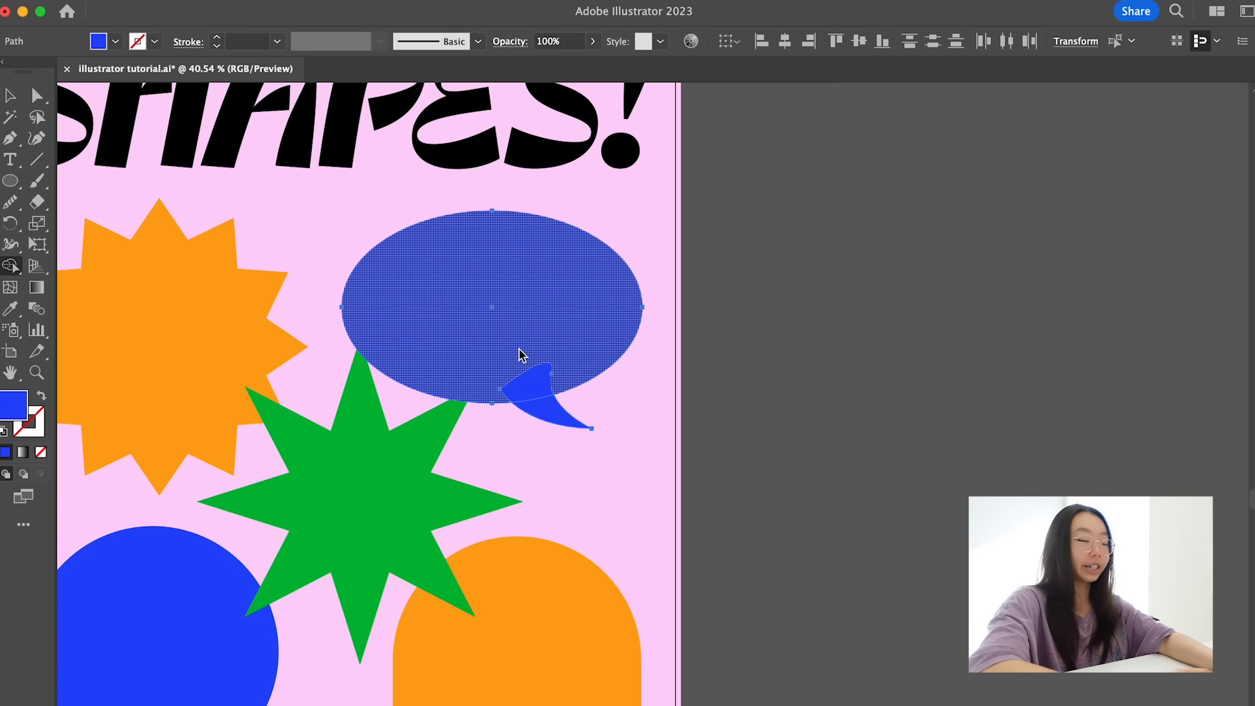
pyautogui.moveTo(519, 350); pyautogui.dragTo(553, 408)
pyautogui.press('v')
pyautogui.click(813, 346)
pyautogui.moveTo(524, 345)
pyautogui.mouseDown()
pyautogui.moveTo(765, 353)
pyautogui.moveTo(527, 363)
pyautogui.mouseUp()
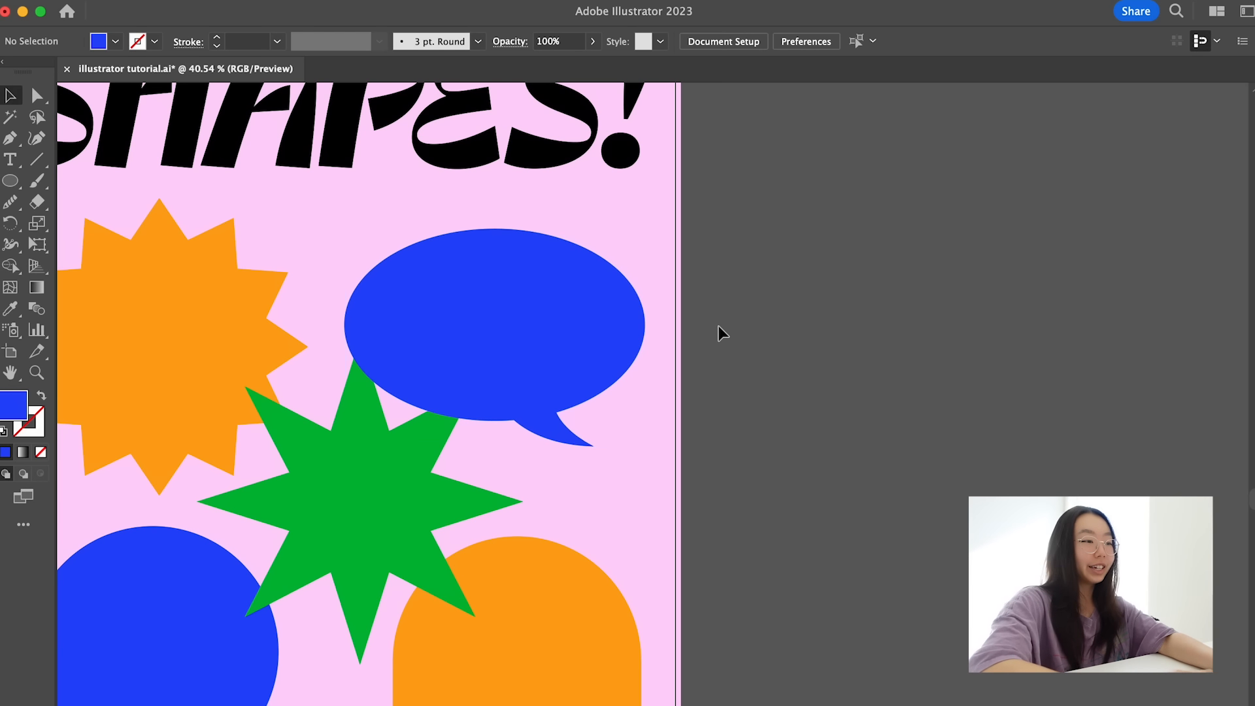
pyautogui.click(719, 334)
# - Place the speech bubble behind the green star and recolor it red
pyautogui.scroll(-3, 719, 333)
pyautogui.click(588, 342)
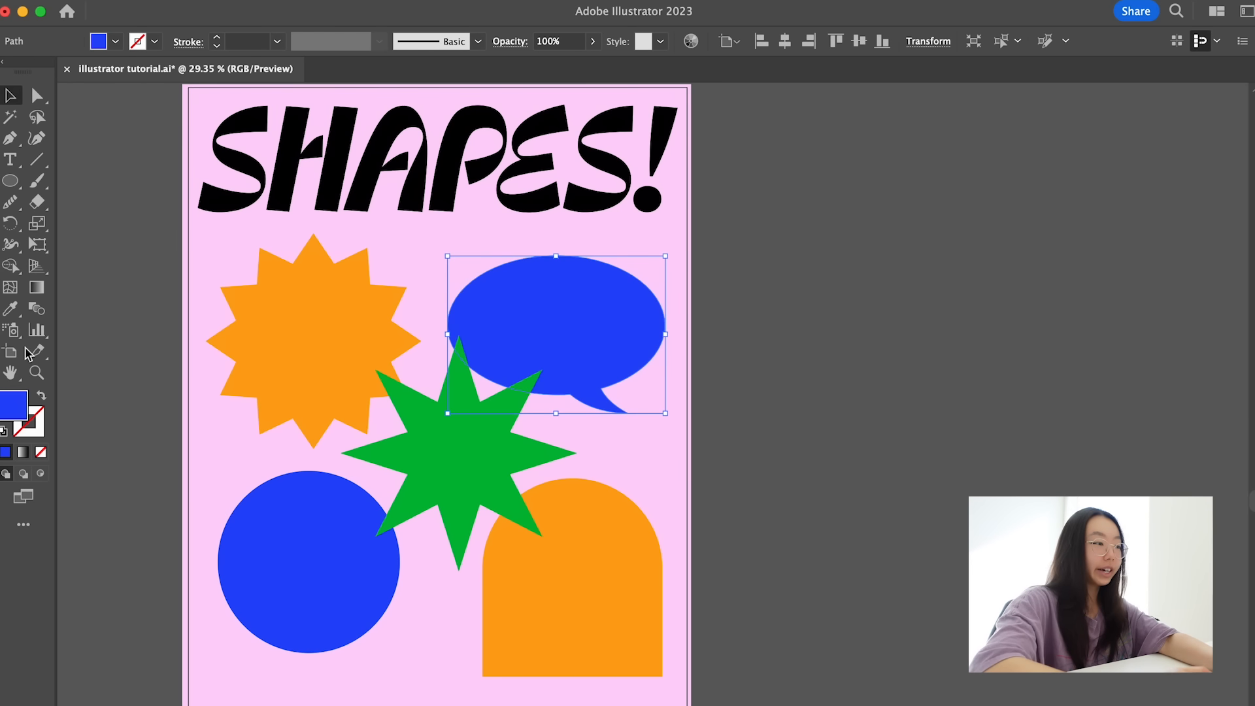
pyautogui.doubleClick(13, 405)
pyautogui.moveTo(904, 263)
pyautogui.mouseDown()
pyautogui.moveTo(904, 183)
pyautogui.moveTo(836, 213)
pyautogui.moveTo(817, 192)
pyautogui.moveTo(845, 189)
pyautogui.moveTo(837, 199)
pyautogui.mouseUp()
# - Draw a tilted red triangle between the blue circle and orange arch using the Star tool with its points reduced to three
pyautogui.click(10, 180)
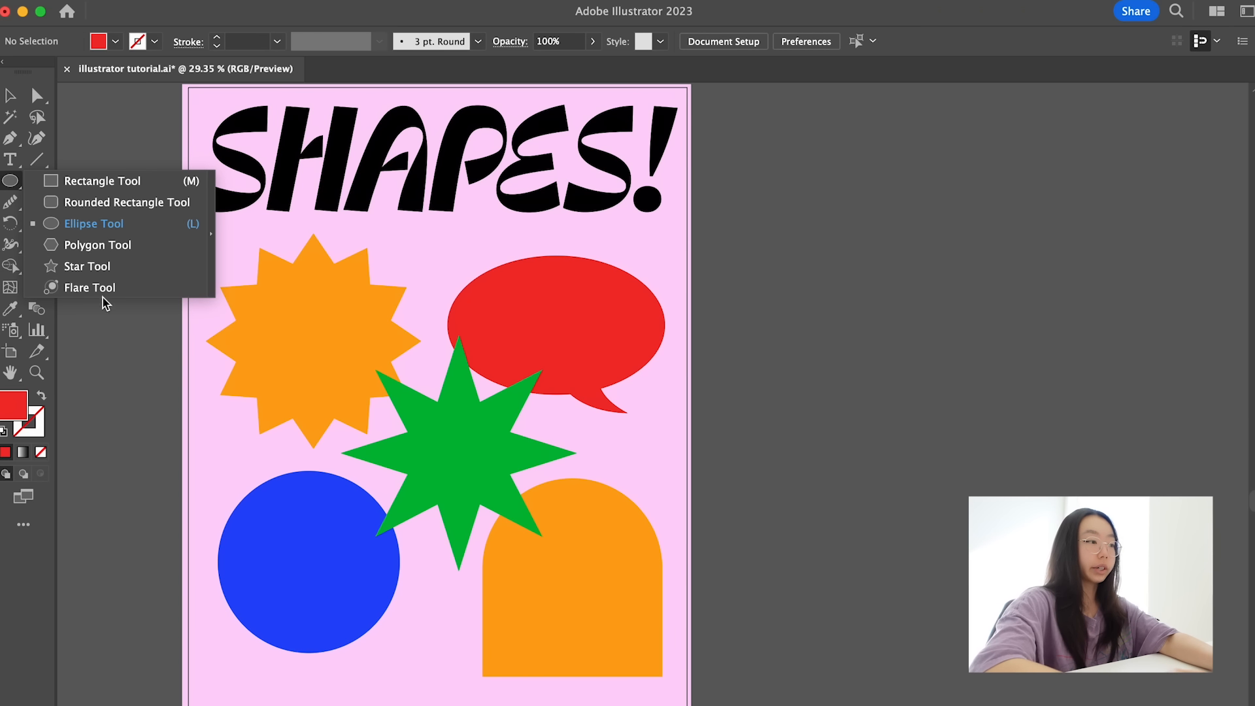
pyautogui.click(99, 266)
pyautogui.moveTo(234, 473)
pyautogui.mouseDown()
pyautogui.moveTo(355, 588)
pyautogui.moveTo(323, 588)
pyautogui.moveTo(297, 569)
pyautogui.moveTo(305, 579)
pyautogui.mouseUp()
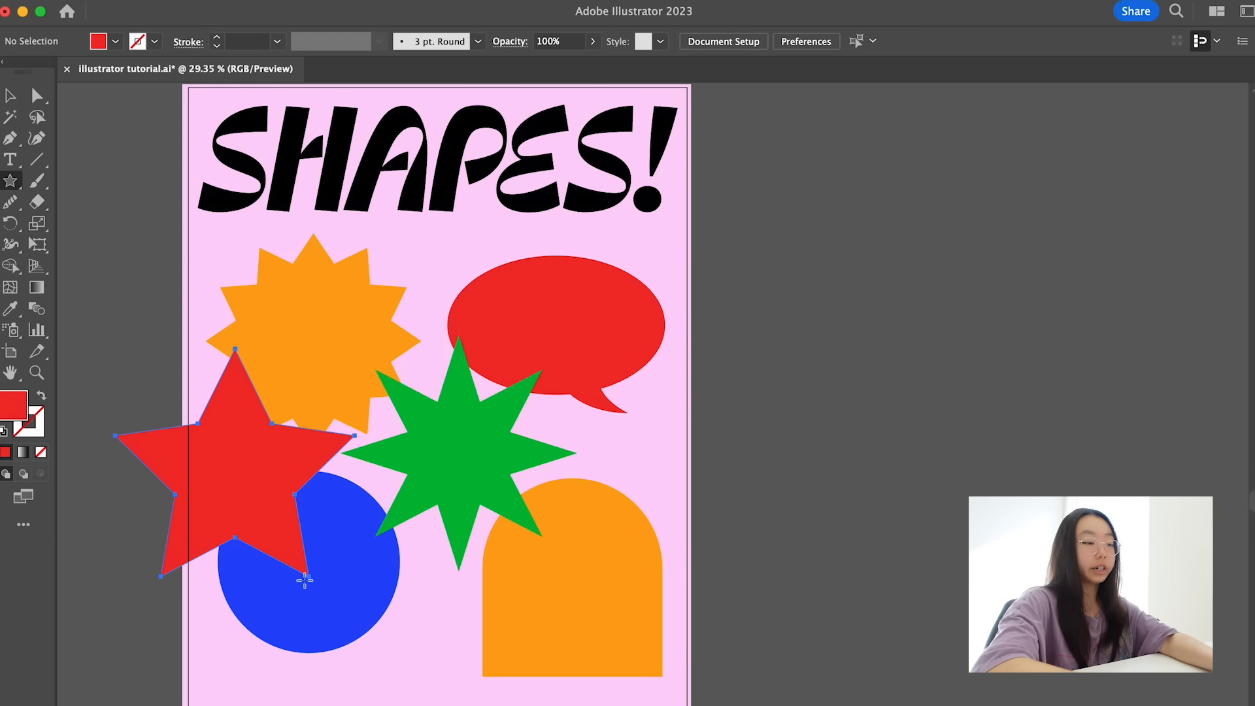
pyautogui.press('Up')
pyautogui.press('Up')
pyautogui.press('Up')
pyautogui.press('Up')
pyautogui.press('Up')
pyautogui.press('Up')
pyautogui.press('Up')
pyautogui.moveTo(305, 579); pyautogui.dragTo(300, 552)
pyautogui.press('Up')
pyautogui.press('Up')
pyautogui.press('Up')
pyautogui.press('Up')
pyautogui.press('Up')
pyautogui.press('Up')
pyautogui.press('Up')
pyautogui.press('Up')
pyautogui.press('Down')
pyautogui.press('Down')
pyautogui.press('Down')
pyautogui.press('Down')
pyautogui.press('Down')
pyautogui.press('Down')
pyautogui.press('Down')
pyautogui.press('Down')
pyautogui.press('Down')
pyautogui.press('Down')
pyautogui.press('Down')
pyautogui.press('Down')
pyautogui.press('Down')
pyautogui.press('Down')
pyautogui.press('Down')
pyautogui.press('Down')
pyautogui.press('Down')
pyautogui.press('v')
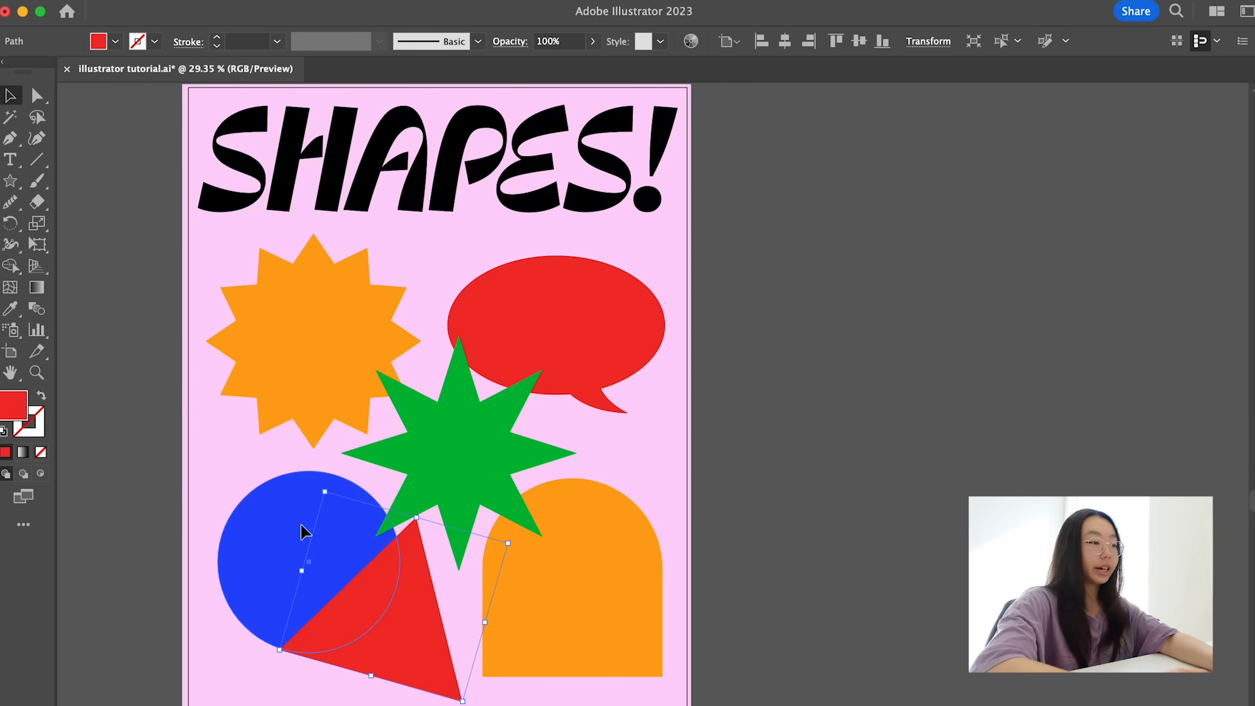
# - Reposition the blue circle, green star, orange arch and red triangle to balance the spacing between them
pyautogui.moveTo(304, 530); pyautogui.dragTo(289, 513)
pyautogui.moveTo(480, 433); pyautogui.dragTo(497, 428)
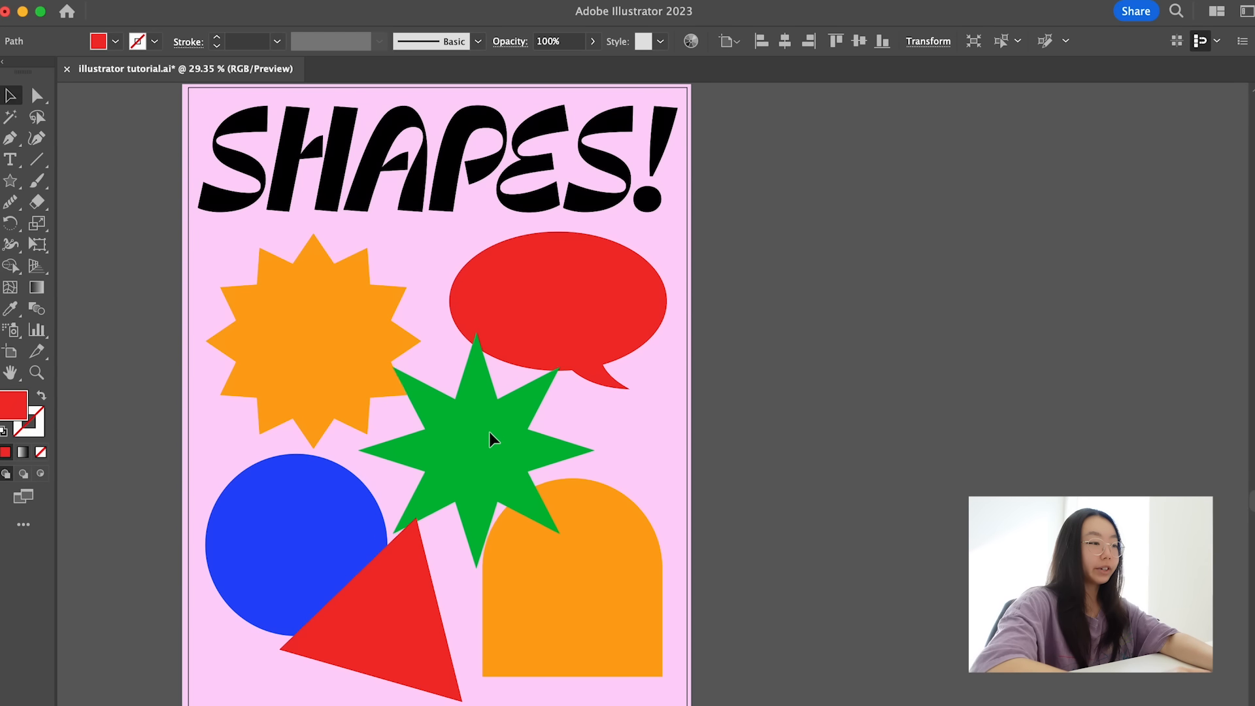
pyautogui.moveTo(620, 511); pyautogui.dragTo(625, 521)
pyautogui.moveTo(364, 538); pyautogui.dragTo(356, 533)
pyautogui.moveTo(436, 642); pyautogui.dragTo(439, 641)
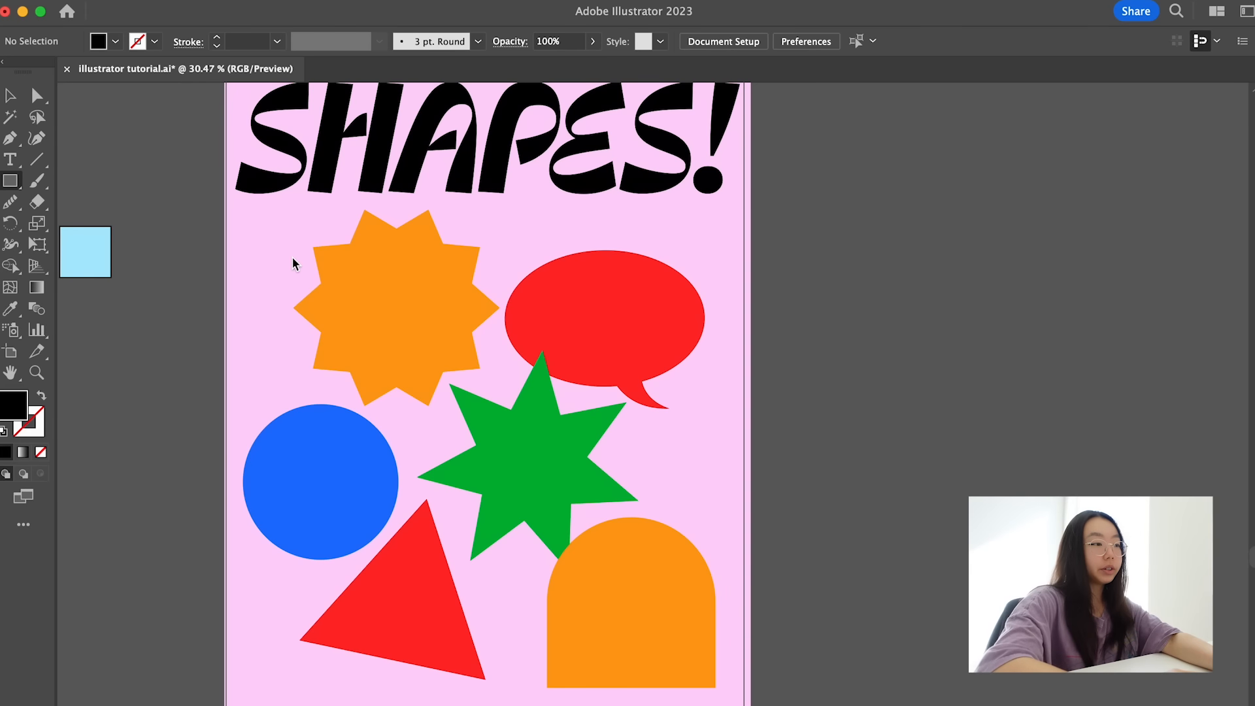
# - Draw a small rectangle over the starburst's upper-left edge and copy the light-blue square's fill and 2 pt stroke onto it with the Eyedropper
pyautogui.moveTo(270, 252)
pyautogui.mouseDown()
pyautogui.moveTo(364, 274)
pyautogui.moveTo(348, 275)
pyautogui.mouseUp()
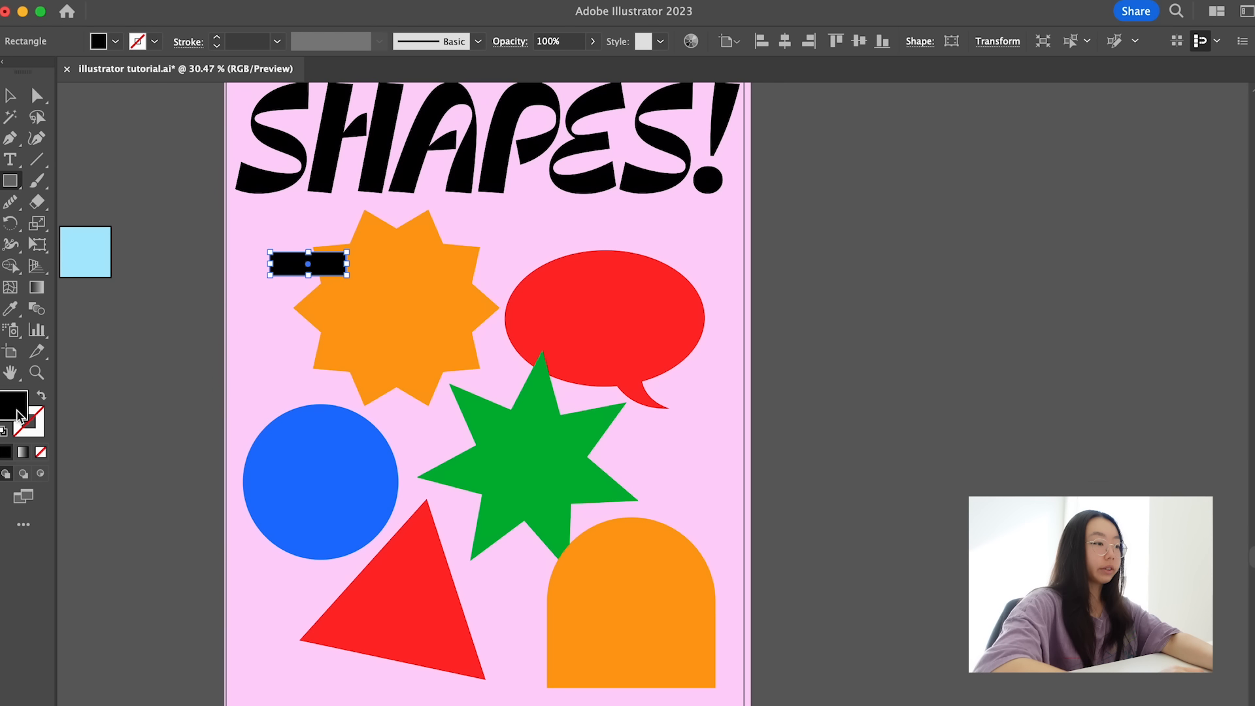
pyautogui.doubleClick(17, 415)
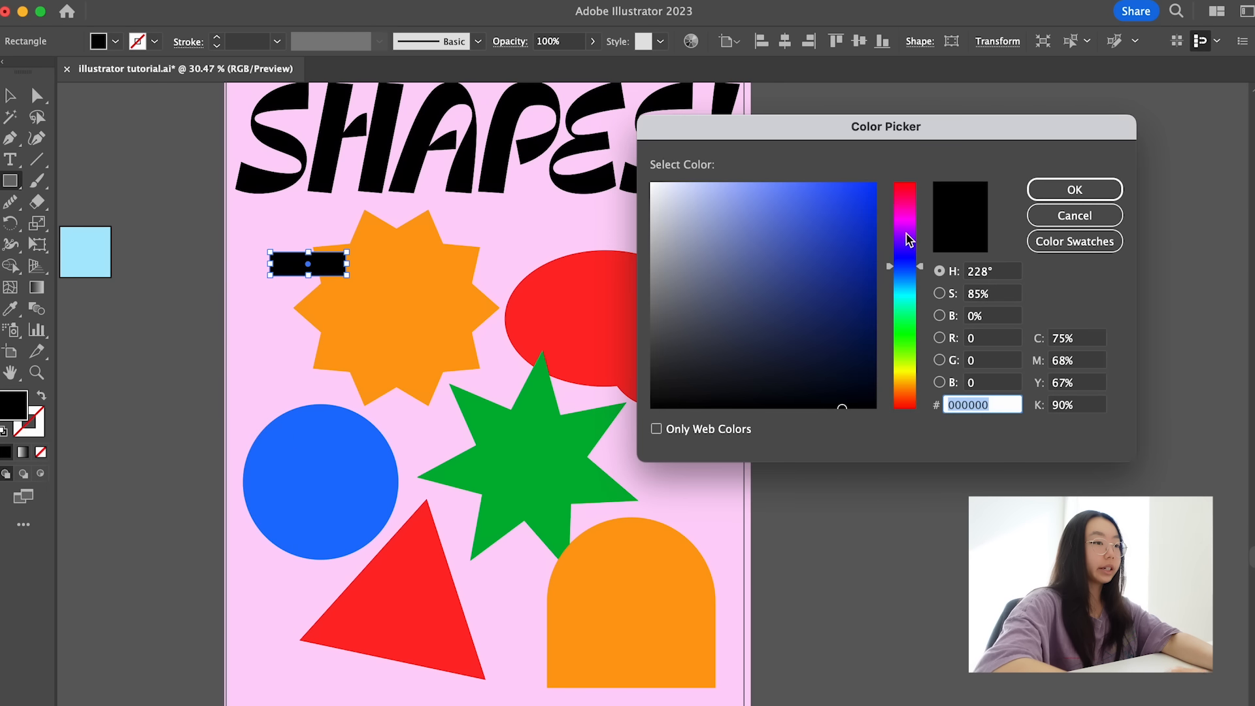
pyautogui.click(1072, 216)
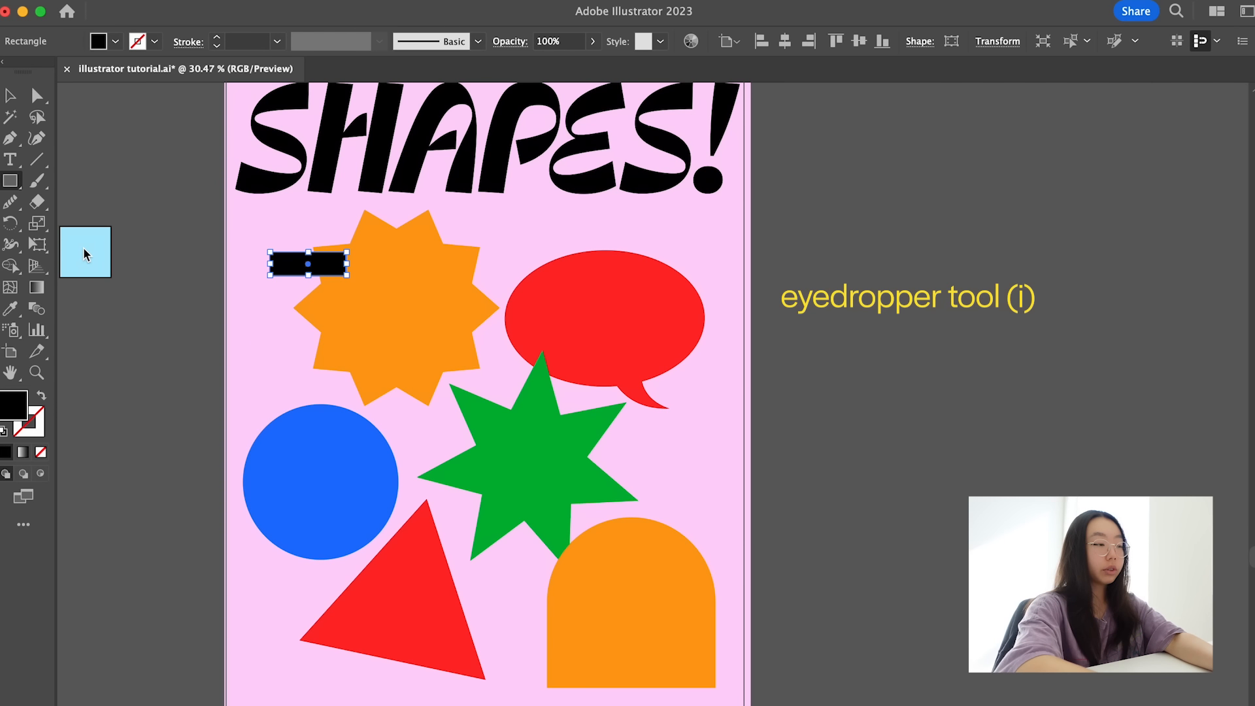
pyautogui.press('i')
pyautogui.click(85, 252)
pyautogui.press('v')
pyautogui.click(159, 292)
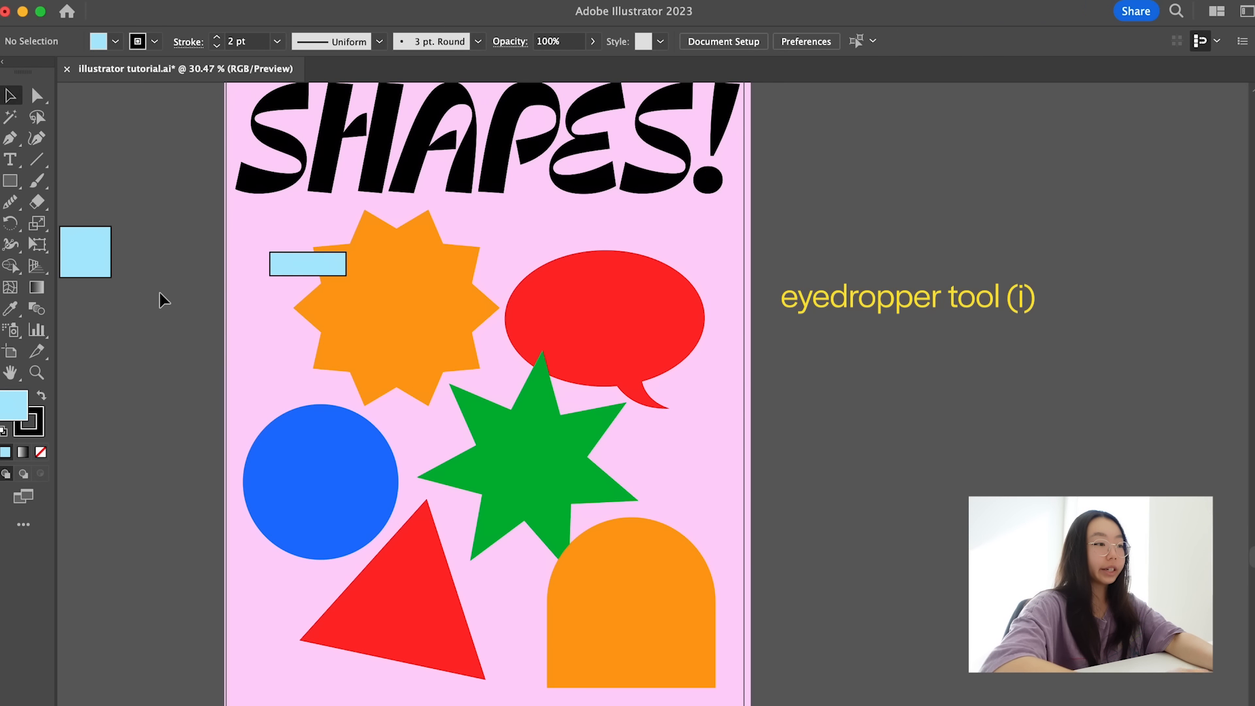
# - Shift the small light-blue rectangle slightly down and left, and delete it
pyautogui.moveTo(274, 267); pyautogui.dragTo(266, 280)
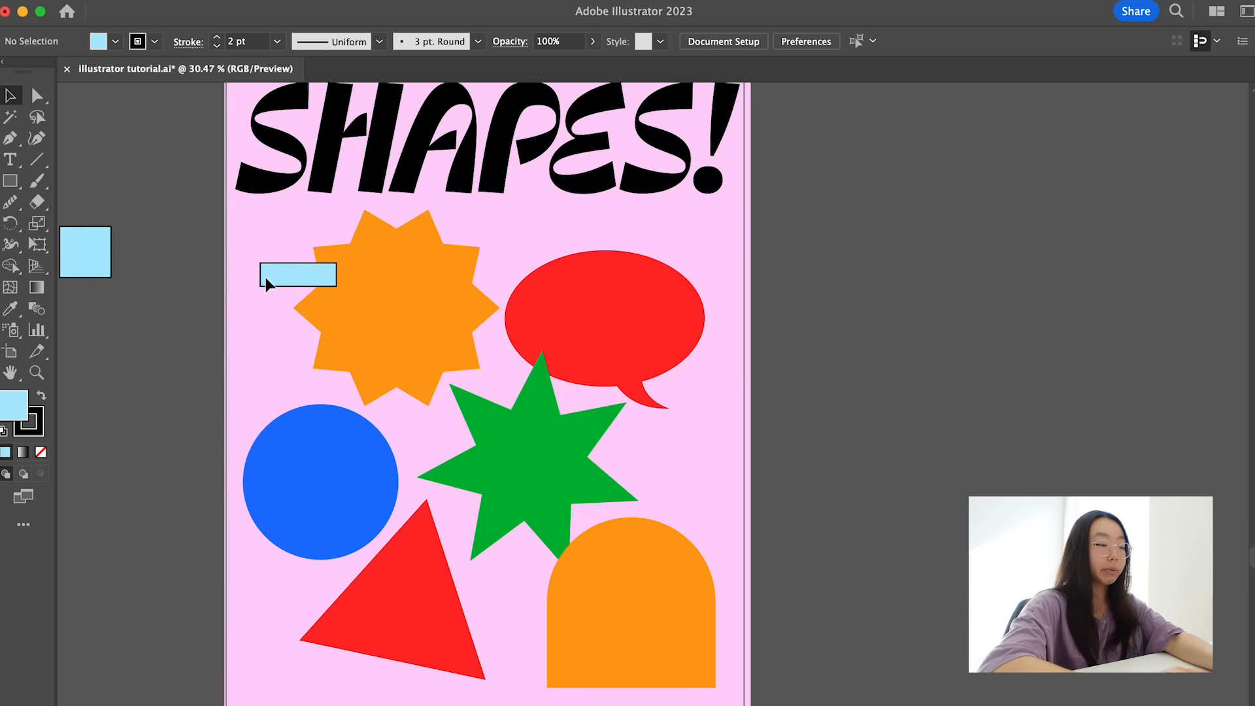
pyautogui.click(265, 277)
pyautogui.press('Delete')
# - Draw a small rectangle over the orange starburst's upper-left edge and fill it with light blue #b0eeff
pyautogui.press('m')
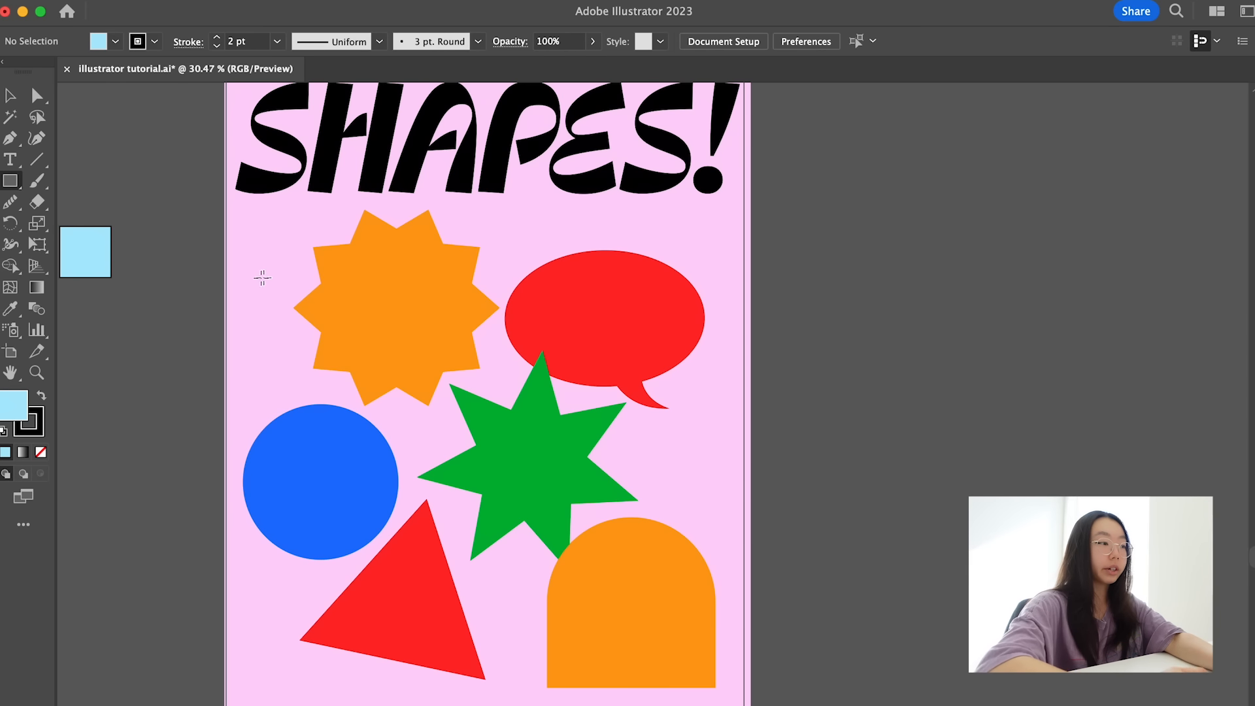
pyautogui.press('i')
pyautogui.click(73, 353)
pyautogui.press('m')
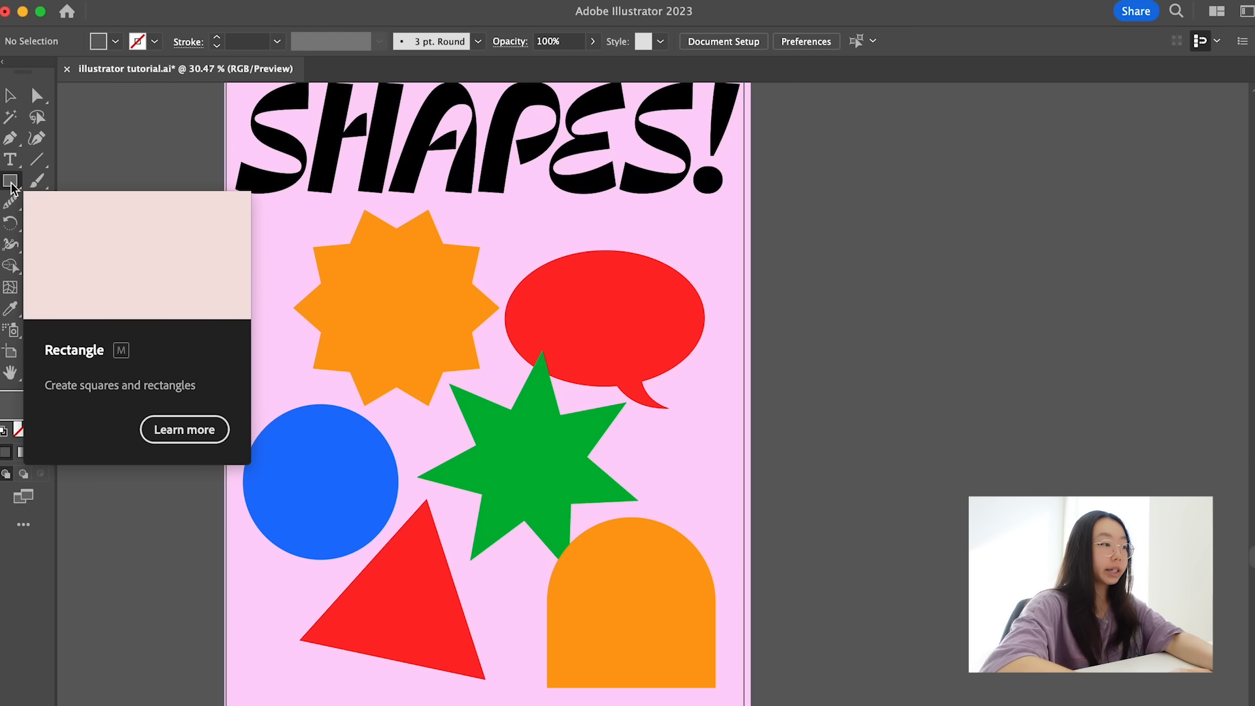
pyautogui.moveTo(257, 259); pyautogui.dragTo(344, 280)
pyautogui.press('v')
pyautogui.doubleClick(14, 409)
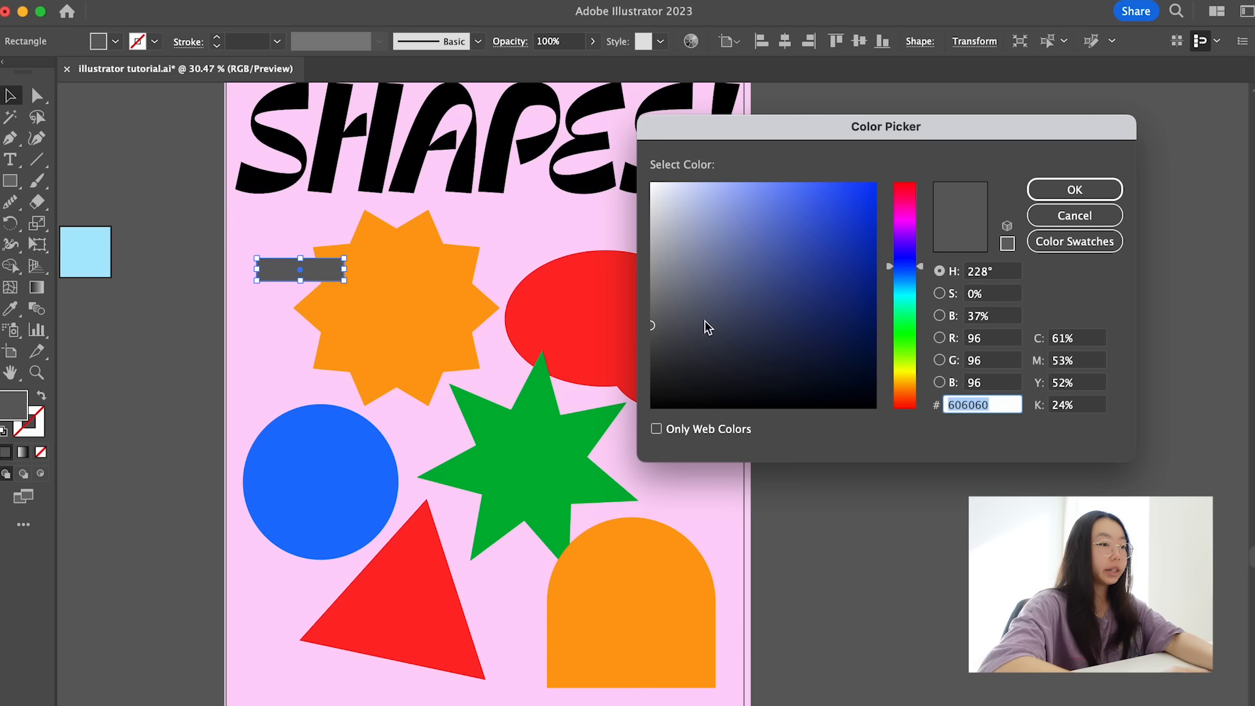
pyautogui.write('84bfce')
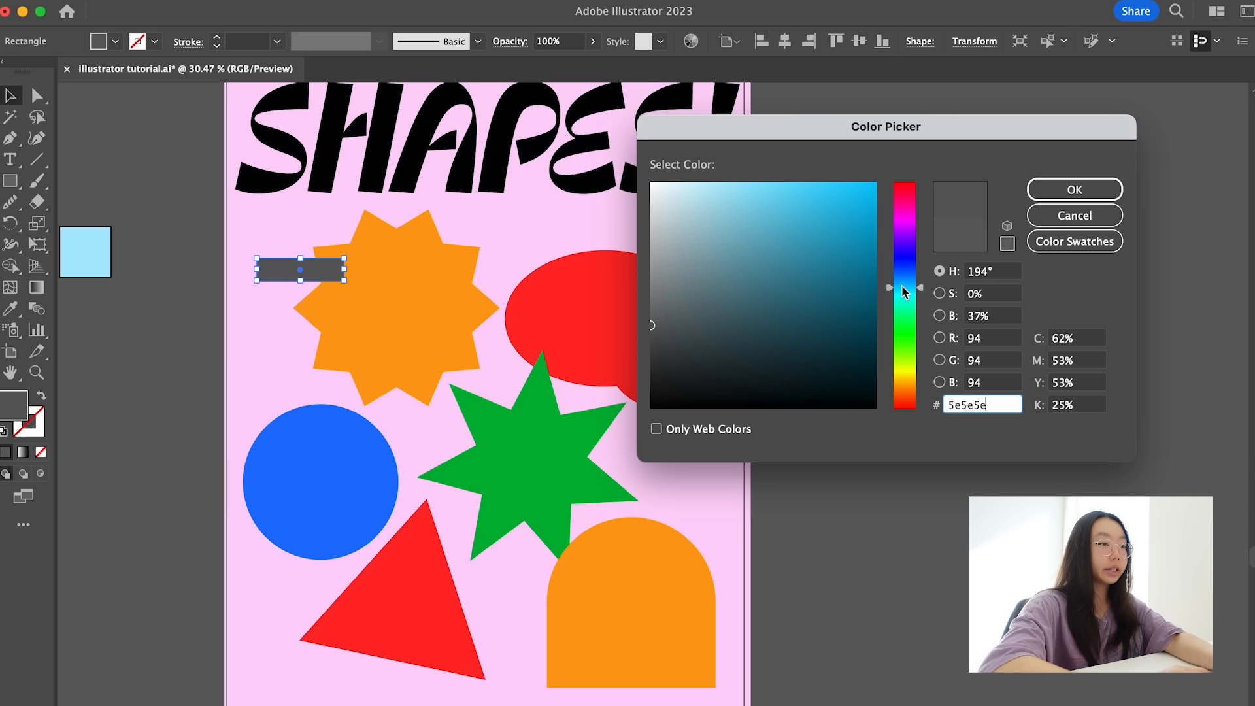
pyautogui.moveTo(715, 204)
pyautogui.mouseDown()
pyautogui.moveTo(709, 176)
pyautogui.moveTo(723, 176)
pyautogui.mouseUp()
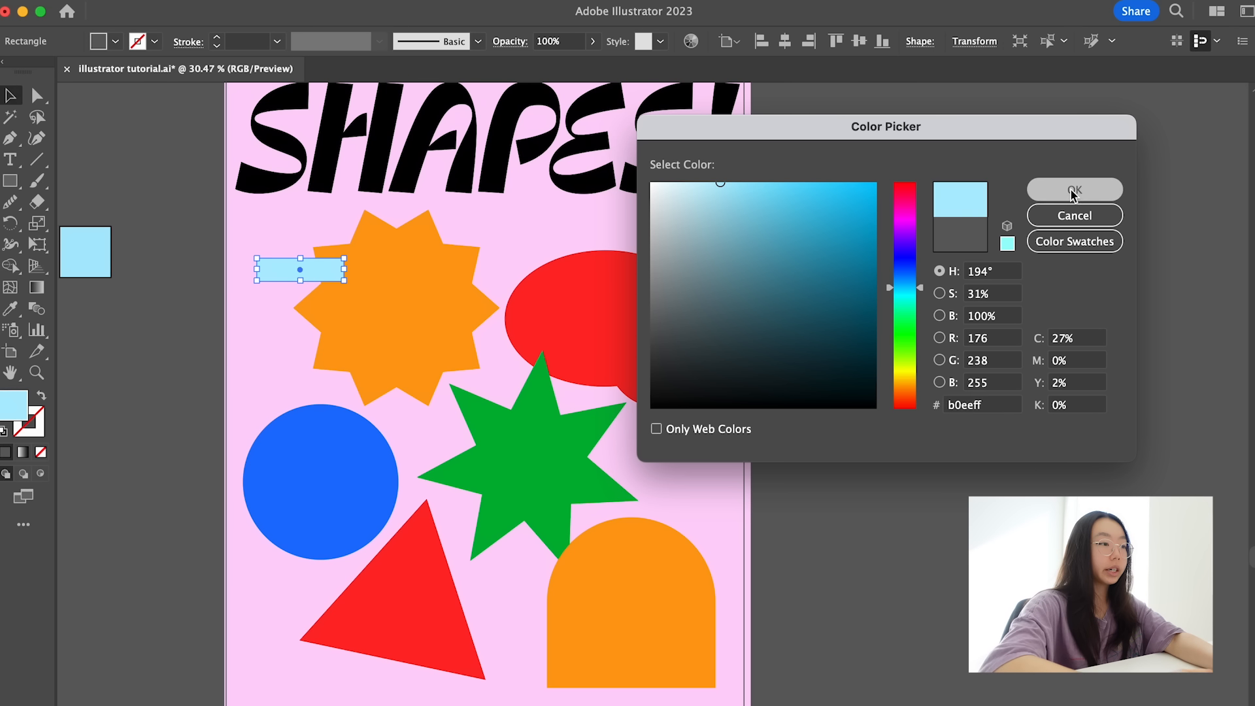
pyautogui.click(1074, 189)
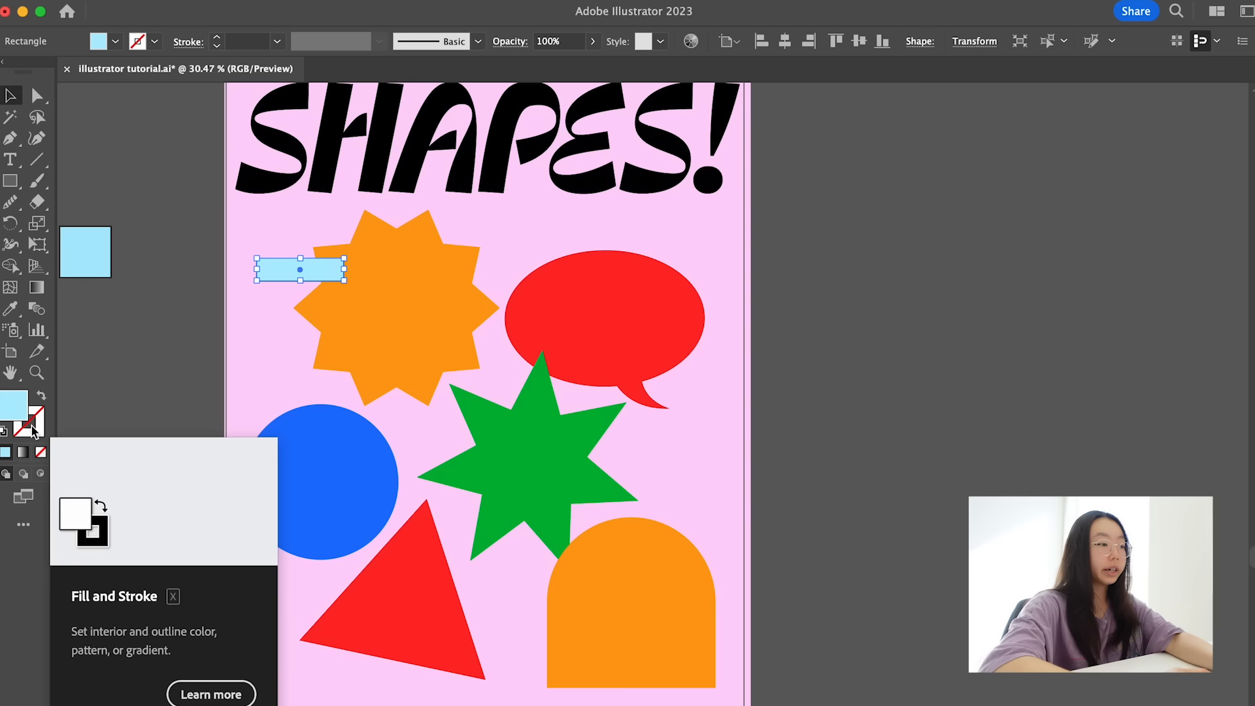
# - Try a white #ffffff stroke on the light-blue rectangle
pyautogui.doubleClick(36, 430)
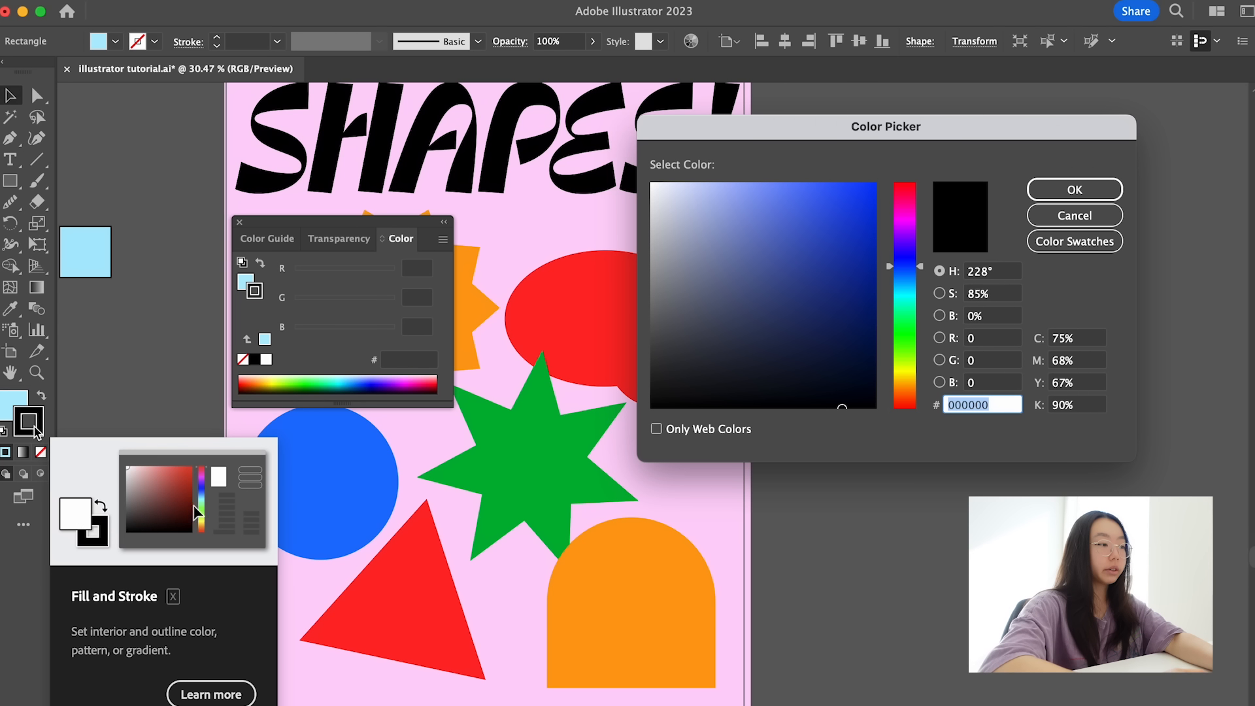
pyautogui.moveTo(716, 361); pyautogui.dragTo(654, 428)
pyautogui.click(1044, 191)
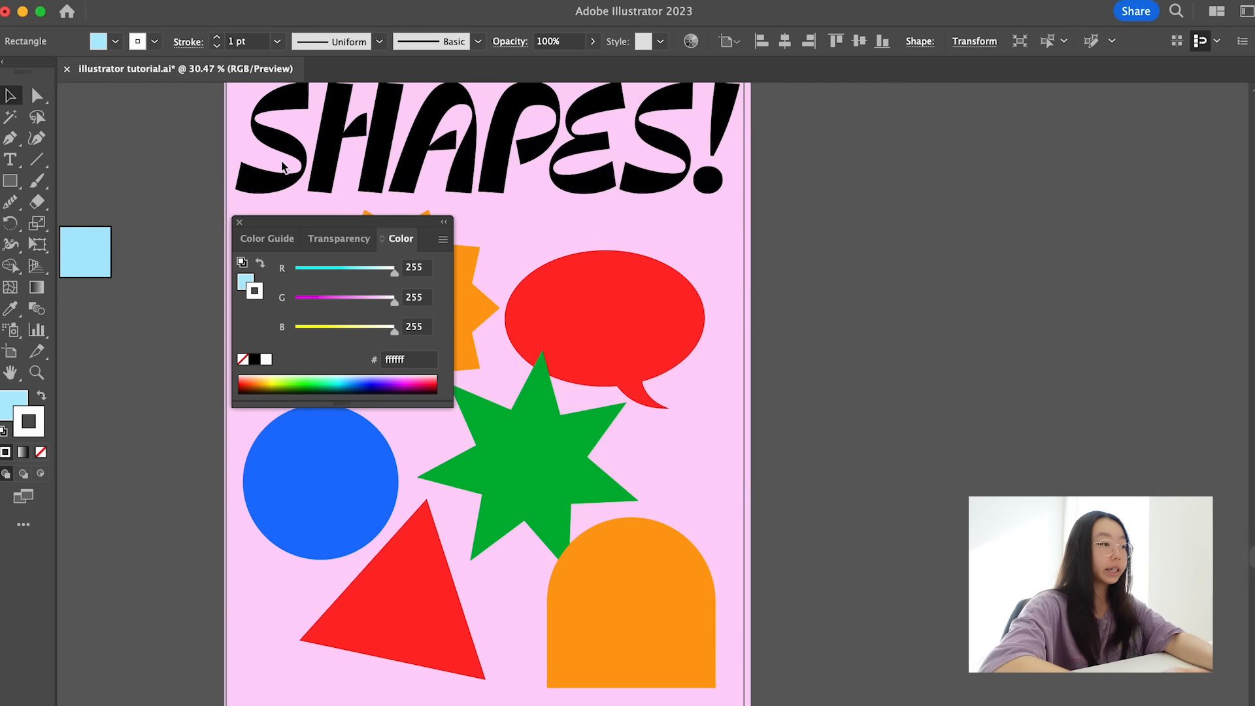
pyautogui.click(239, 222)
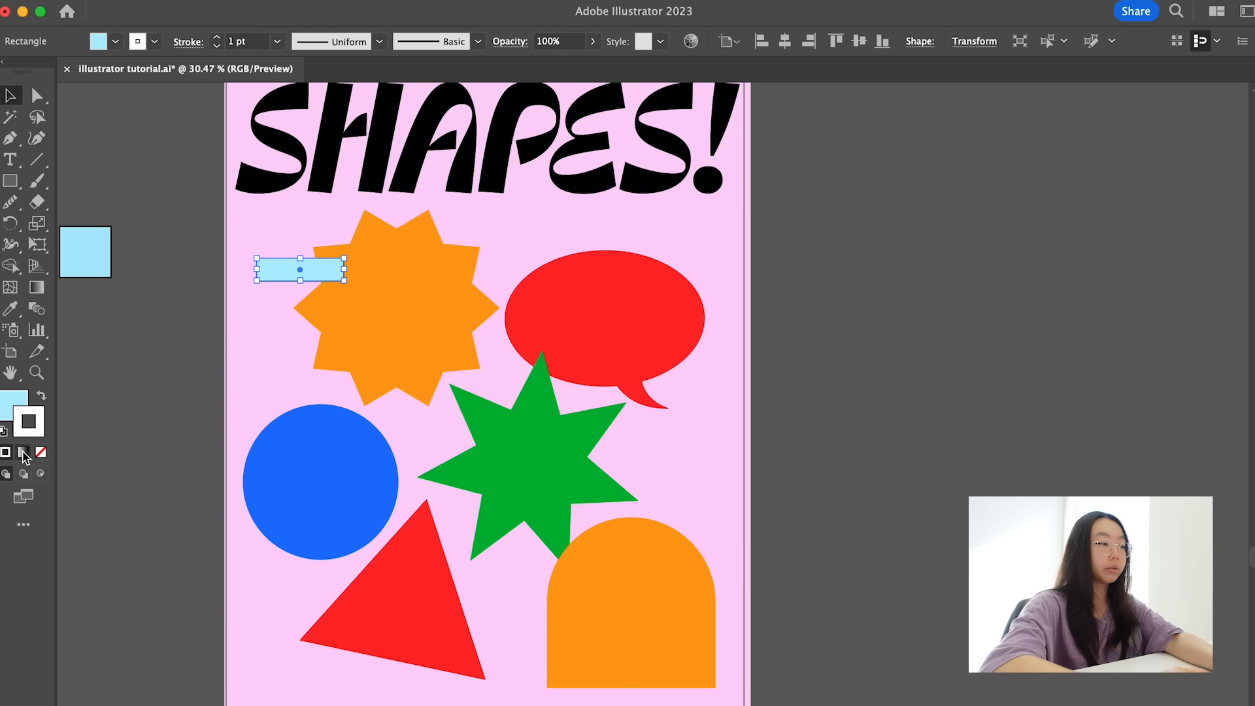
# - Set the light-blue rectangle's stroke to black with a weight of 2 pt
pyautogui.doubleClick(33, 425)
pyautogui.moveTo(672, 396); pyautogui.dragTo(633, 415)
pyautogui.click(1074, 190)
pyautogui.click(216, 38)
pyautogui.scroll(3, 262, 228)
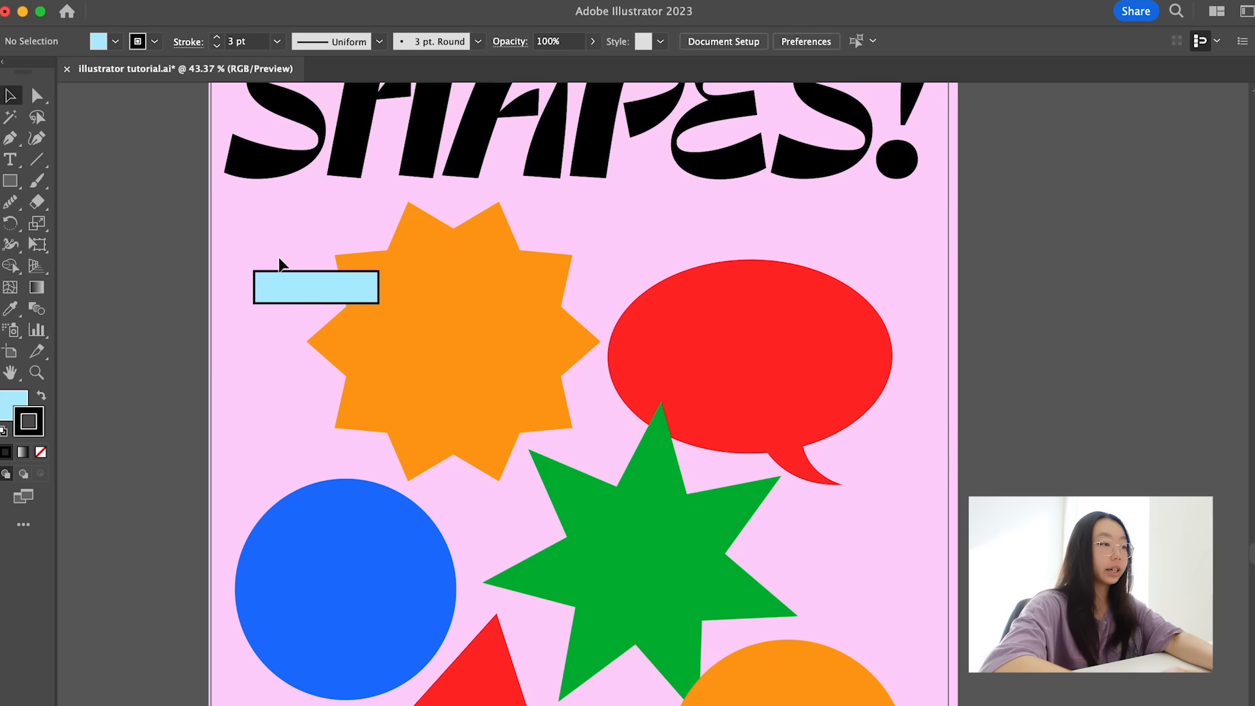
pyautogui.click(218, 46)
pyautogui.click(130, 193)
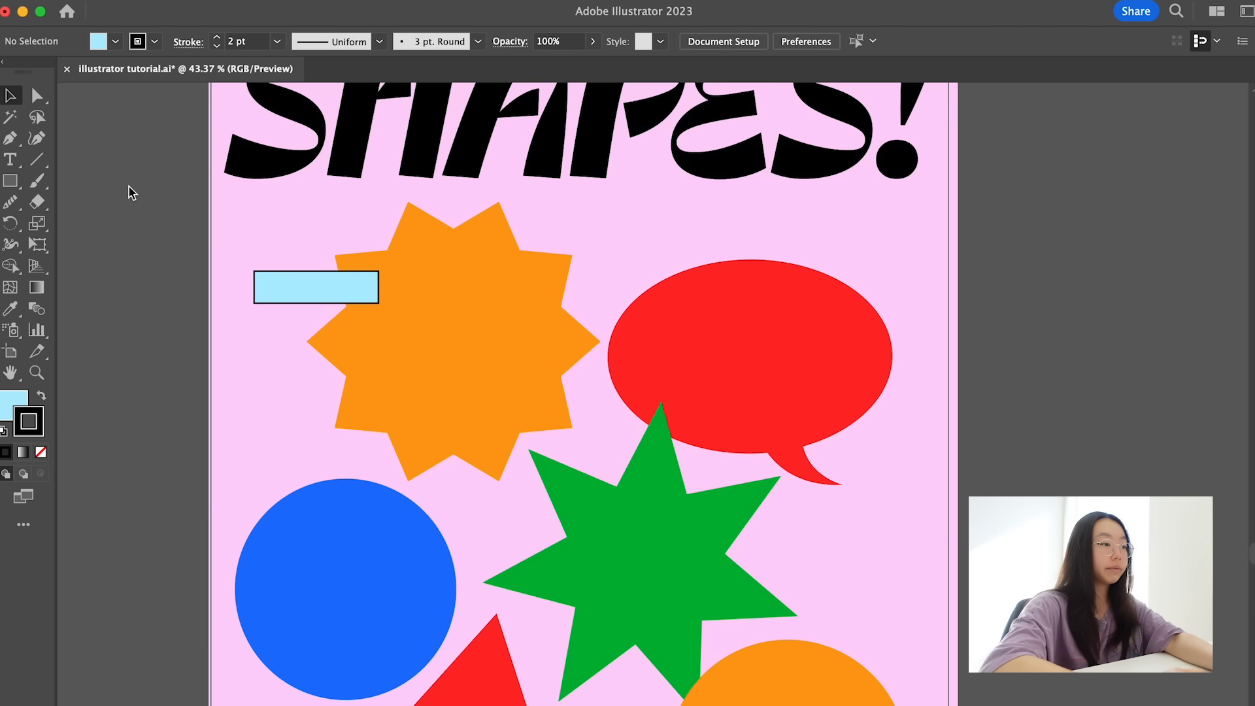
# - Add the text "ZIG ZAG" in black Ohno Casual Variable Bold, enlarge it to about 49 pt and place it on the light-blue rectangle
pyautogui.scroll(2, 384, 318)
pyautogui.press('t')
pyautogui.click(240, 407)
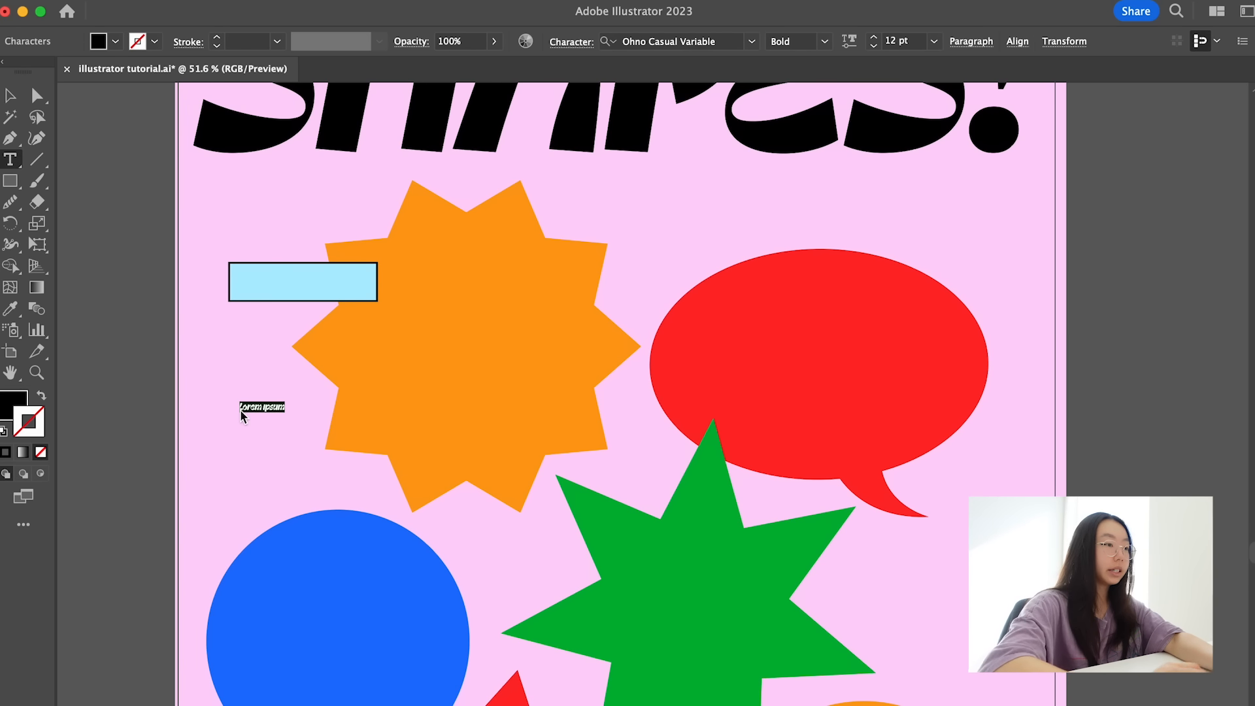
pyautogui.write('AUG')
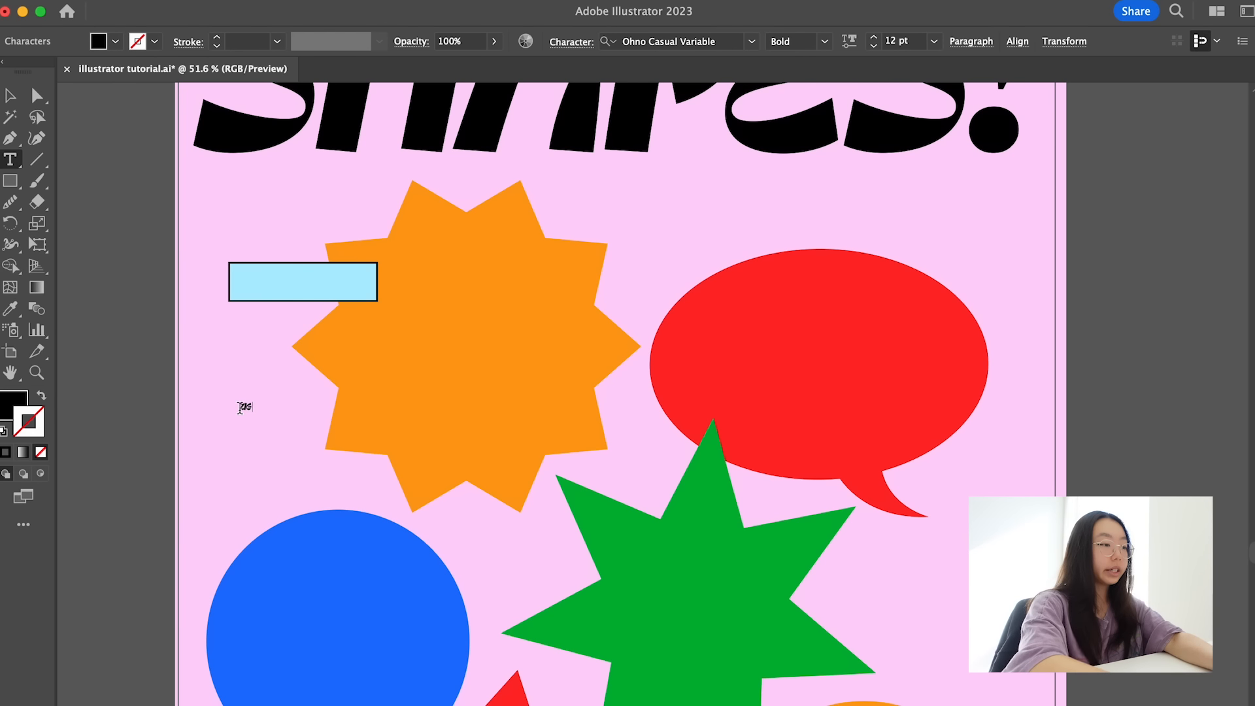
pyautogui.write('G')
pyautogui.press('Escape')
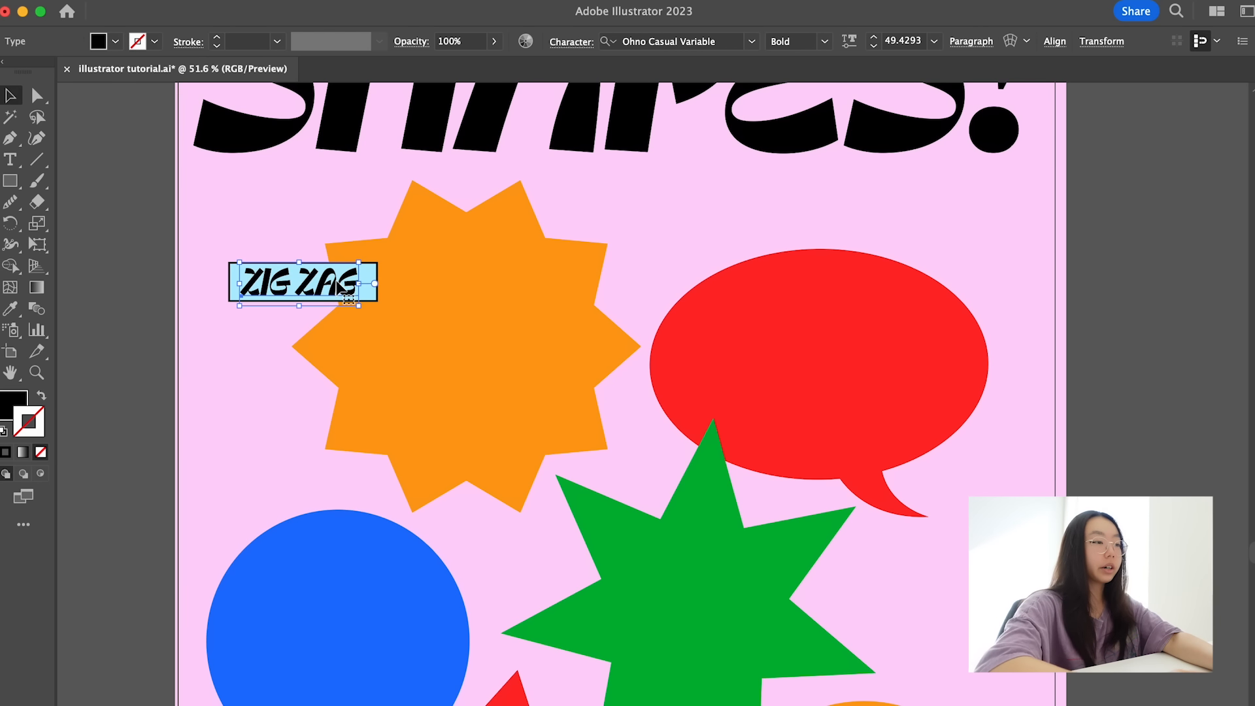
pyautogui.scroll(-4, 337, 282)
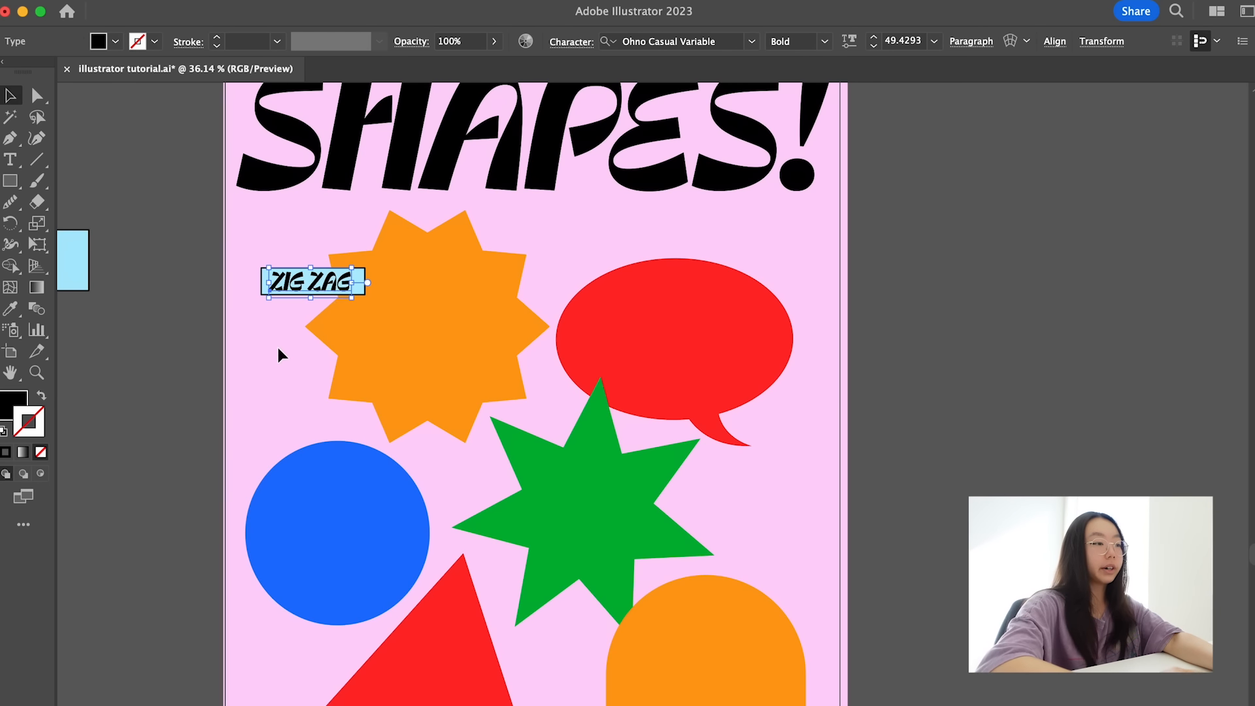
# - Scale the ZIG ZAG text down to about 41 pt within the light-blue rectangle
pyautogui.click(277, 347)
pyautogui.scroll(3, 277, 347)
pyautogui.scroll(-4, 277, 347)
pyautogui.scroll(2, 321, 288)
pyautogui.click(329, 291)
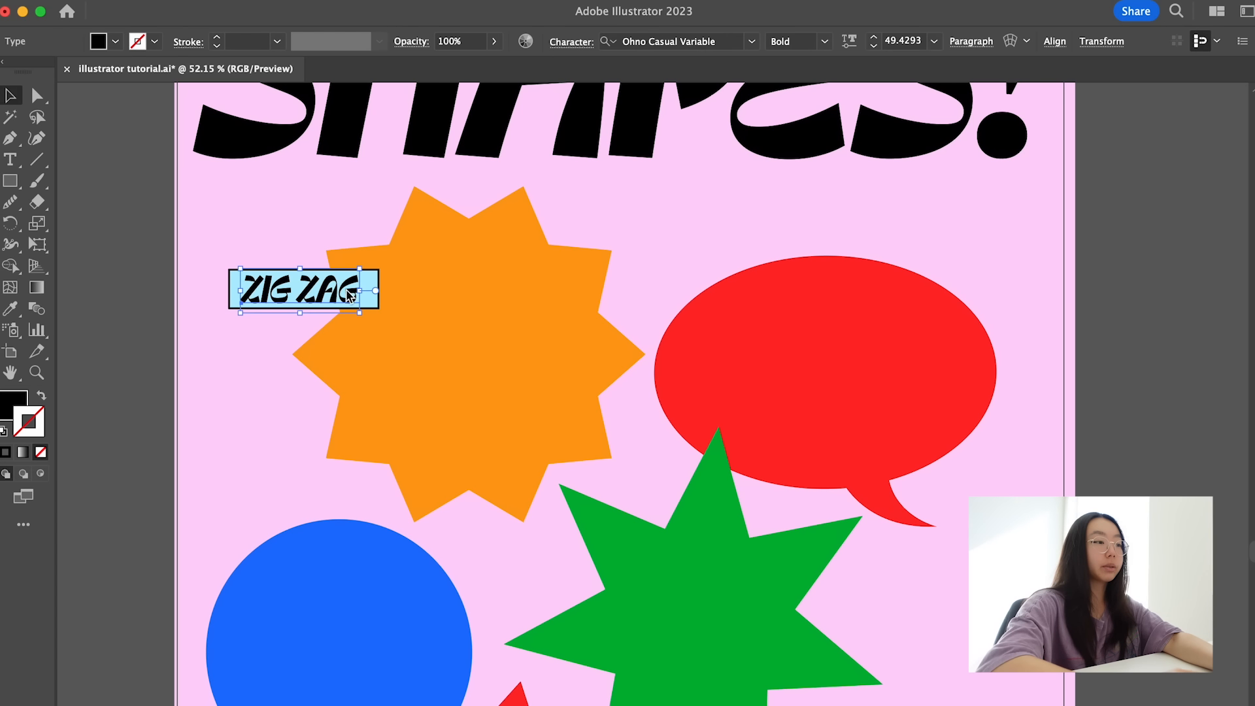
pyautogui.moveTo(361, 295); pyautogui.dragTo(347, 292)
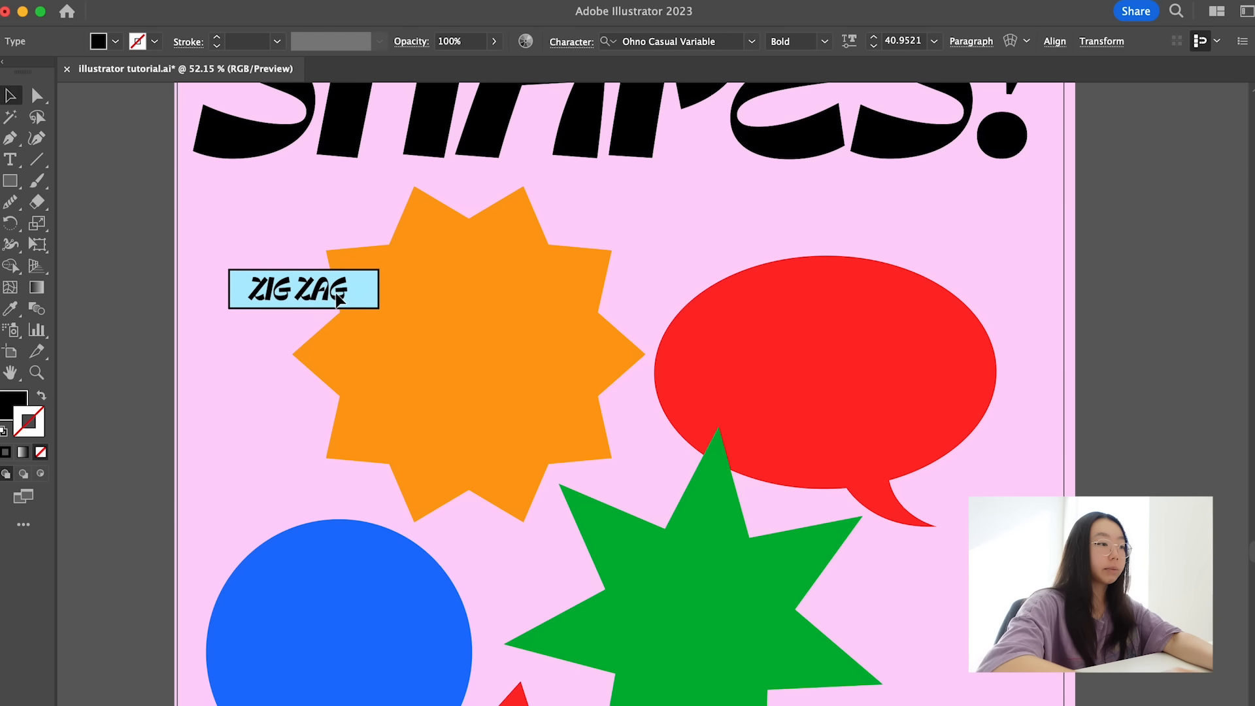
# - Search the fonts for "OBVIOUSLY WIDE" and apply an Obviously Variable Wide style to the ZIG ZAG text
pyautogui.click(708, 41)
pyautogui.write('OBVIOUSLY WIDE')
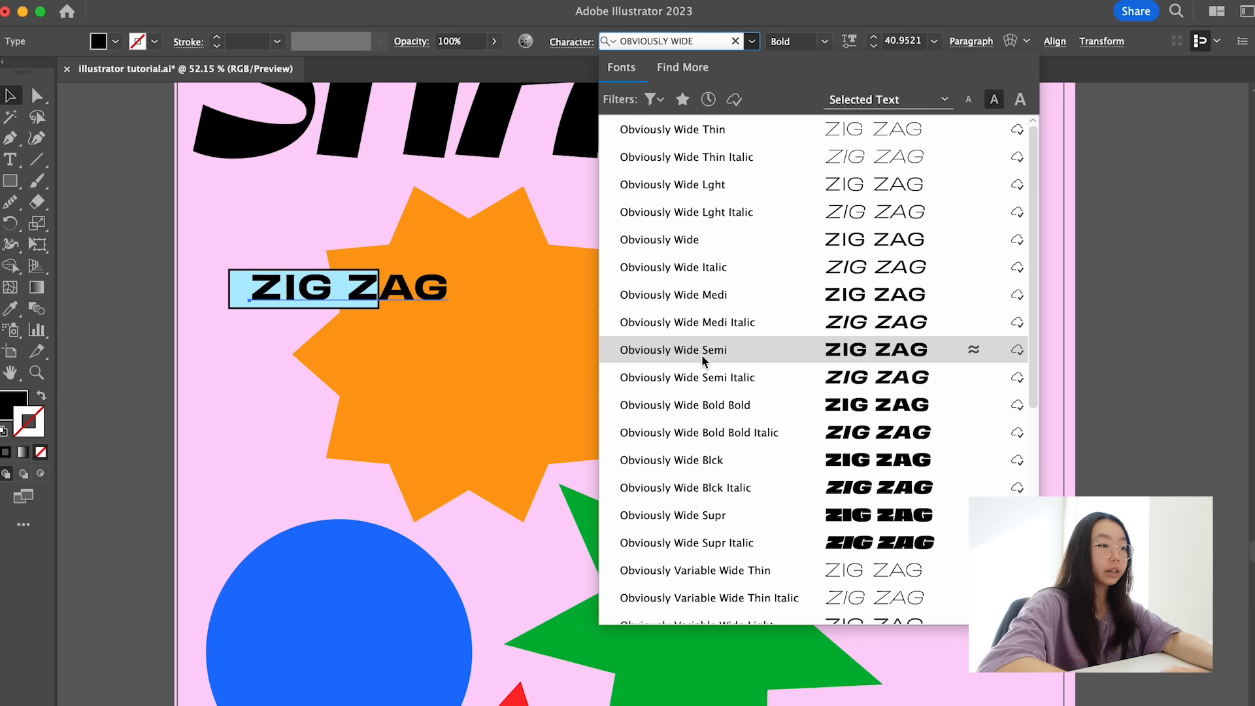
pyautogui.scroll(-5, 701, 354)
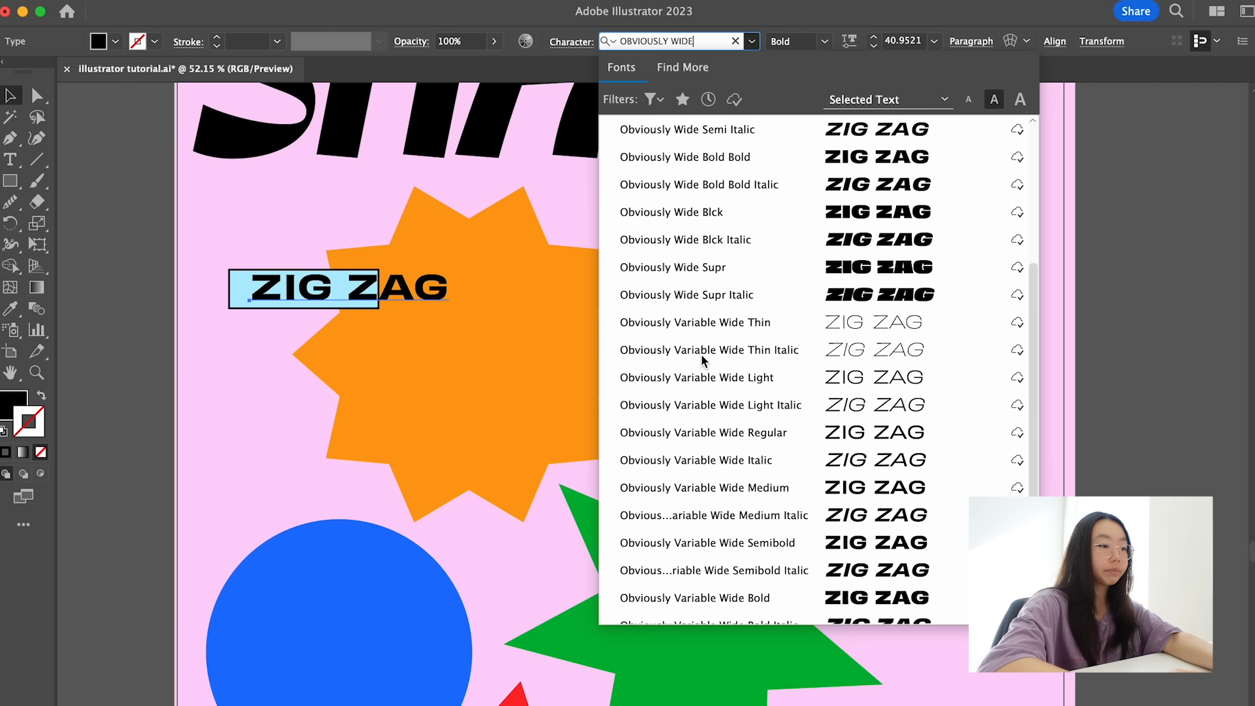
pyautogui.click(700, 354)
# - Scale the ZIG ZAG text down to about 26.3 pt and center it inside the light-blue rectangle
pyautogui.moveTo(381, 292); pyautogui.dragTo(378, 292)
pyautogui.click(269, 326)
pyautogui.hscroll(-3, 268, 327)
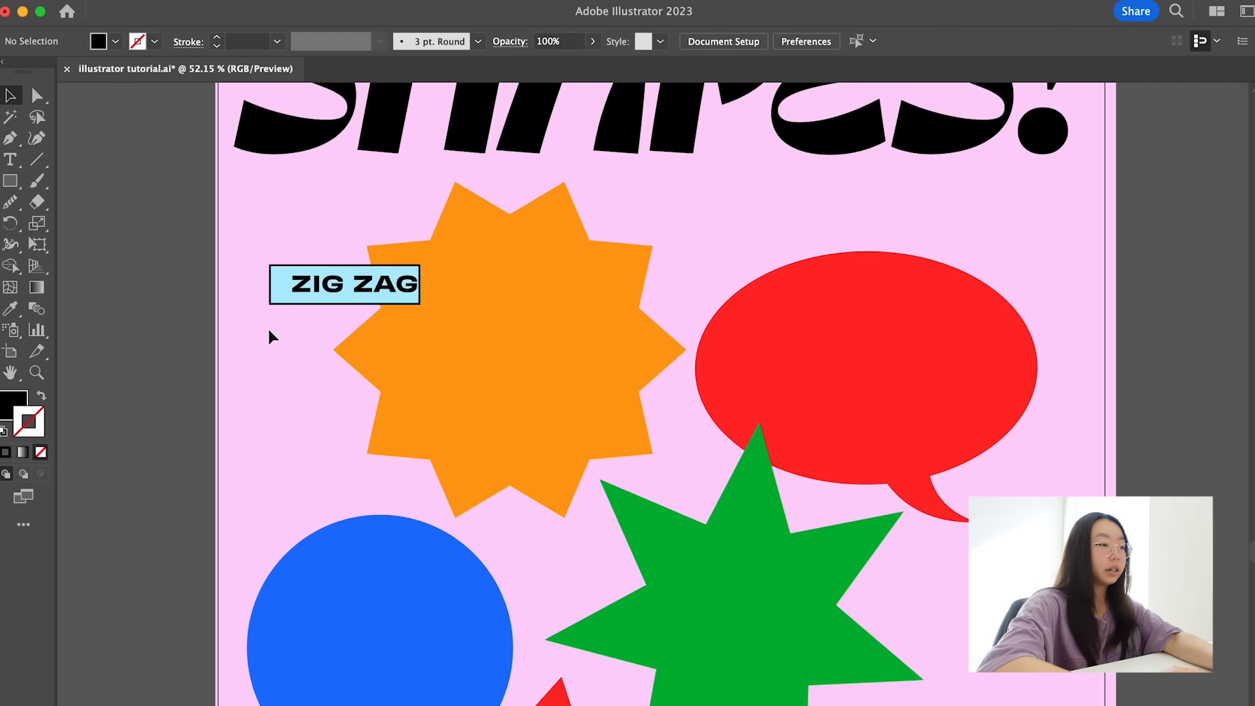
pyautogui.scroll(3, 385, 291)
pyautogui.moveTo(385, 295); pyautogui.dragTo(375, 291)
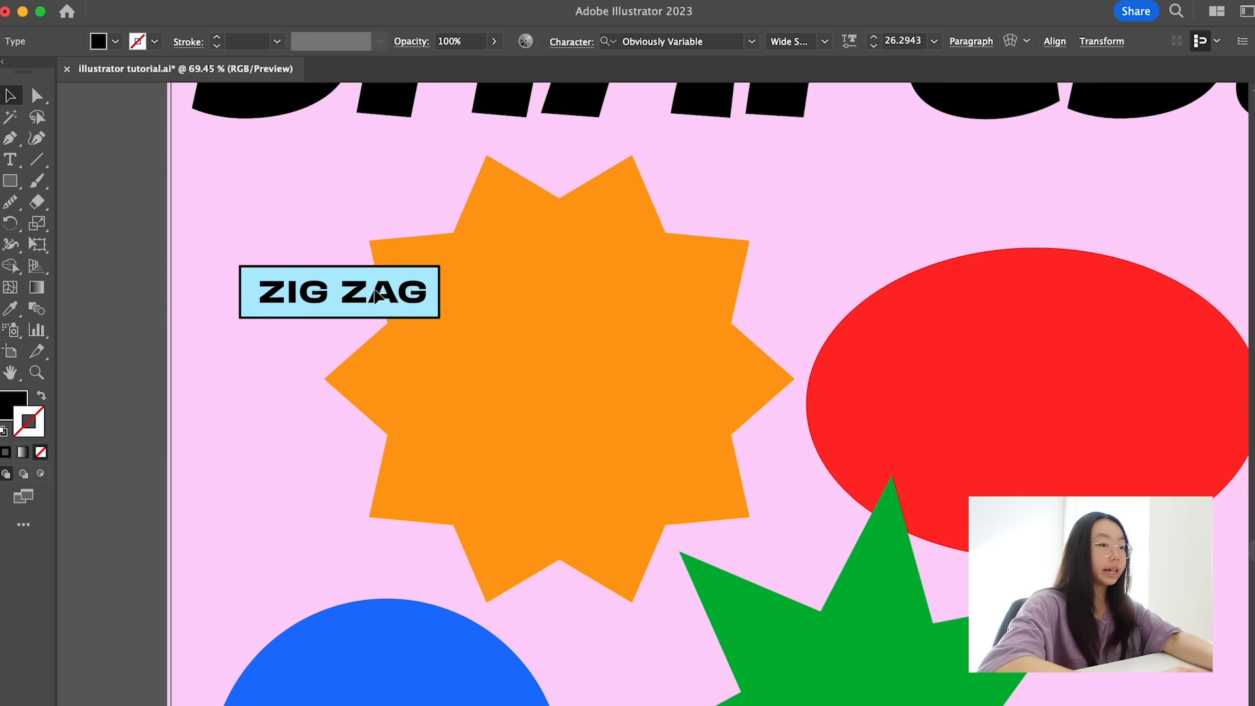
# - Add a second line reading "(SILLY)" beneath ZIG ZAG in the same text object
pyautogui.scroll(2, 375, 291)
pyautogui.press('t')
pyautogui.click(432, 296)
pyautogui.press('Return')
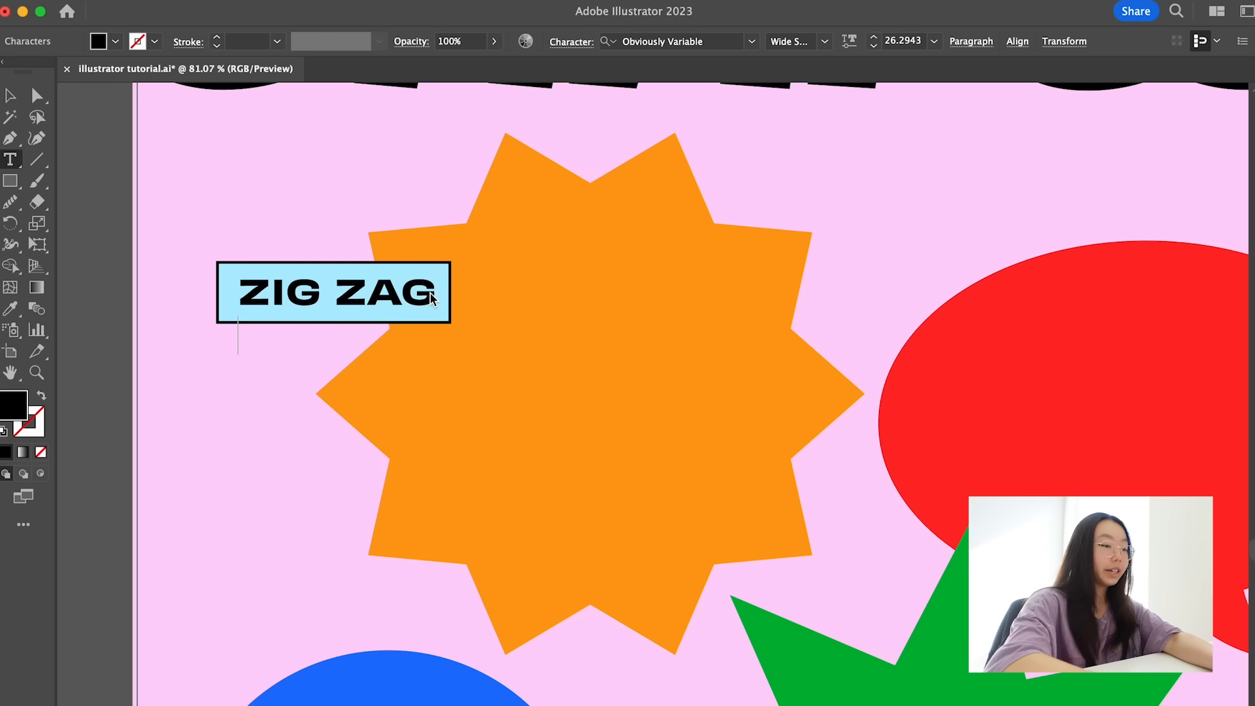
pyautogui.write('(SILLY')
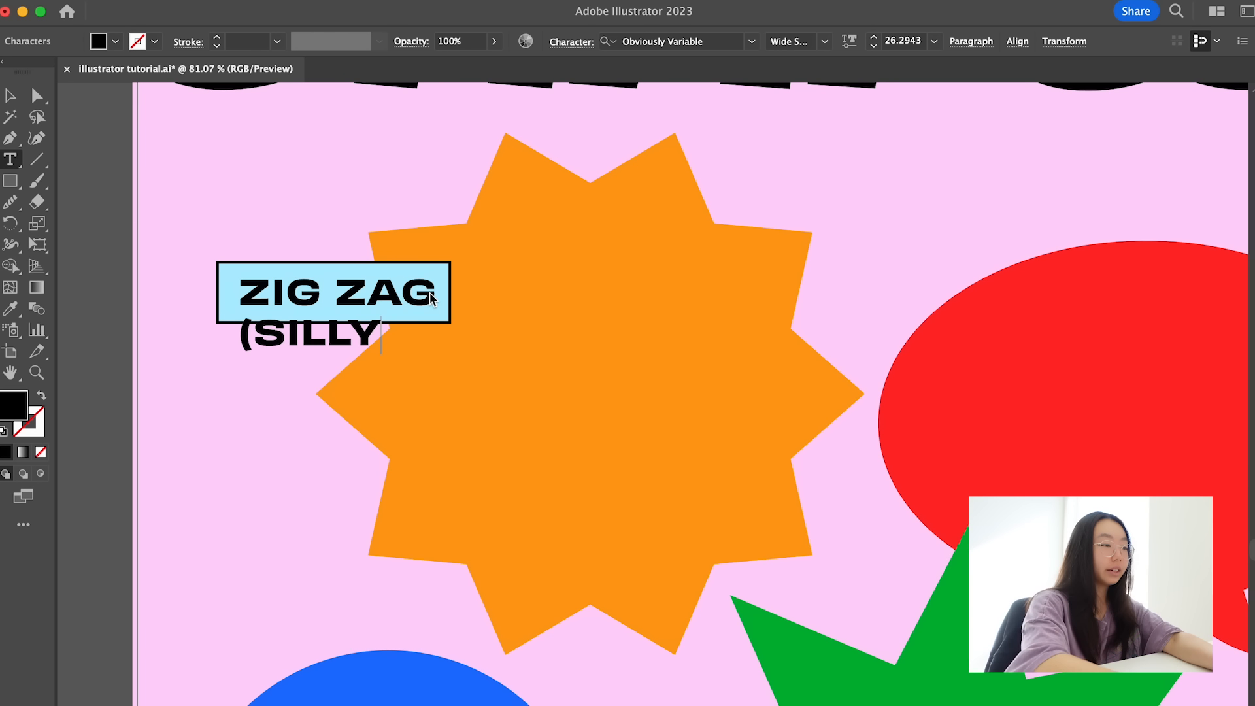
pyautogui.write(')')
pyautogui.press('Escape')
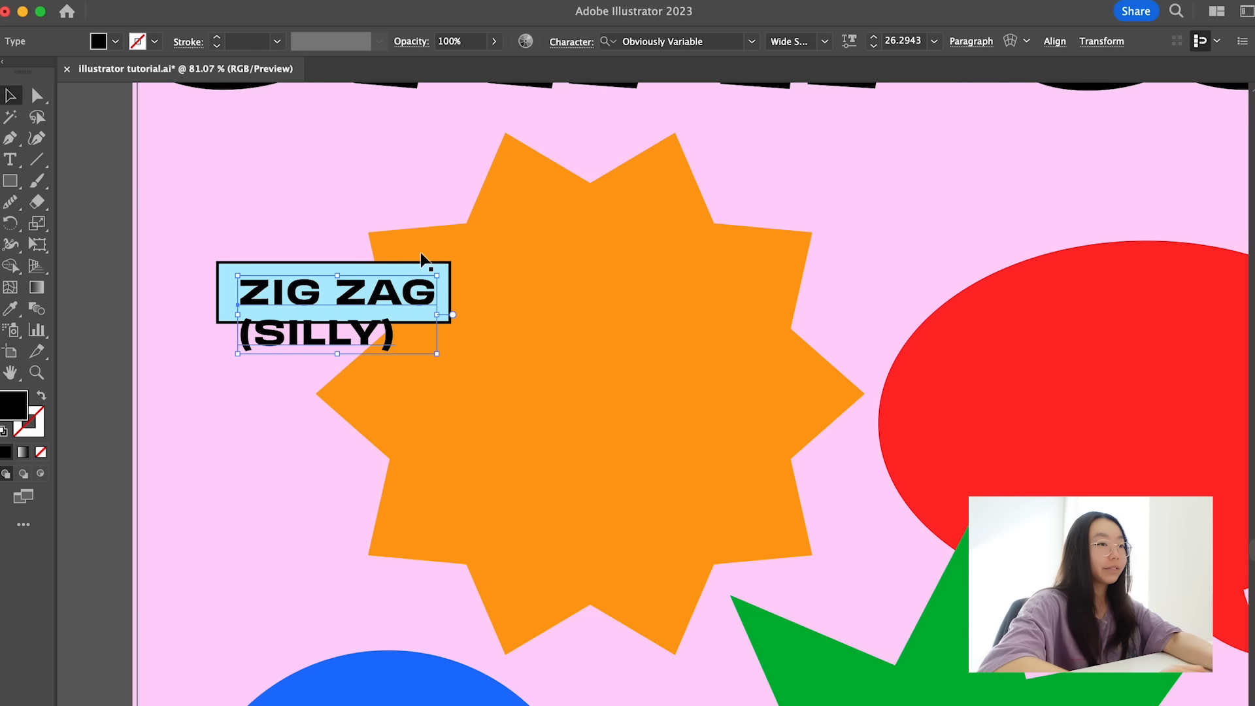
# - Center-align the two text lines and reposition them so ZIG ZAG sits centered in the light-blue rectangle
pyautogui.click(971, 42)
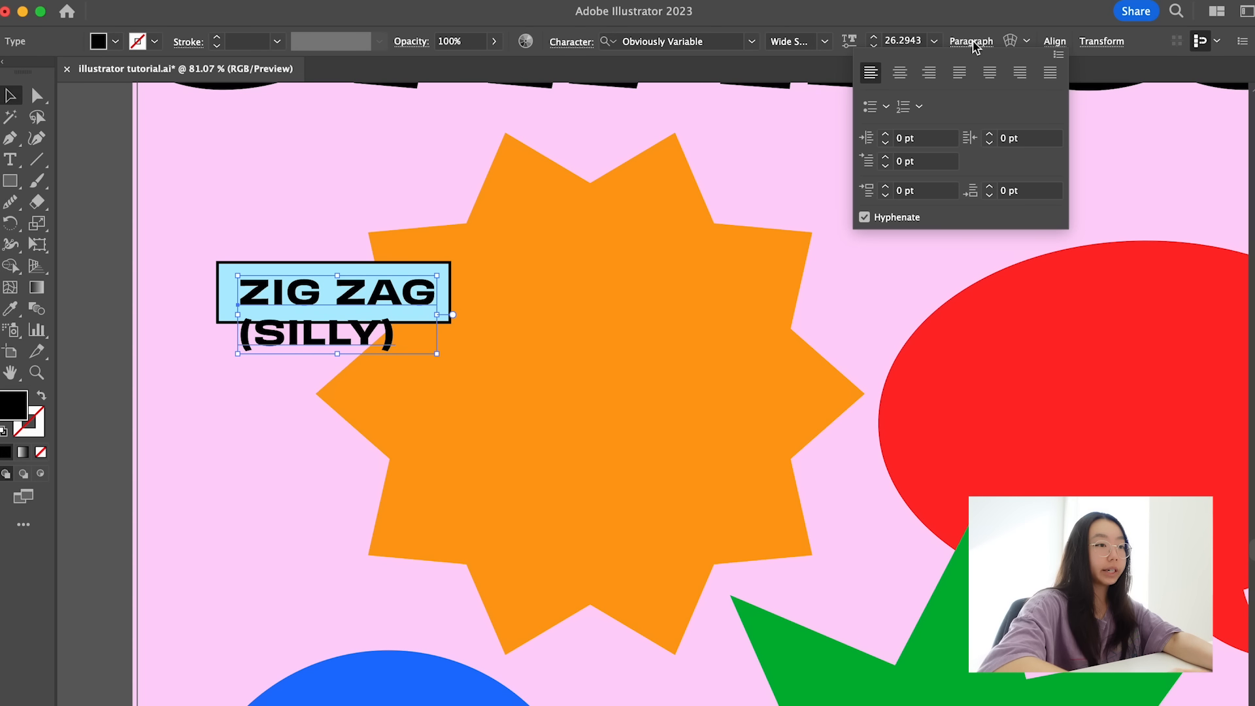
pyautogui.click(900, 74)
pyautogui.moveTo(266, 335); pyautogui.dragTo(362, 336)
pyautogui.click(216, 359)
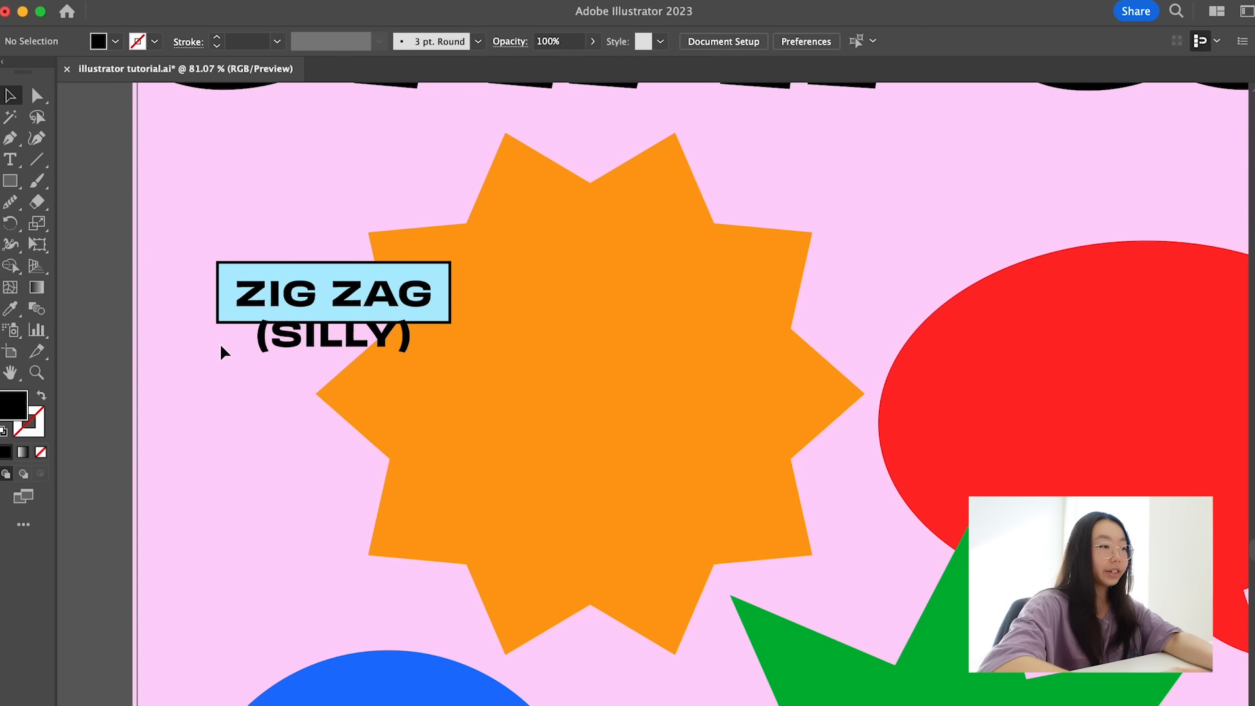
# - Round all four corners of the light-blue rectangle into a pill shape, and undo the rounding
pyautogui.scroll(-3, 224, 317)
pyautogui.scroll(2, 222, 316)
pyautogui.scroll(2, 222, 316)
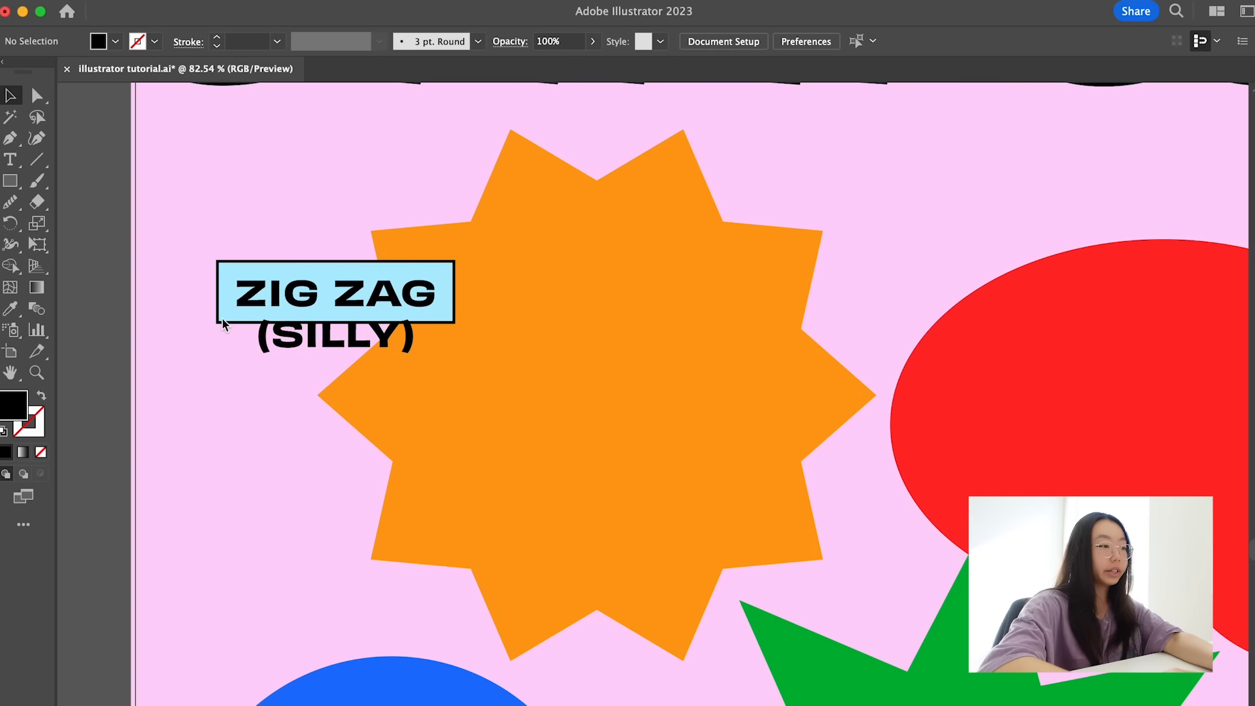
pyautogui.click(222, 316)
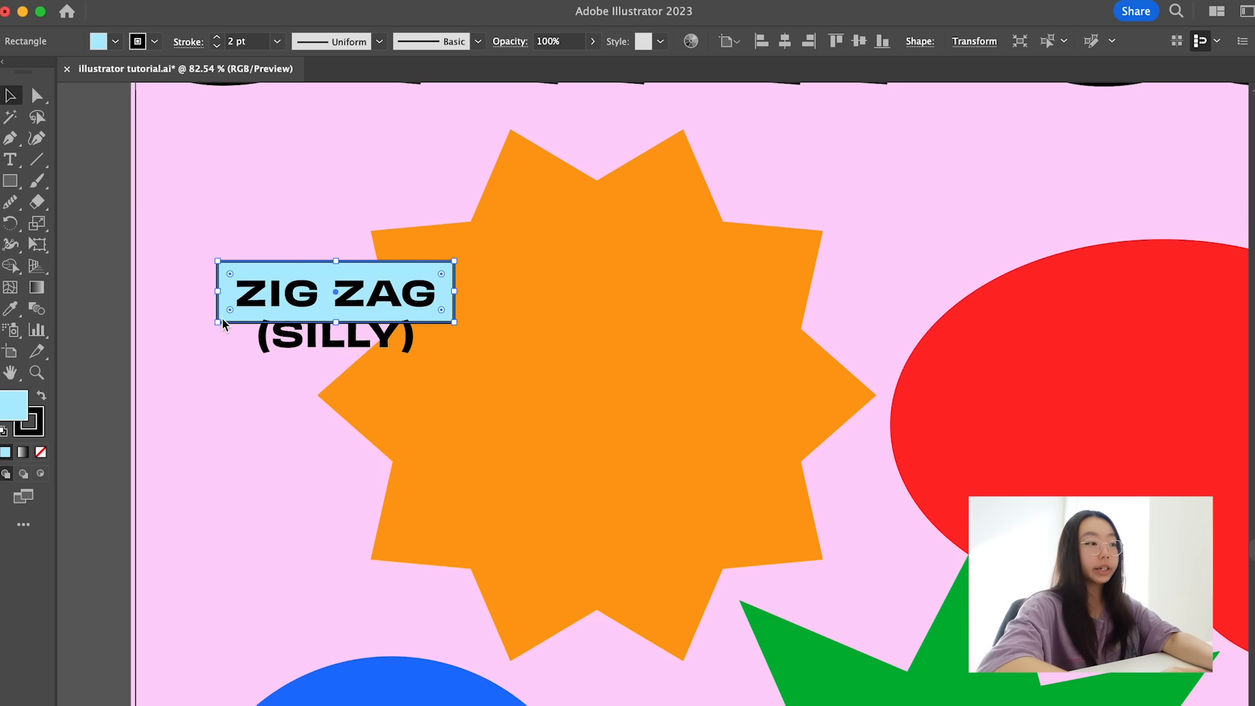
pyautogui.scroll(2, 293, 237)
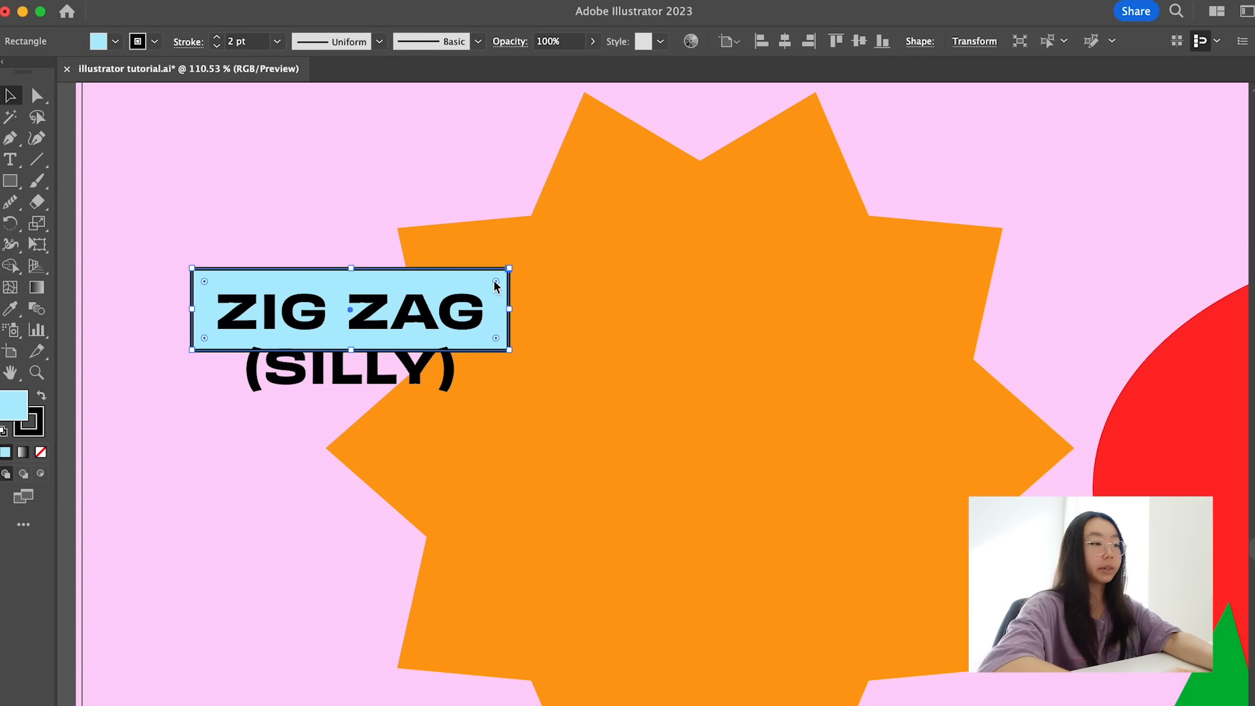
pyautogui.moveTo(496, 281); pyautogui.dragTo(268, 321)
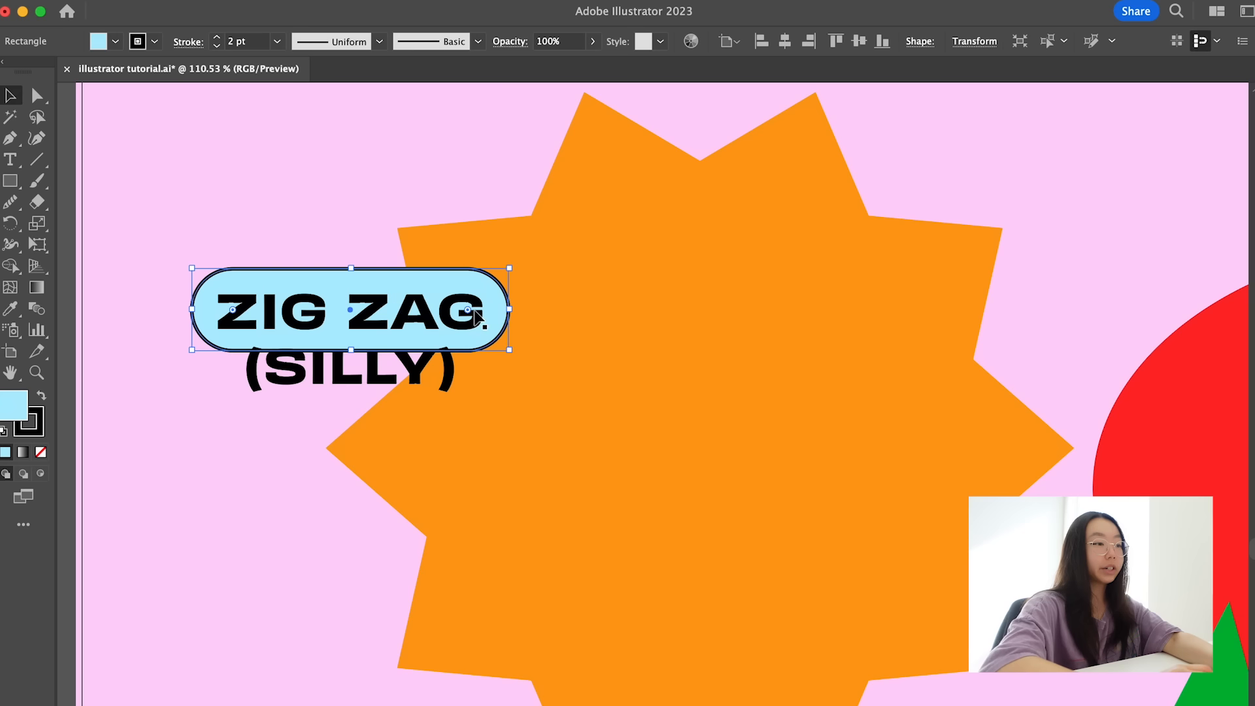
pyautogui.hotkey('ctrl', 'z')
# - Try rounding only the rectangle's upper-left corner with the Direct Selection tool, and undo it
pyautogui.press('a')
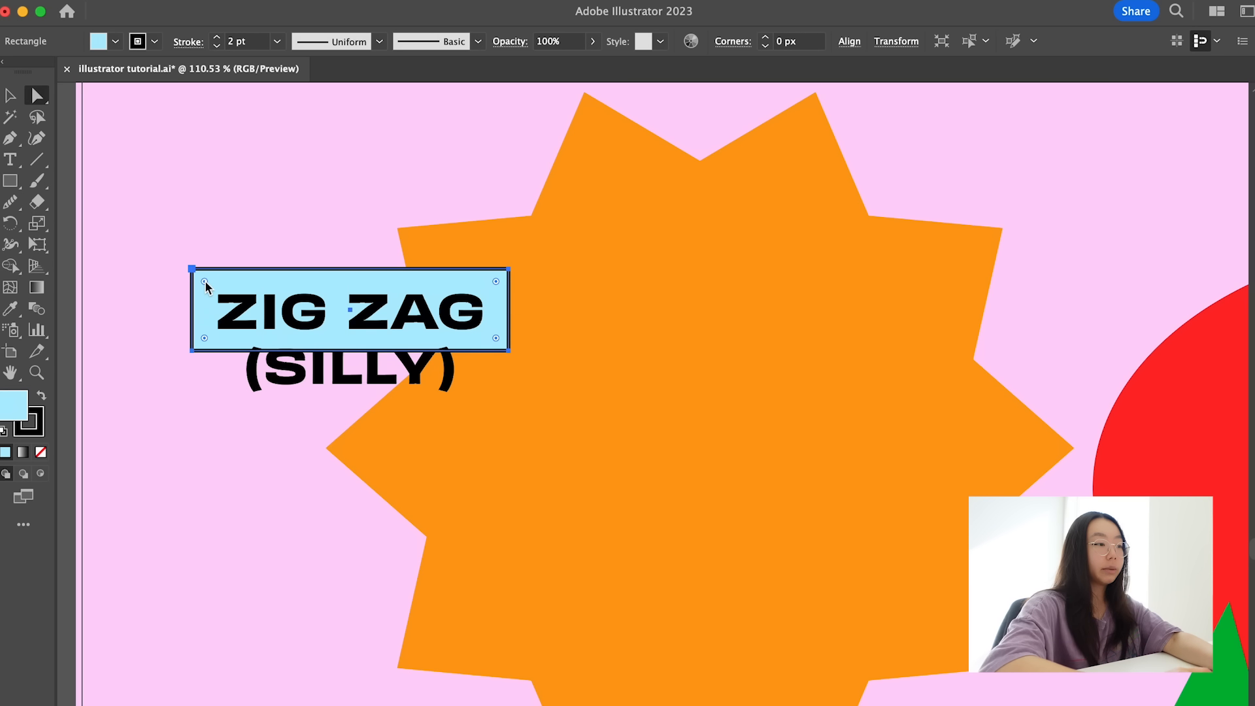
pyautogui.click(205, 281)
pyautogui.moveTo(205, 284); pyautogui.dragTo(291, 408)
pyautogui.hotkey('ctrl', 'z')
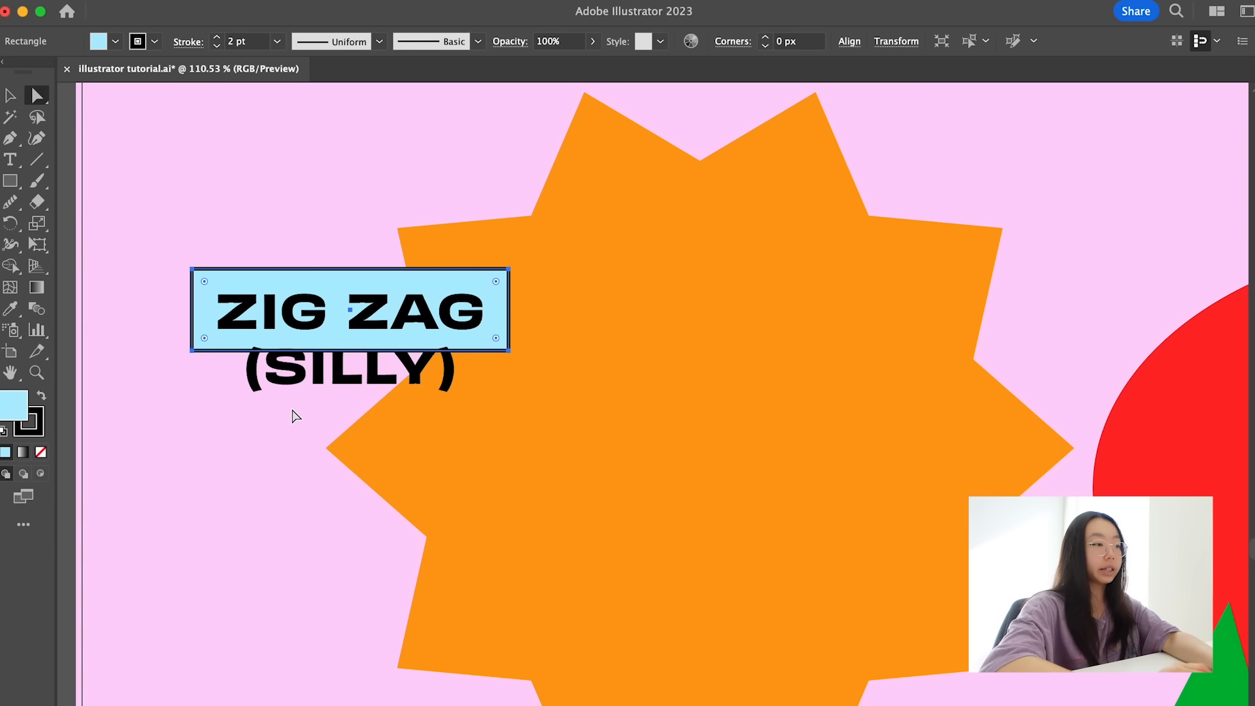
# - Reselect the whole rectangle, try rounding all its corners together again, and undo the change
pyautogui.press('v')
pyautogui.click(215, 229)
pyautogui.click(200, 275)
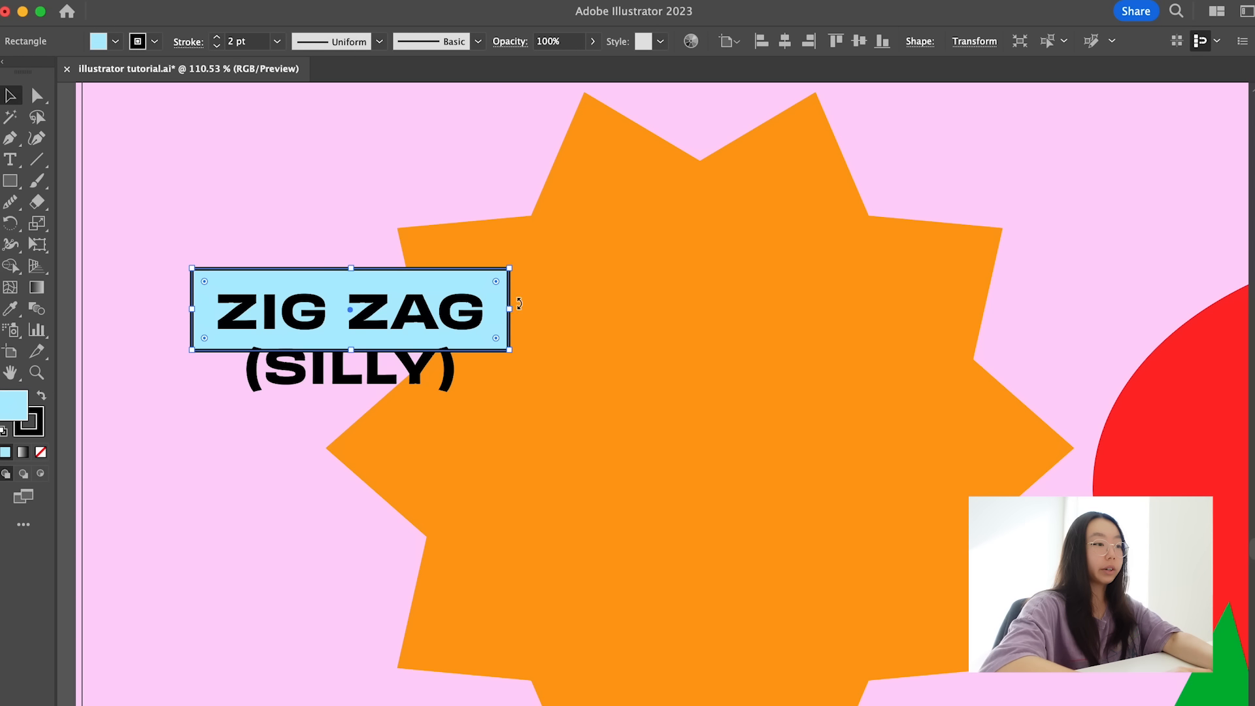
pyautogui.click(498, 277)
pyautogui.moveTo(498, 277); pyautogui.dragTo(270, 351)
pyautogui.press('super+z')
pyautogui.click(376, 218)
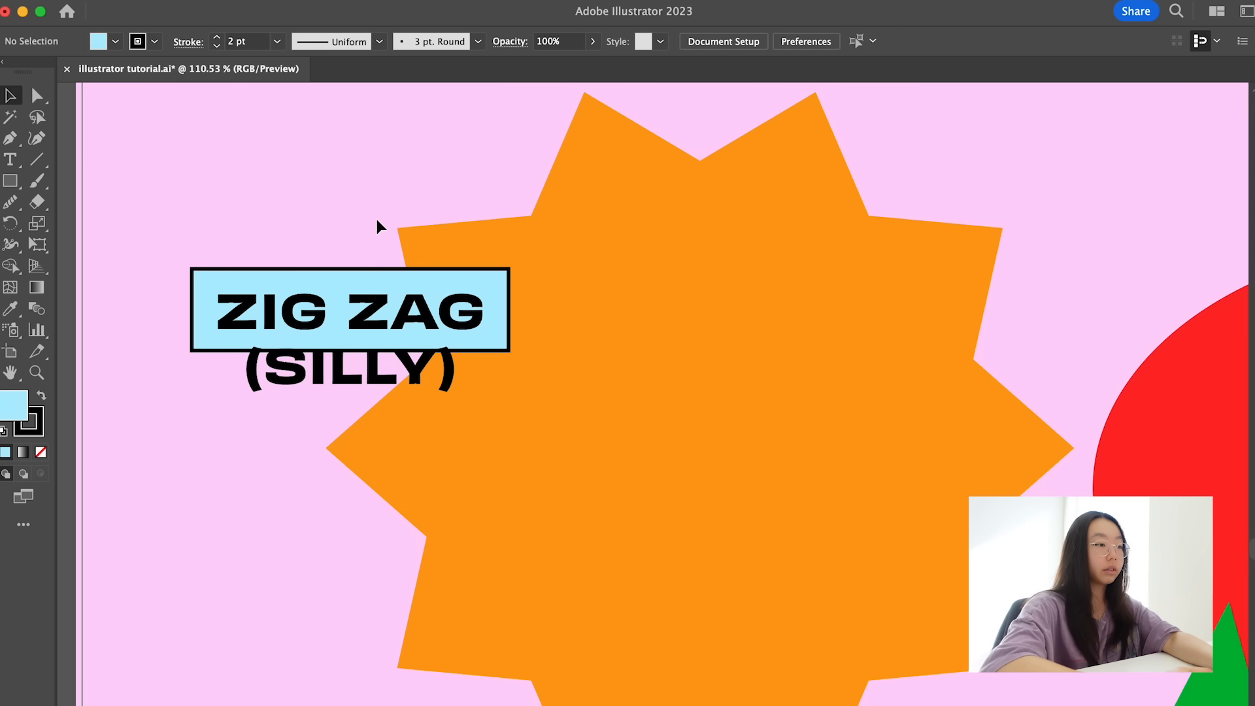
# - Round the light-blue rectangle's corners fully to make a pill-shaped label behind ZIG ZAG
pyautogui.press('m')
pyautogui.click(359, 279)
pyautogui.moveTo(498, 280); pyautogui.dragTo(336, 305)
pyautogui.click(344, 215)
pyautogui.scroll(-3, 468, 271)
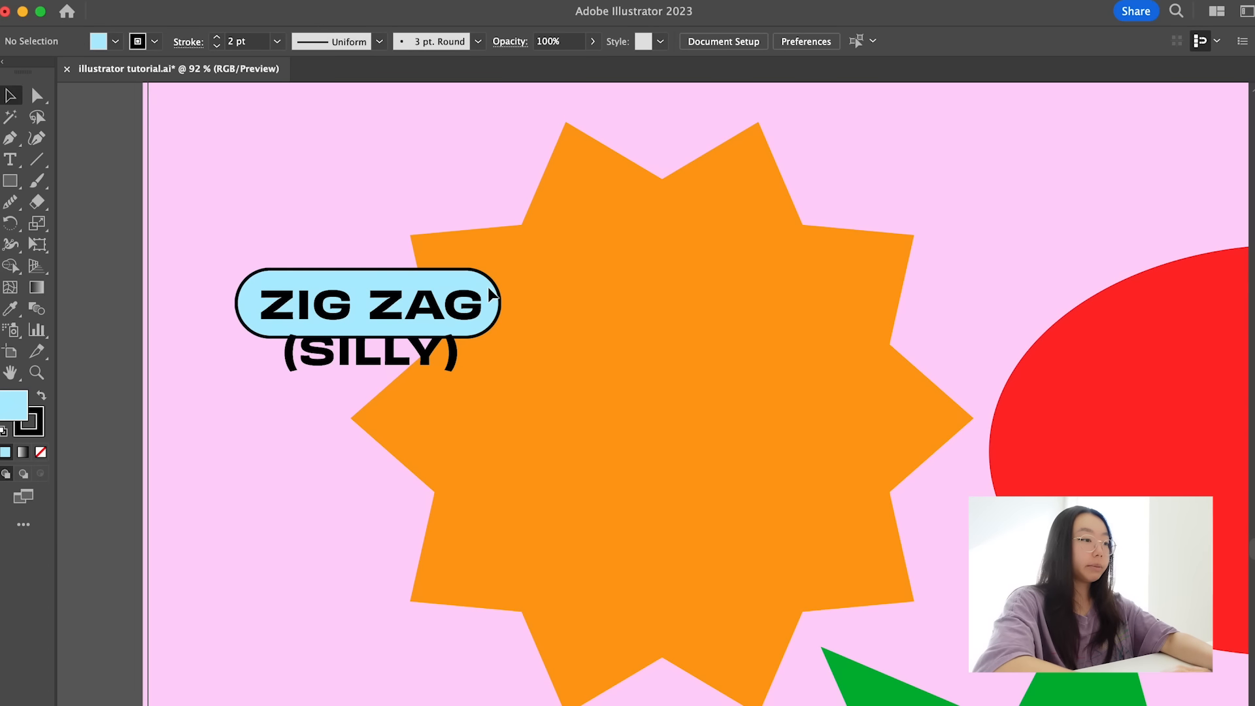
# - Widen the light-blue pill behind ZIG ZAG slightly beyond both ends of the text and shift it a little to the right
pyautogui.click(500, 307)
pyautogui.moveTo(502, 309); pyautogui.dragTo(513, 305)
pyautogui.press('super+shift+a')
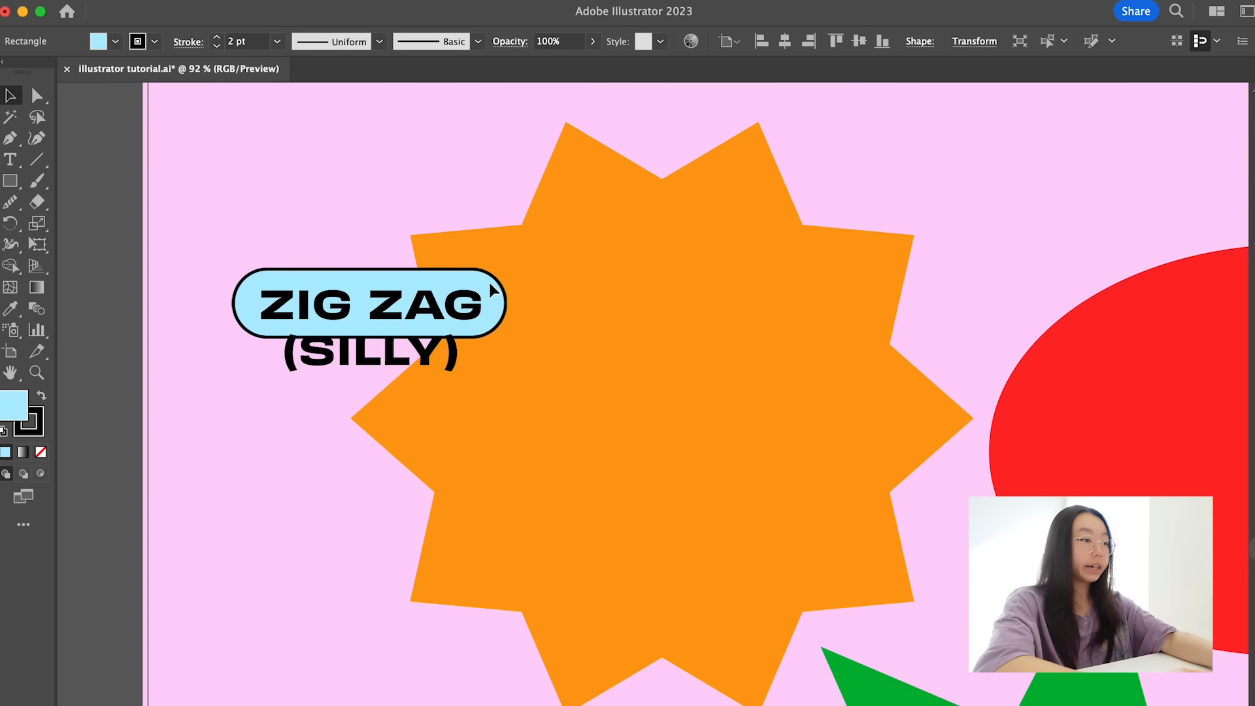
pyautogui.click(492, 282)
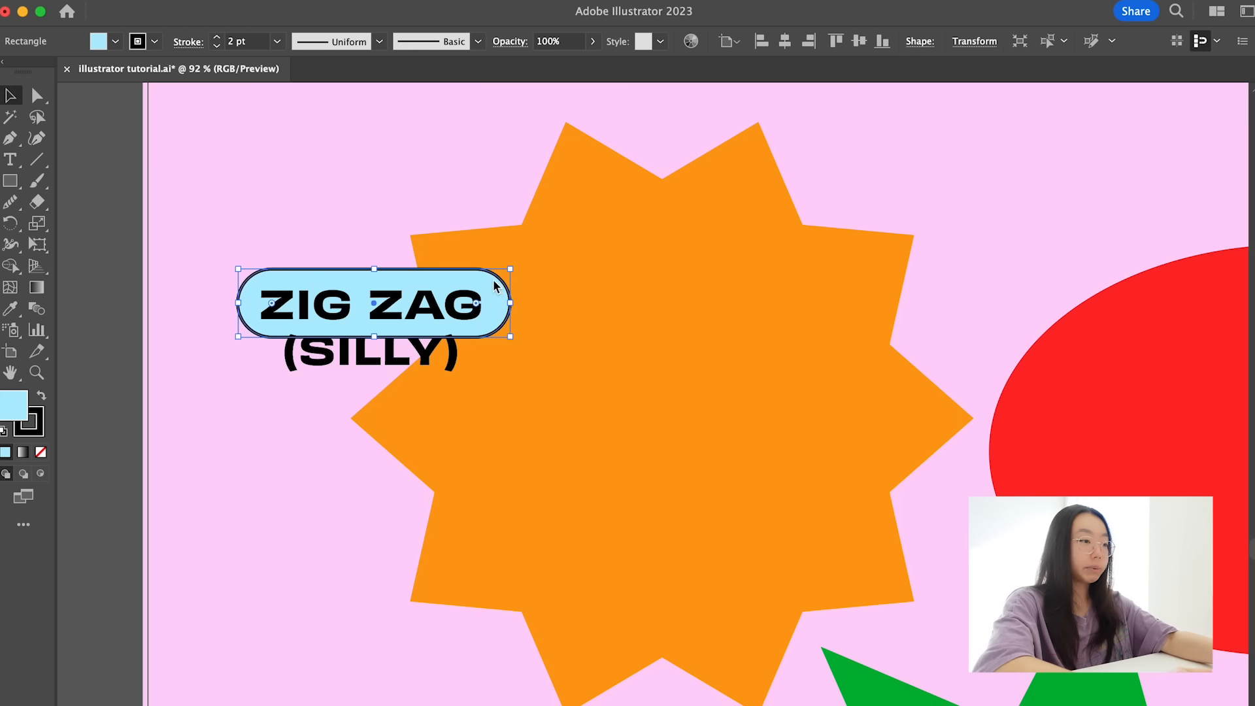
# - Copy the pill down behind (SILLY), narrow it to fit that line, and centre both pills with the text
pyautogui.moveTo(479, 280); pyautogui.dragTo(471, 351)
pyautogui.press('Right')
pyautogui.press('Right')
pyautogui.press('Right')
pyautogui.press('Right')
pyautogui.press('Right')
pyautogui.press('Right')
pyautogui.press('Right')
pyautogui.press('Right')
pyautogui.press('Right')
pyautogui.press('Right')
pyautogui.press('Right')
pyautogui.press('Right')
pyautogui.press('Right')
pyautogui.press('Right')
pyautogui.press('Left')
pyautogui.press('Left')
pyautogui.moveTo(299, 360); pyautogui.dragTo(312, 367)
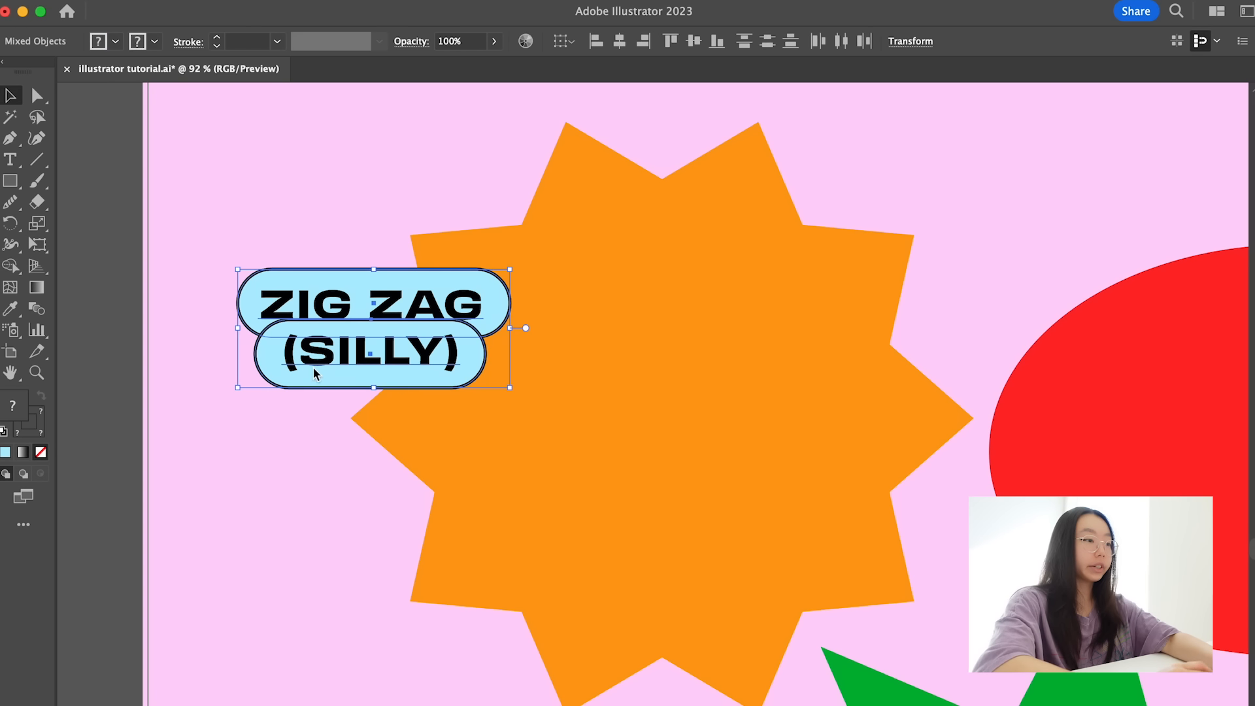
pyautogui.click(392, 165)
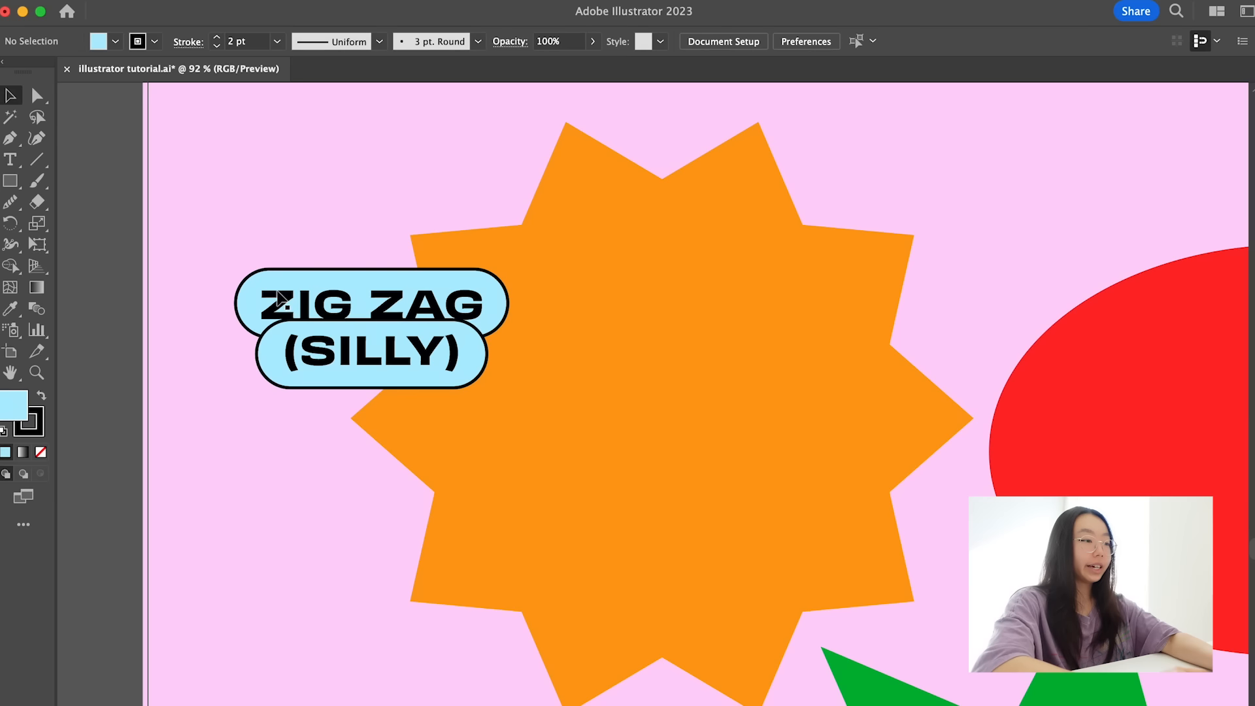
# - Merge the two overlapping light-blue pills into a single backing shape with the Shape Builder tool
pyautogui.click(242, 320)
pyautogui.keyDown('shift'); pyautogui.click(263, 370); pyautogui.keyUp('shift')
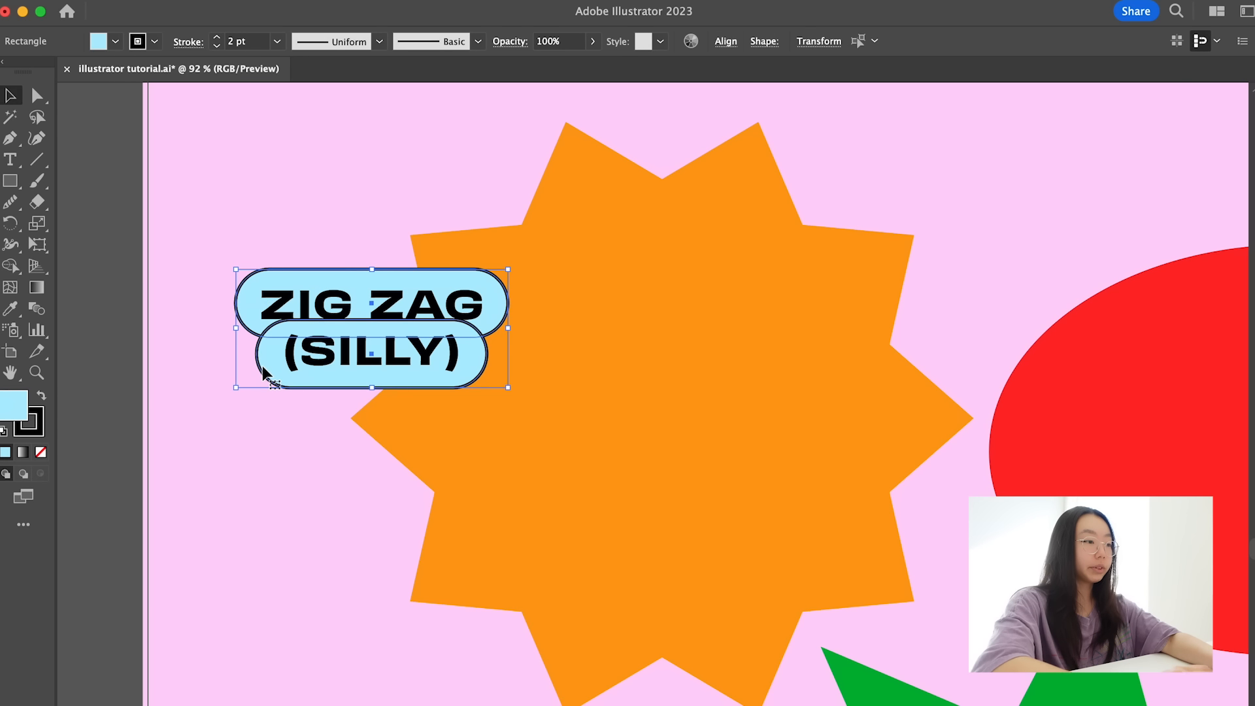
pyautogui.hotkey('shift', 'm')
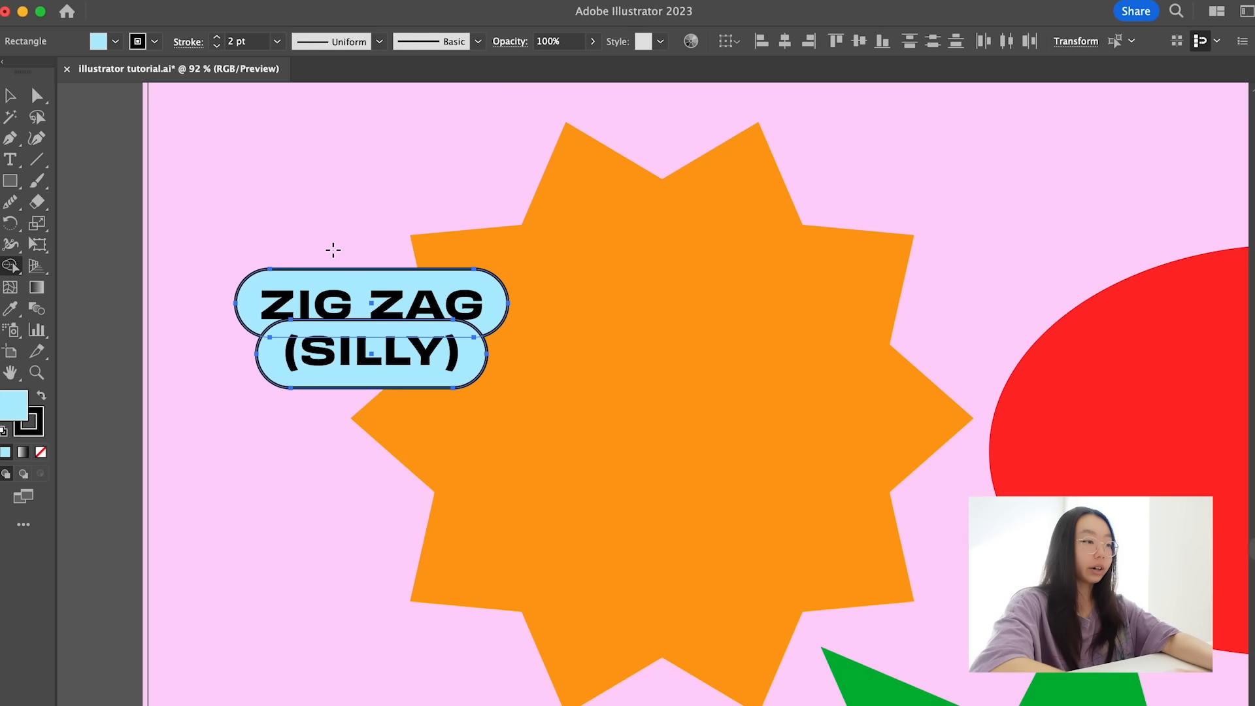
pyautogui.moveTo(307, 302); pyautogui.dragTo(297, 373)
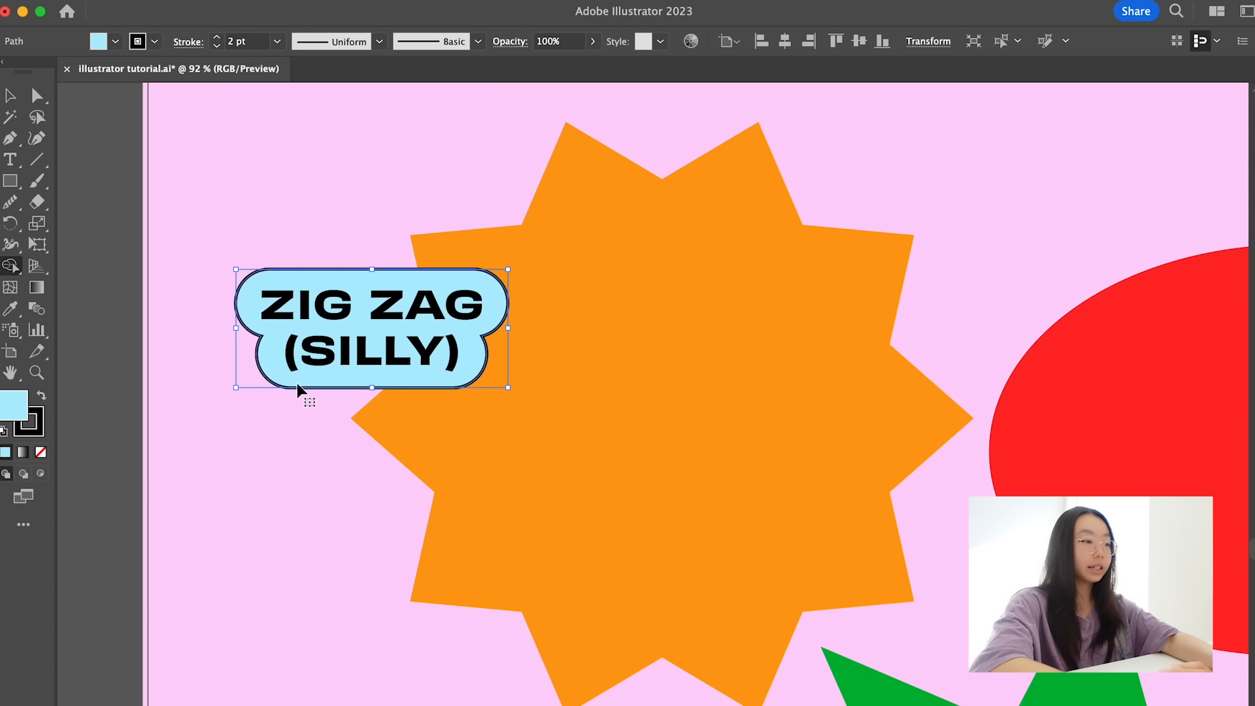
# - Horizontally centre the ZIG ZAG (SILLY) text with its merged backing, and shift the whole label slightly left
pyautogui.press('v')
pyautogui.click(208, 429)
pyautogui.moveTo(327, 230); pyautogui.dragTo(388, 347)
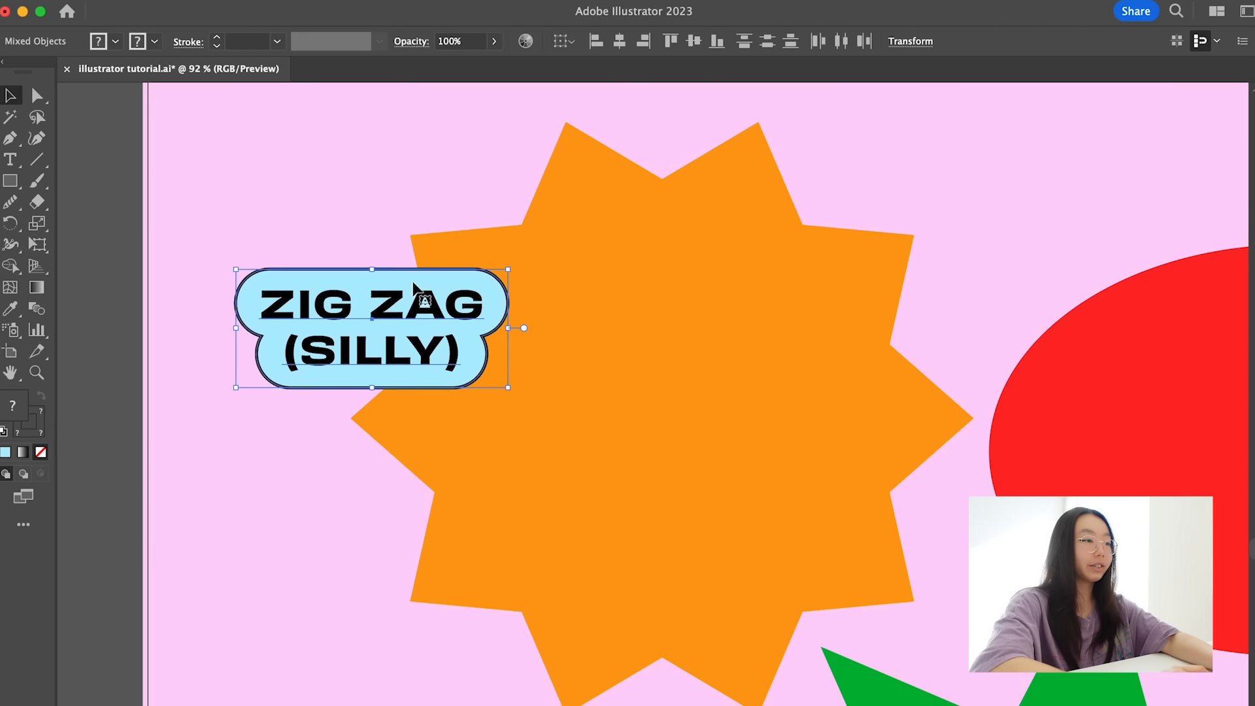
pyautogui.click(618, 41)
pyautogui.scroll(-5, 289, 169)
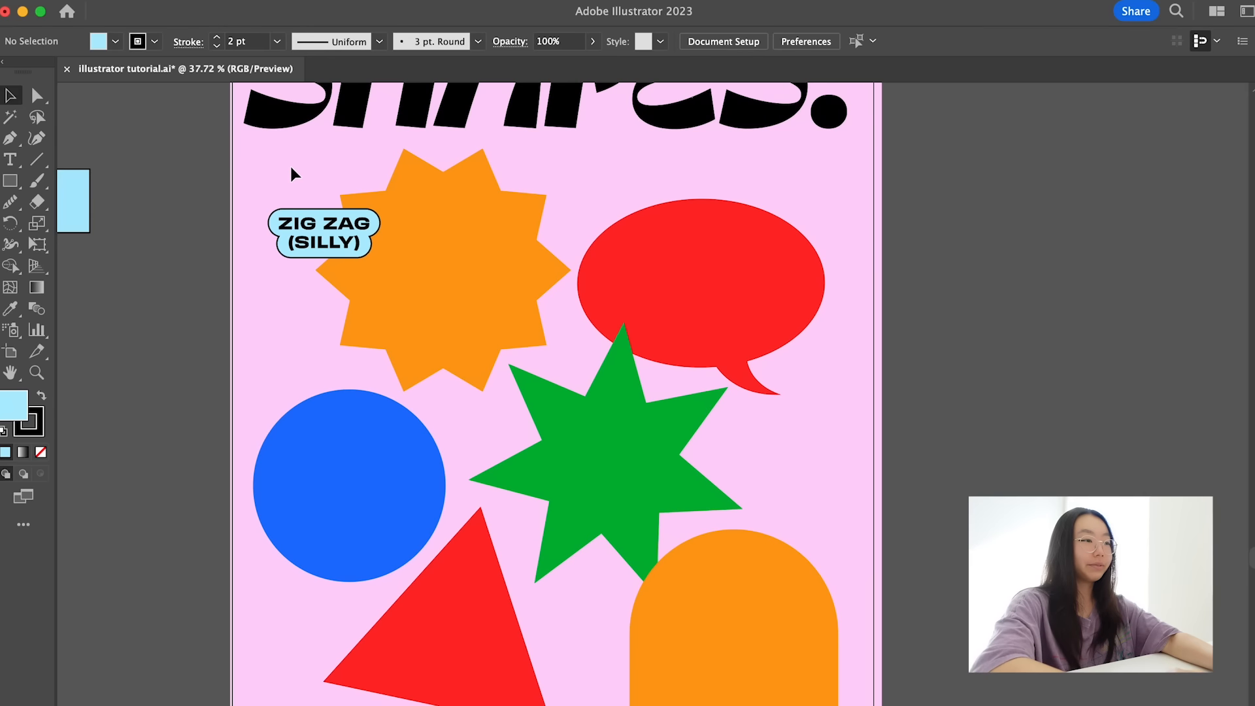
pyautogui.scroll(2, 288, 168)
pyautogui.moveTo(302, 291); pyautogui.dragTo(297, 292)
pyautogui.click(278, 366)
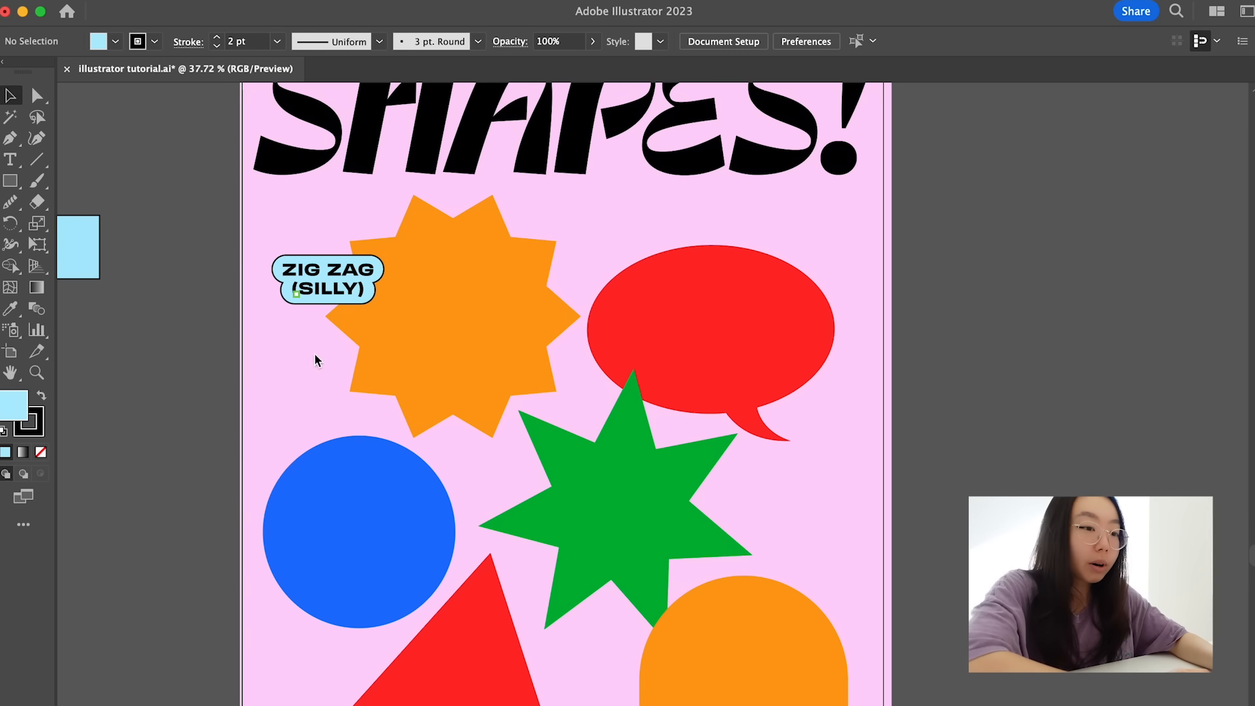
# - Add the three-line text SPEECH / BUBBLE / (HELPFUL) just above the red speech bubble
pyautogui.press('t')
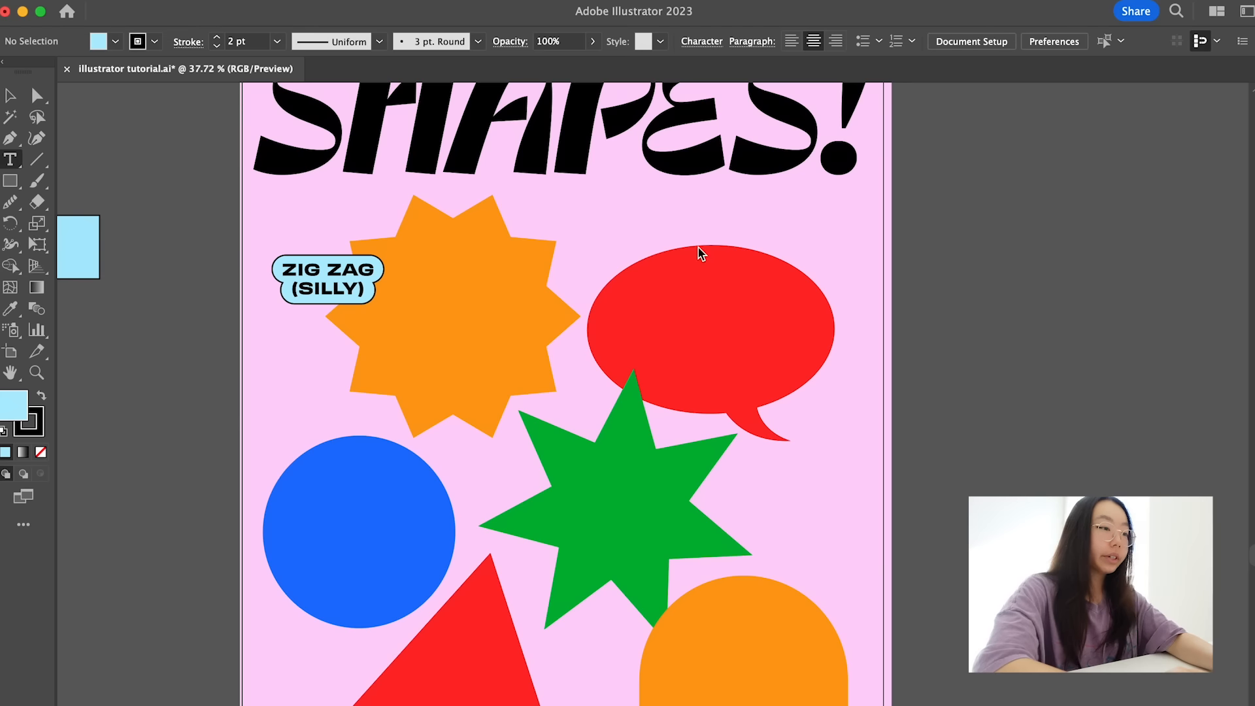
pyautogui.click(644, 233)
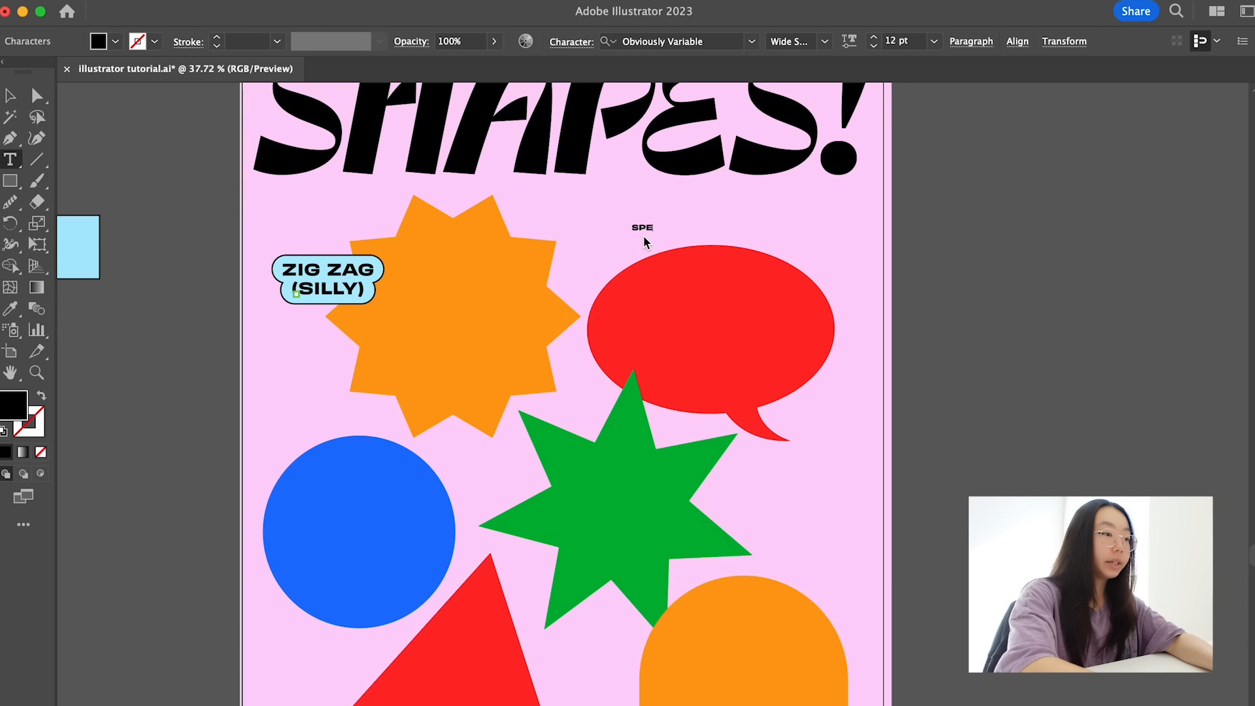
pyautogui.write('UBBLE')
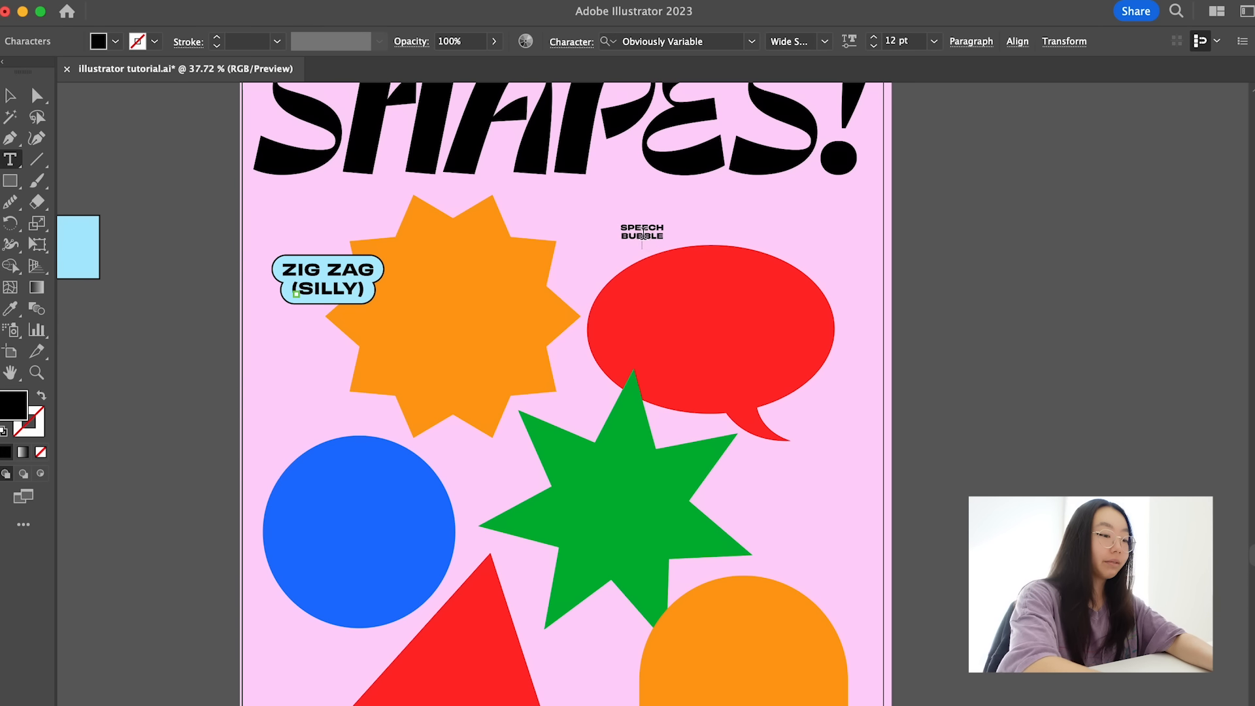
pyautogui.press('Return')
pyautogui.write('(HELPFUL)')
pyautogui.press('Escape')
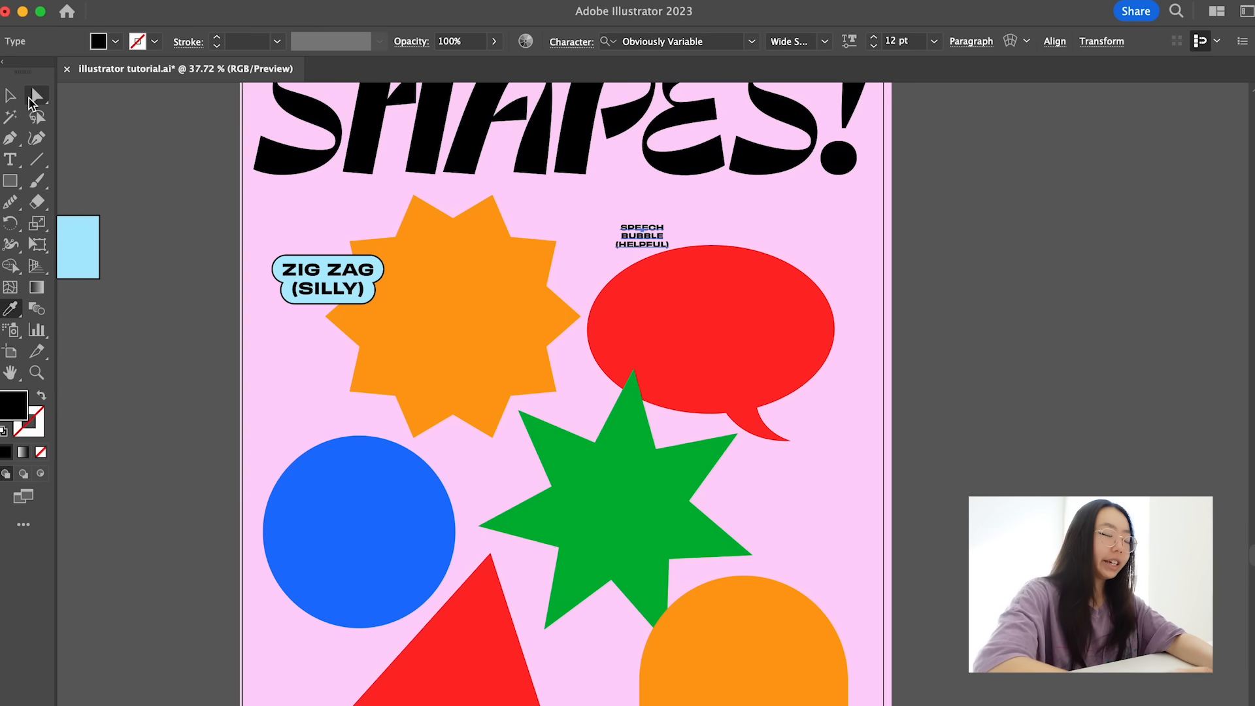
# - Match the SPEECH BUBBLE (HELPFUL) text to the ZIG ZAG label's text style and move it over the speech bubble's upper-right edge
pyautogui.press('i')
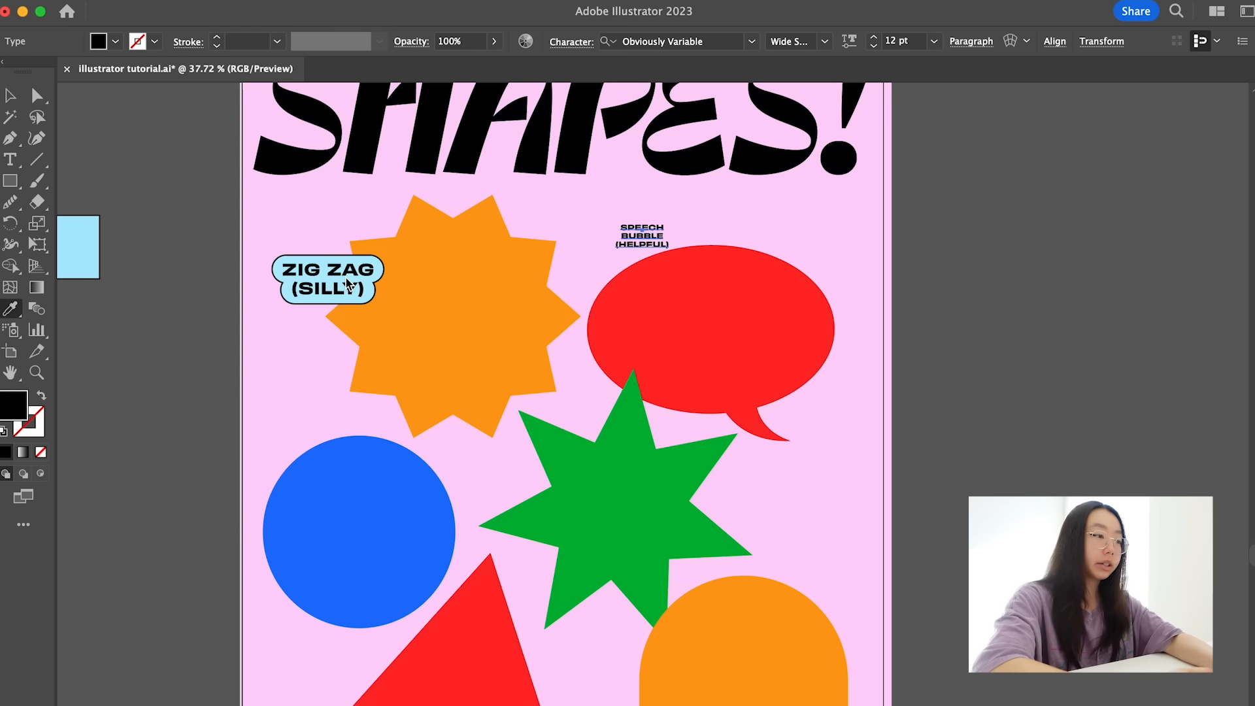
pyautogui.press('v')
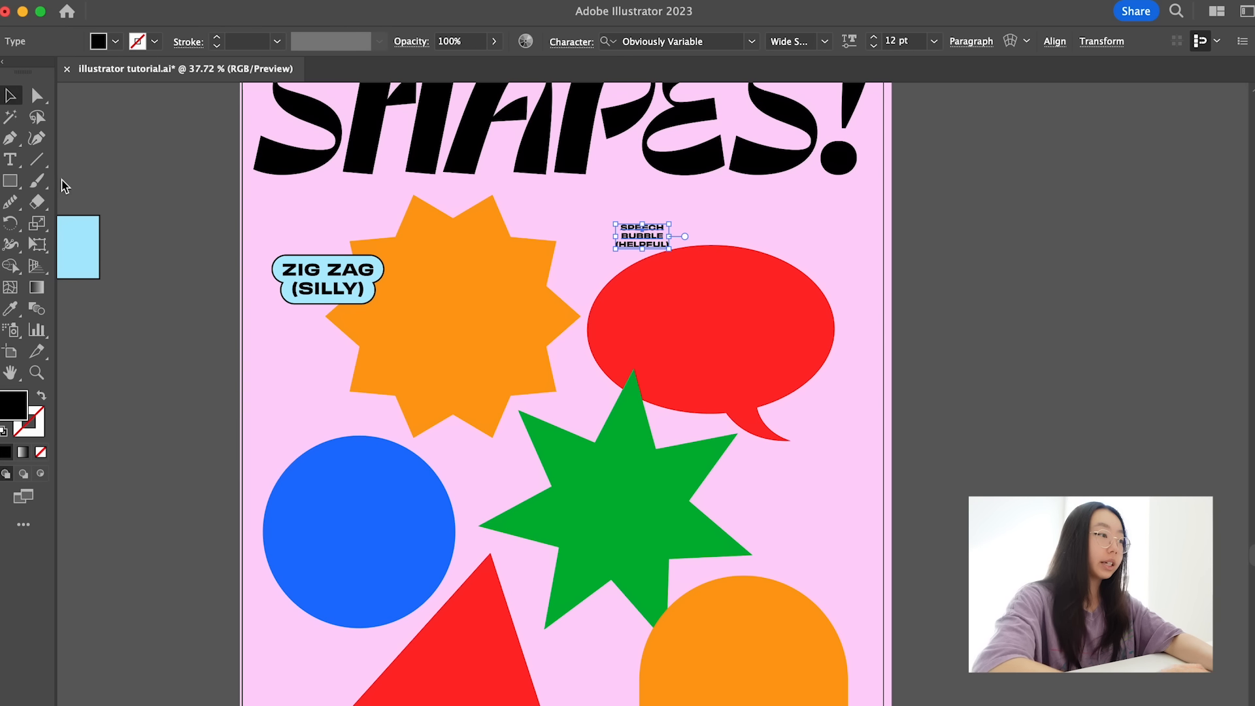
pyautogui.press('i')
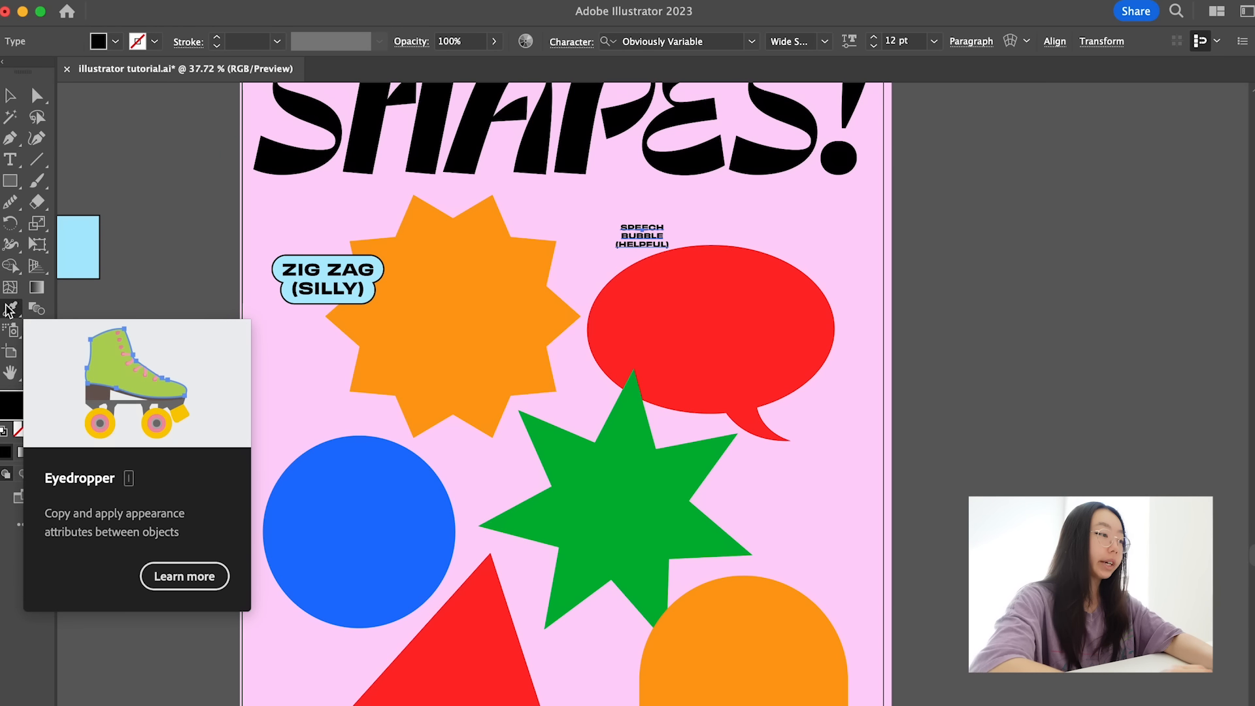
pyautogui.click(312, 293)
pyautogui.press('v')
pyautogui.moveTo(676, 254)
pyautogui.mouseDown()
pyautogui.moveTo(833, 282)
pyautogui.moveTo(809, 268)
pyautogui.mouseUp()
# - Draw a light-blue, black-outlined rectangle around the SPEECH line and send it backward behind the text
pyautogui.click(78, 248)
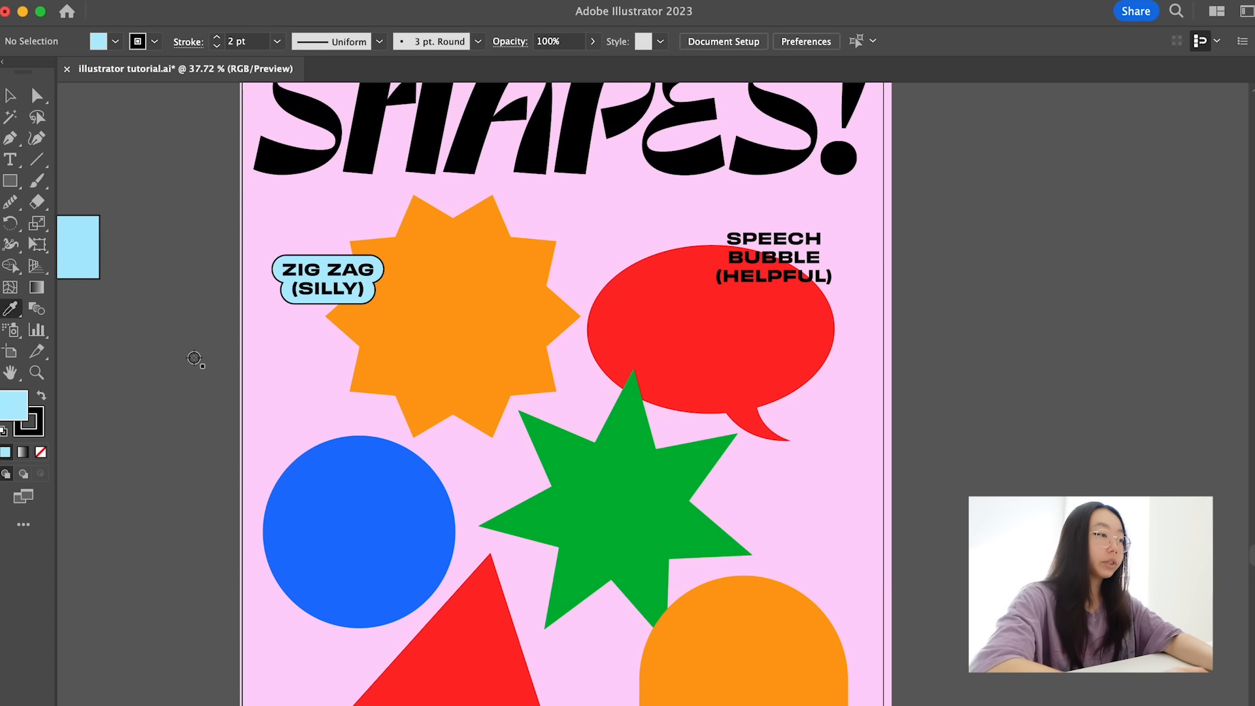
pyautogui.press('m')
pyautogui.moveTo(715, 227); pyautogui.dragTo(831, 264)
pyautogui.press('super+[')
pyautogui.press('v')
pyautogui.scroll(5, 827, 260)
# - Turn the rectangle into a pill and copy it behind BUBBLE and (HELPFUL), widening the last copy to fit
pyautogui.moveTo(815, 204)
pyautogui.mouseDown()
pyautogui.moveTo(795, 211)
pyautogui.moveTo(785, 262)
pyautogui.mouseUp()
pyautogui.scroll(3, 888, 188)
pyautogui.keyDown('alt'); pyautogui.moveTo(796, 317); pyautogui.dragTo(798, 365); pyautogui.keyUp('alt')
pyautogui.keyDown('alt'); pyautogui.moveTo(809, 335); pyautogui.dragTo(839, 335); pyautogui.keyUp('alt')
# - Select the three pills with their text, centre them, and merge the pills into one backing shape
pyautogui.moveTo(869, 392); pyautogui.dragTo(676, 135)
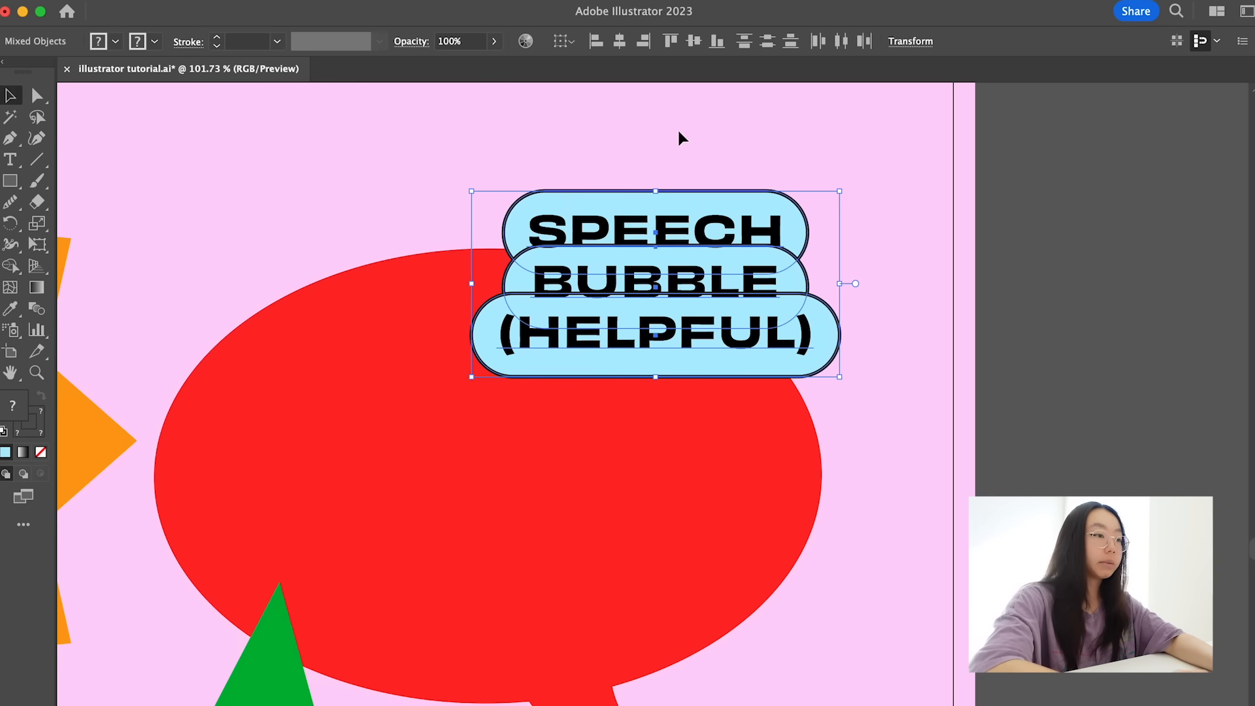
pyautogui.keyDown('shift'); pyautogui.click(677, 232); pyautogui.keyUp('shift')
pyautogui.click(783, 162)
pyautogui.scroll(-6, 783, 162)
pyautogui.scroll(5, 794, 196)
pyautogui.scroll(-8, 796, 232)
pyautogui.scroll(5, 910, 225)
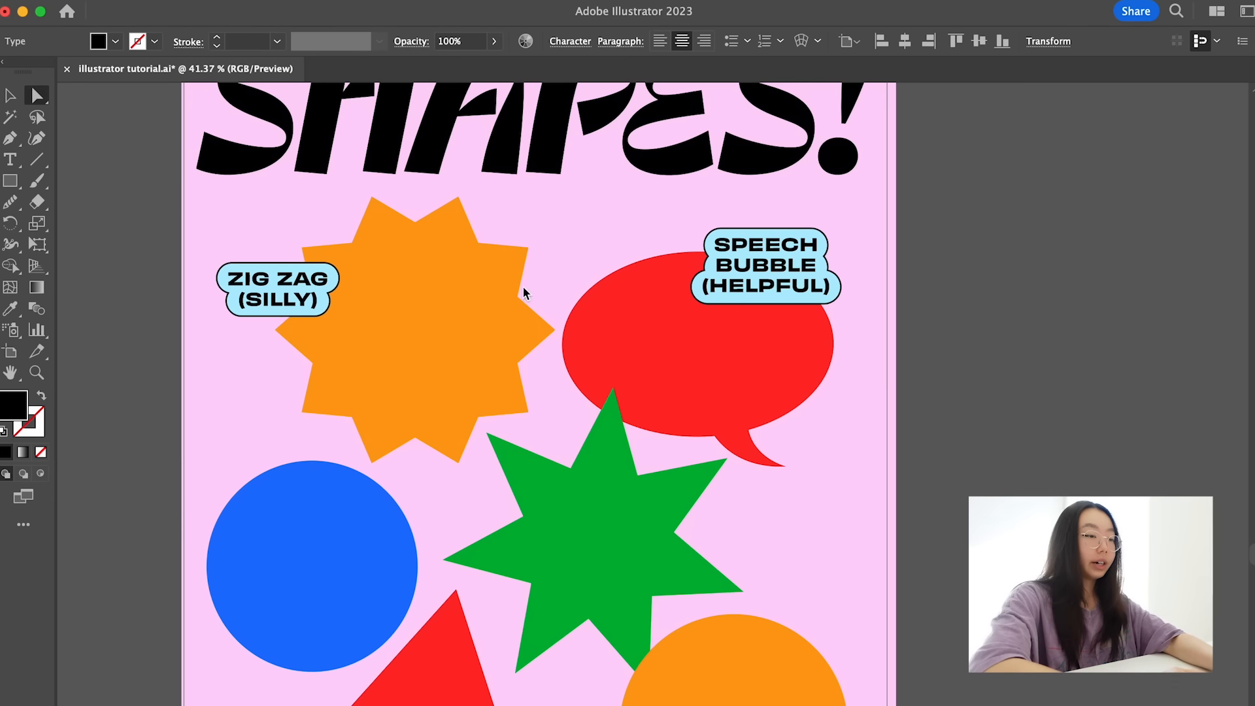
# - Delete the merged light-blue backing behind SPEECH BUBBLE (HELPFUL), keeping only the text
pyautogui.click(836, 279)
pyautogui.press('Delete')
pyautogui.press('Delete')
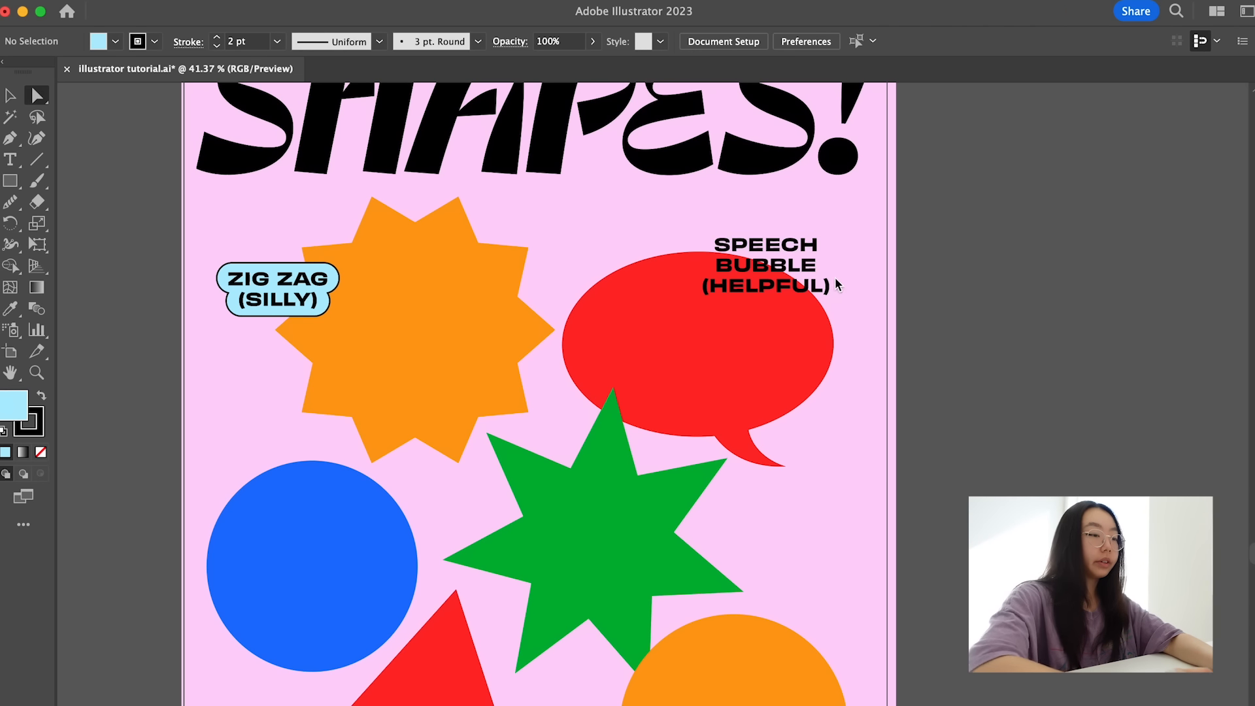
# - Reduce the leading of the SPEECH BUBBLE (HELPFUL) text so its three lines sit closer together
pyautogui.press('v')
pyautogui.click(779, 273)
pyautogui.scroll(5, 781, 275)
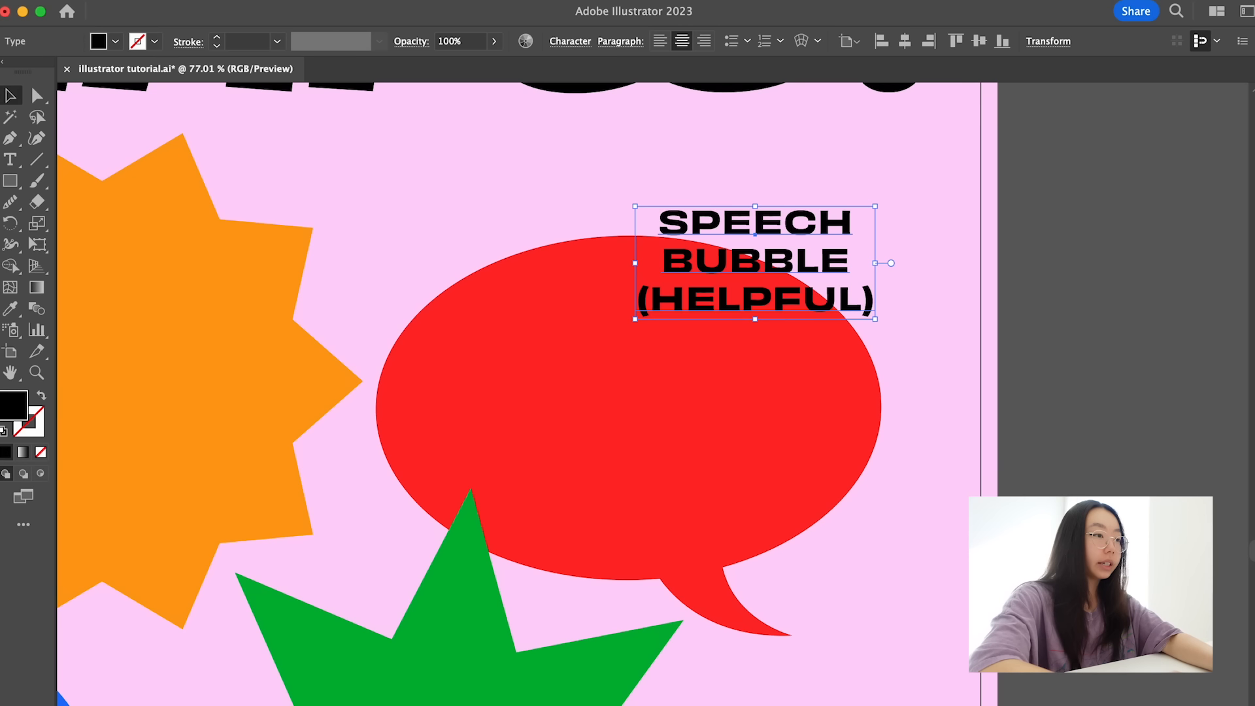
pyautogui.click(568, 43)
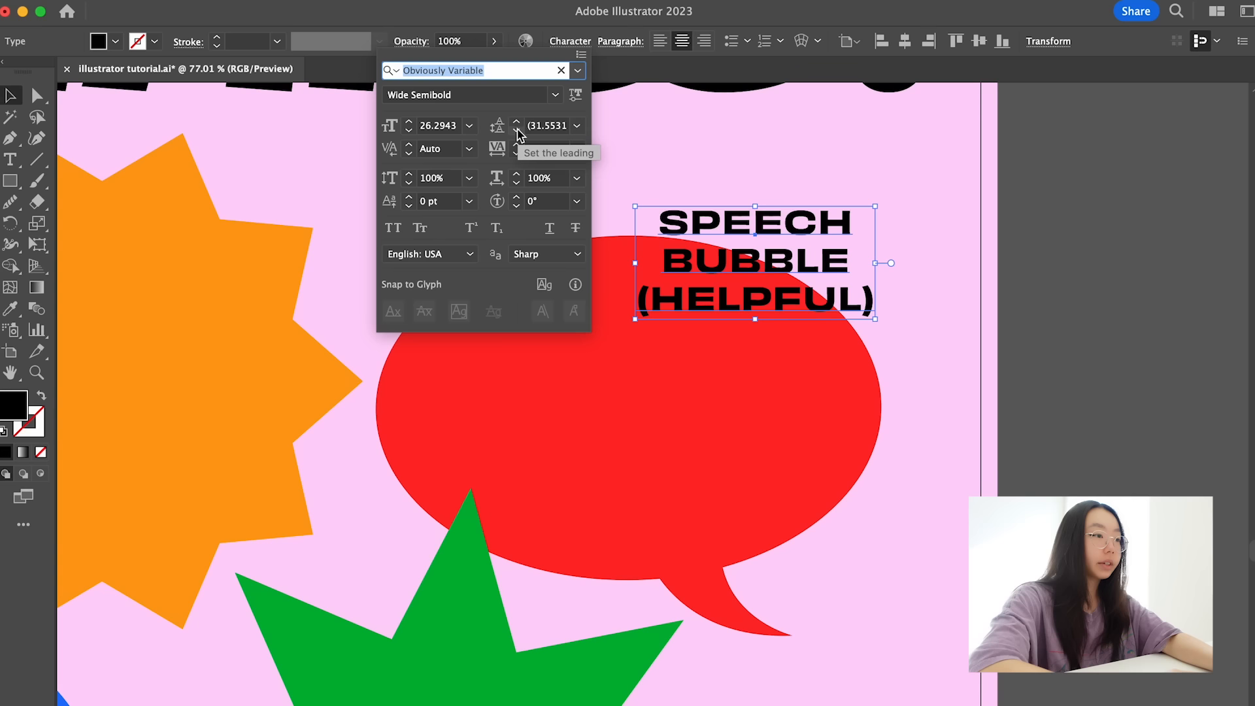
pyautogui.click(517, 130)
pyautogui.click(517, 130)
pyautogui.click(516, 130)
pyautogui.click(517, 130)
pyautogui.click(517, 131)
pyautogui.click(516, 122)
pyautogui.click(708, 135)
pyautogui.click(720, 152)
pyautogui.scroll(-2, 718, 159)
# - Try looser and tighter leading on all three lines of the SPEECH BUBBLE (HELPFUL) text
pyautogui.press('t')
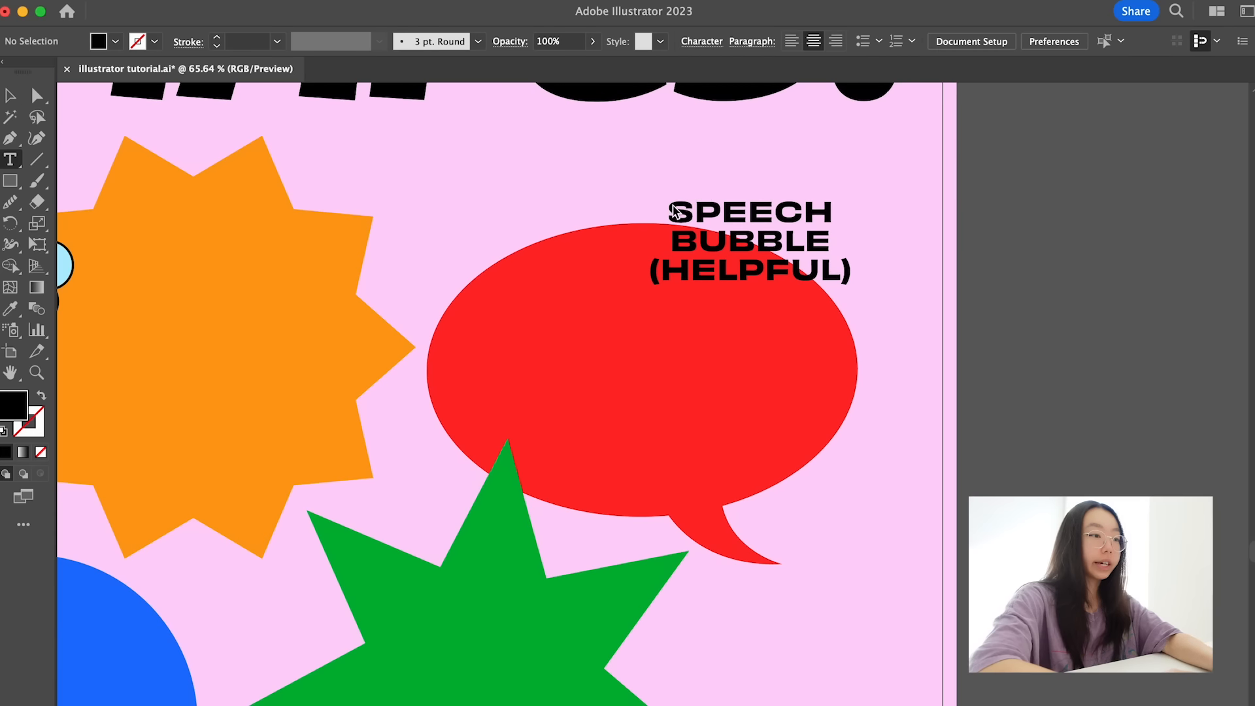
pyautogui.moveTo(670, 204); pyautogui.dragTo(911, 264)
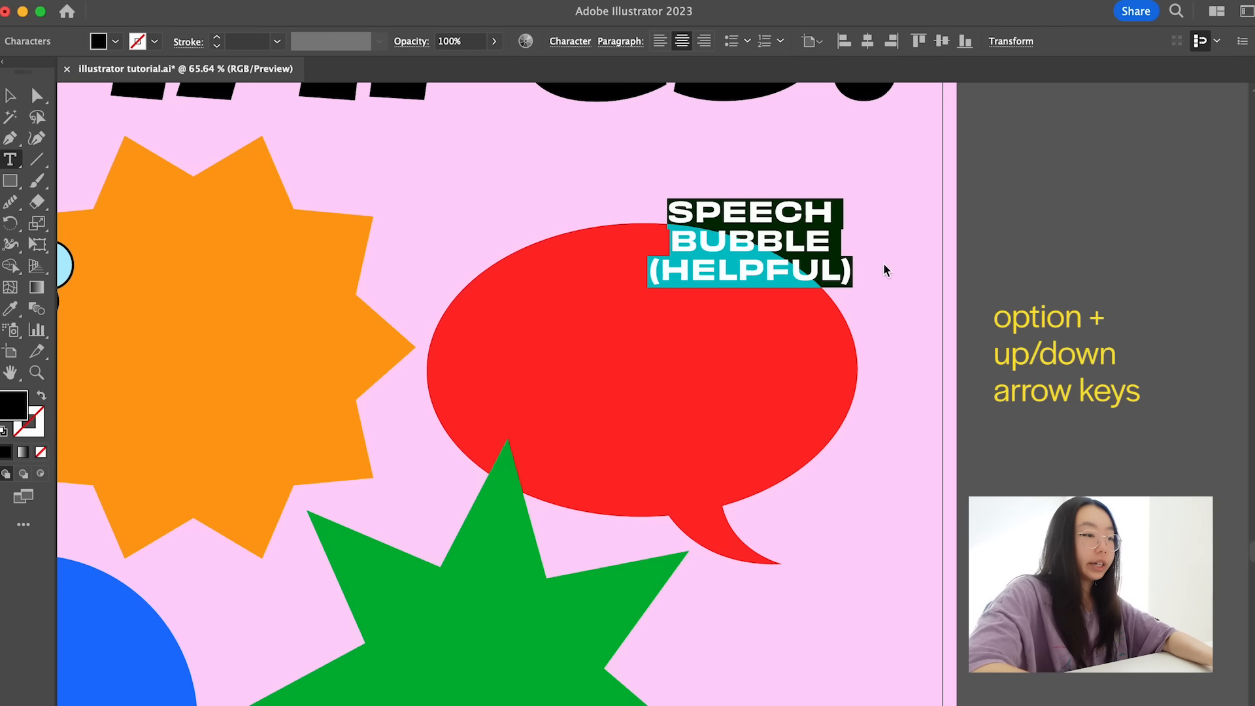
pyautogui.hotkey('alt', 'Down')
pyautogui.hotkey('alt', 'Down')
pyautogui.hotkey('alt', 'Up')
pyautogui.hotkey('alt', 'Up')
pyautogui.hotkey('alt', 'Up')
pyautogui.hotkey('alt', 'Down')
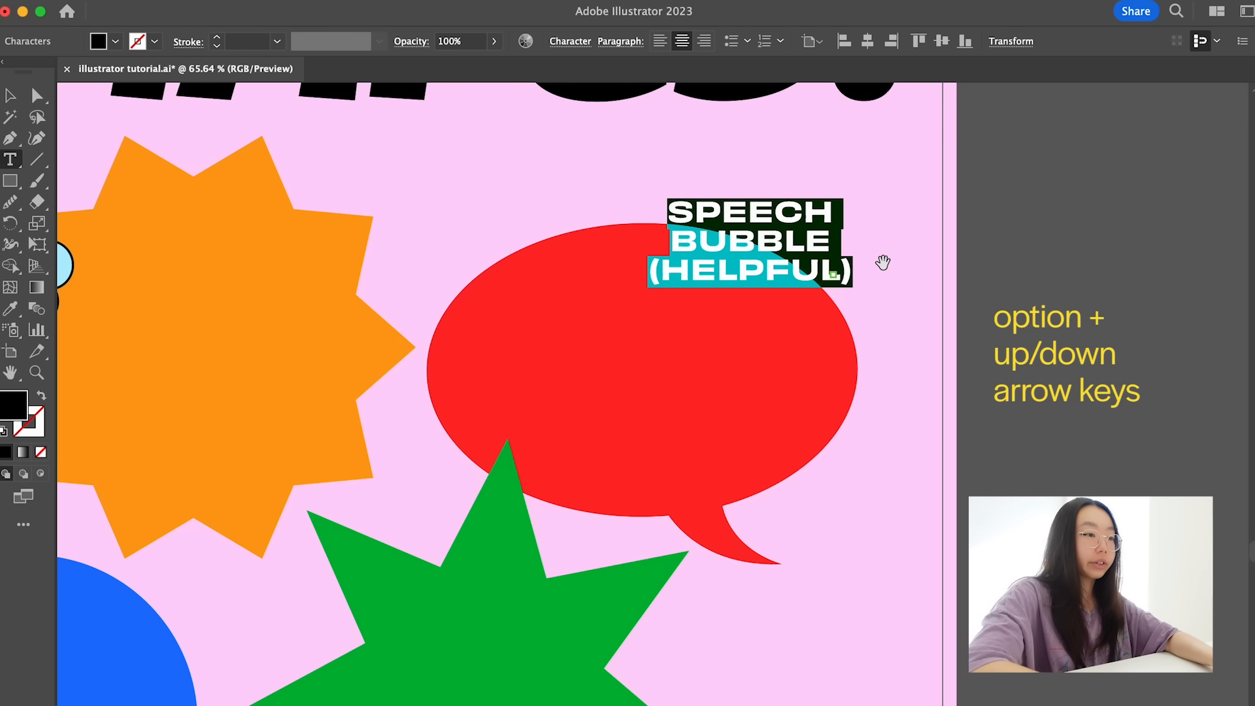
pyautogui.press('Escape')
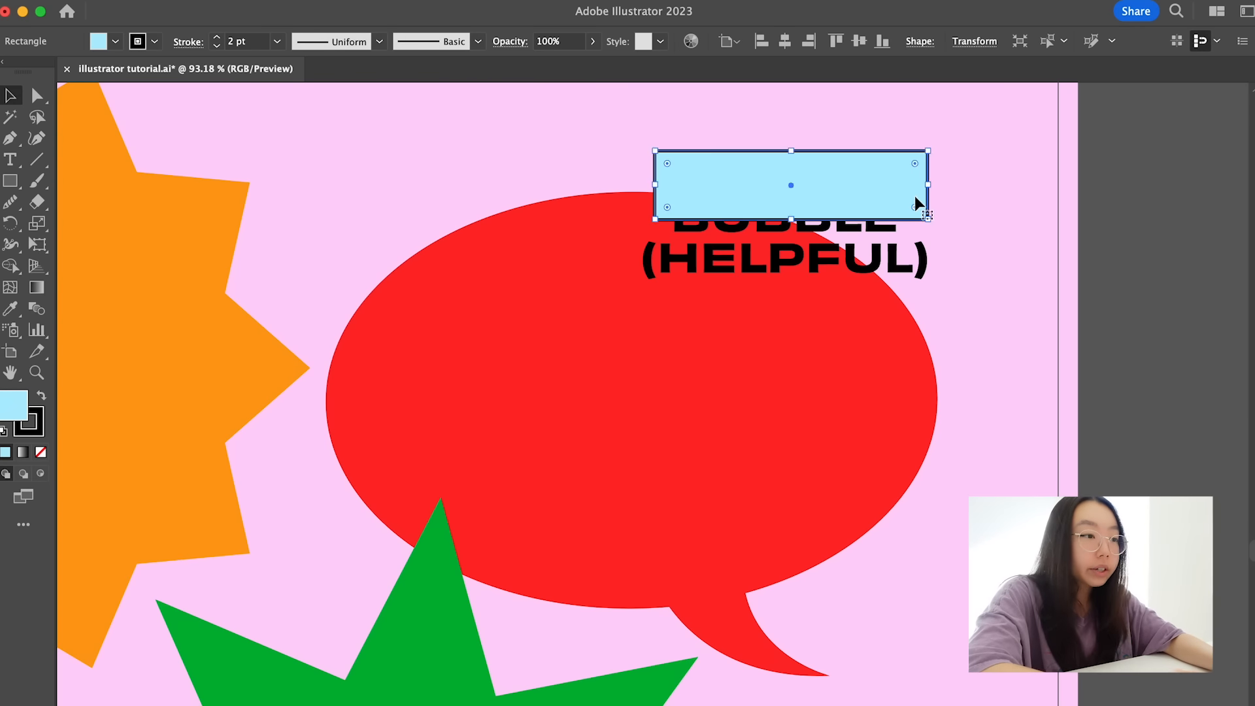
# - Round the light-blue rectangle for a new merged backing behind SPEECH BUBBLE (HELPFUL), and group the backing with its text
pyautogui.moveTo(918, 209); pyautogui.dragTo(769, 222)
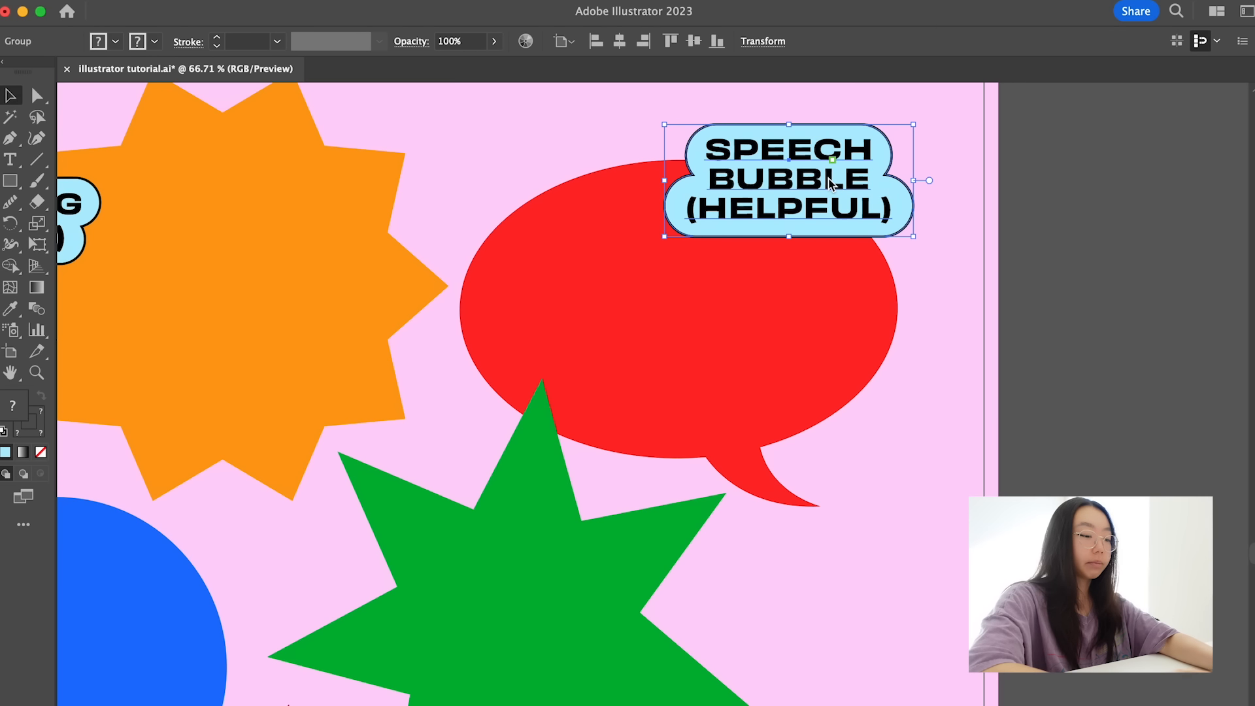
pyautogui.click(199, 1)
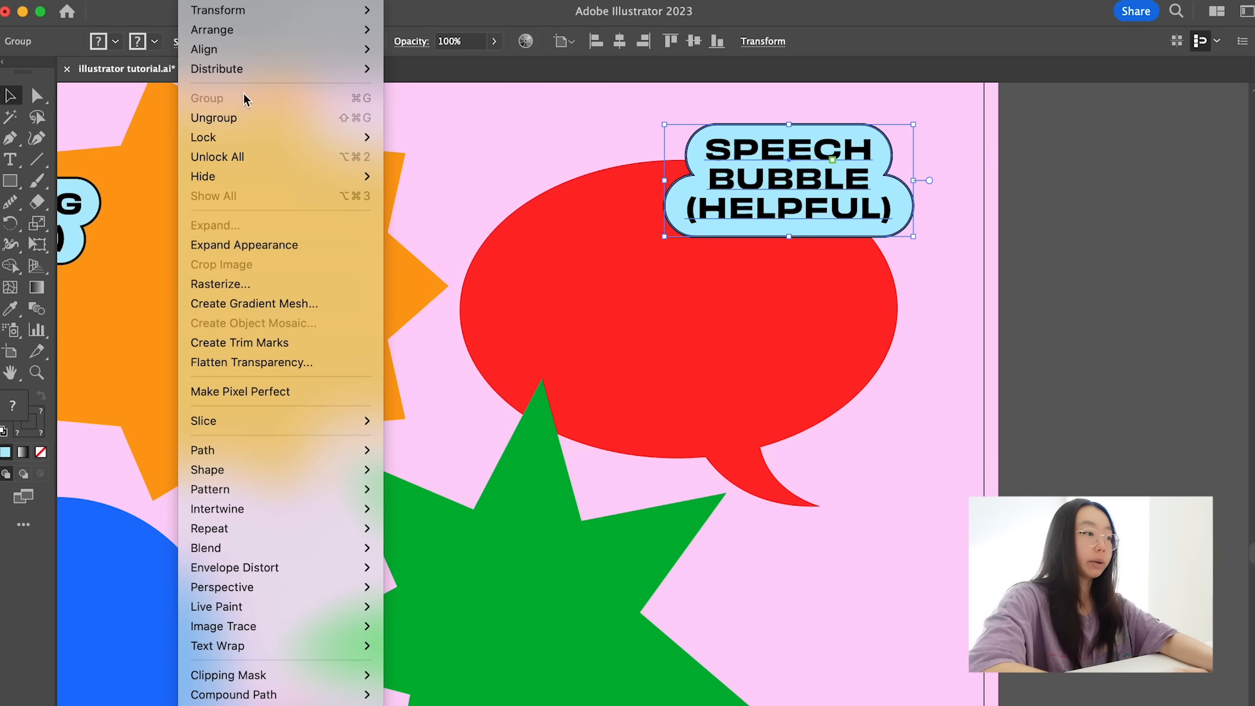
pyautogui.click(501, 161)
pyautogui.click(502, 164)
# - Nudge the speech bubble label slightly upward, and draw a light-blue backing rectangle for the POINTY STAR (COOL) label
pyautogui.scroll(-3, 502, 164)
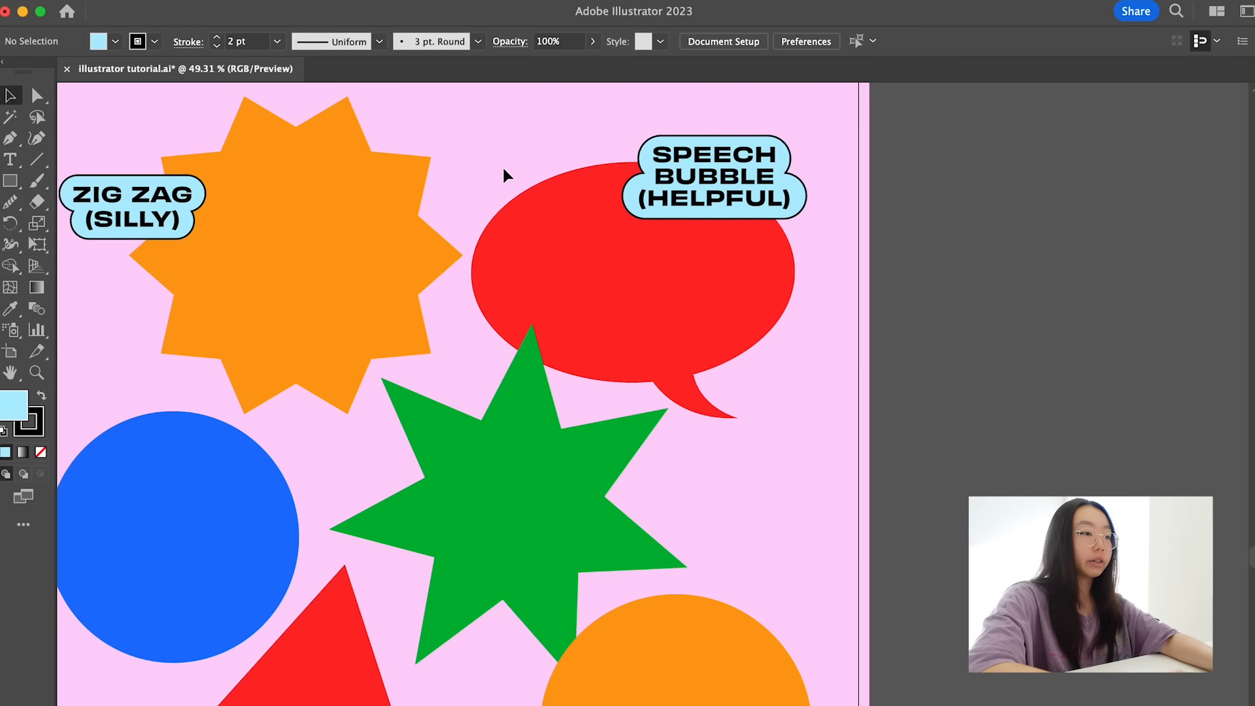
pyautogui.moveTo(703, 175)
pyautogui.mouseDown()
pyautogui.moveTo(789, 158)
pyautogui.moveTo(686, 170)
pyautogui.moveTo(705, 167)
pyautogui.mouseUp()
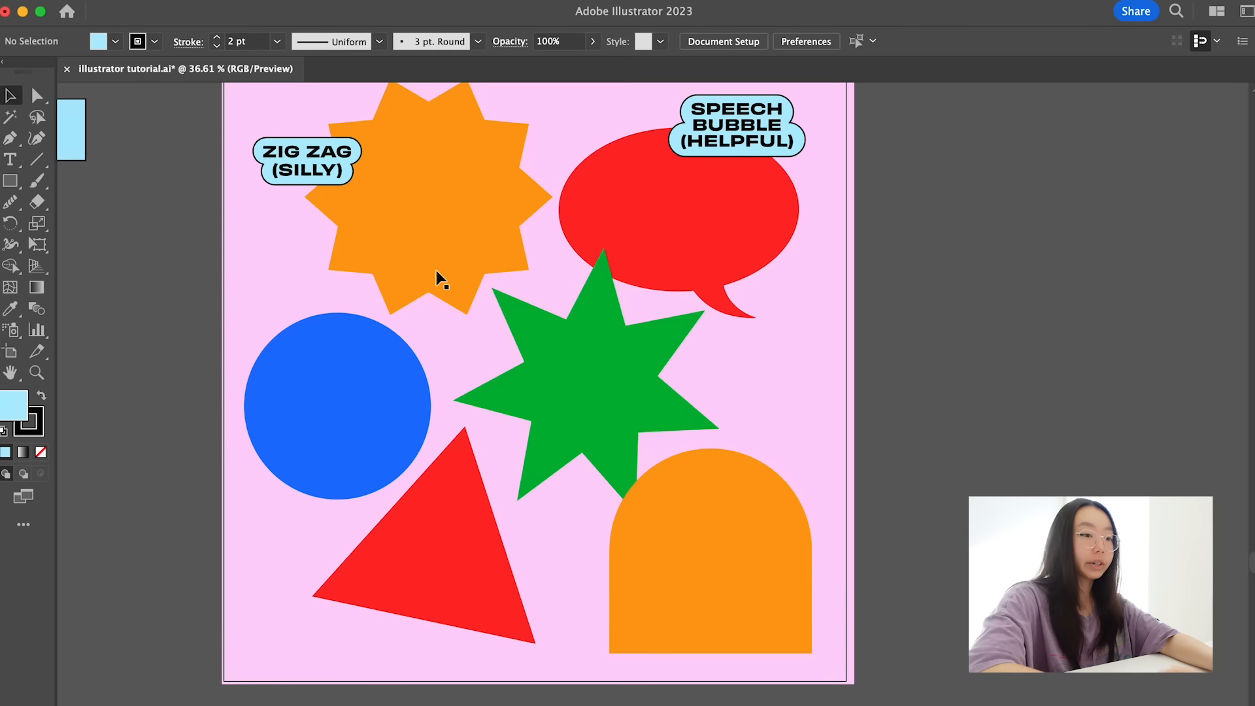
pyautogui.scroll(2, 345, 403)
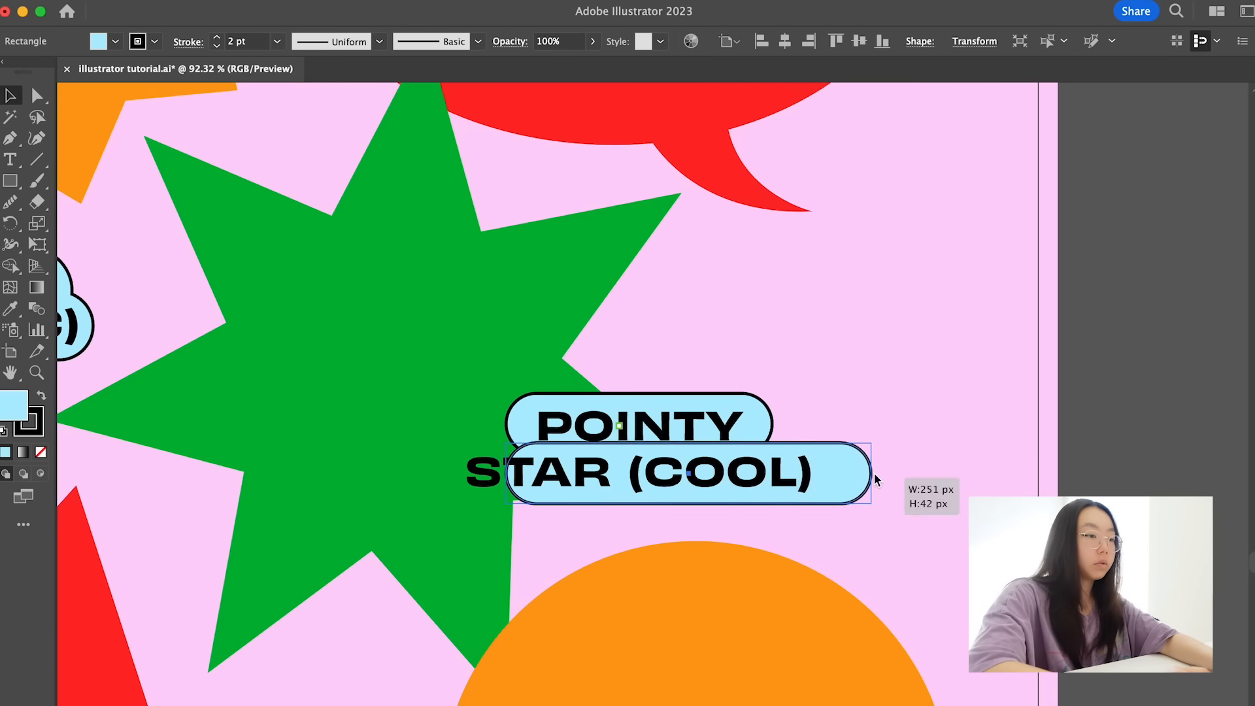
pyautogui.moveTo(873, 473); pyautogui.dragTo(859, 503)
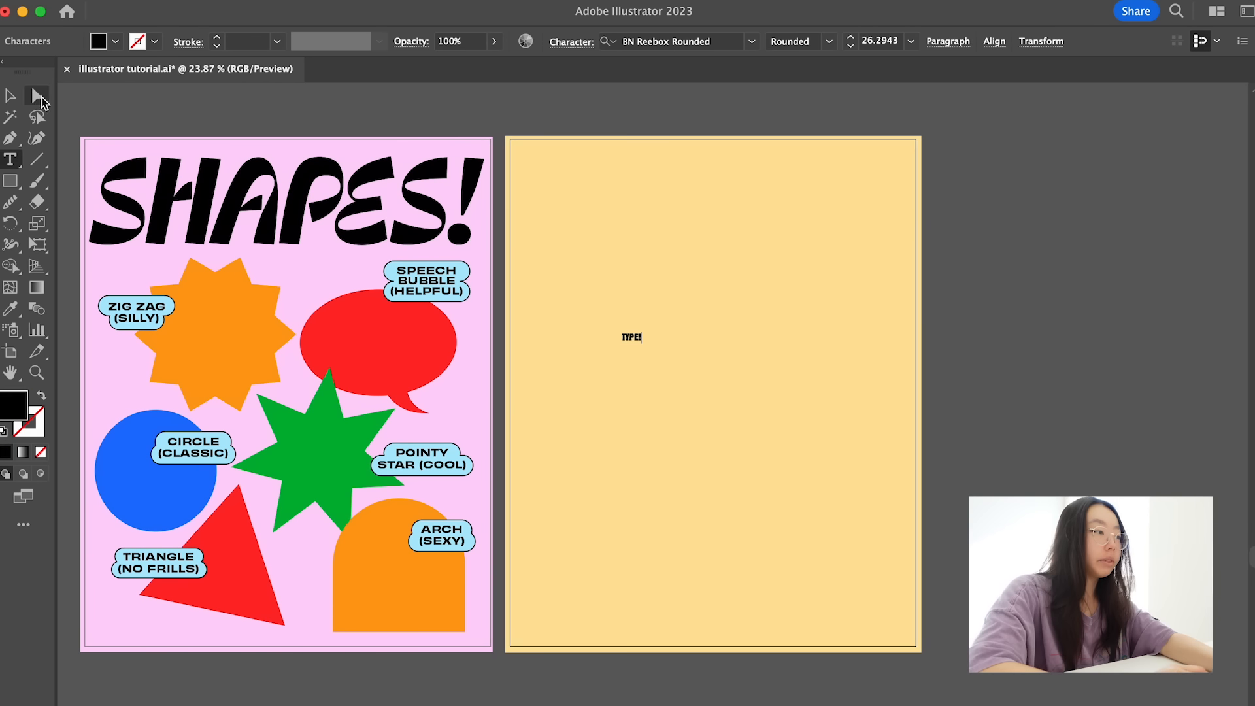
# - Enlarge the TYPE! heading to about 519 pt and place it across the top of the yellow artboard
pyautogui.press('Escape')
pyautogui.moveTo(641, 344); pyautogui.dragTo(948, 631)
pyautogui.moveTo(850, 418); pyautogui.dragTo(746, 214)
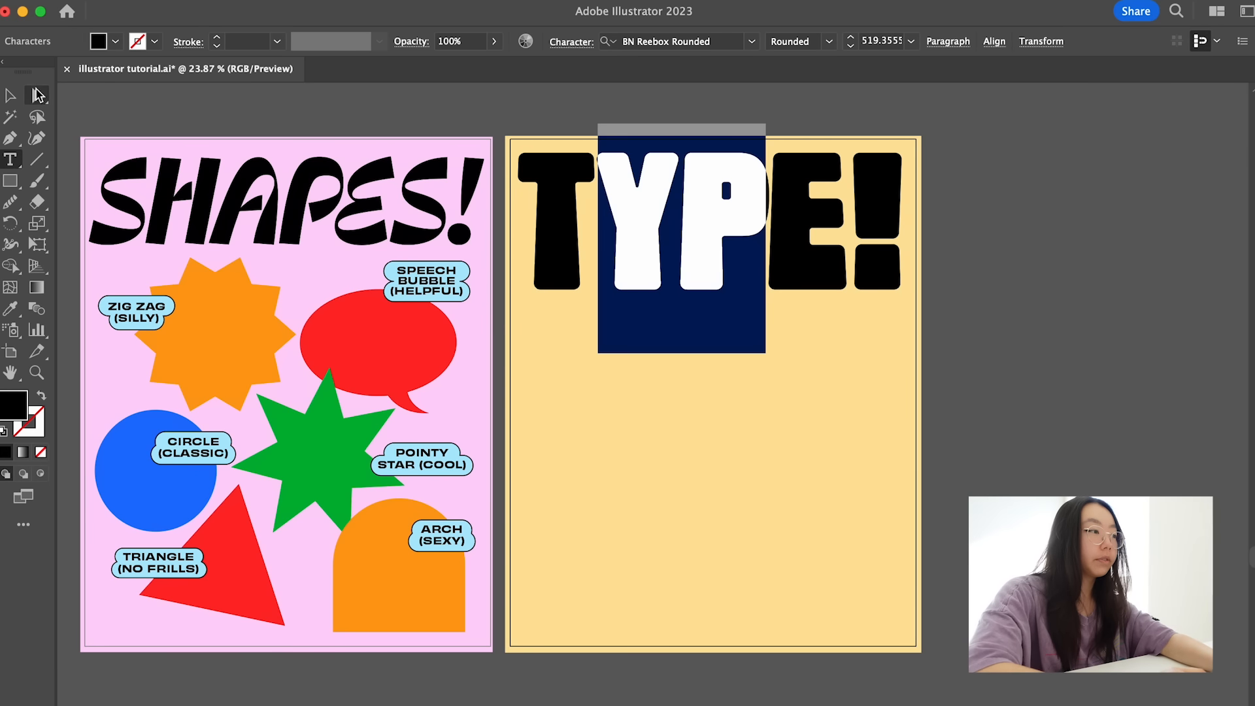
pyautogui.click(36, 96)
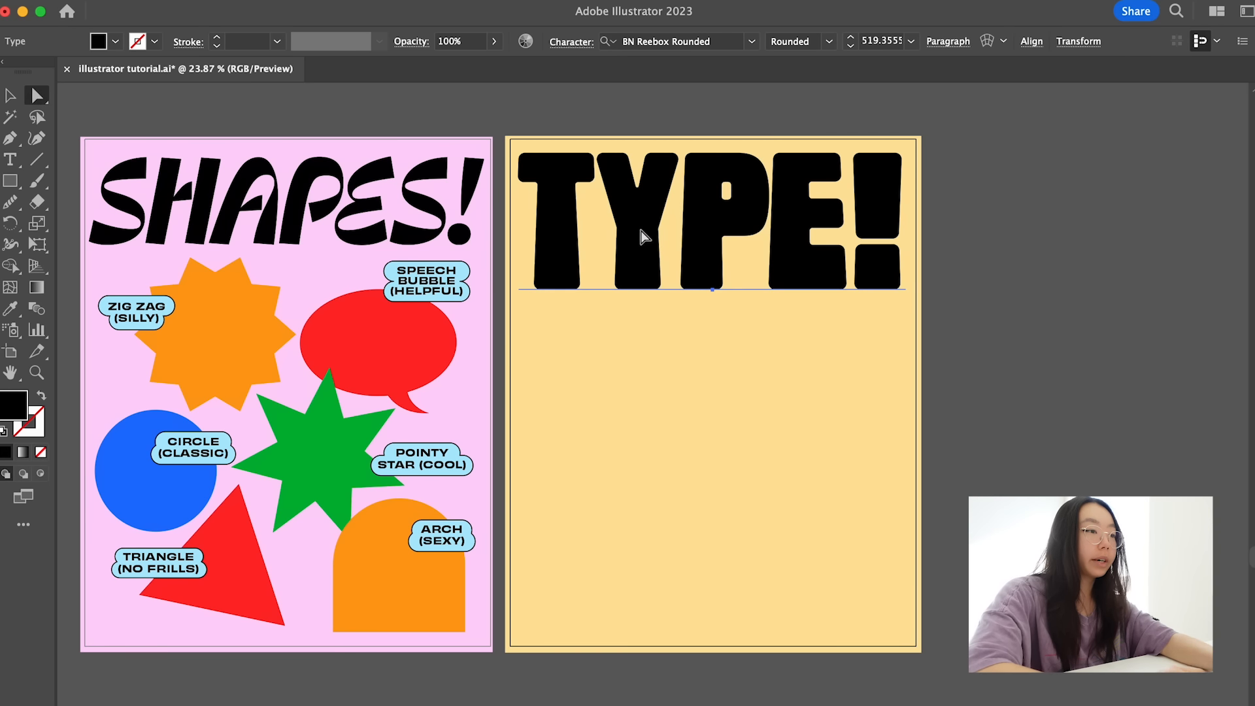
# - Tighten the letter spacing between the first letters of the TYPE! heading, bringing the Y and P closer together
pyautogui.press('t')
pyautogui.moveTo(650, 230); pyautogui.dragTo(503, 238)
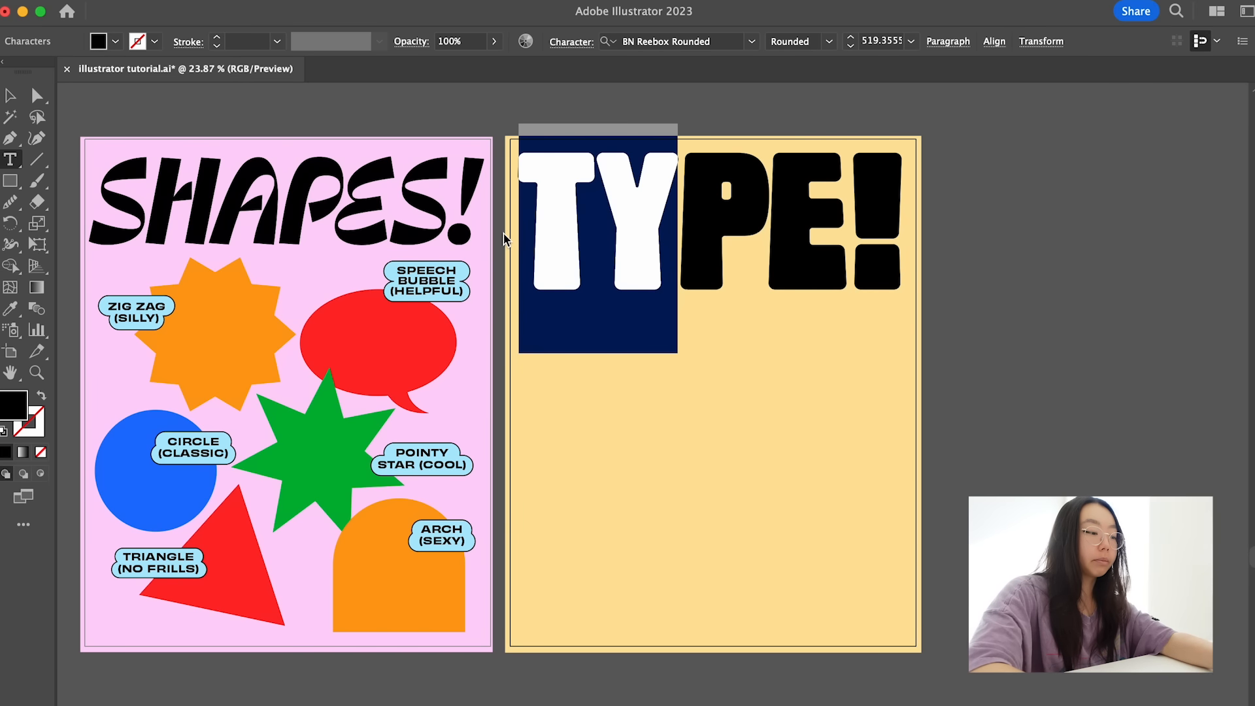
pyautogui.hotkey('alt', 'Left')
pyautogui.hotkey('alt', 'Left')
pyautogui.hotkey('alt', 'Right')
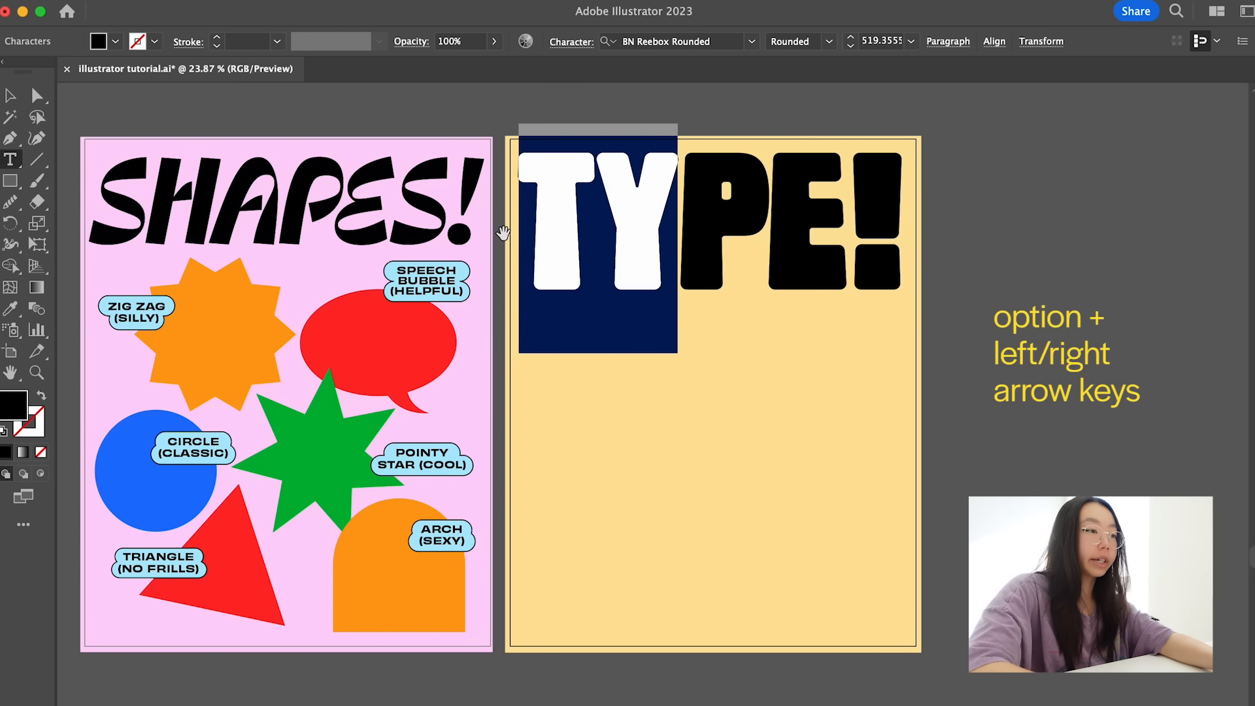
pyautogui.click(749, 221)
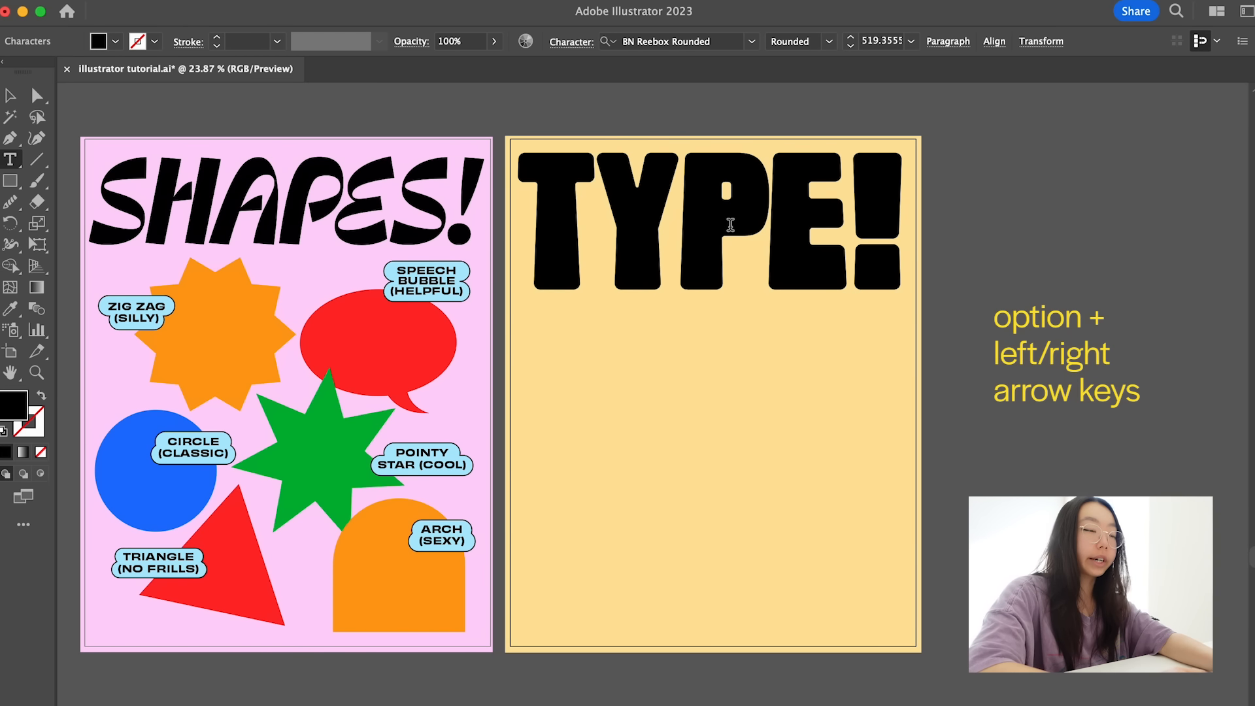
pyautogui.moveTo(728, 219); pyautogui.dragTo(631, 229)
pyautogui.press('Escape')
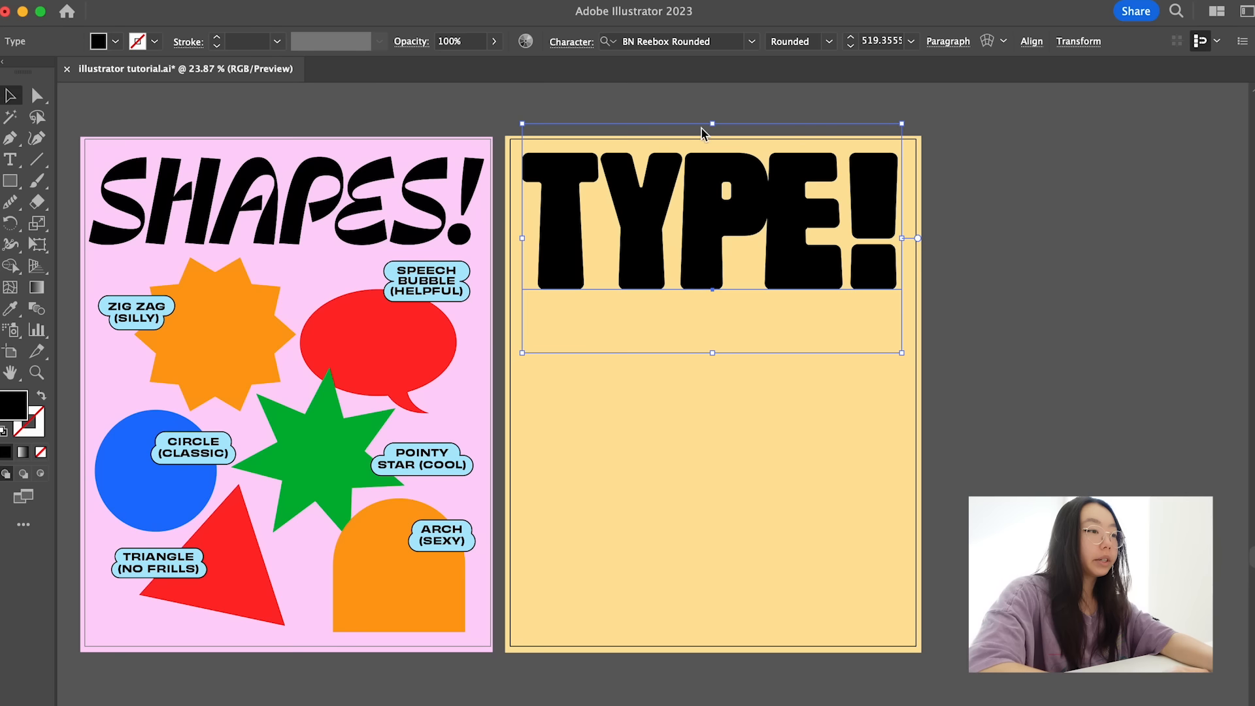
# - Loosen the letter spacing of the P and E in the TYPE! heading slightly
pyautogui.press('t')
pyautogui.moveTo(707, 222); pyautogui.dragTo(828, 215)
pyautogui.hotkey('alt', 'Right')
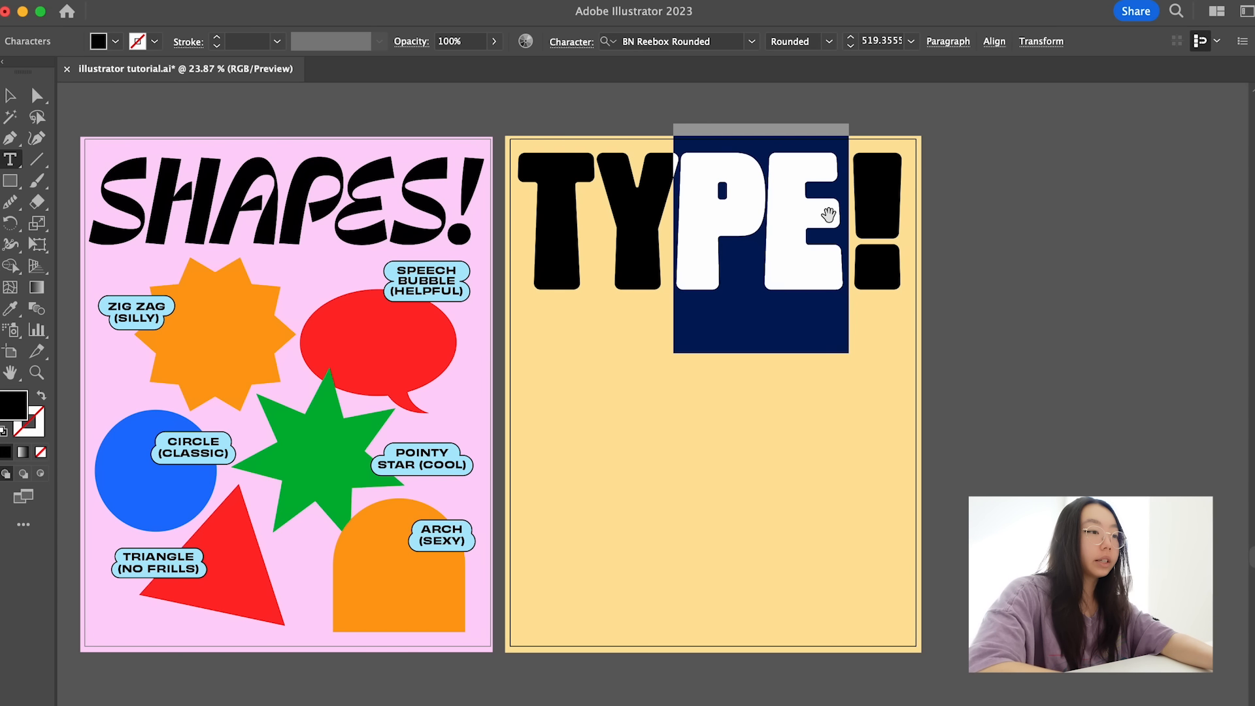
pyautogui.press('Escape')
pyautogui.click(787, 111)
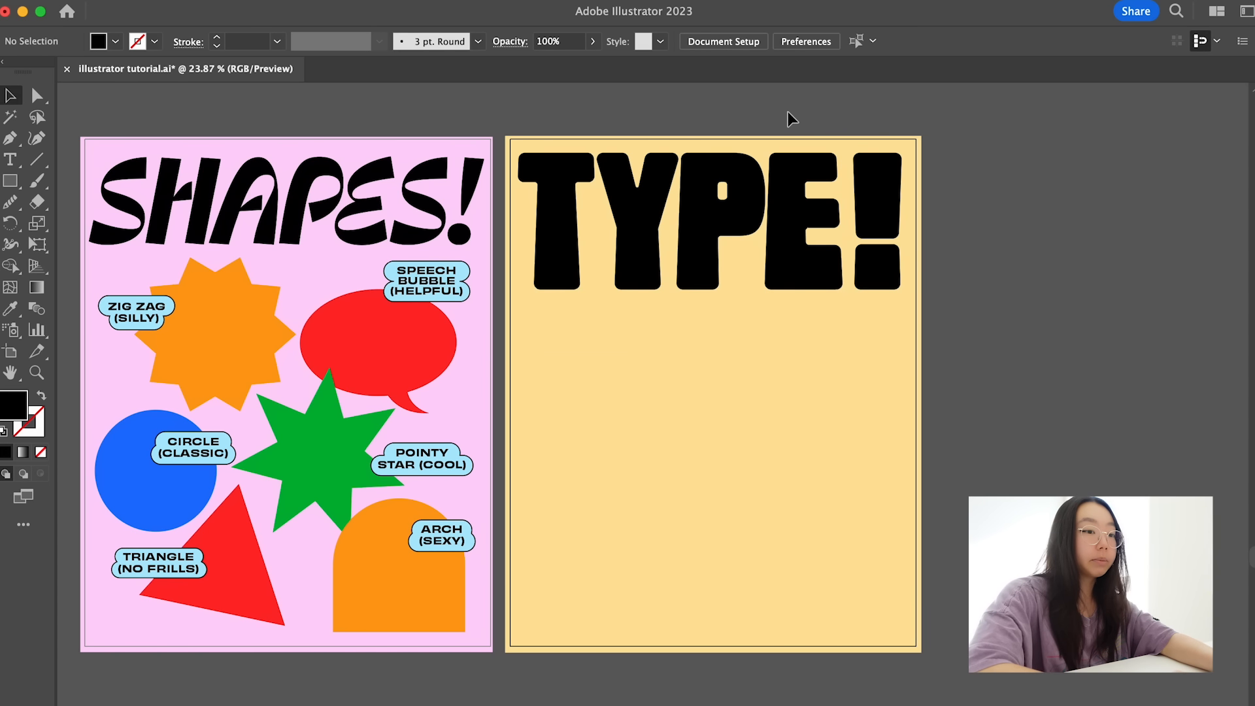
# - Expand the TYPE! heading's object and fill into outlines, and ungroup the resulting letters
pyautogui.click(790, 180)
pyautogui.click(203, 0)
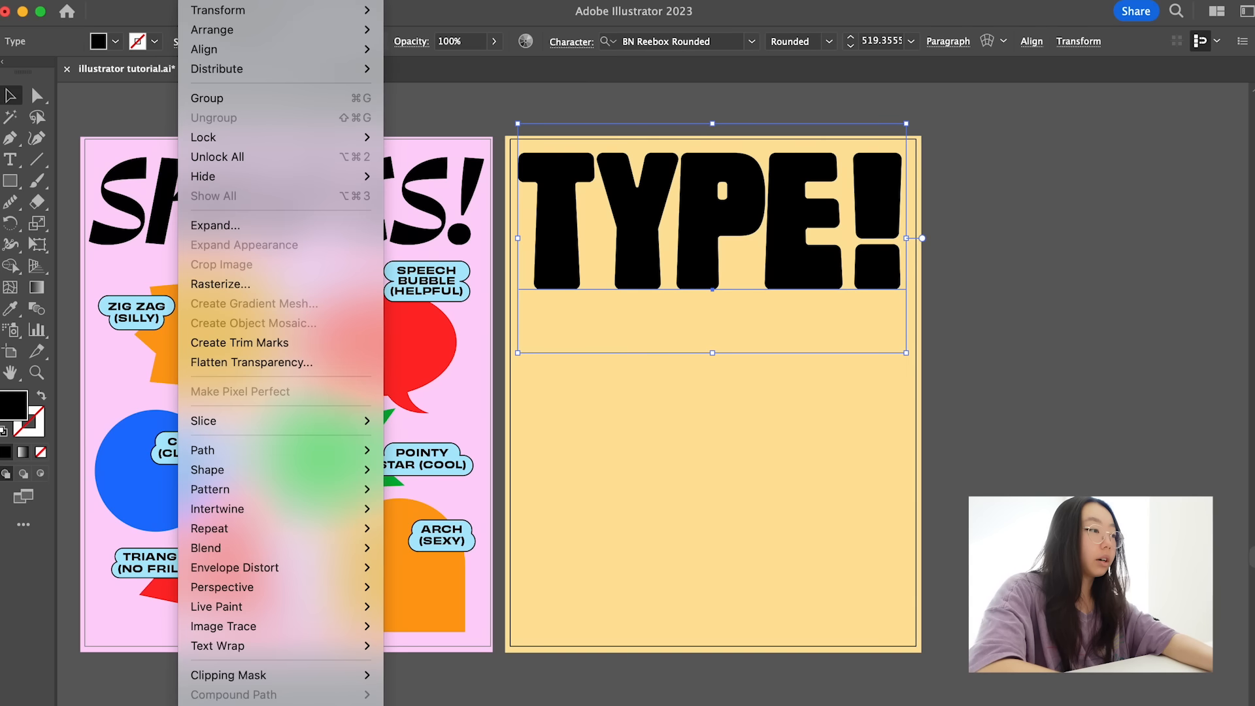
pyautogui.click(236, 224)
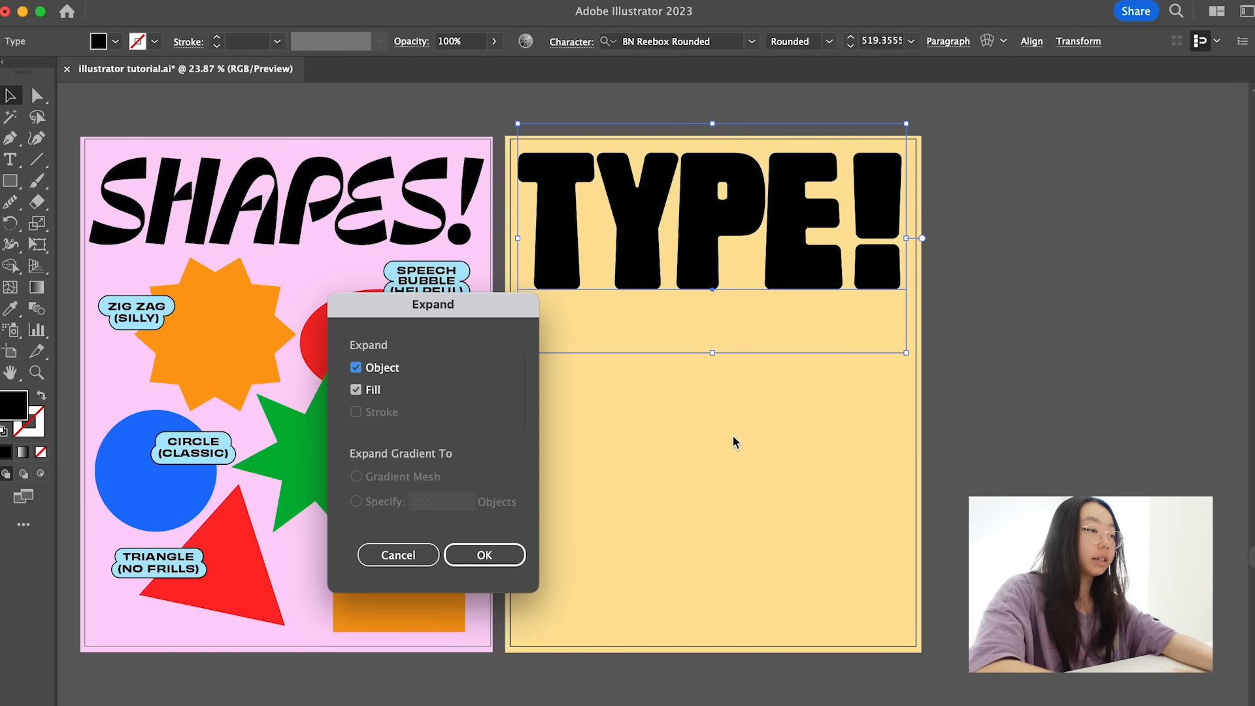
pyautogui.click(518, 554)
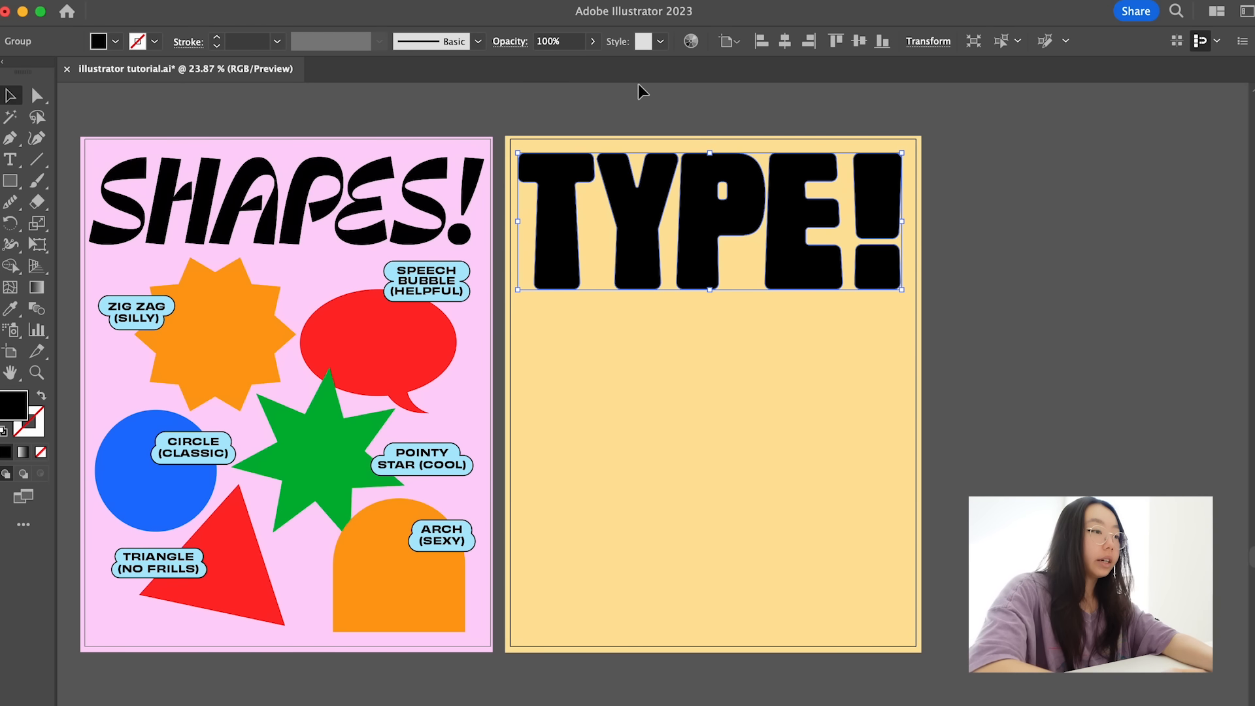
pyautogui.click(190, 0)
pyautogui.click(241, 118)
pyautogui.click(677, 95)
# - Fine-tune the gaps between the individual outlined letters of TYPE! and group them again
pyautogui.click(631, 196)
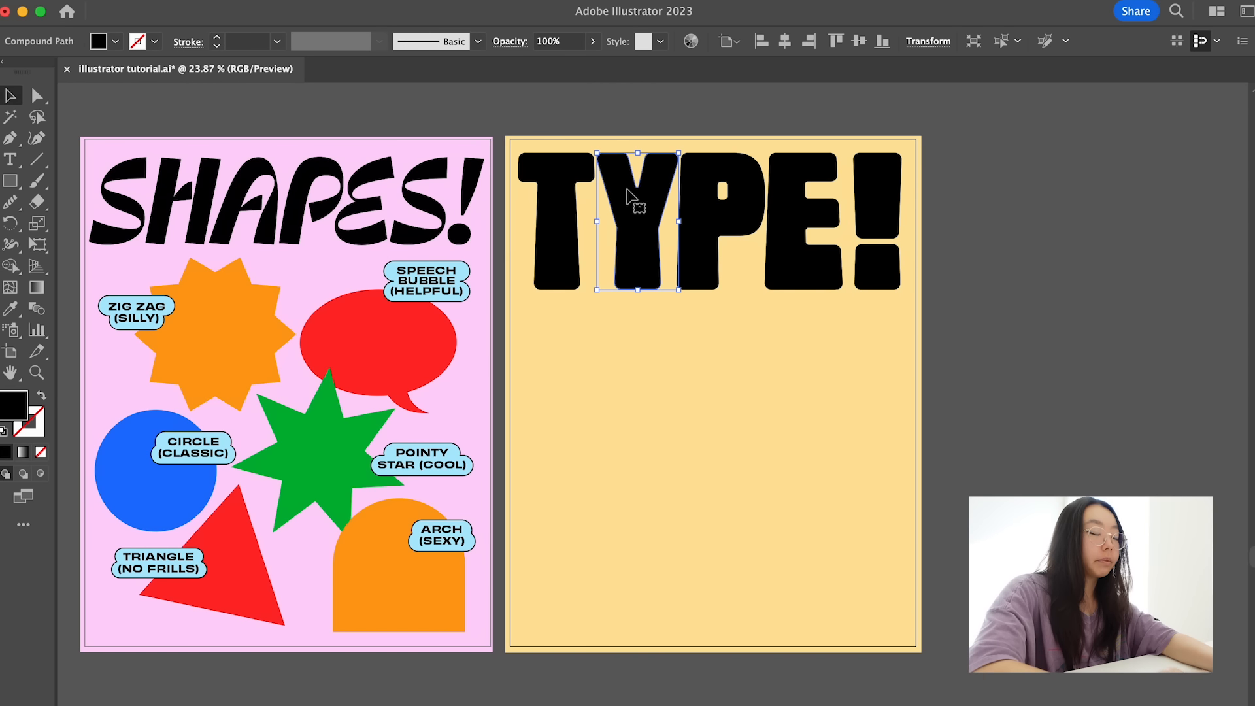
pyautogui.scroll(3, 633, 199)
pyautogui.click(482, 224)
pyautogui.click(651, 252)
pyautogui.click(765, 246)
pyautogui.click(879, 258)
pyautogui.hscroll(3, 870, 260)
pyautogui.hscroll(2, 914, 260)
pyautogui.click(982, 260)
pyautogui.click(792, 298)
pyautogui.scroll(-3, 941, 228)
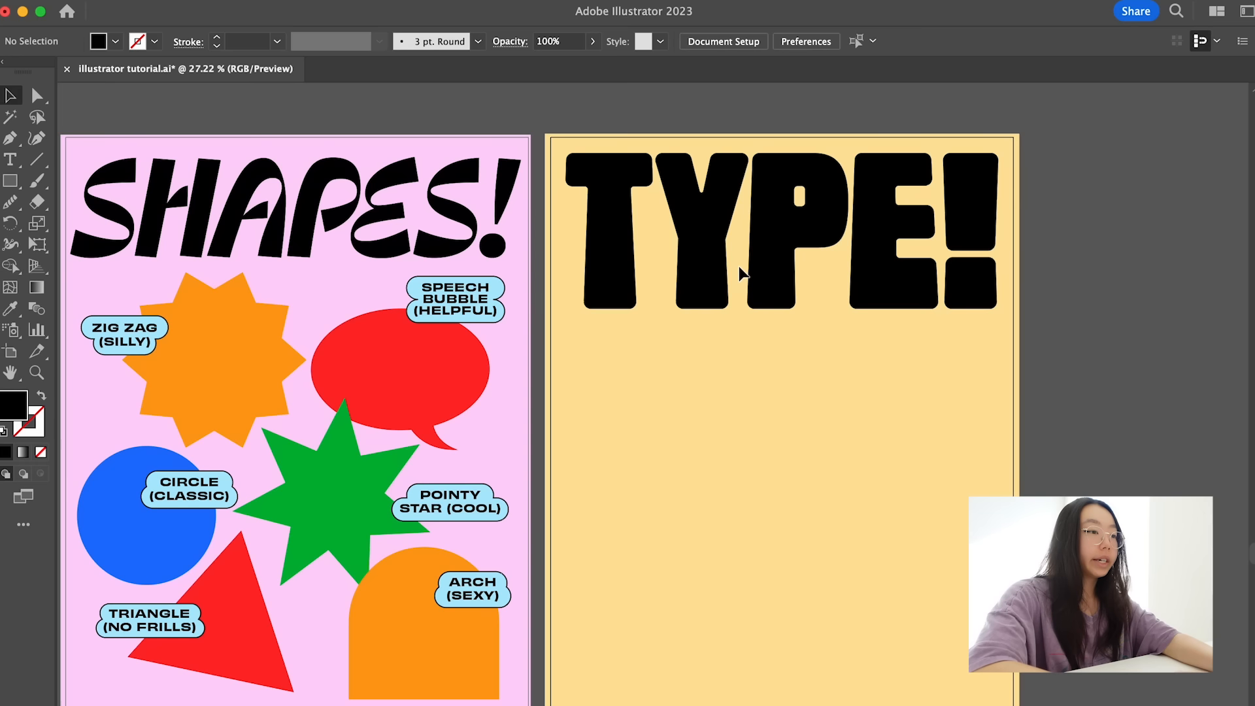
# - Start a previewed Transform effect on the grouped TYPE! letters with 20 copies and a horizontal move of -1 px
pyautogui.click(781, 261)
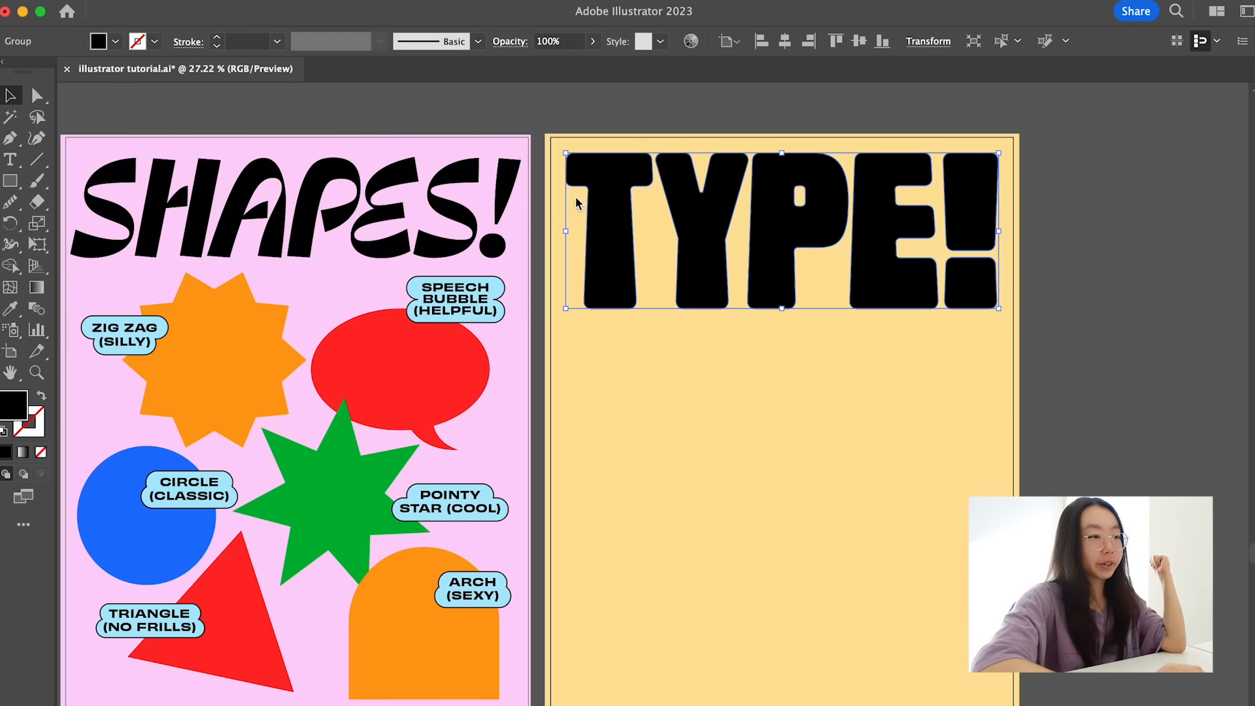
pyautogui.click(201, 0)
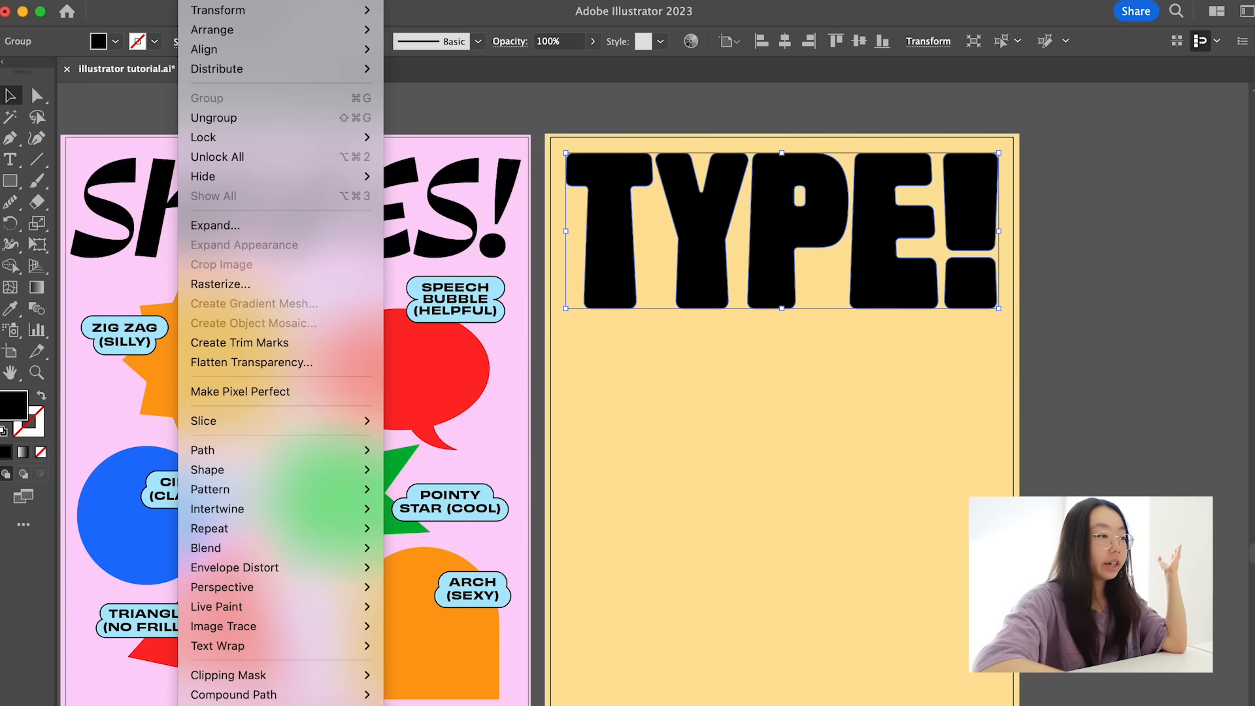
pyautogui.moveTo(346, 0)
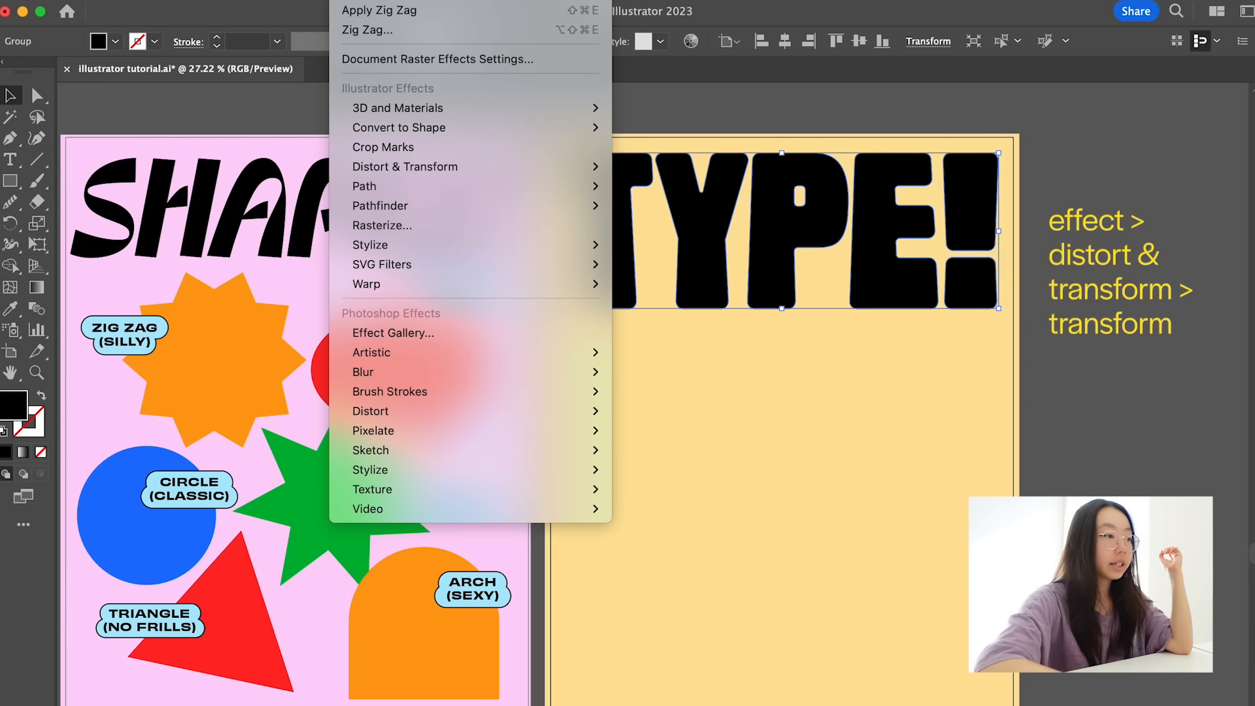
pyautogui.moveTo(415, 168)
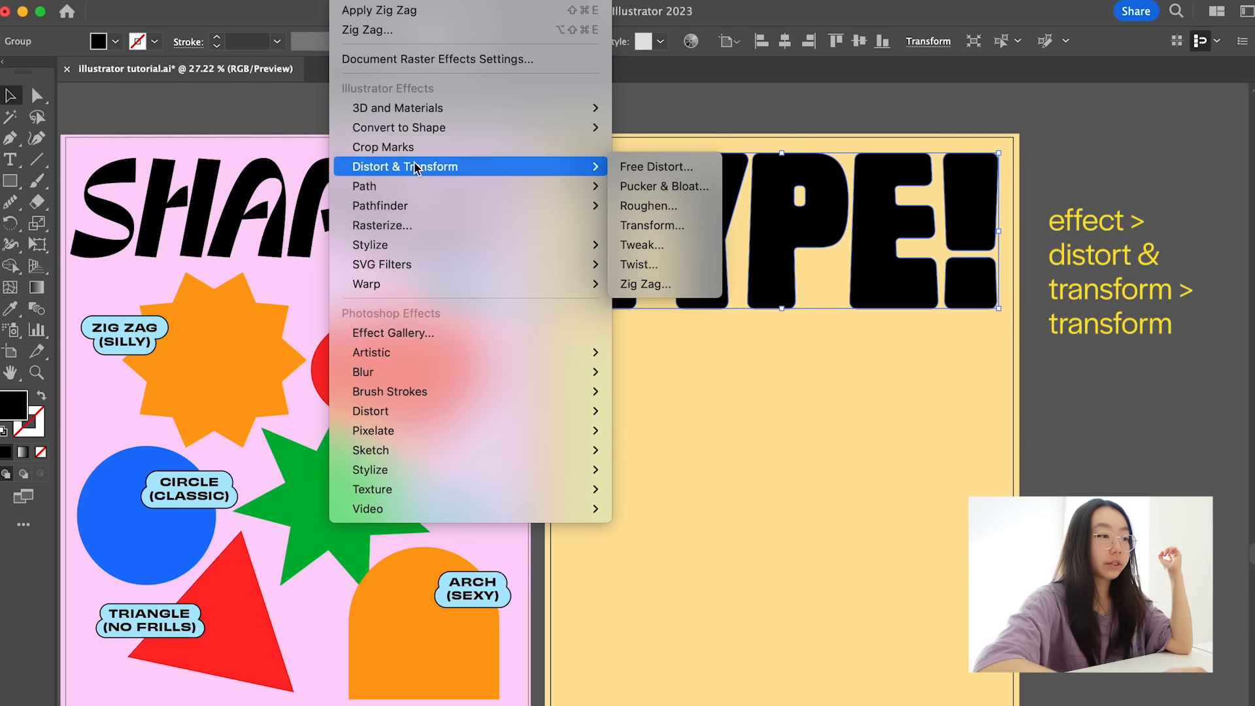
pyautogui.click(665, 226)
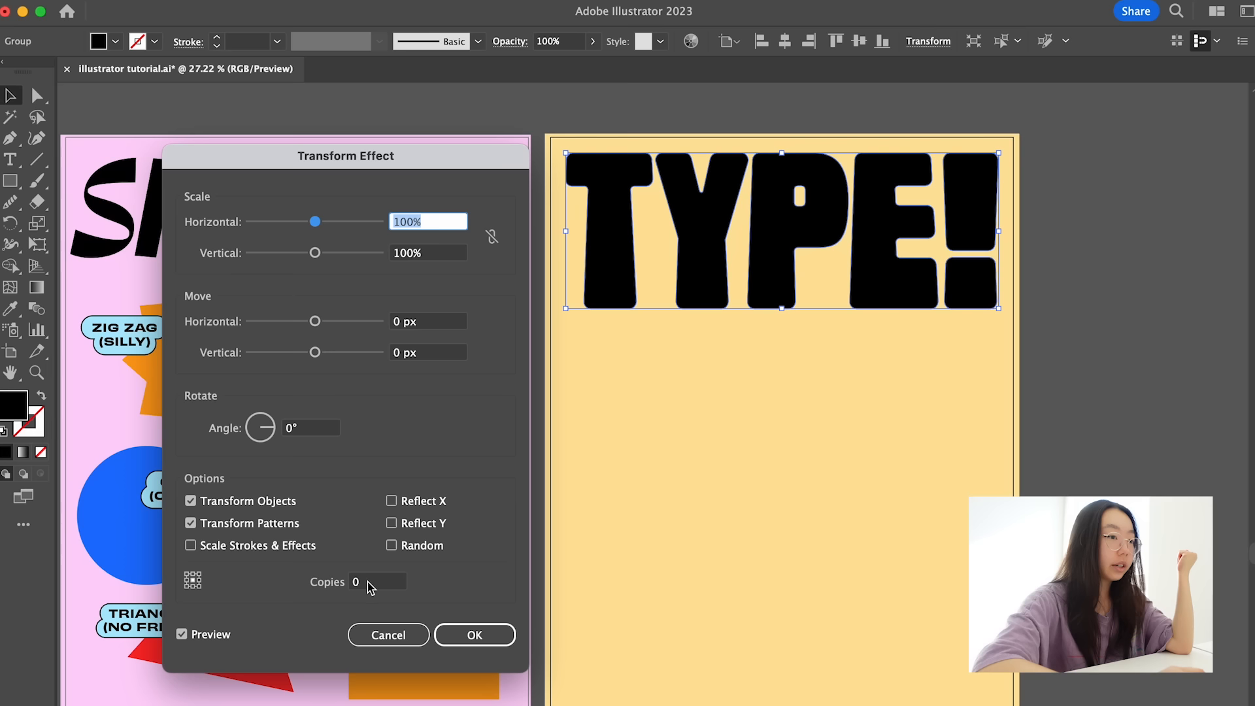
pyautogui.click(377, 583)
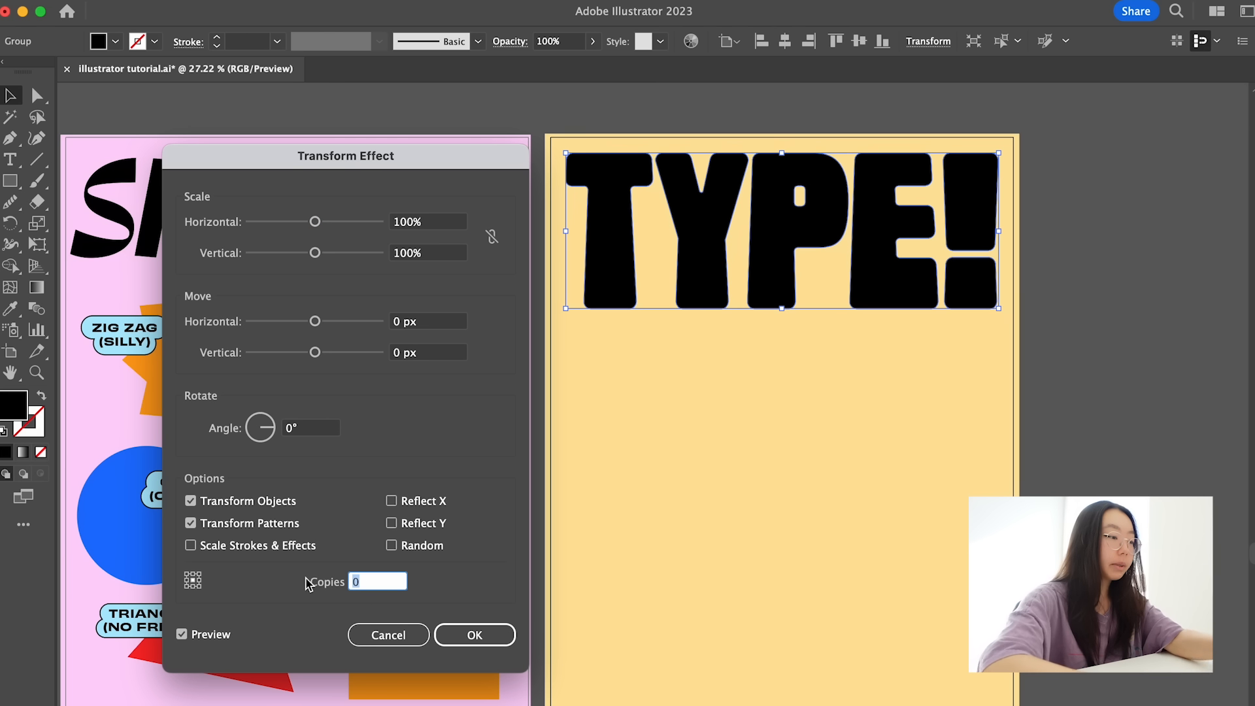
pyautogui.write('20')
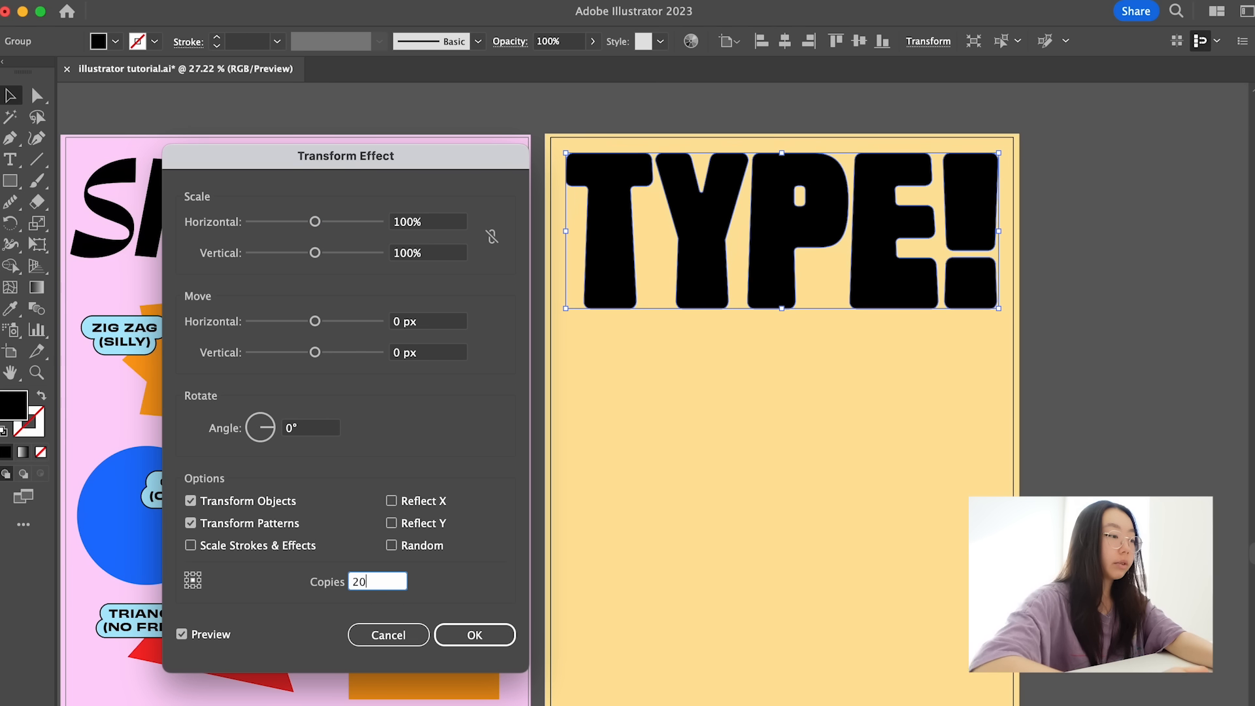
pyautogui.click(182, 634)
pyautogui.moveTo(314, 321); pyautogui.dragTo(318, 327)
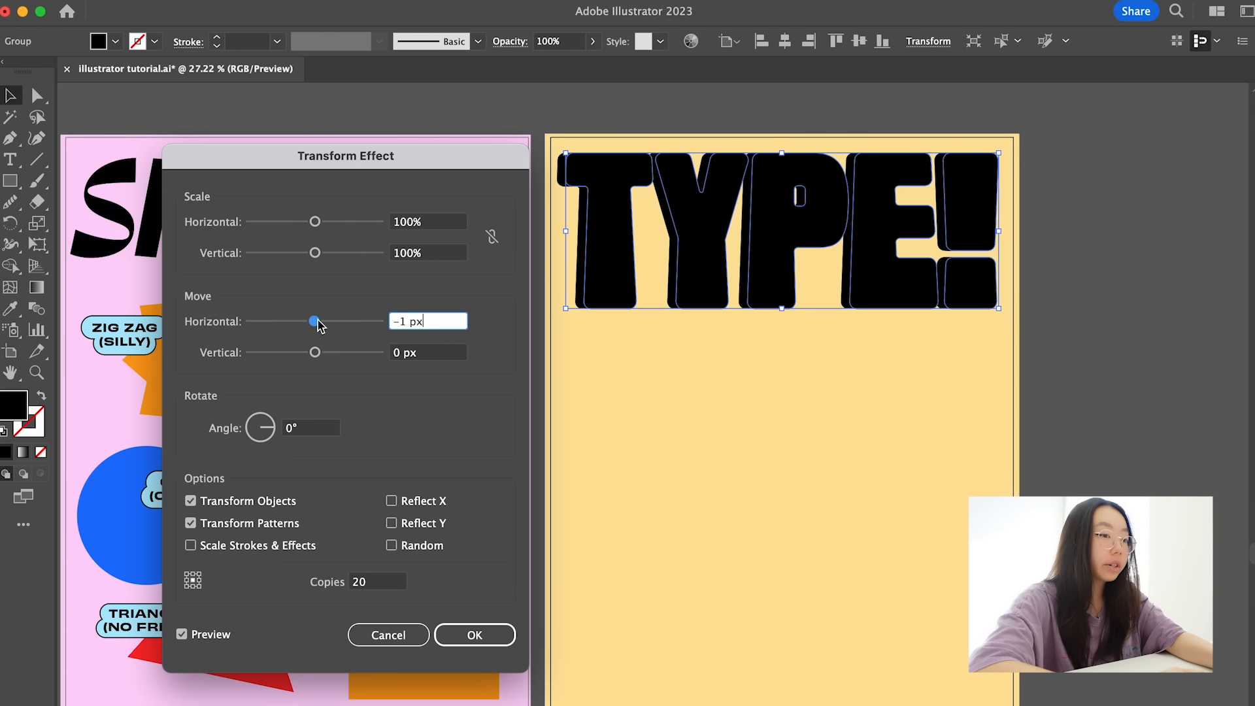
# - Try a vertical move of 2 px for the Transform effect copies, and settle on 1.5 px
pyautogui.moveTo(315, 353); pyautogui.dragTo(314, 354)
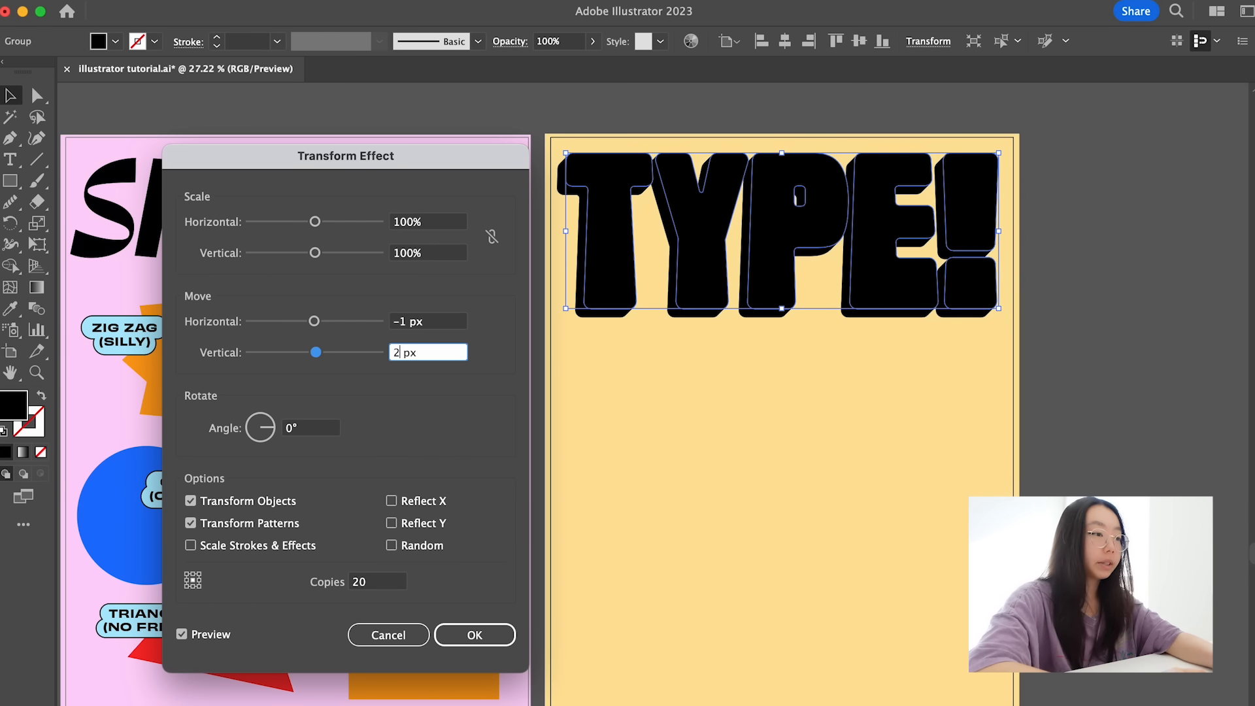
pyautogui.click(441, 326)
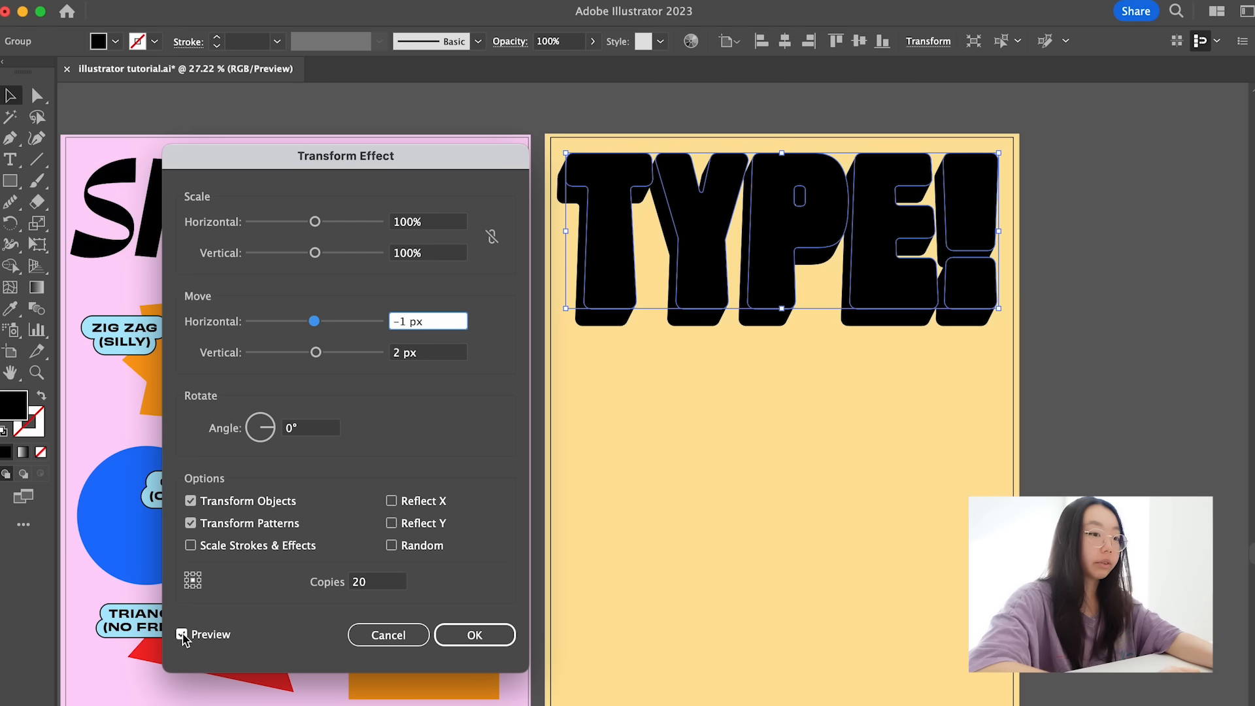
pyautogui.click(403, 356)
pyautogui.press('BackSpace')
pyautogui.write('1.5')
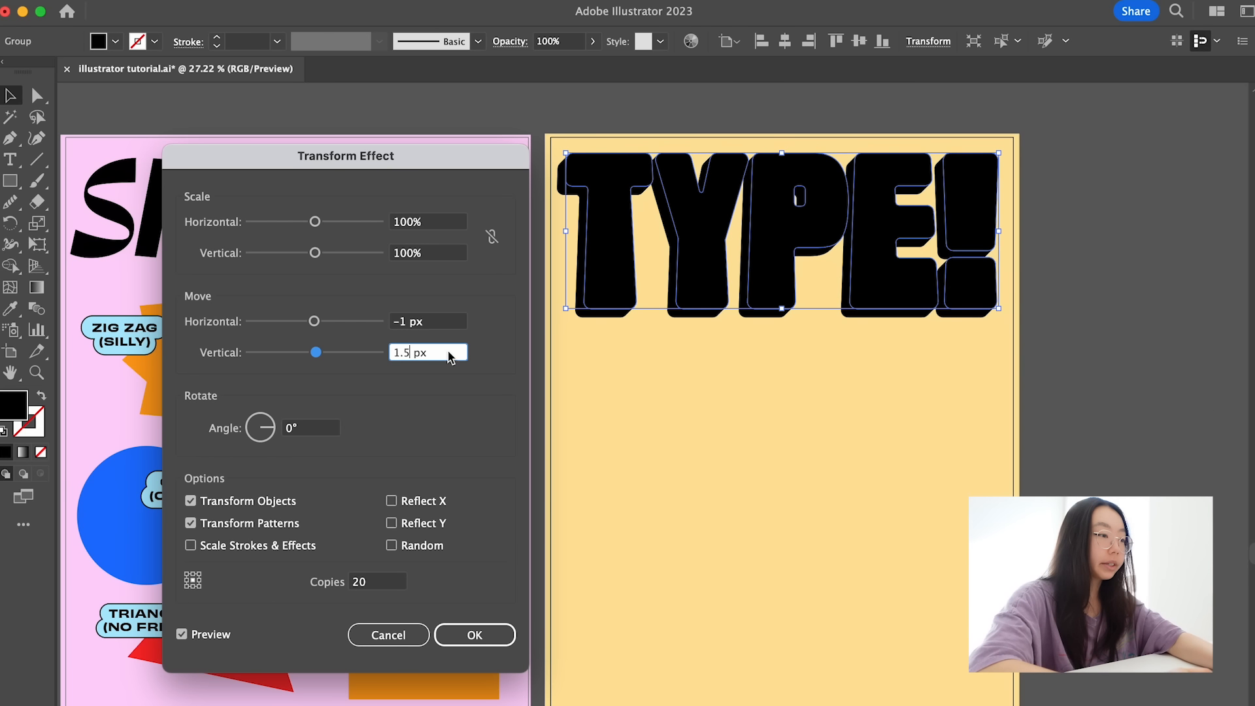
pyautogui.click(444, 323)
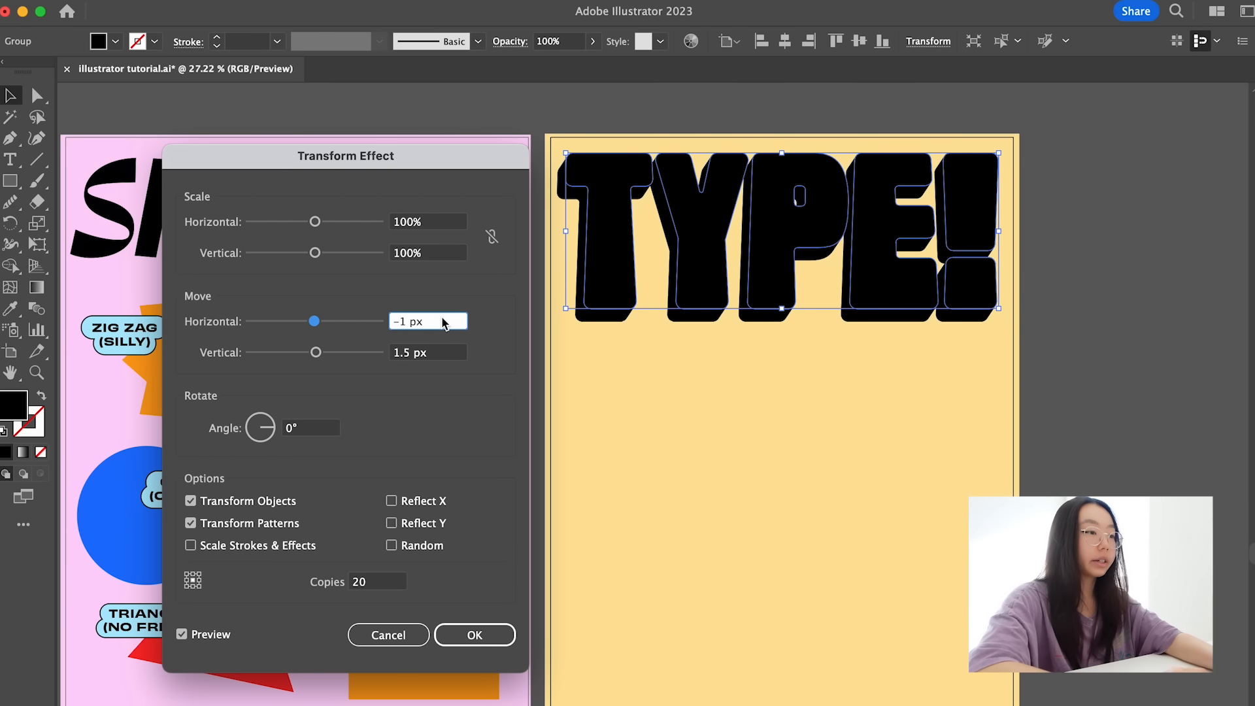
# - Try 30 copies for the extrusion, reduce them to 25, and apply the Transform effect to TYPE!
pyautogui.click(347, 586)
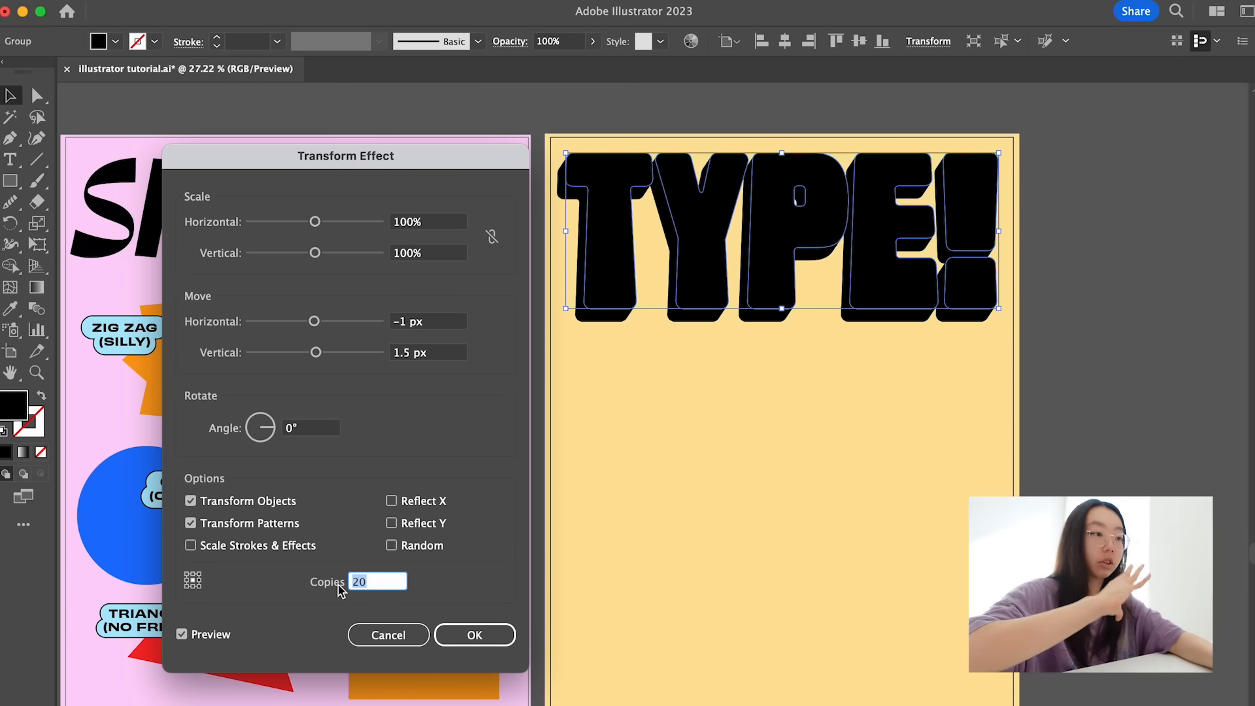
pyautogui.write('3')
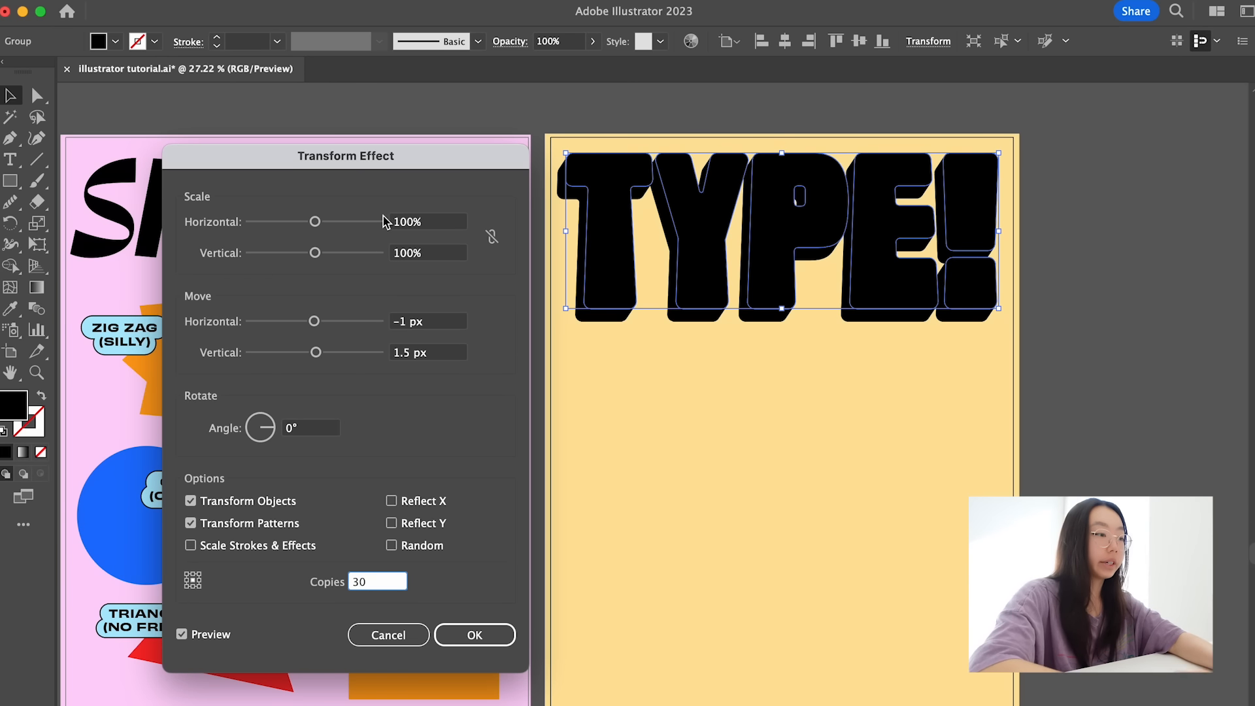
pyautogui.click(441, 355)
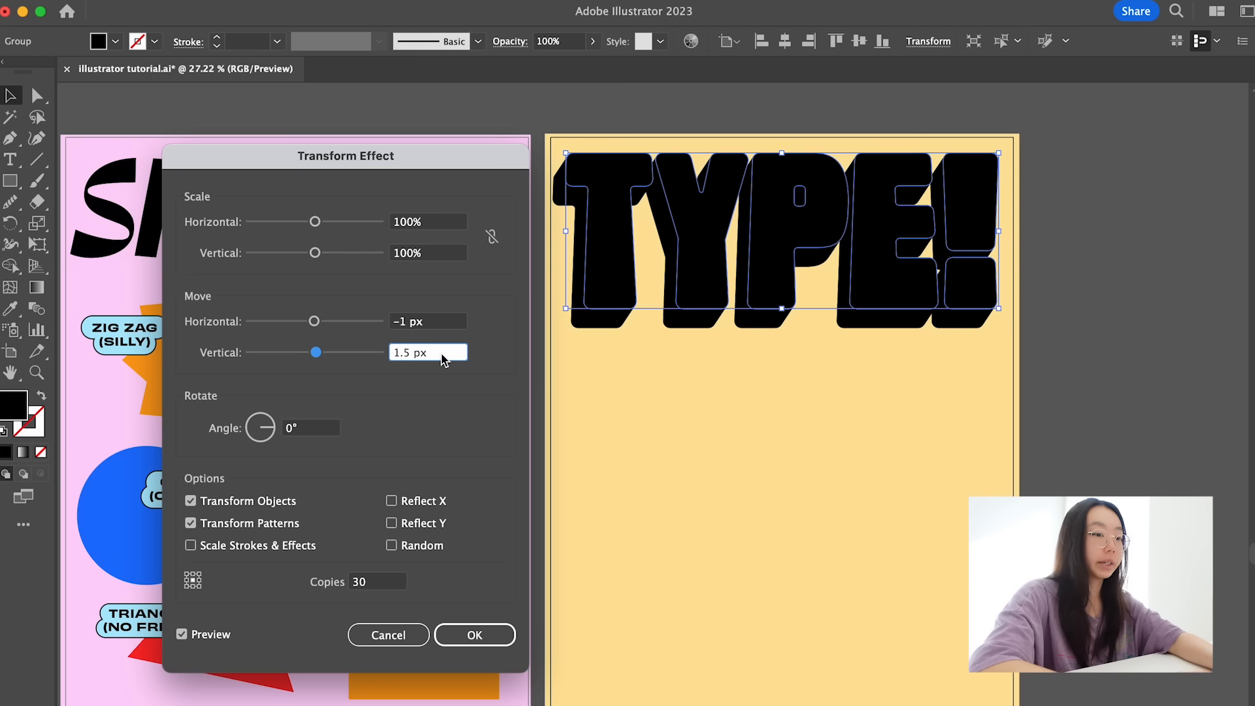
pyautogui.click(390, 587)
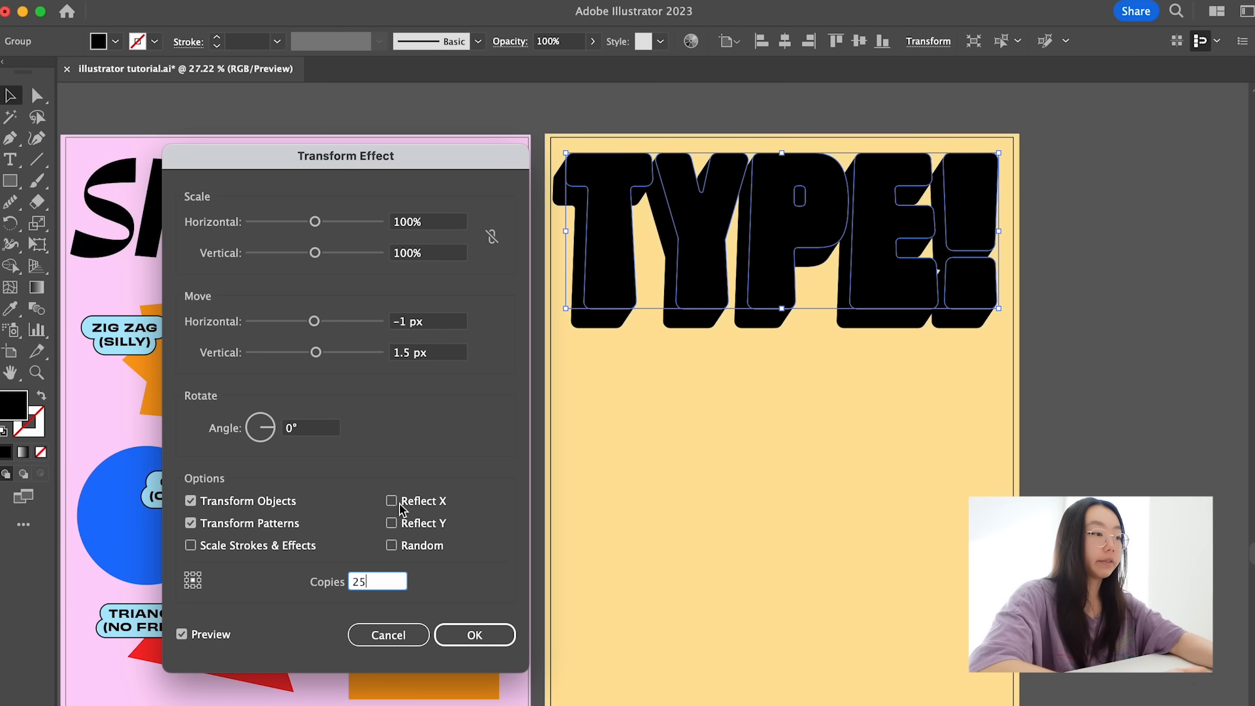
pyautogui.click(444, 356)
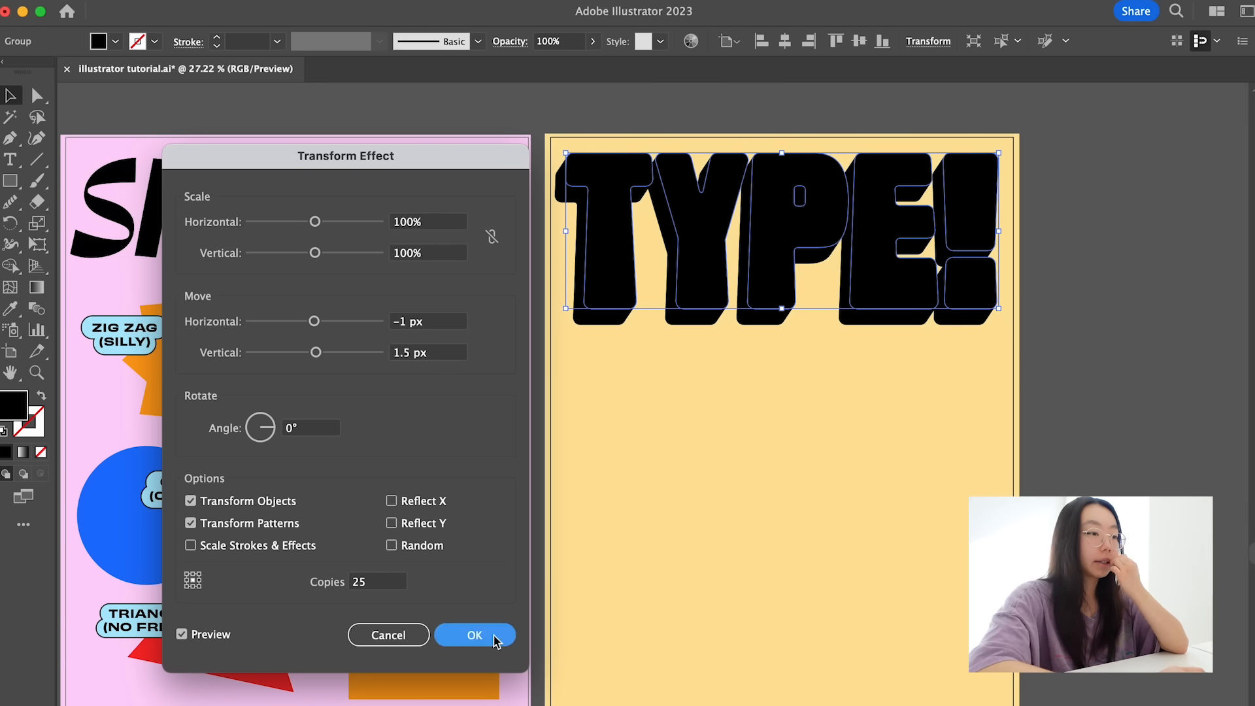
pyautogui.click(502, 632)
pyautogui.click(989, 120)
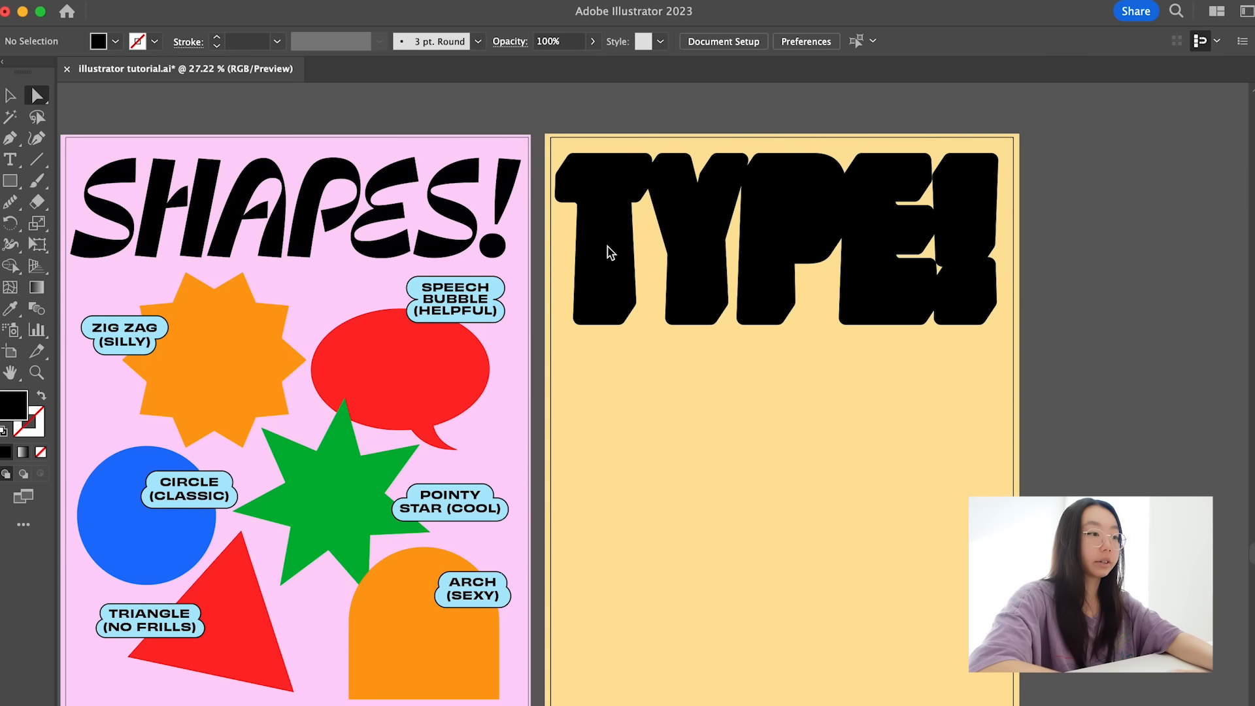
# - Expand the appearance of the extruded TYPE! heading so its stacked copies become editable shapes
pyautogui.hscroll(2, 746, 136)
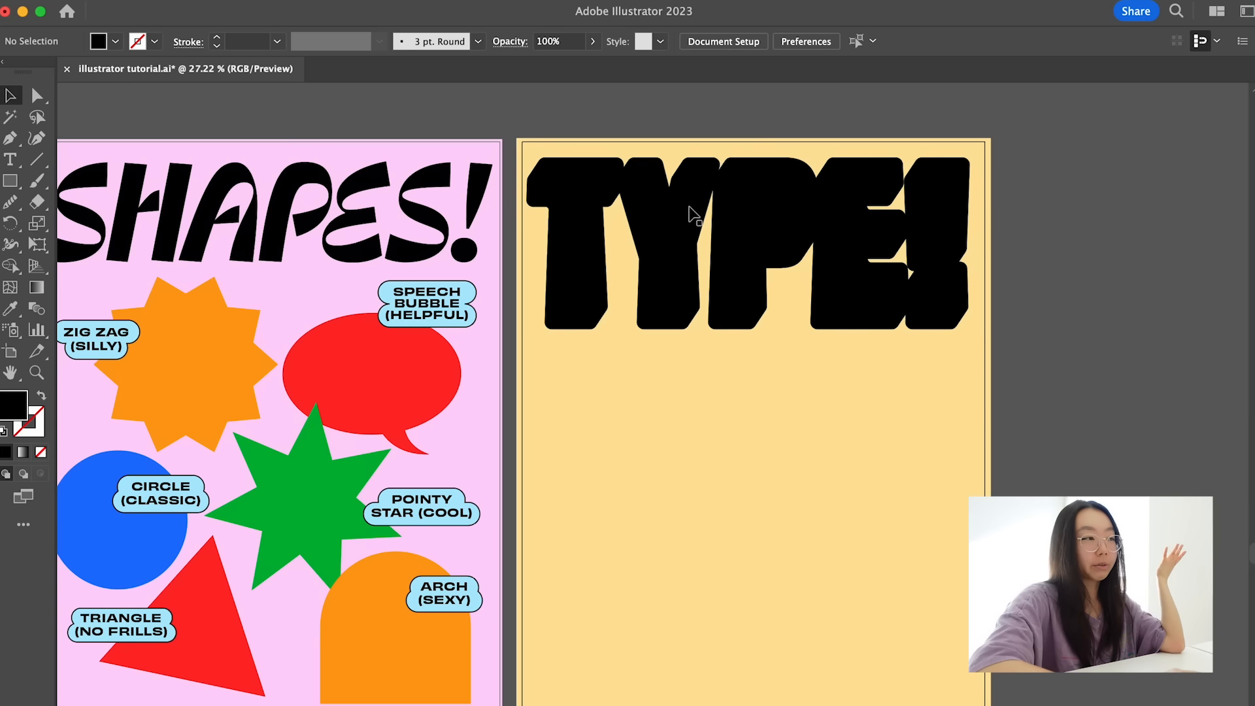
pyautogui.click(672, 237)
pyautogui.click(208, 1)
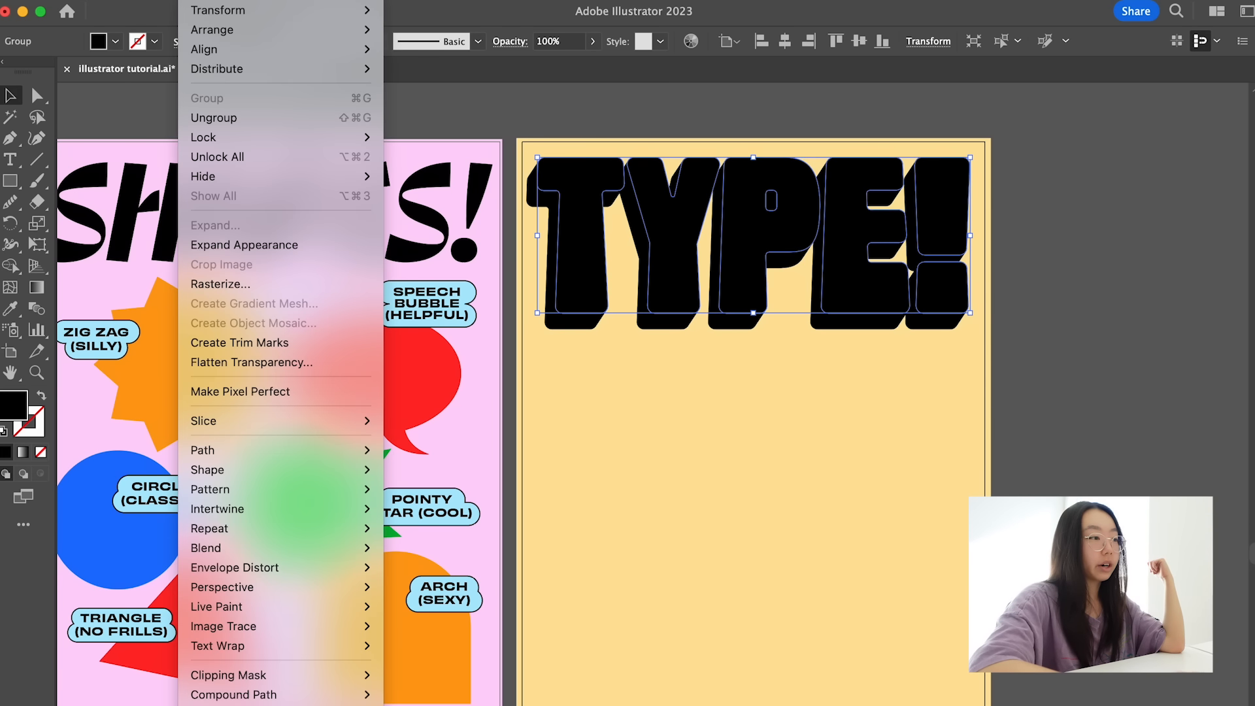
pyautogui.click(216, 245)
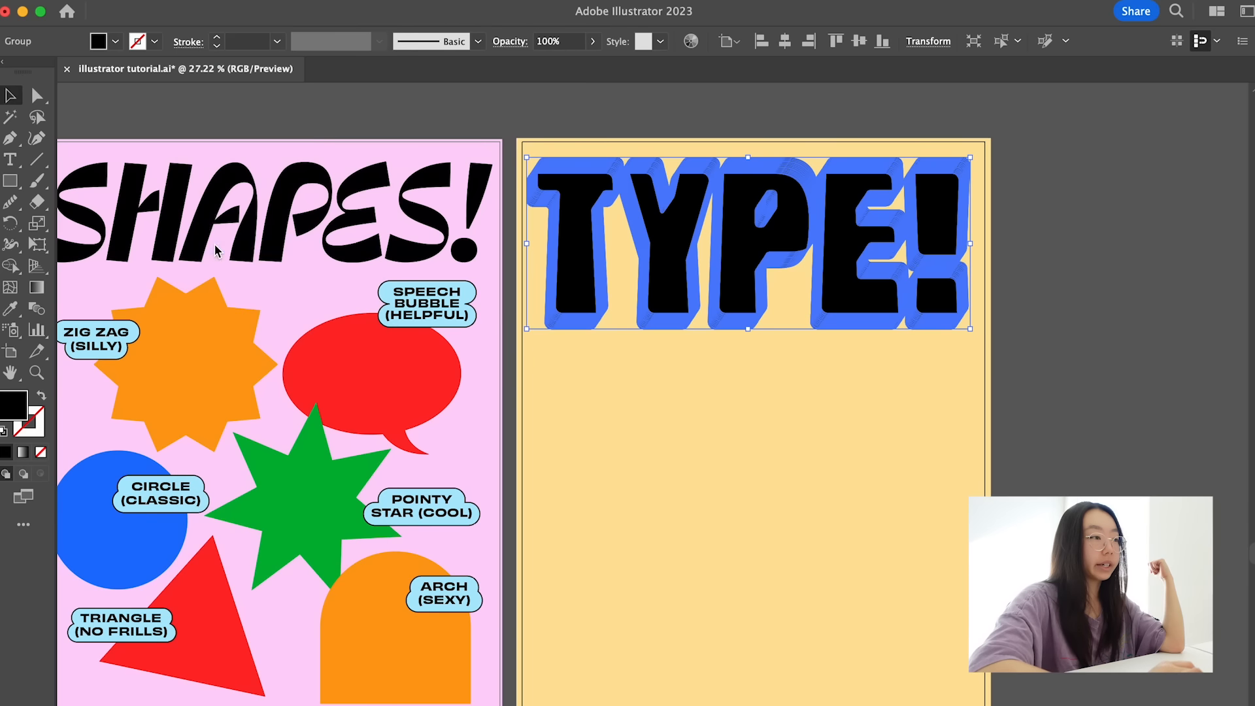
pyautogui.click(573, 117)
# - Fill the front face of the T with the pointy star's green, and select the front face of the Y
pyautogui.press('a')
pyautogui.click(578, 182)
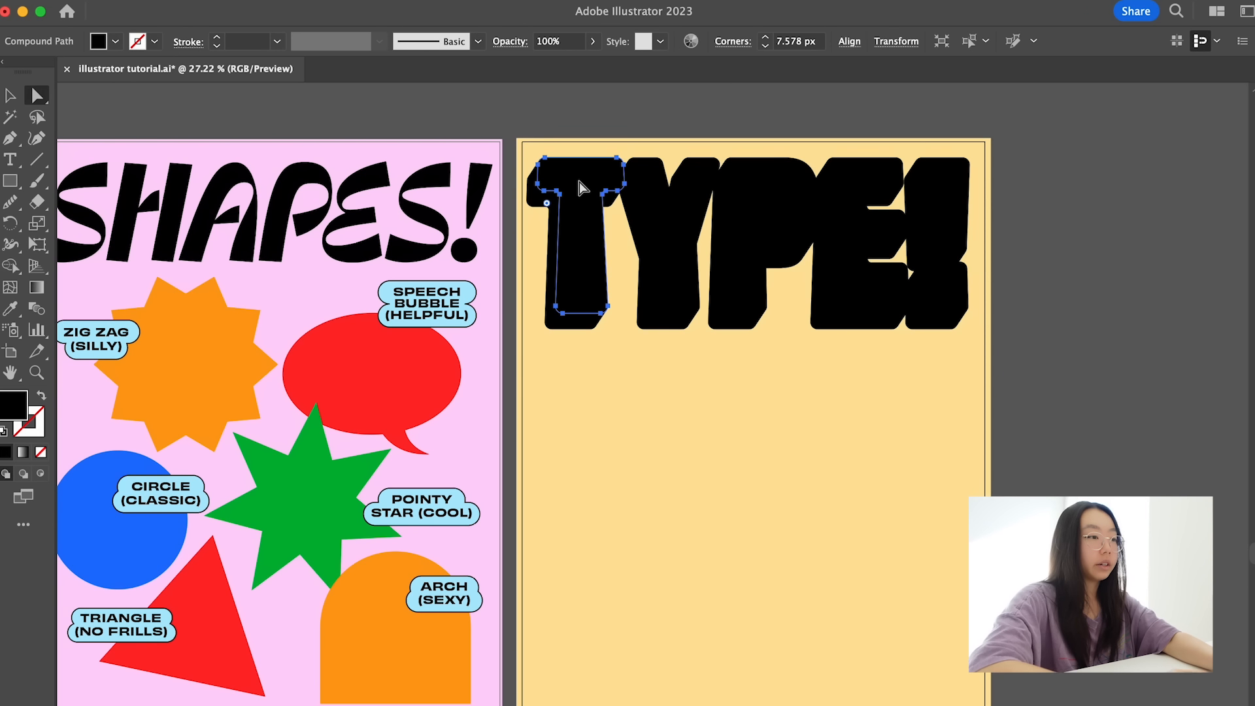
pyautogui.press('i')
pyautogui.click(291, 521)
pyautogui.press('a')
pyautogui.click(719, 433)
pyautogui.click(582, 261)
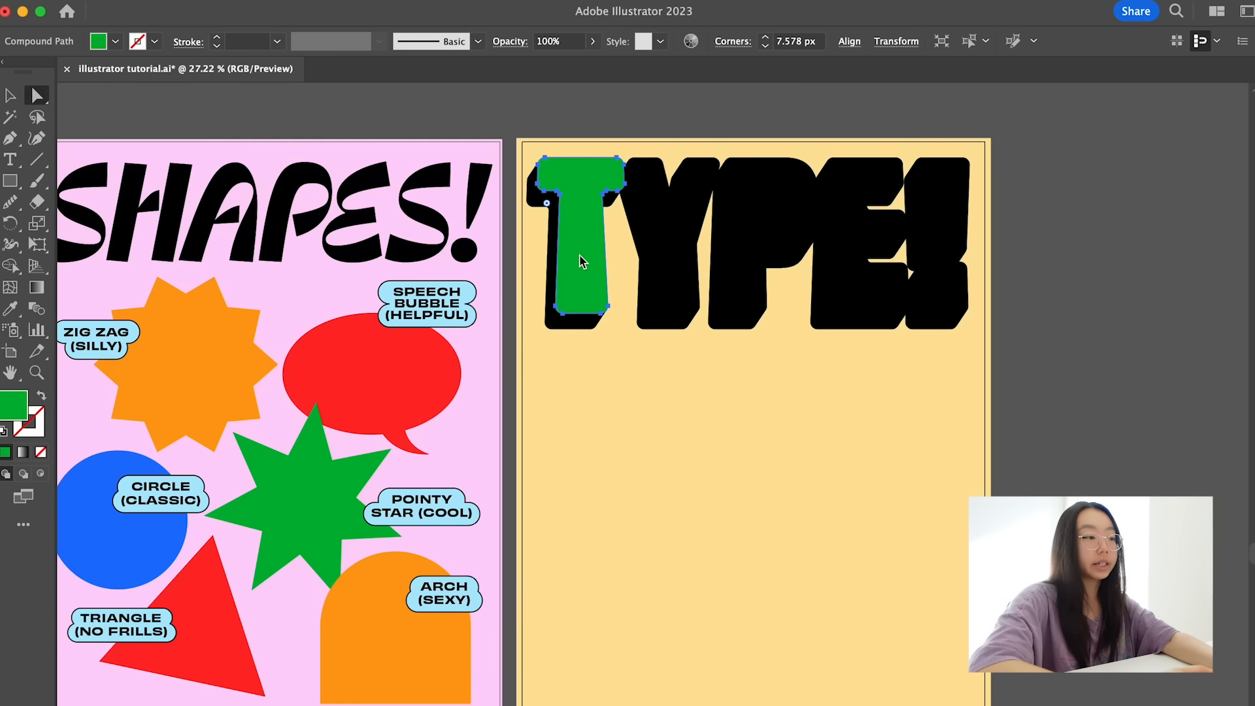
pyautogui.click(667, 234)
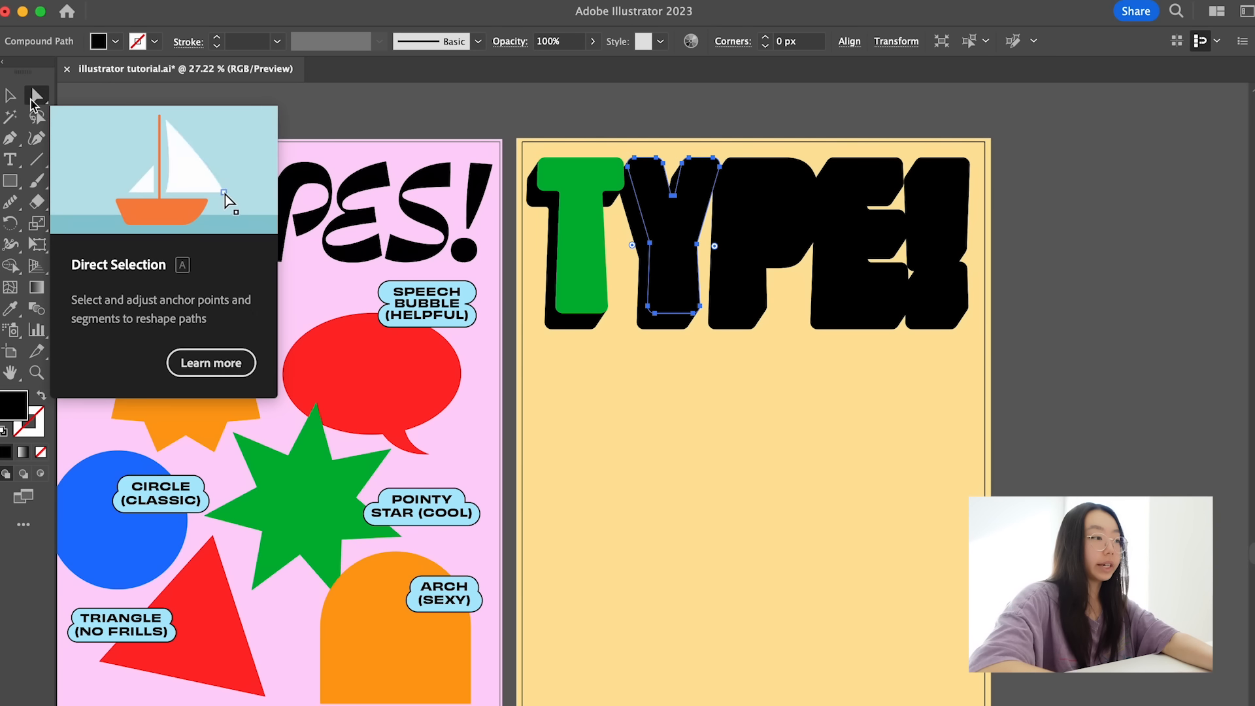
# - Fill the front faces of the Y and the P in the heading with the pointy star's green
pyautogui.press('i')
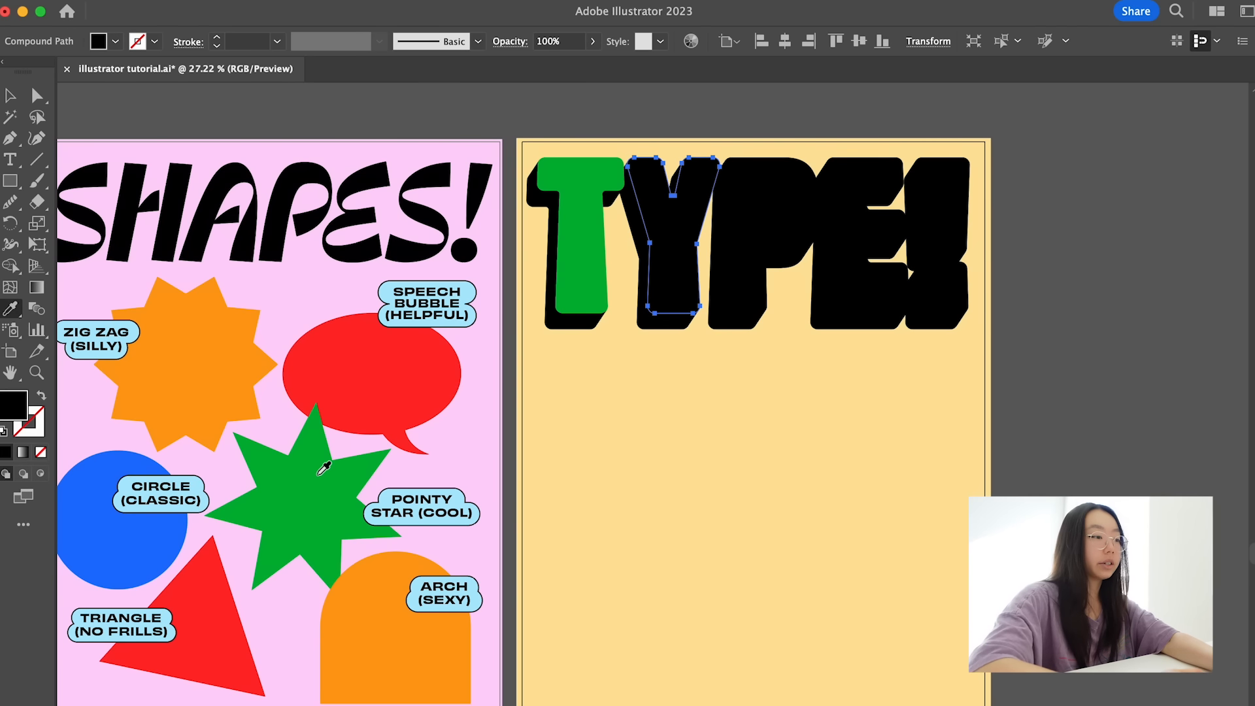
pyautogui.click(324, 468)
pyautogui.press('a')
pyautogui.click(750, 235)
pyautogui.click(672, 225)
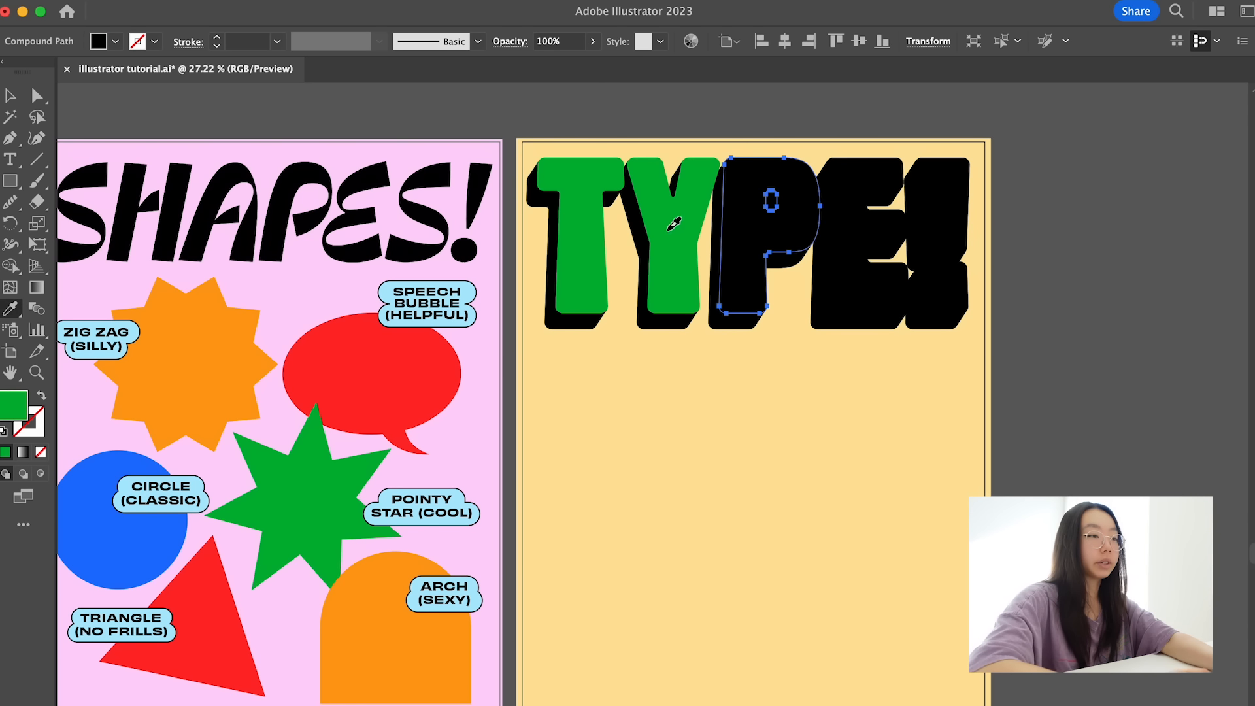
# - Fill the front faces of the E and the exclamation mark with the same green as the other letters
pyautogui.press('a')
pyautogui.click(841, 229)
pyautogui.press('i')
pyautogui.click(746, 235)
pyautogui.press('a')
pyautogui.click(952, 200)
pyautogui.press('i')
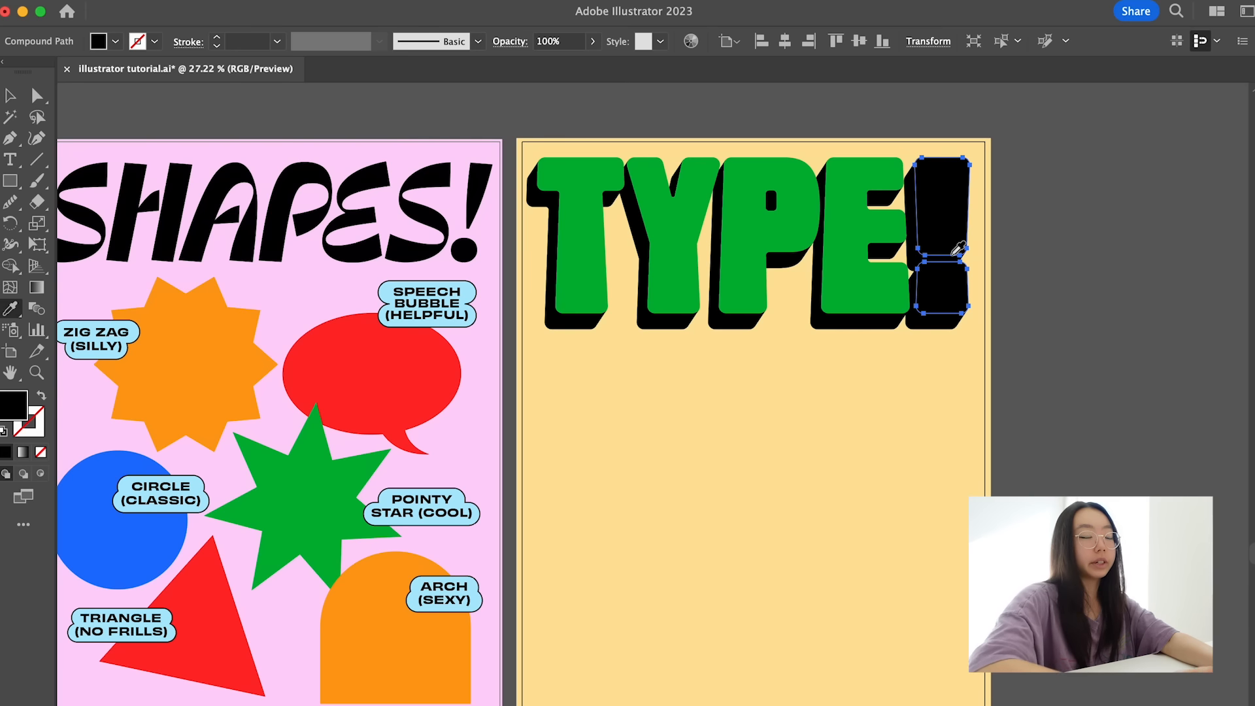
pyautogui.click(847, 285)
pyautogui.press('a')
pyautogui.click(1039, 172)
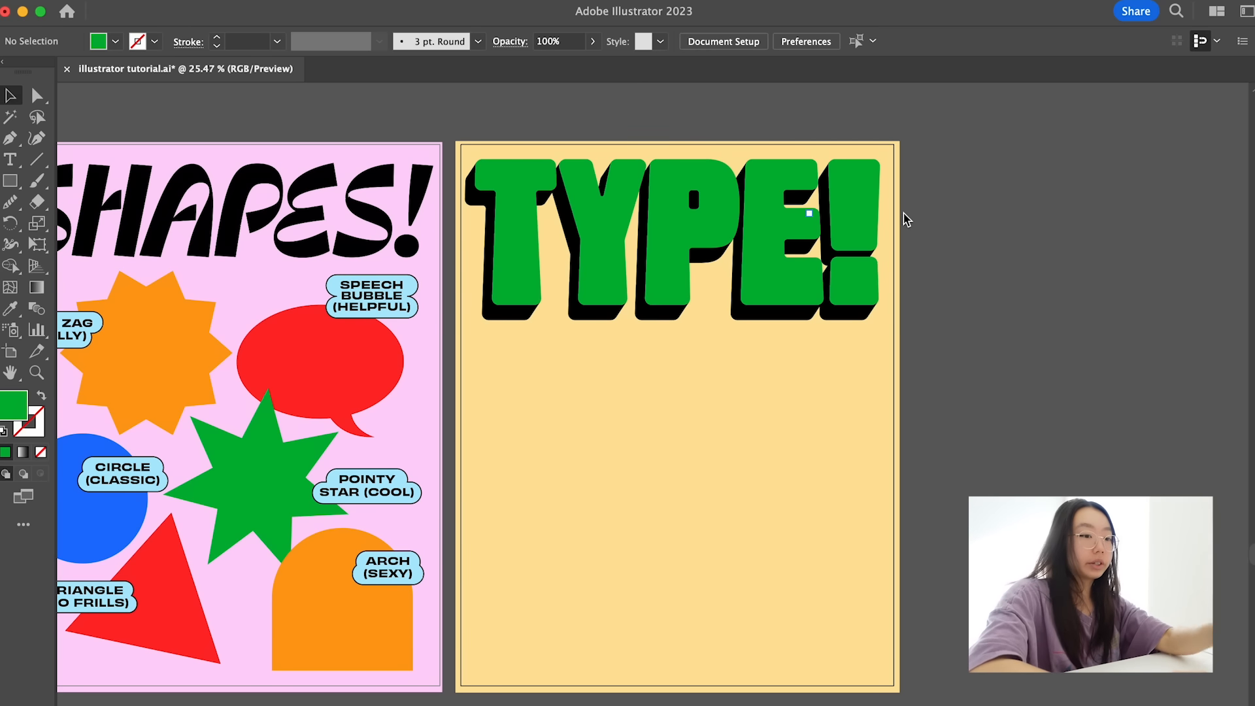
# - Add a separate black letter i at about 313 pt below the heading's T on the yellow poster
pyautogui.press('t')
pyautogui.click(554, 415)
pyautogui.press('BackSpace')
pyautogui.press('Escape')
pyautogui.moveTo(590, 418); pyautogui.dragTo(560, 499)
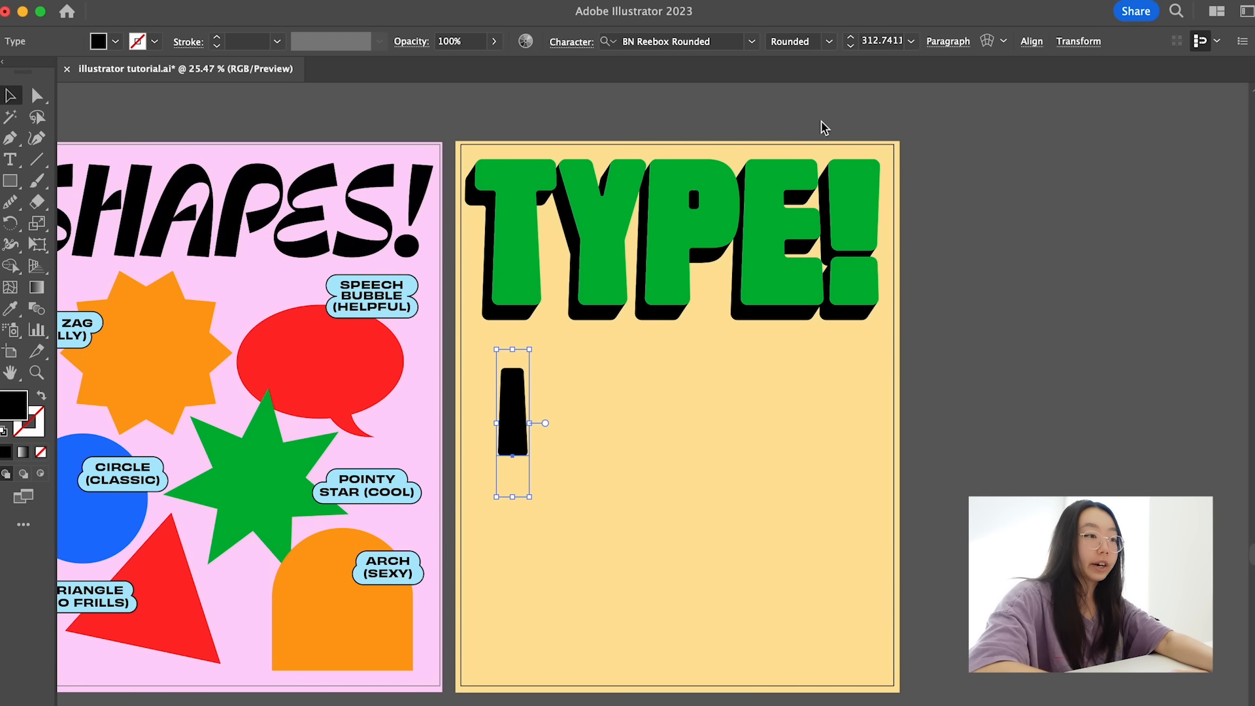
# - Set the i's font to Ohno Blazeface 14 Point Italic and adjust its size to about 337 pt
pyautogui.click(743, 45)
pyautogui.write('ohno')
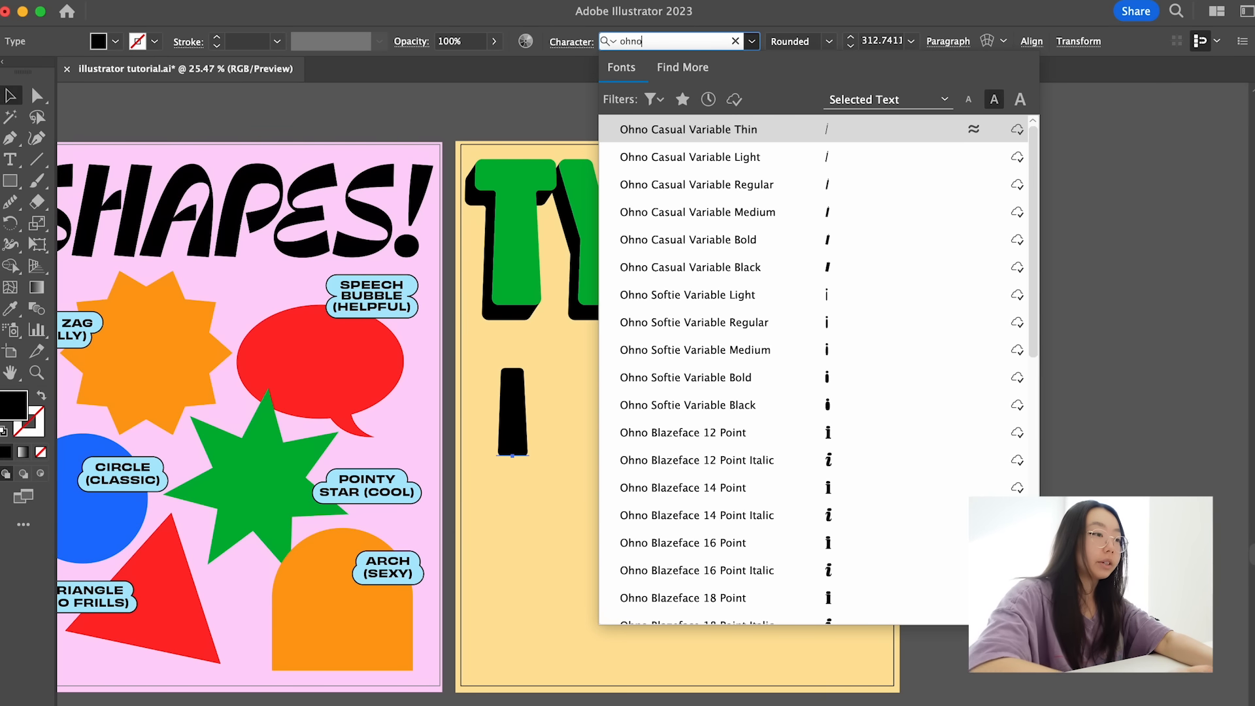
pyautogui.scroll(-2, 725, 275)
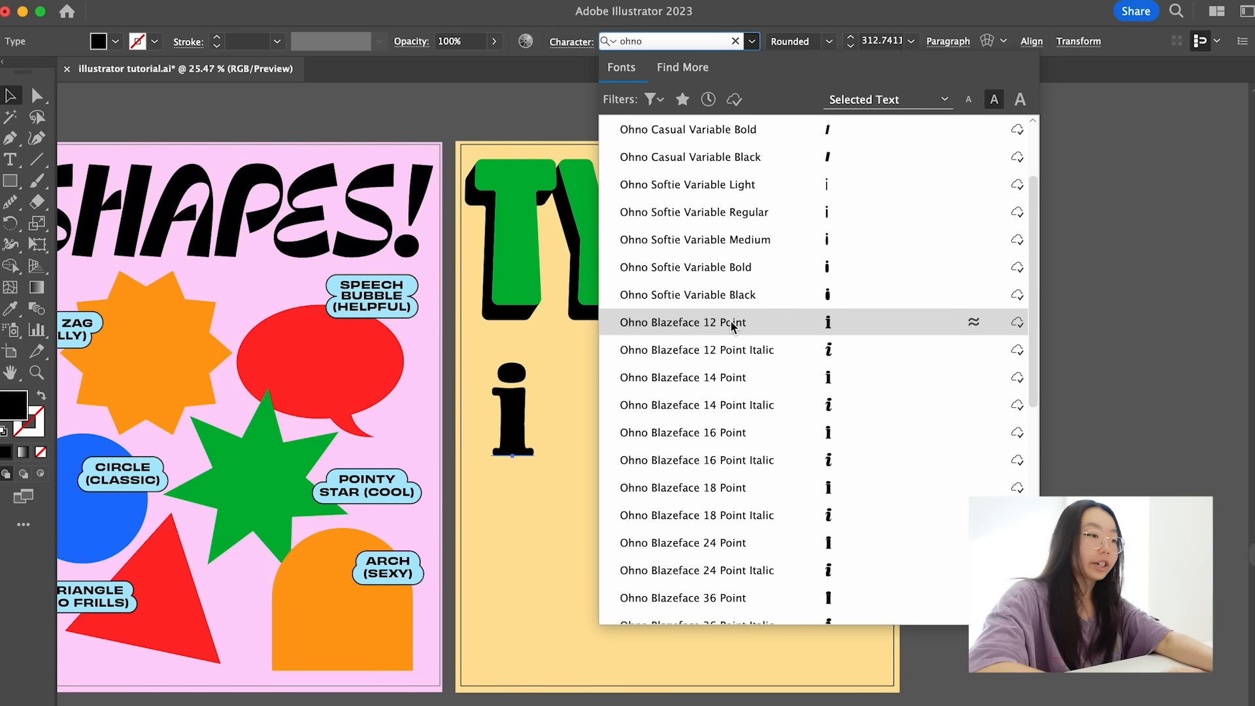
pyautogui.click(722, 401)
pyautogui.click(593, 437)
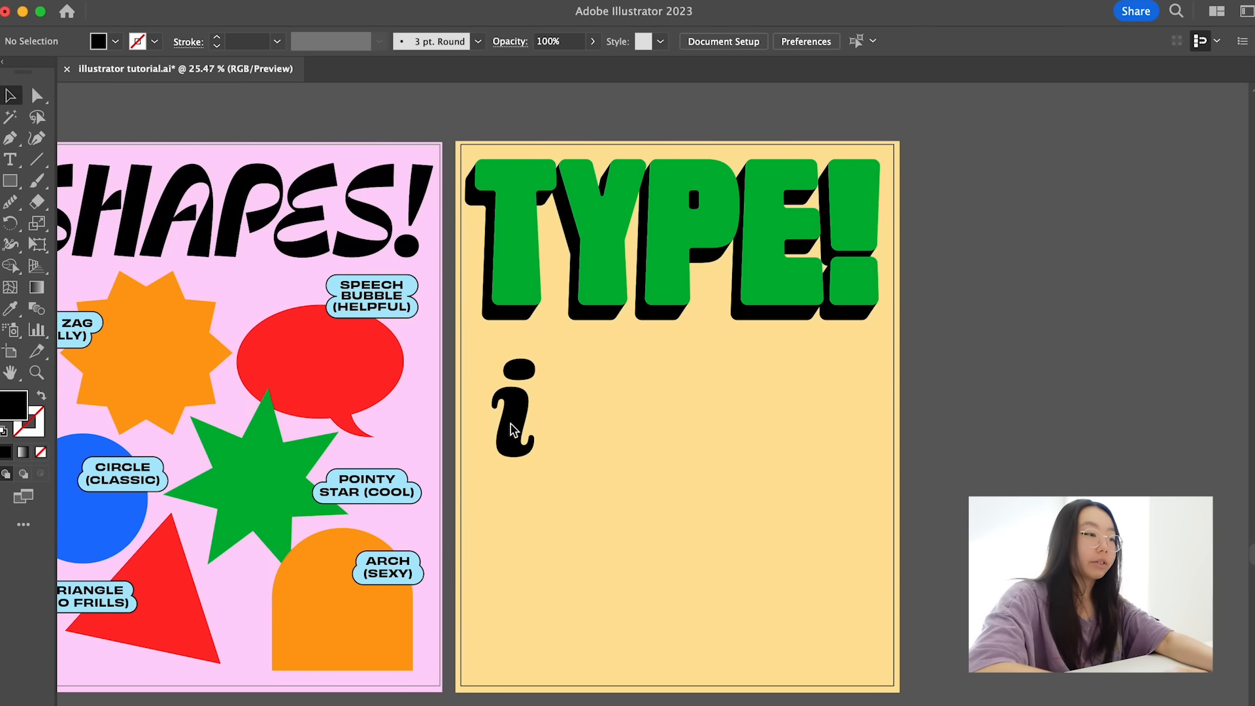
pyautogui.click(511, 426)
pyautogui.scroll(1, 511, 425)
pyautogui.moveTo(551, 527); pyautogui.dragTo(554, 543)
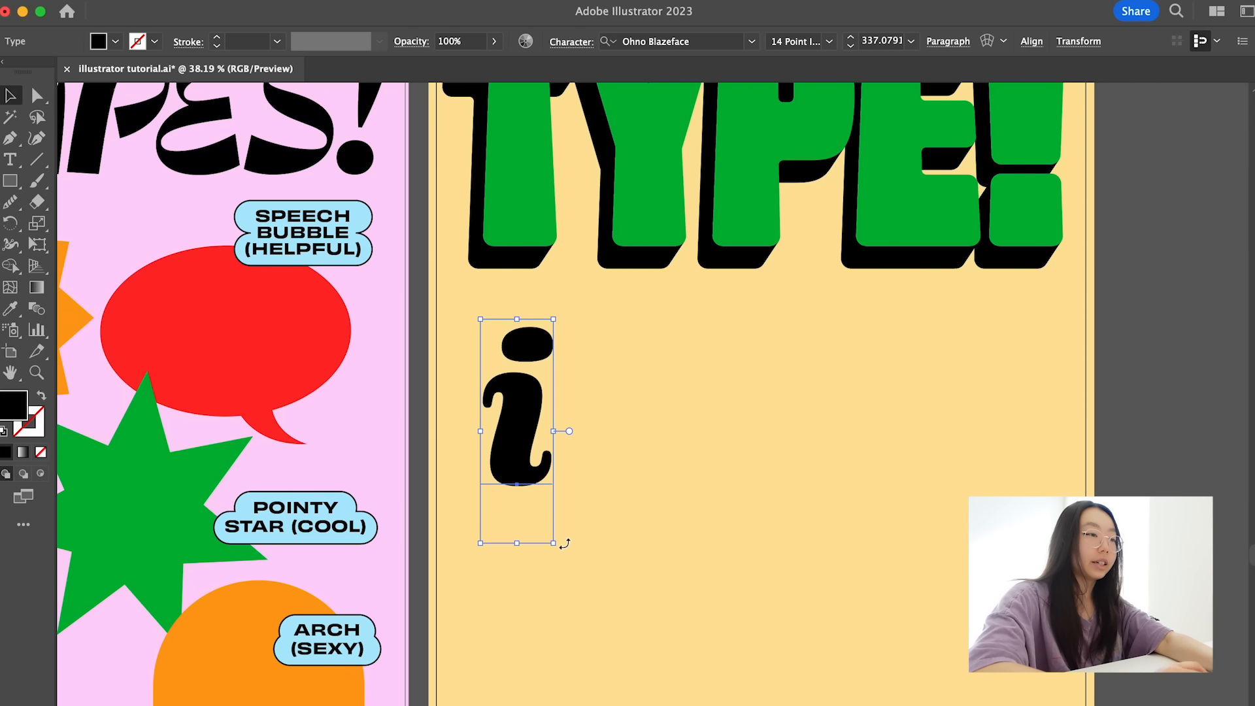
# - Add a separate letter s, match it to the i's type style, and place it beside the i
pyautogui.click(632, 442)
pyautogui.press('t')
pyautogui.click(605, 451)
pyautogui.write('s')
pyautogui.click(37, 96)
pyautogui.press('i')
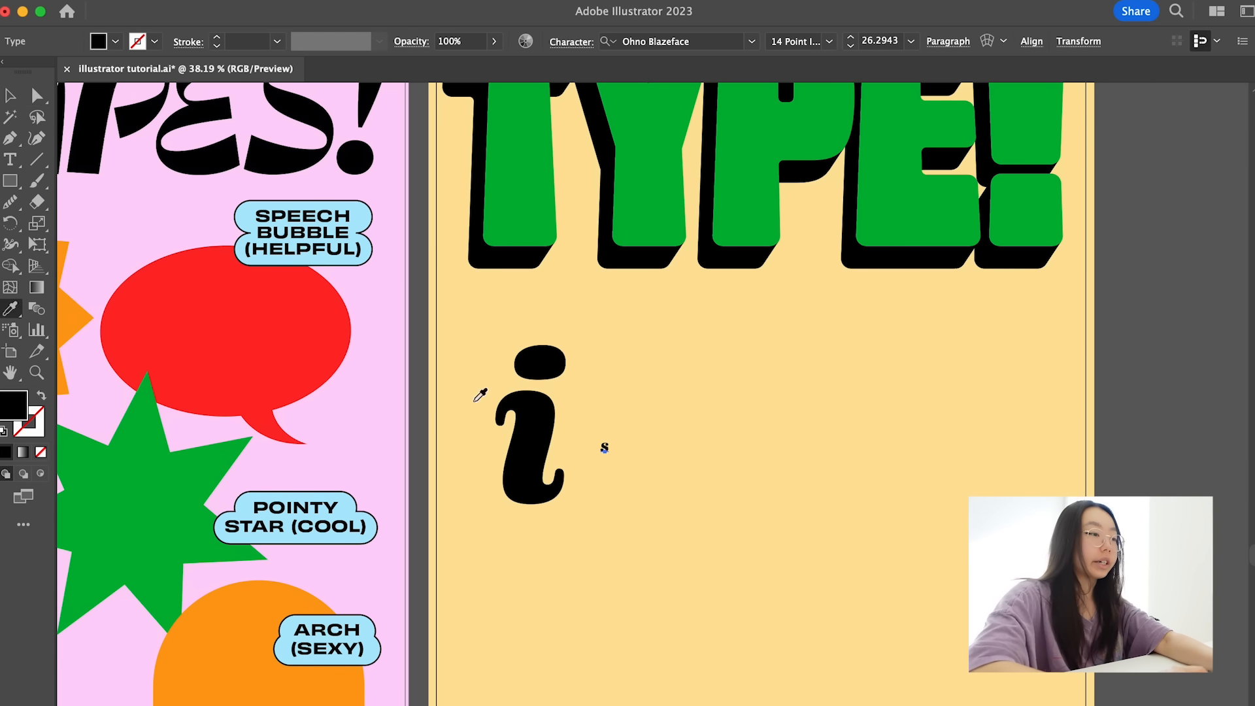
pyautogui.click(512, 469)
pyautogui.press('v')
pyautogui.moveTo(635, 434); pyautogui.dragTo(646, 444)
pyautogui.scroll(3, 817, 414)
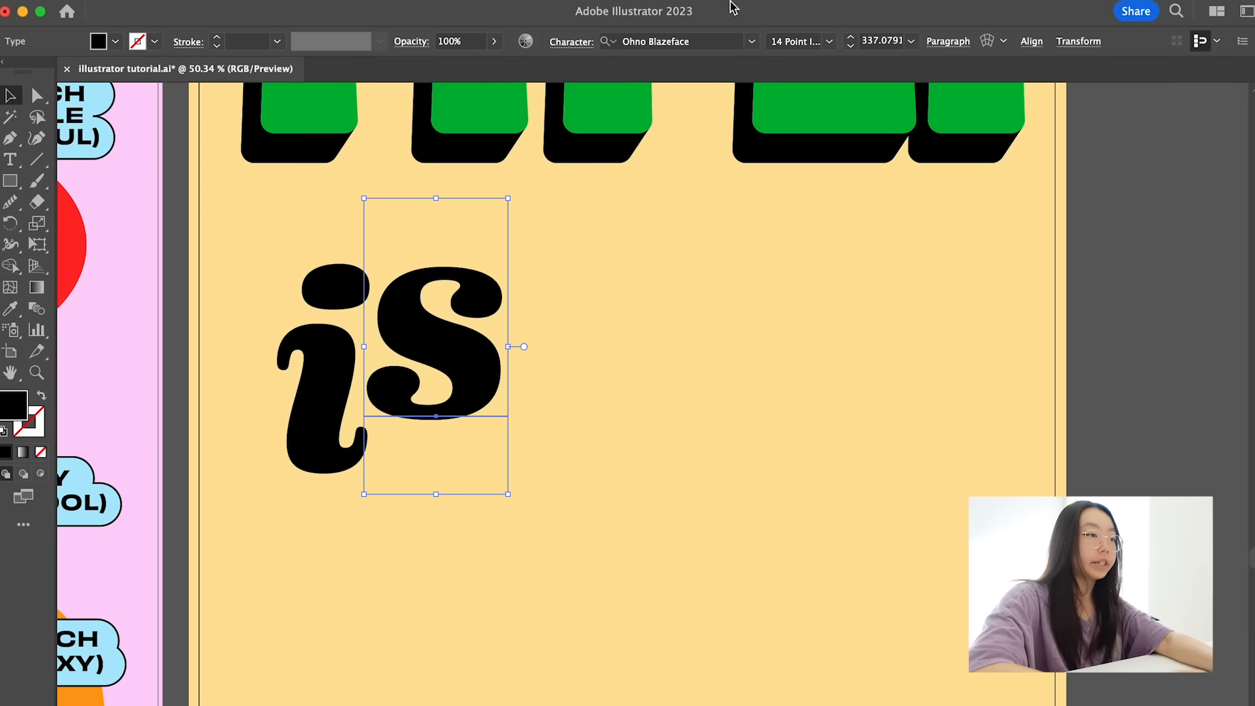
# - Change the font of the letter s to Duckie
pyautogui.click(673, 41)
pyautogui.write('duckie')
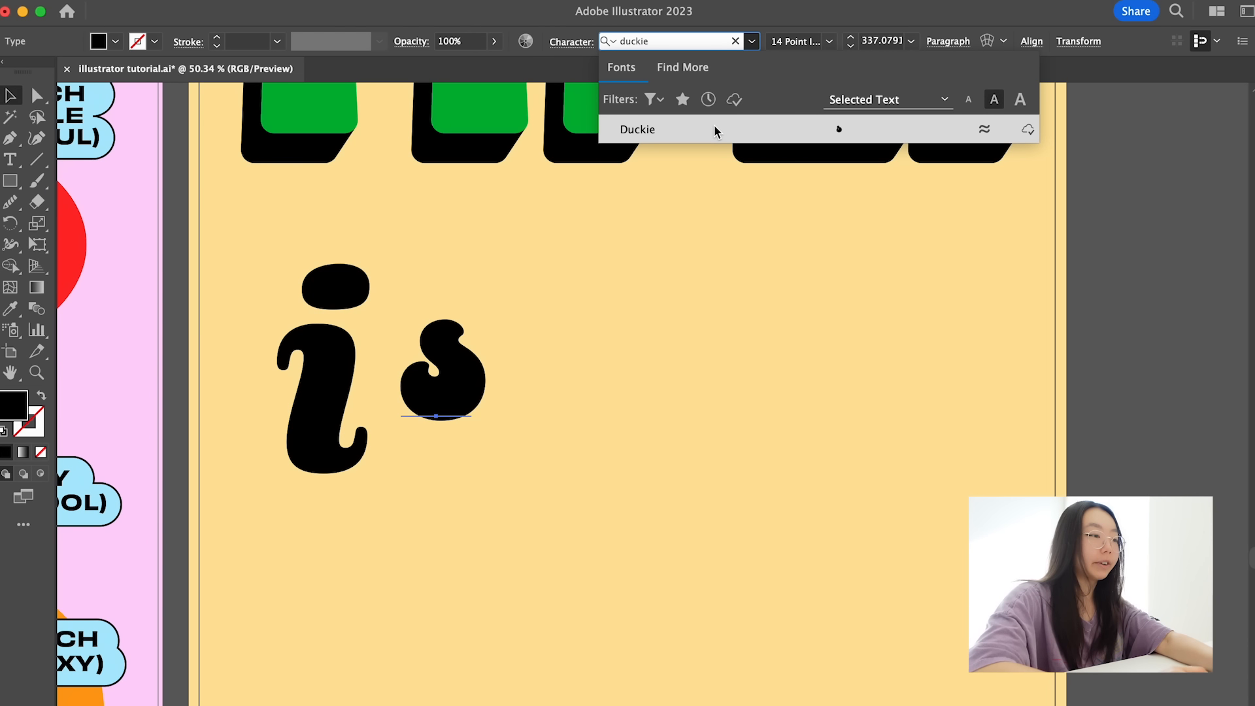
pyautogui.click(715, 128)
# - Enlarge the s, nest it closely against the upper part of the i, and position the pair under the heading
pyautogui.moveTo(486, 494); pyautogui.dragTo(560, 612)
pyautogui.moveTo(476, 456); pyautogui.dragTo(456, 456)
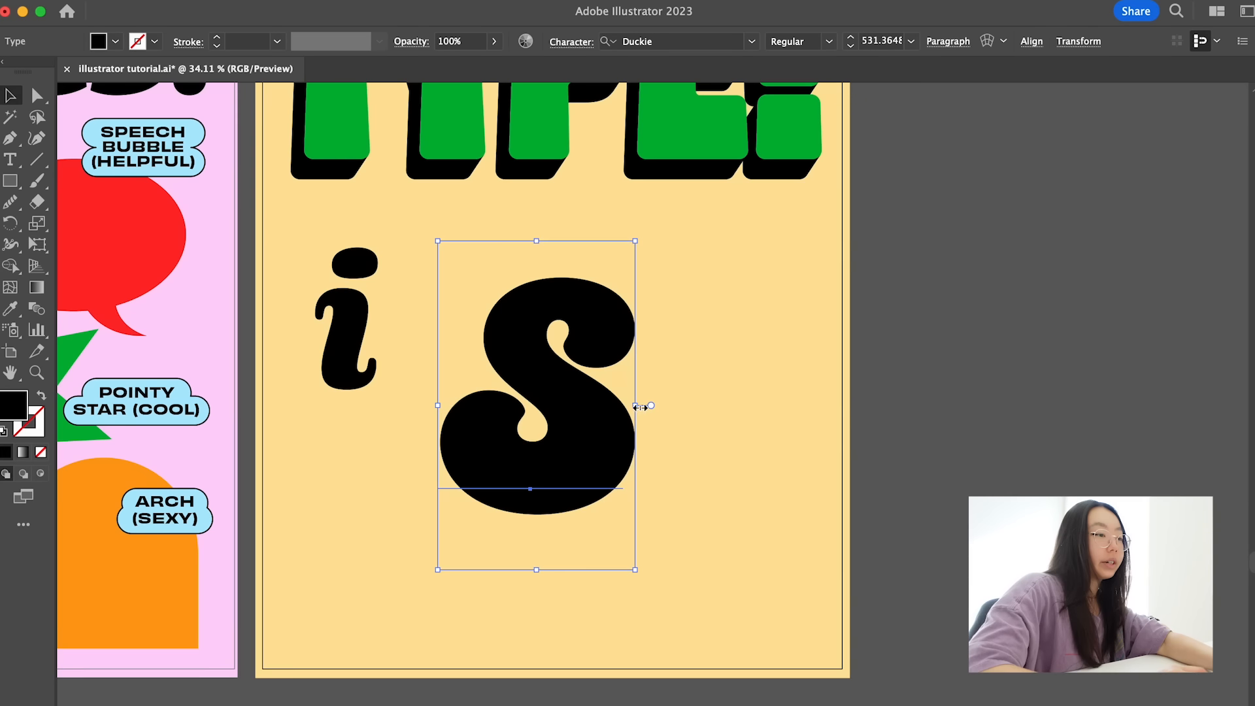
pyautogui.moveTo(639, 408); pyautogui.dragTo(486, 320)
pyautogui.moveTo(437, 376); pyautogui.dragTo(463, 396)
pyautogui.moveTo(437, 352); pyautogui.dragTo(437, 350)
pyautogui.moveTo(462, 233)
pyautogui.mouseDown()
pyautogui.moveTo(483, 200)
pyautogui.moveTo(473, 213)
pyautogui.mouseUp()
pyautogui.moveTo(435, 270); pyautogui.dragTo(435, 275)
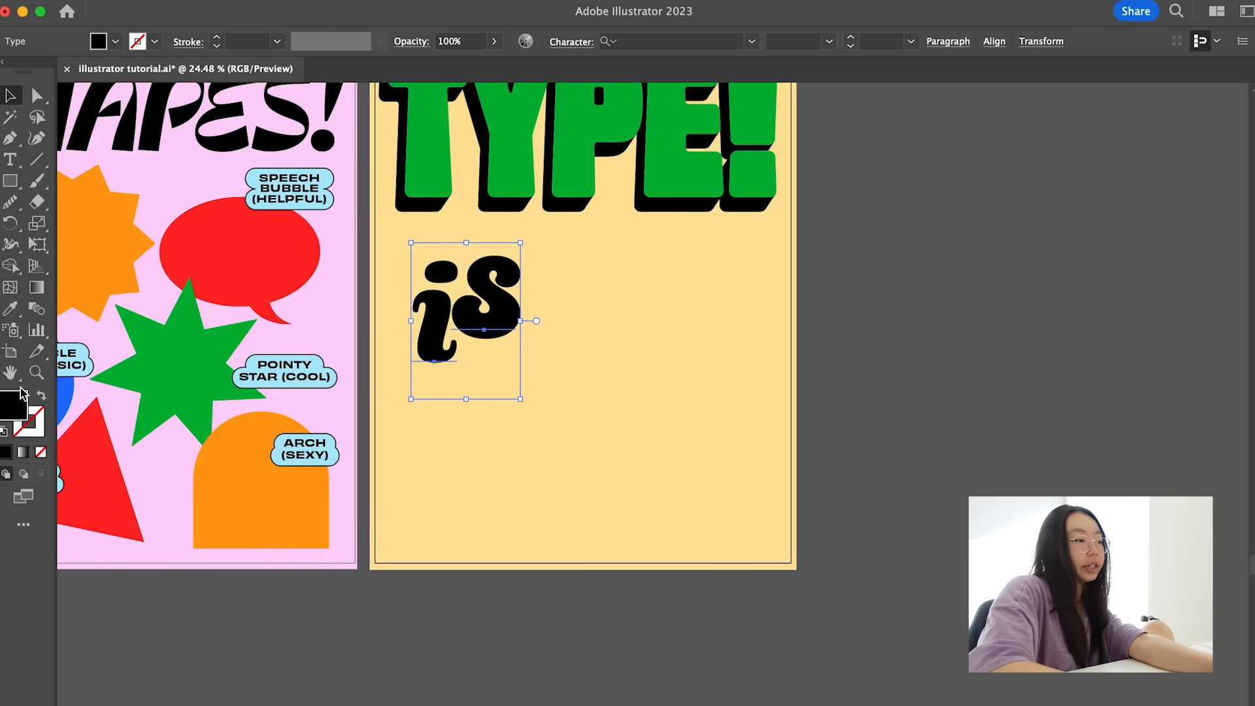
# - Fill both letters of "is" with the blue of the circle on the pink poster
pyautogui.press('i')
pyautogui.hscroll(-3, 101, 412)
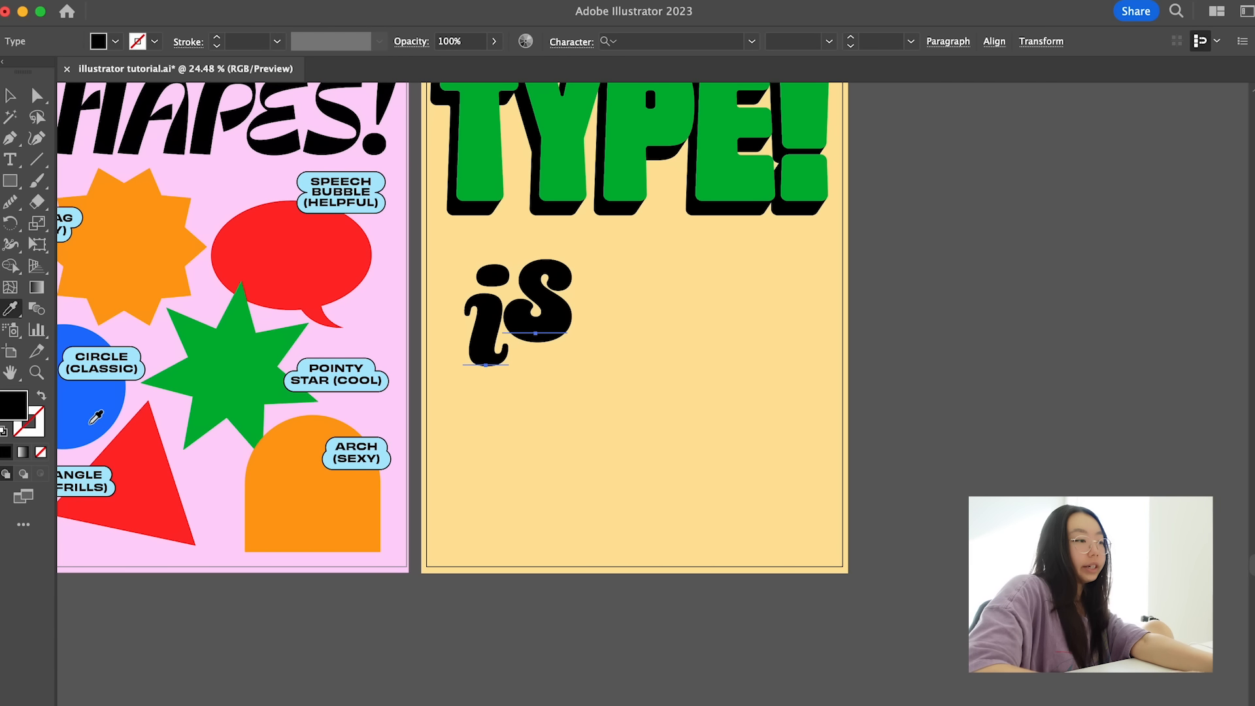
pyautogui.click(91, 421)
pyautogui.press('v')
pyautogui.click(621, 429)
pyautogui.scroll(2, 571, 312)
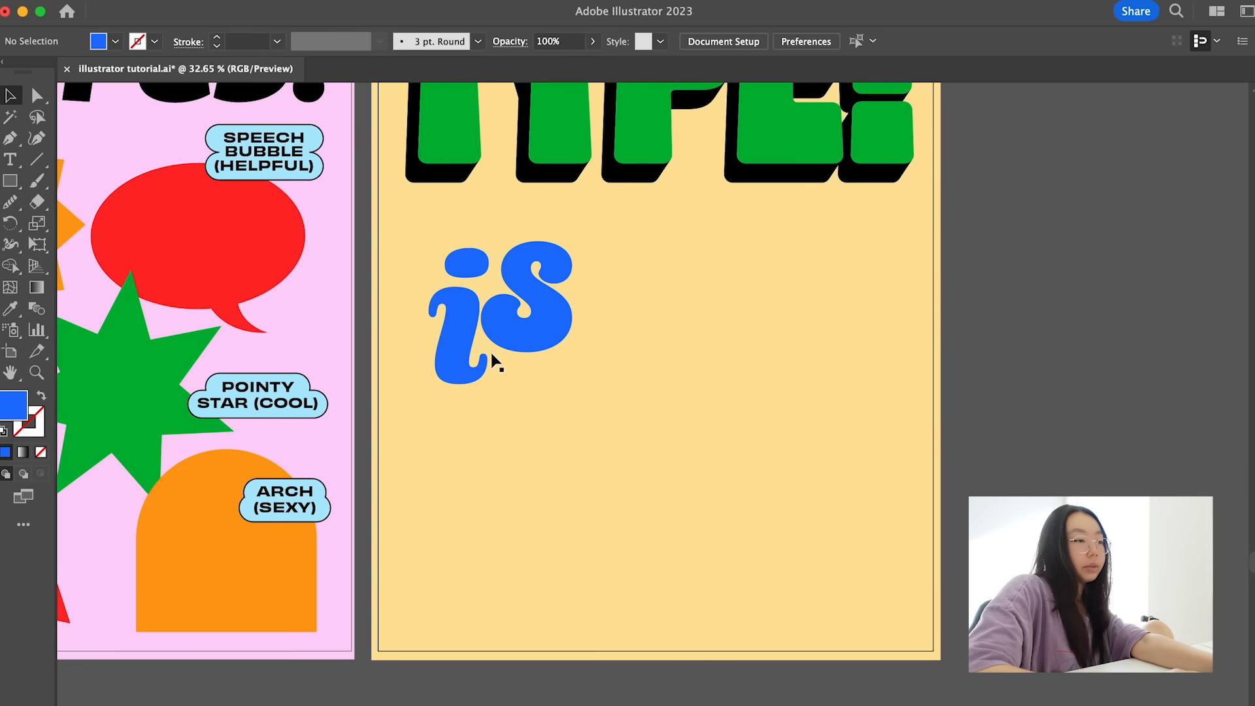
# - Nudge the i slightly away from the s and expand both letters into editable shapes
pyautogui.click(438, 357)
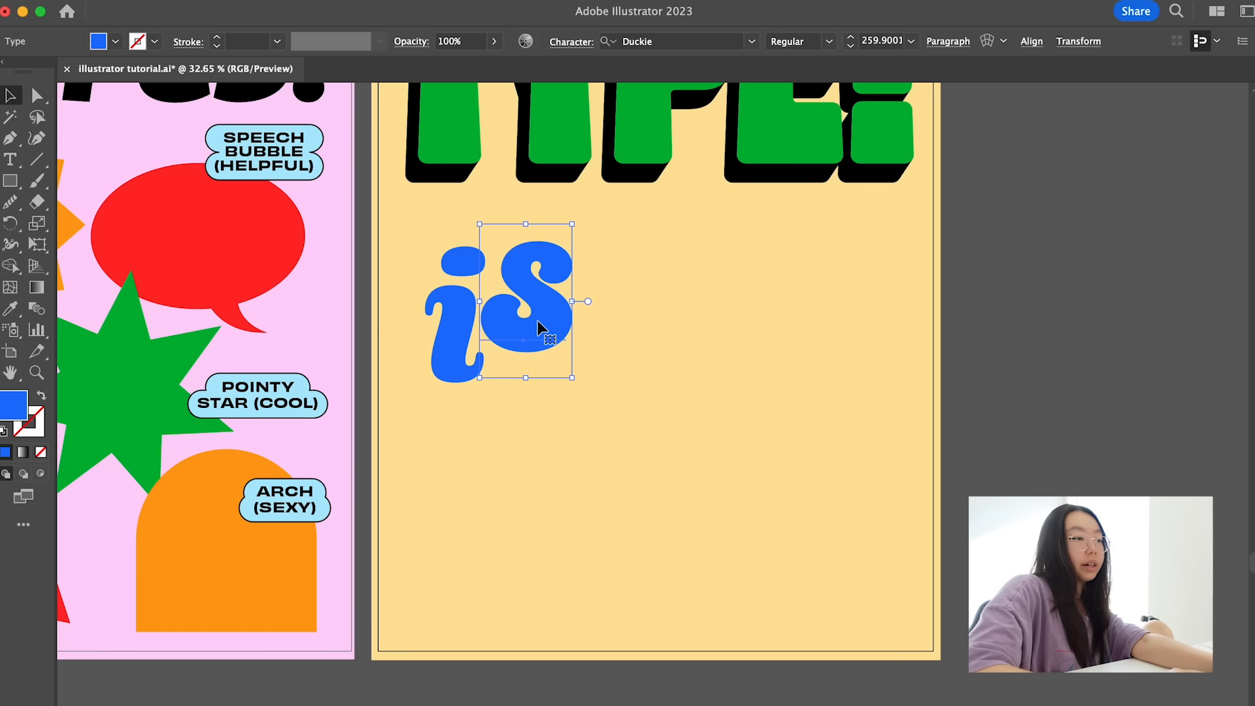
pyautogui.click(266, 1)
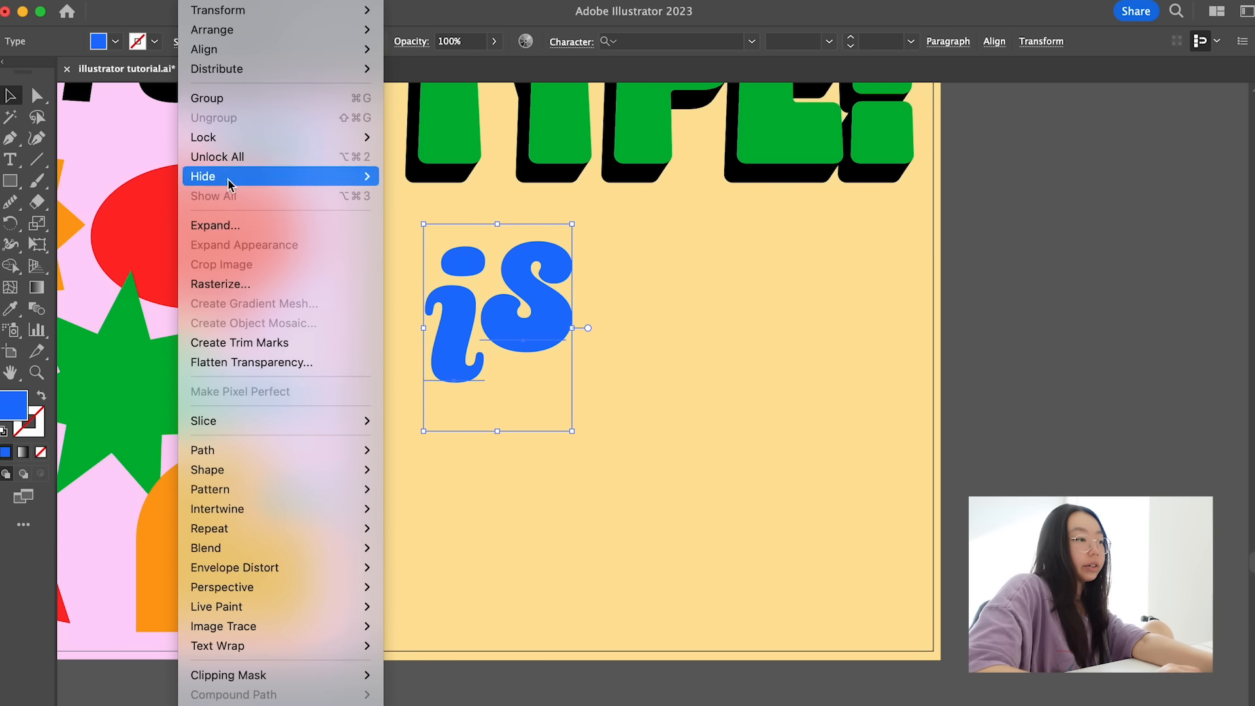
pyautogui.click(229, 230)
pyautogui.click(484, 554)
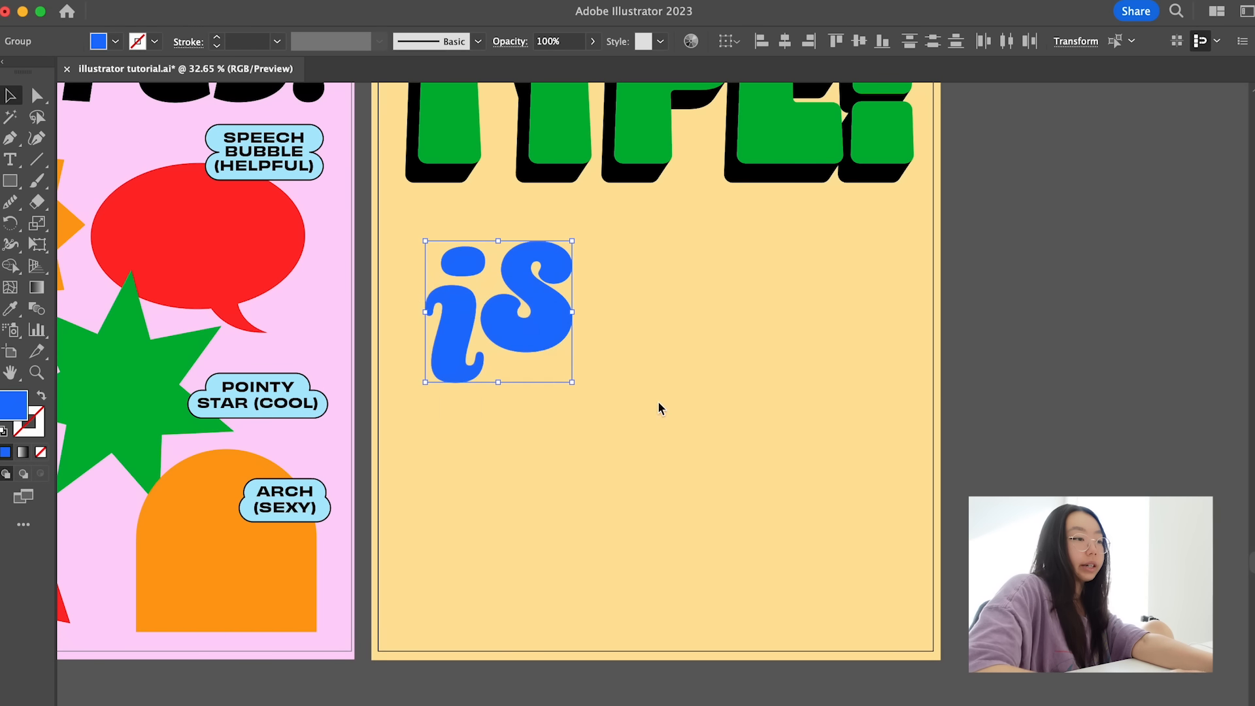
# - Nudge the expanded s closer to the i and select both letters
pyautogui.click(656, 400)
pyautogui.click(555, 316)
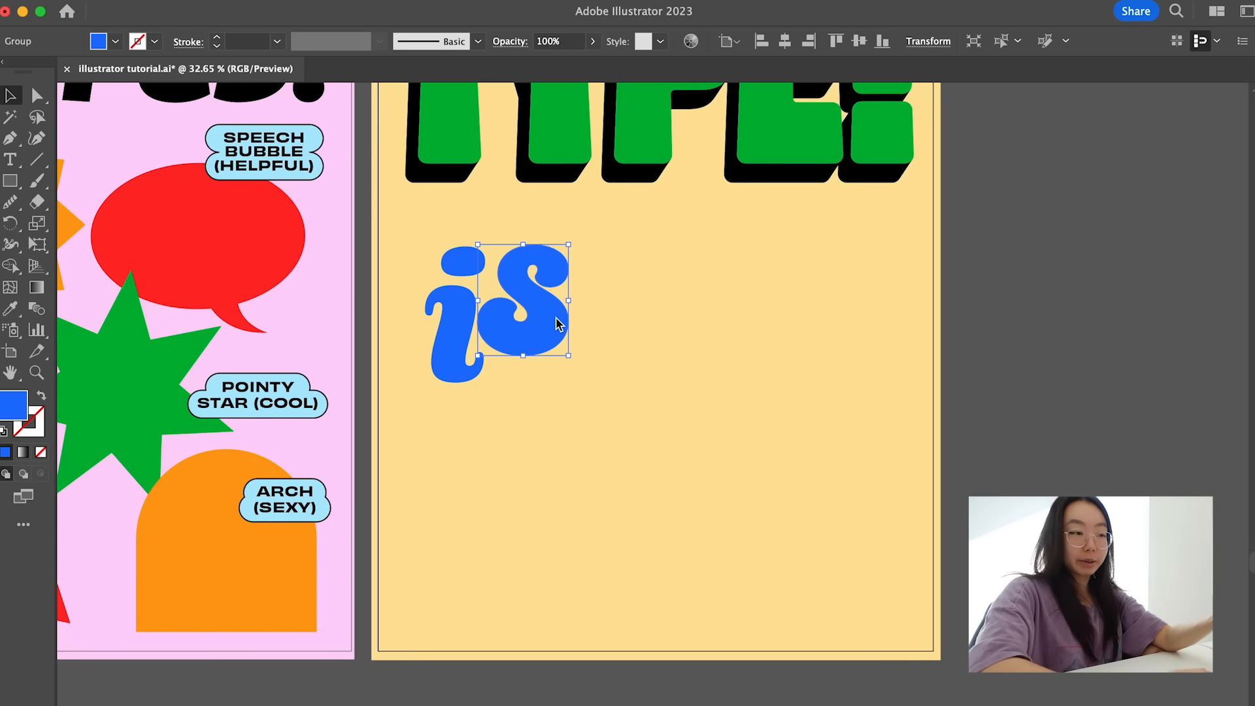
pyautogui.click(504, 412)
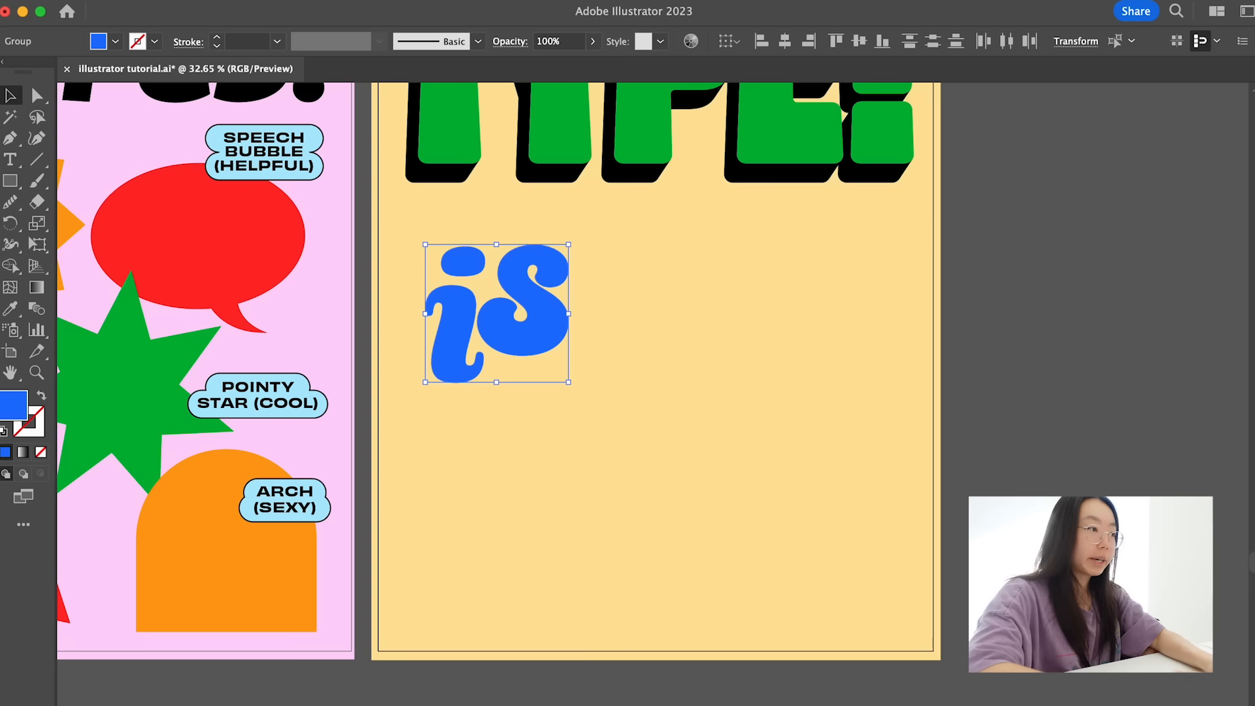
# - Start an Offset Path on the "is" letters and compare the offset with the preview off and on
pyautogui.click(206, 1)
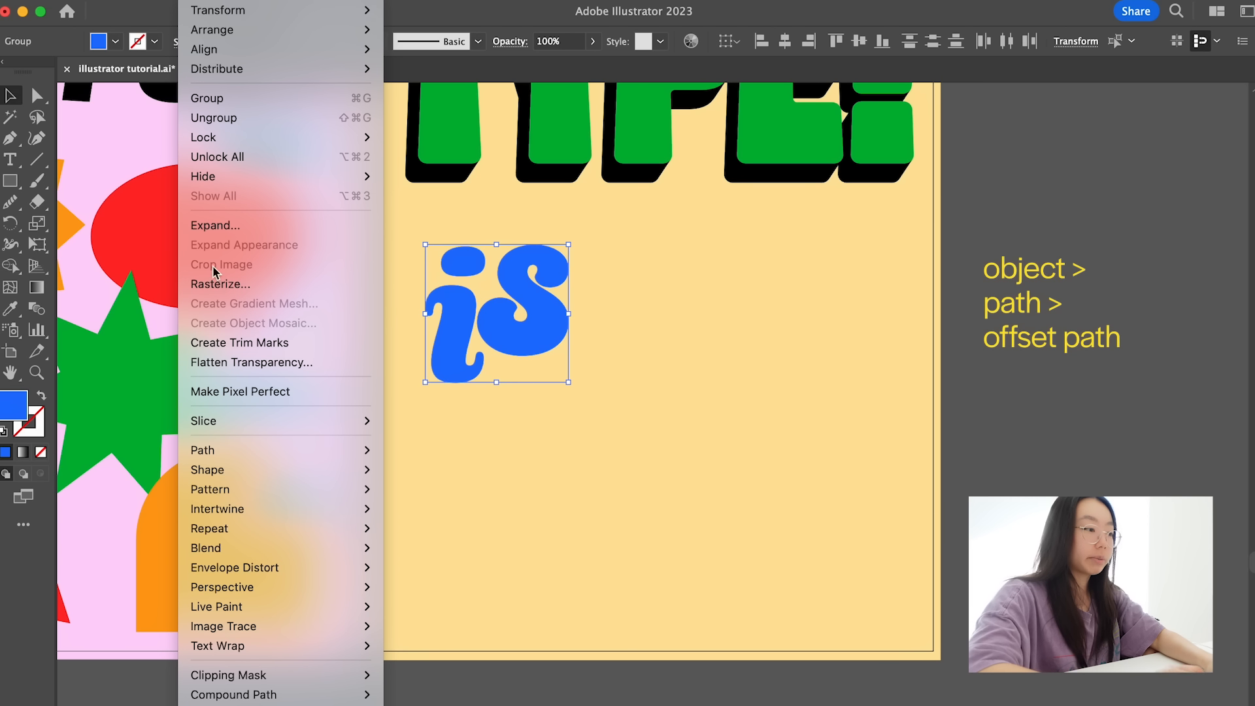
pyautogui.moveTo(236, 451)
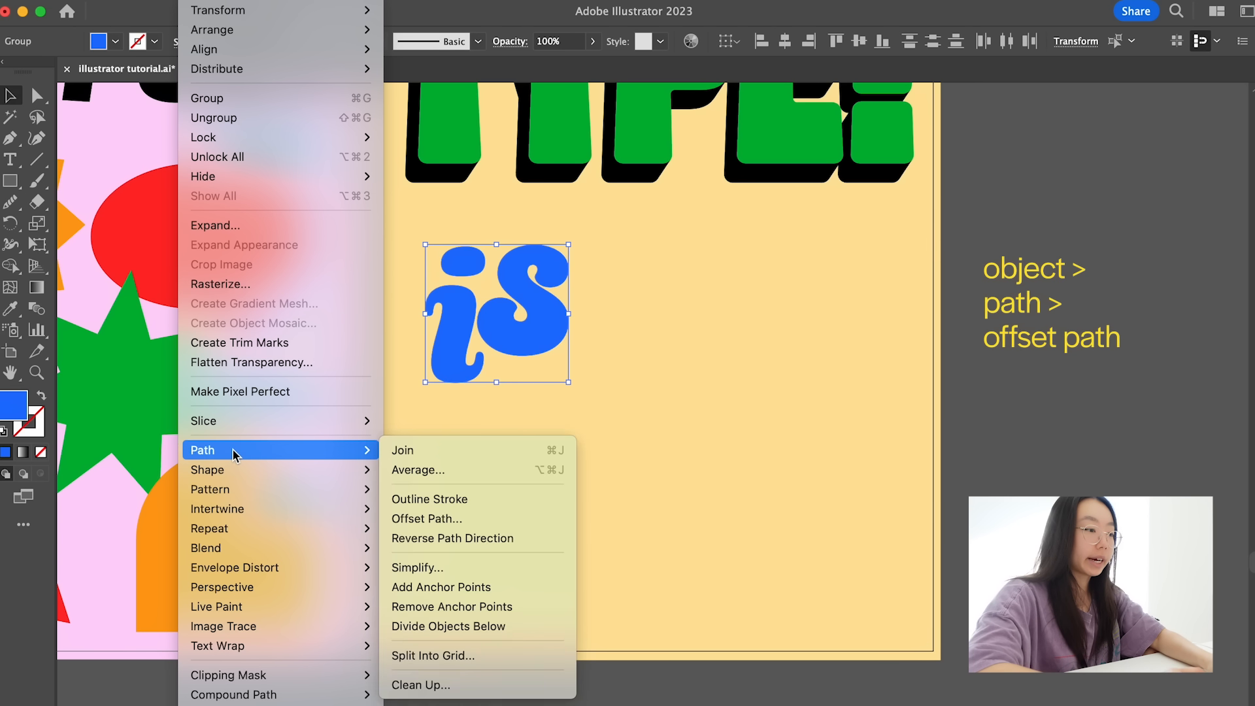
pyautogui.click(435, 517)
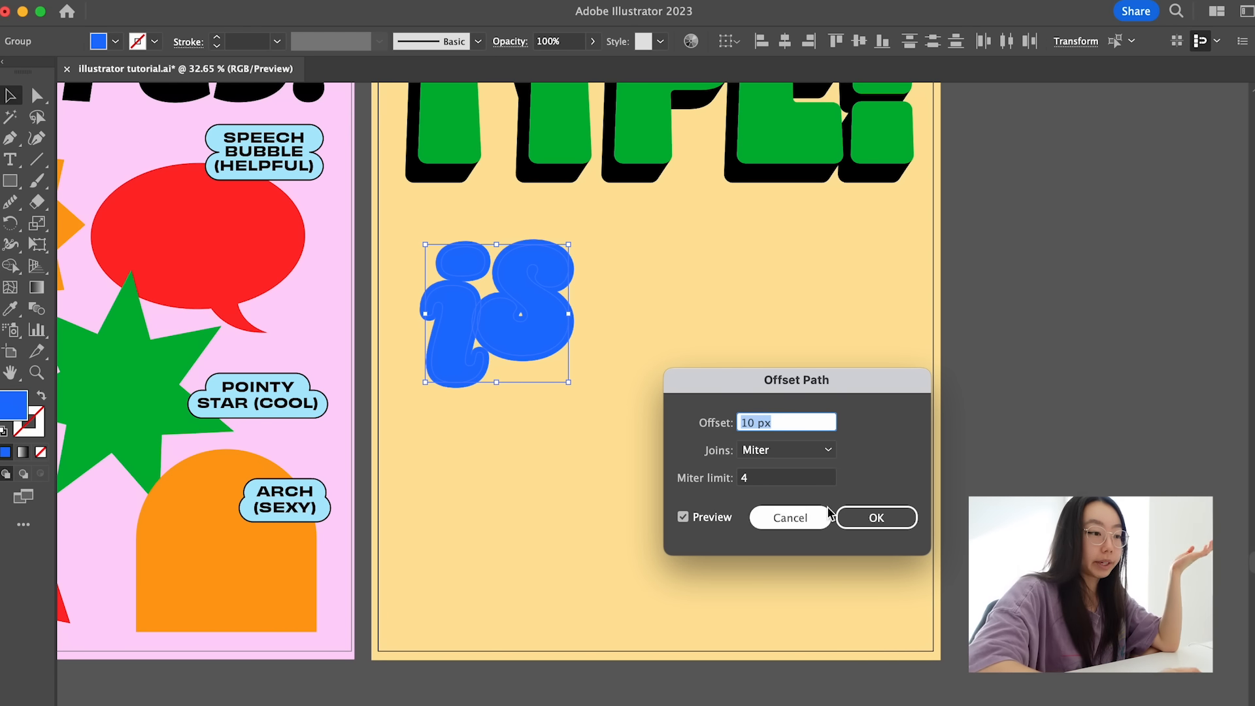
pyautogui.click(684, 518)
pyautogui.click(684, 517)
pyautogui.click(683, 517)
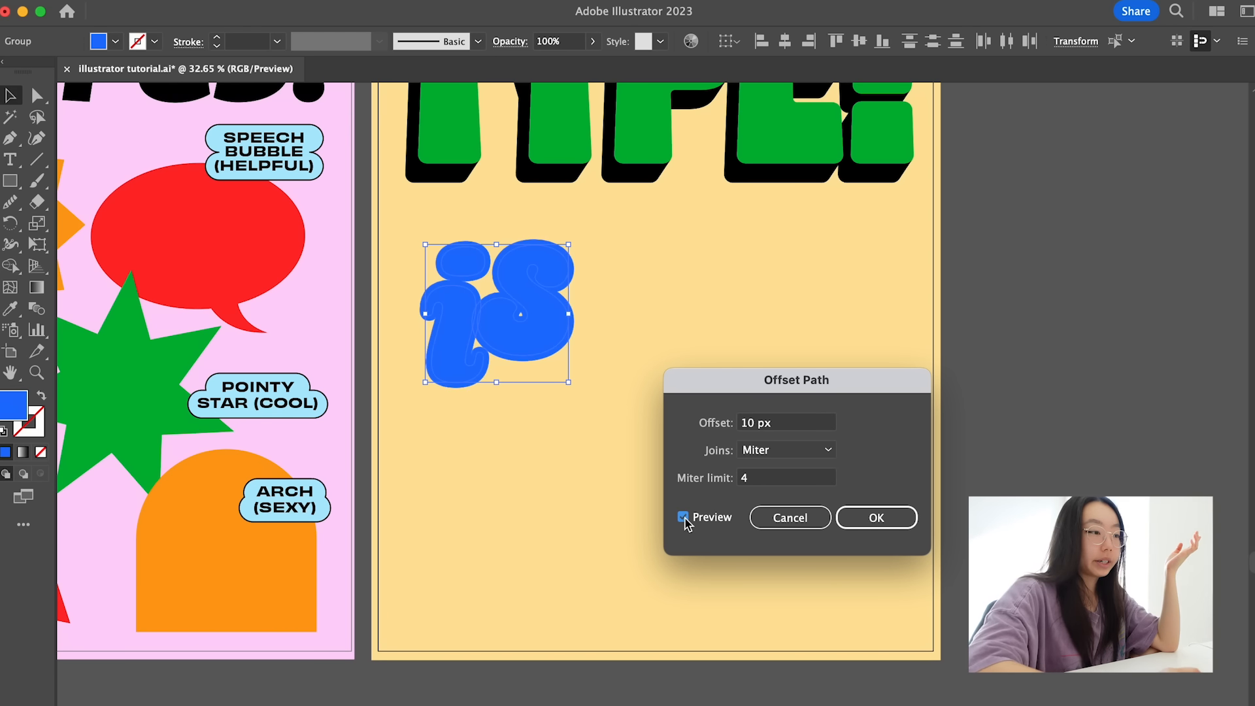
# - Try a 20 px offset, settle on 10 px with Miter joins, and apply the offset path
pyautogui.doubleClick(745, 423)
pyautogui.write('20')
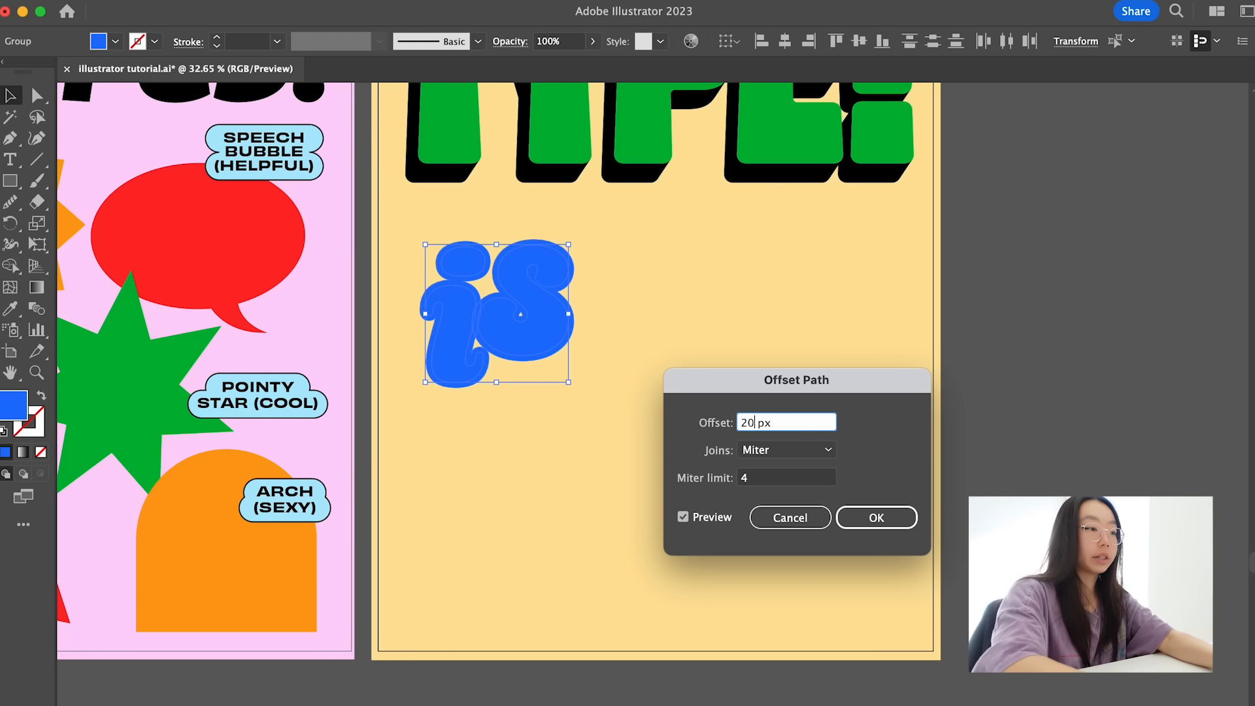
pyautogui.click(775, 481)
pyautogui.doubleClick(747, 424)
pyautogui.write('1')
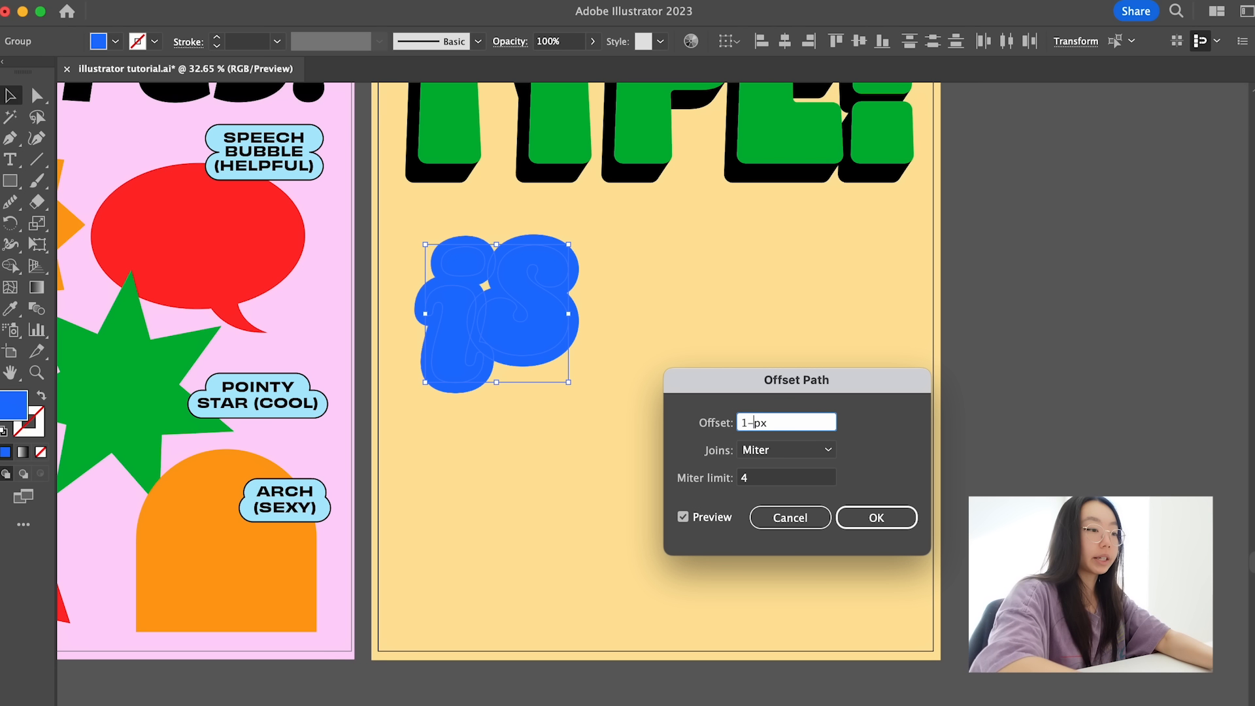
pyautogui.write('0')
pyautogui.click(872, 516)
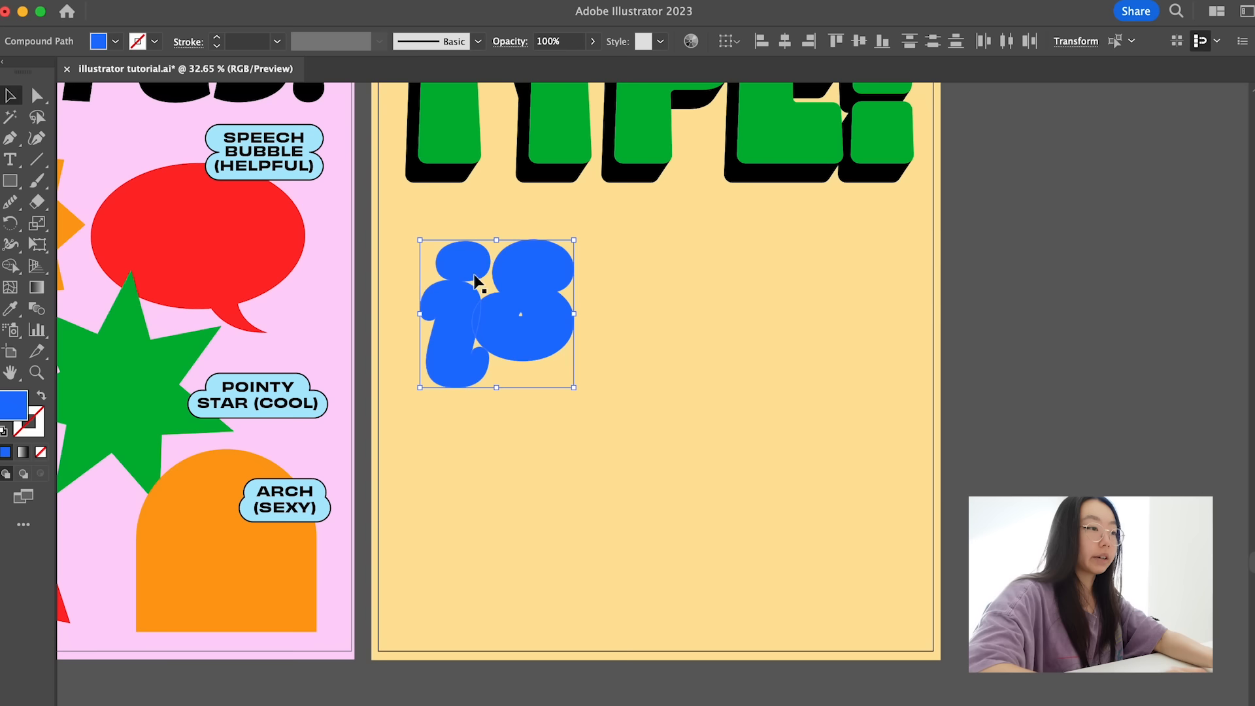
# - Recolor the offset shapes around "is" to a light tint of the same blue
pyautogui.doubleClick(16, 411)
pyautogui.moveTo(634, 440)
pyautogui.mouseDown()
pyautogui.moveTo(563, 389)
pyautogui.moveTo(540, 391)
pyautogui.mouseUp()
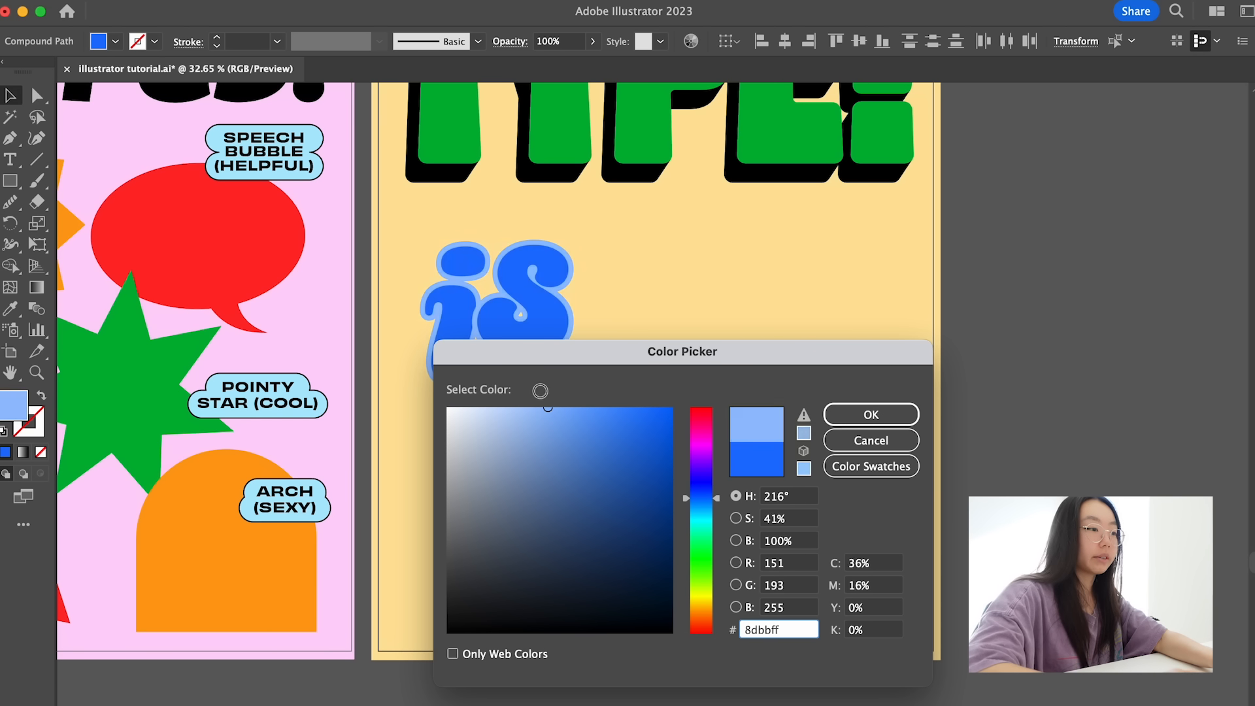
# - Send the s group and the i group backward one level each to adjust how their outlines overlap
pyautogui.scroll(4, 464, 302)
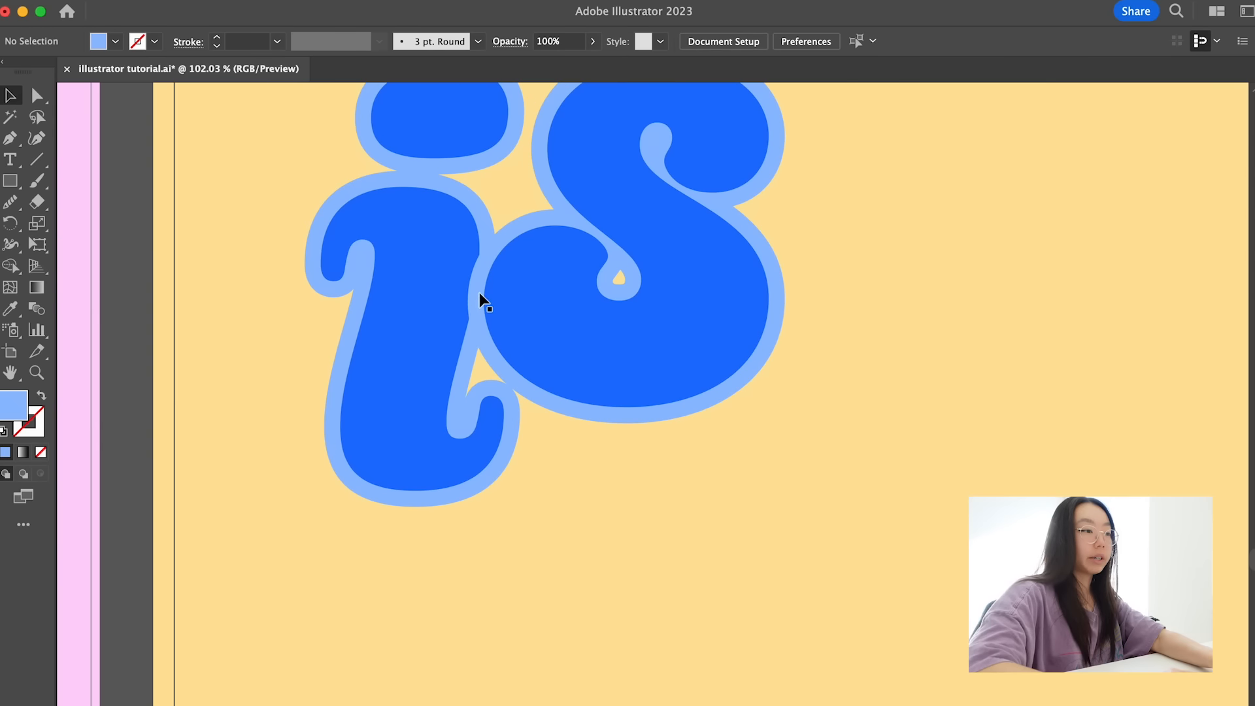
pyautogui.click(475, 292)
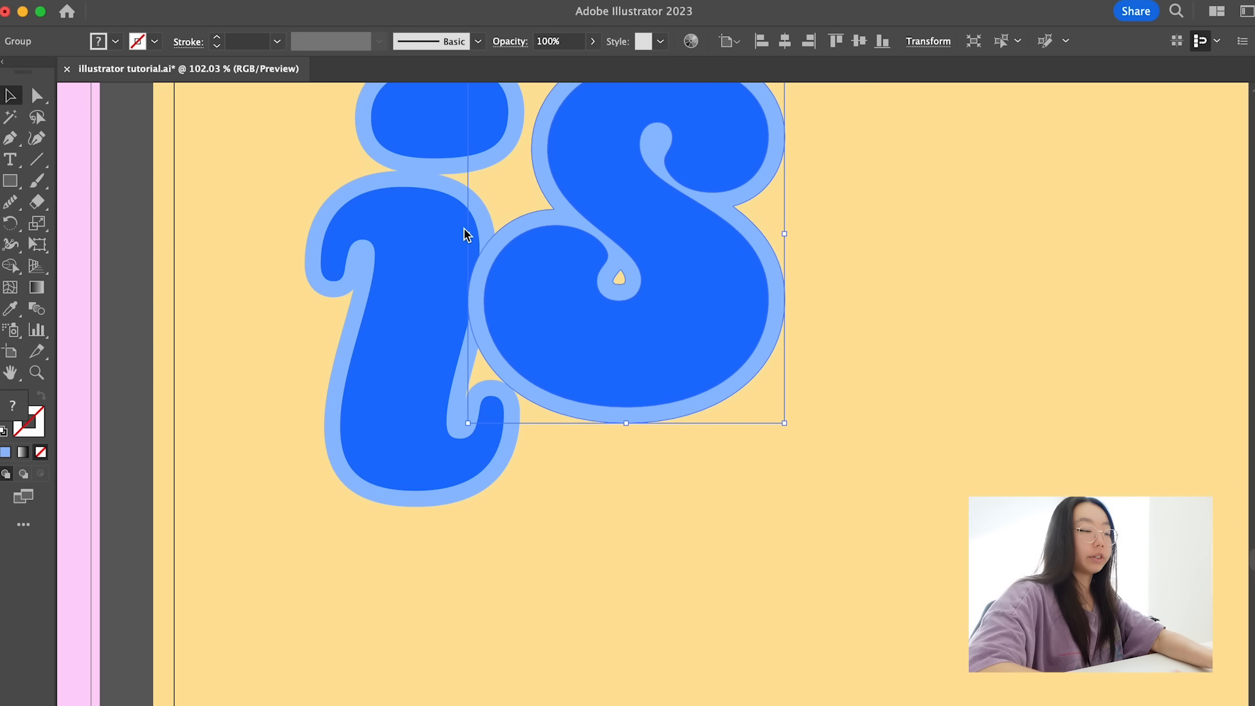
pyautogui.scroll(3, 464, 229)
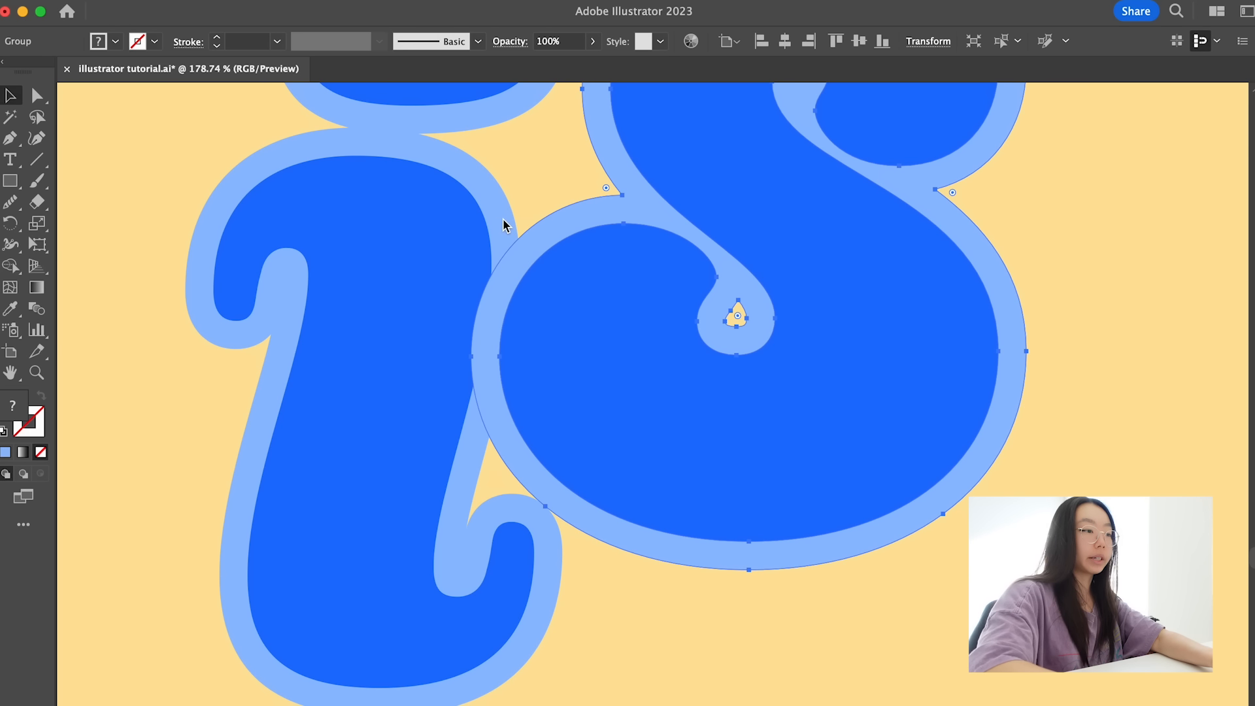
pyautogui.press('super+bracketleft')
pyautogui.click(504, 225)
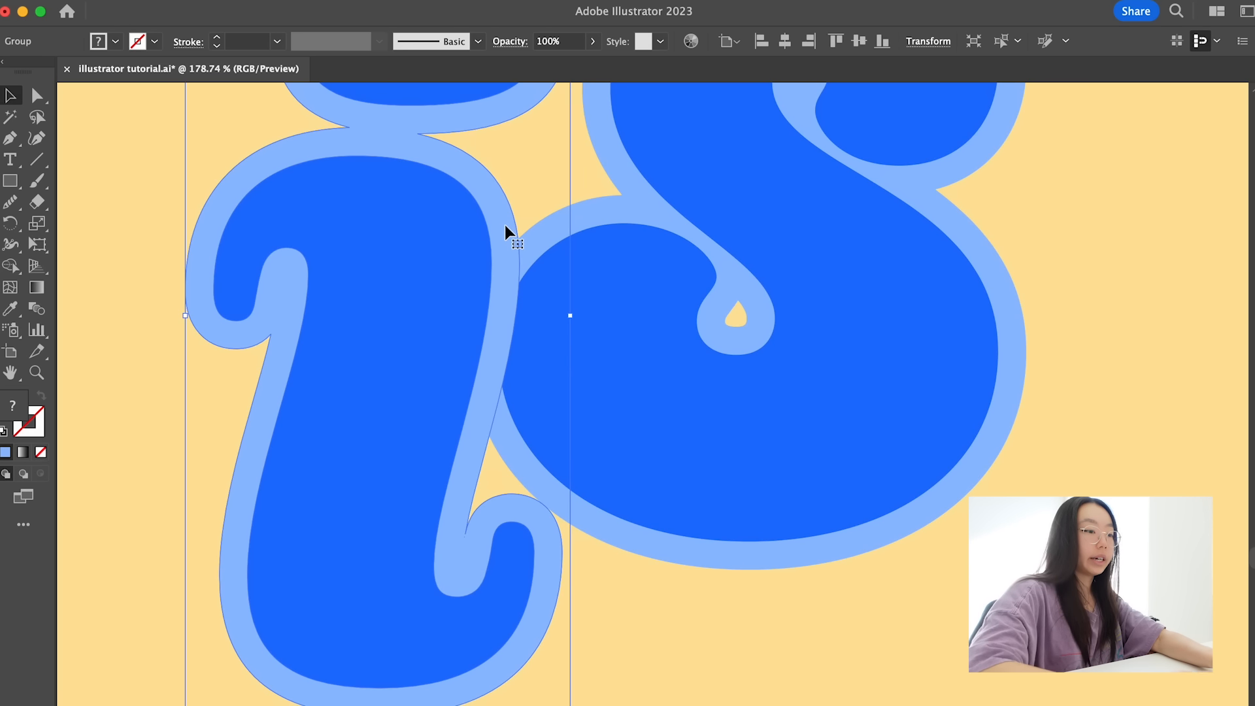
pyautogui.press('super+bracketleft')
pyautogui.click(549, 190)
# - Merge the overlapping light blue outlines of the i and the s into one shape with the Shape Builder tool
pyautogui.press('a')
pyautogui.click(510, 235)
pyautogui.hotkey('shift', 'm')
pyautogui.moveTo(568, 232)
pyautogui.mouseDown()
pyautogui.moveTo(521, 244)
pyautogui.moveTo(510, 271)
pyautogui.moveTo(523, 269)
pyautogui.mouseUp()
pyautogui.scroll(-5, 521, 264)
pyautogui.press('v')
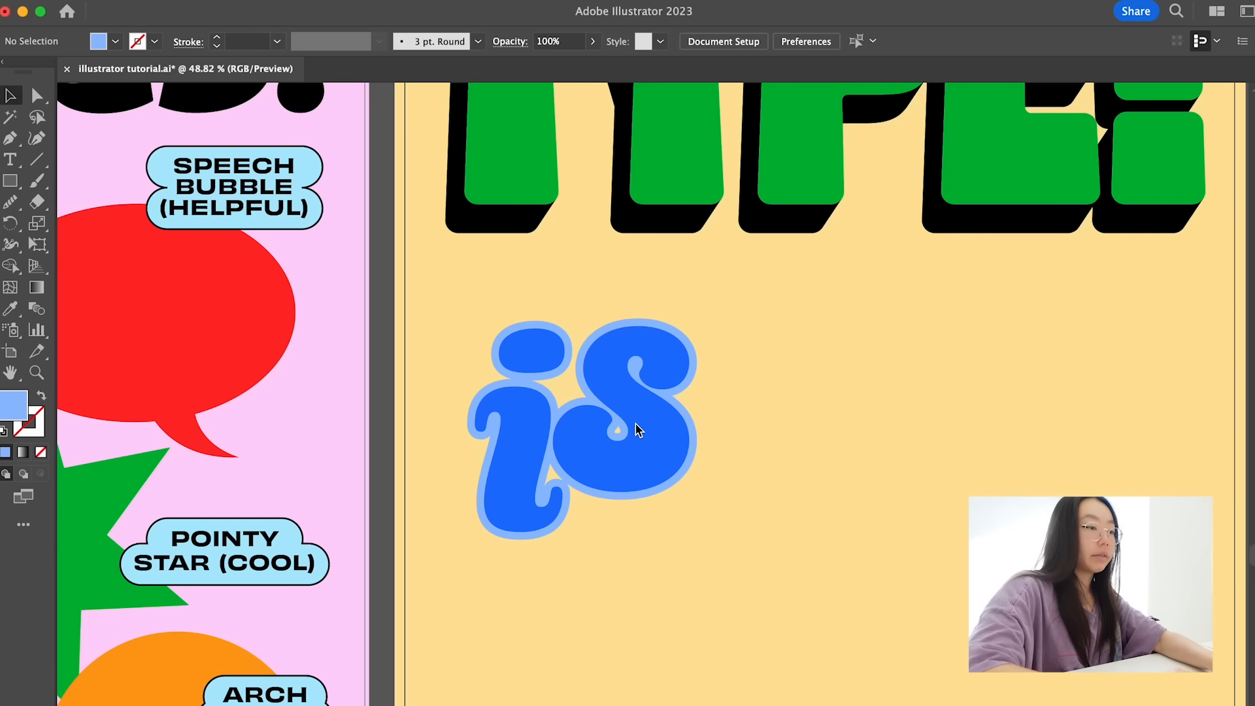
# - Move the merged light blue outline away from the letters to check it, and undo the move
pyautogui.scroll(3, 638, 430)
pyautogui.moveTo(704, 410); pyautogui.dragTo(929, 318)
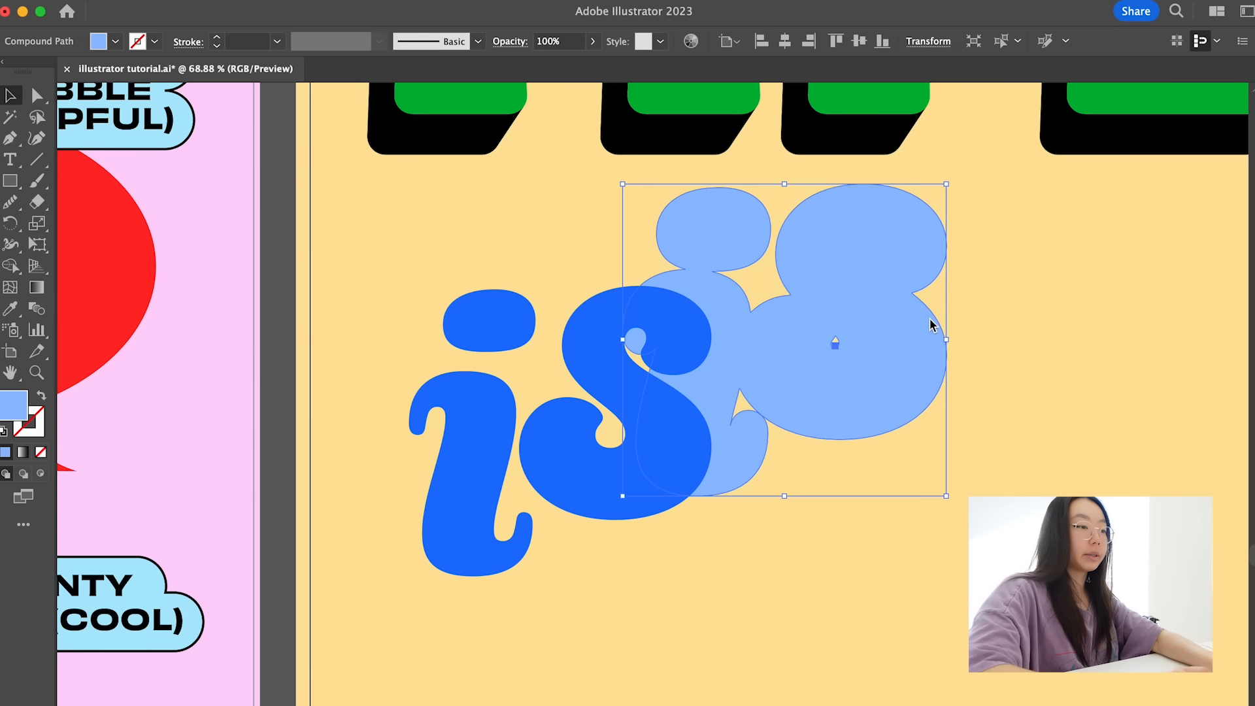
pyautogui.hotkey('ctrl', 'z')
pyautogui.click(788, 376)
# - Add the word "so" in black Duckie at about 337 pt below "is" on the yellow poster
pyautogui.scroll(-3, 788, 375)
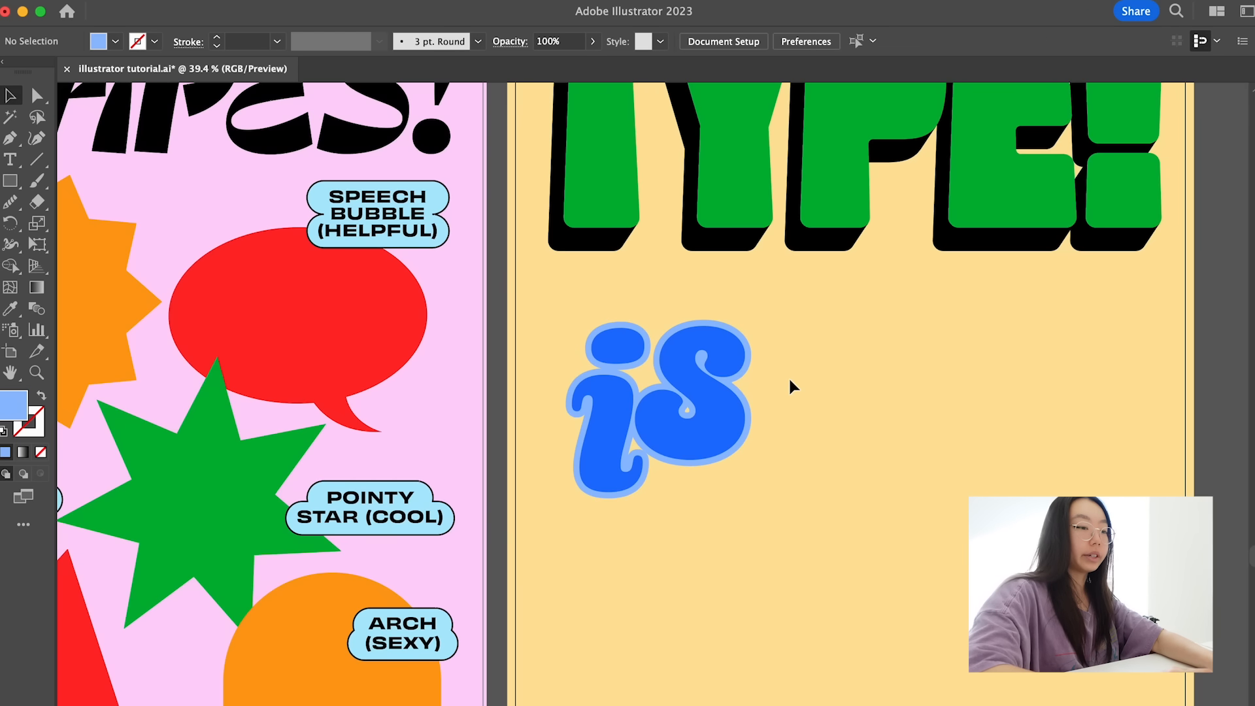
pyautogui.scroll(-2, 789, 379)
pyautogui.press('t')
pyautogui.click(703, 538)
pyautogui.write('so')
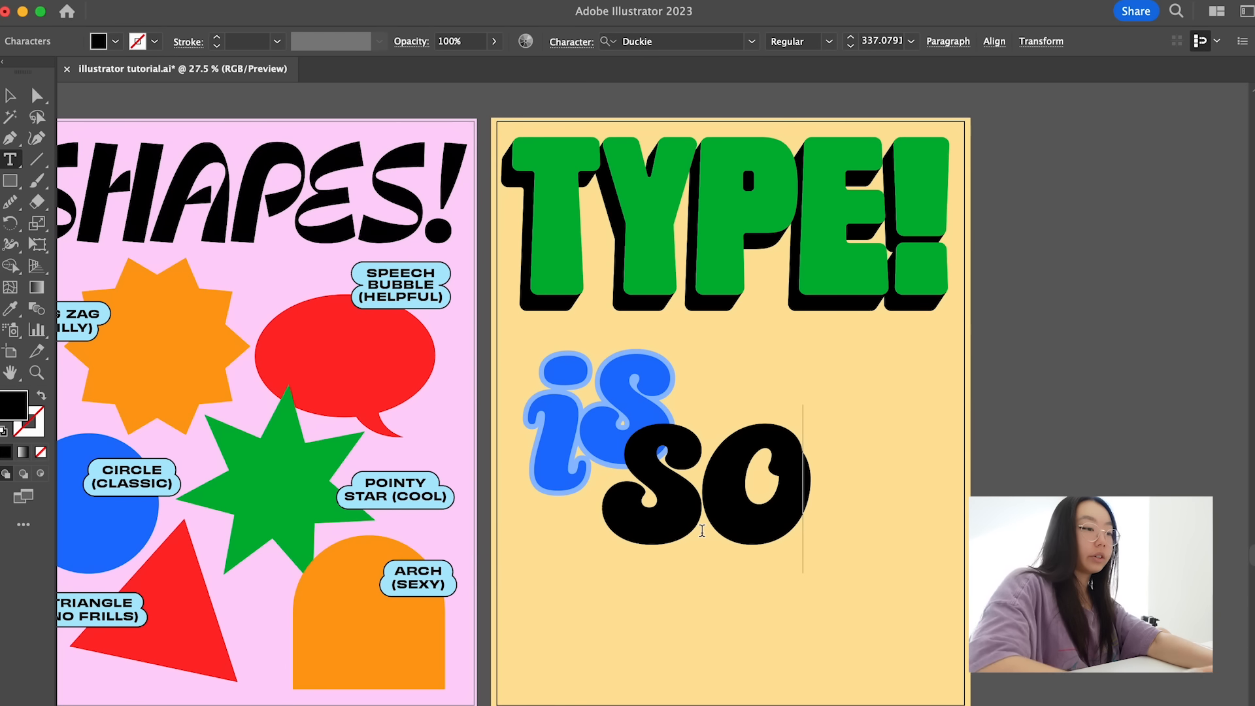
# - Move the word "so" up beside "is" and change its font to BN Buns Bold
pyautogui.press('Escape')
pyautogui.moveTo(705, 484); pyautogui.dragTo(822, 392)
pyautogui.moveTo(726, 419); pyautogui.dragTo(705, 420)
pyautogui.click(640, 43)
pyautogui.write('bn')
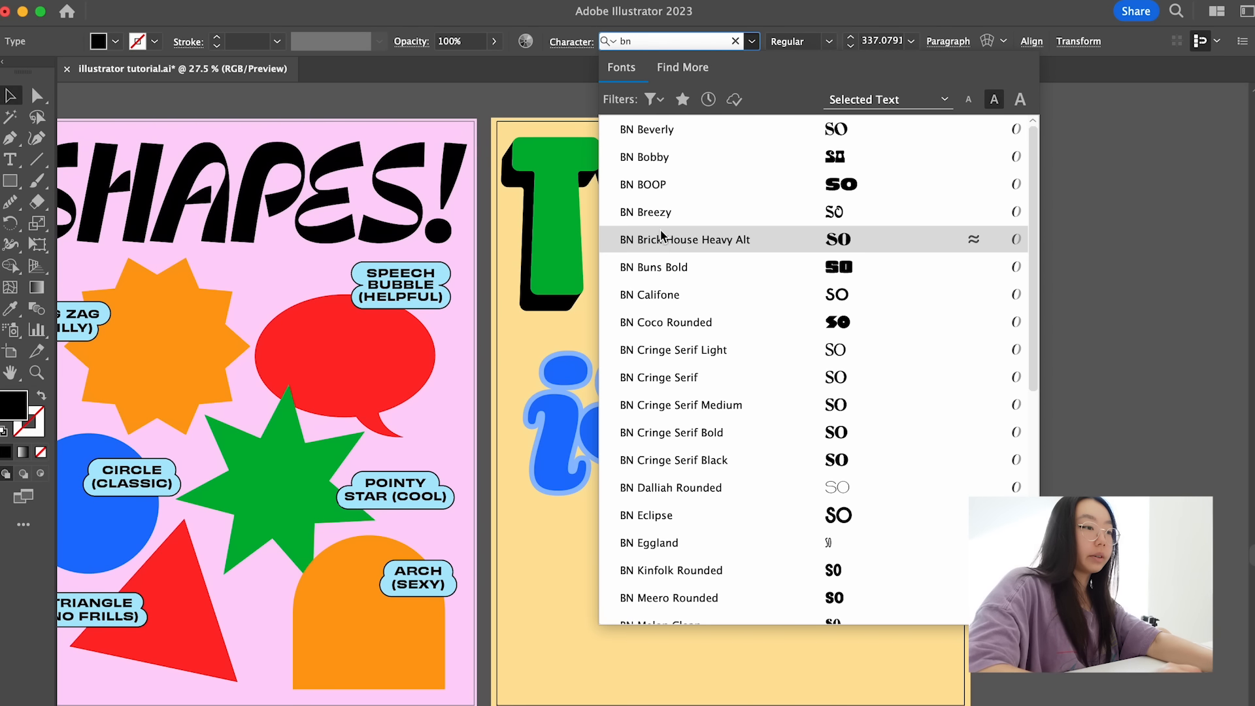
pyautogui.click(670, 266)
# - Scale the word "so" to about 329 pt and fit it between "is" and the yellow poster's right margin
pyautogui.click(751, 510)
pyautogui.moveTo(789, 437); pyautogui.dragTo(806, 438)
pyautogui.moveTo(933, 396); pyautogui.dragTo(924, 396)
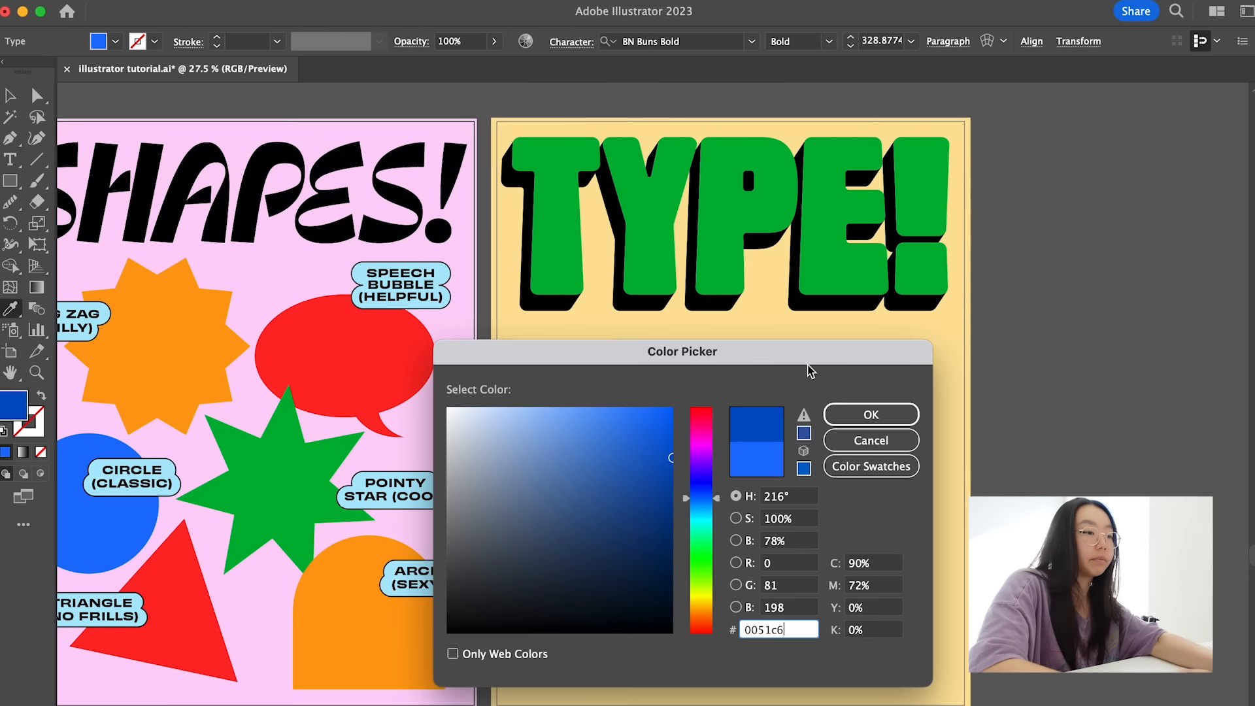
# - Recolour the word "so" in a deeper, more saturated blue than "is"
pyautogui.moveTo(812, 364)
pyautogui.mouseDown()
pyautogui.moveTo(555, 416)
pyautogui.moveTo(488, 332)
pyautogui.mouseUp()
pyautogui.moveTo(348, 430); pyautogui.dragTo(349, 403)
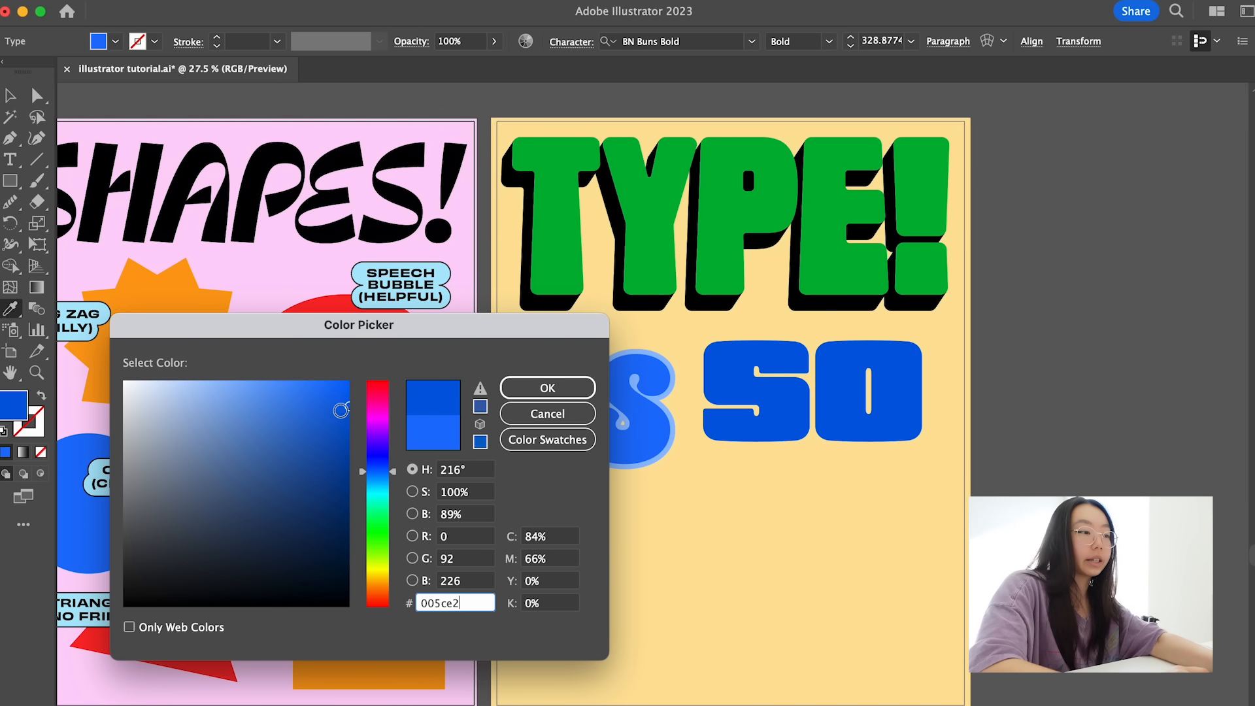
pyautogui.moveTo(382, 465); pyautogui.dragTo(382, 468)
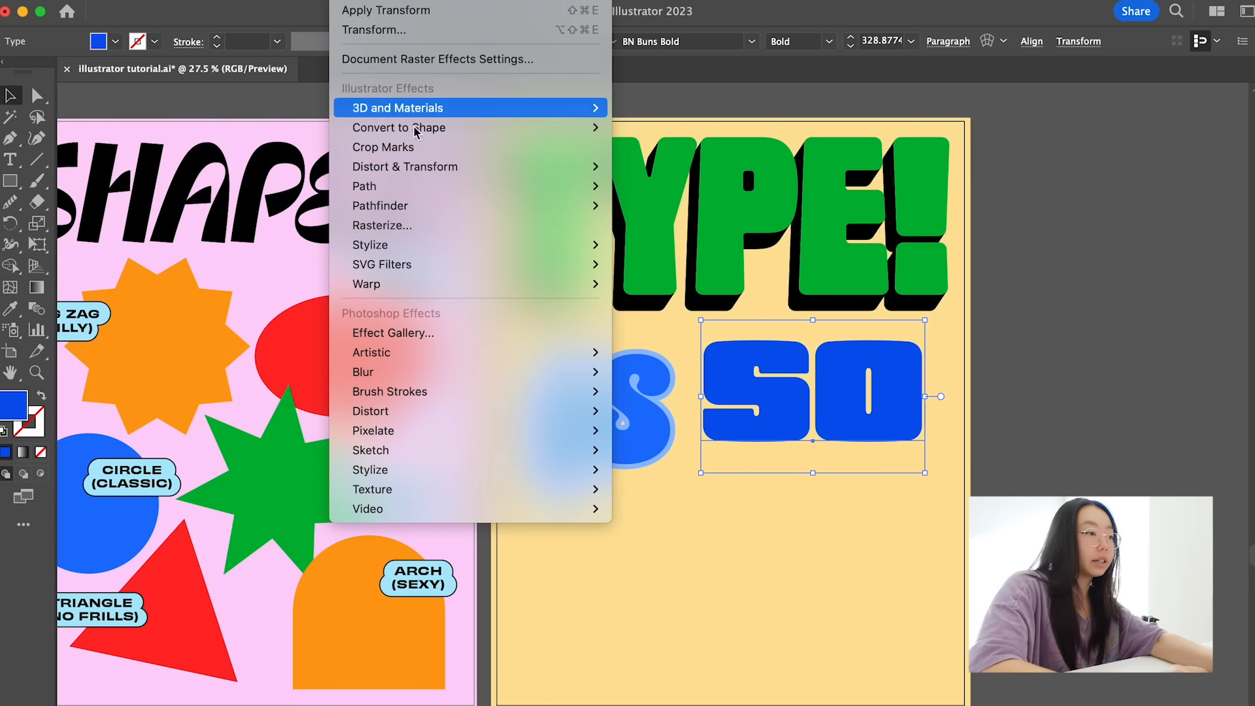
# - Apply a Transform effect to "so" with 20 copies, moving each -1 px horizontally and 2 px vertically
pyautogui.moveTo(465, 168)
pyautogui.click(656, 225)
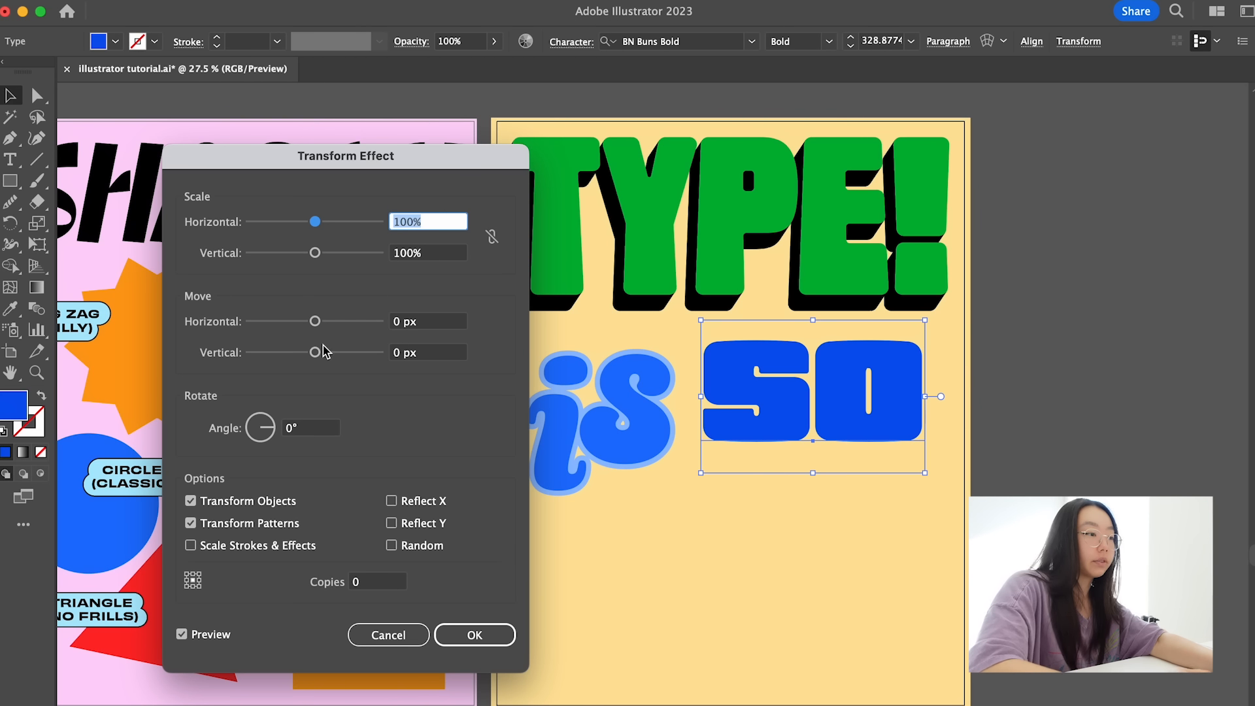
pyautogui.moveTo(315, 321); pyautogui.dragTo(309, 322)
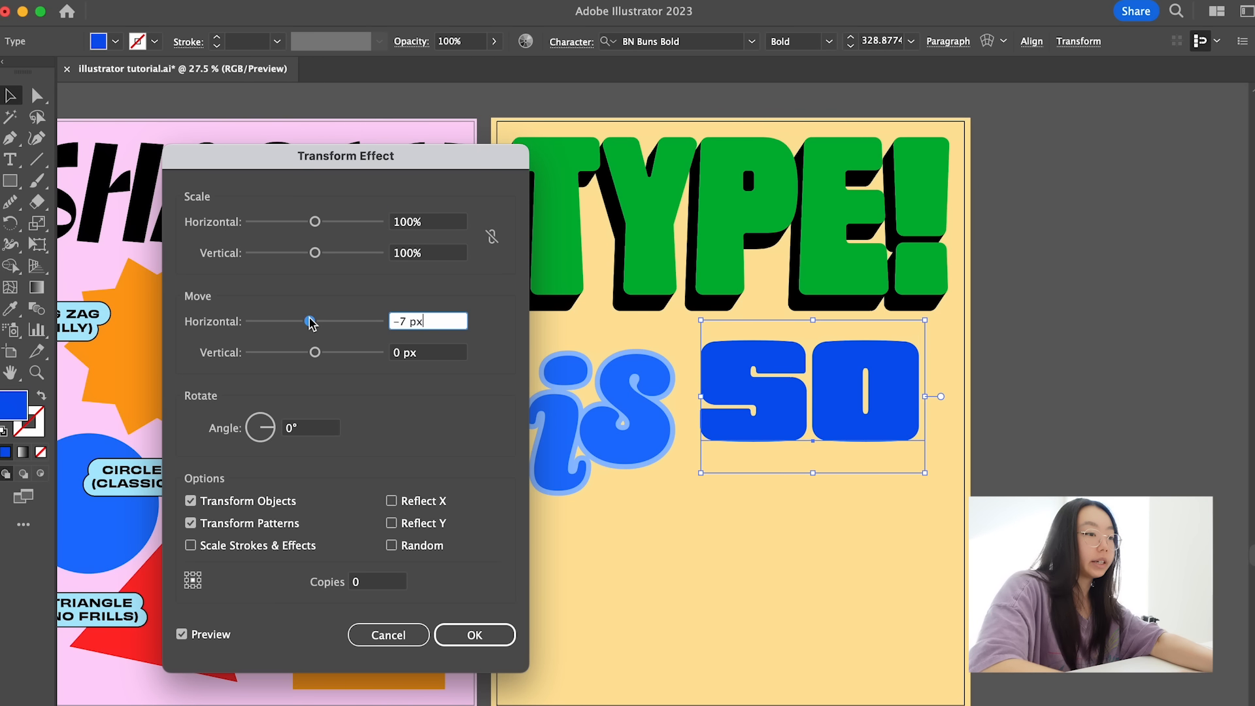
pyautogui.click(362, 584)
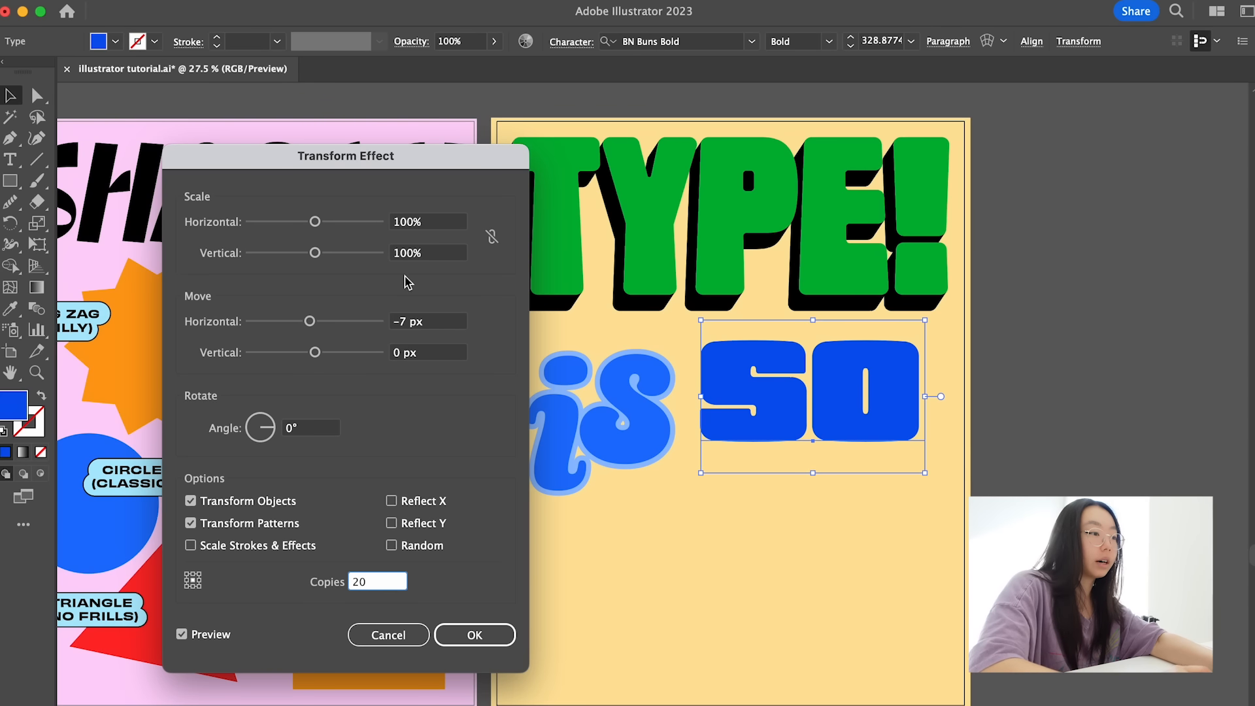
pyautogui.moveTo(401, 353); pyautogui.dragTo(384, 352)
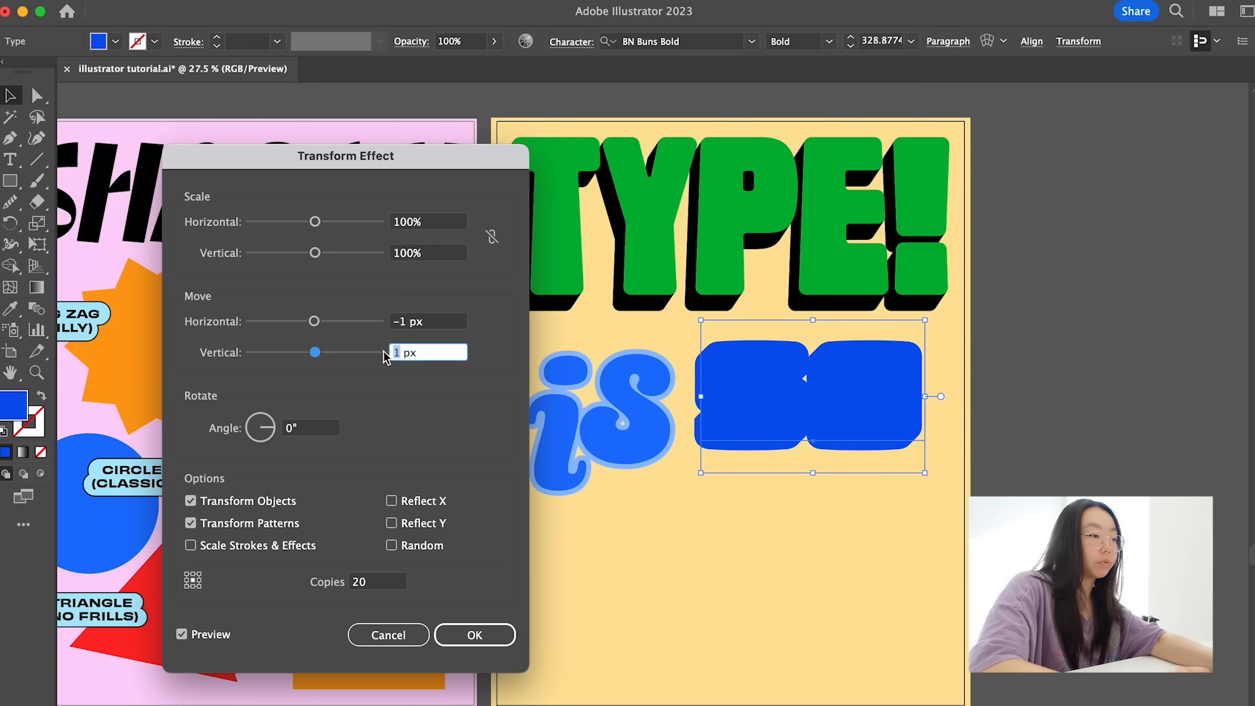
pyautogui.click(434, 322)
pyautogui.click(475, 637)
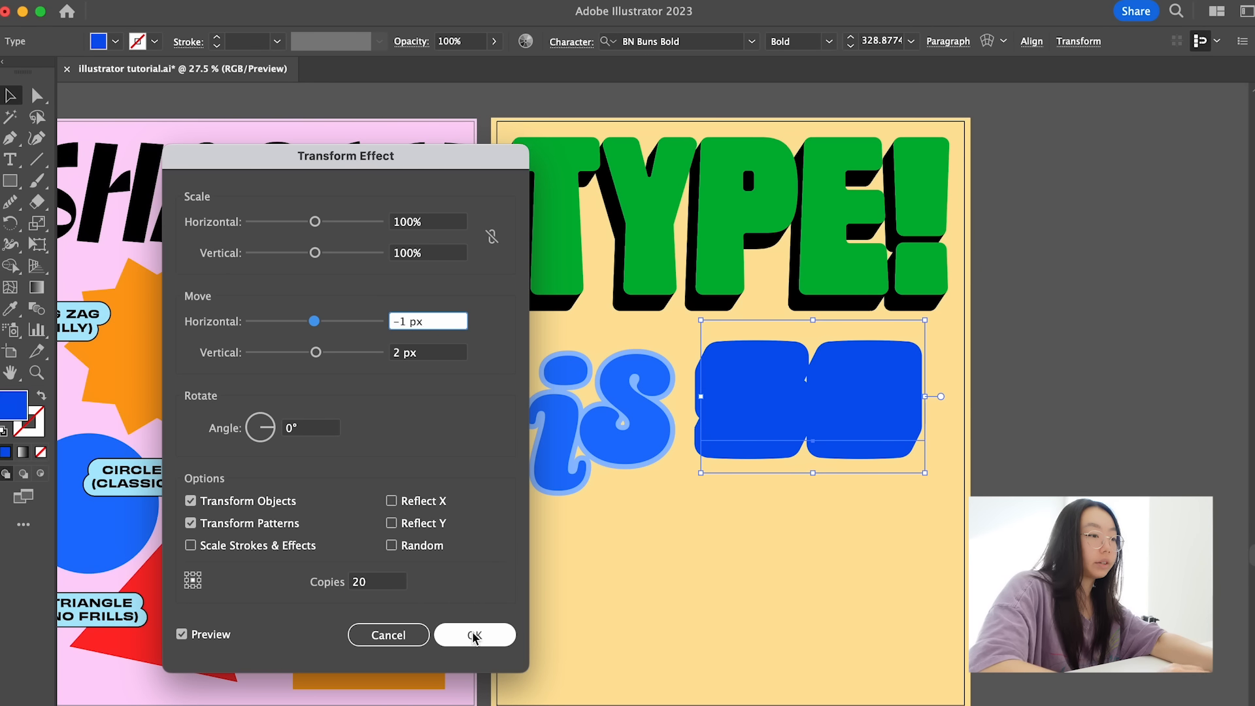
# - Expand the appearance of the extruded word "so", and expand its object and fill
pyautogui.click(200, 1)
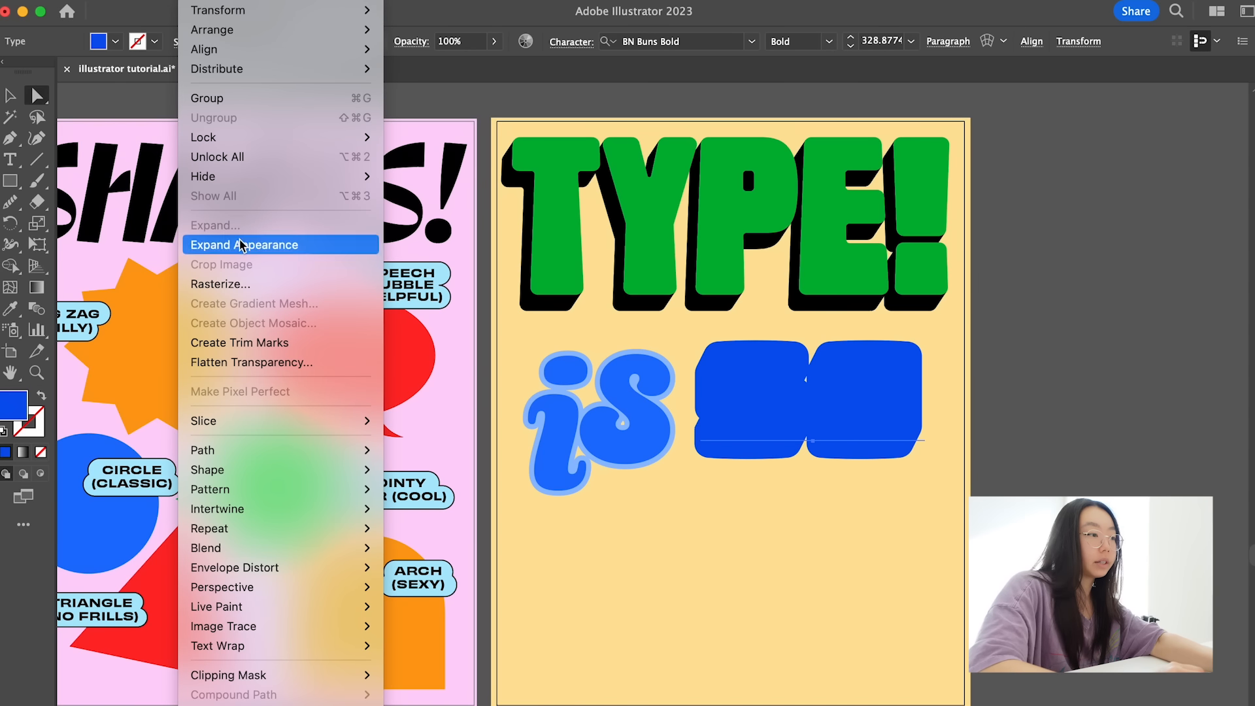
pyautogui.click(261, 244)
pyautogui.click(772, 547)
pyautogui.click(830, 409)
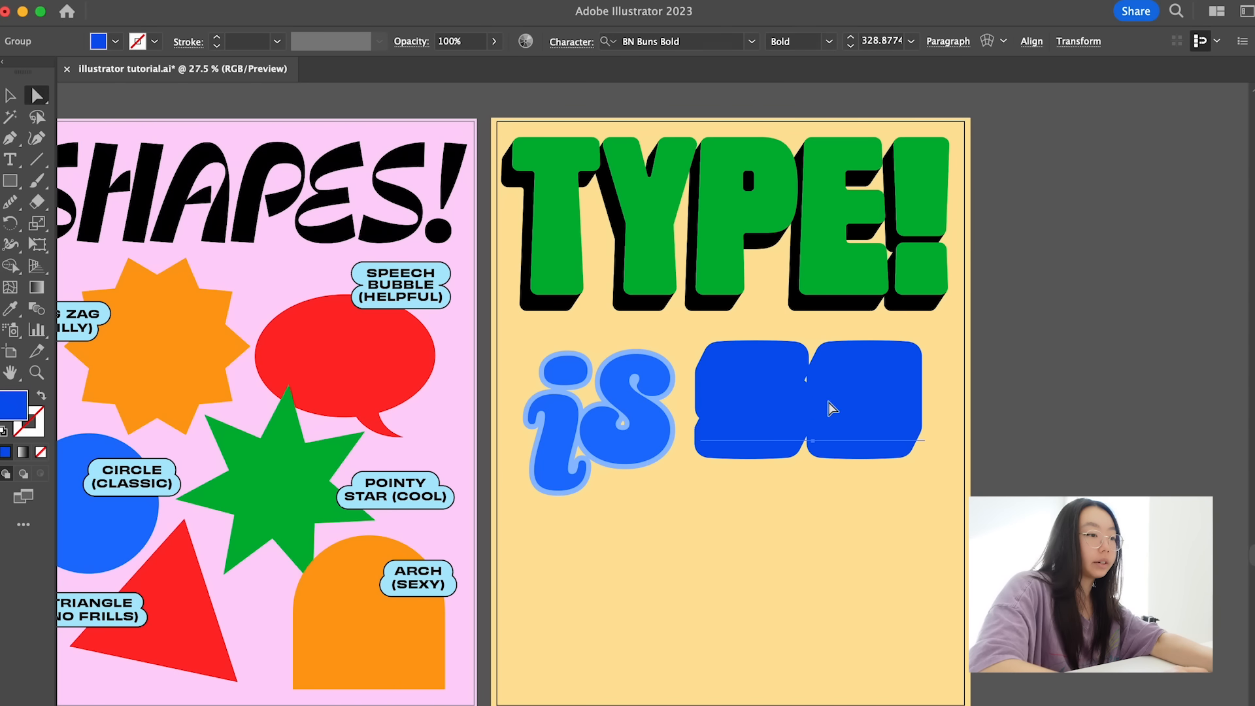
pyautogui.click(199, 2)
pyautogui.click(239, 225)
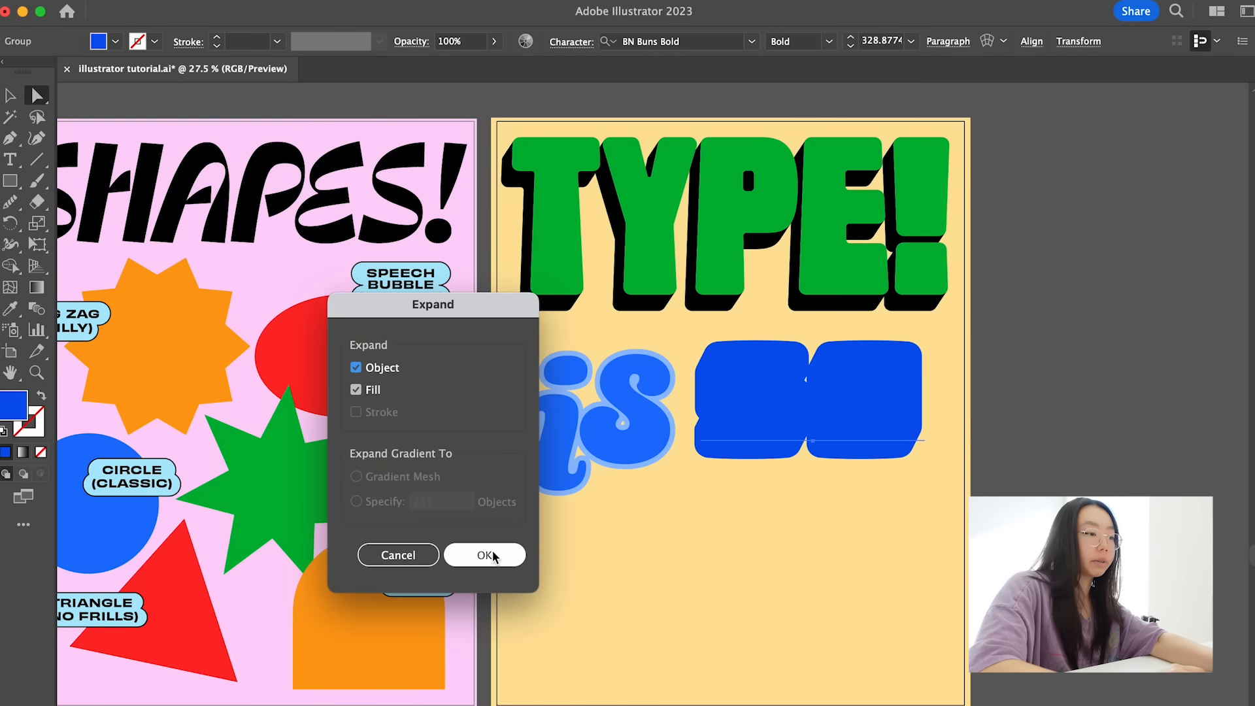
pyautogui.click(484, 555)
# - Fill the whole expanded "so" group with black, 000000
pyautogui.click(792, 581)
pyautogui.click(776, 414)
pyautogui.press('v')
pyautogui.click(775, 414)
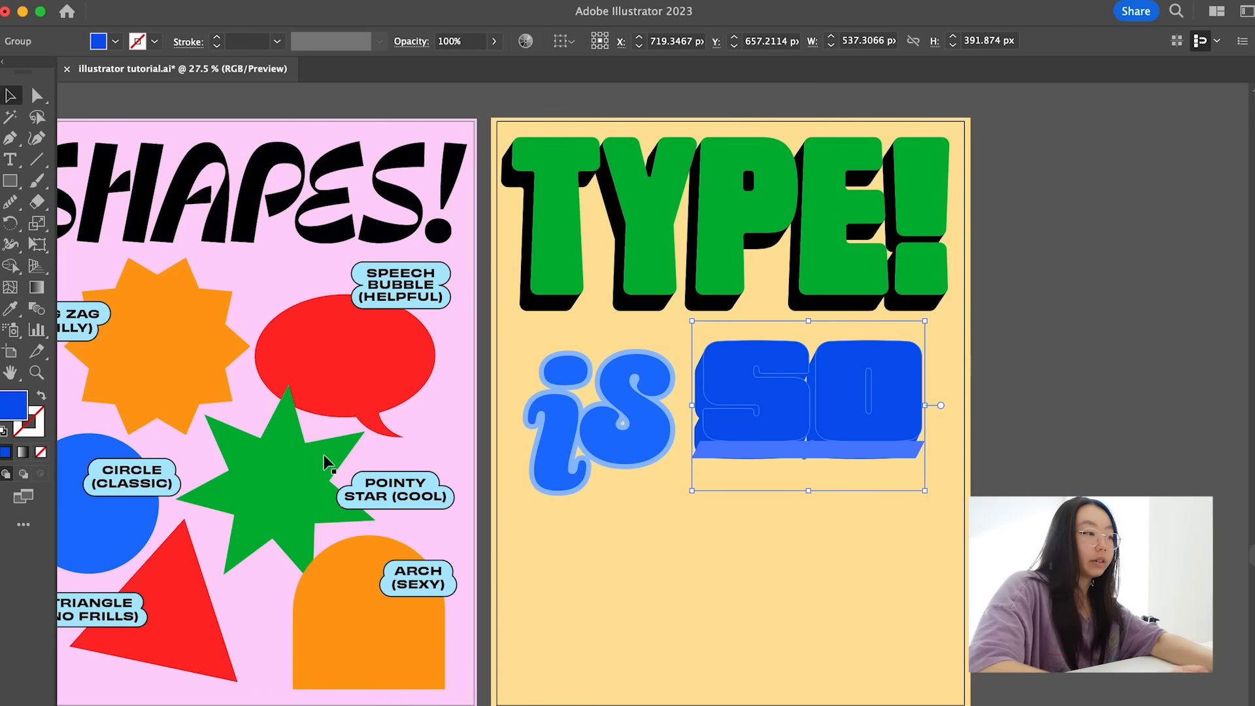
pyautogui.doubleClick(12, 413)
pyautogui.write('000000')
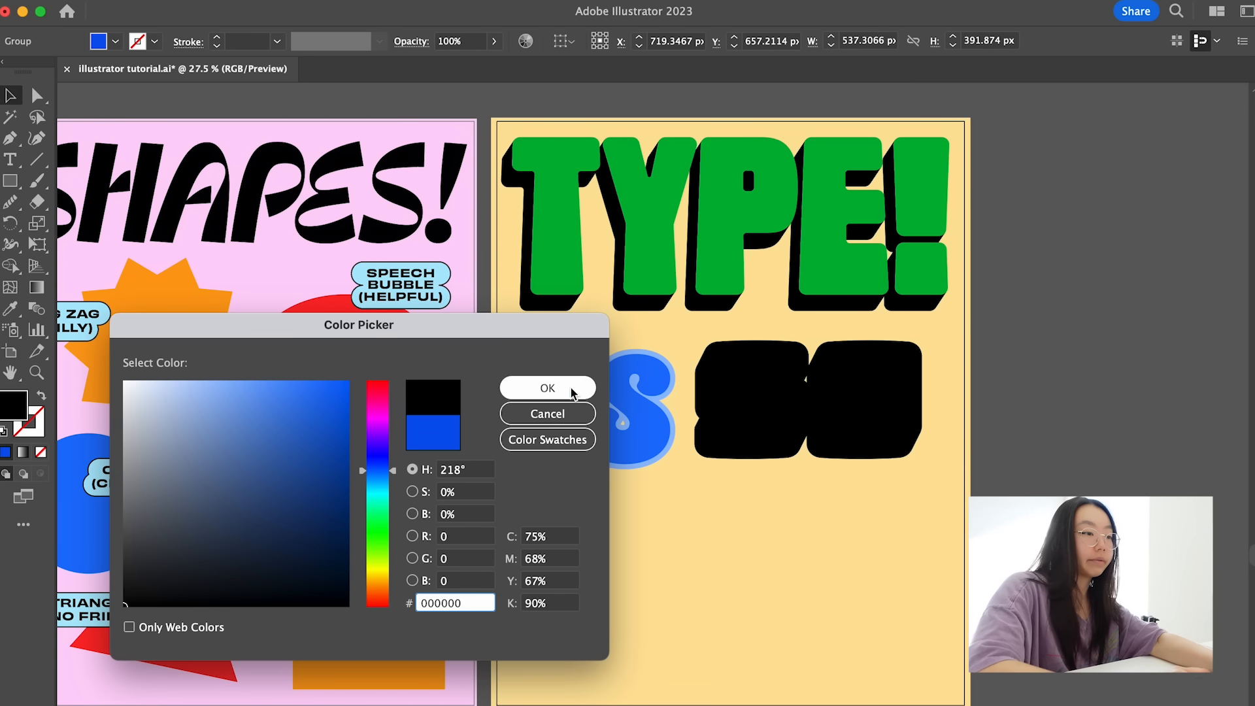
pyautogui.click(548, 387)
# - Fill only the front s and o letters with the blue sampled from "is", and adjust it to a deeper blue
pyautogui.press('a')
pyautogui.click(777, 401)
pyautogui.keyDown('shift'); pyautogui.click(839, 411); pyautogui.keyUp('shift')
pyautogui.press('i')
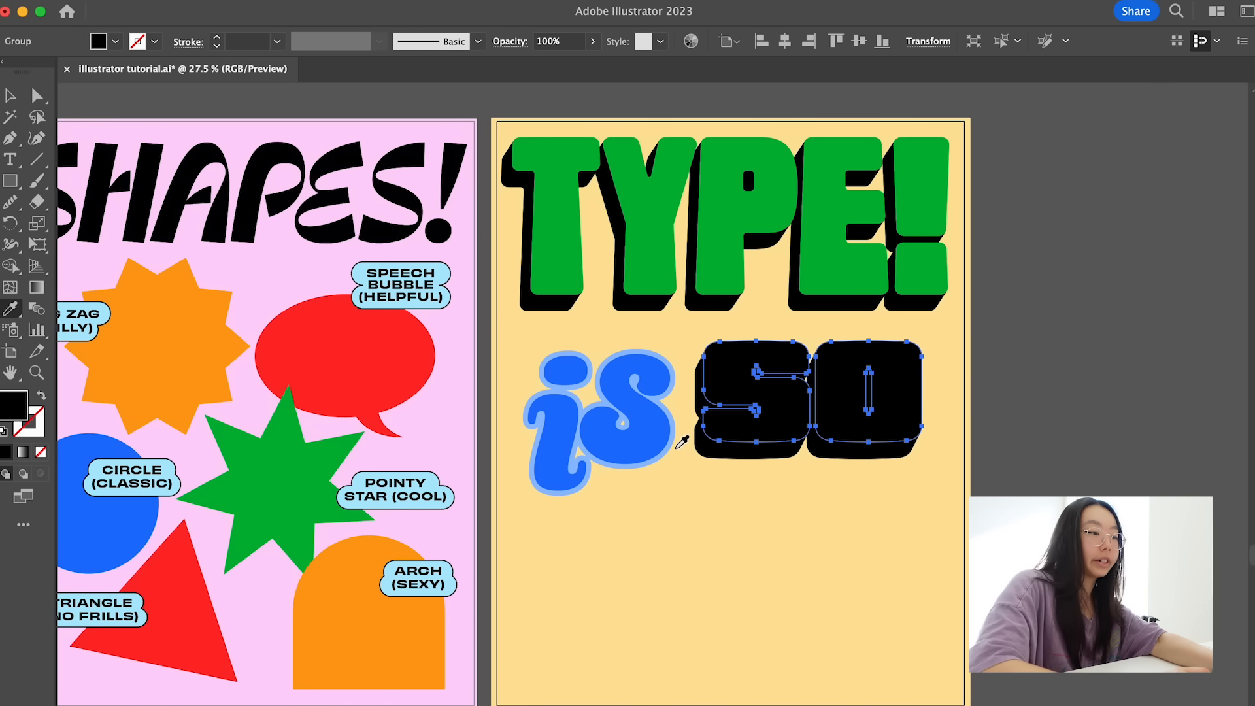
pyautogui.click(640, 437)
pyautogui.doubleClick(31, 418)
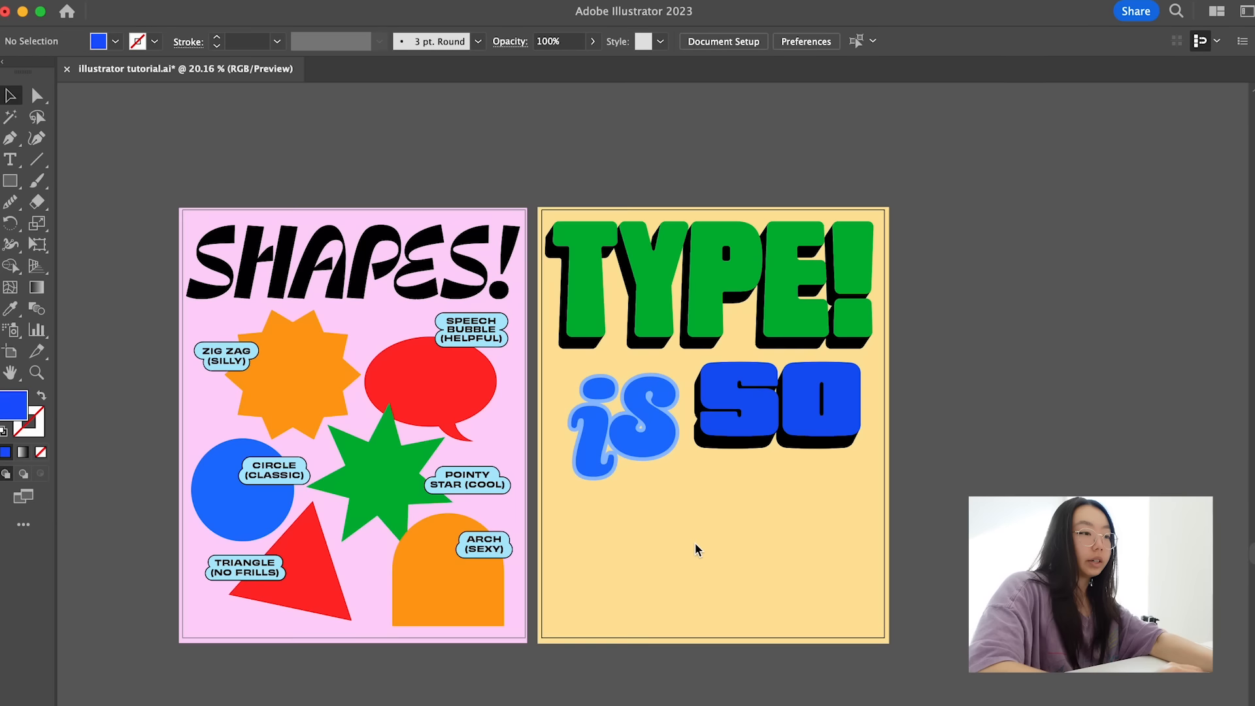
# - Add the word "COOL" in black below "is so" and set its font to BN Reebox Rounded
pyautogui.scroll(2, 693, 542)
pyautogui.press('t')
pyautogui.click(613, 507)
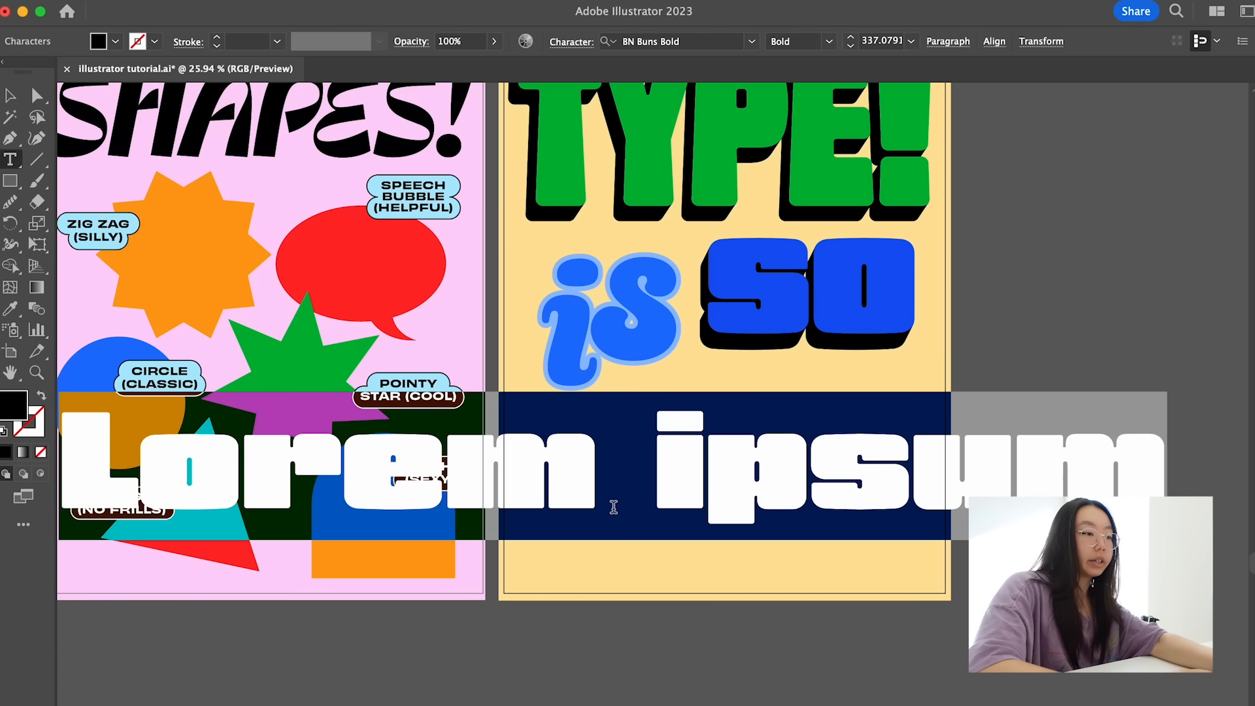
pyautogui.write('COOL')
pyautogui.click(30, 98)
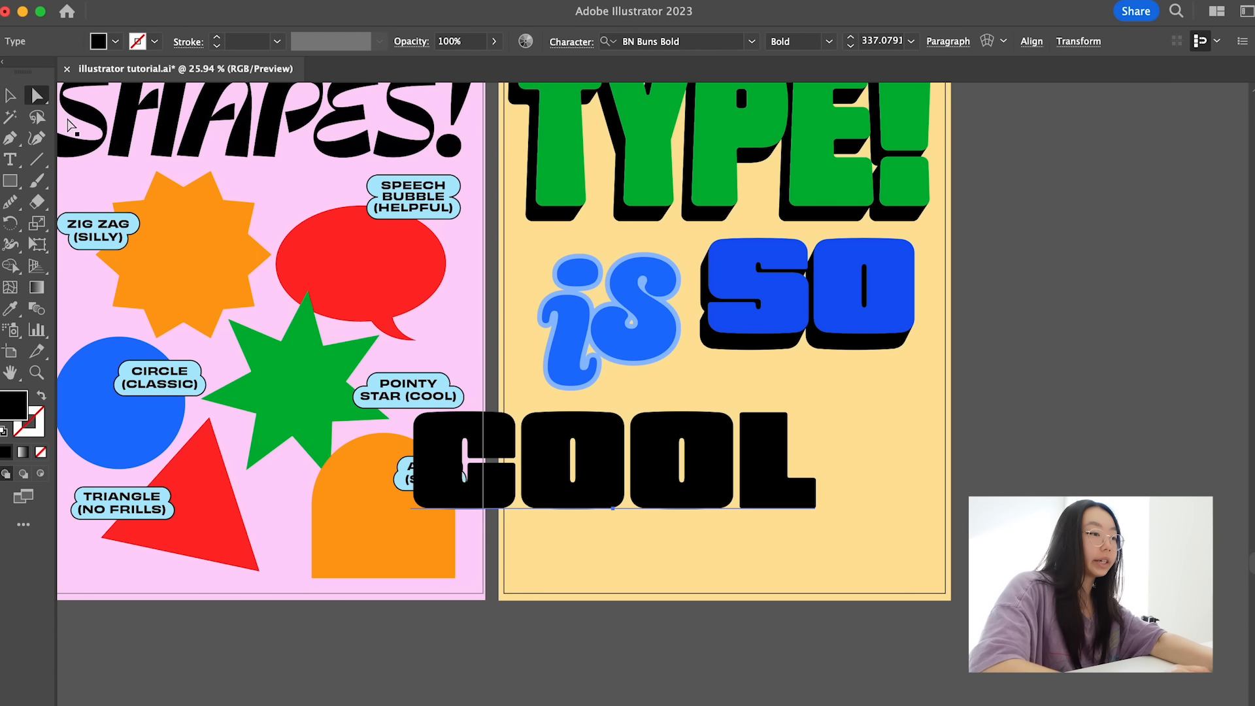
pyautogui.press('i')
pyautogui.click(677, 21)
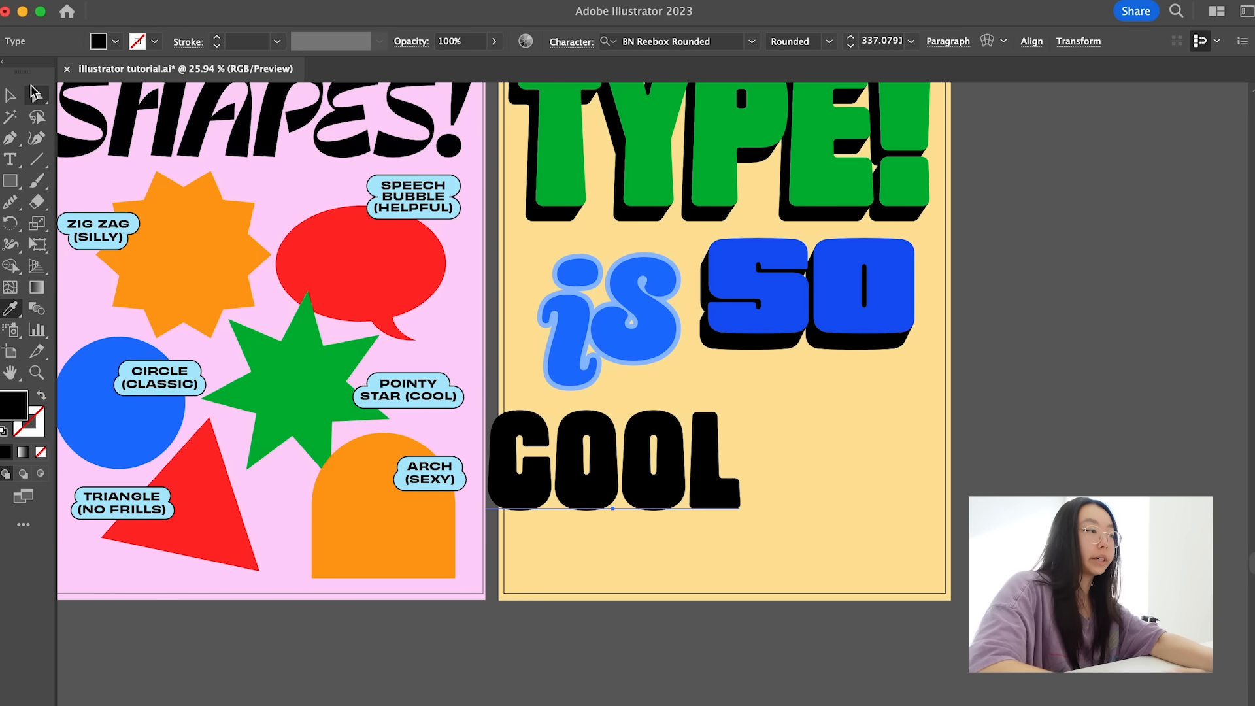
pyautogui.click(31, 90)
# - Enlarge the word "COOL" to about 531 pt and position it to span the lower part of the yellow poster
pyautogui.press('v')
pyautogui.moveTo(613, 459); pyautogui.dragTo(649, 445)
pyautogui.moveTo(776, 537); pyautogui.dragTo(946, 654)
pyautogui.click(879, 482)
pyautogui.moveTo(948, 513); pyautogui.dragTo(918, 516)
pyautogui.scroll(-2, 871, 535)
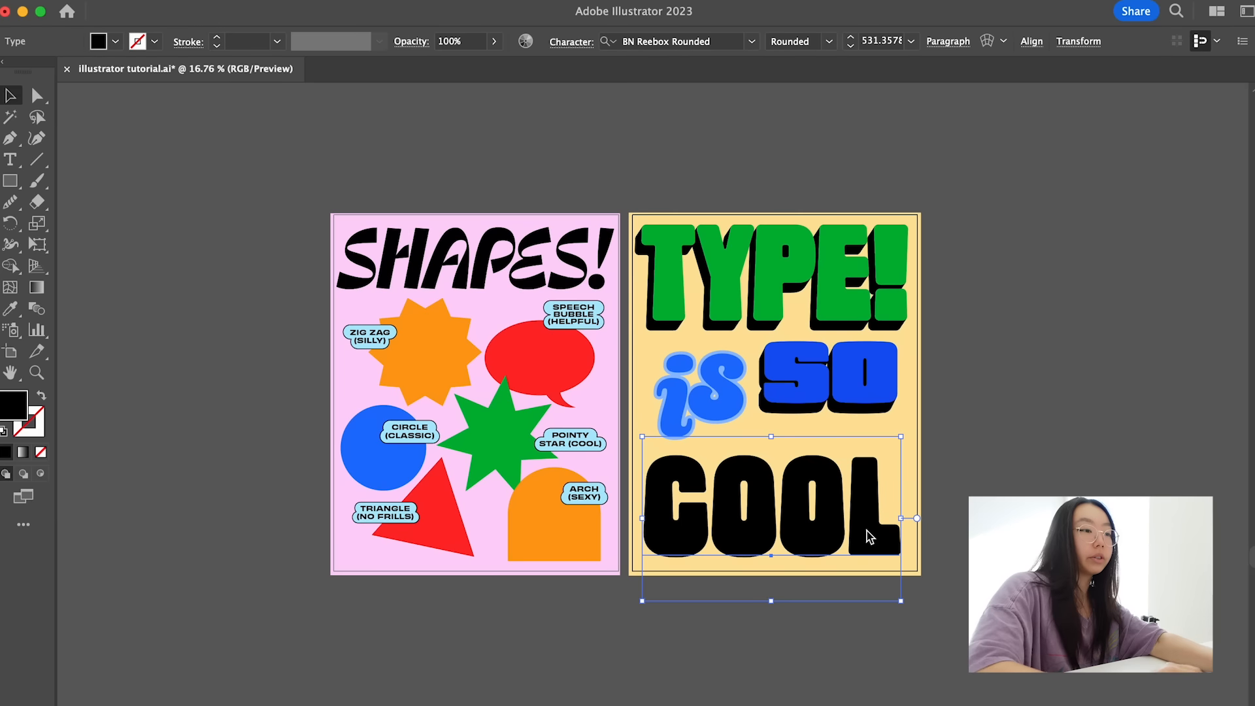
# - Start an Arc warp effect on the word "COOL" and keep the poster visible beside the warp options
pyautogui.click(720, 394)
pyautogui.scroll(1, 720, 394)
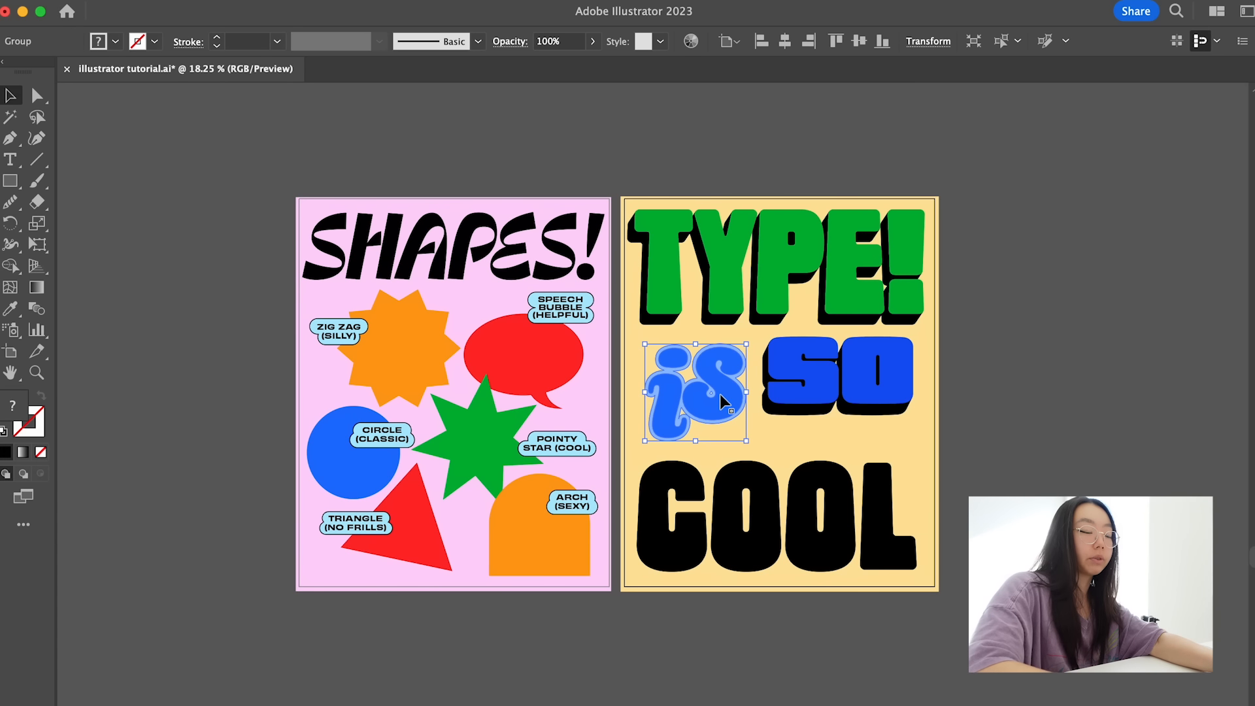
pyautogui.click(849, 497)
pyautogui.scroll(2, 850, 497)
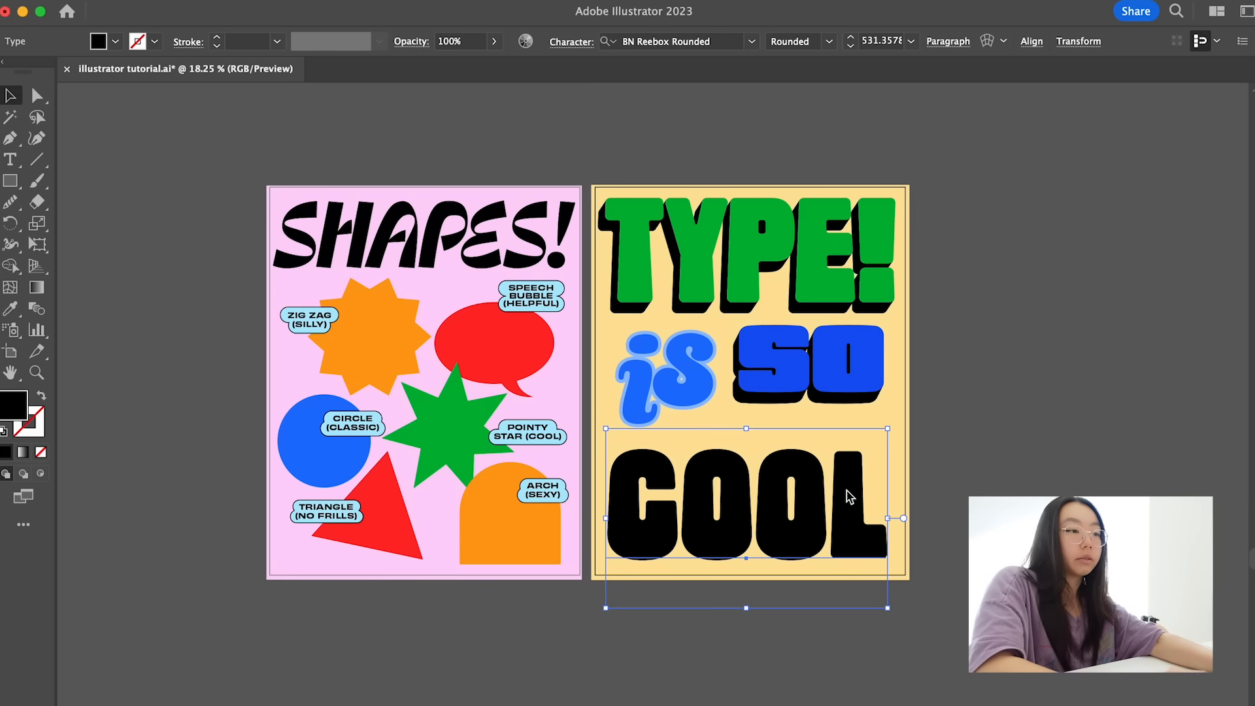
pyautogui.click(349, 1)
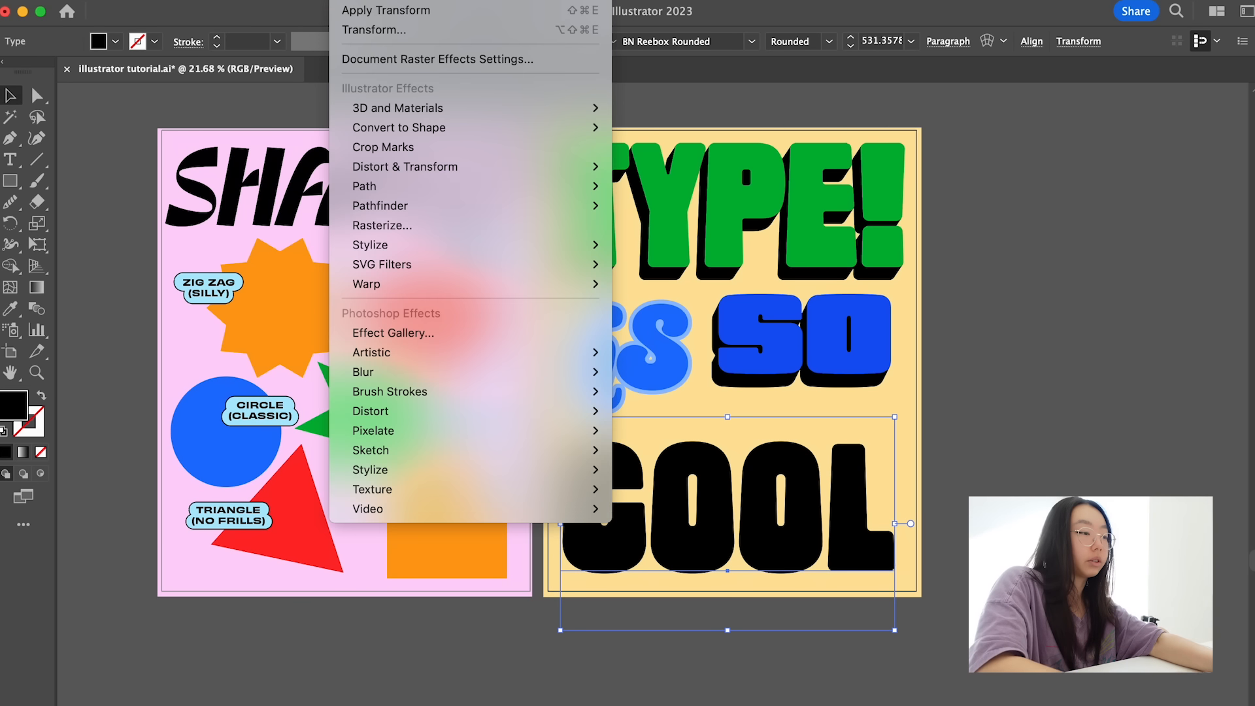
pyautogui.moveTo(392, 285)
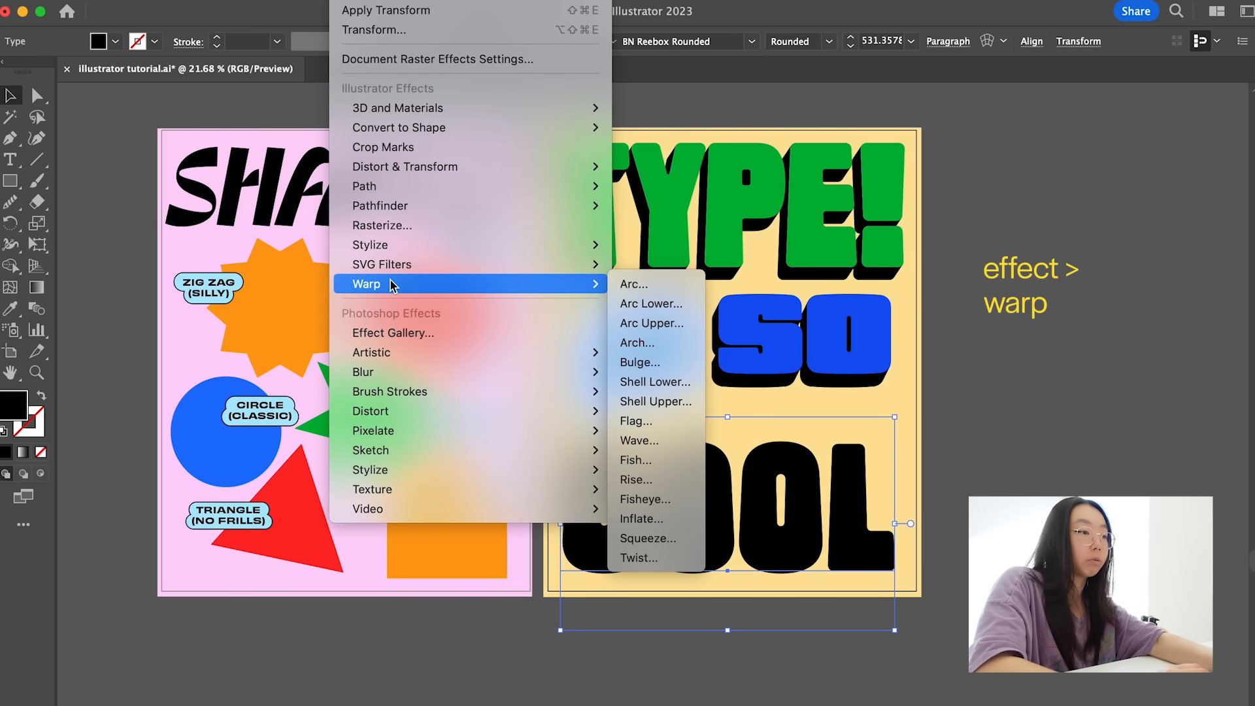
pyautogui.click(633, 283)
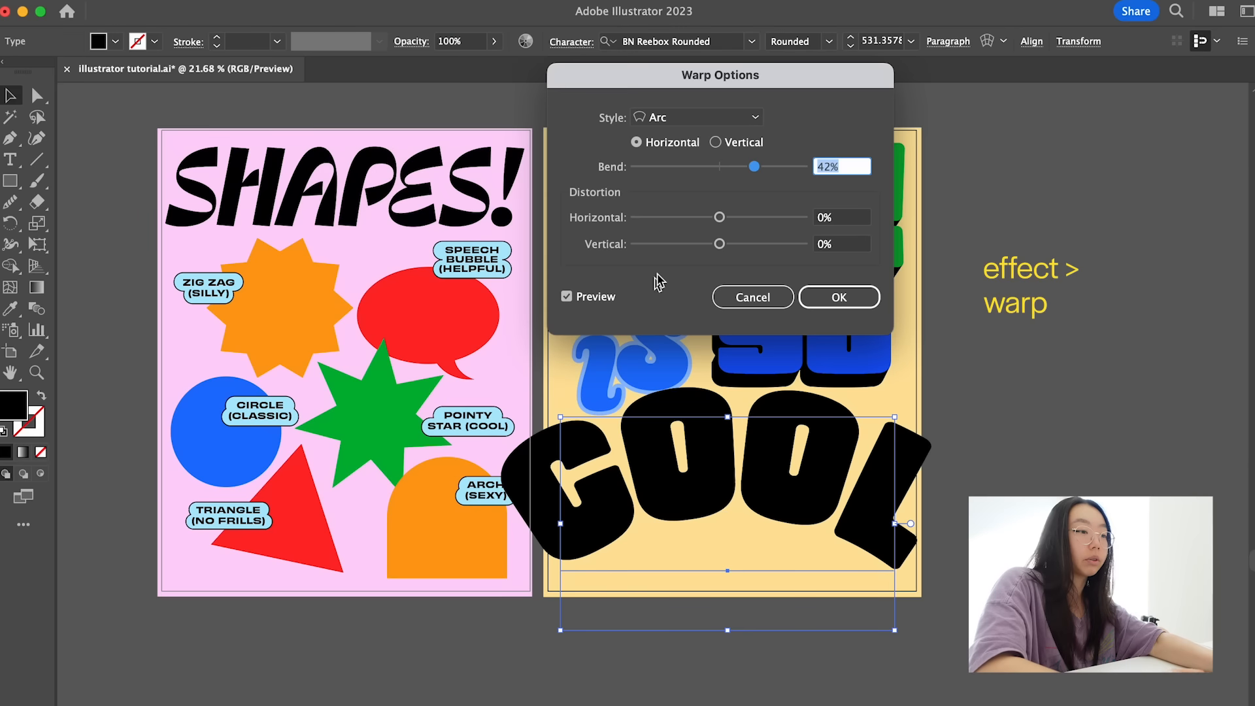
pyautogui.moveTo(777, 88); pyautogui.dragTo(426, 165)
# - Try the Arc Lower, Arc Upper, Arch, Bulge and Shell Lower warp styles on "COOL"
pyautogui.click(392, 197)
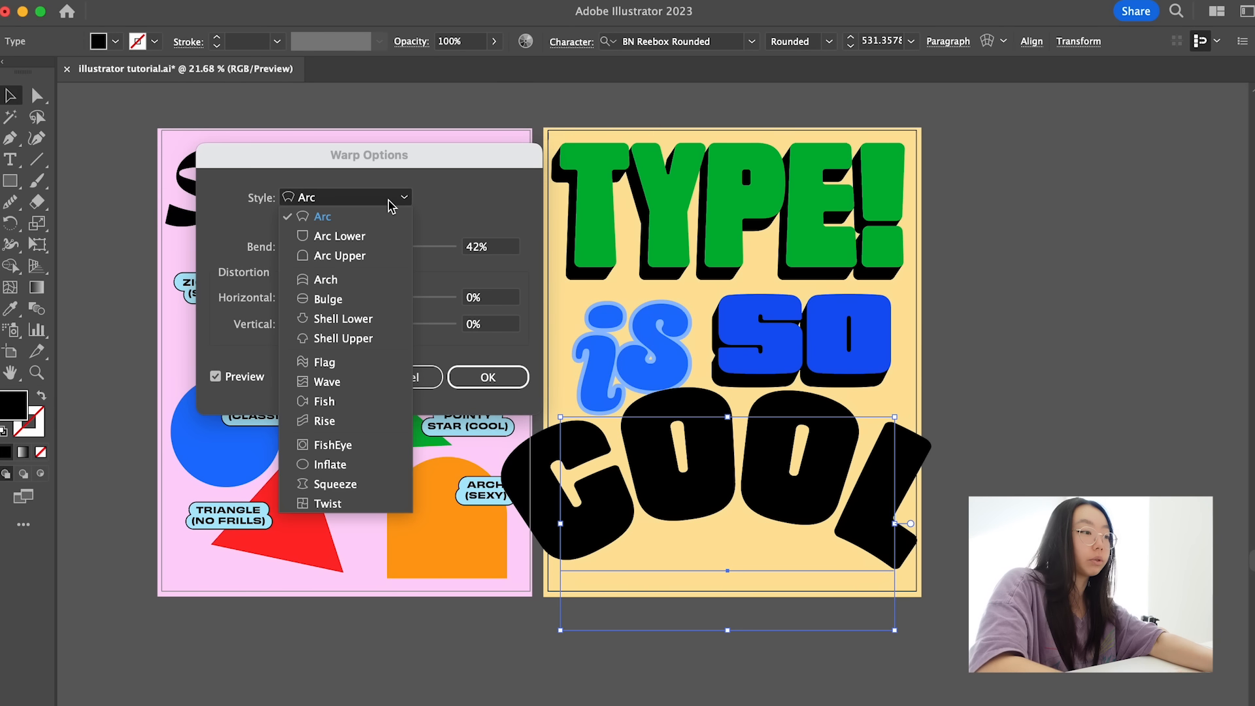
pyautogui.click(339, 236)
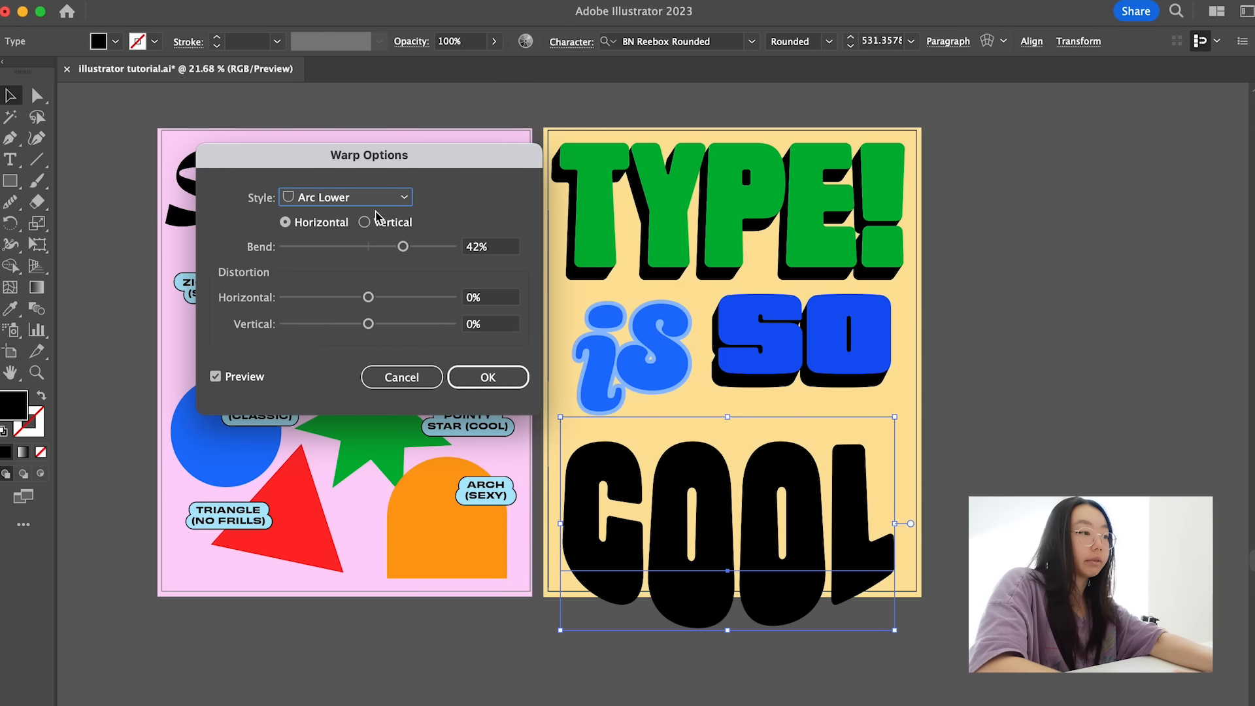
pyautogui.click(368, 203)
pyautogui.click(361, 257)
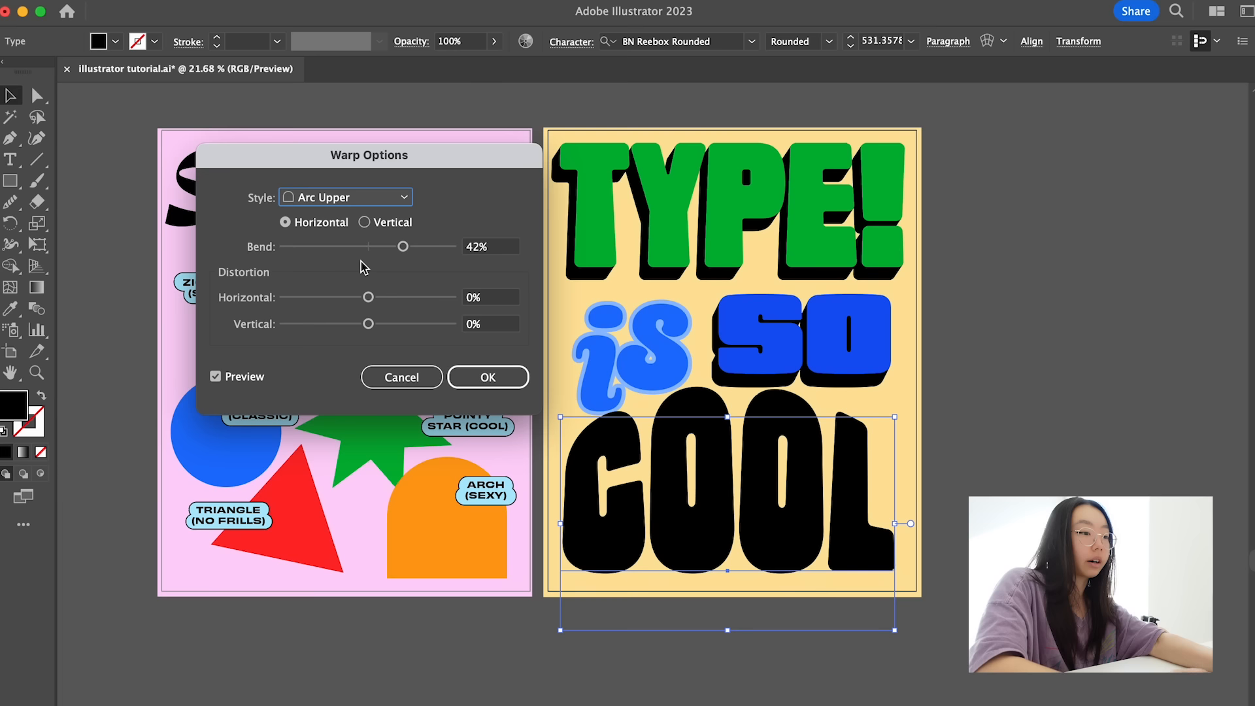
pyautogui.click(356, 203)
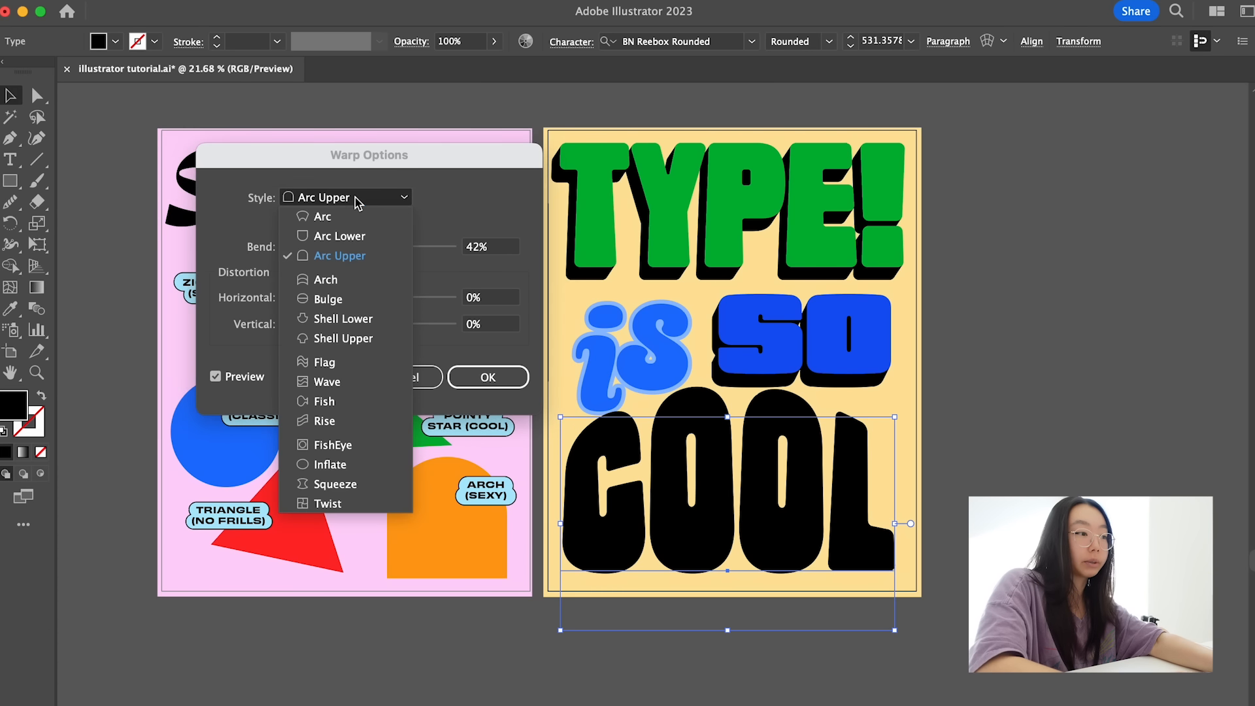
pyautogui.click(339, 279)
pyautogui.click(346, 200)
pyautogui.click(328, 299)
pyautogui.click(340, 198)
pyautogui.click(340, 318)
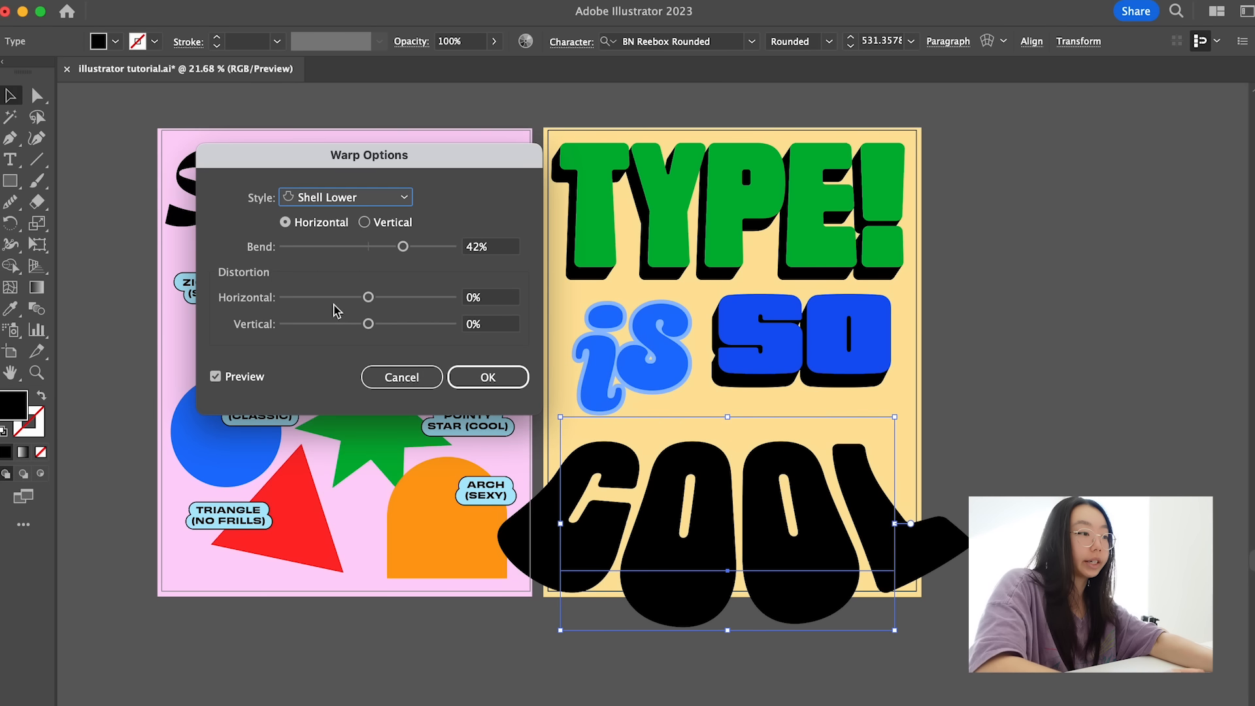
# - Try the Flag warp style on "COOL" with 71% bend, -10% horizontal and -4% vertical distortion
pyautogui.click(338, 199)
pyautogui.click(337, 364)
pyautogui.moveTo(400, 249); pyautogui.dragTo(428, 247)
pyautogui.moveTo(368, 298); pyautogui.dragTo(364, 324)
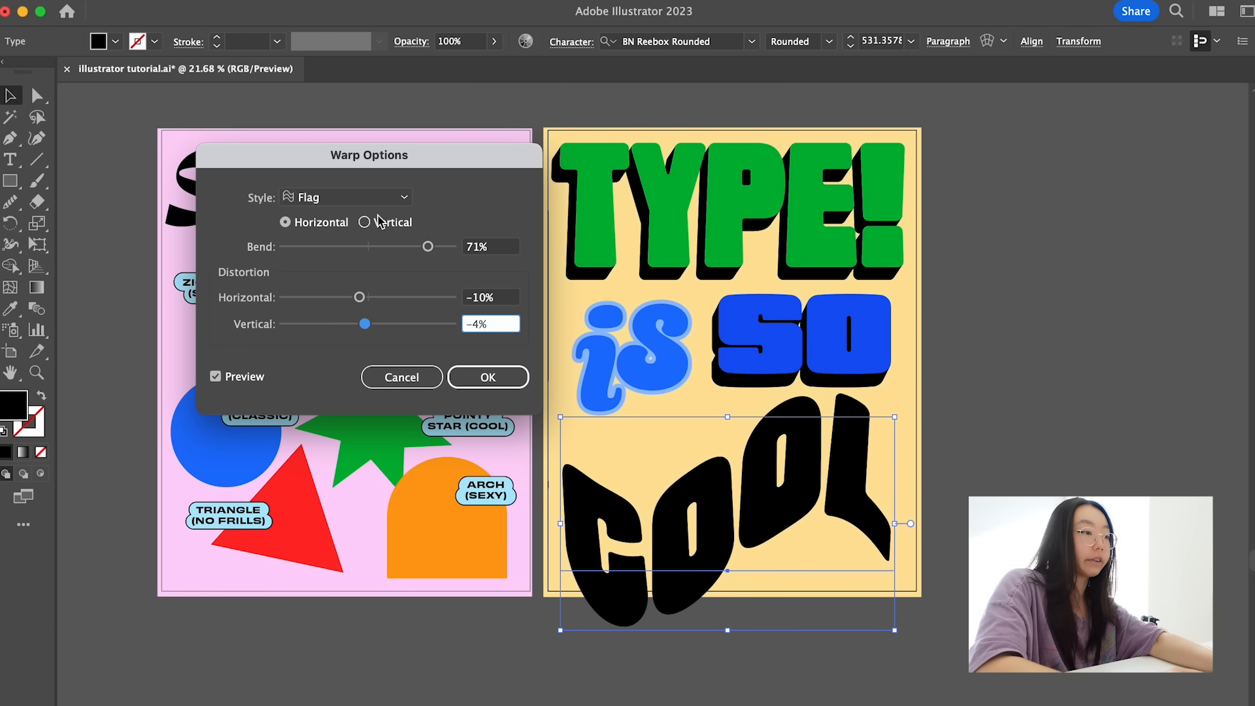
# - Set the warp of "COOL" to Arc Upper with 33% bend and 0% horizontal and vertical distortion
pyautogui.click(366, 197)
pyautogui.click(347, 256)
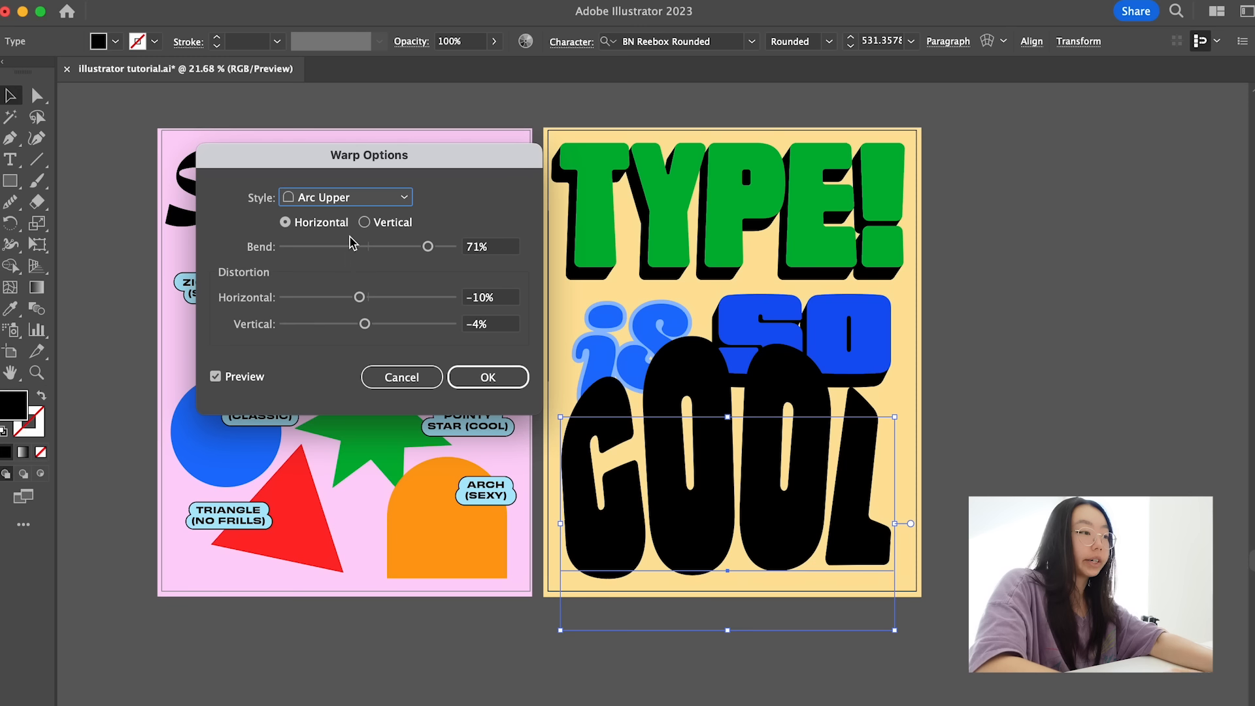
pyautogui.doubleClick(500, 301)
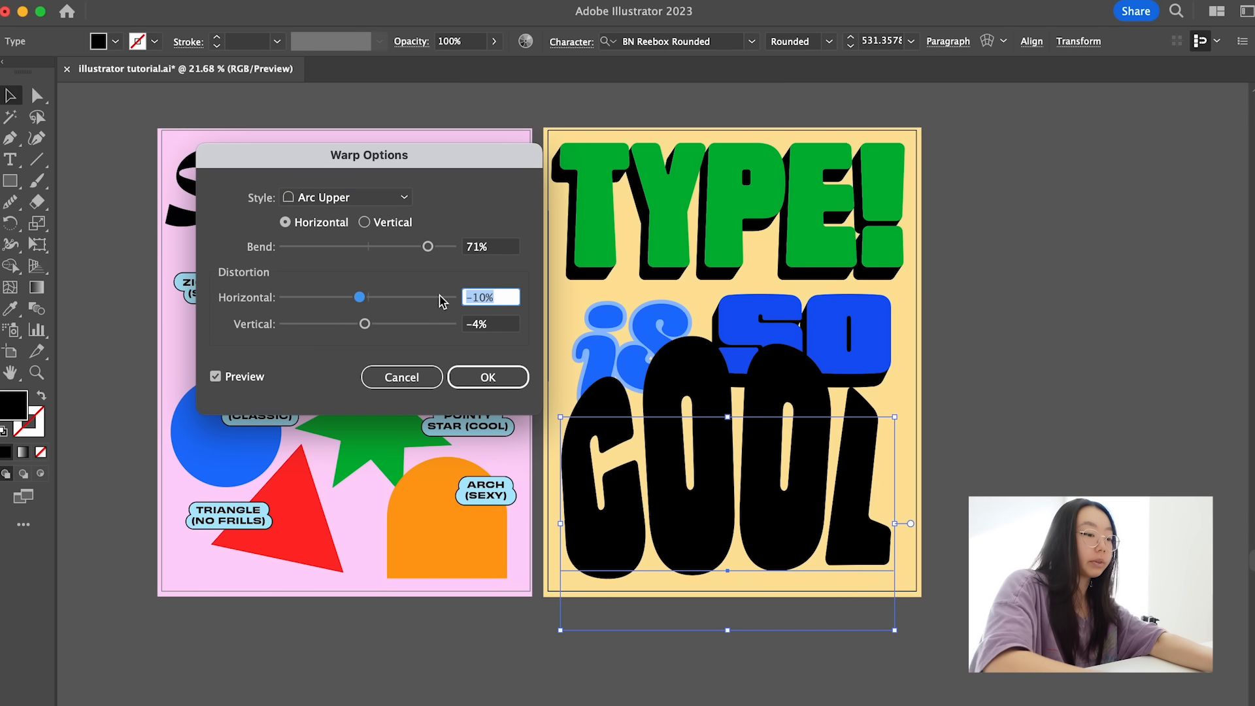
pyautogui.write('0')
pyautogui.doubleClick(500, 325)
pyautogui.write('0')
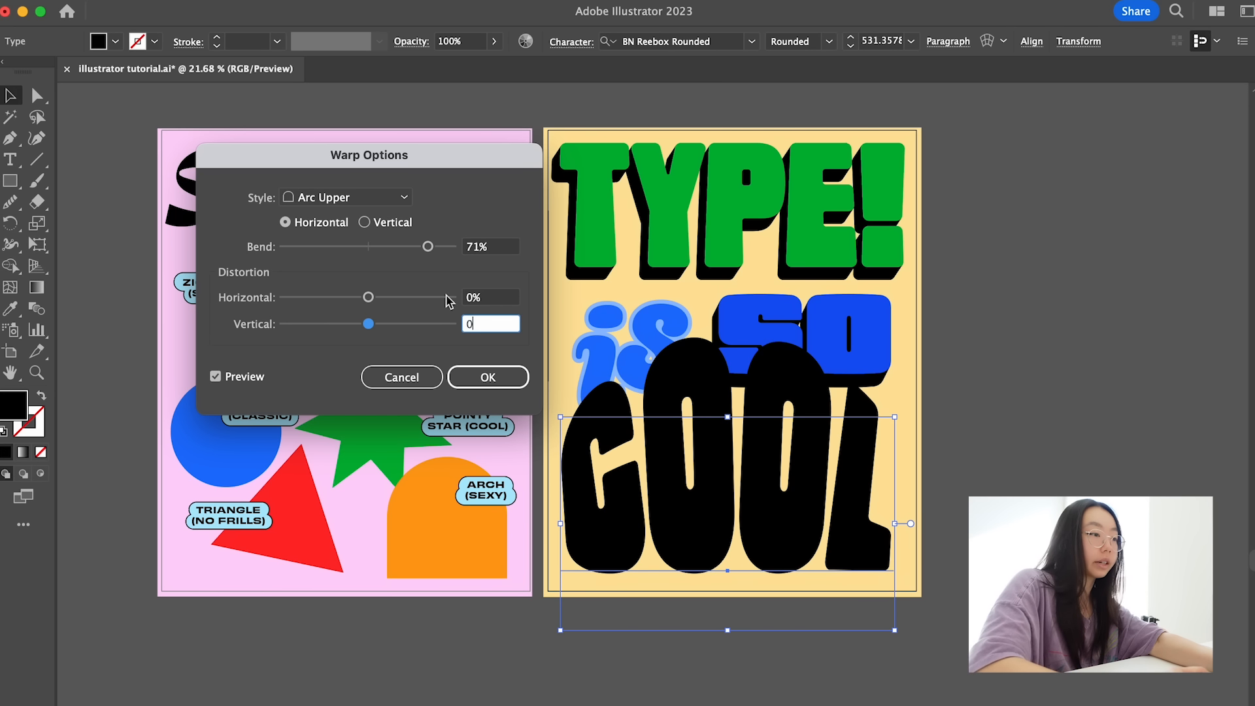
pyautogui.moveTo(428, 247); pyautogui.dragTo(396, 252)
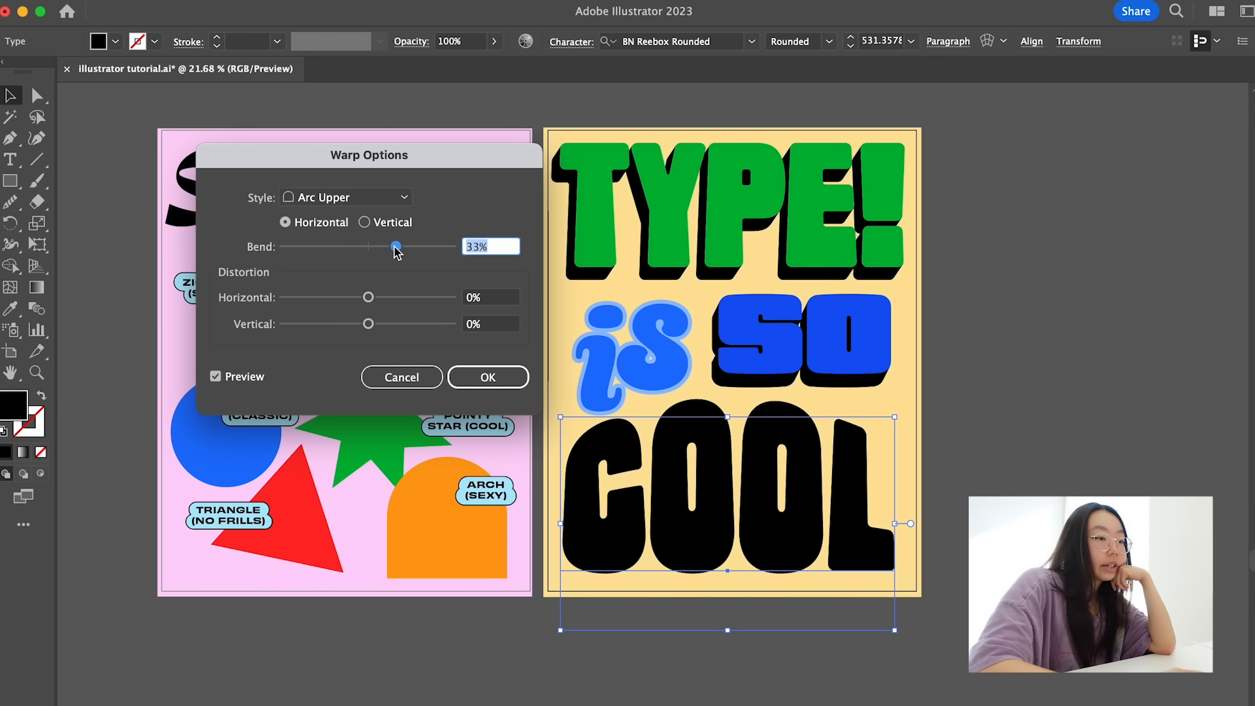
# - Make the warped word "COOL" red and extend it to "COOL!", scaled to fit within the yellow poster's margins
pyautogui.click(487, 377)
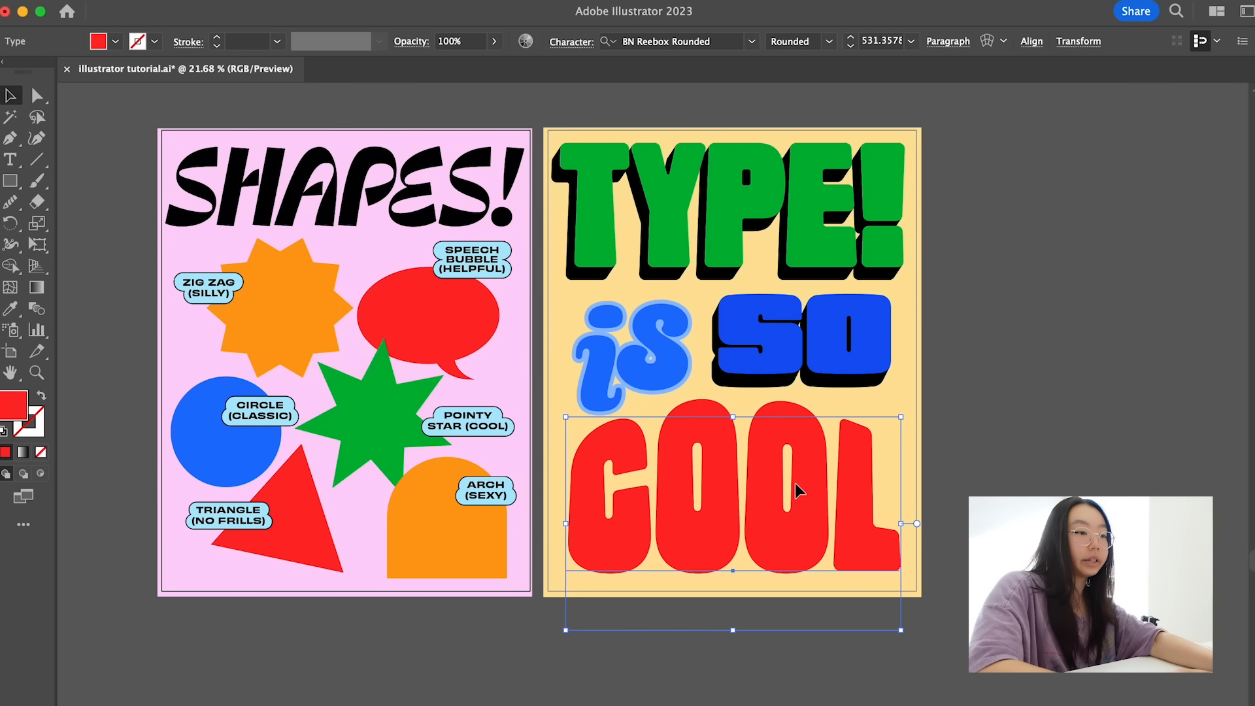
pyautogui.moveTo(796, 485); pyautogui.dragTo(798, 485)
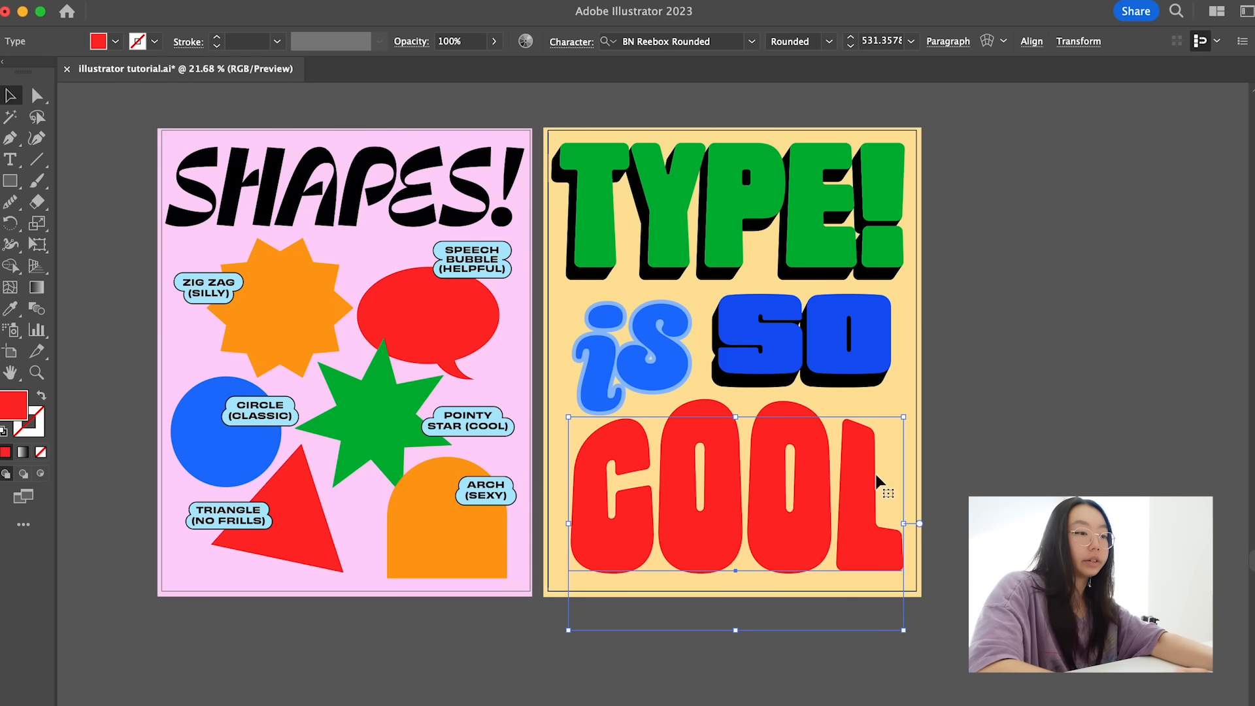
pyautogui.press('t')
pyautogui.click(877, 489)
pyautogui.write('!')
pyautogui.click(10, 95)
pyautogui.moveTo(936, 524); pyautogui.dragTo(906, 530)
pyautogui.click(971, 474)
# - Apply a Transform effect to the black "COOL!" with 1 px horizontal and -1 px vertical movement and 10 copies
pyautogui.scroll(-2, 971, 475)
pyautogui.hscroll(2, 970, 475)
pyautogui.scroll(1, 970, 474)
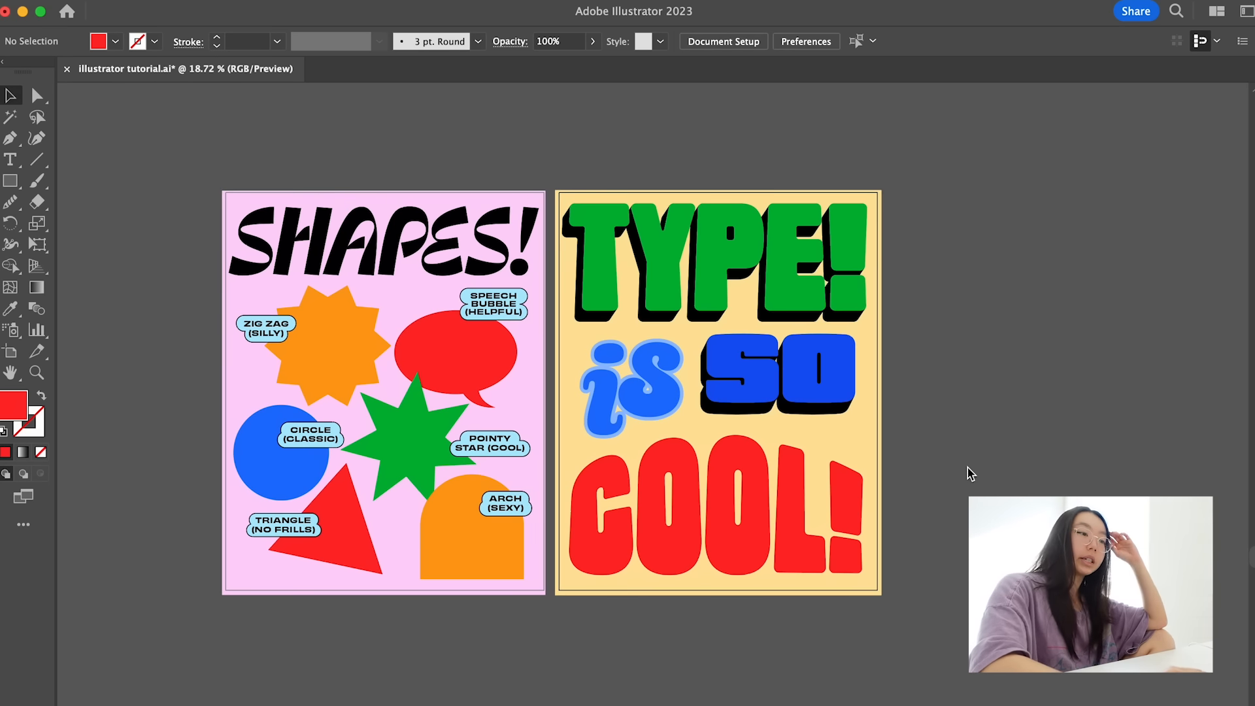
pyautogui.scroll(2, 861, 233)
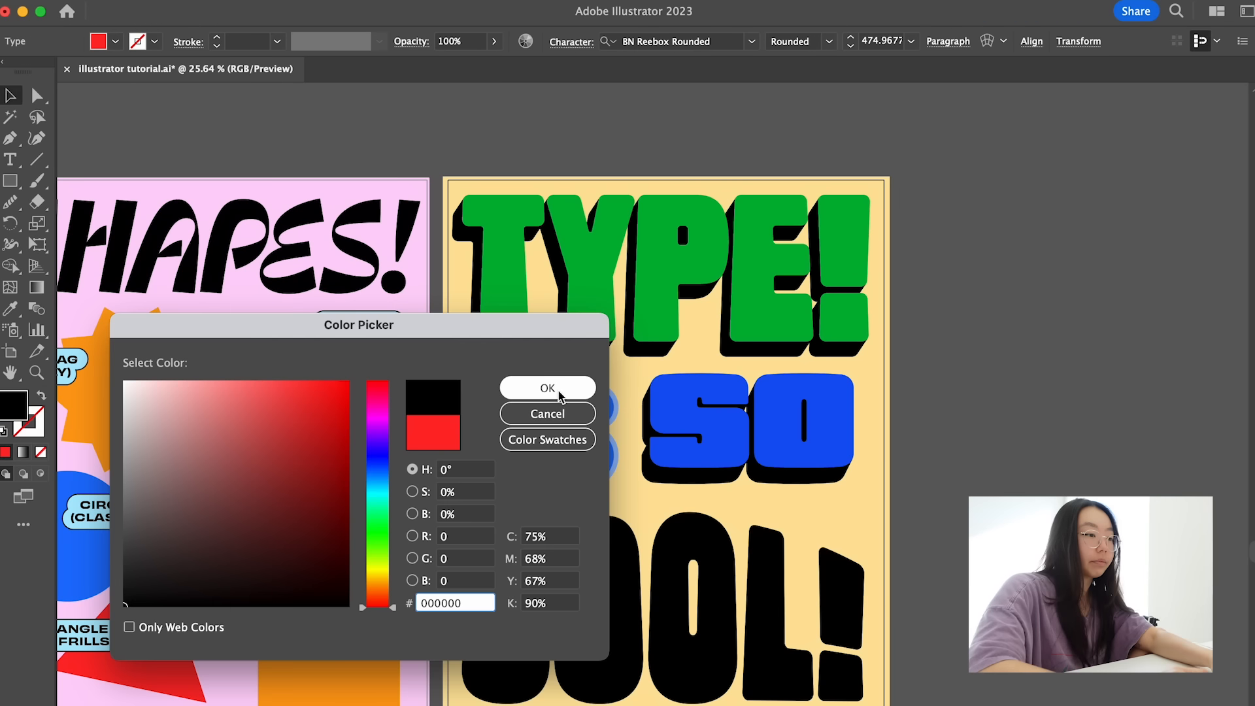
pyautogui.press('Return')
pyautogui.click(351, 0)
pyautogui.moveTo(433, 170)
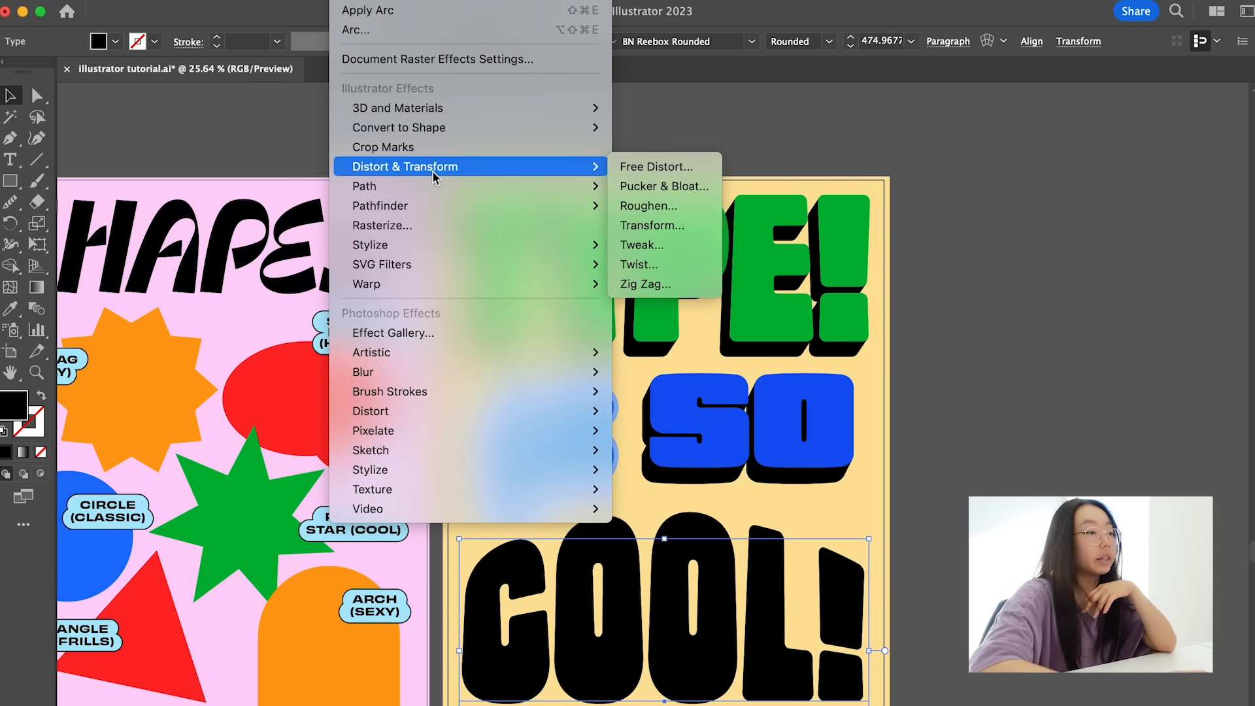
pyautogui.click(679, 224)
pyautogui.press('BackSpace')
pyautogui.write('1')
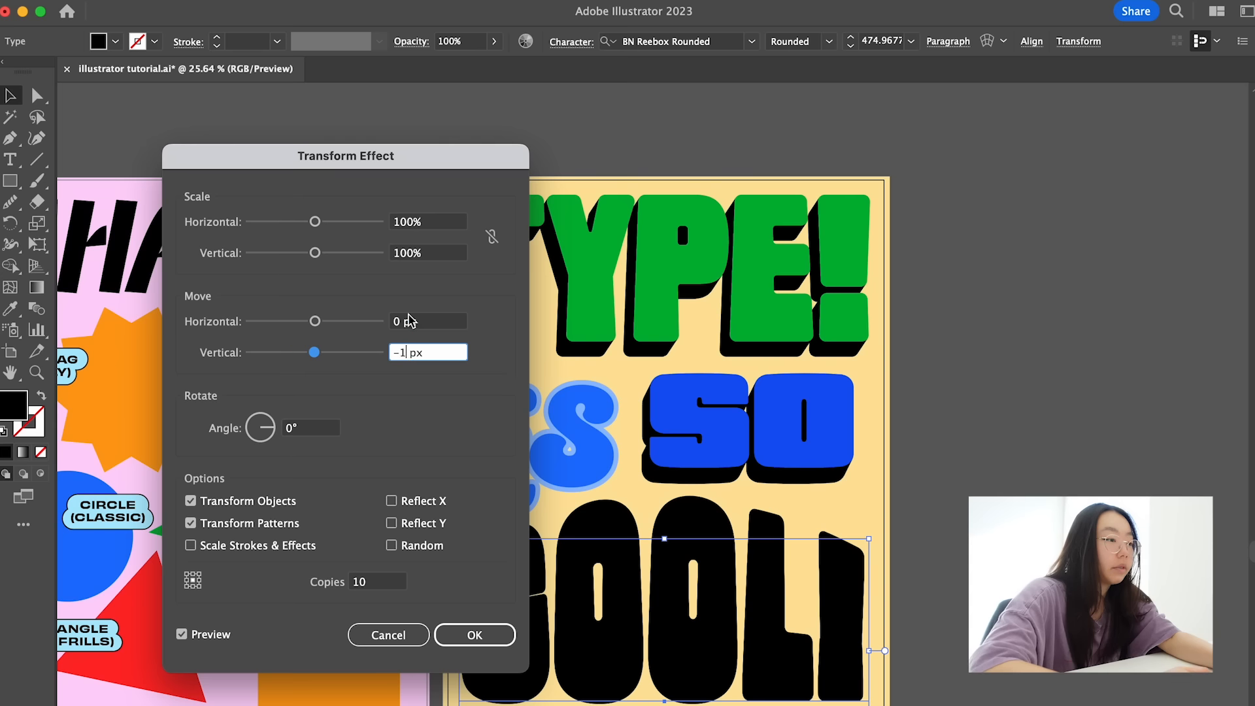
pyautogui.click(400, 321)
pyautogui.press('BackSpace')
pyautogui.write('1')
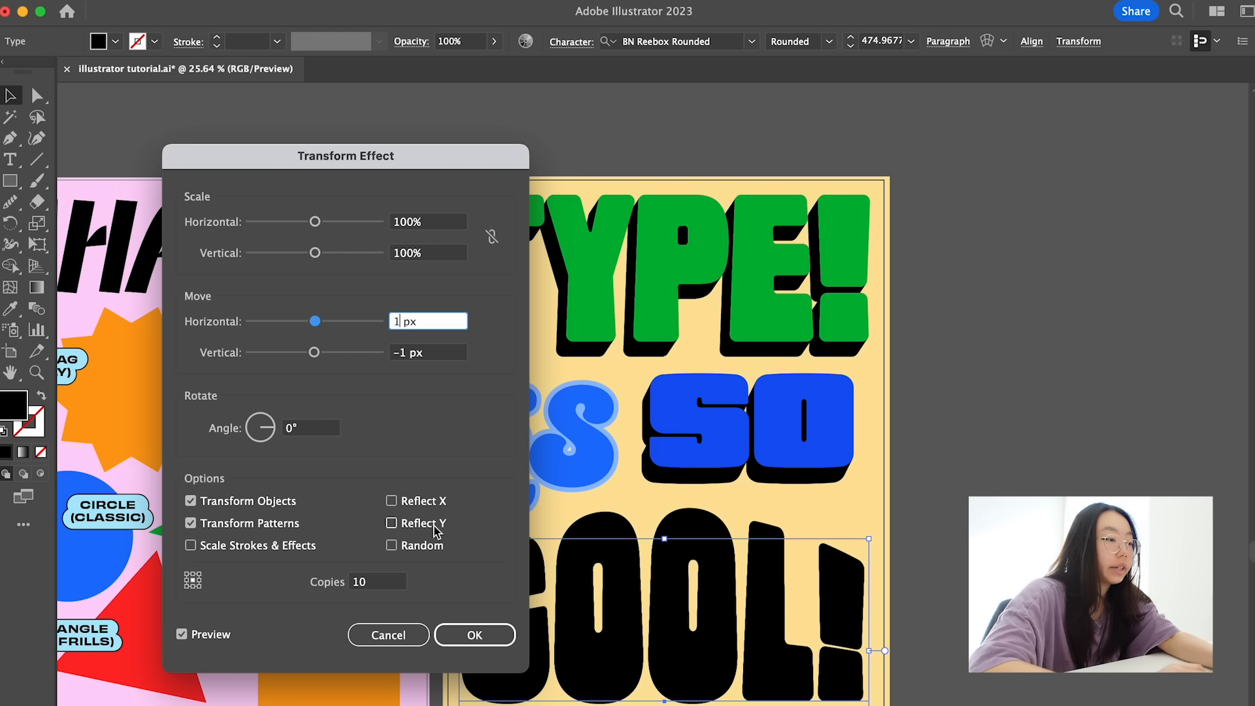
pyautogui.click(474, 634)
# - Expand the appearance of the black "COOL!" so its extruded letters become separate editable shapes
pyautogui.press('shift+super+a')
pyautogui.press('a')
pyautogui.click(534, 646)
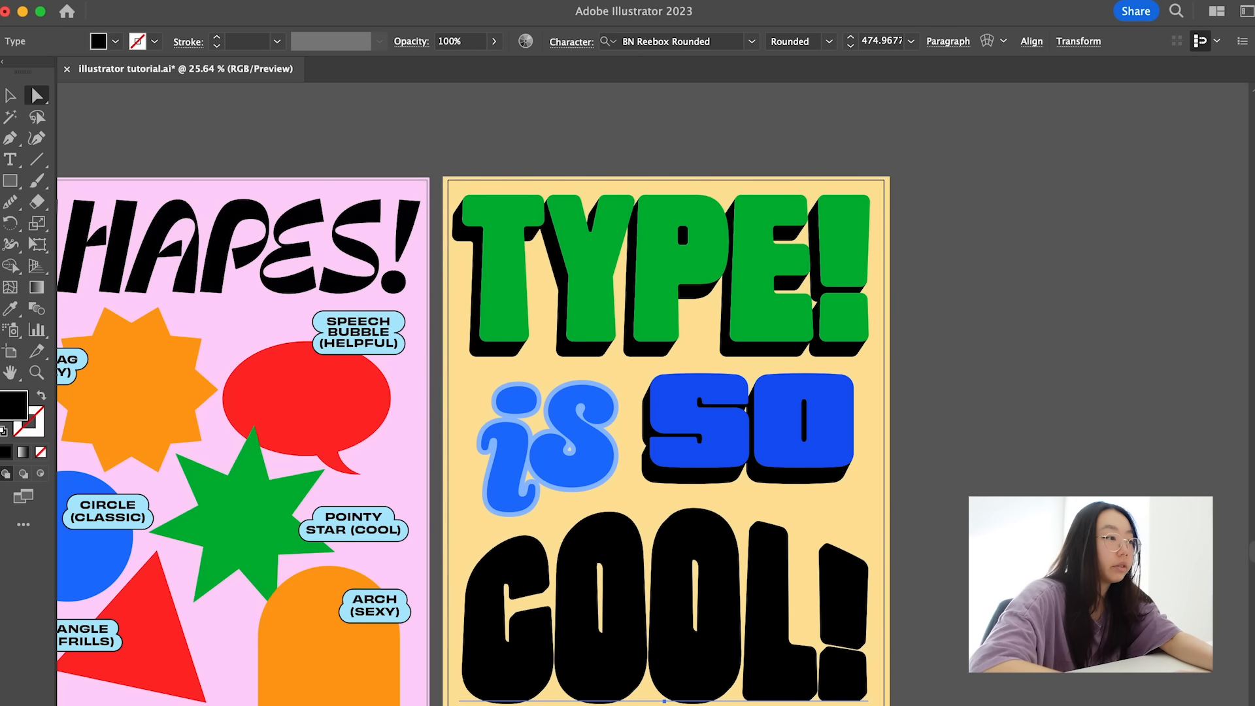
pyautogui.click(190, 3)
pyautogui.click(258, 240)
pyautogui.click(435, 418)
# - Fill the front faces of all "COOL!" letters and the exclamation mark with the red triangle's color
pyautogui.click(520, 663)
pyautogui.keyDown('shift'); pyautogui.click(588, 660); pyautogui.keyUp('shift')
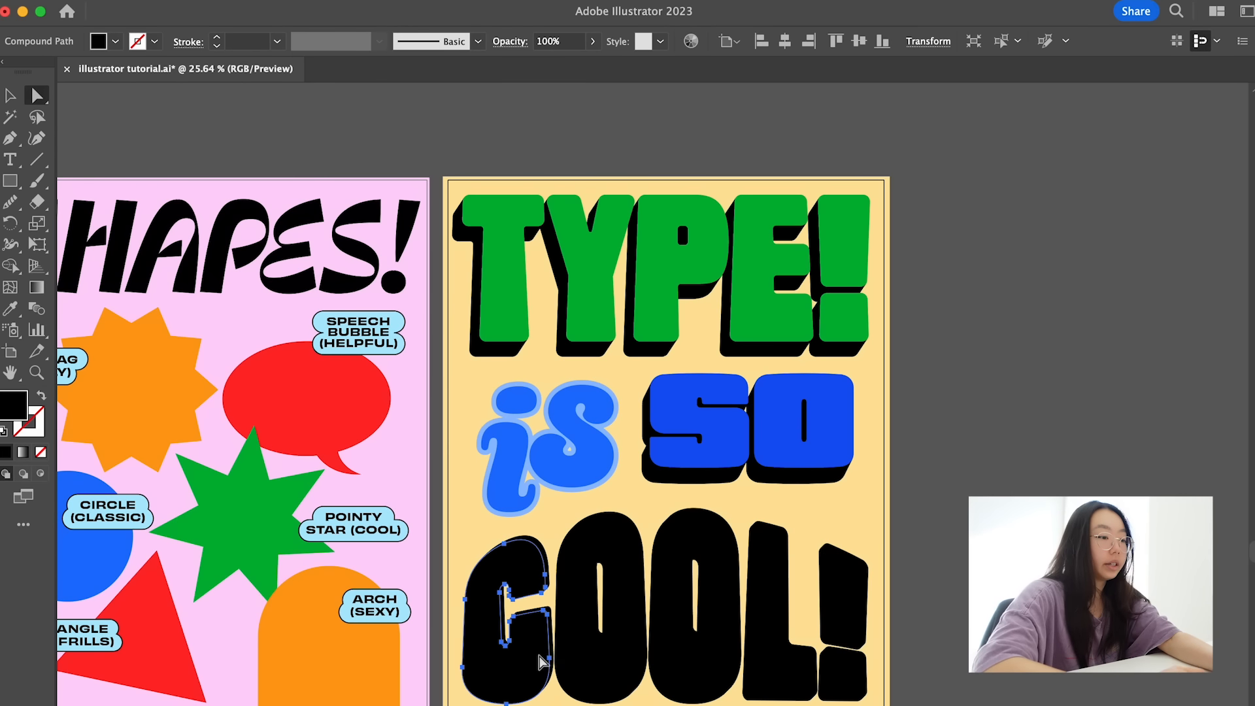
pyautogui.keyDown('shift'); pyautogui.click(682, 655); pyautogui.keyUp('shift')
pyautogui.keyDown('shift'); pyautogui.click(758, 665); pyautogui.keyUp('shift')
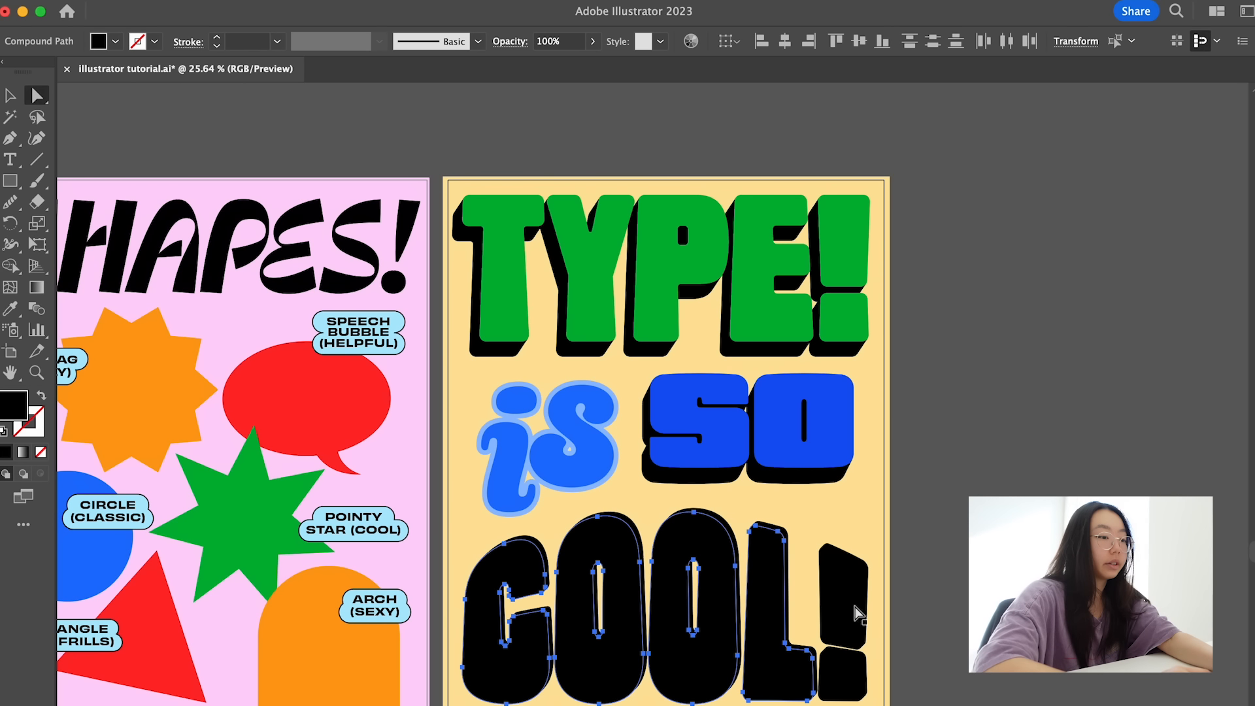
pyautogui.keyDown('shift'); pyautogui.click(859, 609); pyautogui.keyUp('shift')
pyautogui.press('i')
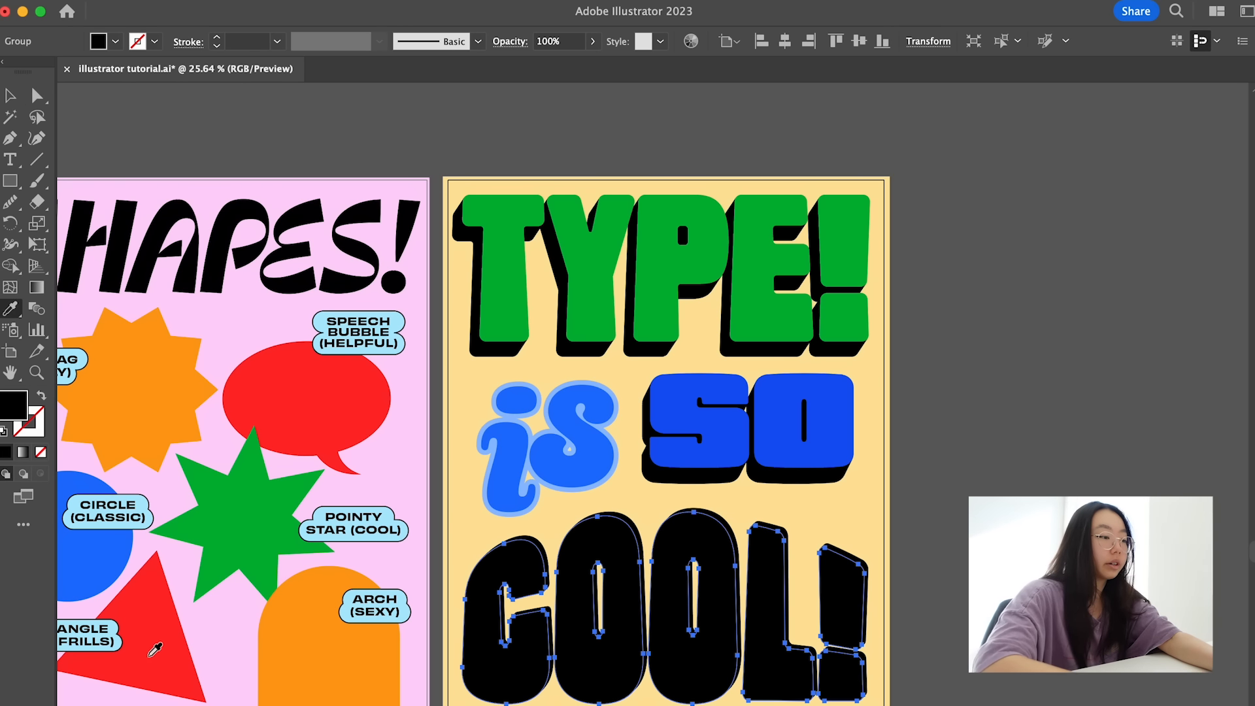
pyautogui.click(160, 641)
pyautogui.press('v')
pyautogui.click(974, 463)
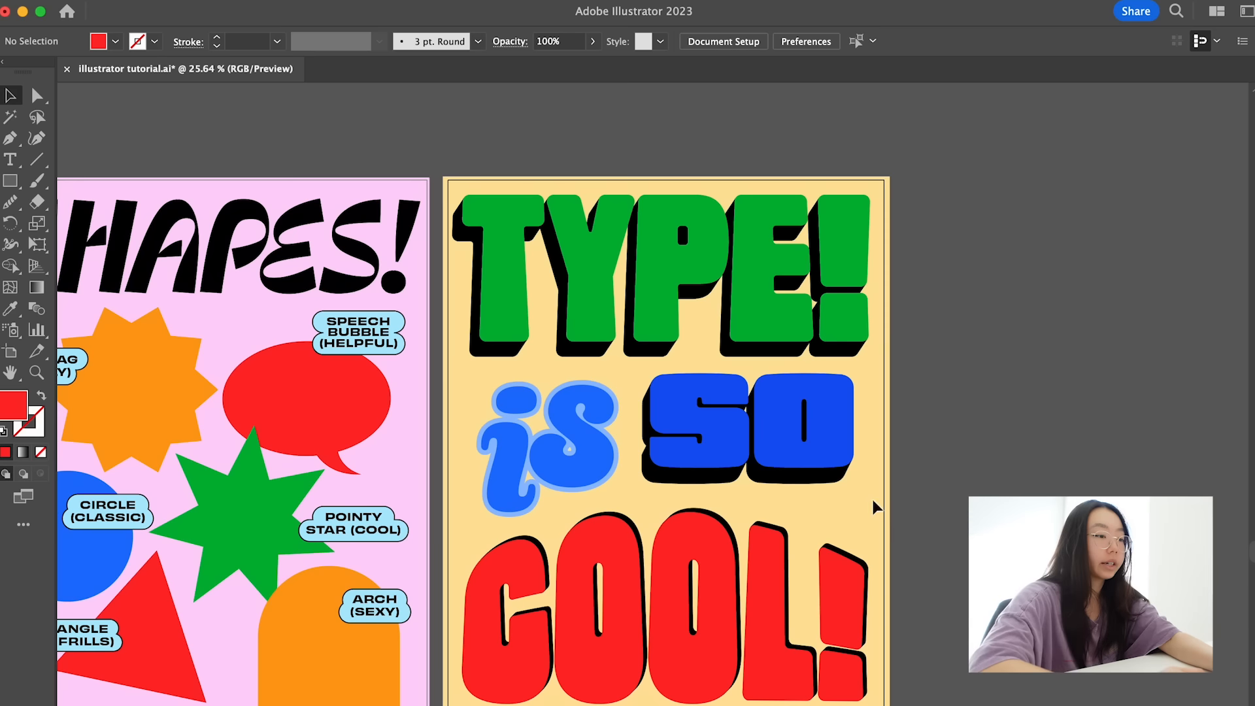
# - Apply a Radial Blur to the "COOL!" group with amount 15, Spin method and Good quality
pyautogui.click(768, 572)
pyautogui.click(350, 1)
pyautogui.moveTo(401, 377)
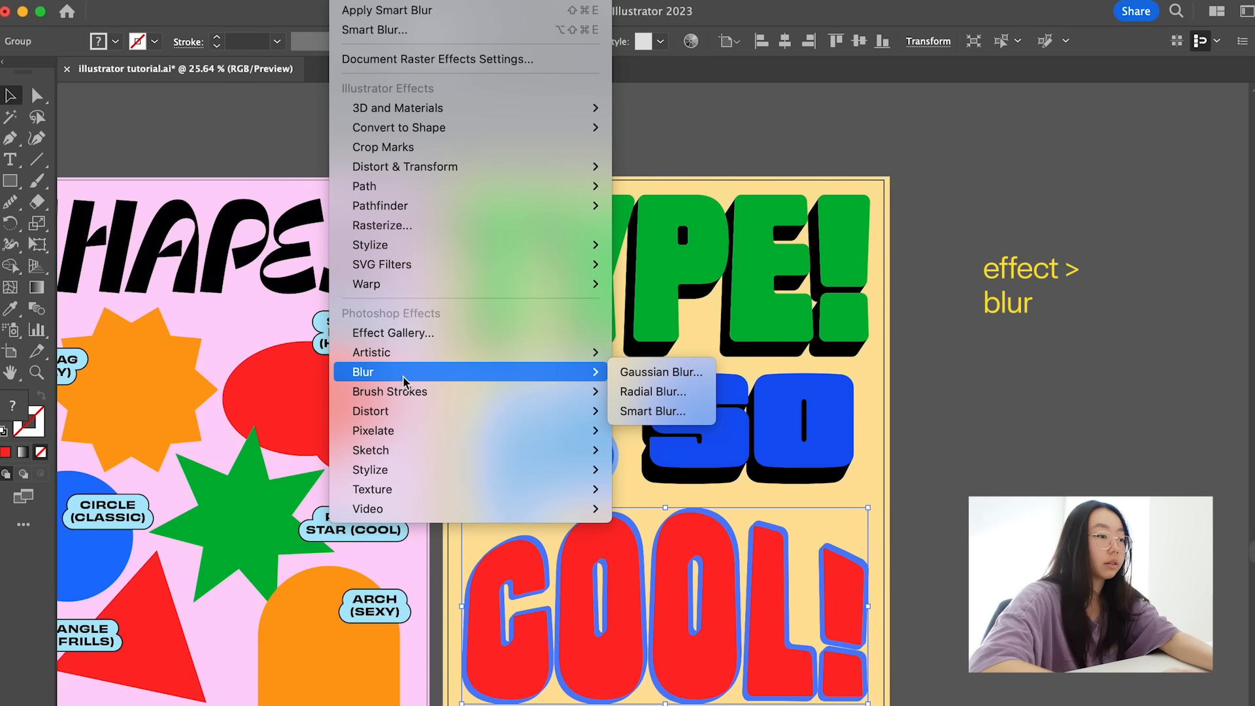
pyautogui.click(653, 391)
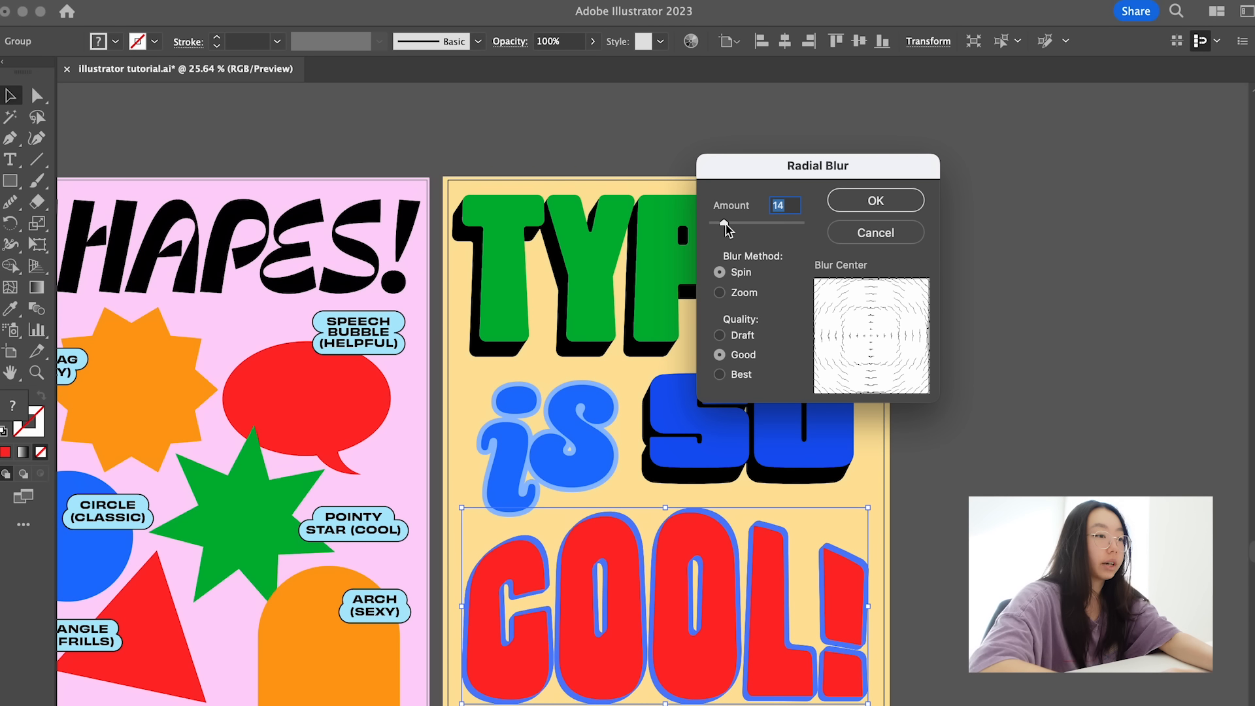
pyautogui.click(859, 201)
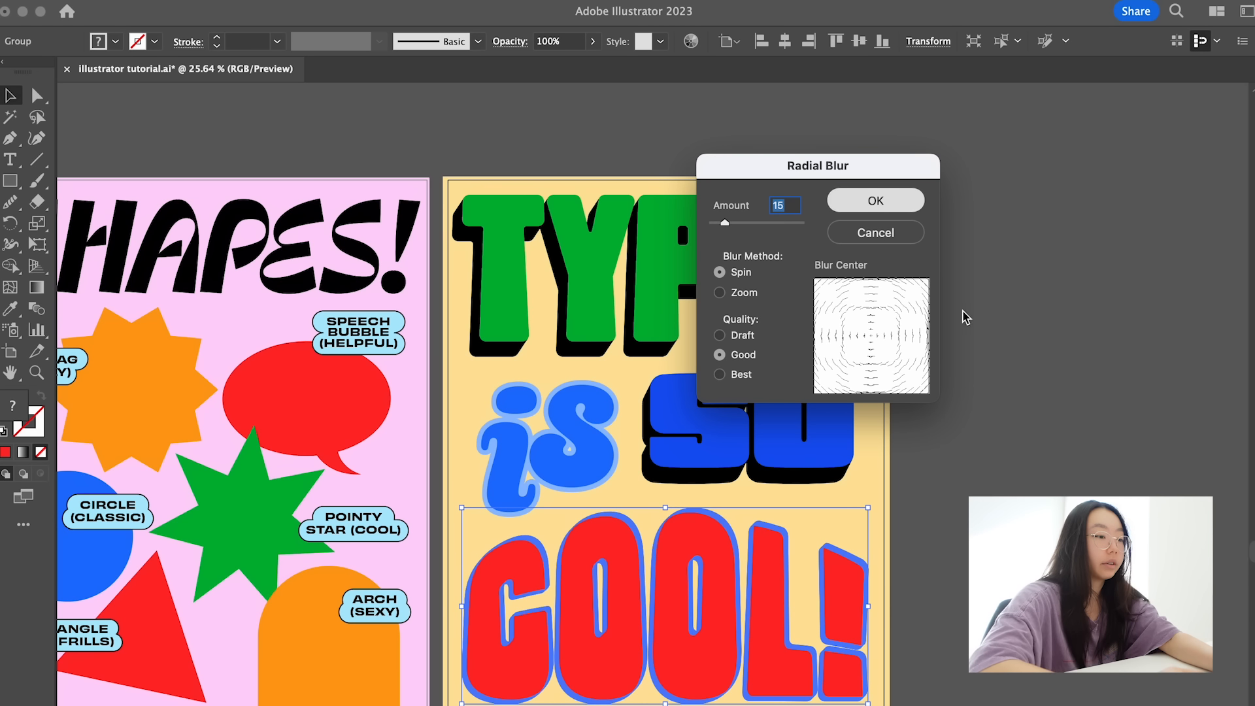
pyautogui.click(988, 316)
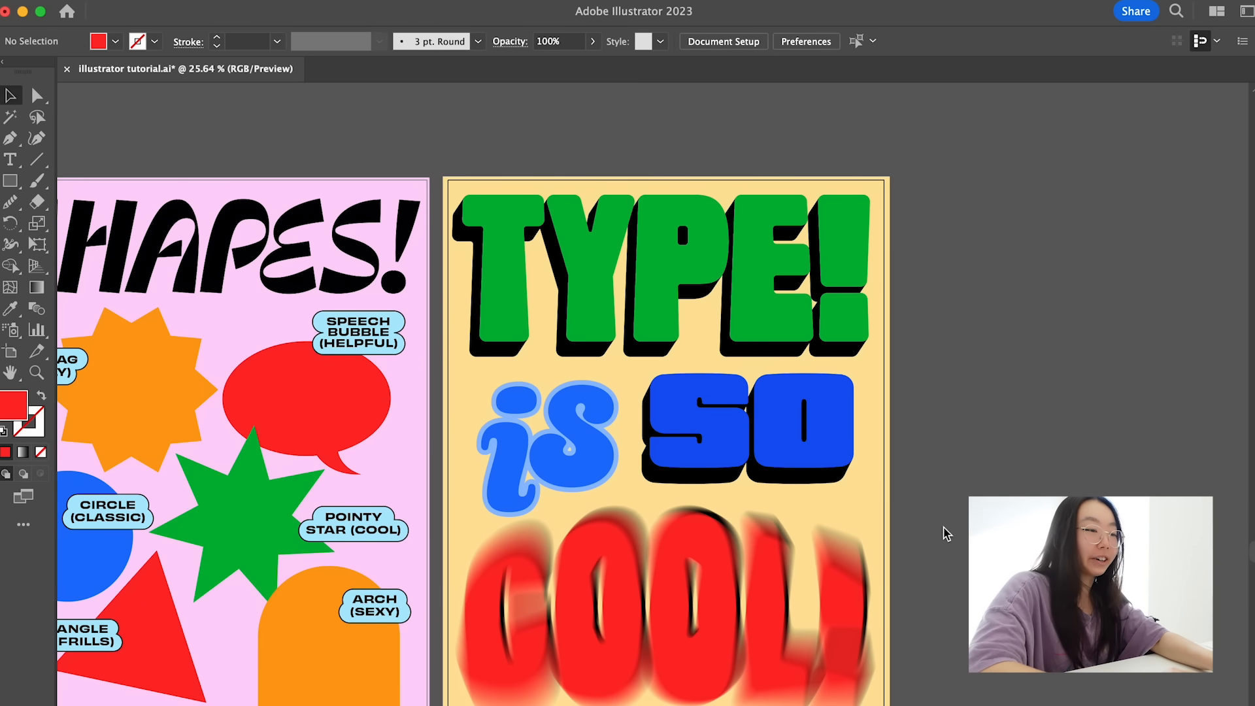
# - Reopen the settings of the Radial Blur effect applied to the "COOL!" group
pyautogui.scroll(-2, 883, 564)
pyautogui.click(778, 585)
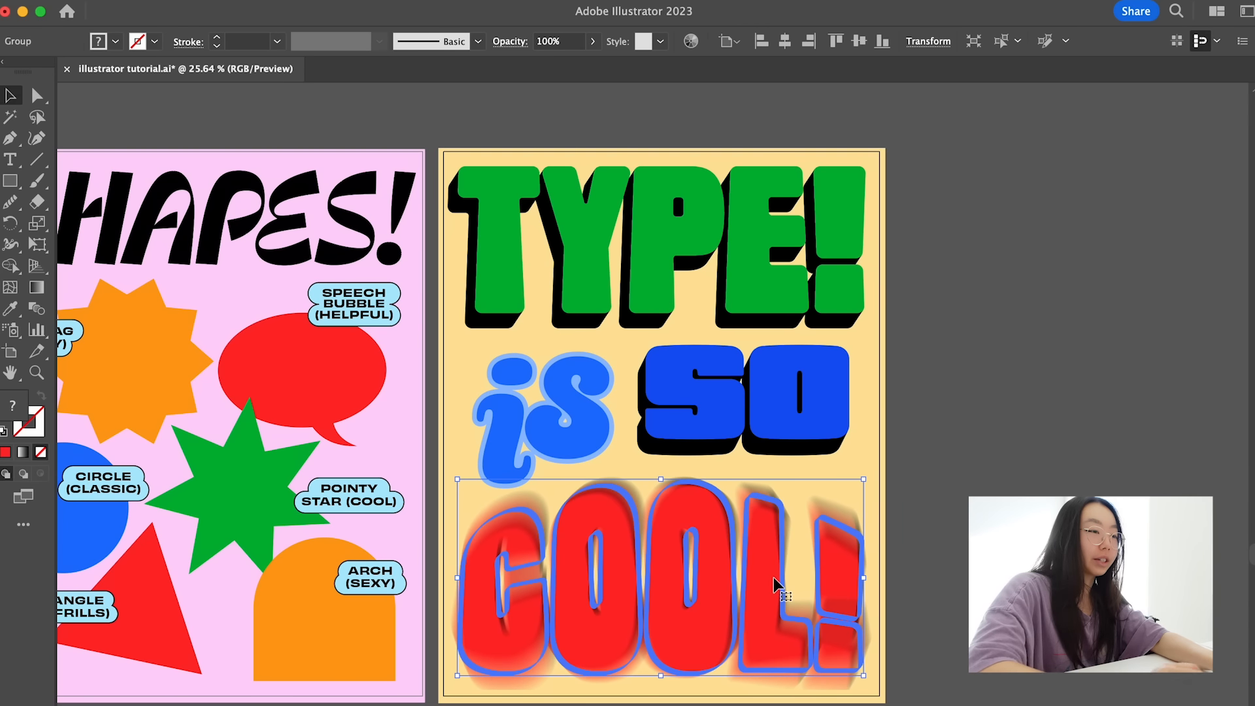
pyautogui.click(441, 0)
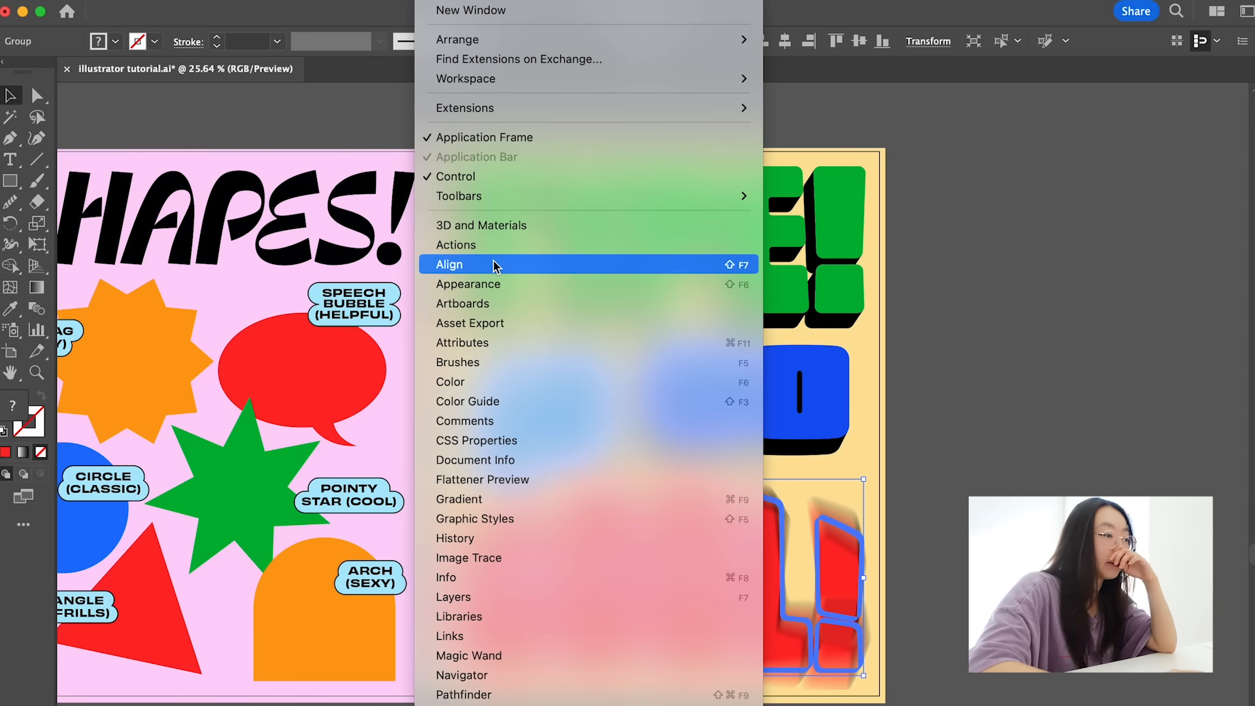
pyautogui.click(494, 282)
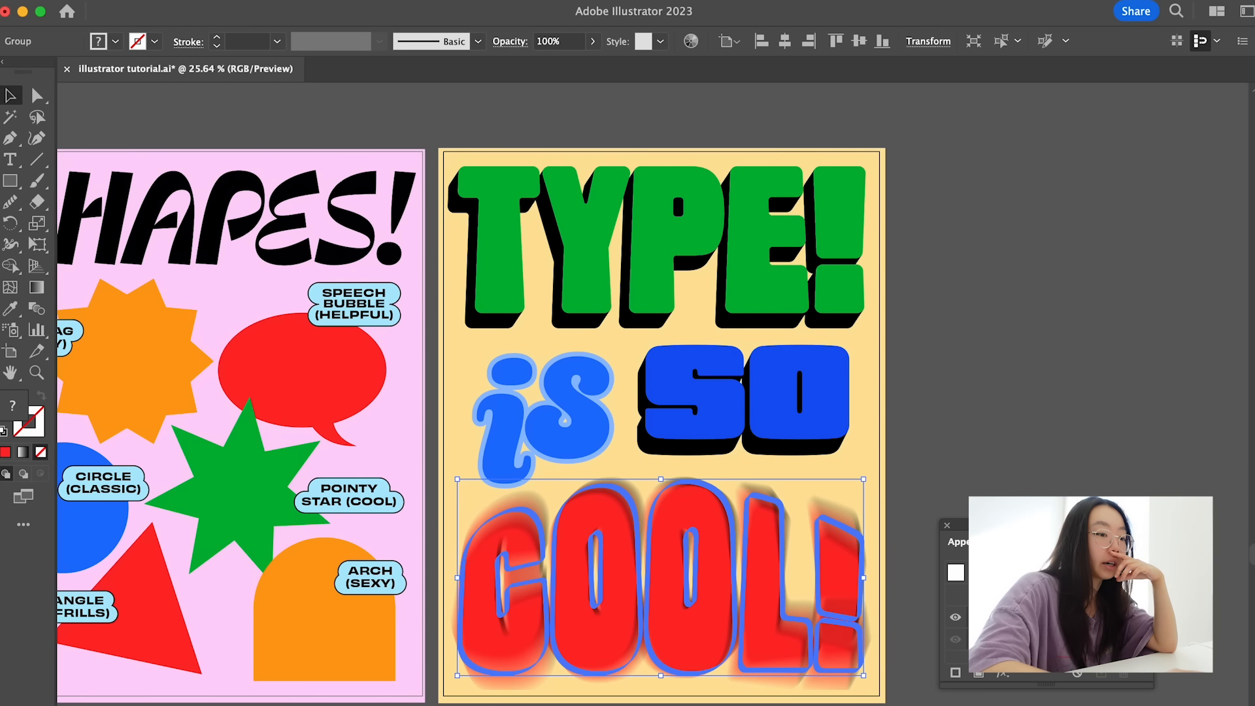
pyautogui.moveTo(1056, 526); pyautogui.dragTo(822, 152)
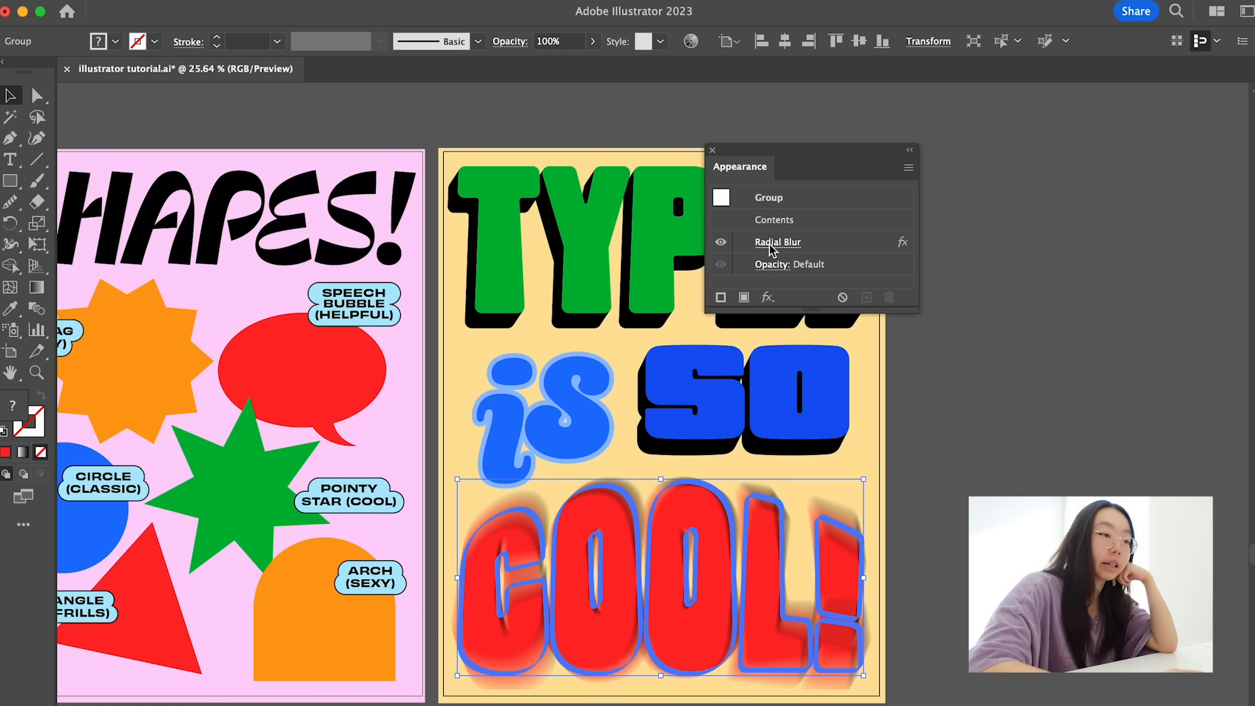
pyautogui.click(777, 242)
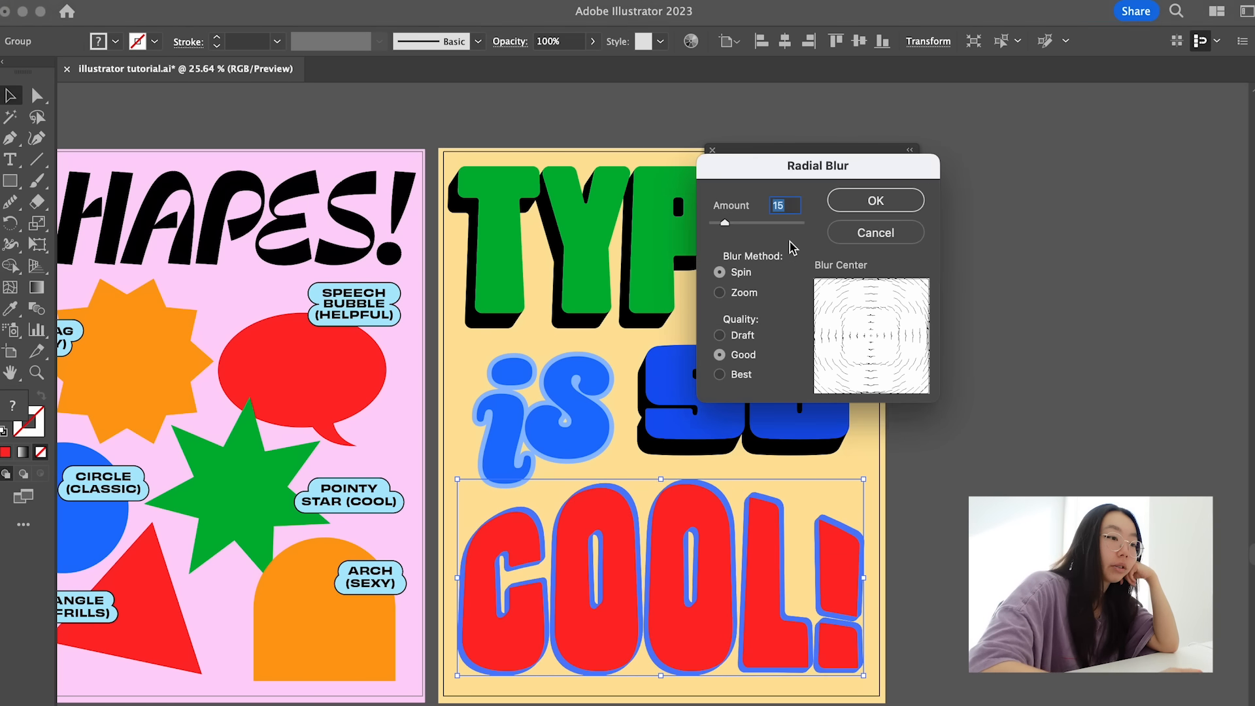
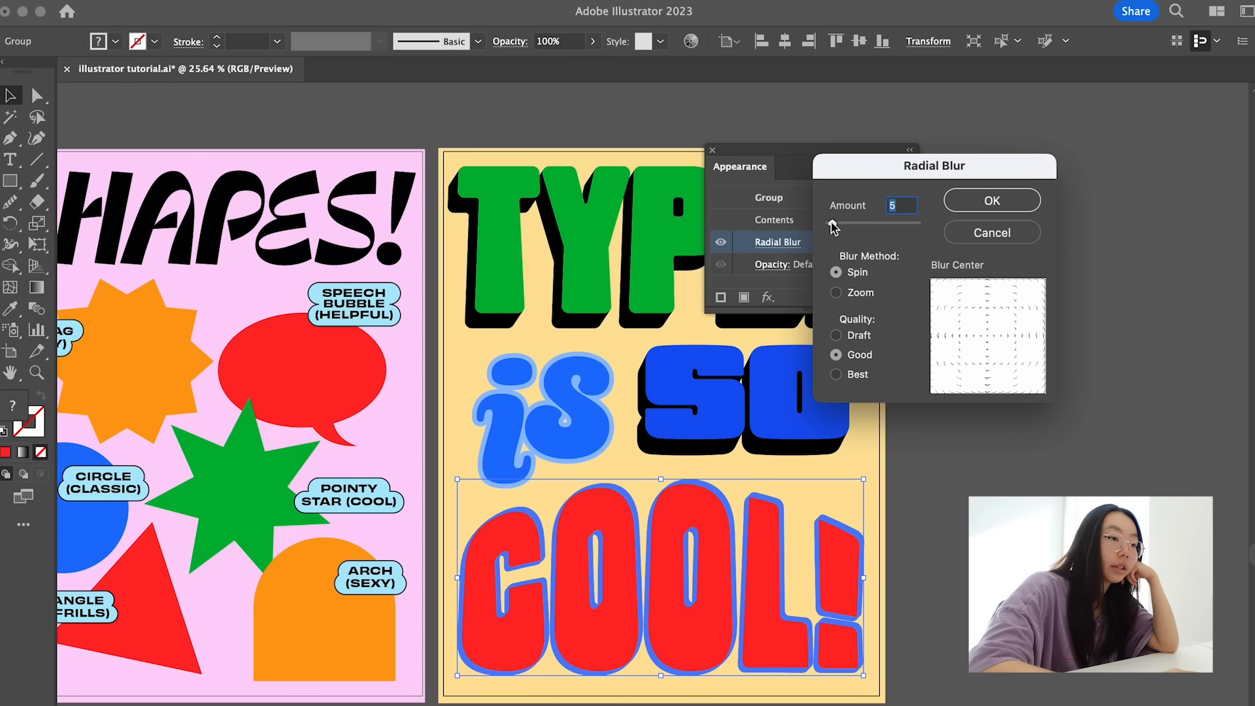
# - Set the Radial Blur amount on the "COOL!" group to 3
pyautogui.click(991, 198)
pyautogui.click(778, 243)
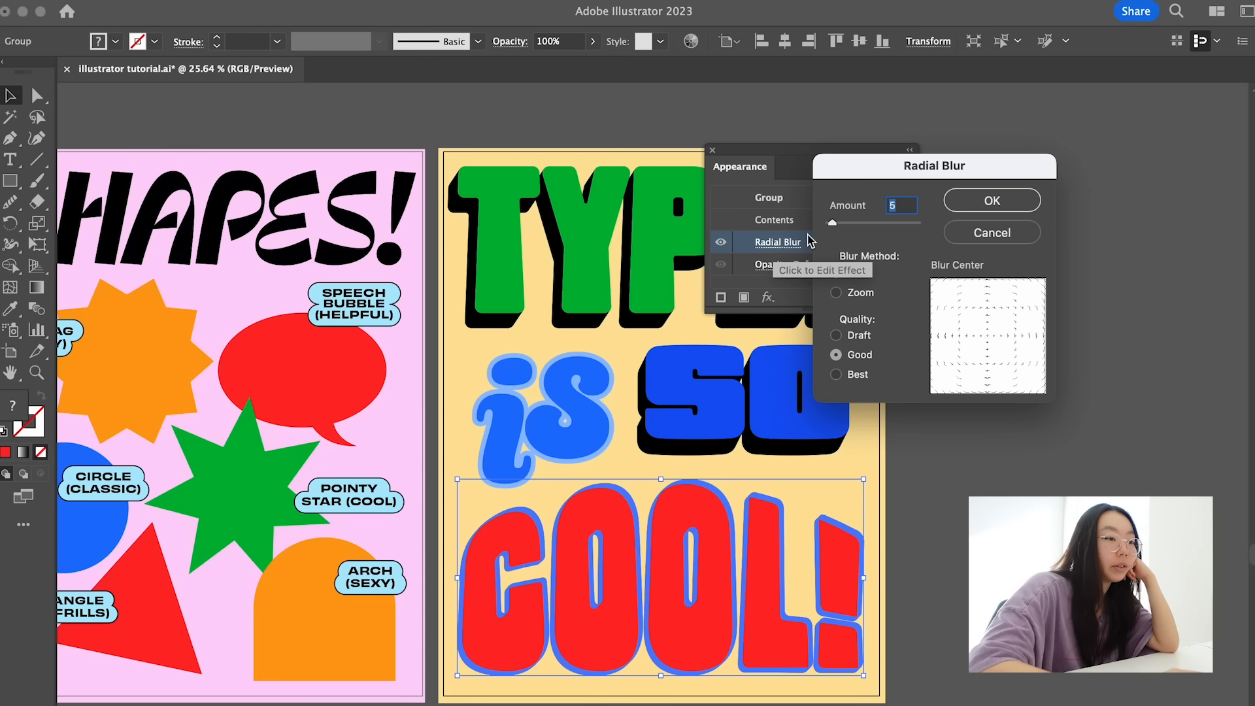
pyautogui.write('3')
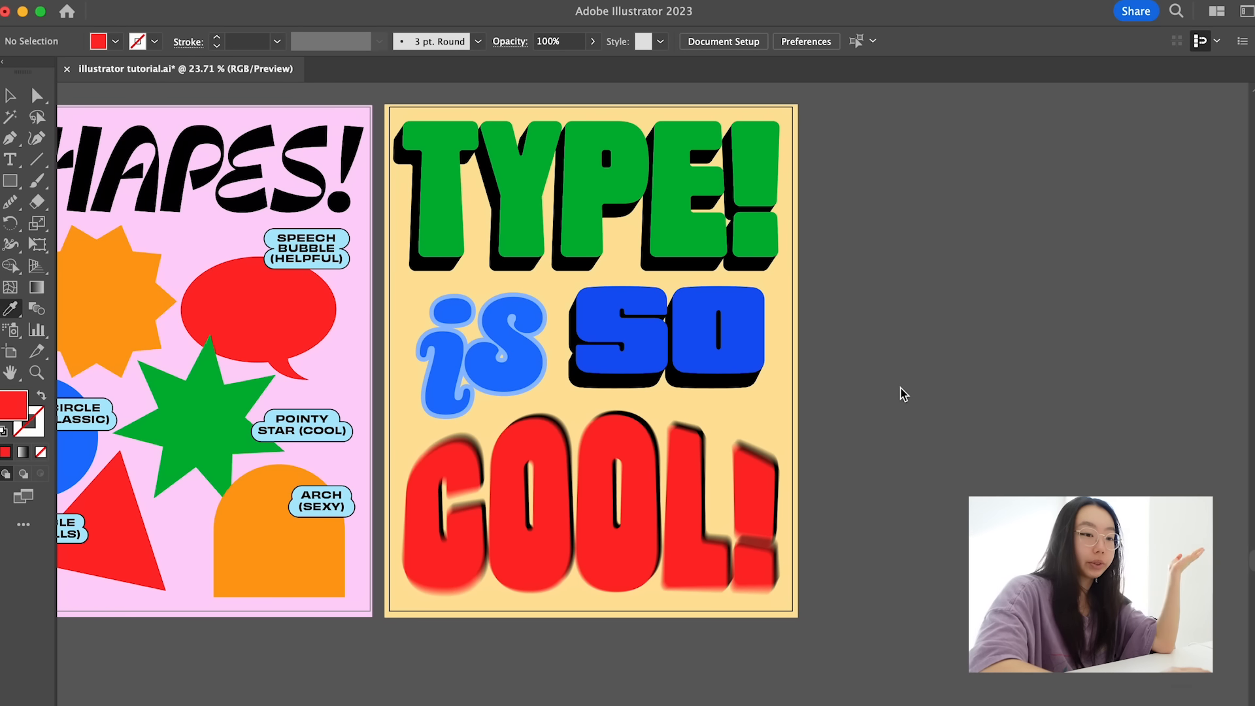
# - Draw an ellipse over the upper part of the "L" in "COOL!", filled with the orange arch's color
pyautogui.click(286, 561)
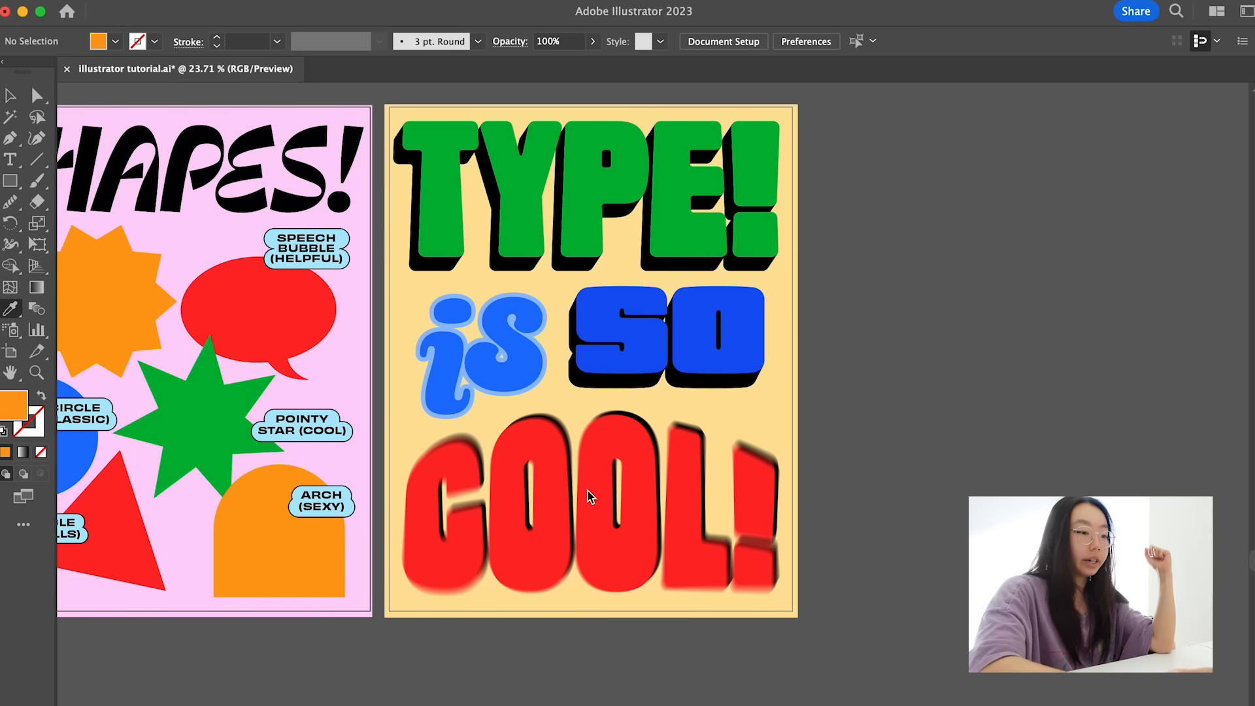
pyautogui.press('l')
pyautogui.moveTo(639, 402); pyautogui.dragTo(715, 445)
pyautogui.press('v')
pyautogui.click(766, 424)
# - Draw a smaller black ellipse centered inside the orange ellipse
pyautogui.scroll(5, 673, 384)
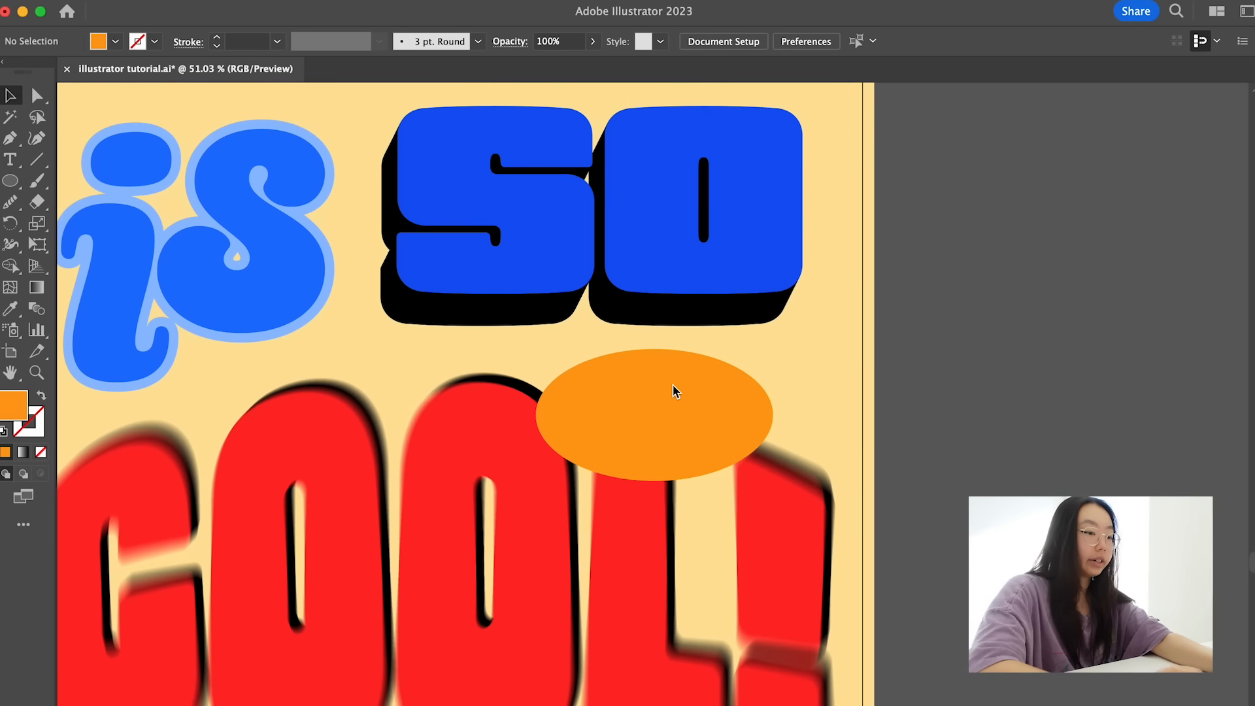
pyautogui.press('l')
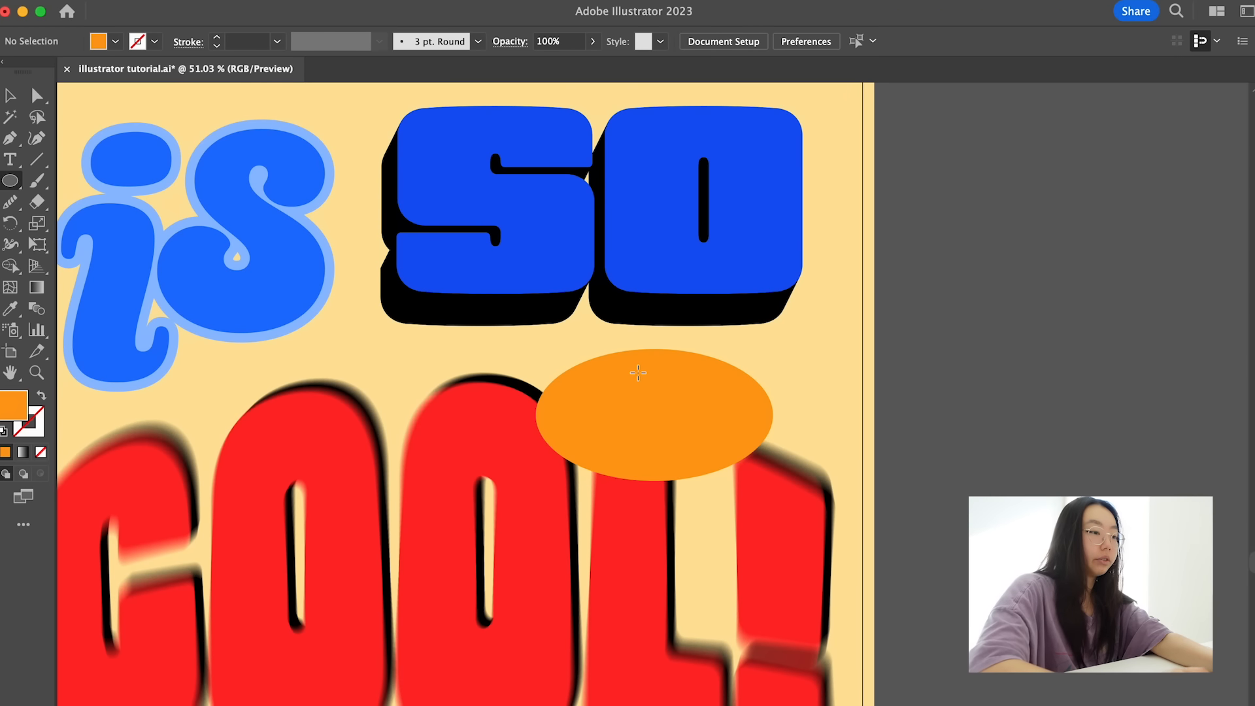
pyautogui.doubleClick(12, 405)
pyautogui.moveTo(197, 530); pyautogui.dragTo(92, 637)
pyautogui.click(524, 392)
pyautogui.moveTo(576, 381)
pyautogui.mouseDown()
pyautogui.moveTo(769, 502)
pyautogui.moveTo(693, 462)
pyautogui.moveTo(702, 470)
pyautogui.mouseUp()
# - Delete the black ellipse's lowest anchor point to leave its upper half, and swap fill and stroke to make an outlined arc
pyautogui.press('a')
pyautogui.click(656, 490)
pyautogui.press('Delete')
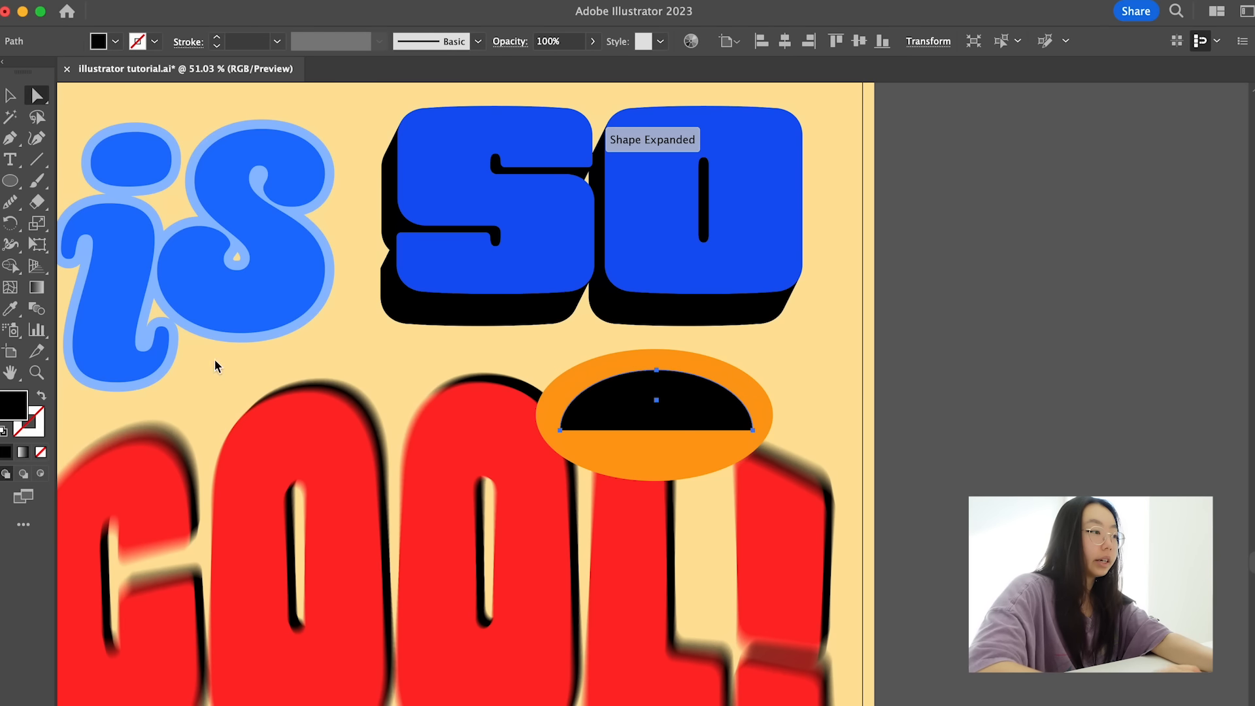
pyautogui.hotkey('shift', 'x')
# - Start a Type on a Path text along the arc inside the orange ellipse
pyautogui.click(17, 161)
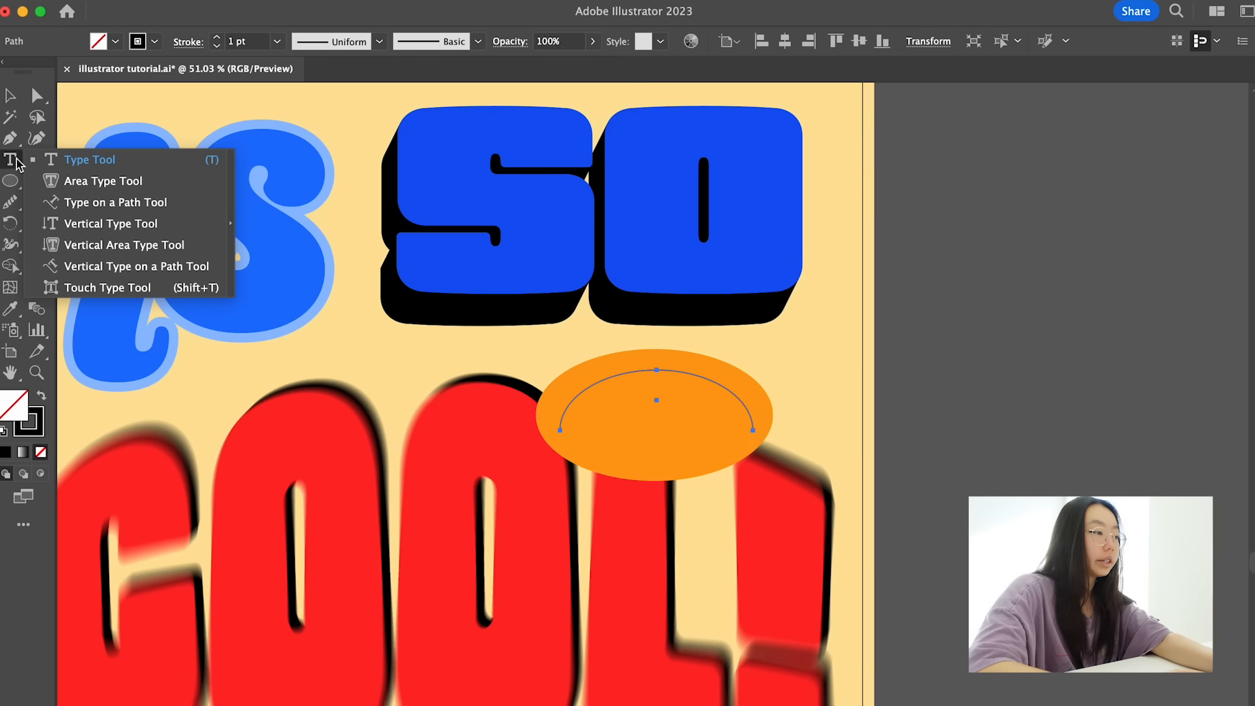
pyautogui.click(90, 156)
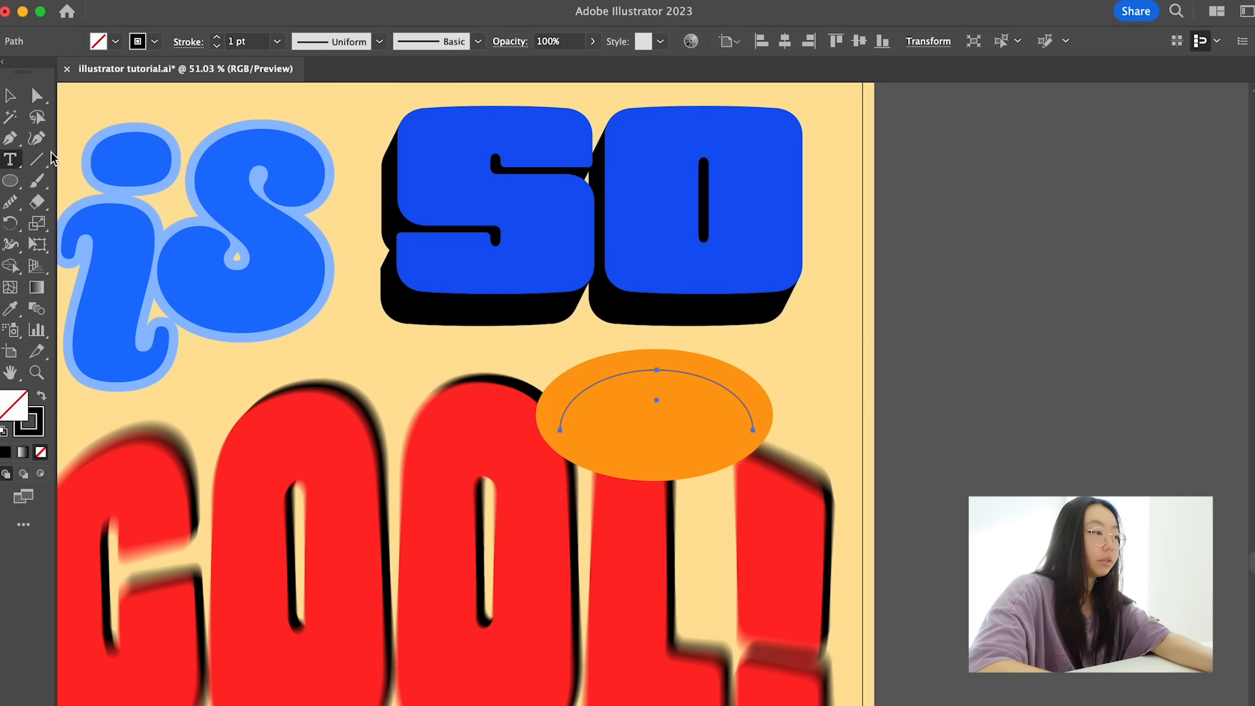
pyautogui.click(16, 161)
pyautogui.click(105, 198)
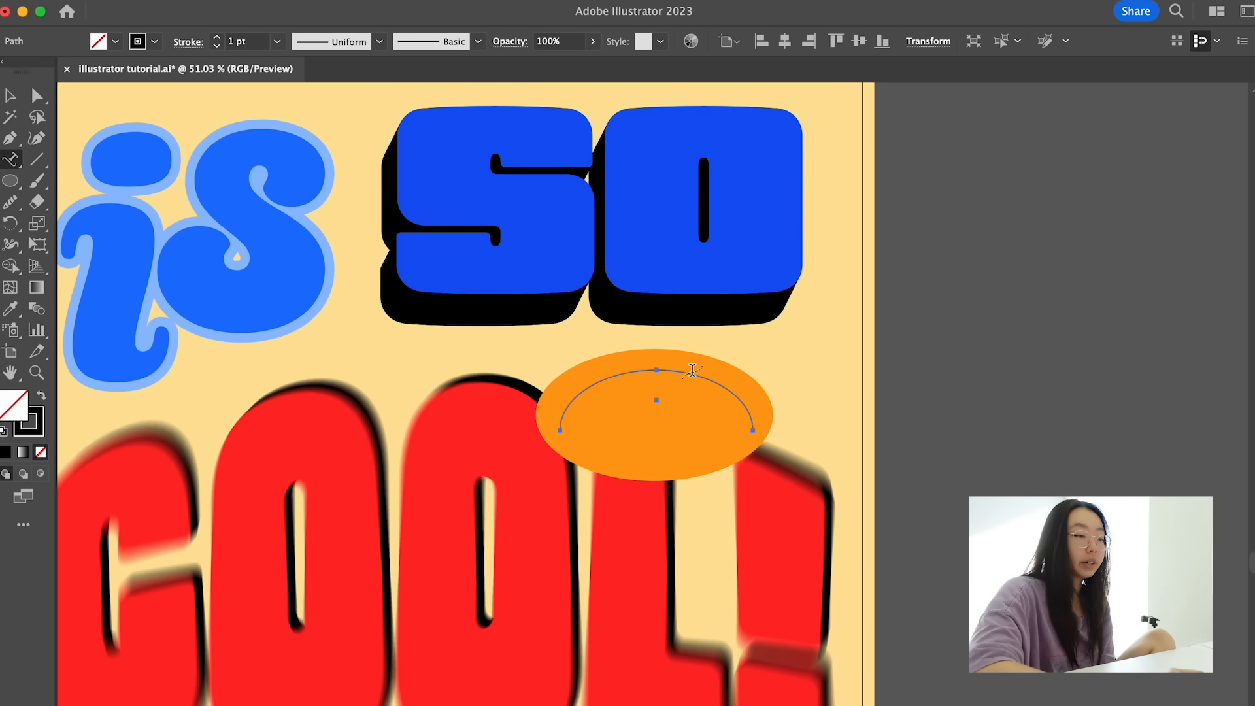
pyautogui.click(574, 398)
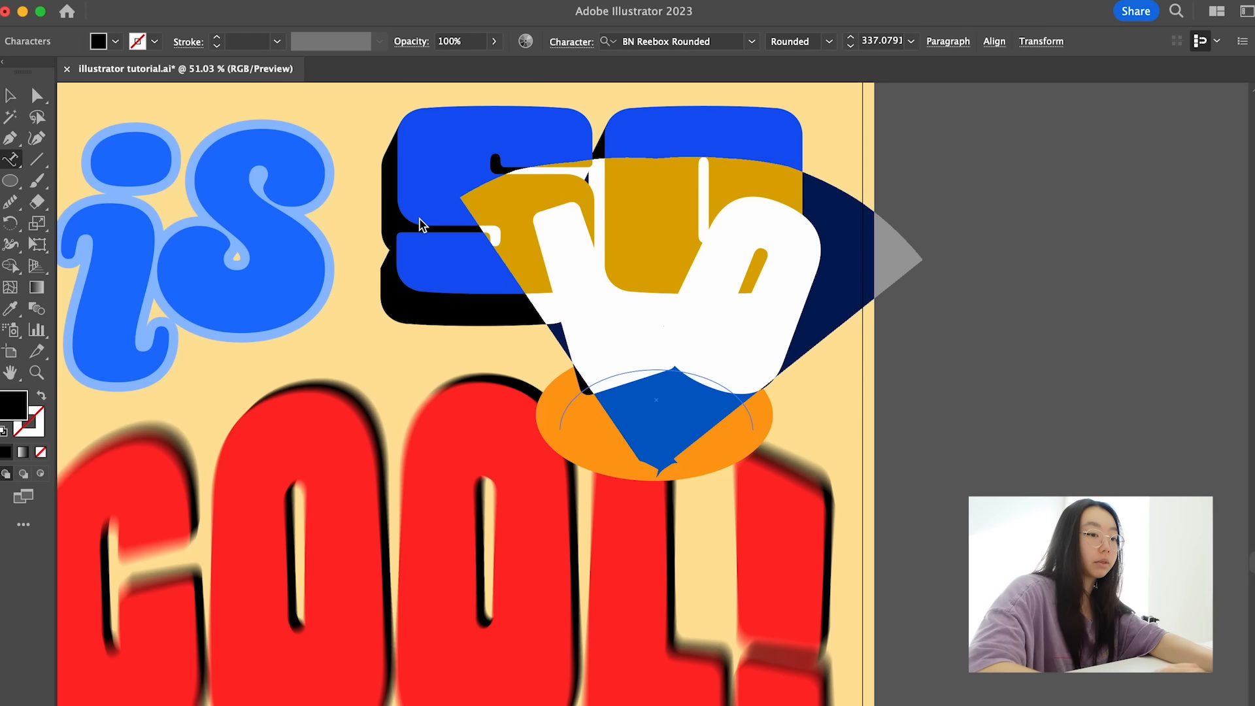
# - Set the arc text's font to Acumin Variable Concept Wide Medium and enter "CRAZY WHAT"
pyautogui.click(673, 40)
pyautogui.write('acumin wi')
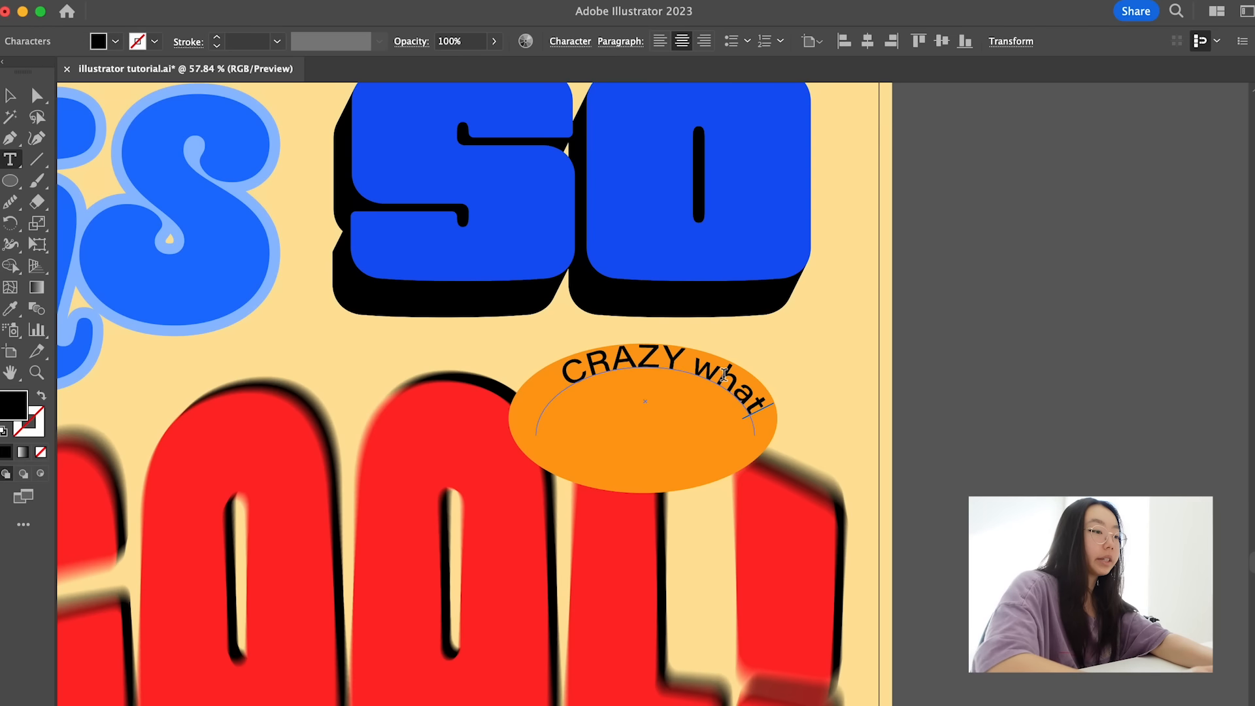
pyautogui.press('BackSpace')
pyautogui.press('BackSpace')
pyautogui.press('BackSpace')
pyautogui.press('BackSpace')
pyautogui.press('BackSpace')
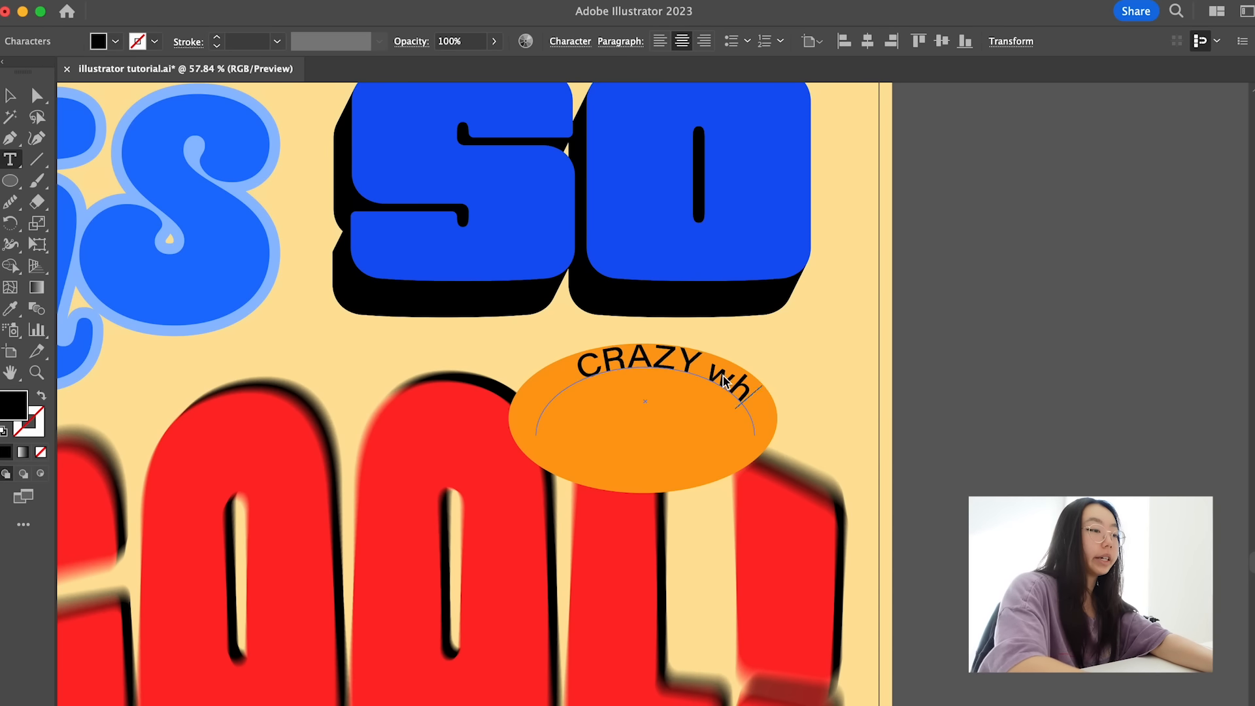
pyautogui.write('WHAT')
pyautogui.press('Escape')
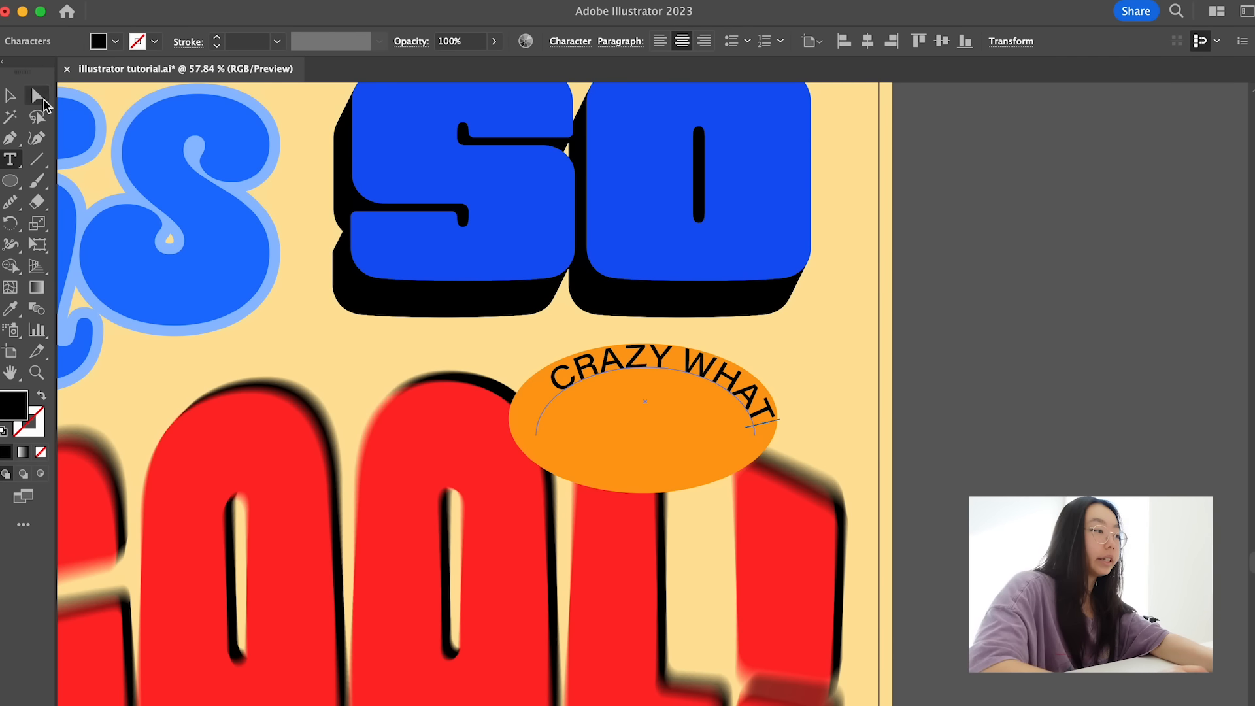
# - Adjust the "CRAZY WHAT" arc text's placement so it curves evenly along the upper part of the orange ellipse
pyautogui.scroll(3, 641, 315)
pyautogui.moveTo(641, 316); pyautogui.dragTo(634, 339)
pyautogui.moveTo(772, 430)
pyautogui.mouseDown()
pyautogui.moveTo(734, 431)
pyautogui.moveTo(759, 430)
pyautogui.mouseUp()
pyautogui.moveTo(733, 413); pyautogui.dragTo(740, 417)
pyautogui.moveTo(629, 345); pyautogui.dragTo(625, 343)
# - Add the straight text "YA DO" and place it in the middle of the orange ellipse beneath "CRAZY WHAT"
pyautogui.press('t')
pyautogui.click(861, 380)
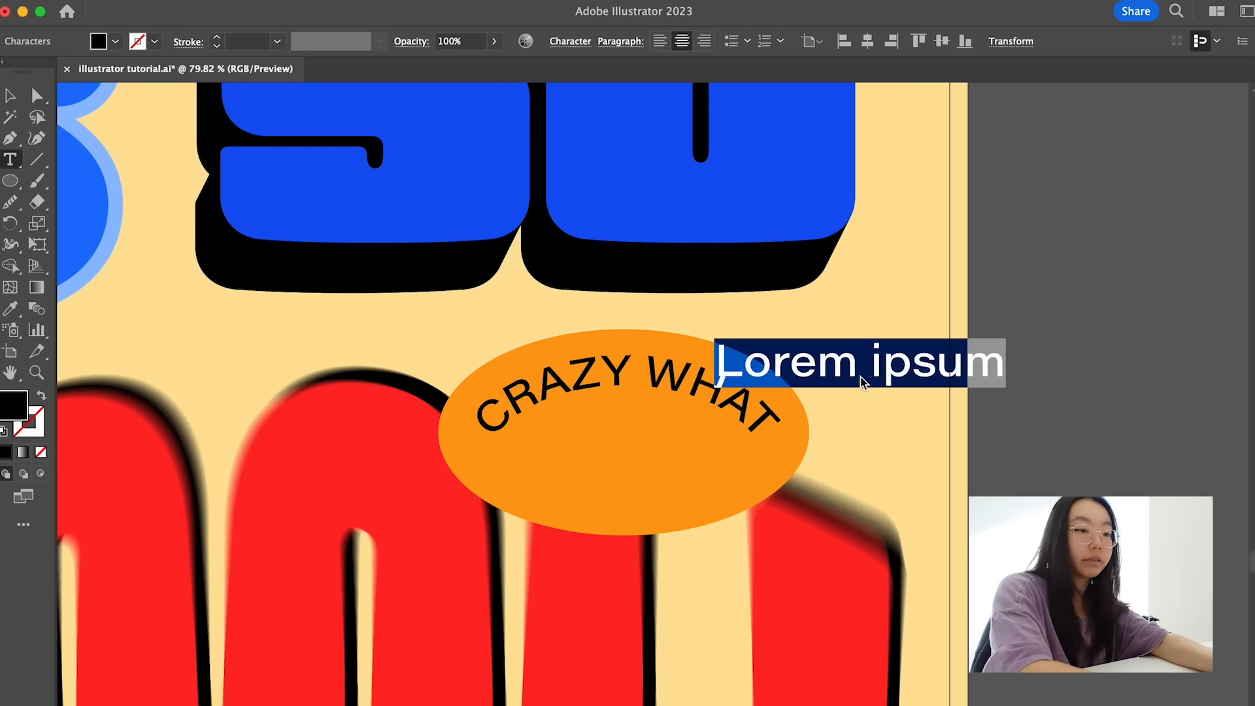
pyautogui.write('YA DO')
pyautogui.press('Escape')
pyautogui.moveTo(918, 362); pyautogui.dragTo(666, 439)
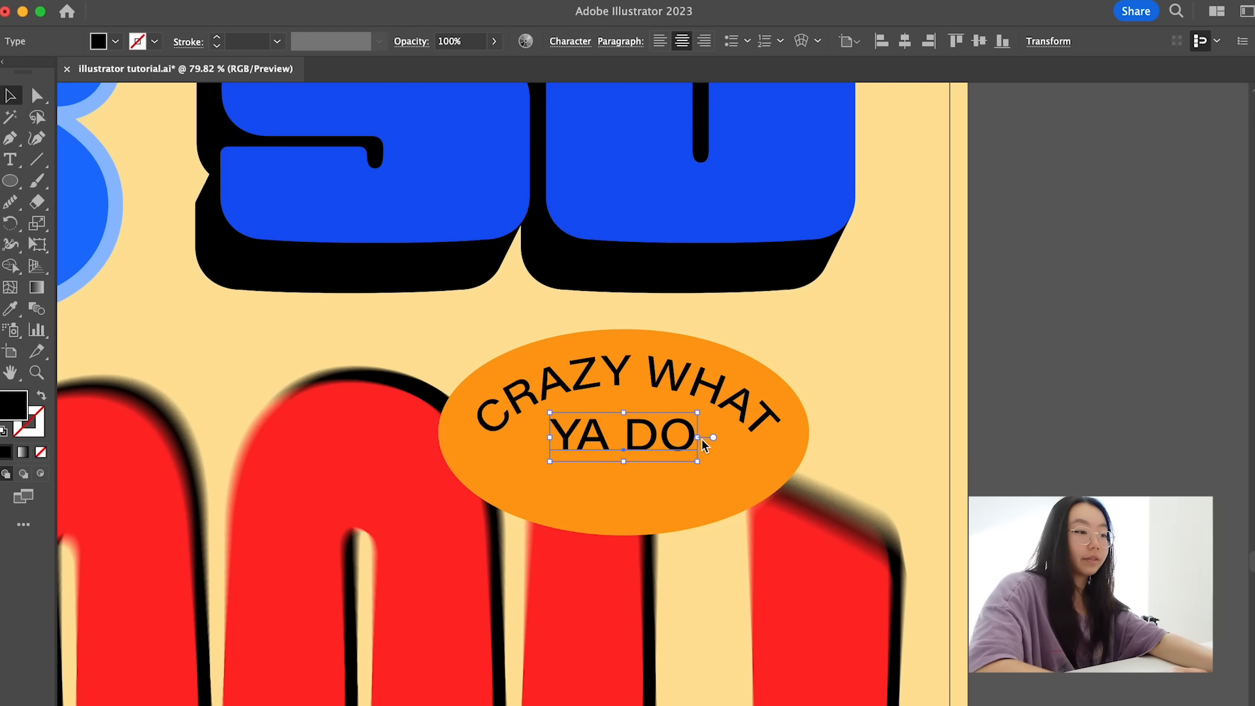
# - Duplicate the "CRAZY WHAT" arc text and rotate the copy half a turn along the orange ellipse's lower edge
pyautogui.click(716, 404)
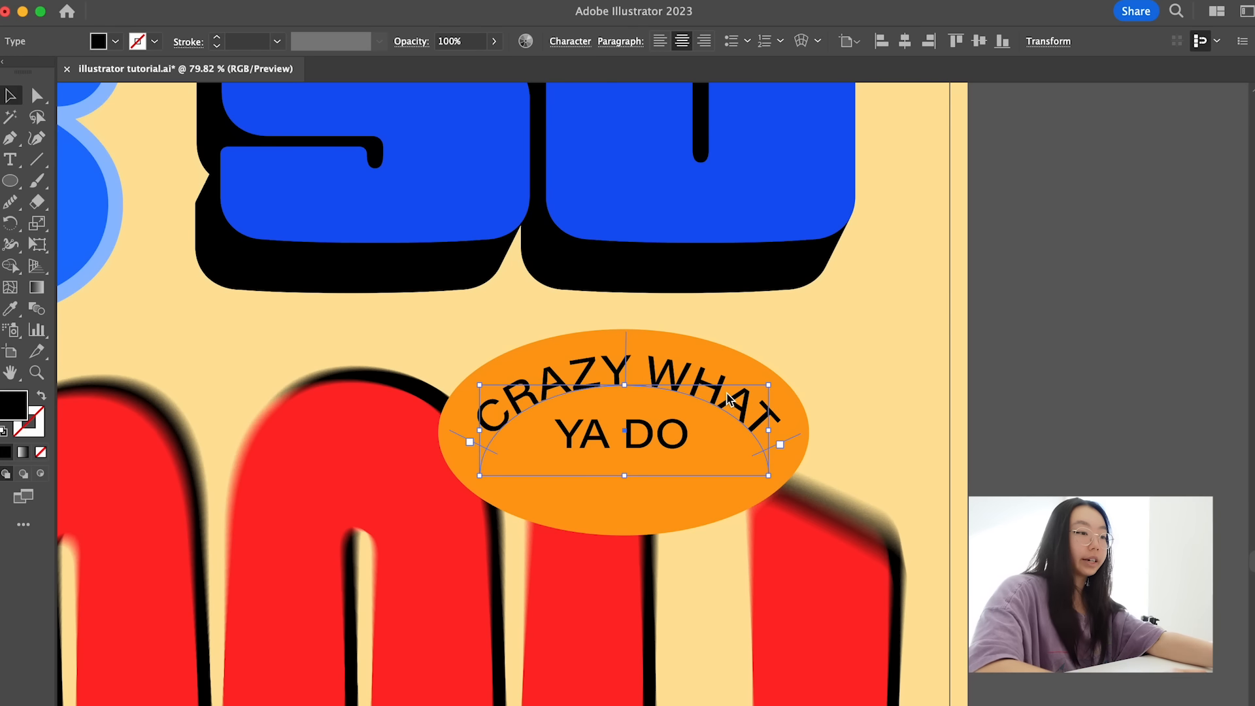
pyautogui.moveTo(727, 392); pyautogui.dragTo(725, 488)
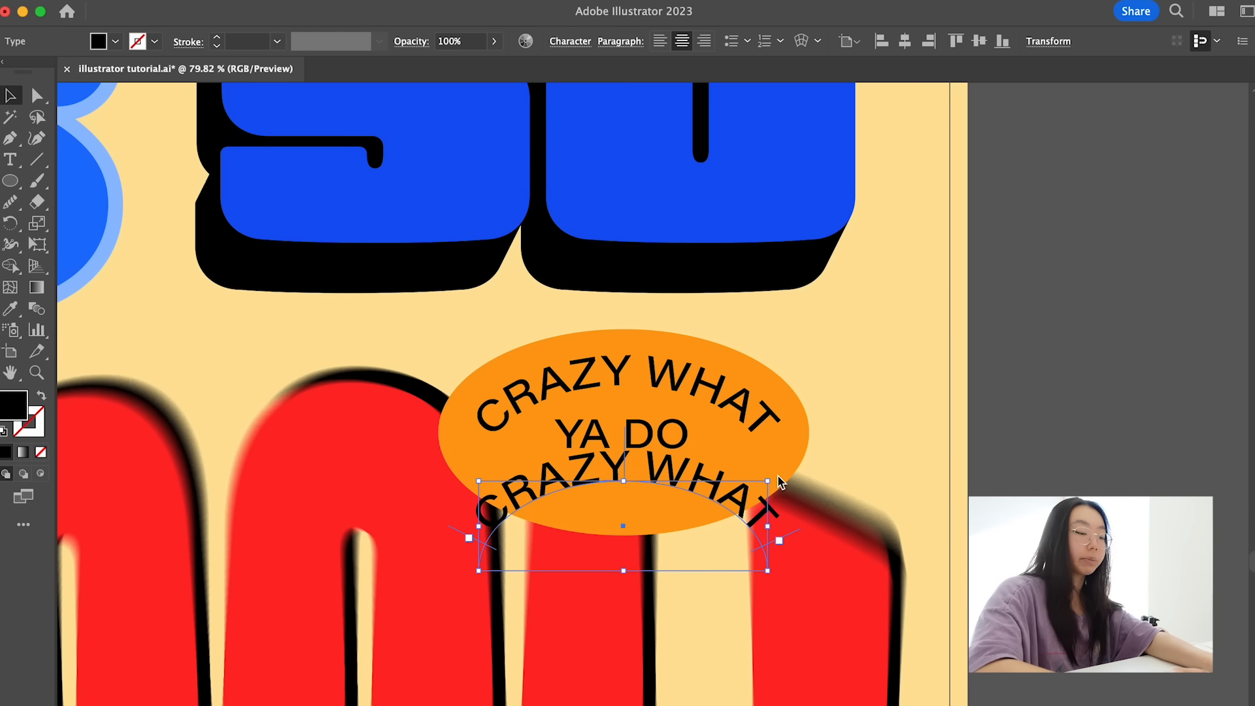
pyautogui.moveTo(778, 478); pyautogui.dragTo(788, 509)
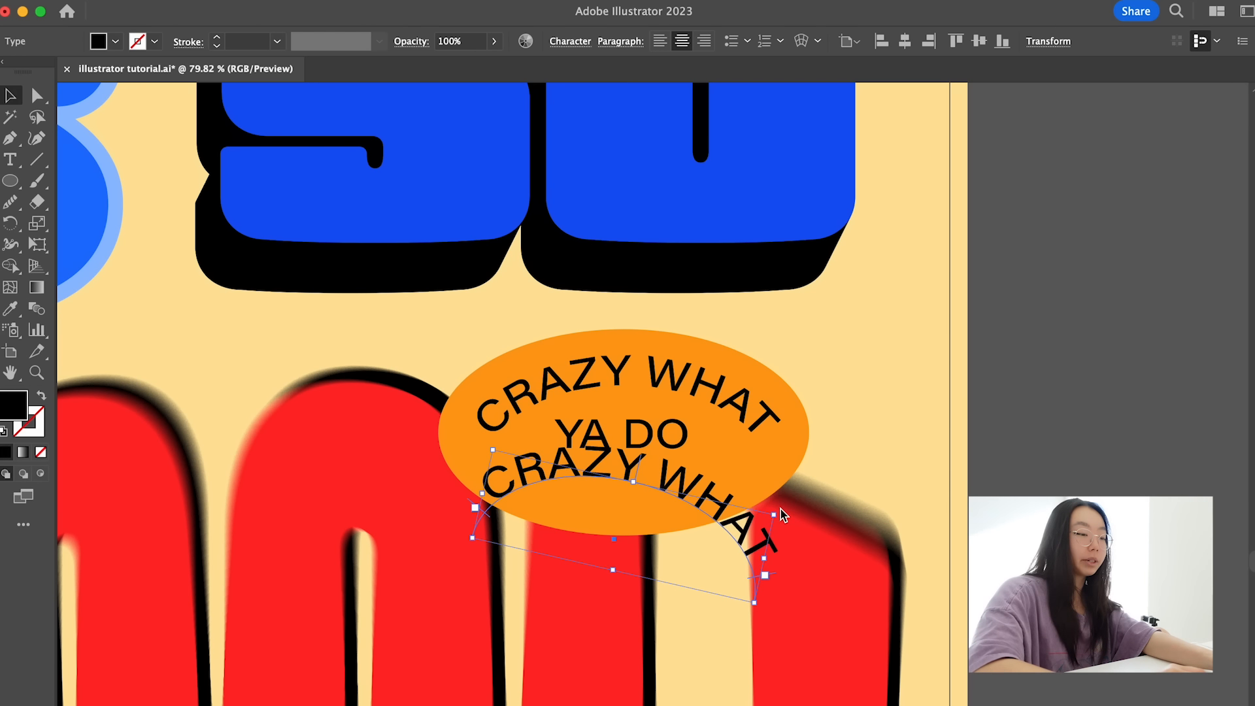
pyautogui.moveTo(786, 510); pyautogui.dragTo(572, 576)
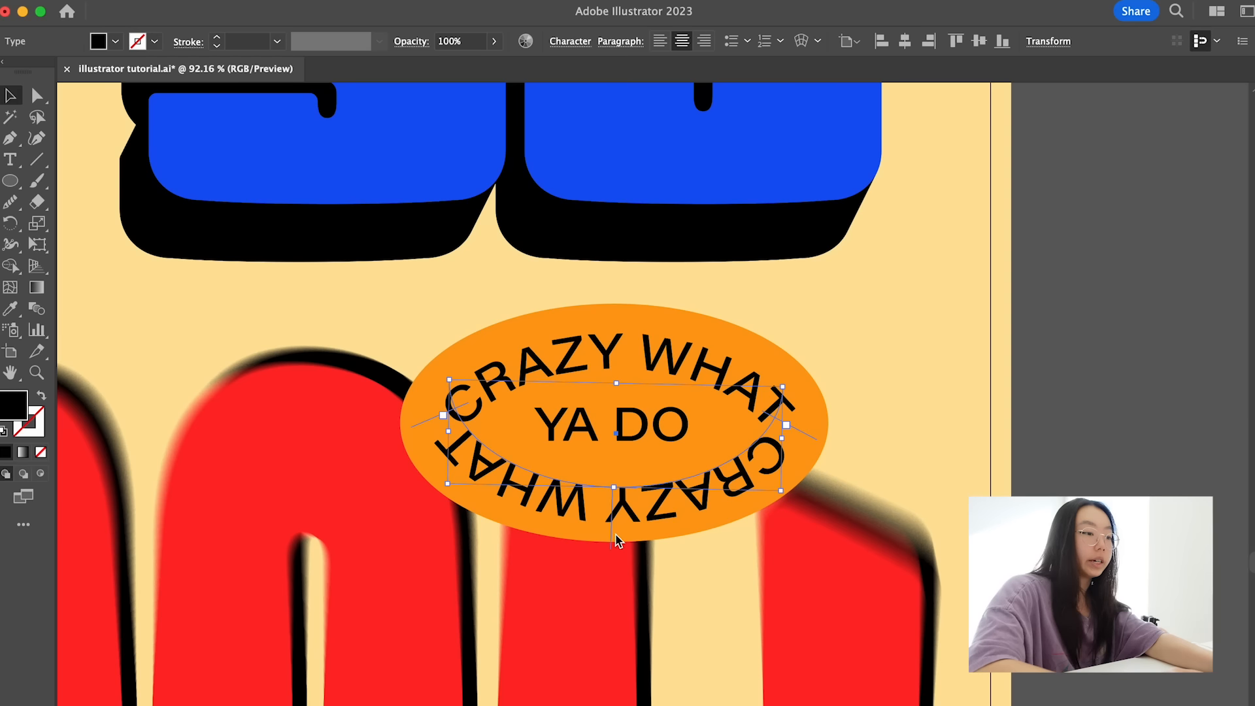
# - Flip the lower arc's text to the inside of its path and replace it with "WITH WORDS"
pyautogui.scroll(5, 614, 544)
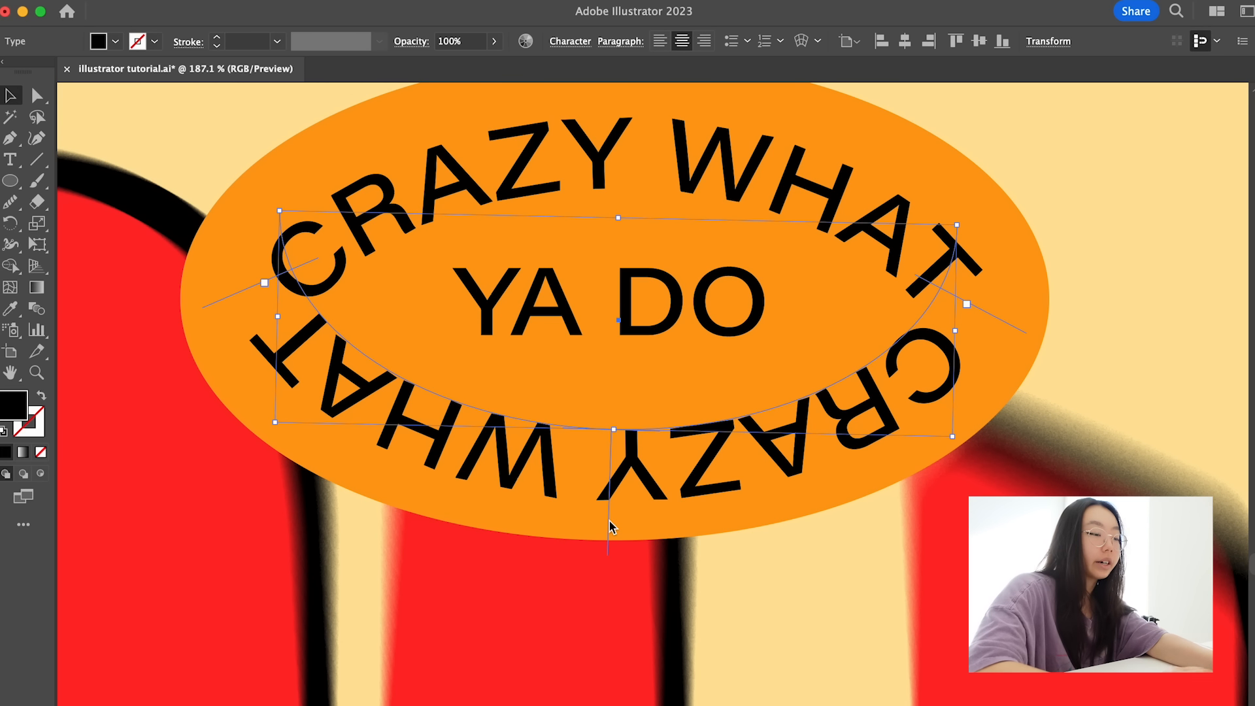
pyautogui.moveTo(609, 513); pyautogui.dragTo(621, 326)
pyautogui.scroll(-3, 621, 324)
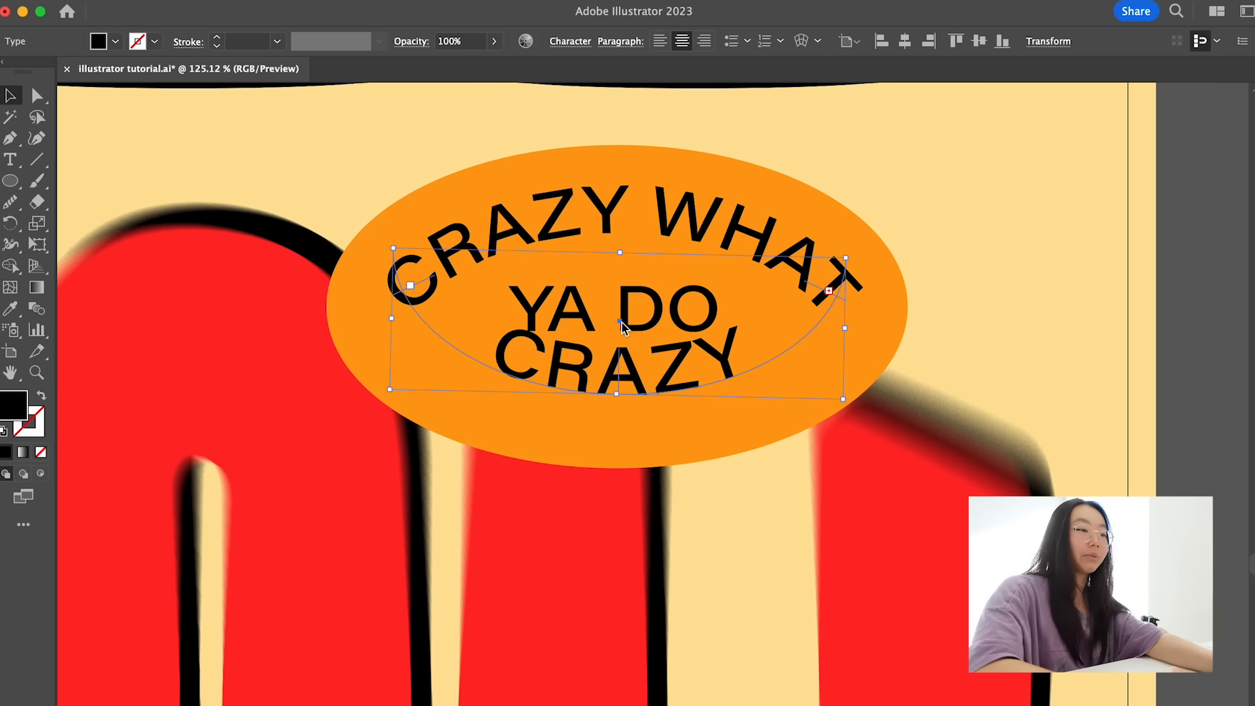
pyautogui.doubleClick(598, 398)
pyautogui.write('WITH')
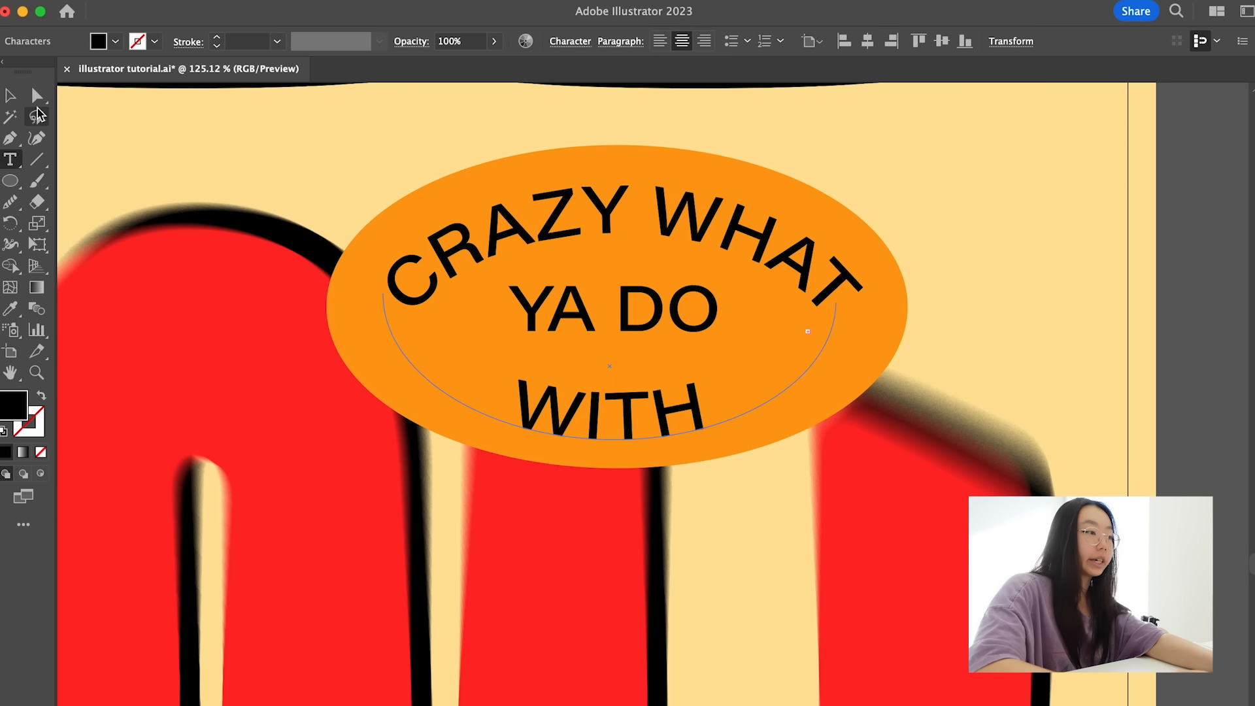
pyautogui.press('Escape')
pyautogui.hscroll(2, 499, 174)
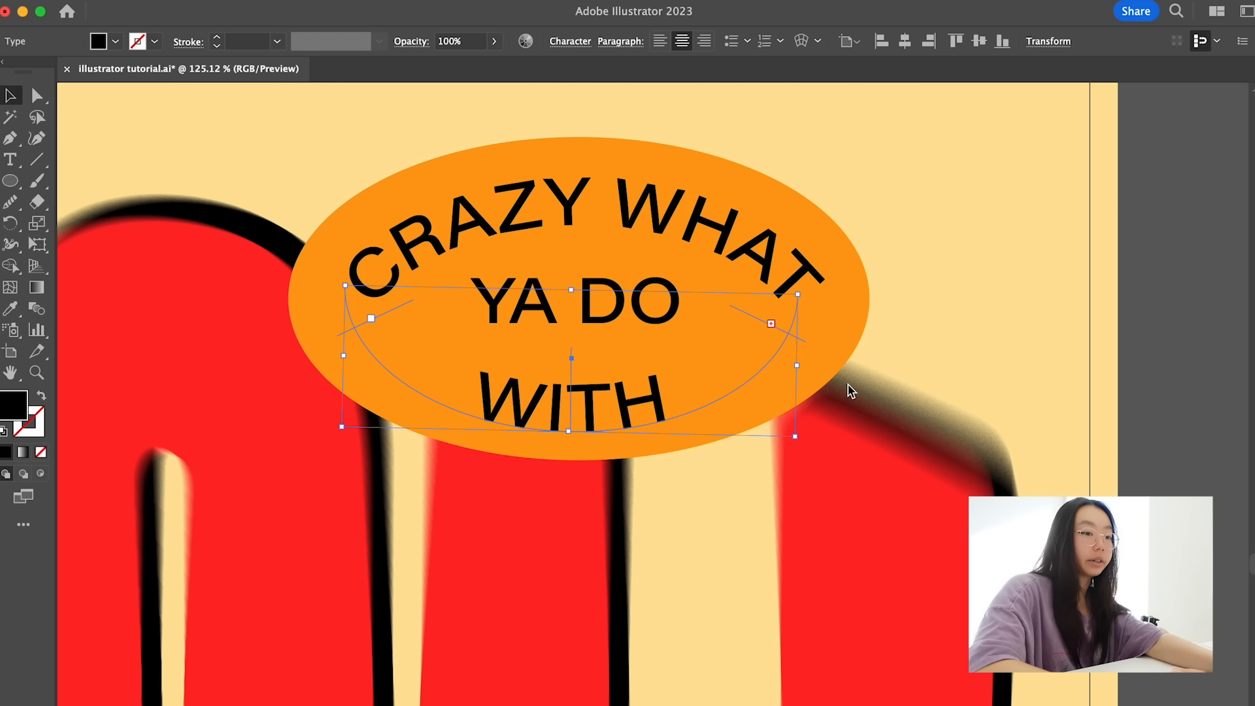
# - Widen the lower arc's path and copy the formatting of "CRAZY WHAT" onto its text with the Eyedropper
pyautogui.moveTo(800, 367); pyautogui.dragTo(850, 367)
pyautogui.moveTo(686, 397); pyautogui.dragTo(655, 389)
pyautogui.press('i')
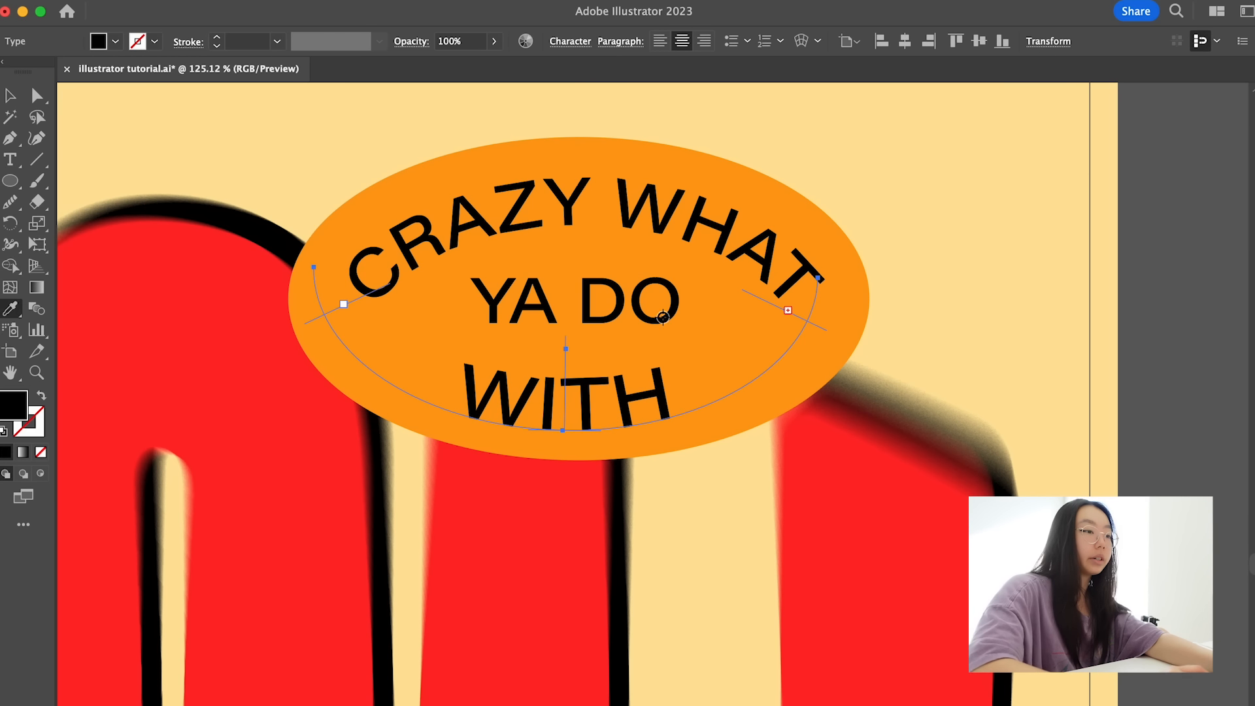
pyautogui.click(668, 221)
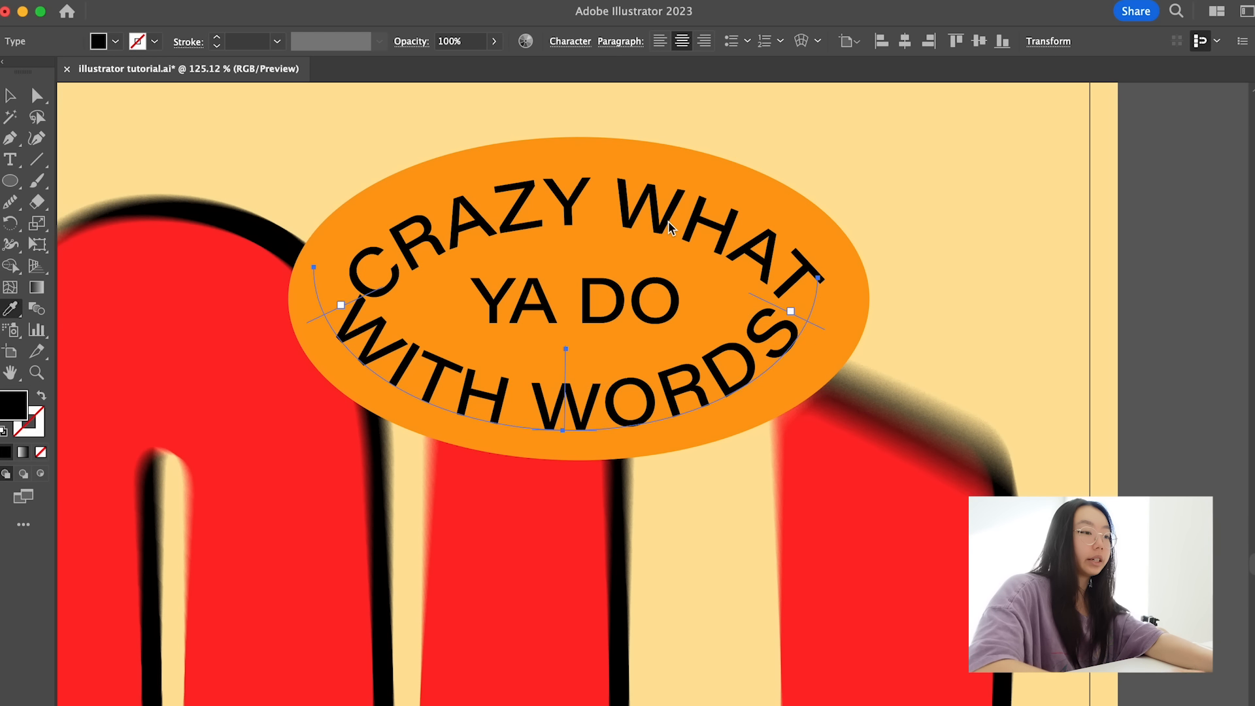
# - Reposition the "WITH WORDS" arc inside the orange ellipse and reduce its font size to 31 pt
pyautogui.press('v')
pyautogui.moveTo(778, 366); pyautogui.dragTo(795, 375)
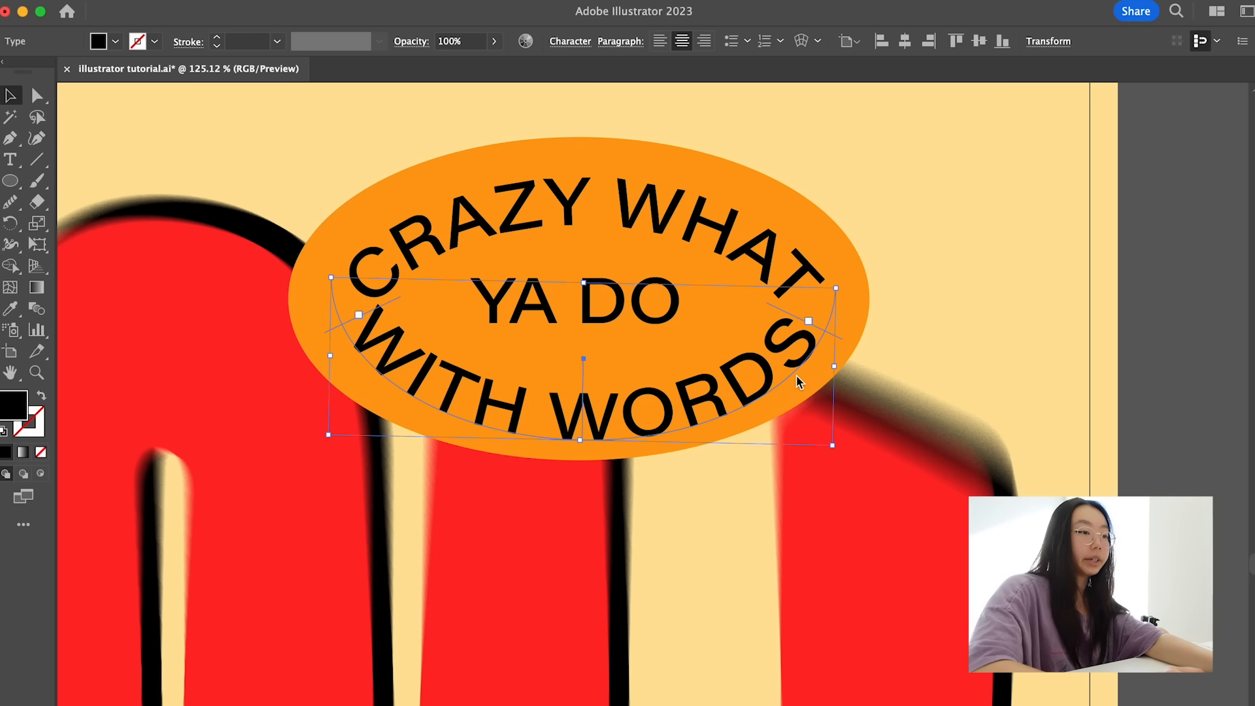
pyautogui.click(570, 41)
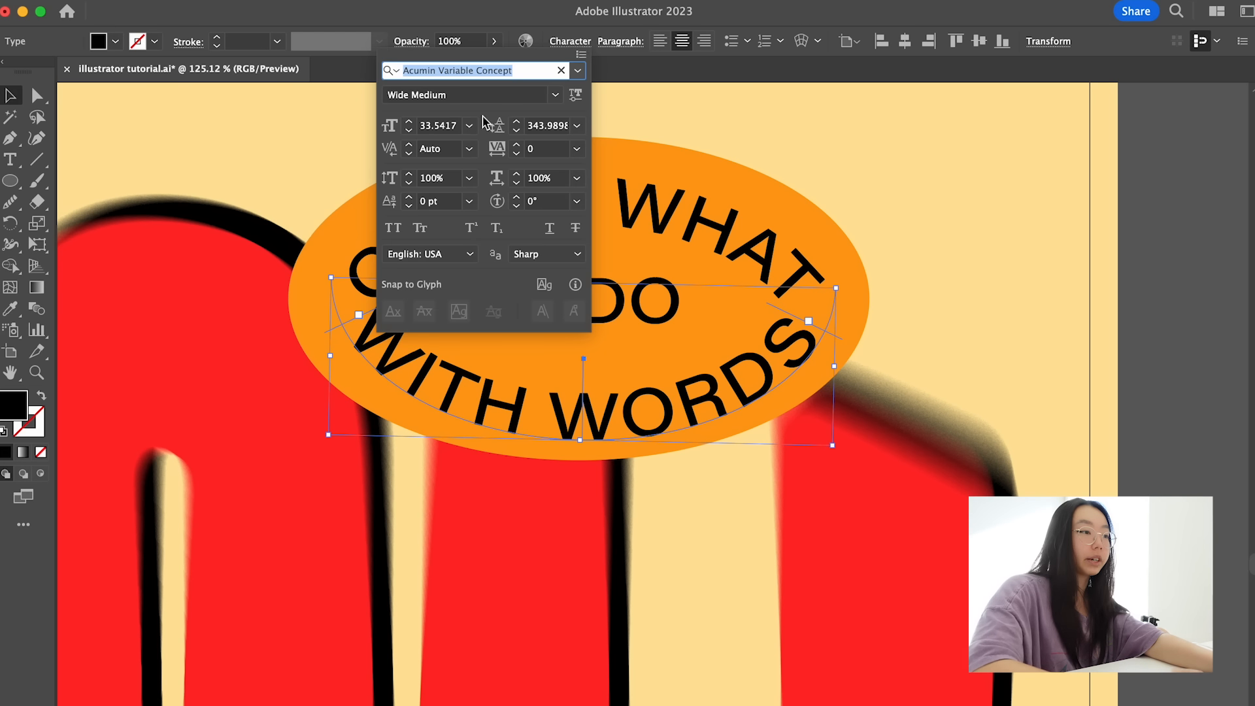
pyautogui.click(410, 130)
pyautogui.click(410, 130)
pyautogui.click(409, 130)
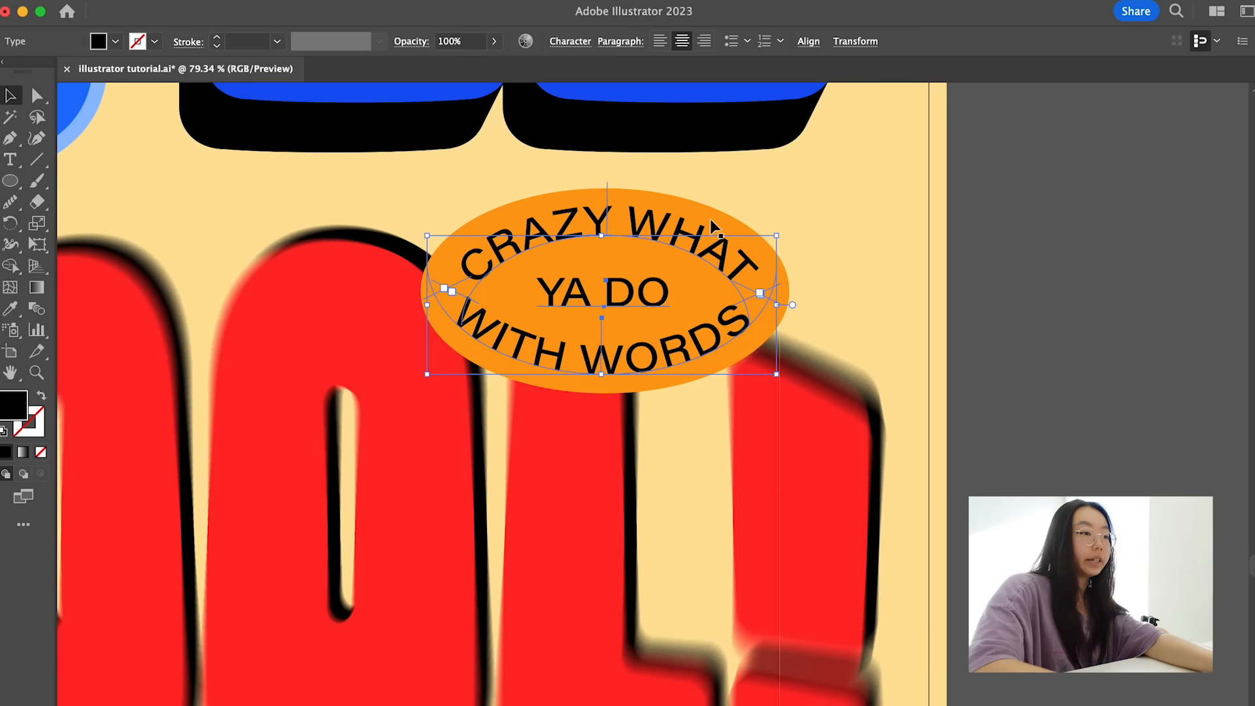
# - Align the orange ellipse and its three text lines to their common horizontal center
pyautogui.keyDown('shift'); pyautogui.click(709, 217); pyautogui.keyUp('shift')
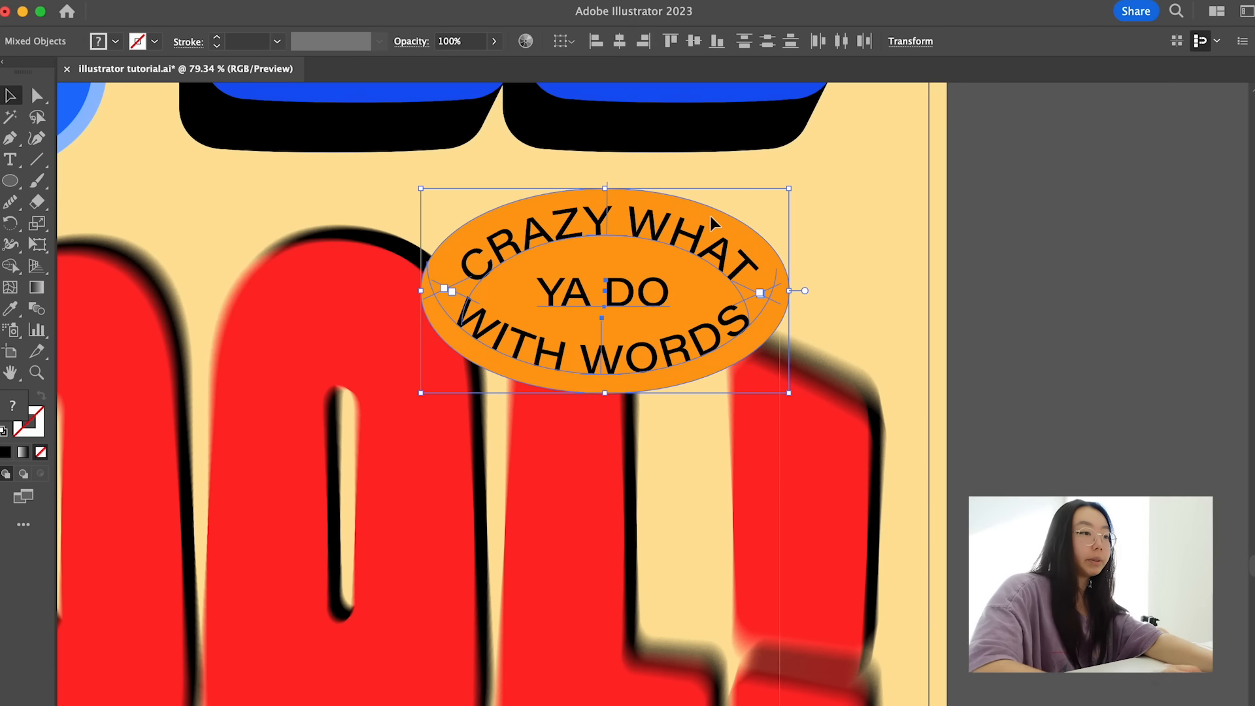
pyautogui.click(619, 41)
pyautogui.click(826, 201)
pyautogui.click(871, 270)
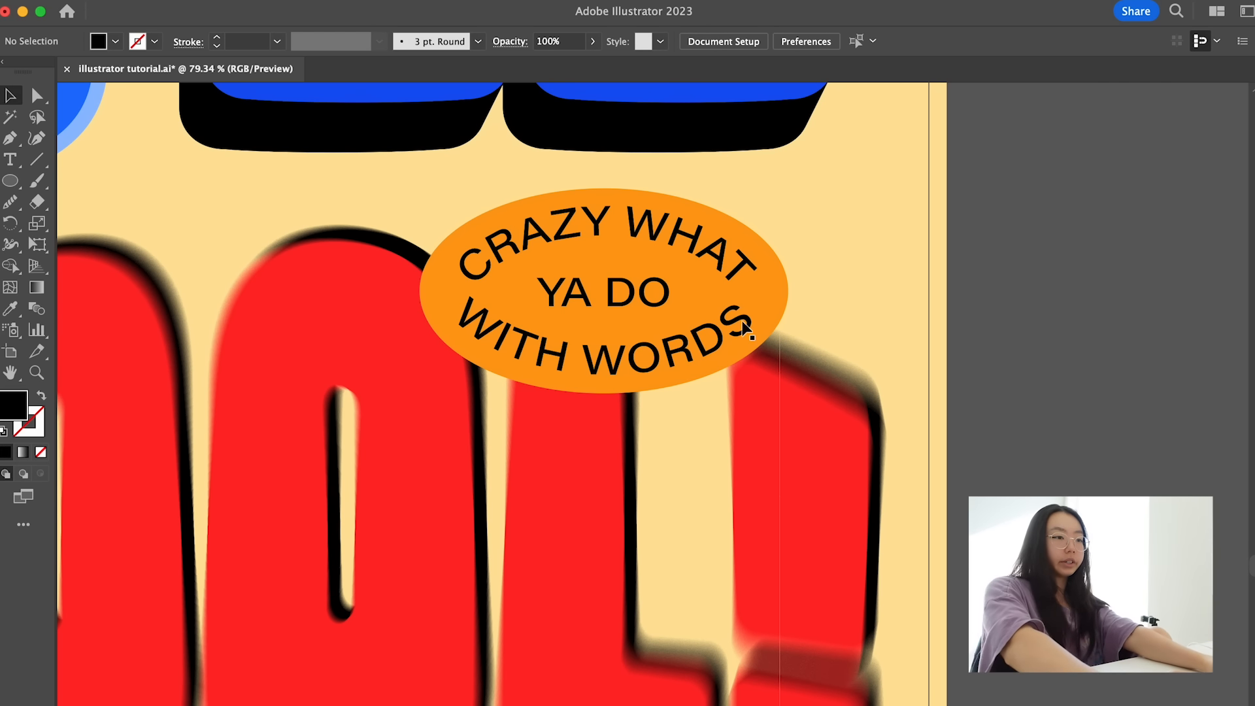
# - Nudge the "WITH WORDS" text and fine-tune the orange badge's position over the "L" of "COOL!"
pyautogui.click(709, 350)
pyautogui.moveTo(606, 359); pyautogui.dragTo(606, 361)
pyautogui.click(864, 232)
pyautogui.scroll(-1, 862, 229)
pyautogui.click(758, 333)
pyautogui.moveTo(769, 337); pyautogui.dragTo(733, 331)
pyautogui.click(647, 487)
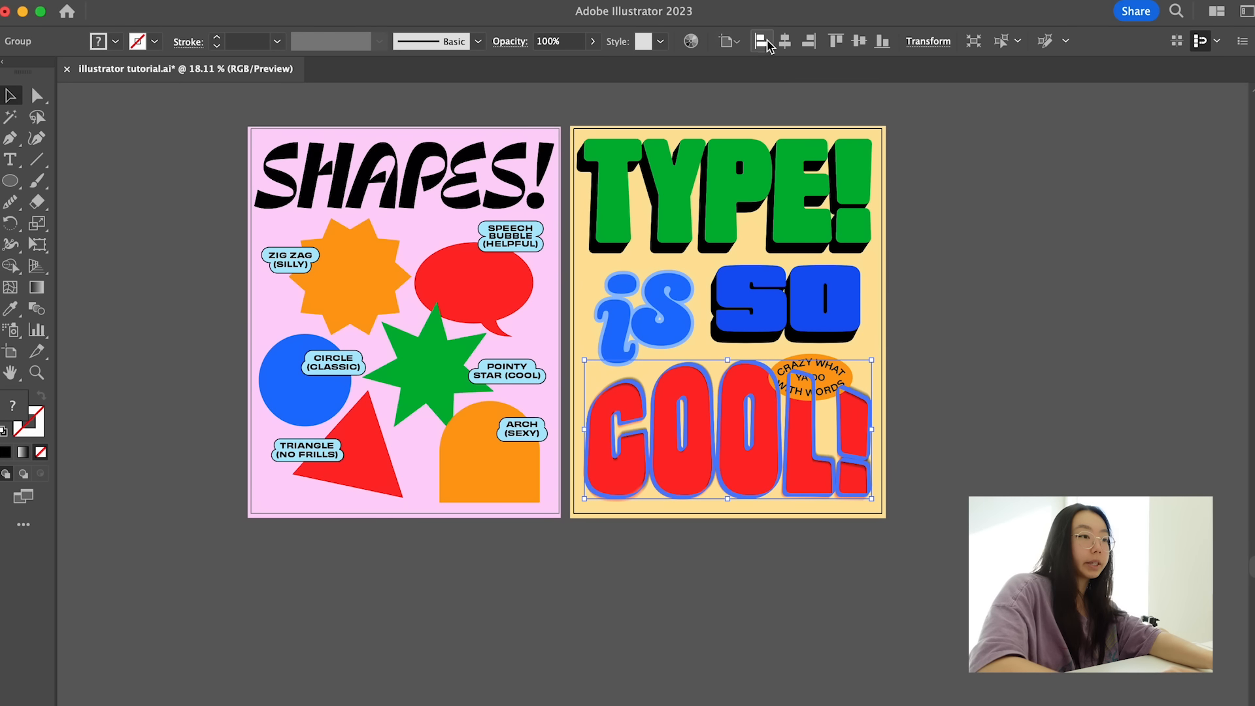
pyautogui.click(800, 197)
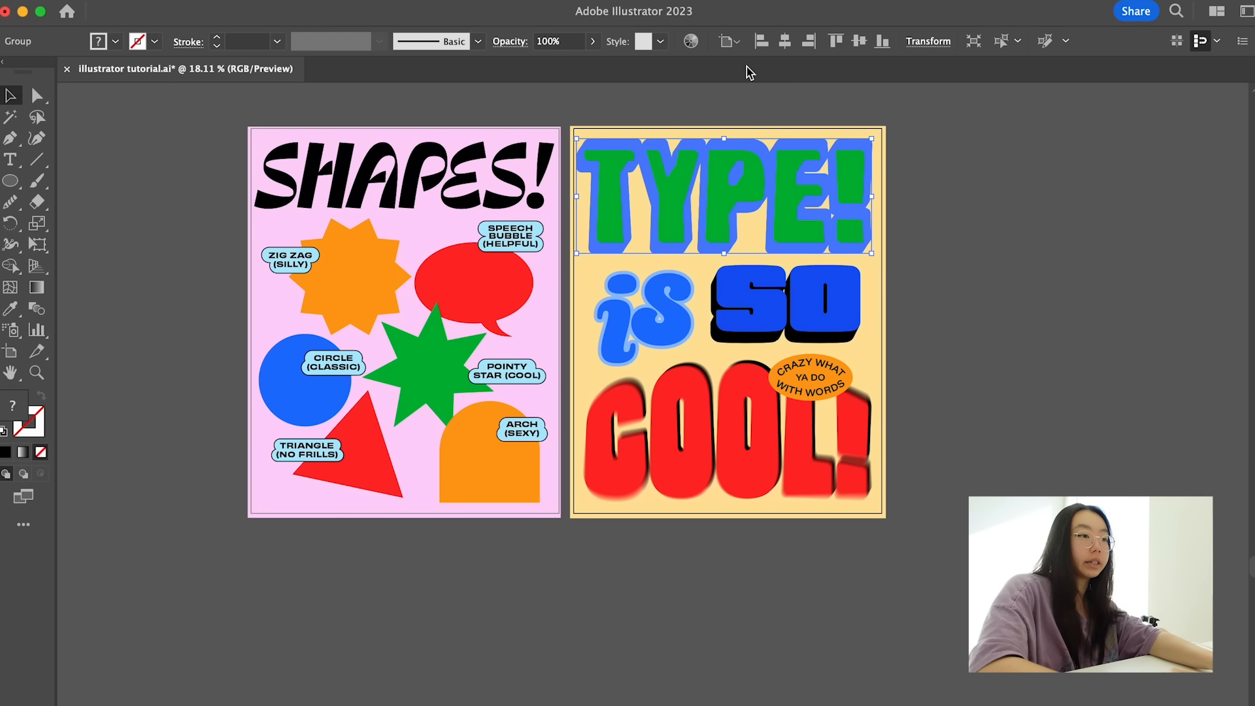
pyautogui.click(918, 119)
# - Add a blank 1080 × 1350 px artboard beside the yellow "TYPE!" poster
pyautogui.hscroll(2, 917, 246)
pyautogui.scroll(1, 917, 246)
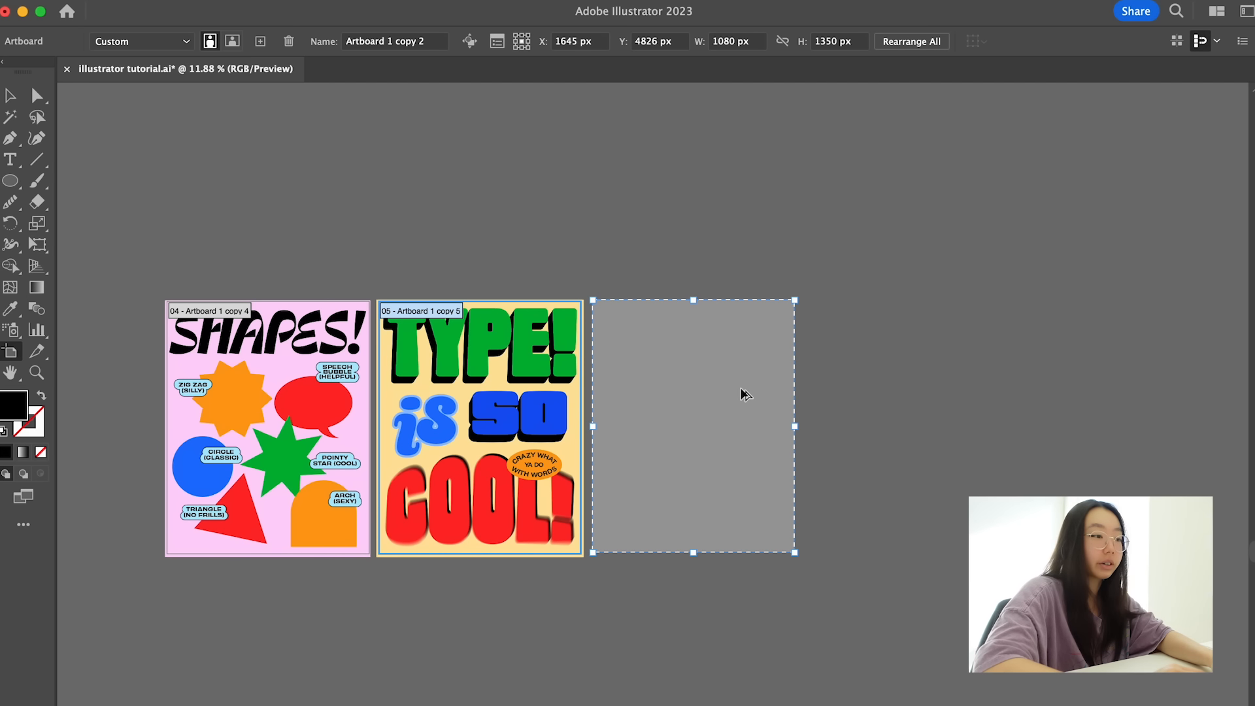
pyautogui.press('Escape')
# - Add the text "COLORS" to the blank artboard and enlarge it into a heading across the artboard's upper edge
pyautogui.scroll(5, 778, 443)
pyautogui.press('t')
pyautogui.click(530, 396)
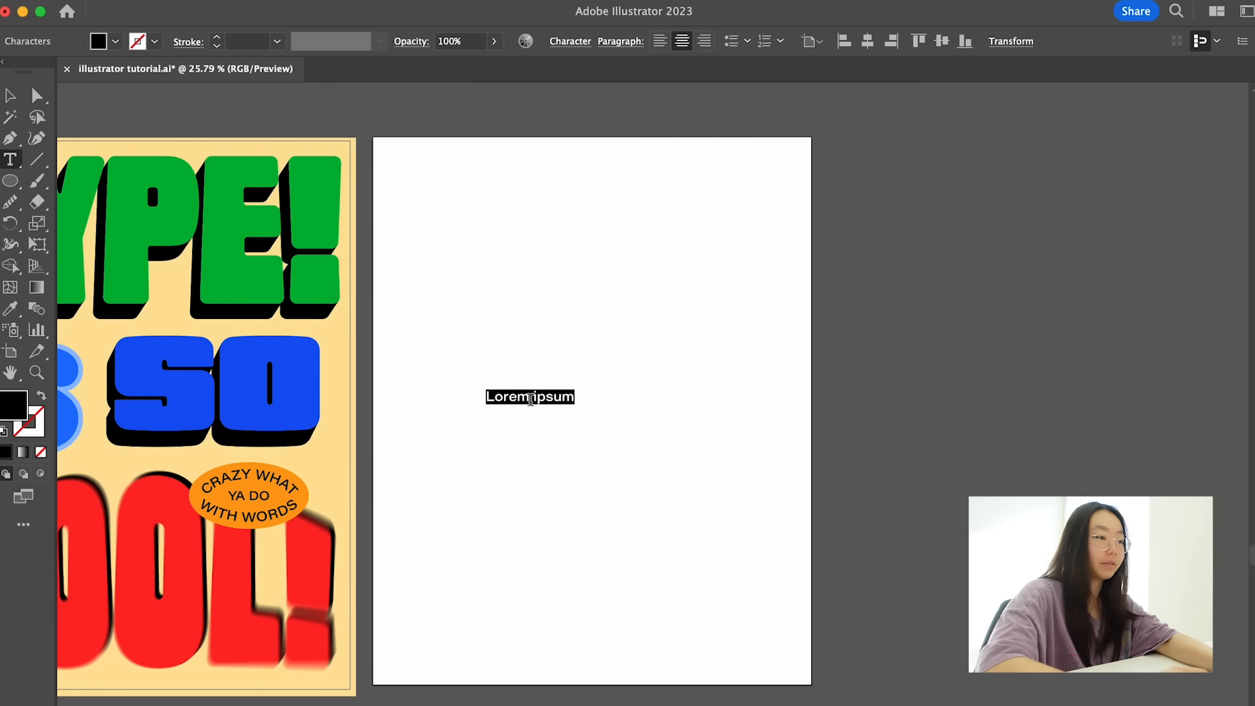
pyautogui.write('coLORS')
pyautogui.press('Escape')
pyautogui.moveTo(563, 405); pyautogui.dragTo(876, 614)
pyautogui.moveTo(748, 422); pyautogui.dragTo(629, 186)
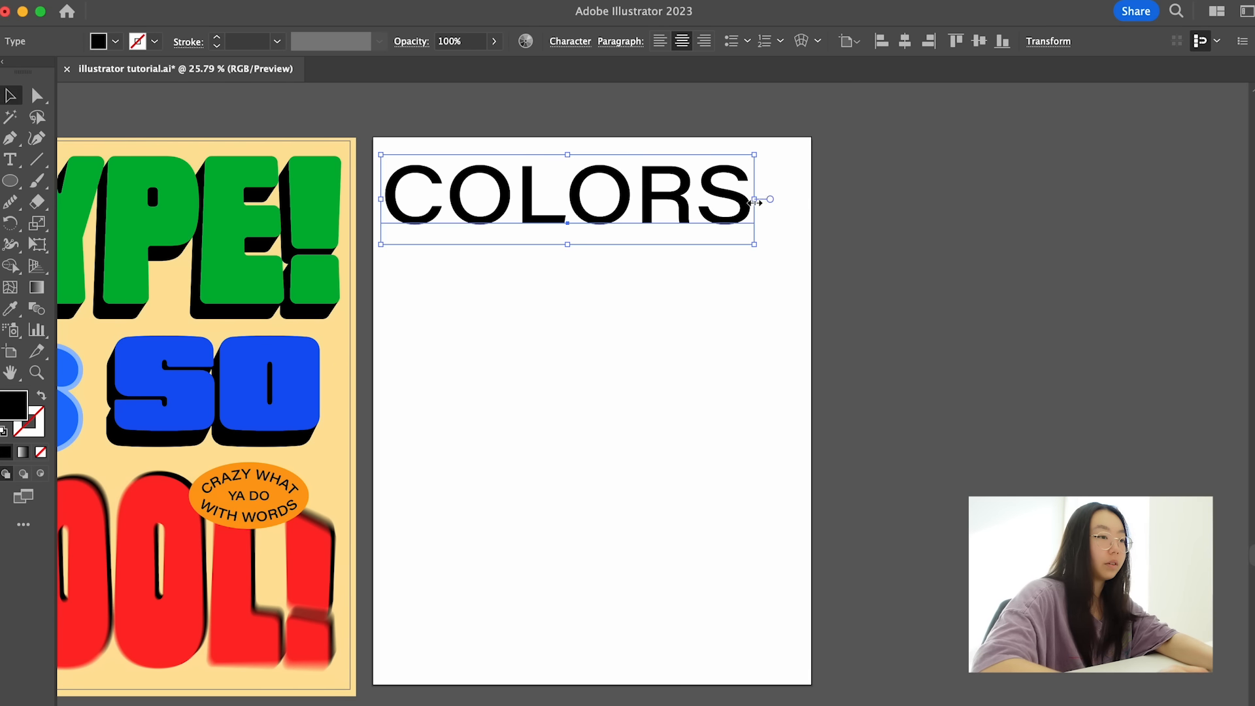
pyautogui.doubleClick(755, 202)
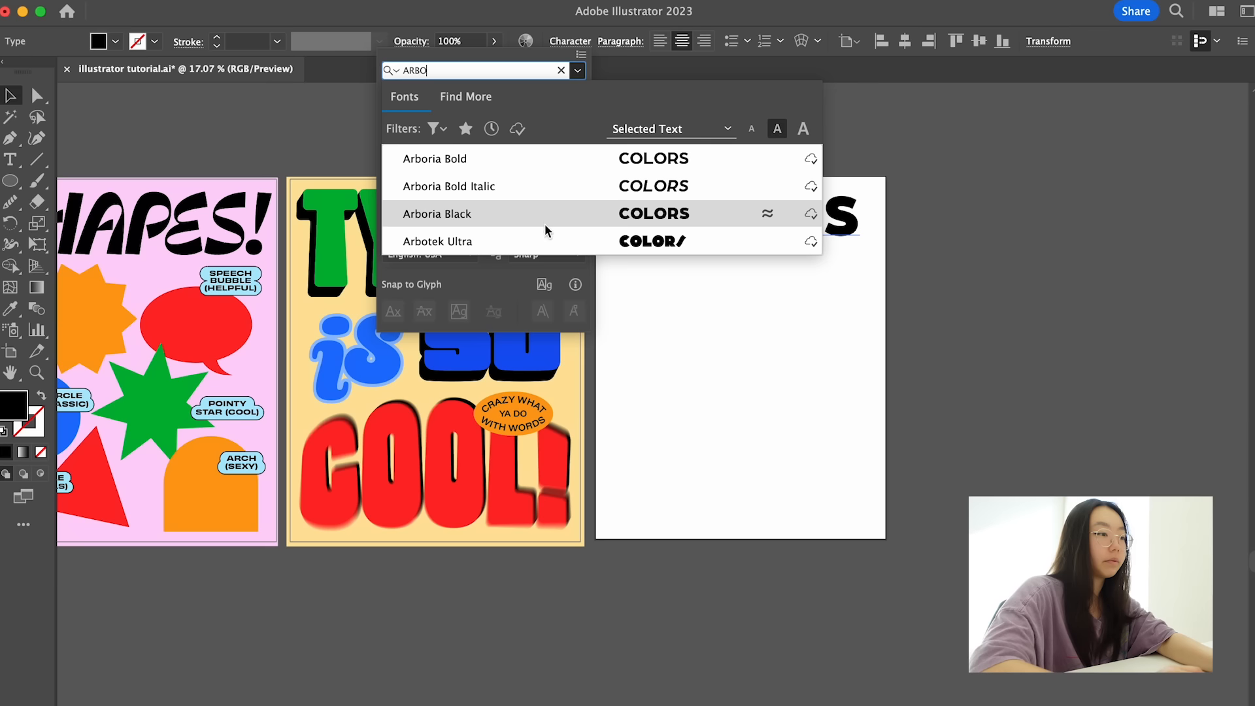
# - Set the "COLORS" heading in Arbotek Ultra and enlarge it to nearly the full width of the artboard
pyautogui.click(545, 241)
pyautogui.click(826, 219)
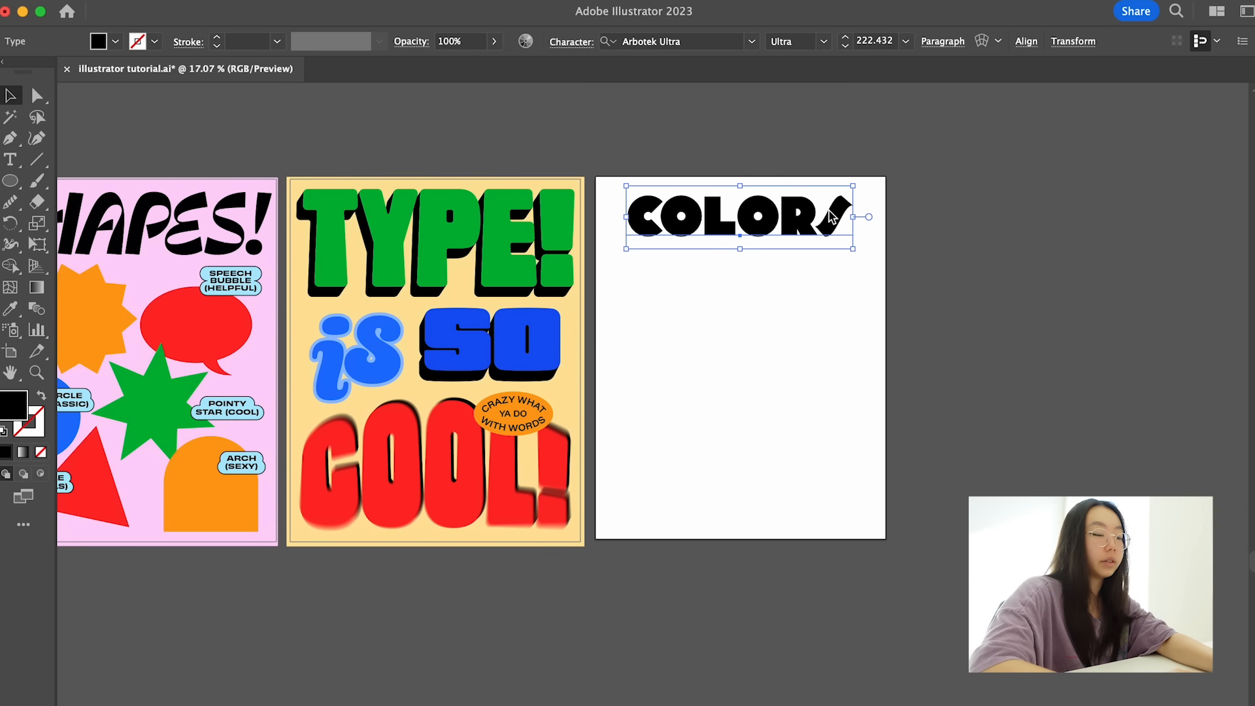
pyautogui.scroll(2, 833, 282)
pyautogui.moveTo(867, 239); pyautogui.dragTo(892, 240)
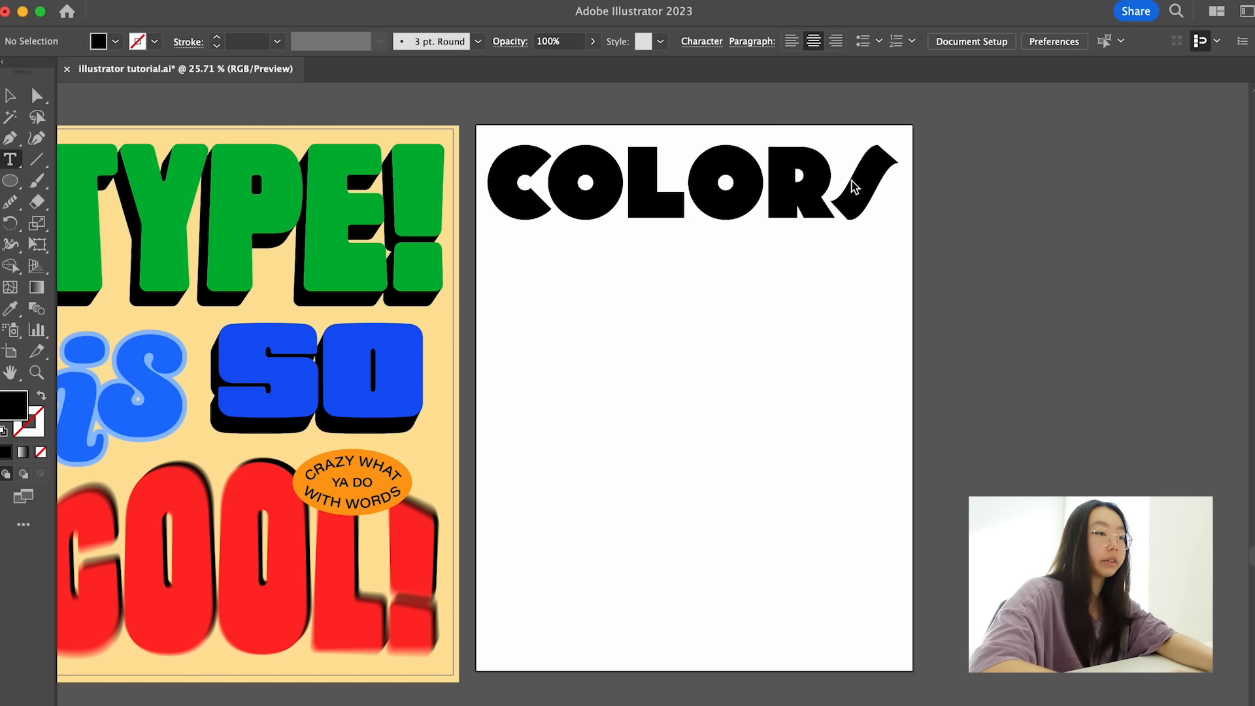
# - Replace the heading's slanted final S with its upright alternate glyph, and scale the heading up to span the artboard again
pyautogui.moveTo(846, 188); pyautogui.dragTo(918, 187)
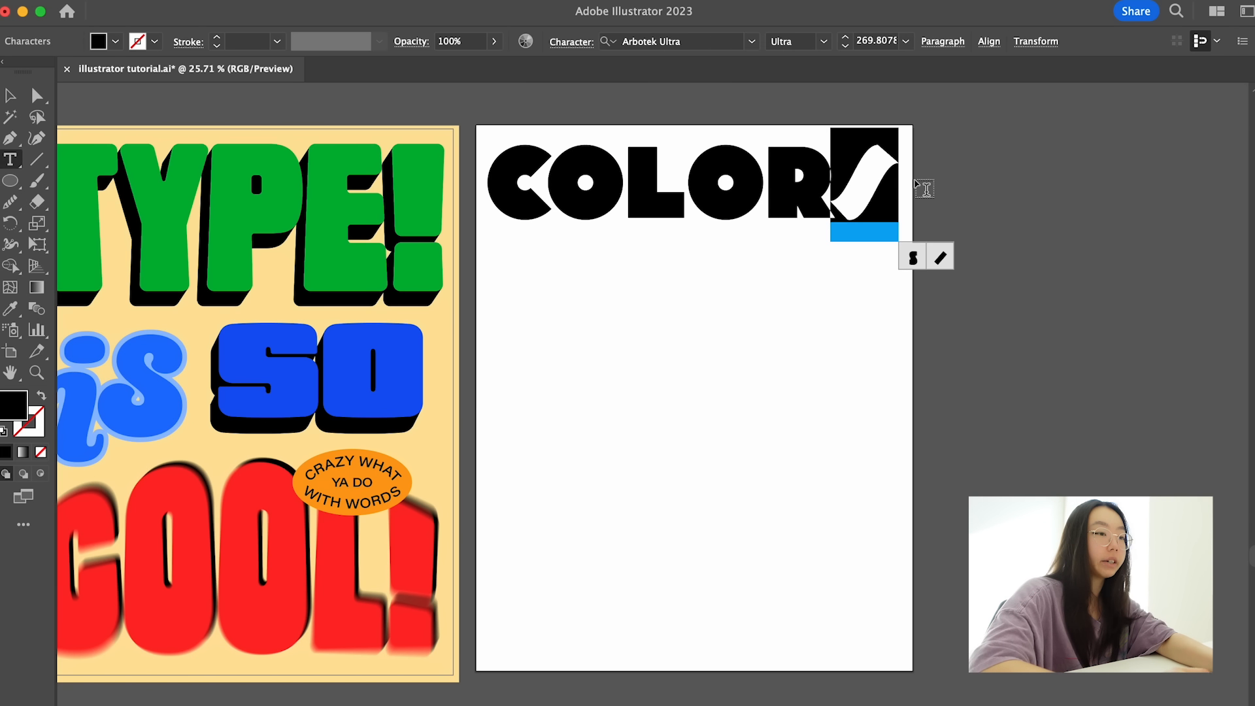
pyautogui.click(913, 260)
pyautogui.click(934, 258)
pyautogui.click(916, 260)
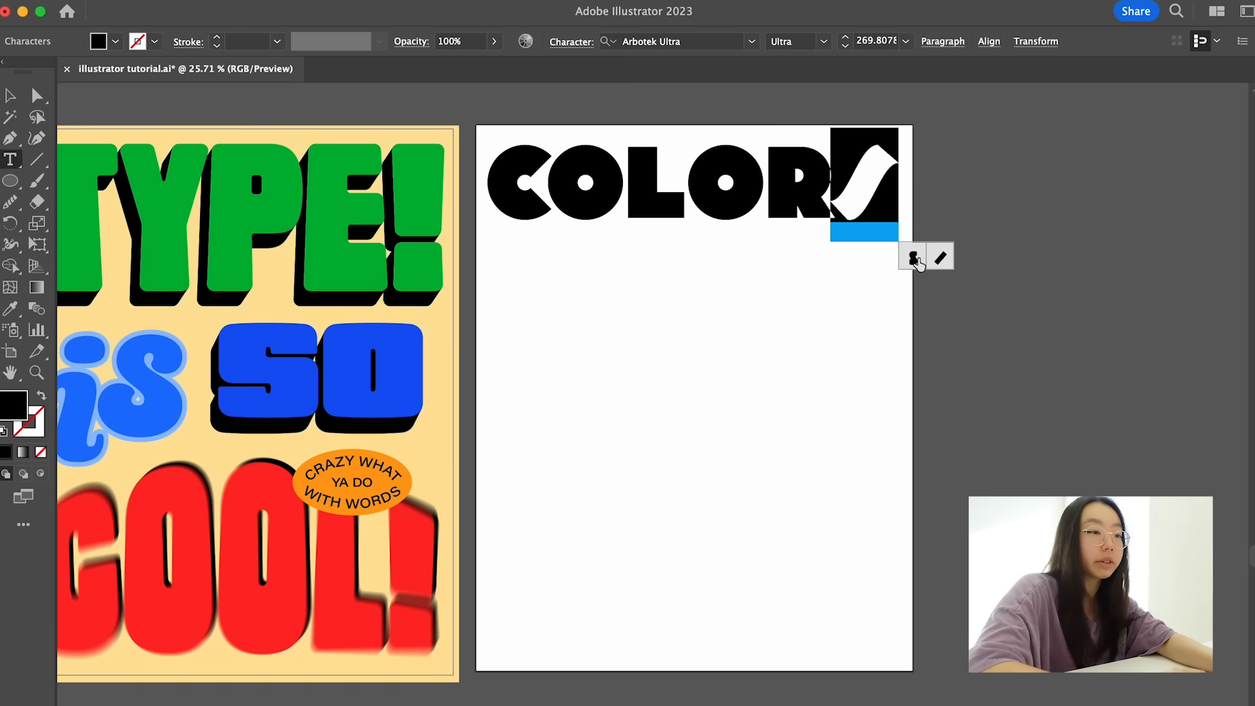
pyautogui.click(916, 261)
pyautogui.moveTo(498, 185); pyautogui.dragTo(547, 184)
pyautogui.moveTo(560, 185); pyautogui.dragTo(840, 185)
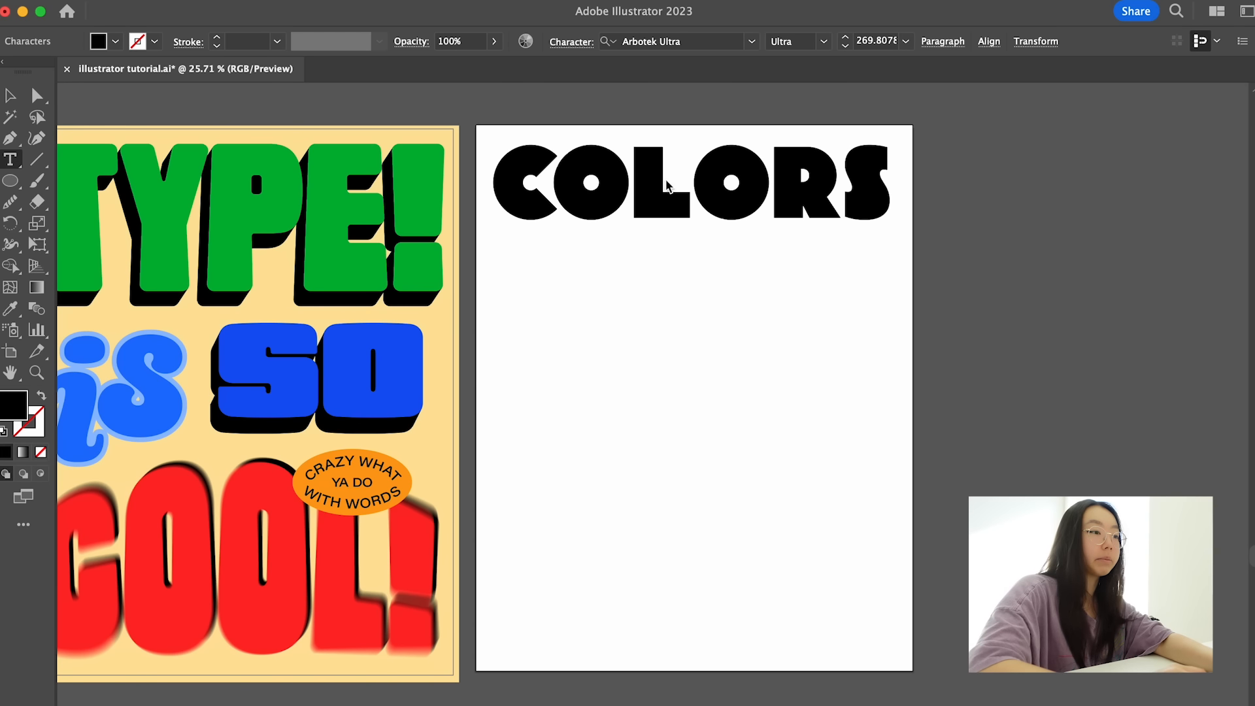
pyautogui.click(36, 95)
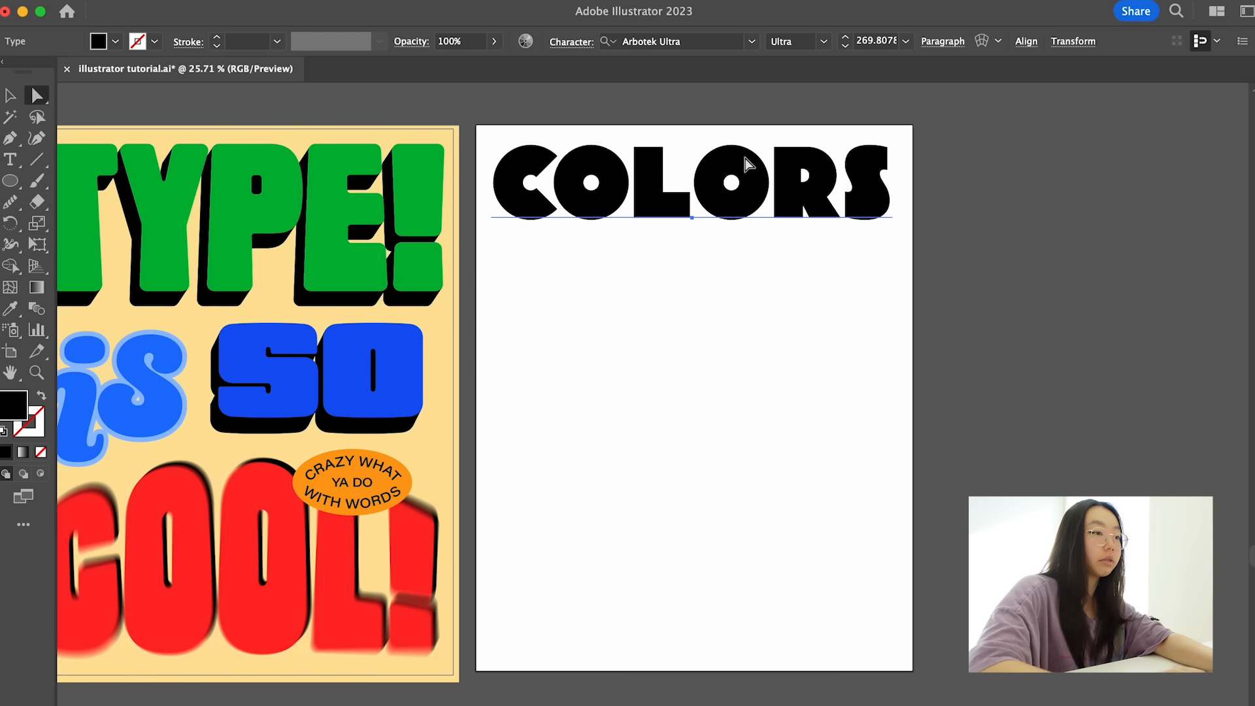
pyautogui.press('v')
pyautogui.moveTo(891, 239); pyautogui.dragTo(903, 252)
# - Browse the Arbotek Ultra glyph set for alternates of the heading's final S
pyautogui.press('t')
pyautogui.moveTo(844, 186); pyautogui.dragTo(923, 190)
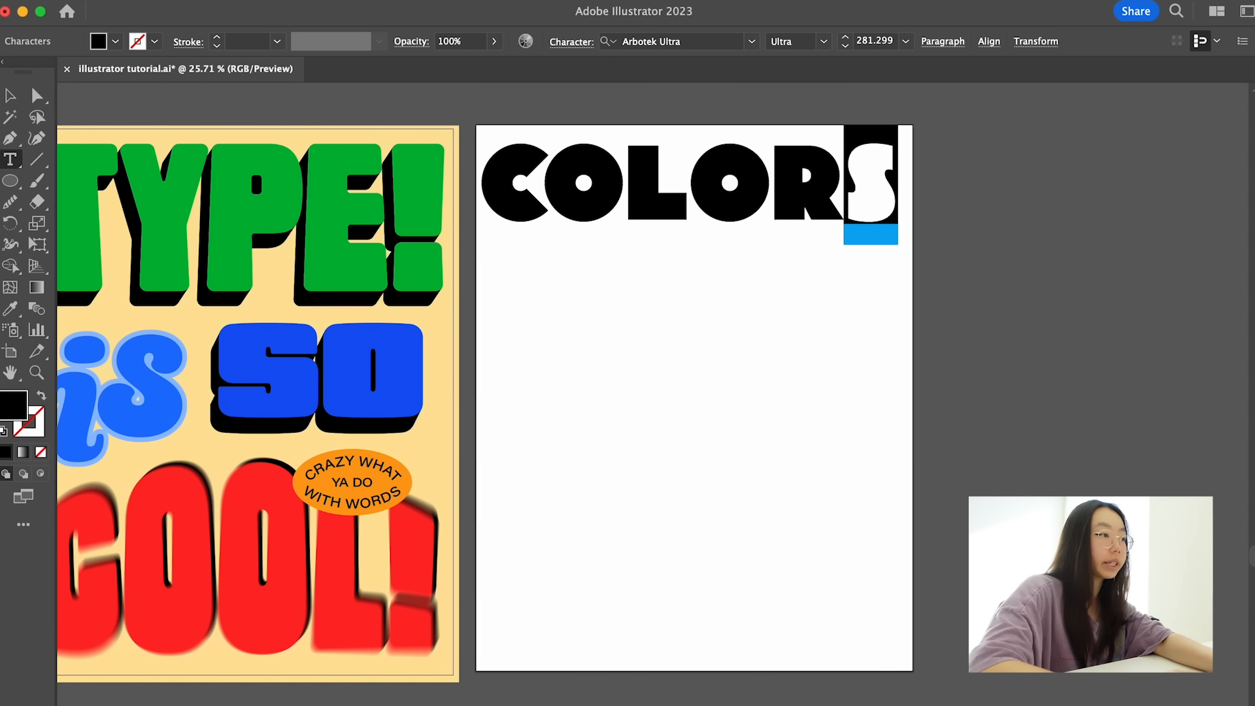
pyautogui.click(252, 1)
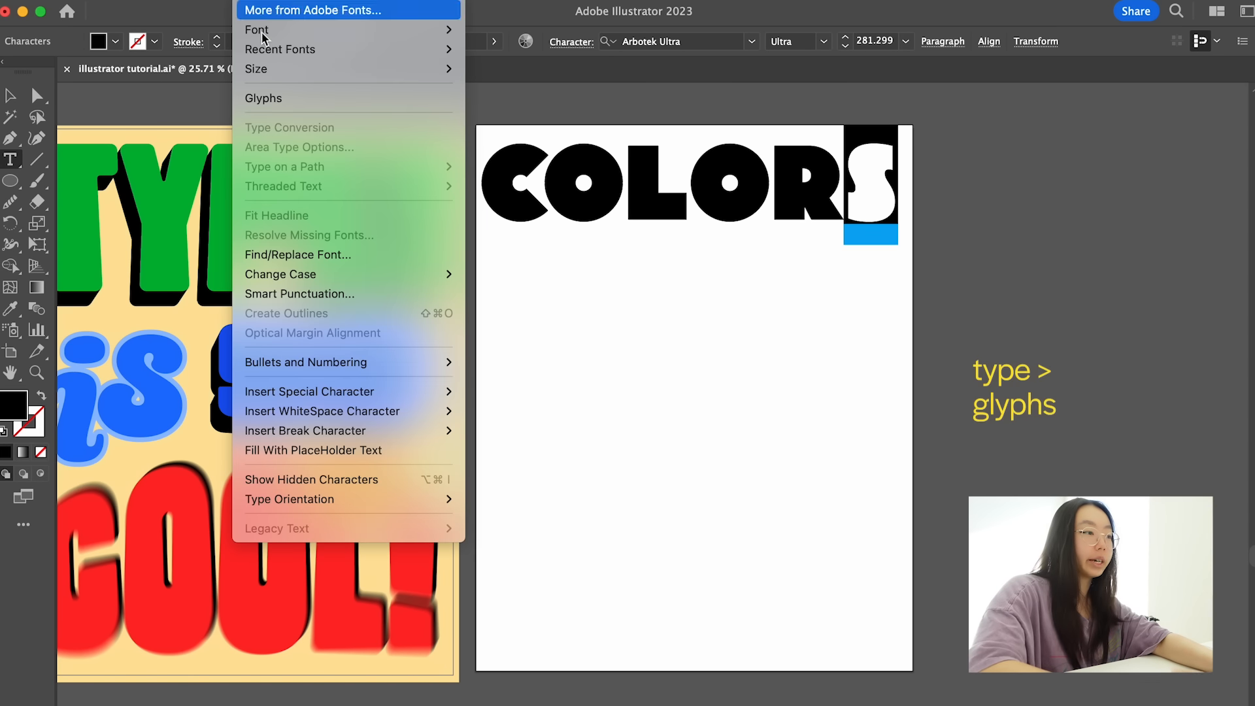
pyautogui.click(261, 98)
pyautogui.scroll(-5, 1023, 213)
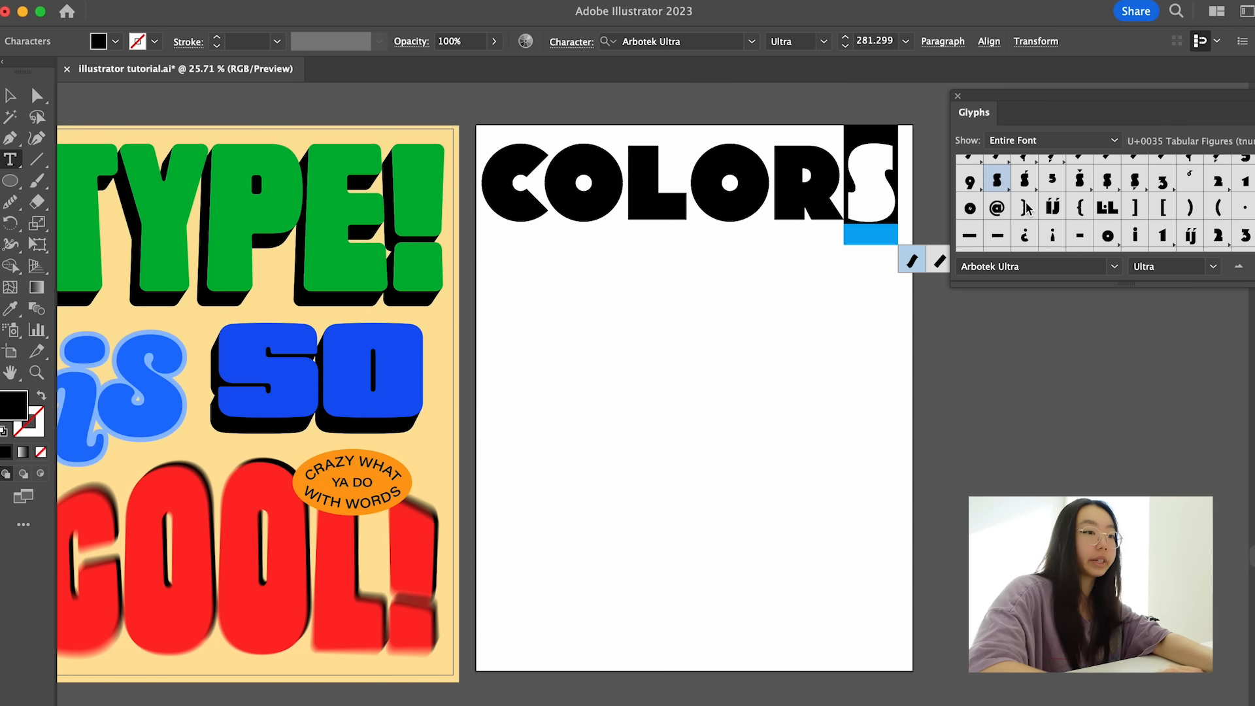
pyautogui.moveTo(1044, 108); pyautogui.dragTo(1035, 59)
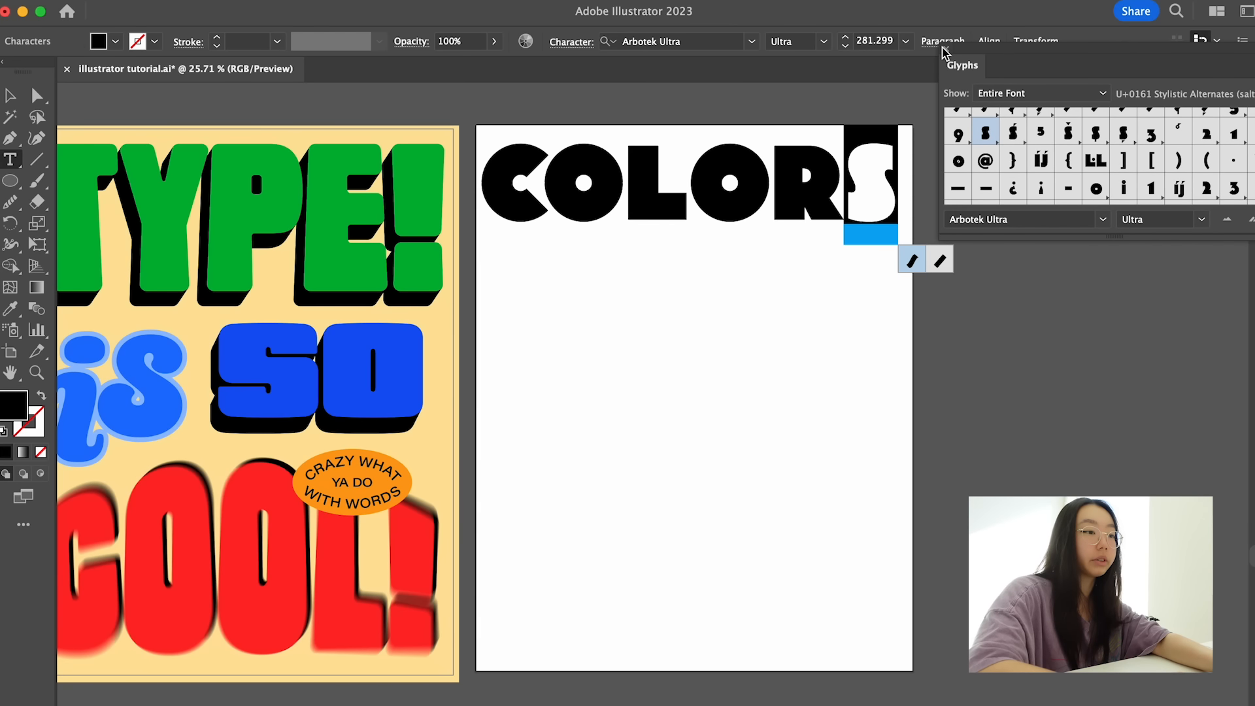
pyautogui.click(944, 49)
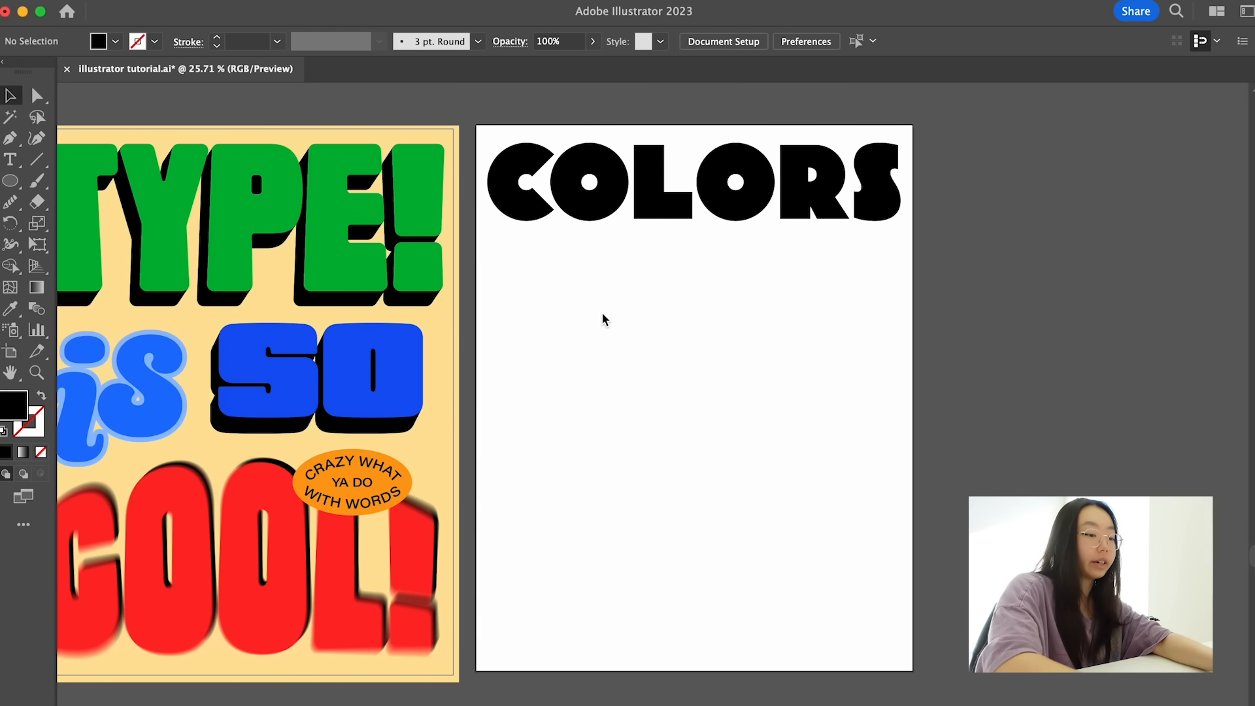
# - Draw a solid black circle beneath the first letters of the "COLORS" heading
pyautogui.press('l')
pyautogui.moveTo(532, 274); pyautogui.dragTo(588, 353)
pyautogui.press('v')
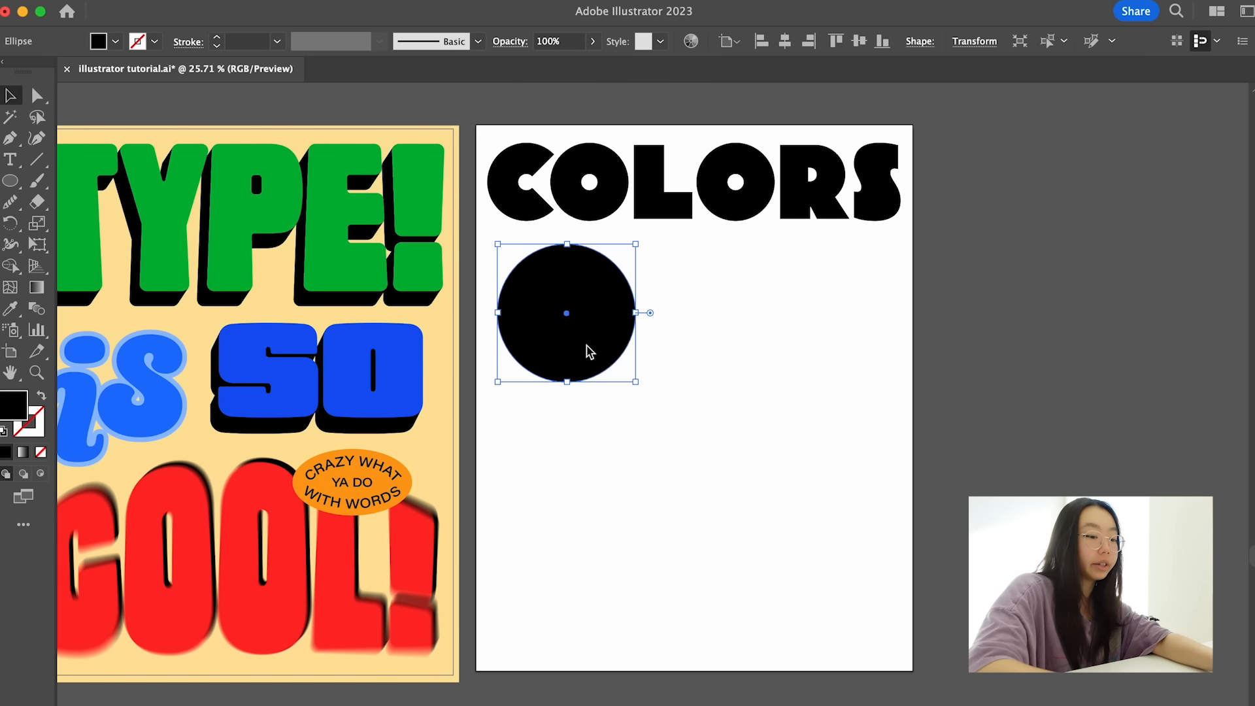
# - Fill the circle with a white-to-black linear gradient and select its white color stop for editing
pyautogui.press('.')
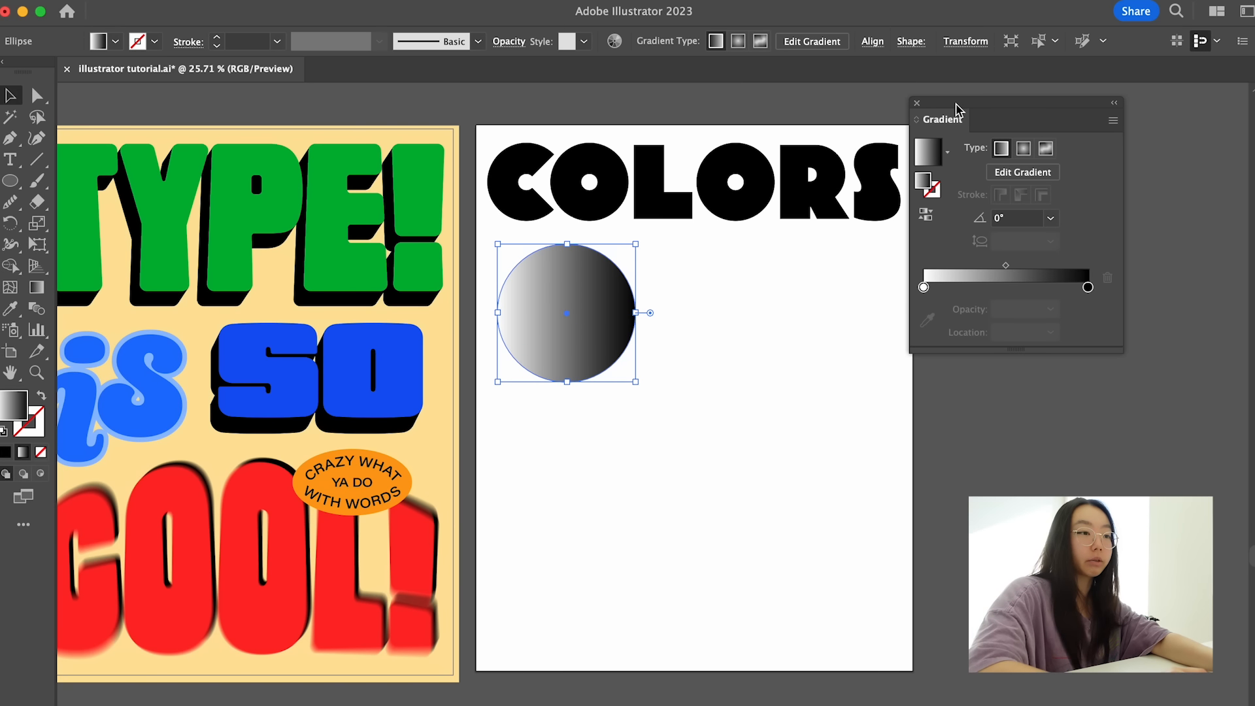
pyautogui.moveTo(967, 111); pyautogui.dragTo(914, 243)
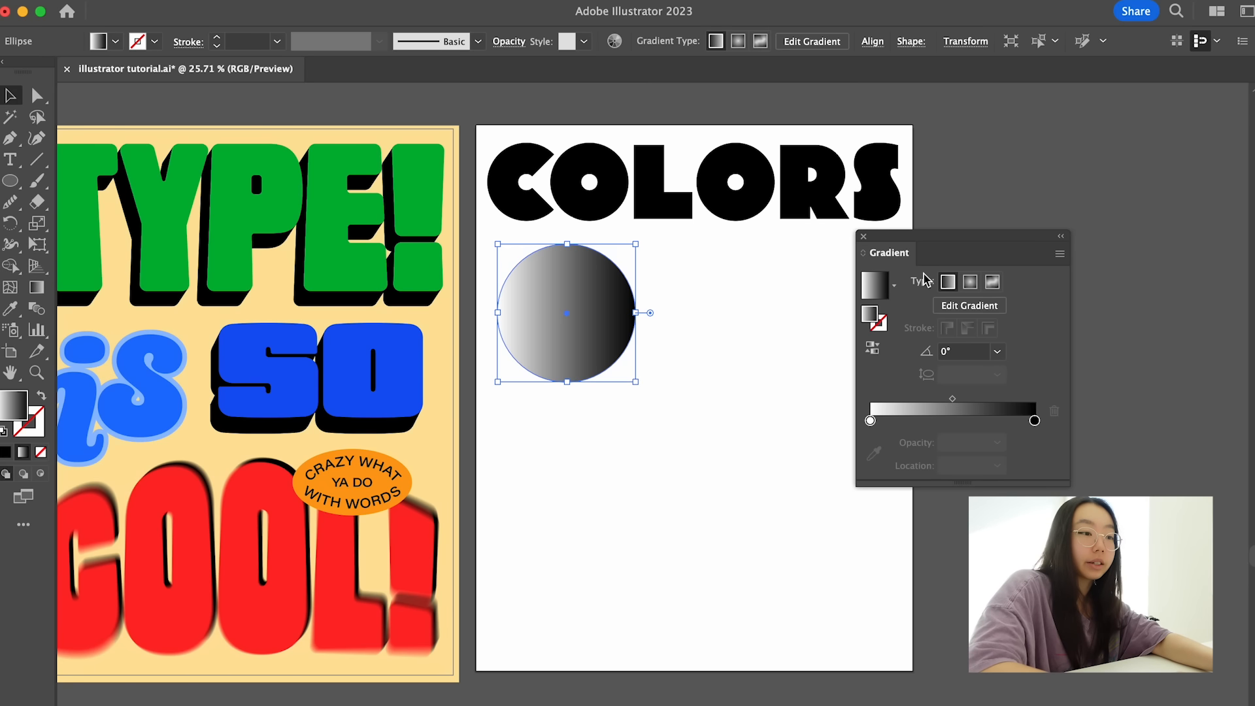
pyautogui.click(960, 311)
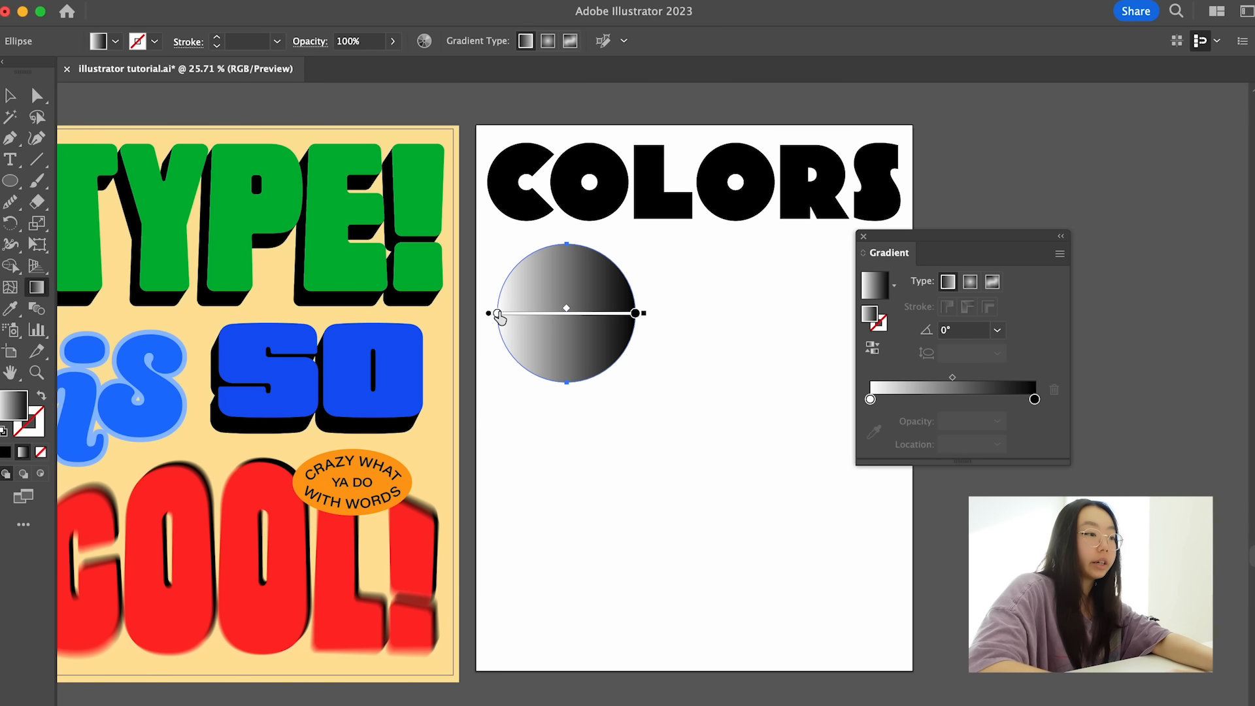
pyautogui.click(497, 313)
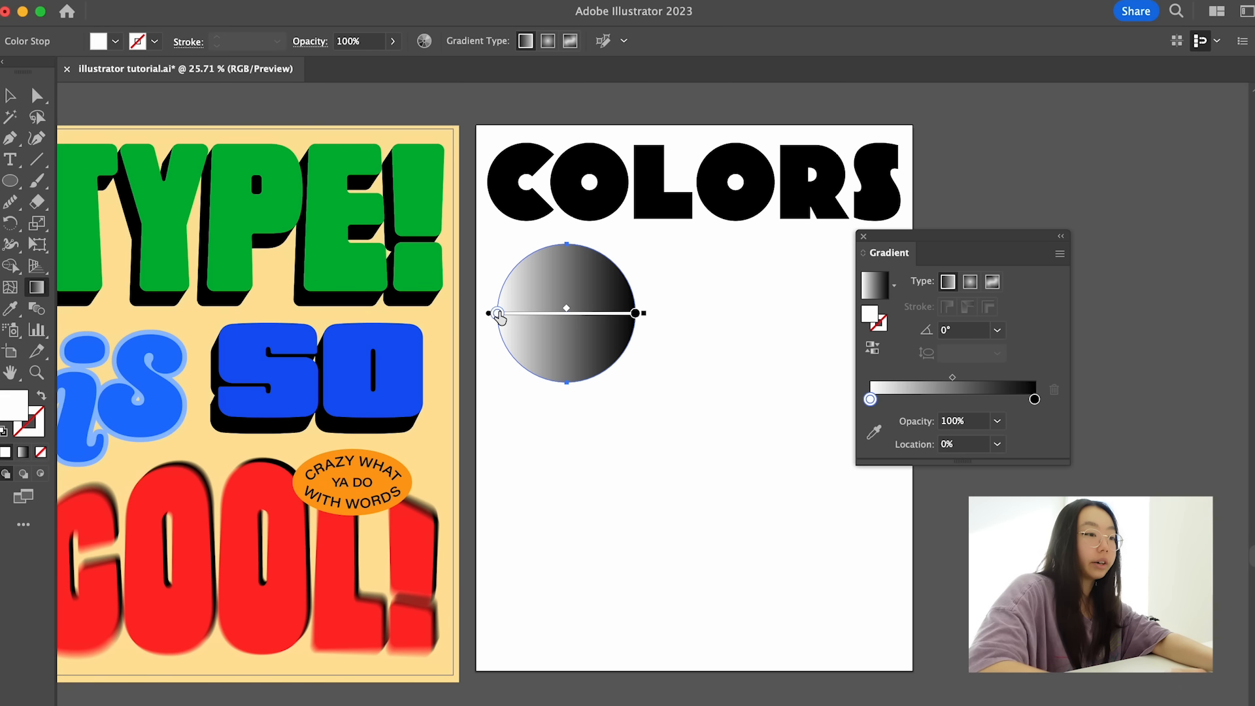
pyautogui.doubleClick(12, 405)
pyautogui.moveTo(352, 325); pyautogui.dragTo(664, 301)
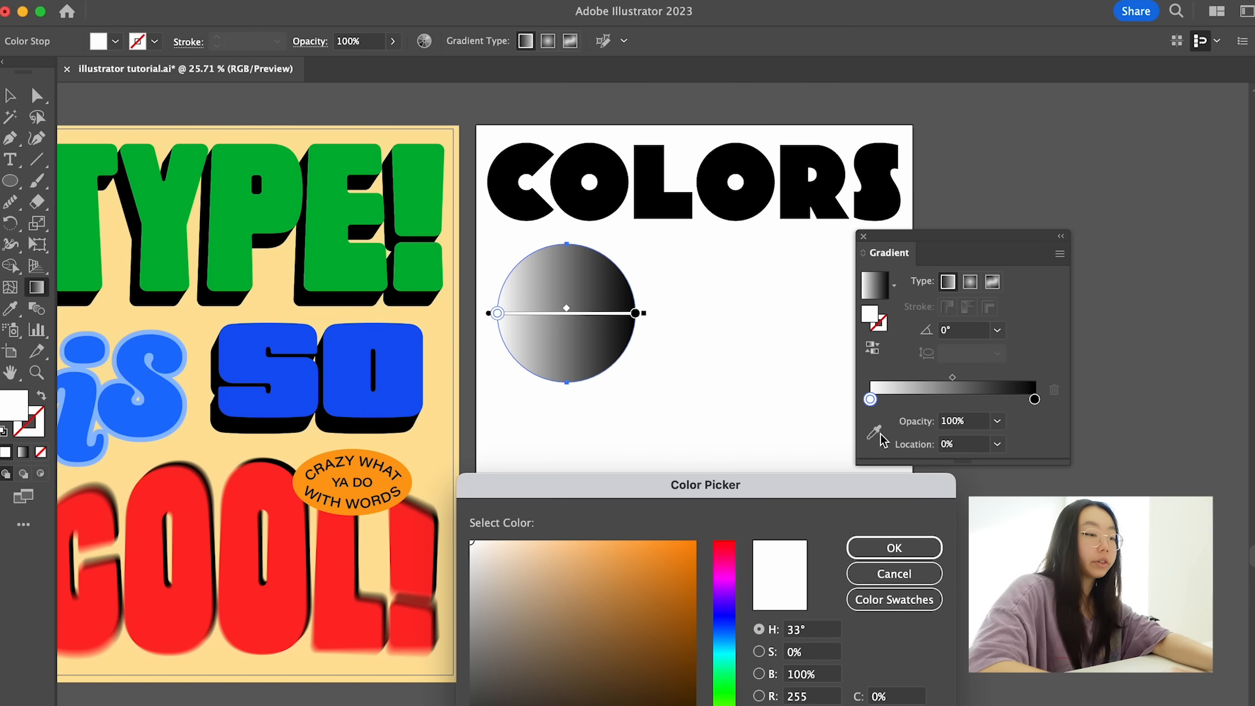
pyautogui.press('Escape')
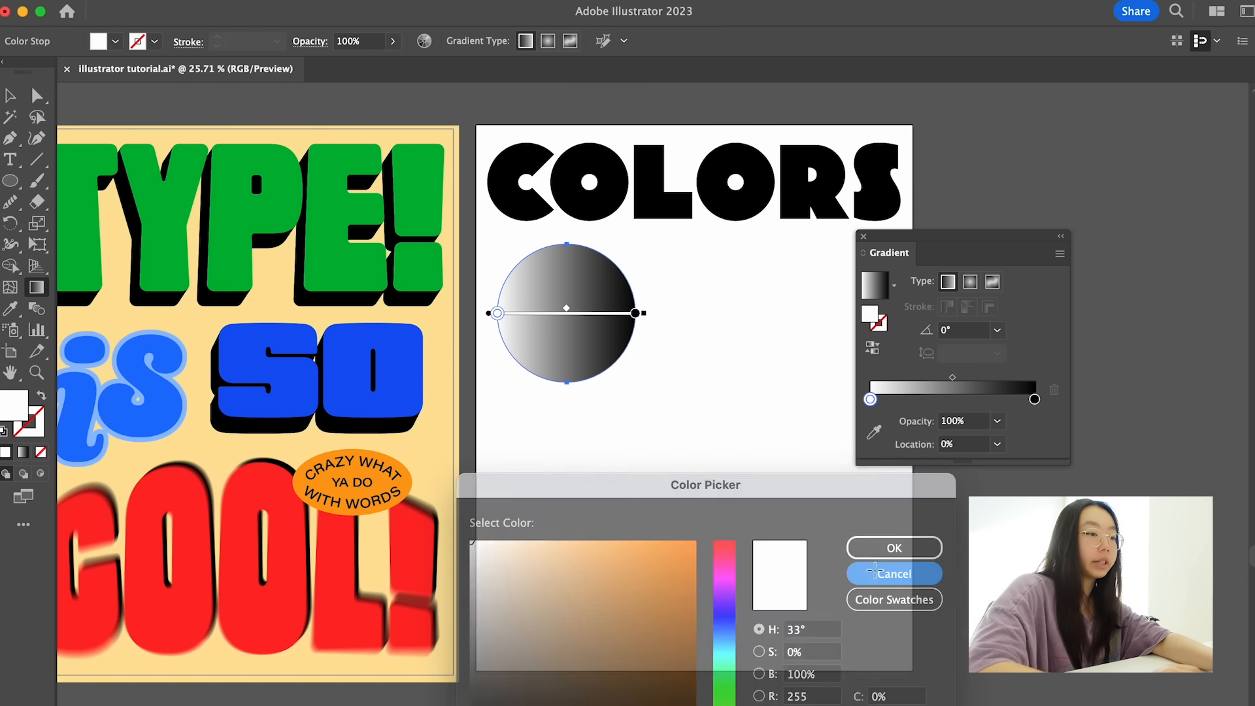
# - Color the gradient's white stop with blue sampled from the "is" lettering, and change its black stop to light blue
pyautogui.click(873, 435)
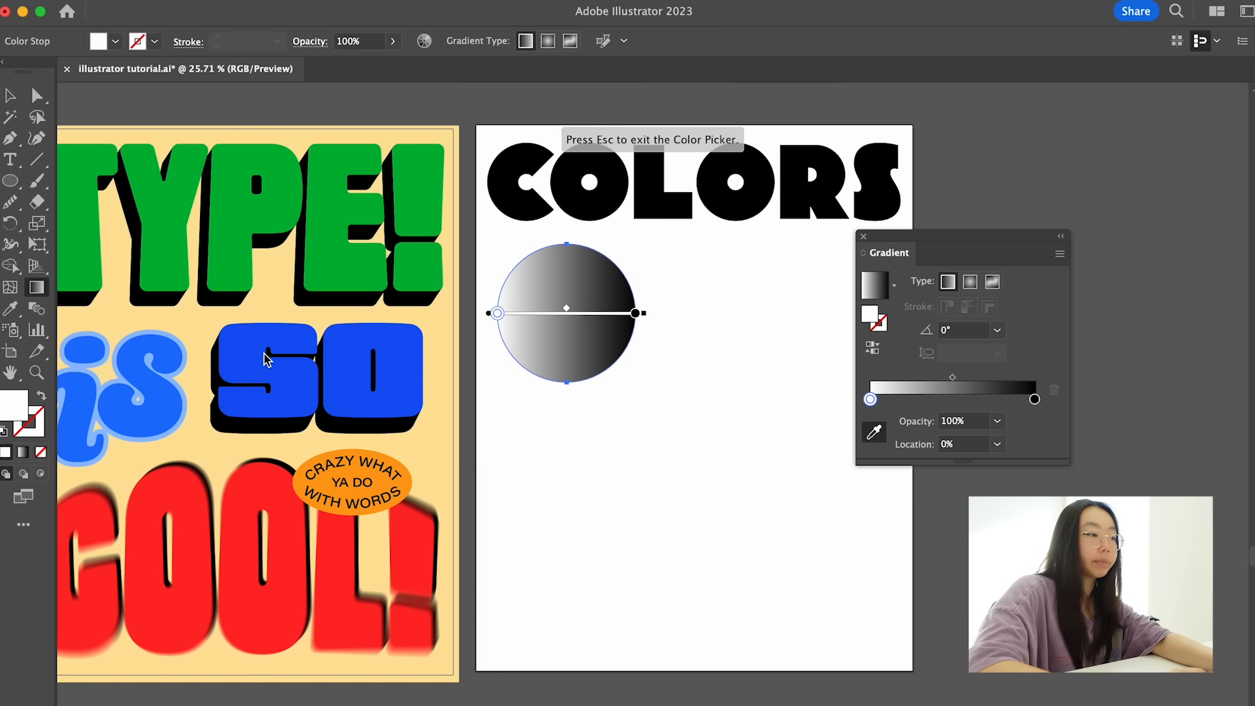
pyautogui.click(161, 404)
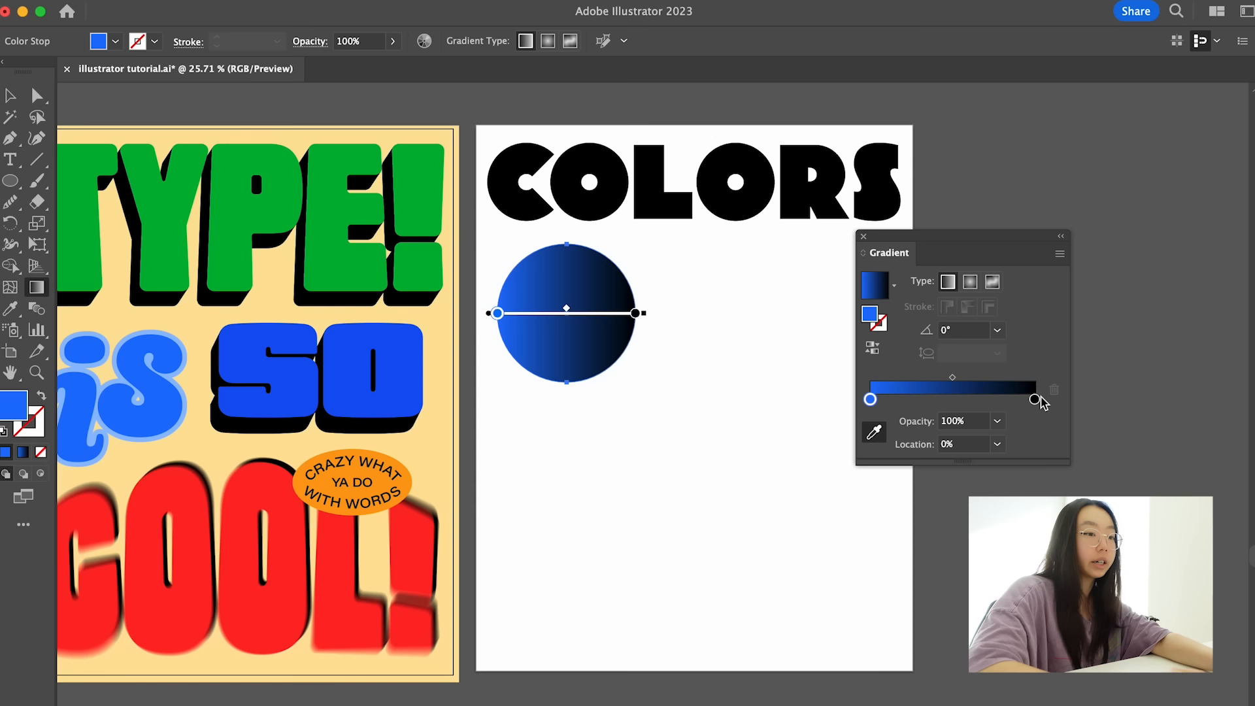
pyautogui.click(1035, 400)
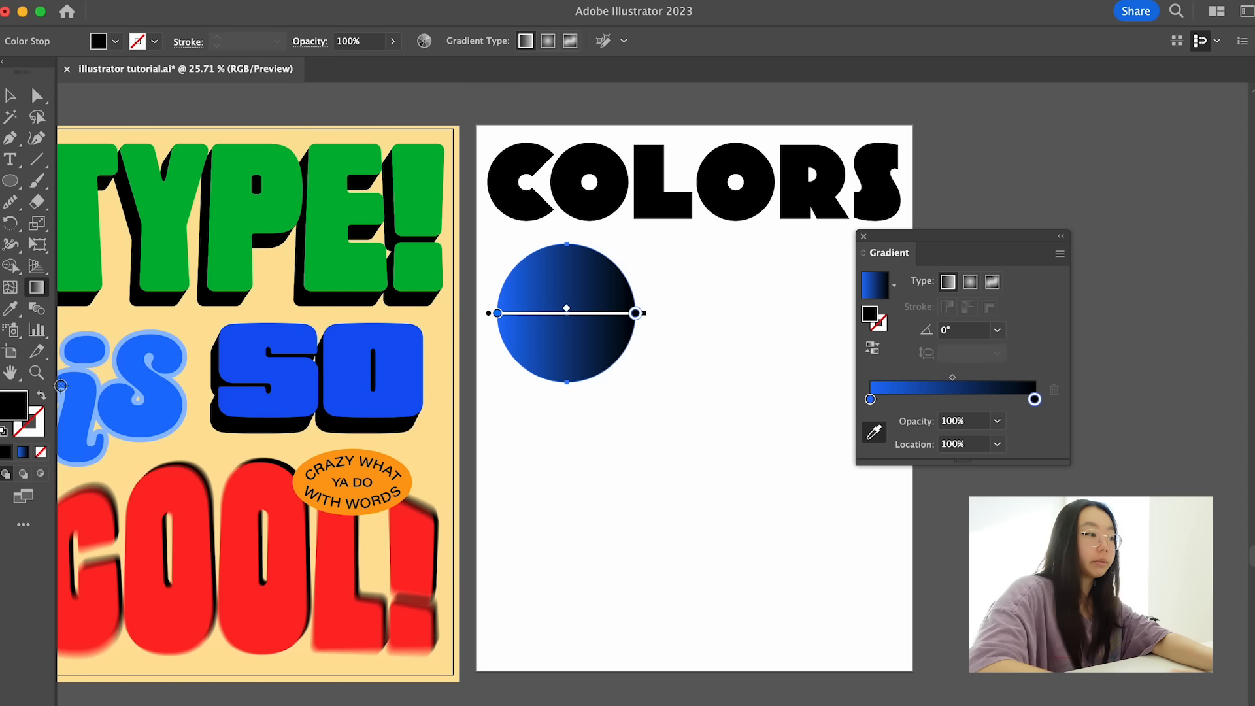
pyautogui.doubleClick(14, 409)
pyautogui.click(734, 646)
pyautogui.moveTo(615, 605); pyautogui.dragTo(565, 530)
pyautogui.click(862, 541)
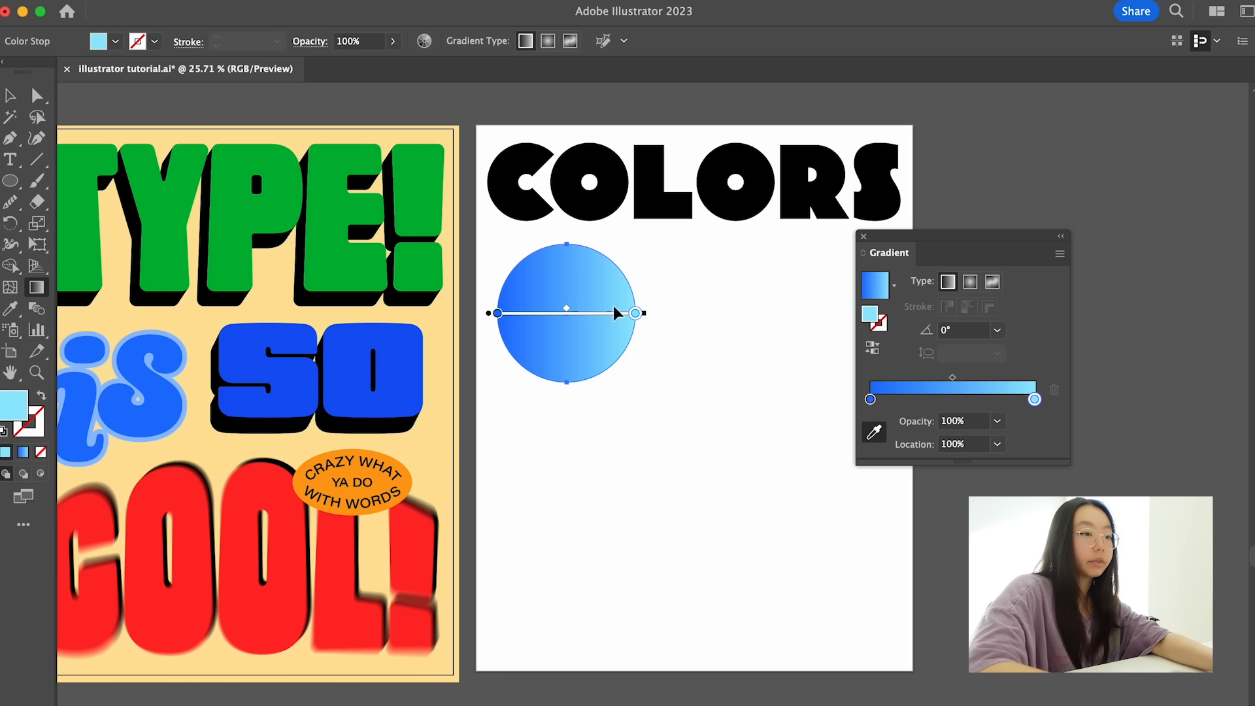
# - Compare preset angles such as 60° and 135° on the circle's gradient, and set its angle to 90°
pyautogui.click(996, 330)
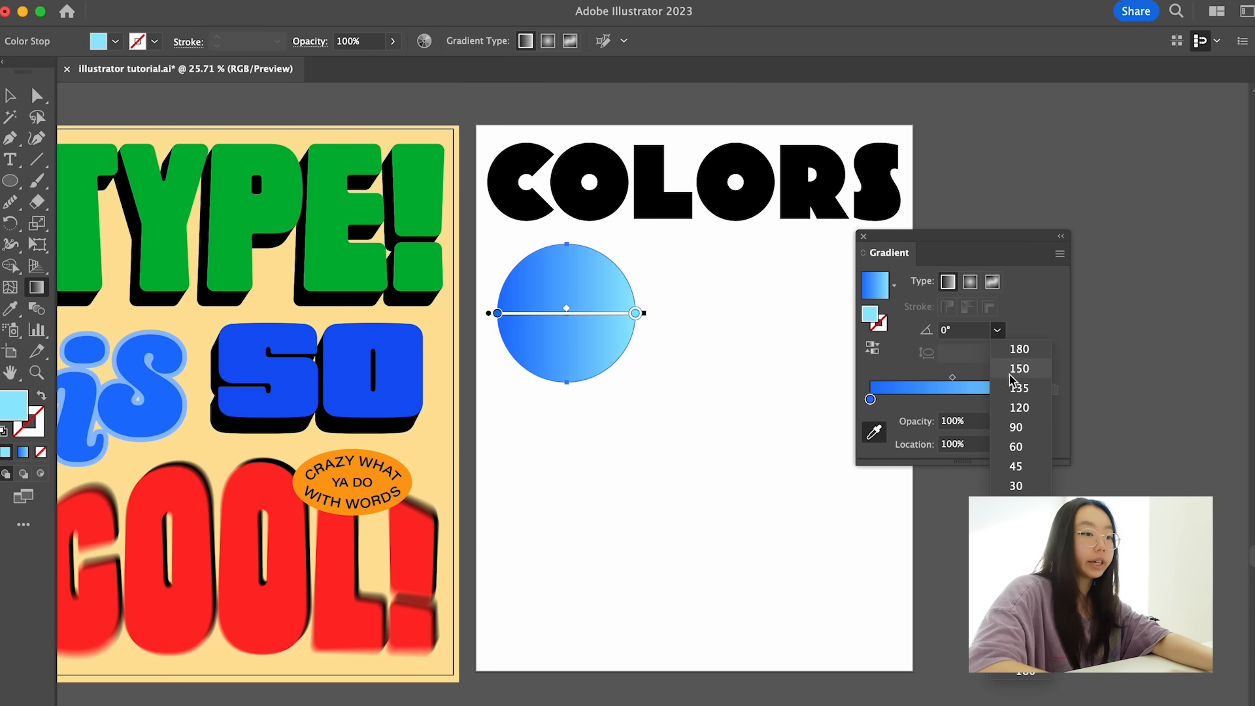
pyautogui.click(1019, 447)
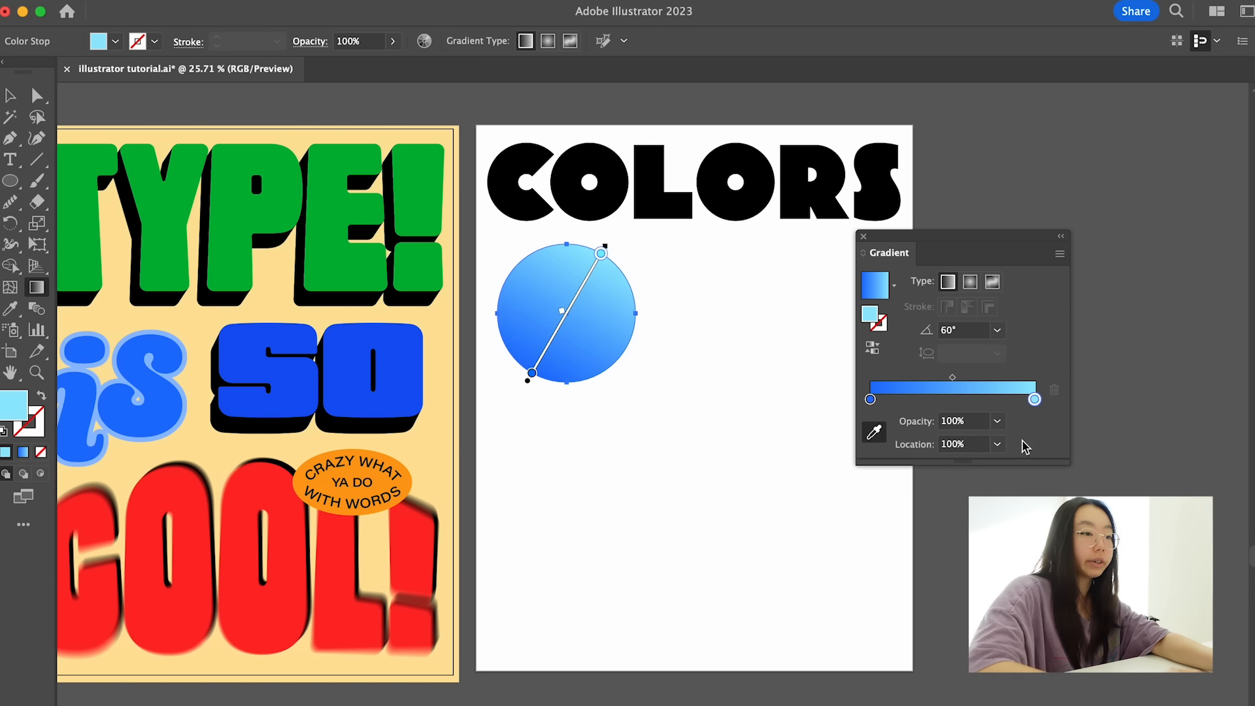
pyautogui.click(996, 330)
pyautogui.click(1017, 448)
pyautogui.click(997, 330)
pyautogui.click(1019, 389)
pyautogui.click(996, 330)
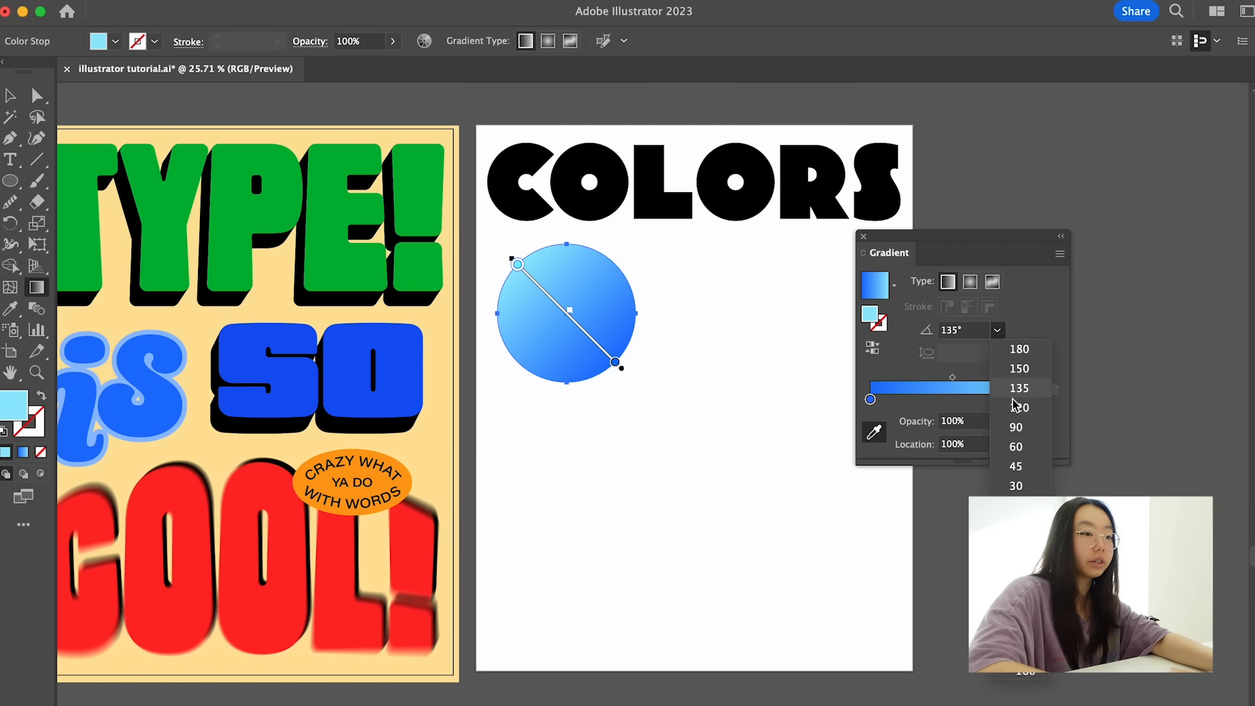
pyautogui.click(1018, 407)
pyautogui.click(997, 330)
pyautogui.click(1024, 428)
pyautogui.click(996, 330)
pyautogui.click(1017, 484)
pyautogui.click(996, 330)
pyautogui.click(1017, 503)
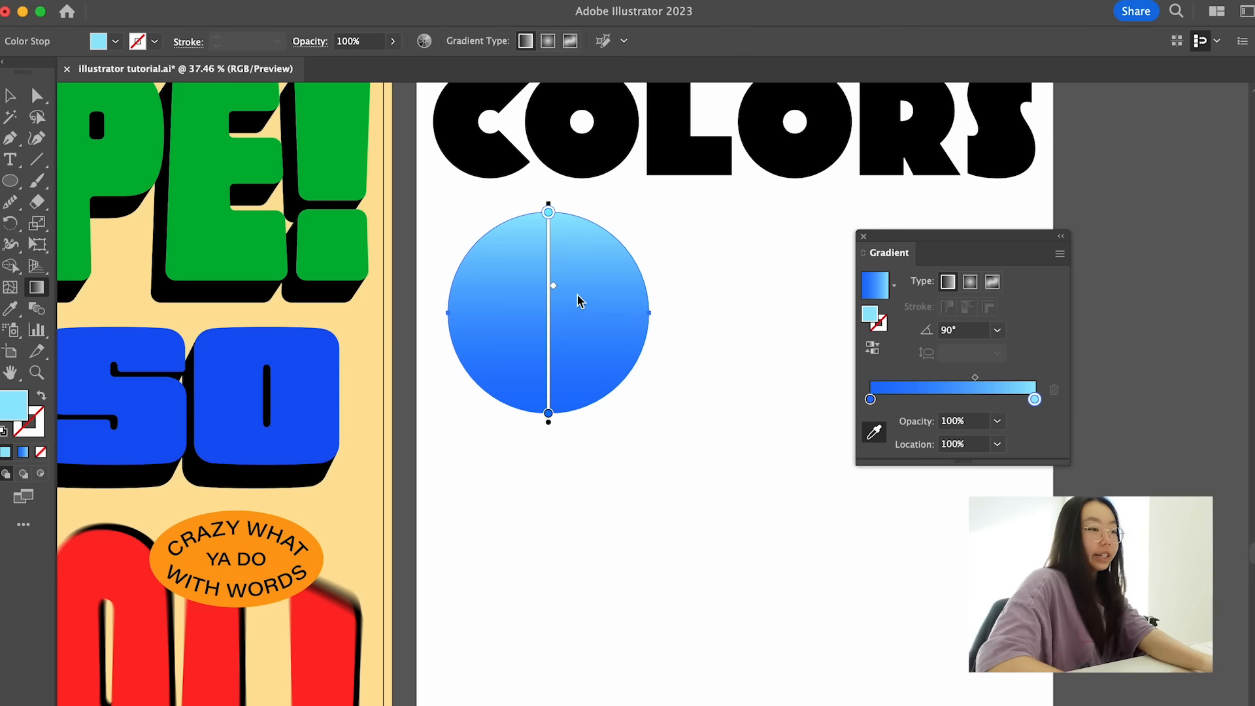
# - Shift the gradient's midpoint along the circle and settle it slightly above the circle's center
pyautogui.scroll(4, 576, 292)
pyautogui.moveTo(543, 282); pyautogui.dragTo(543, 433)
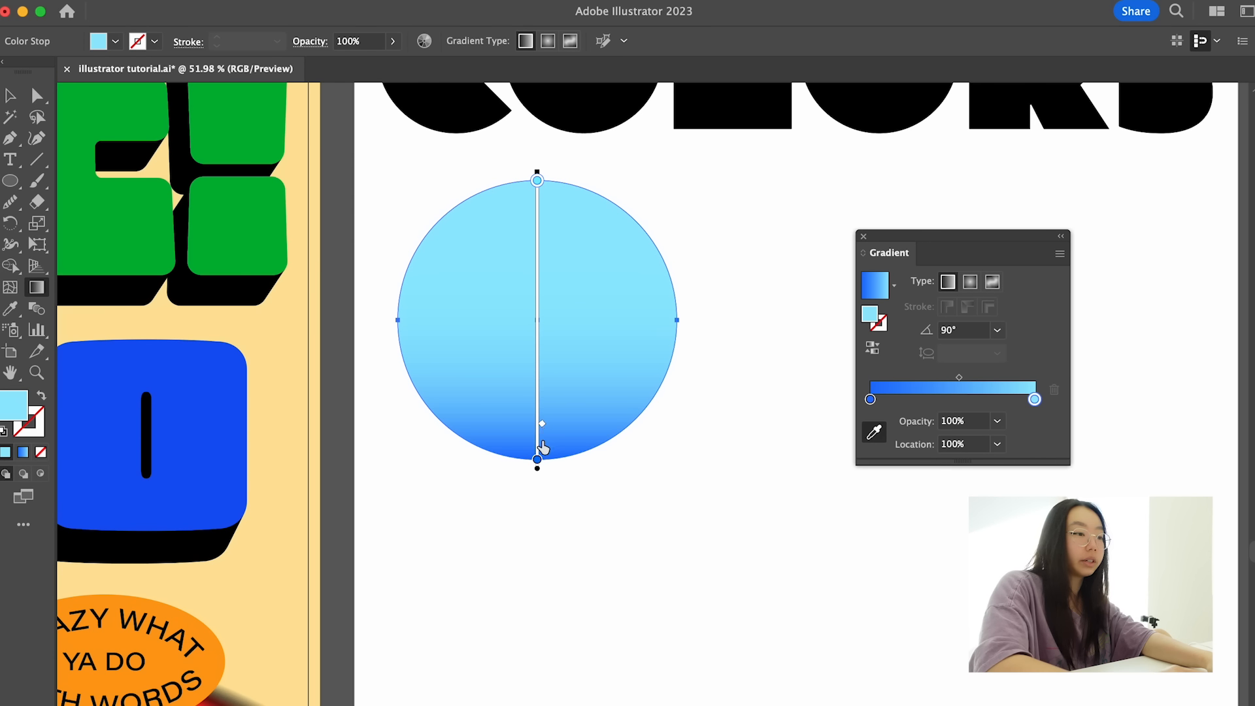
pyautogui.moveTo(542, 429); pyautogui.dragTo(552, 309)
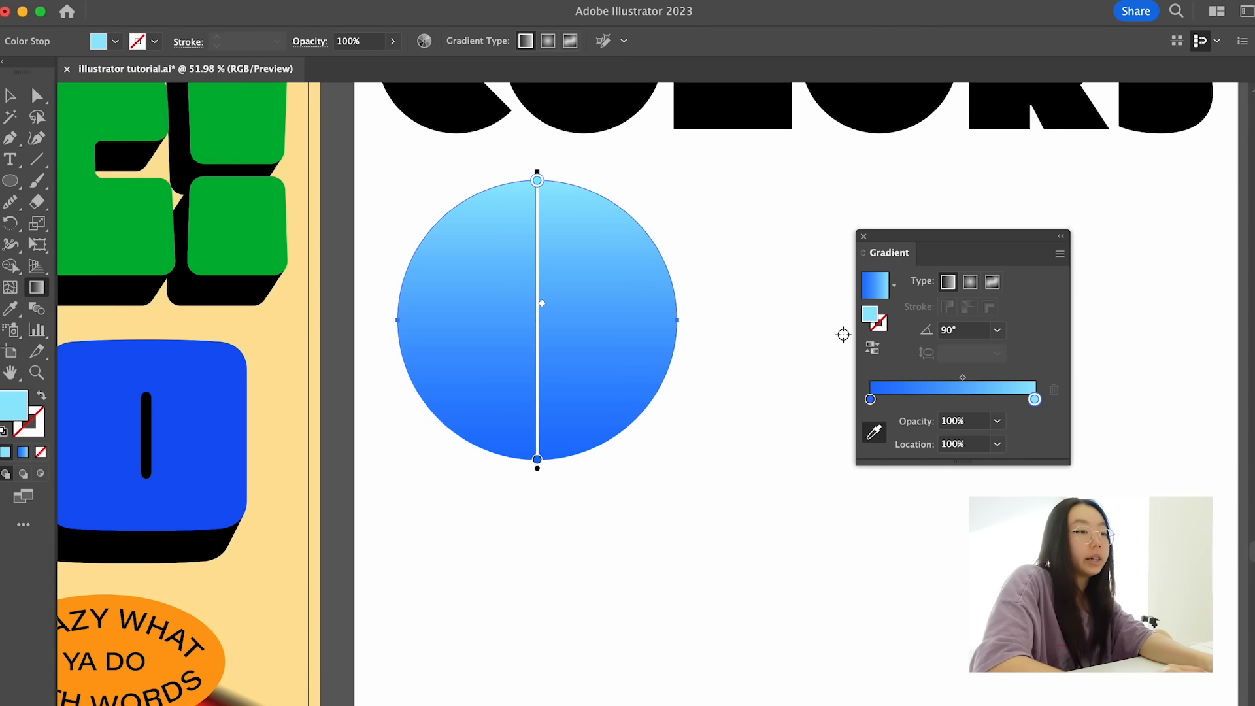
pyautogui.moveTo(957, 242); pyautogui.dragTo(803, 233)
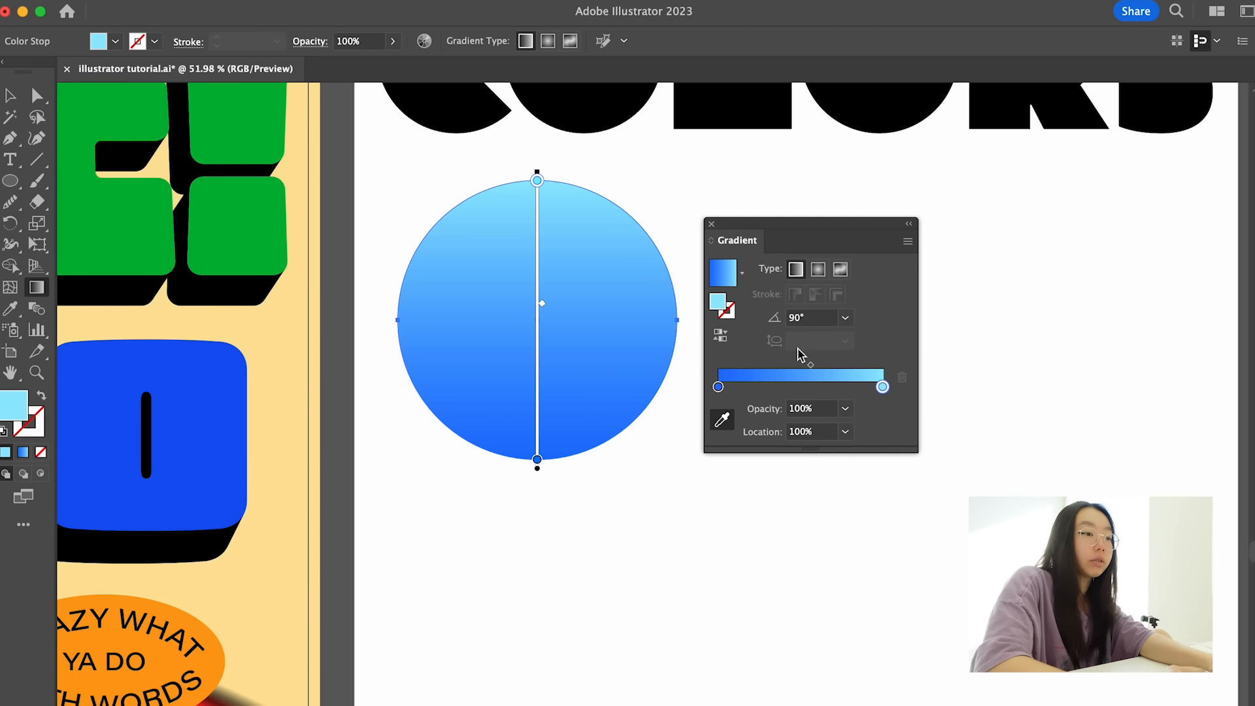
pyautogui.click(756, 384)
pyautogui.press('super+z')
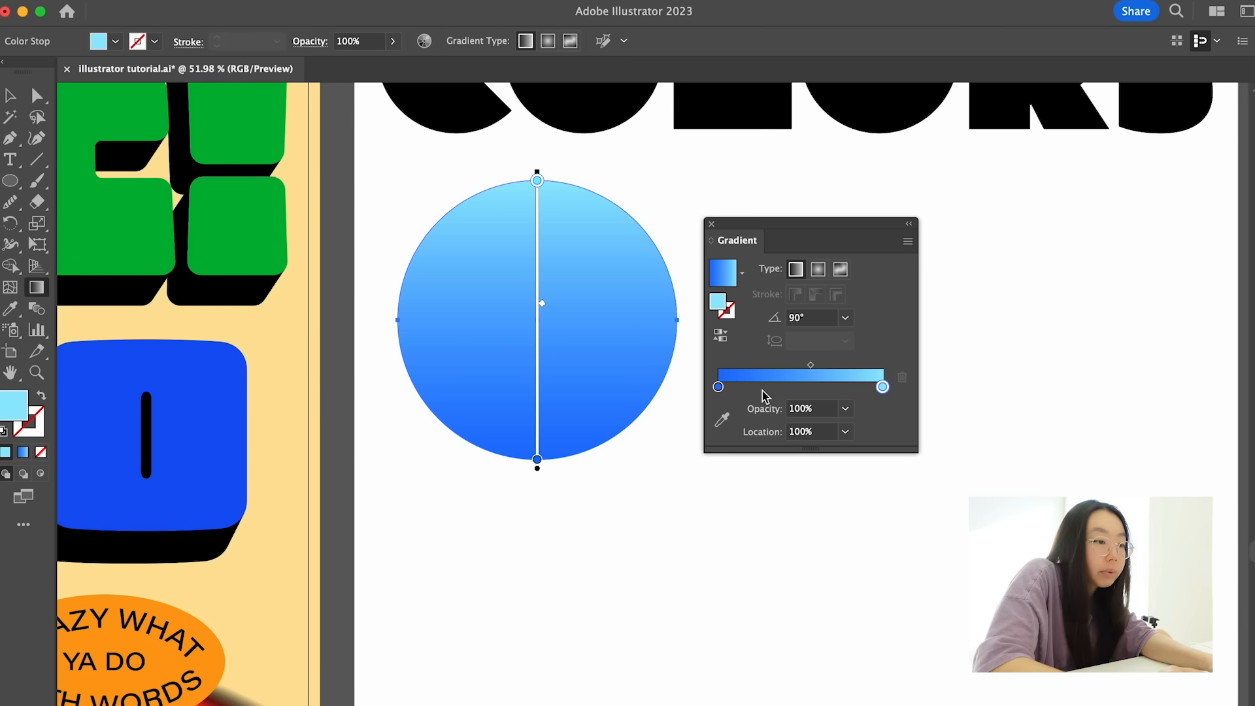
pyautogui.click(761, 387)
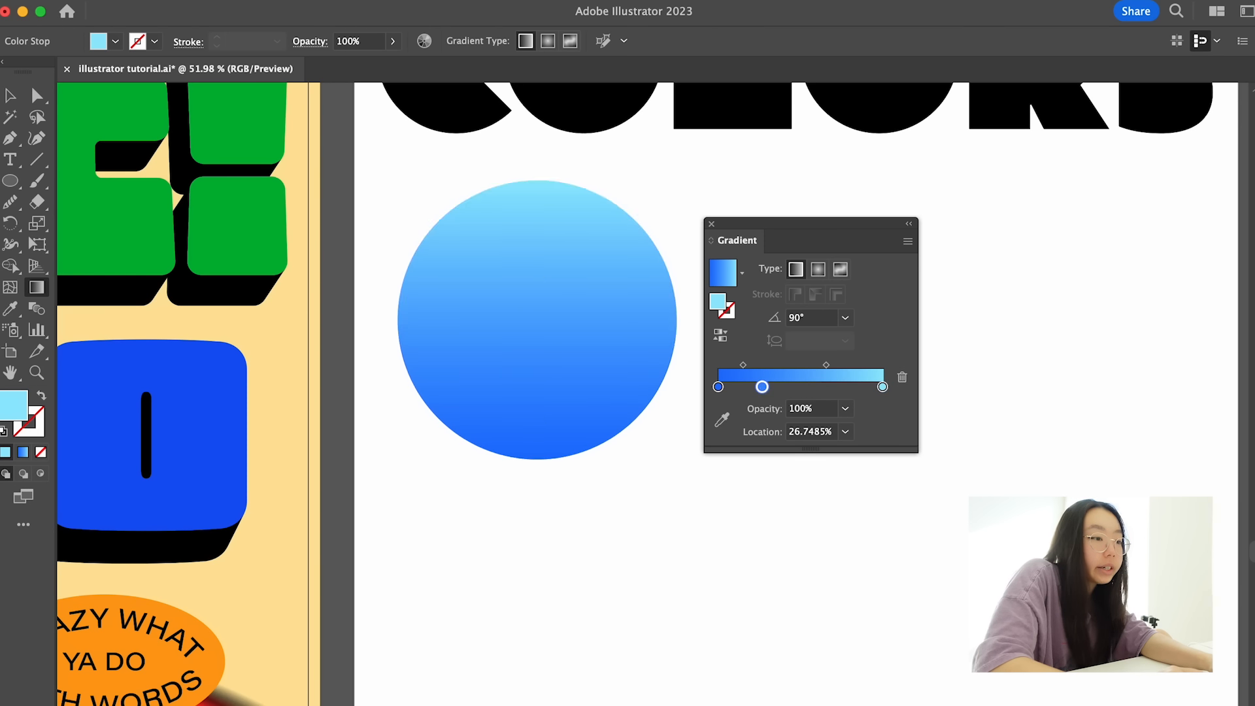
pyautogui.press('super+z')
# - Add a gradient stop at about 20.8% and color it light cyan with hue 180°, saturation 50% and brightness 100%
pyautogui.click(752, 387)
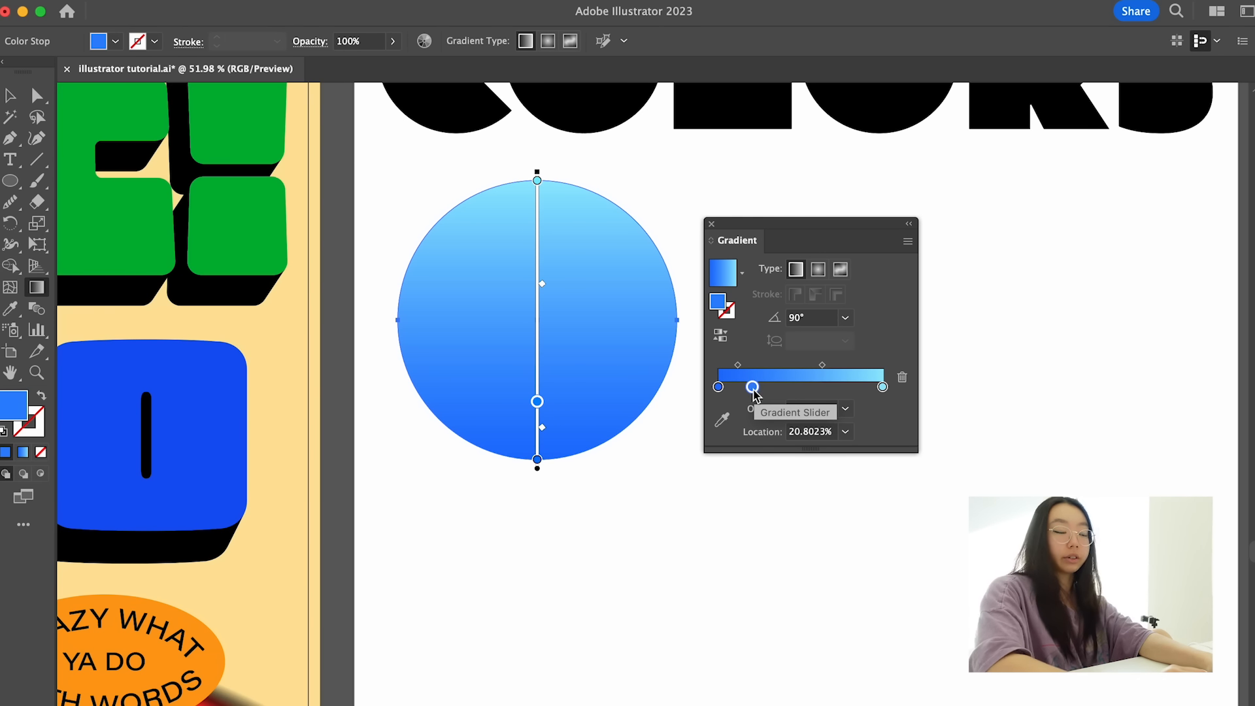
pyautogui.doubleClick(13, 397)
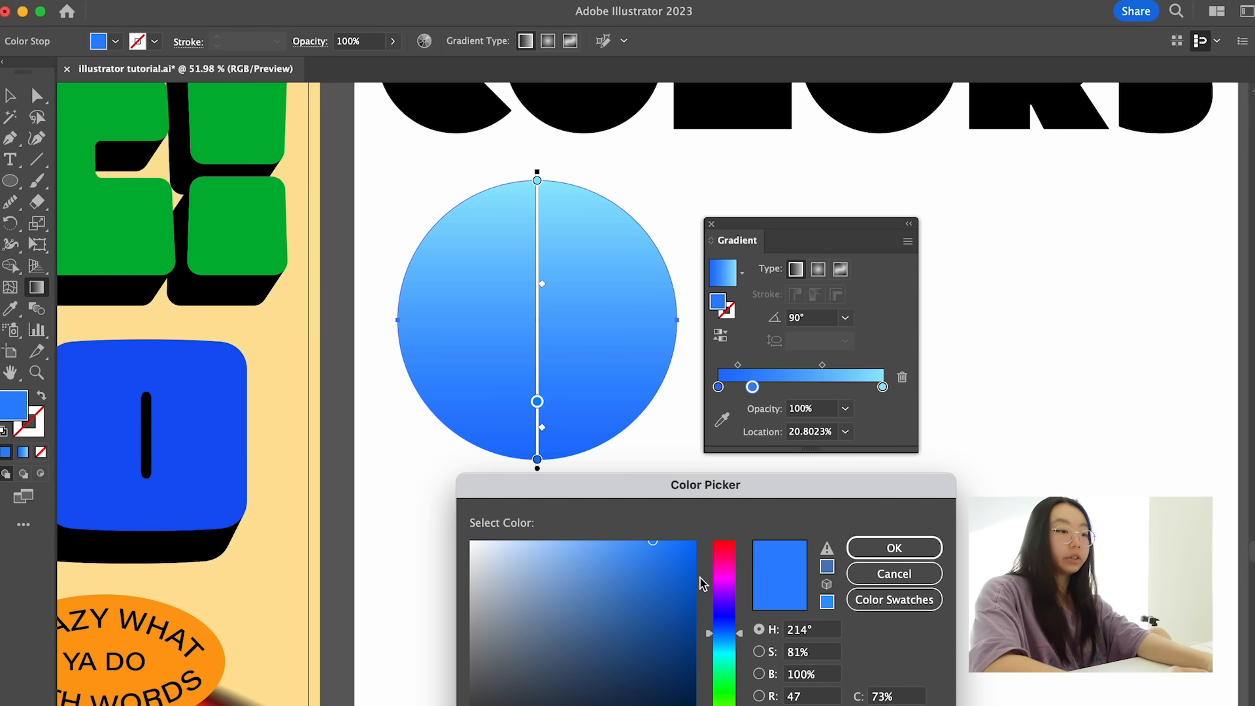
pyautogui.click(732, 647)
pyautogui.moveTo(614, 550); pyautogui.dragTo(585, 537)
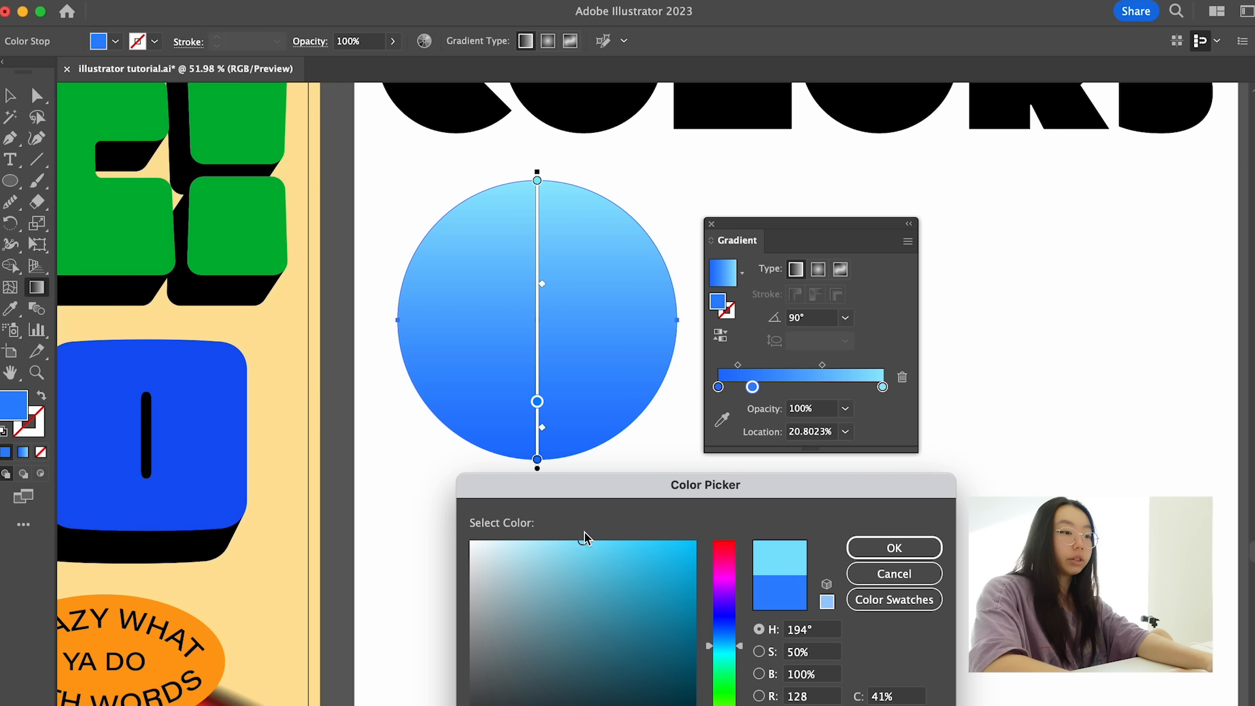
pyautogui.click(730, 661)
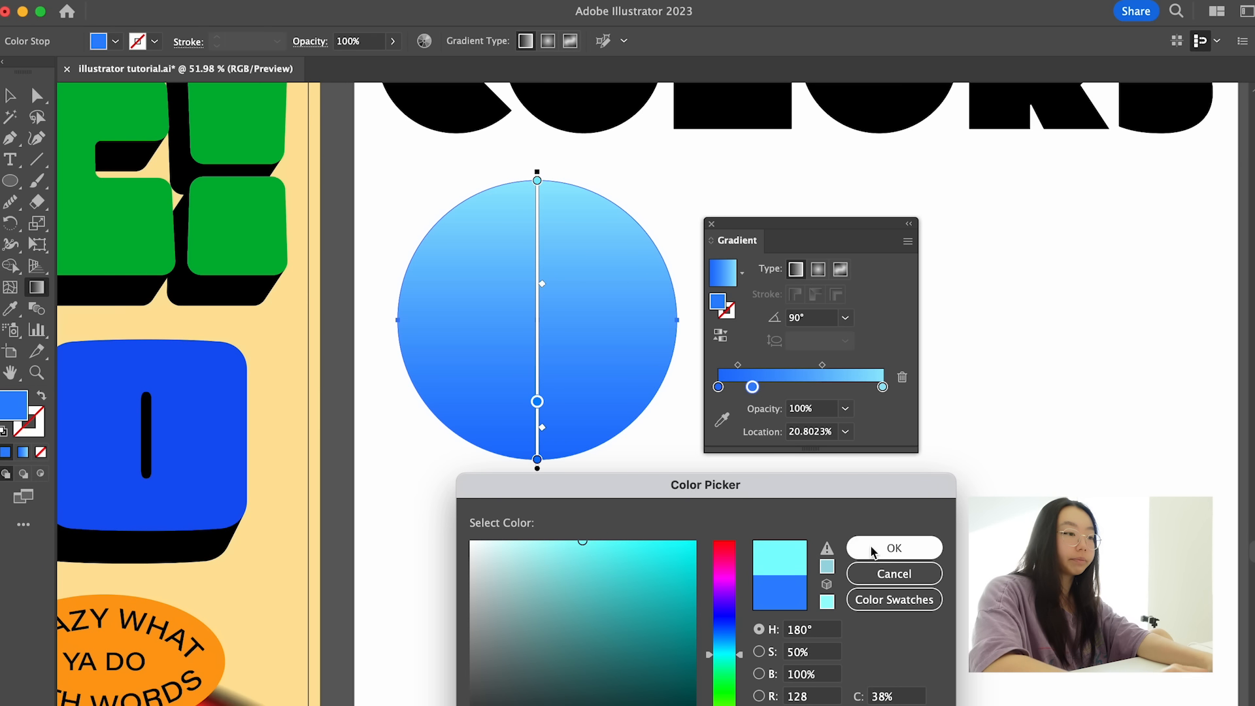
pyautogui.click(894, 548)
# - Move the light-cyan stop to about 25.6%, and add a blue stop at about 50.7% with hue 213°, saturation 76% and brightness 100%
pyautogui.moveTo(536, 401)
pyautogui.mouseDown()
pyautogui.moveTo(536, 371)
pyautogui.moveTo(536, 387)
pyautogui.mouseUp()
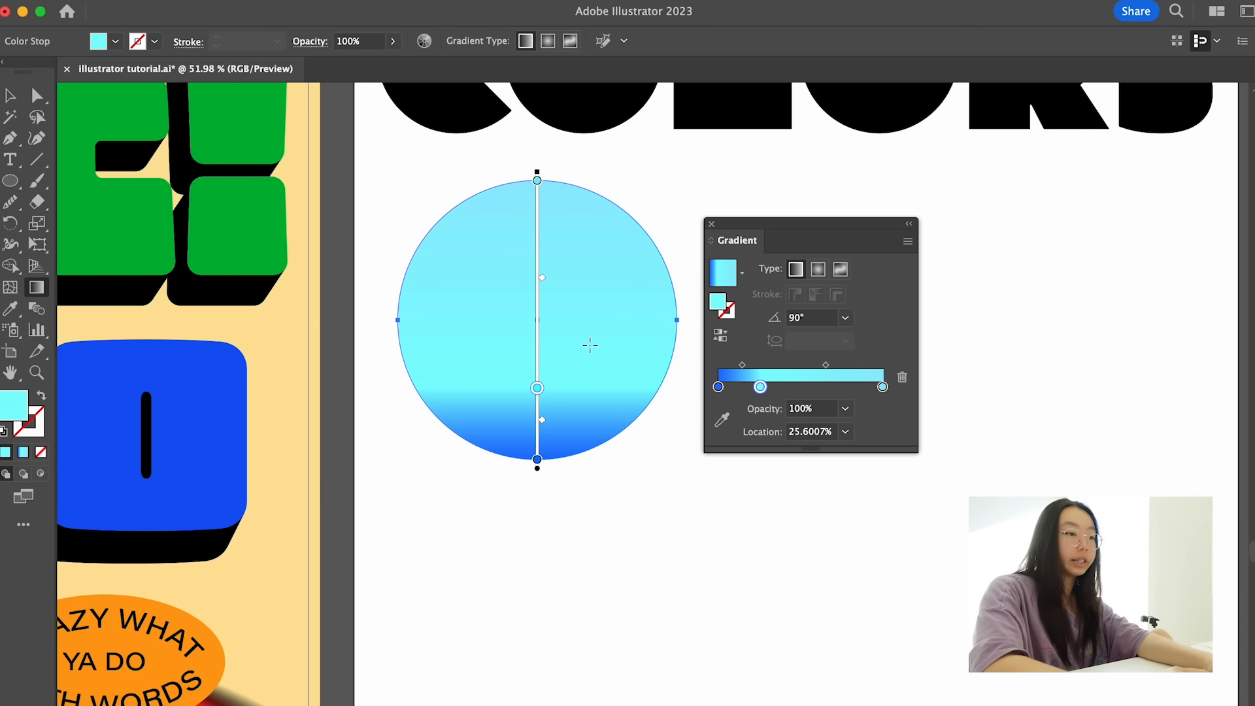
pyautogui.click(801, 389)
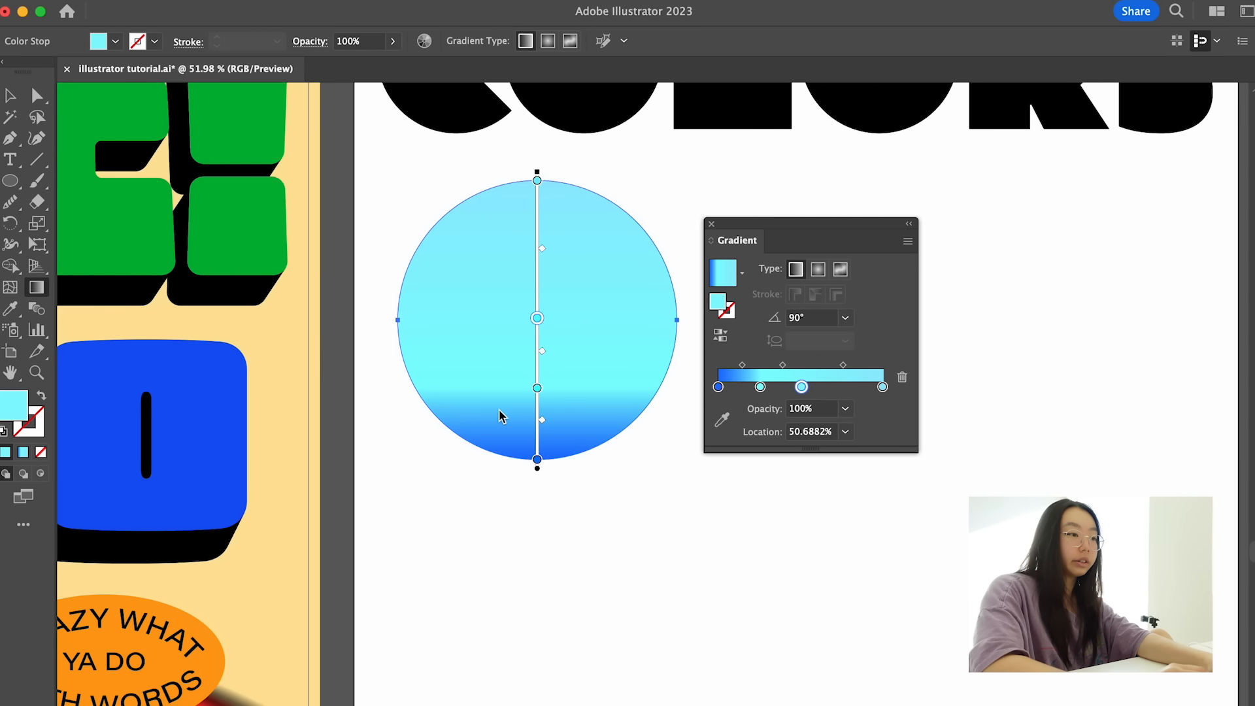
pyautogui.doubleClick(3, 419)
pyautogui.click(724, 620)
pyautogui.moveTo(627, 605); pyautogui.dragTo(605, 555)
pyautogui.moveTo(730, 622)
pyautogui.mouseDown()
pyautogui.moveTo(730, 609)
pyautogui.moveTo(729, 639)
pyautogui.mouseUp()
pyautogui.moveTo(646, 567); pyautogui.dragTo(642, 539)
pyautogui.click(855, 540)
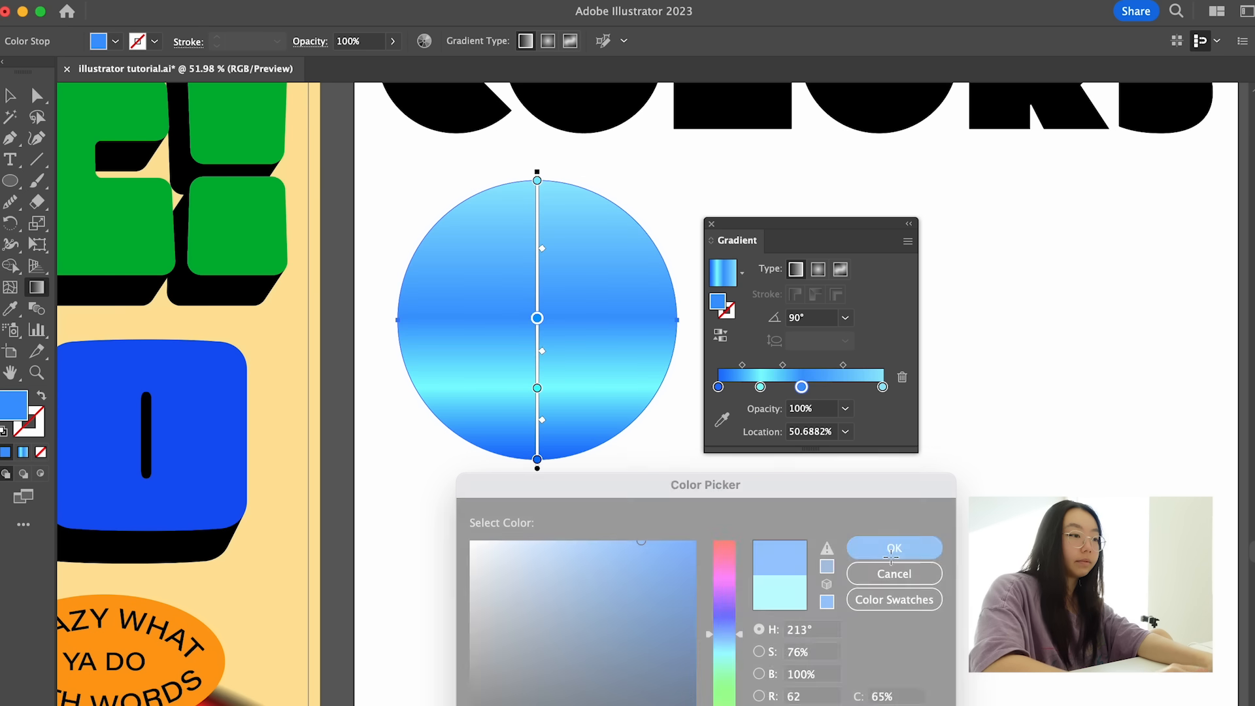
# - Move the new blue stop closer to the cyan one, and add a stop in sampled light cyan at about 56.4%
pyautogui.moveTo(535, 324); pyautogui.dragTo(537, 357)
pyautogui.click(537, 388)
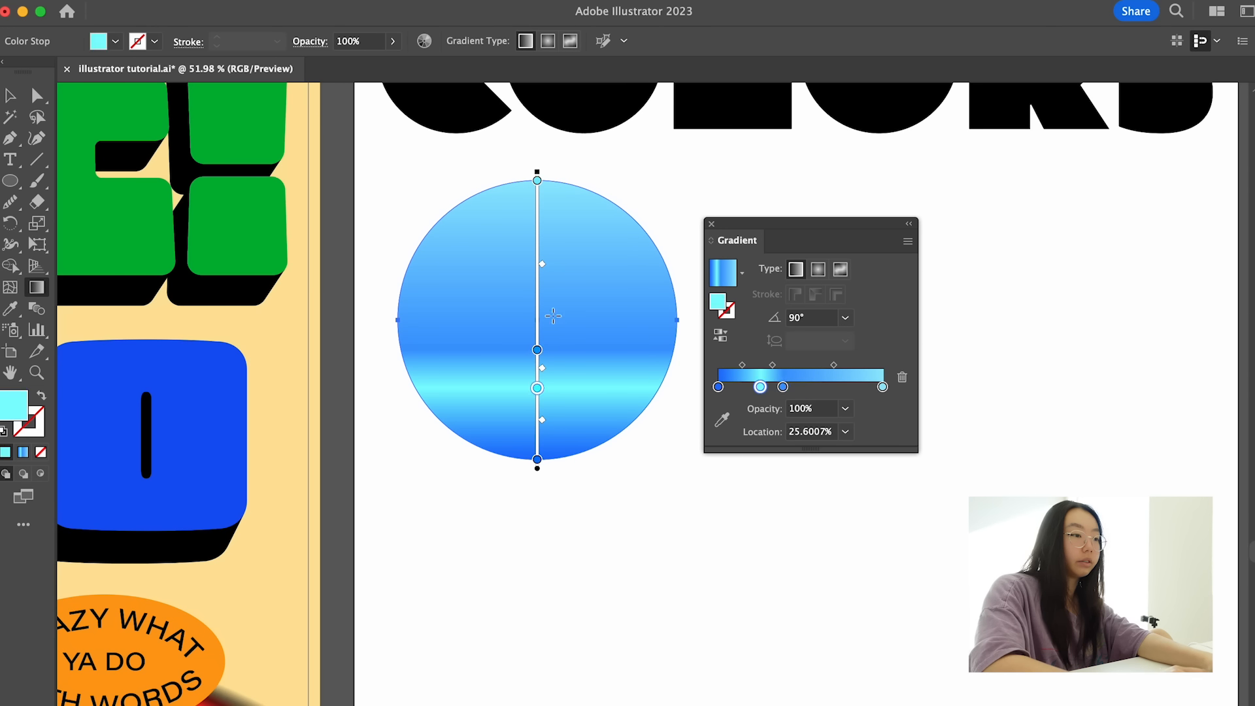
pyautogui.click(800, 387)
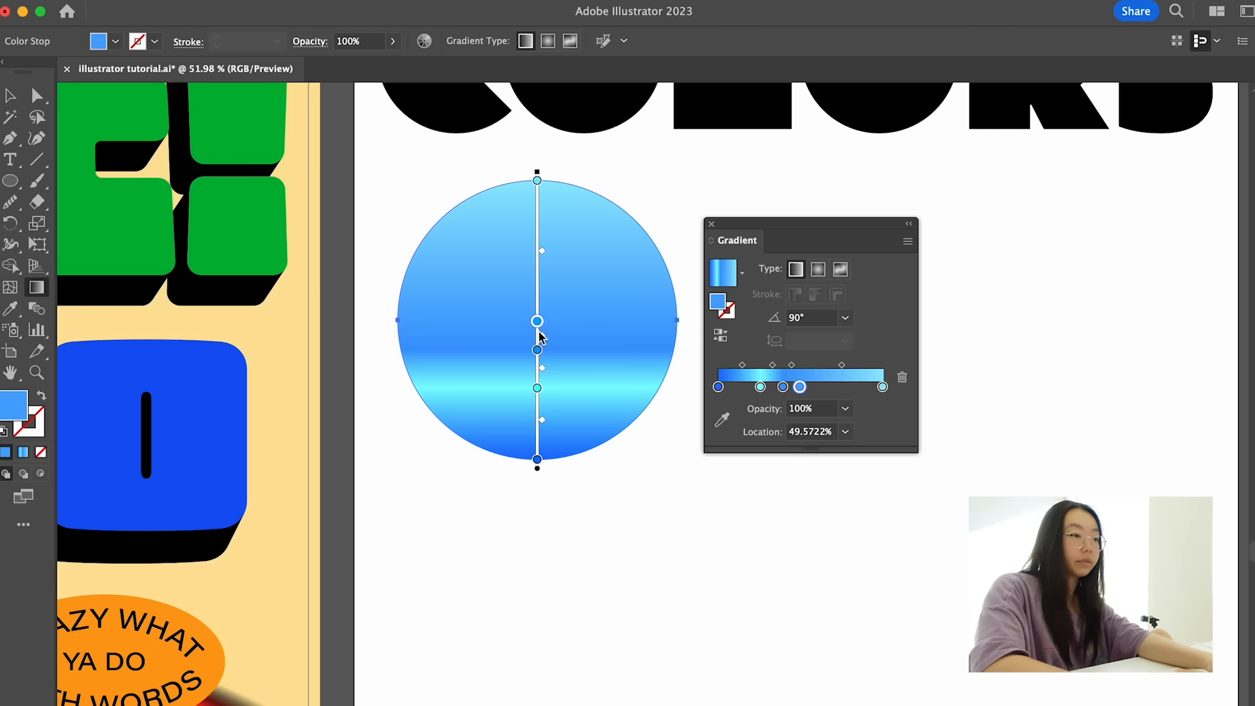
pyautogui.click(722, 420)
pyautogui.click(559, 387)
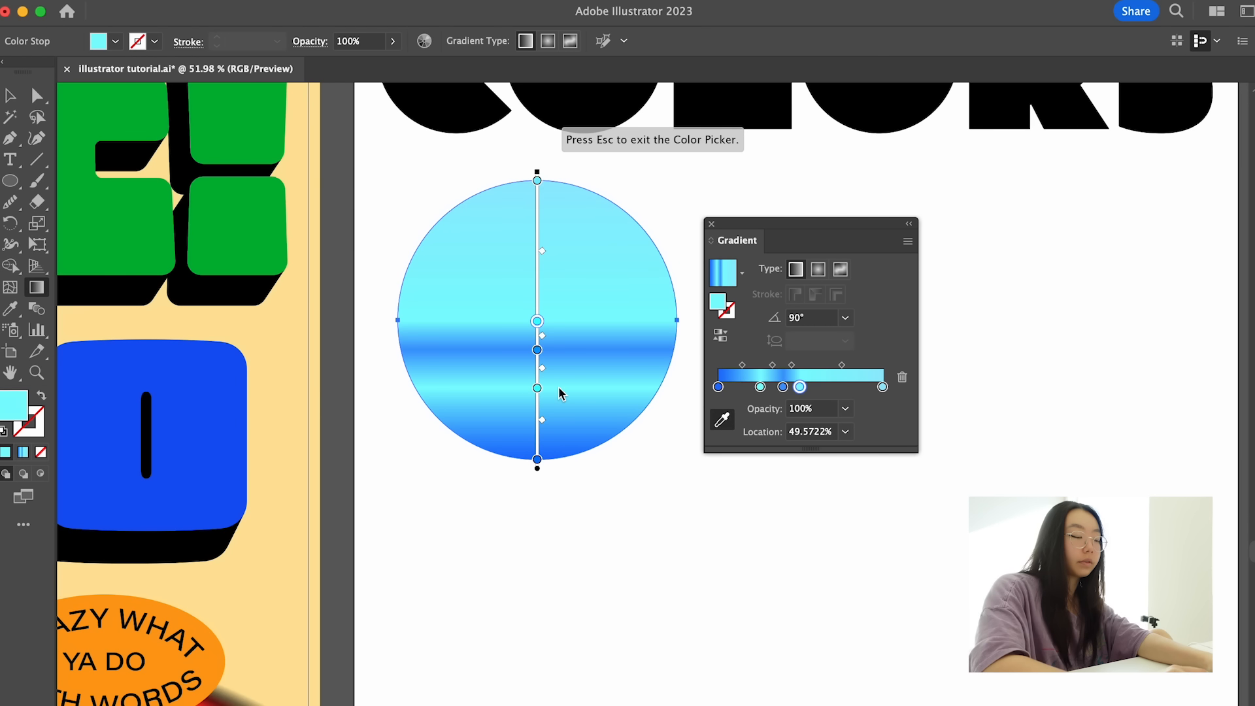
pyautogui.moveTo(537, 322); pyautogui.dragTo(537, 302)
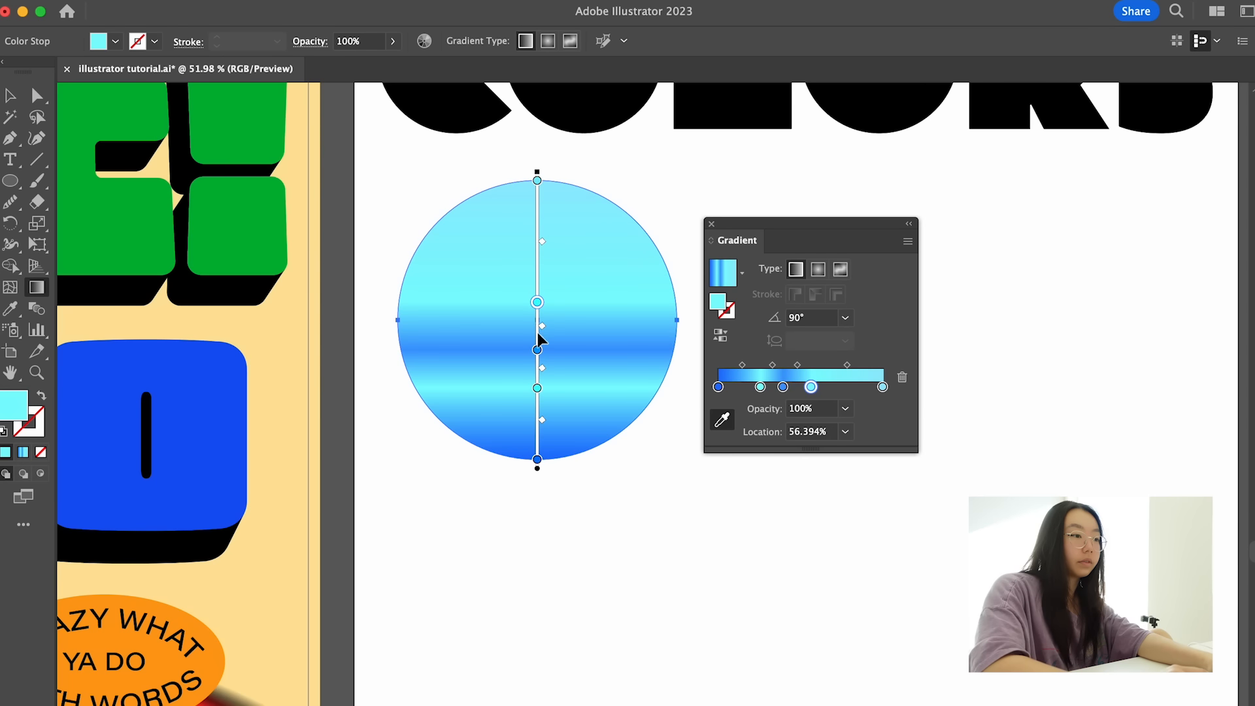
# - Add a gradient stop at about 66.5%, color it with blue sampled from the "SO" lettering, and shift it slightly upward
pyautogui.click(537, 349)
pyautogui.click(827, 386)
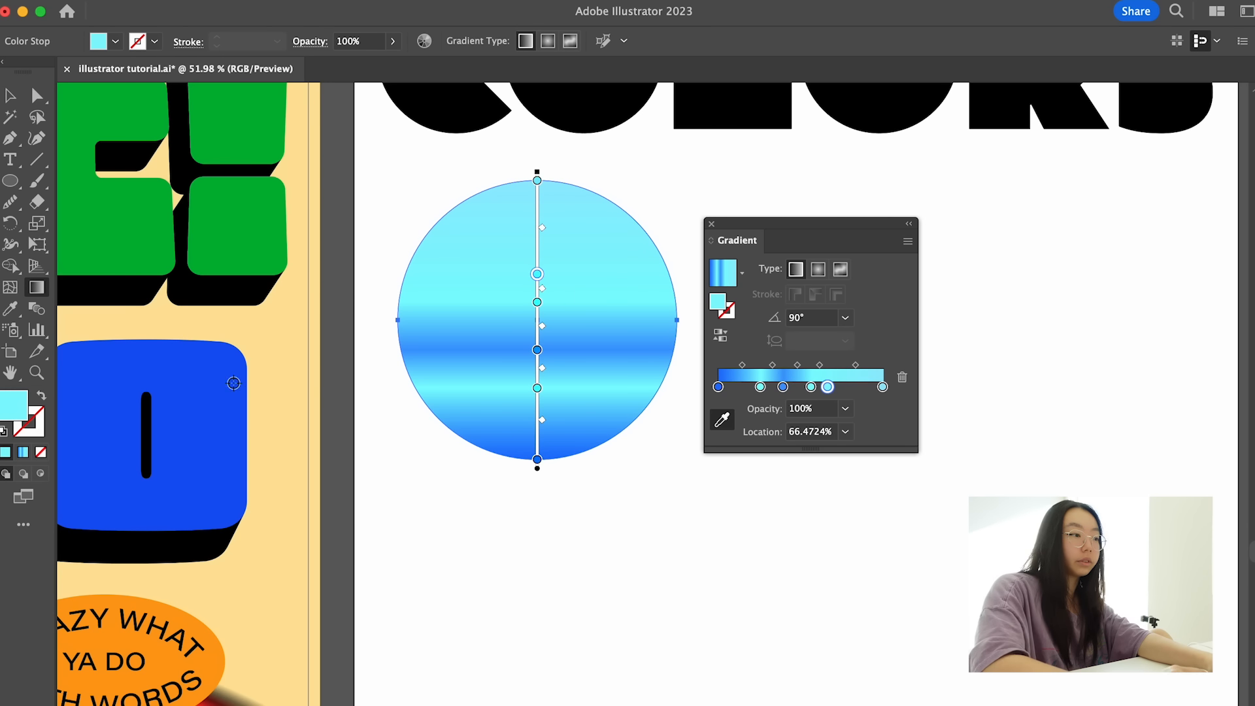
pyautogui.click(725, 418)
pyautogui.click(725, 418)
pyautogui.scroll(-3, 418, 392)
pyautogui.click(115, 392)
pyautogui.scroll(5, 546, 370)
pyautogui.scroll(-4, 546, 370)
pyautogui.moveTo(544, 326); pyautogui.dragTo(545, 314)
pyautogui.moveTo(619, 487); pyautogui.dragTo(583, 495)
# - Duplicate the medium-blue stop to about 85.4% and recolor the copy deep blue with hue 225°
pyautogui.moveTo(783, 387); pyautogui.dragTo(858, 386)
pyautogui.doubleClick(718, 301)
pyautogui.moveTo(725, 634); pyautogui.dragTo(725, 624)
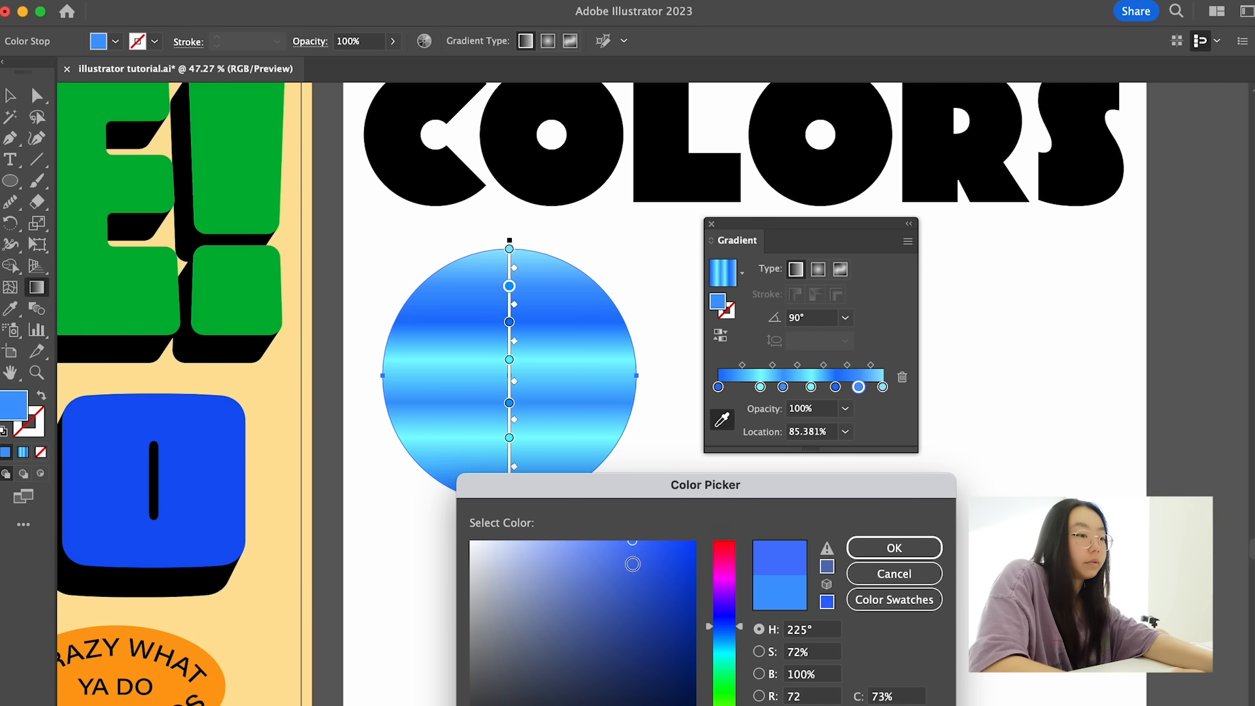
pyautogui.click(685, 541)
pyautogui.click(878, 545)
# - Remove the light-cyan end stop and respace the others, with the upper cyan stop at about 58.5% and the lowest blue stop at about 5.9%
pyautogui.moveTo(509, 249); pyautogui.dragTo(564, 256)
pyautogui.moveTo(509, 285); pyautogui.dragTo(509, 254)
pyautogui.moveTo(509, 511); pyautogui.dragTo(509, 499)
pyautogui.moveTo(509, 425); pyautogui.dragTo(509, 413)
pyautogui.moveTo(509, 391); pyautogui.dragTo(509, 342)
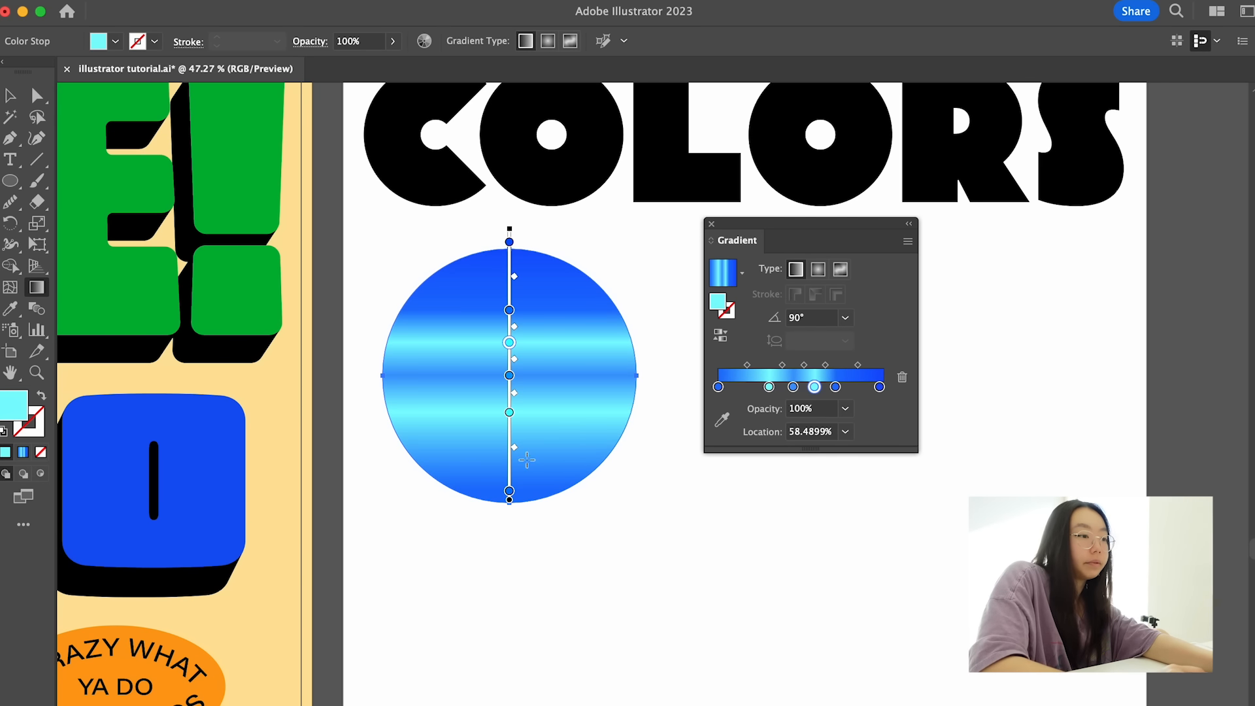
pyautogui.moveTo(718, 386); pyautogui.dragTo(728, 386)
pyautogui.doubleClick(717, 301)
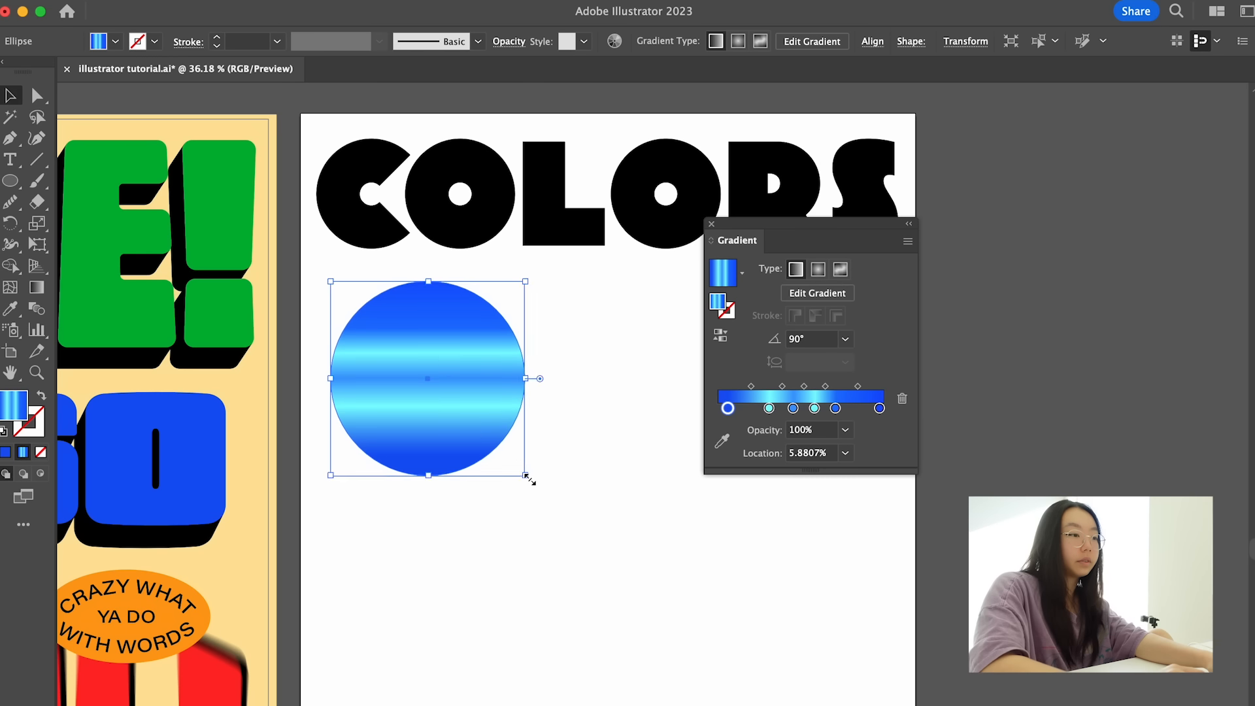
# - Nudge the striped circle up and to the left, and duplicate it directly to its right below the "COLORS" title
pyautogui.moveTo(527, 476); pyautogui.dragTo(513, 465)
pyautogui.click(595, 516)
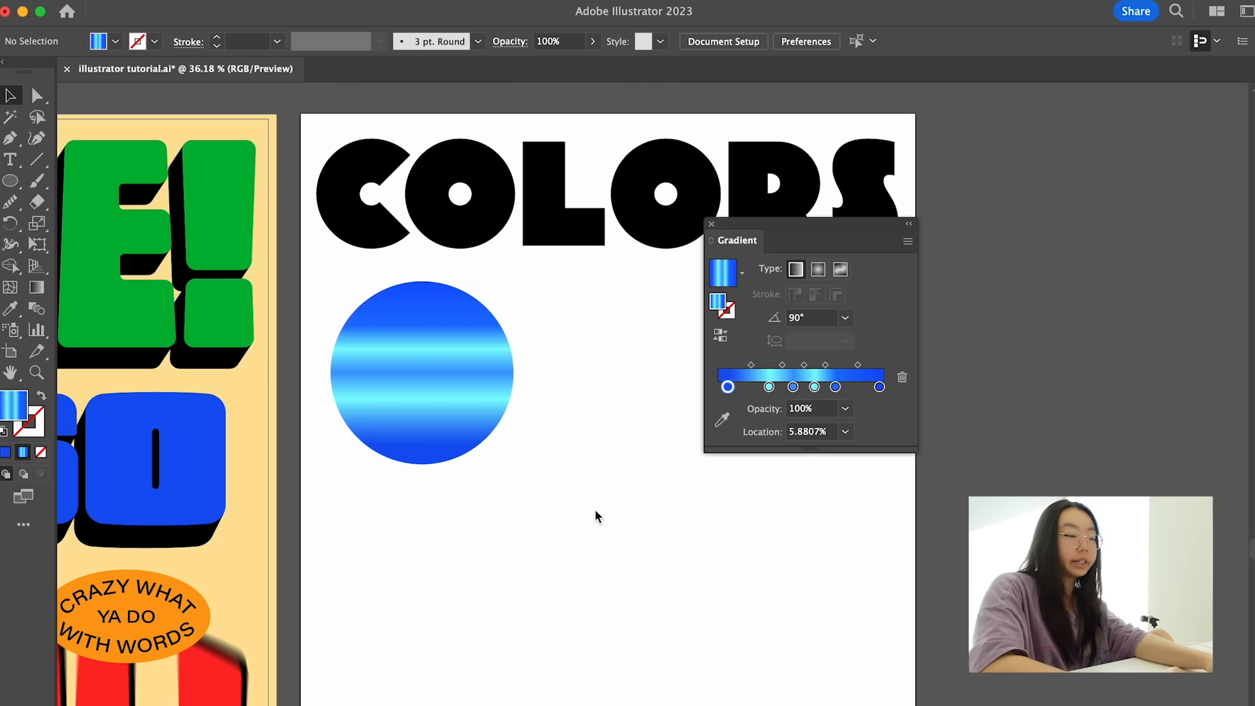
pyautogui.scroll(-4, 594, 516)
pyautogui.hscroll(2, 593, 515)
pyautogui.moveTo(430, 364); pyautogui.dragTo(559, 361)
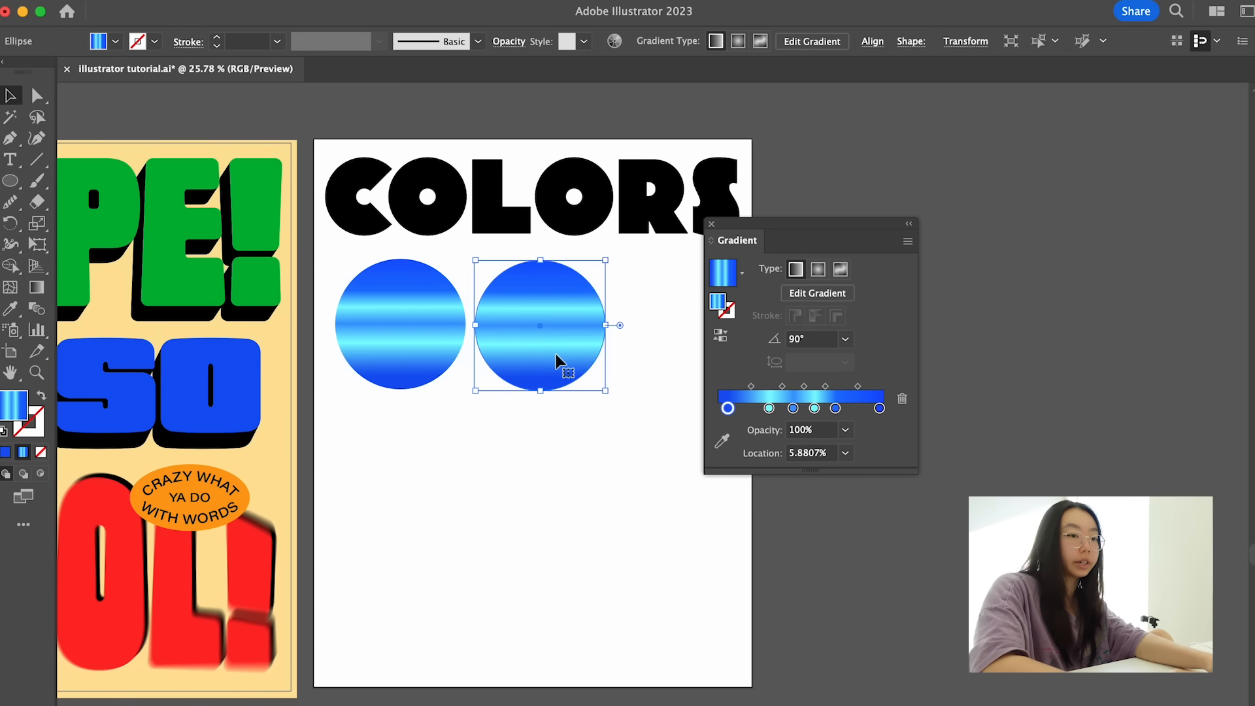
# - Delete the first blue stop from the duplicate circle's gradient and change the gradient type to radial
pyautogui.scroll(3, 612, 324)
pyautogui.press('Delete')
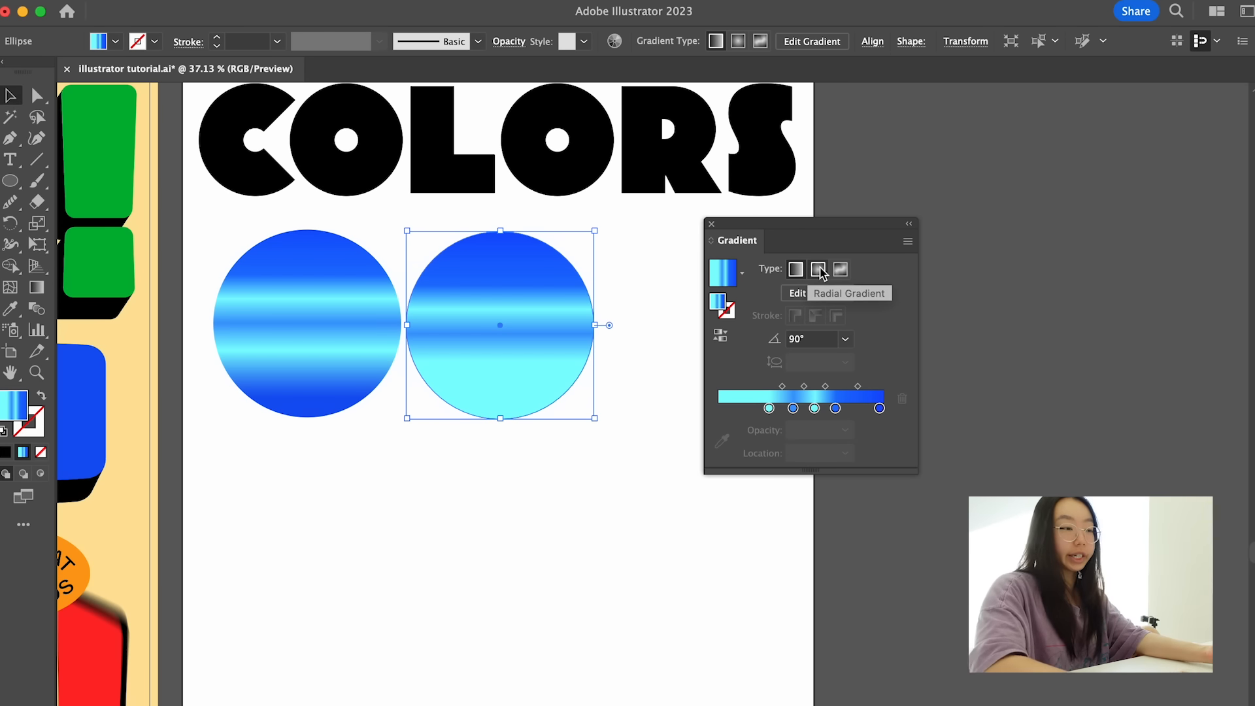
pyautogui.click(818, 270)
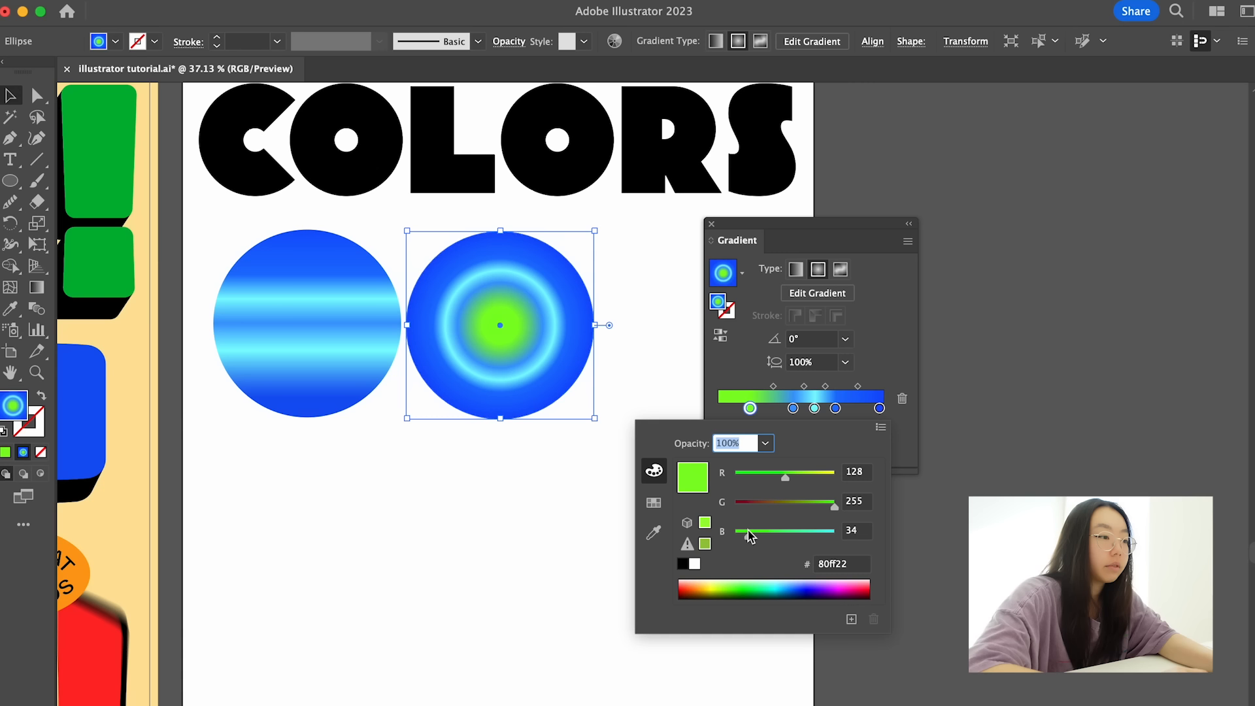
# - Shift the radial gradient's center stop inward, color it turquoise #15ffd4, and delete the remaining light-cyan stop
pyautogui.moveTo(749, 535); pyautogui.dragTo(767, 535)
pyautogui.click(765, 580)
pyautogui.moveTo(772, 579); pyautogui.dragTo(774, 580)
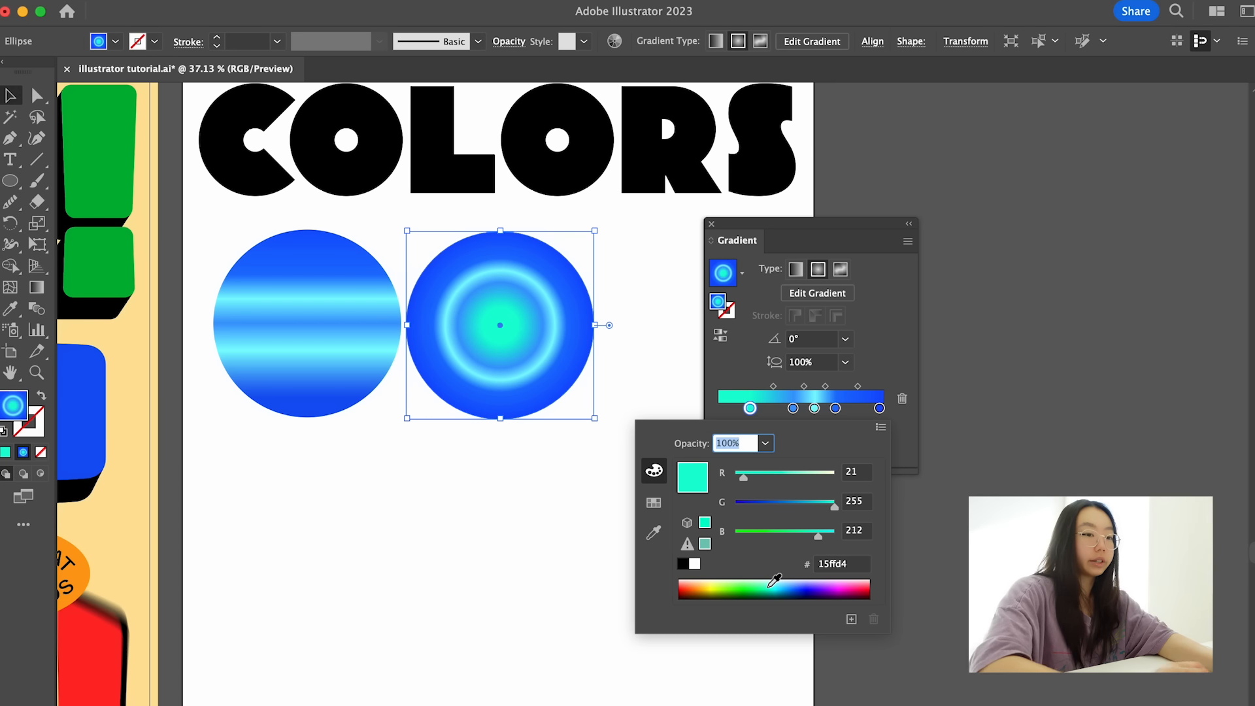
pyautogui.click(814, 408)
pyautogui.click(902, 399)
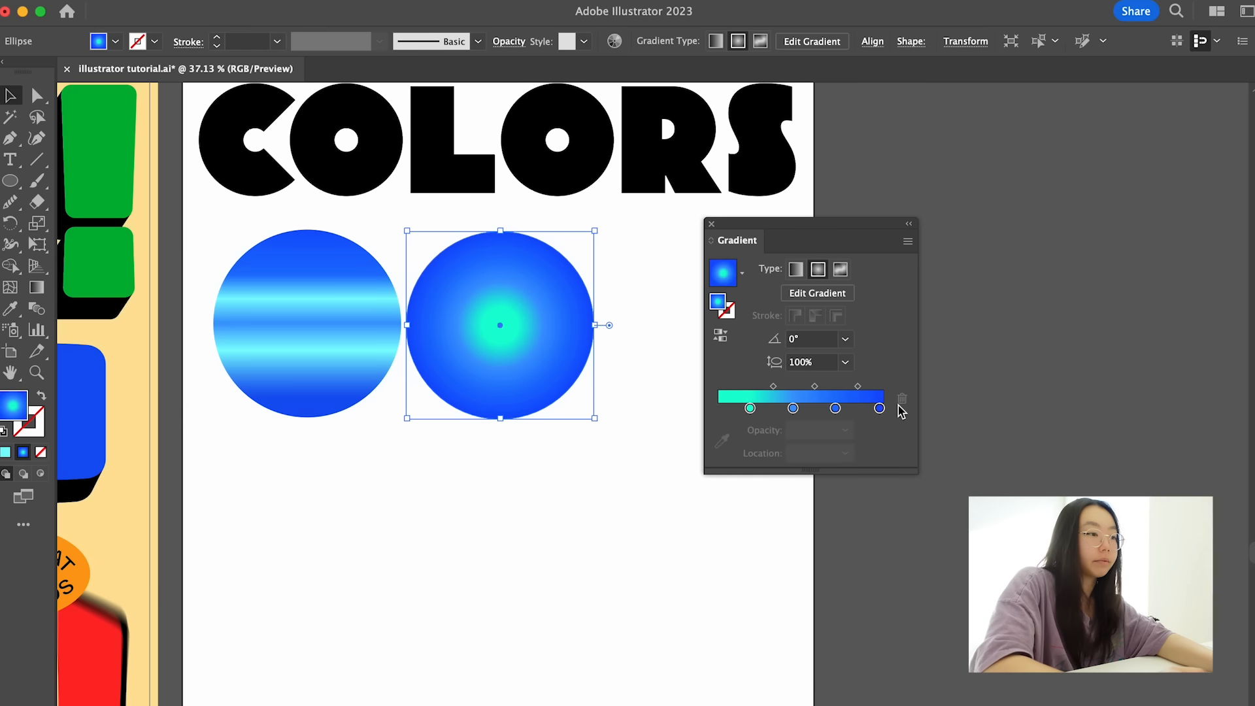
# - Move the radial gradient's third stop slightly inward and recolor it light blue with green 183 and blue 255
pyautogui.click(792, 409)
pyautogui.moveTo(835, 408); pyautogui.dragTo(826, 408)
pyautogui.doubleClick(826, 409)
pyautogui.moveTo(780, 507); pyautogui.dragTo(807, 506)
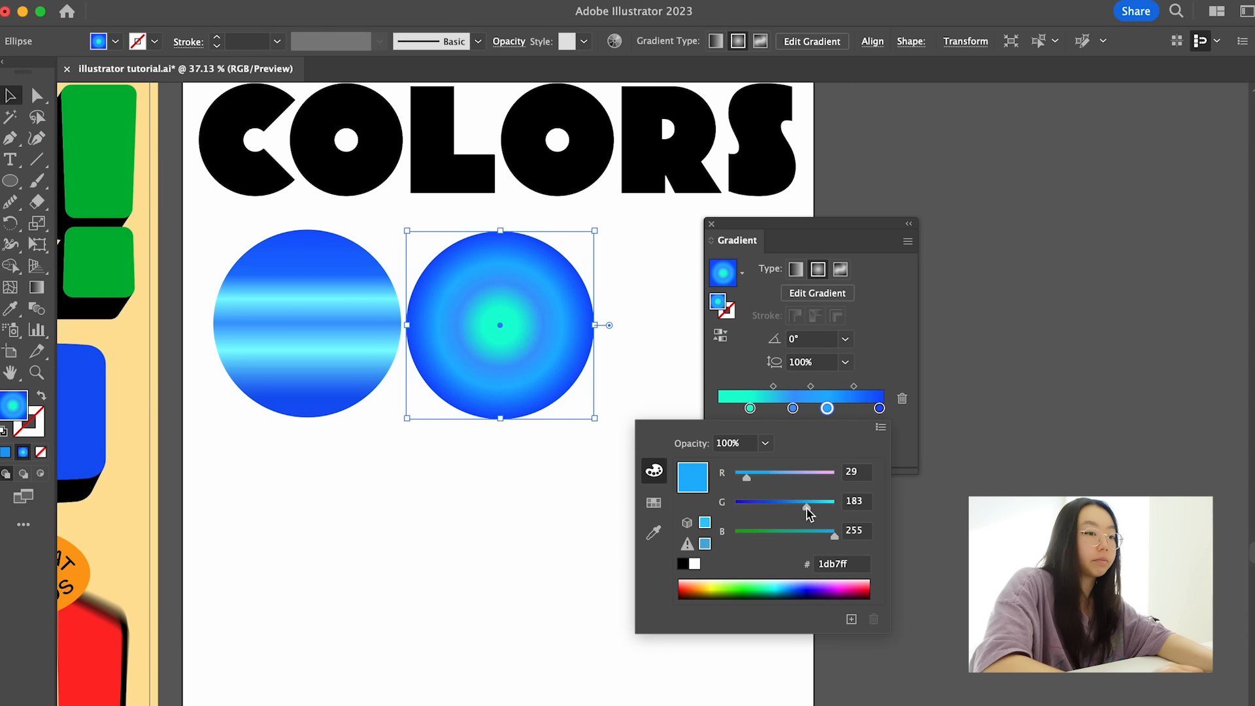
pyautogui.moveTo(746, 477); pyautogui.dragTo(812, 506)
# - Remove the medium-blue stop beside the turquoise one and move the light-blue stop inward
pyautogui.click(792, 409)
pyautogui.moveTo(792, 410); pyautogui.dragTo(792, 444)
pyautogui.moveTo(827, 409); pyautogui.dragTo(811, 411)
# - Add a stop at about 79.3% to the radial gradient and color it light blue, starting from a color sampled on the circle
pyautogui.click(848, 407)
pyautogui.click(721, 442)
pyautogui.click(549, 352)
pyautogui.doubleClick(13, 405)
pyautogui.click(630, 552)
pyautogui.click(893, 548)
# - Duplicate the radial-gradient circle to its right and apply a freeform gradient to the copy
pyautogui.click(621, 380)
pyautogui.scroll(-2, 621, 377)
pyautogui.click(475, 341)
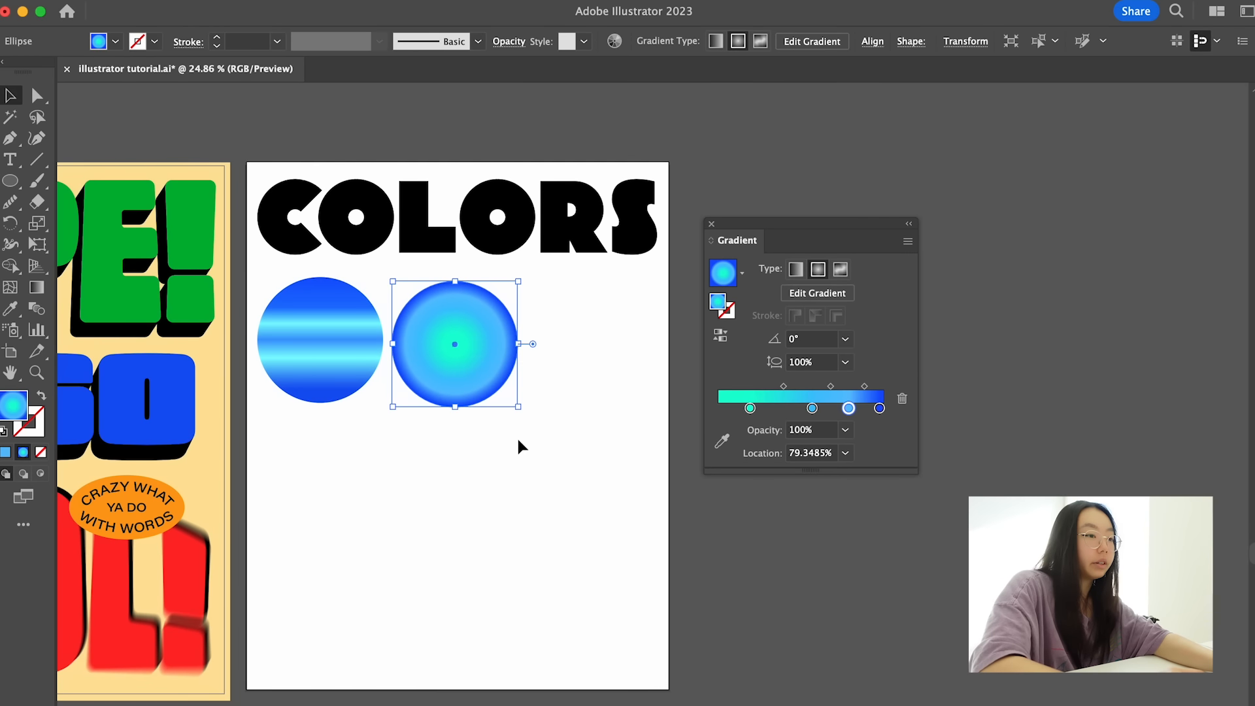
pyautogui.moveTo(456, 366); pyautogui.dragTo(591, 366)
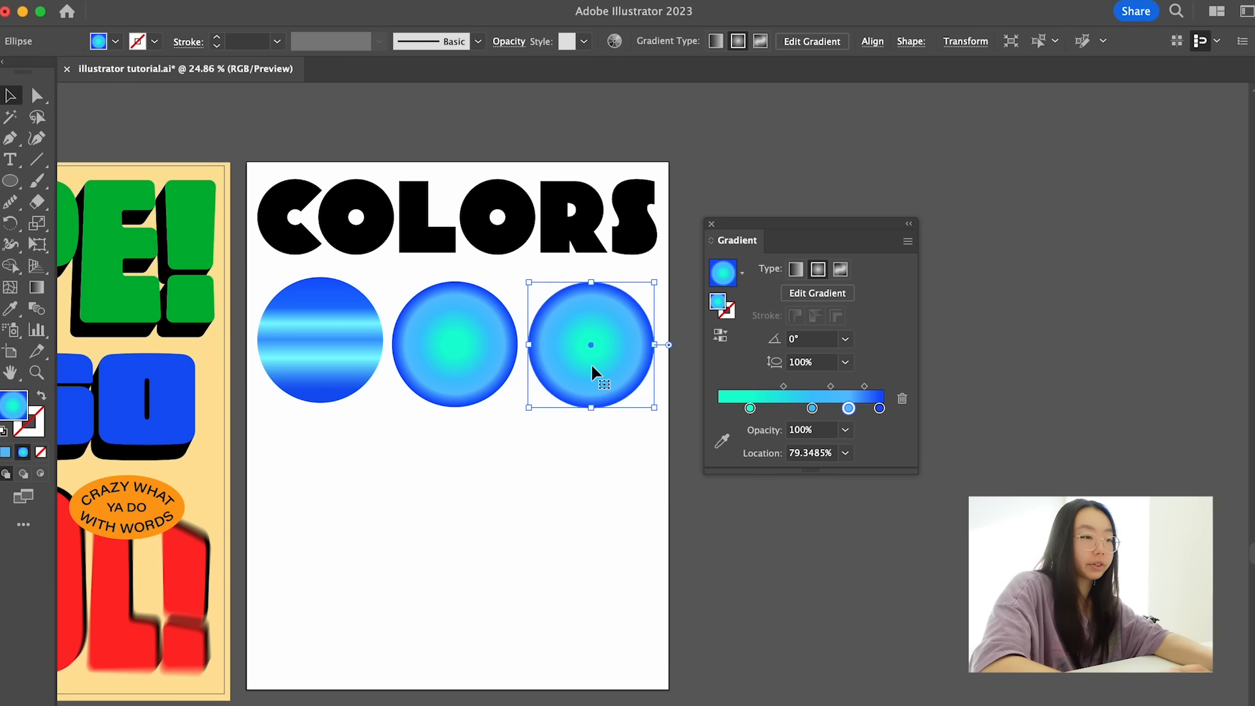
pyautogui.click(841, 269)
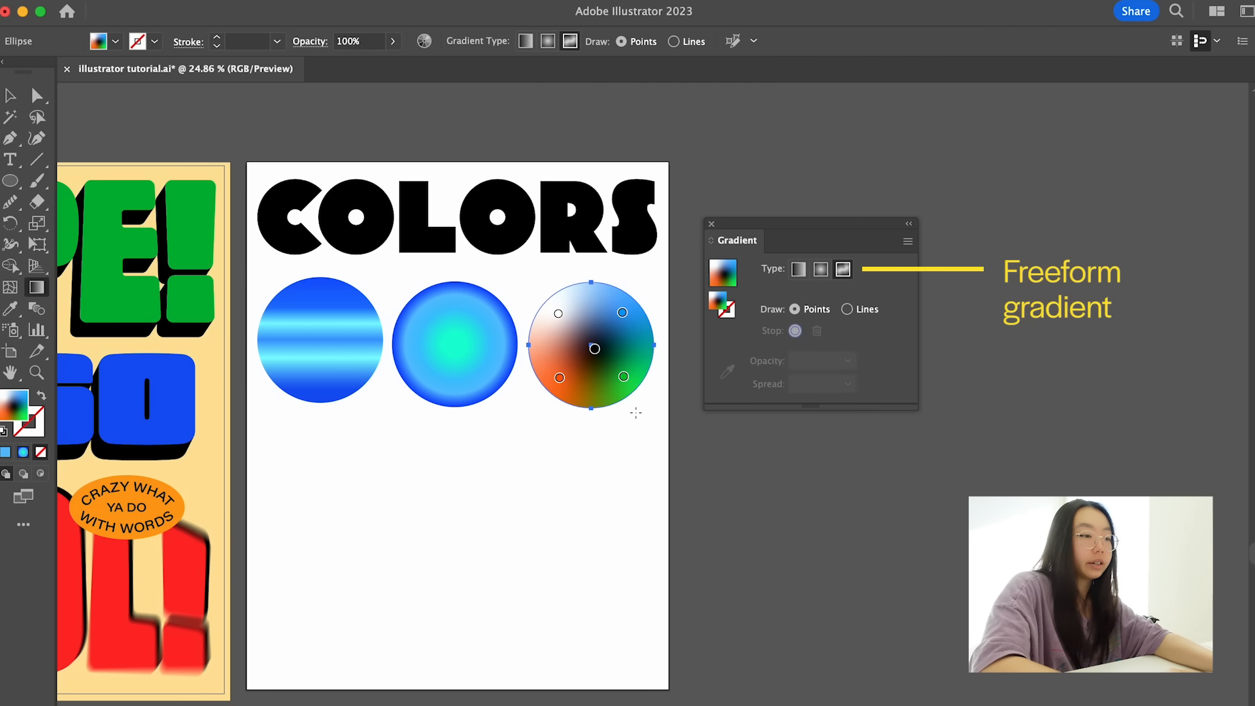
# - Move the freeform gradient's black point to the right, and recolor the two upper points cyan and deep blue sampled from the striped circle
pyautogui.scroll(3, 628, 405)
pyautogui.moveTo(578, 318); pyautogui.dragTo(619, 314)
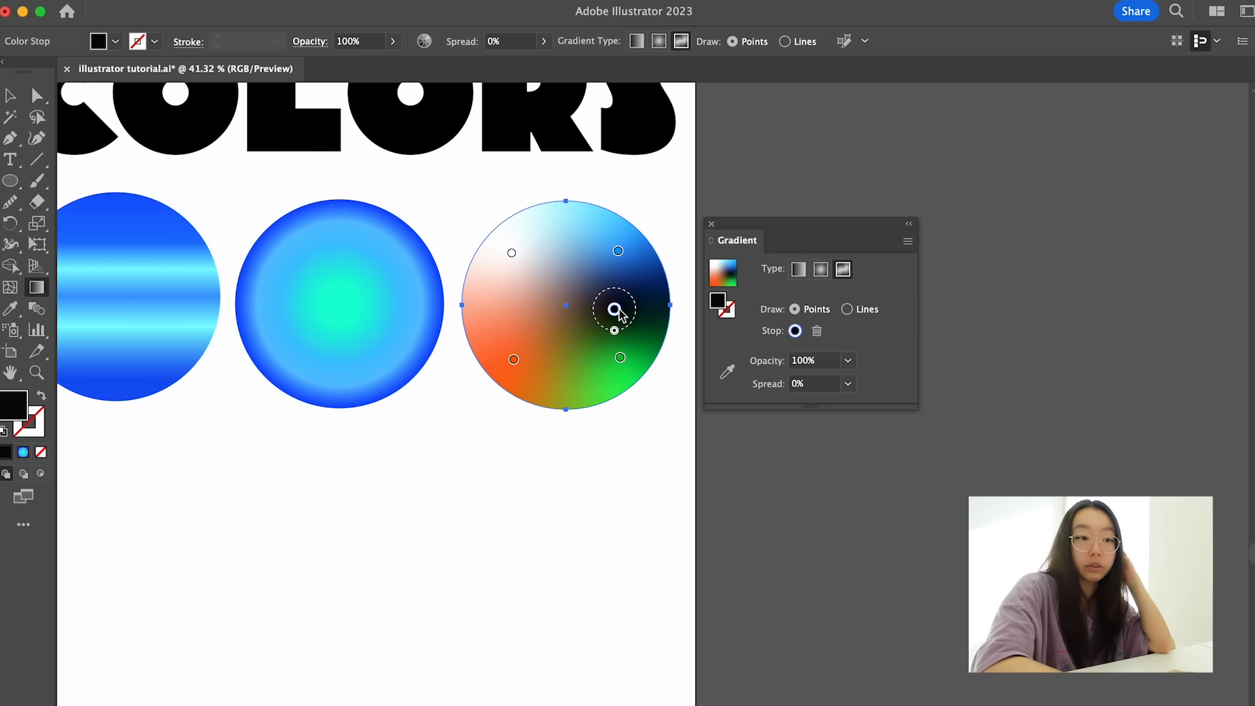
pyautogui.click(722, 378)
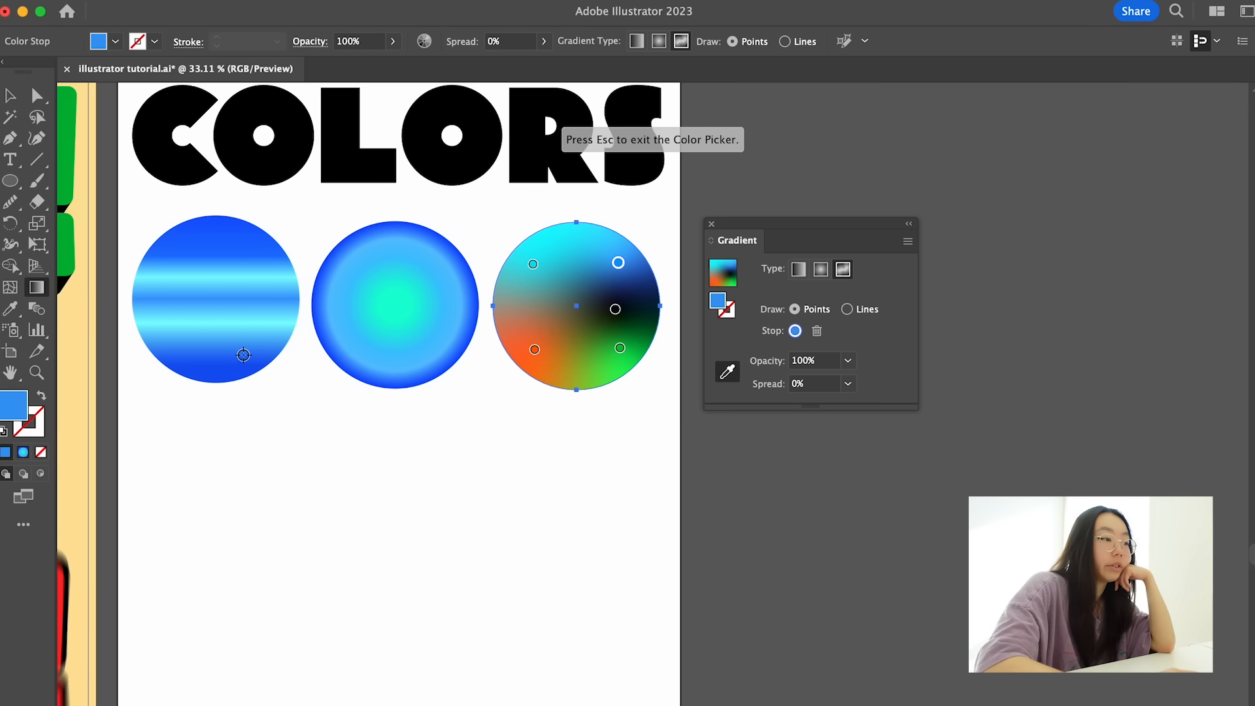
pyautogui.click(231, 361)
# - Recolor the orange point with light blue sampled from the radial circle and move it up between the two upper points
pyautogui.click(542, 352)
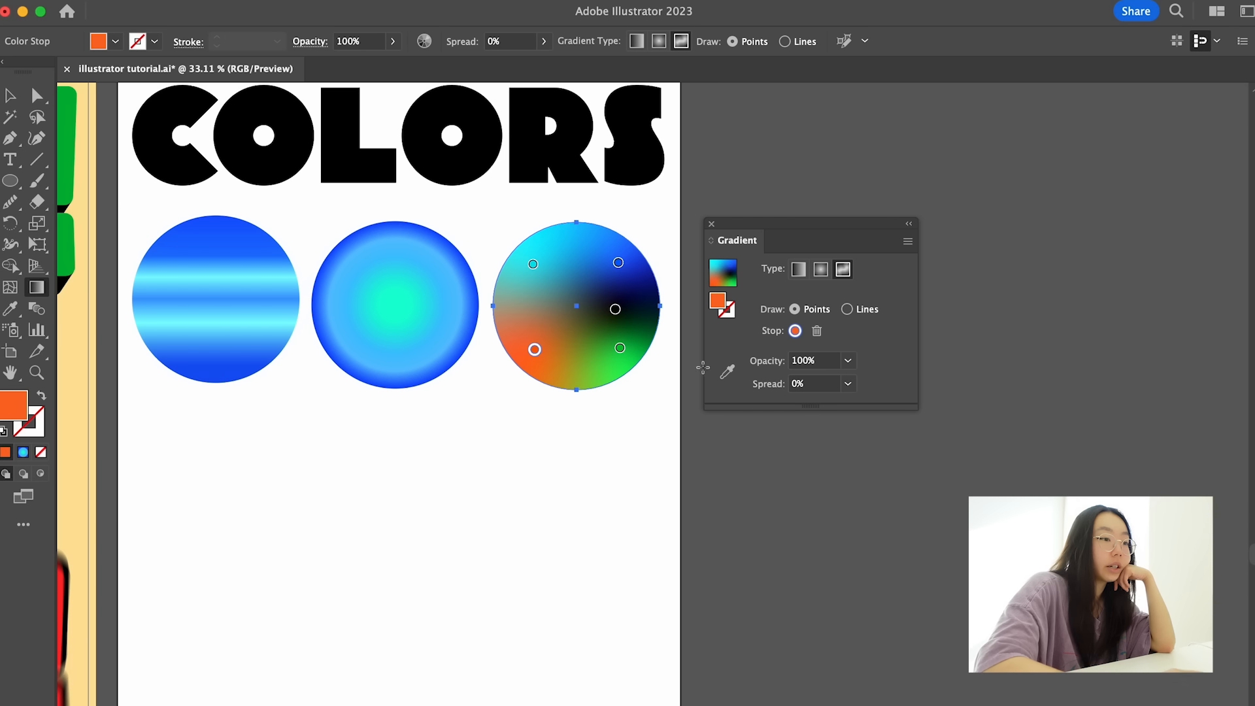
pyautogui.click(727, 371)
pyautogui.click(435, 333)
pyautogui.moveTo(534, 349); pyautogui.dragTo(573, 275)
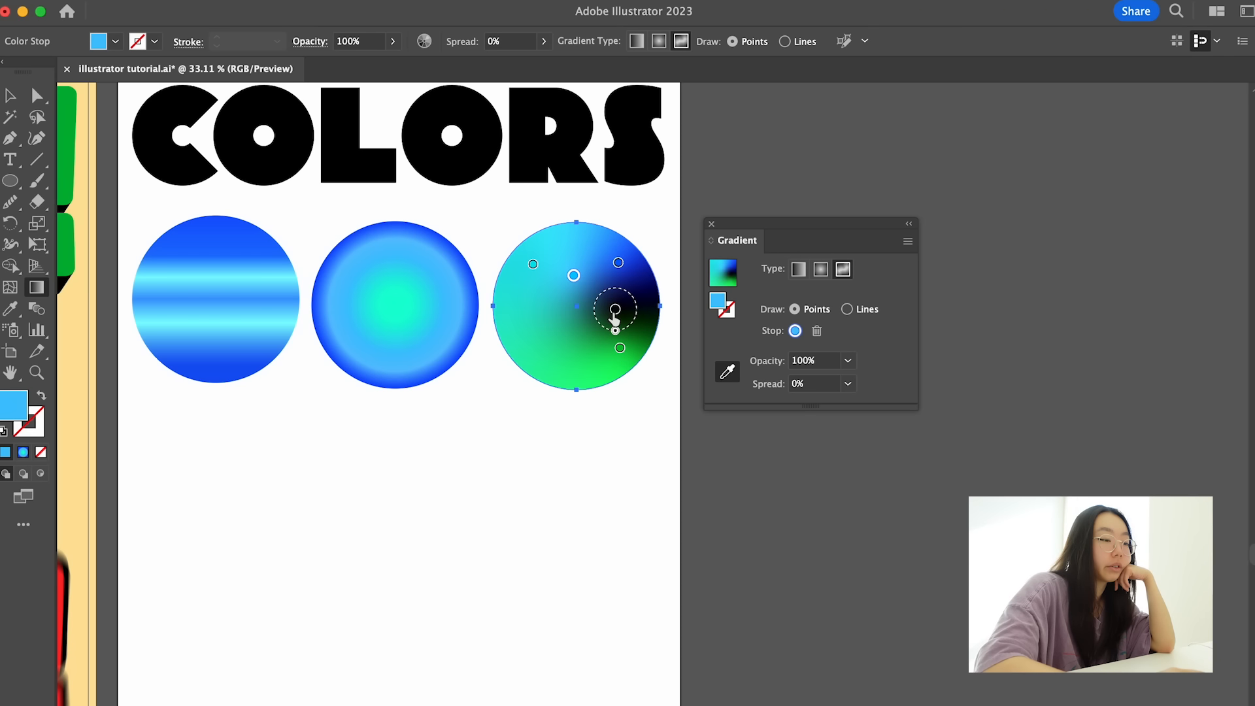
# - Recolor the freeform gradient's black point light blue
pyautogui.click(614, 310)
pyautogui.doubleClick(19, 407)
pyautogui.click(728, 638)
pyautogui.moveTo(570, 546); pyautogui.dragTo(605, 527)
pyautogui.click(871, 551)
# - Move the green point toward the bottom center of the circle, recolor it pale aqua, and deselect the circle
pyautogui.moveTo(613, 316); pyautogui.dragTo(566, 360)
pyautogui.doubleClick(20, 411)
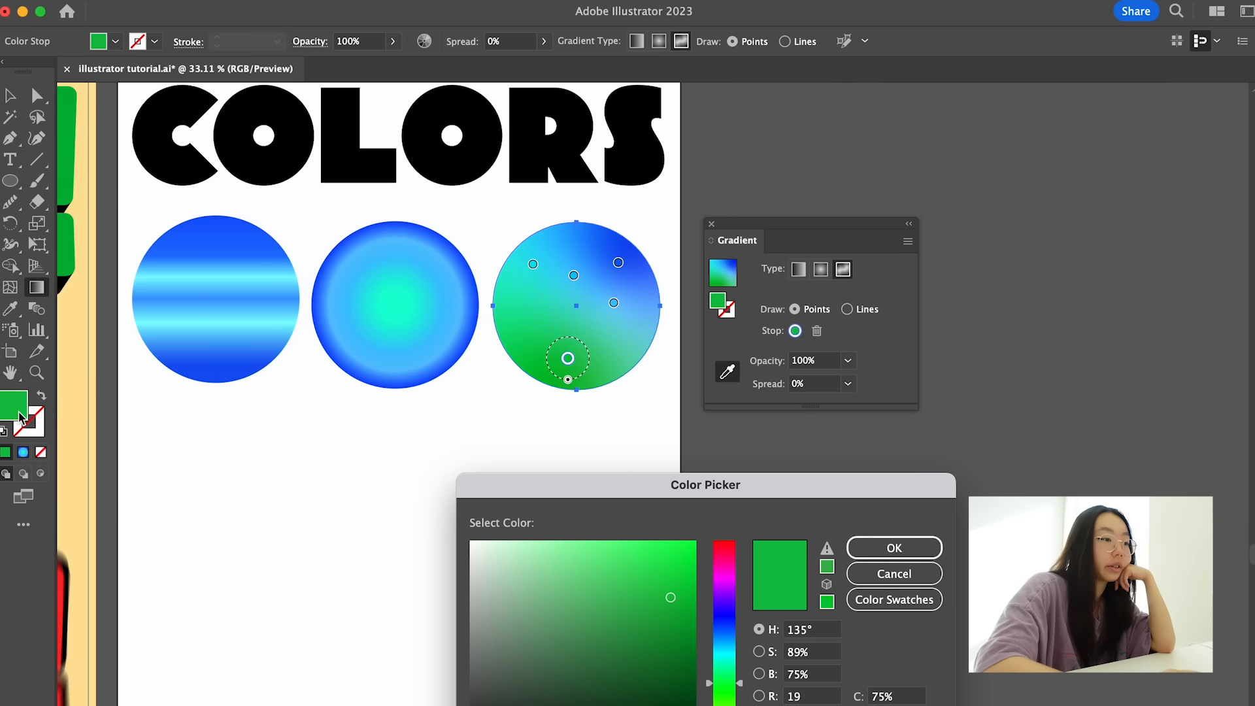
pyautogui.moveTo(558, 555); pyautogui.dragTo(526, 534)
pyautogui.click(730, 661)
pyautogui.click(872, 551)
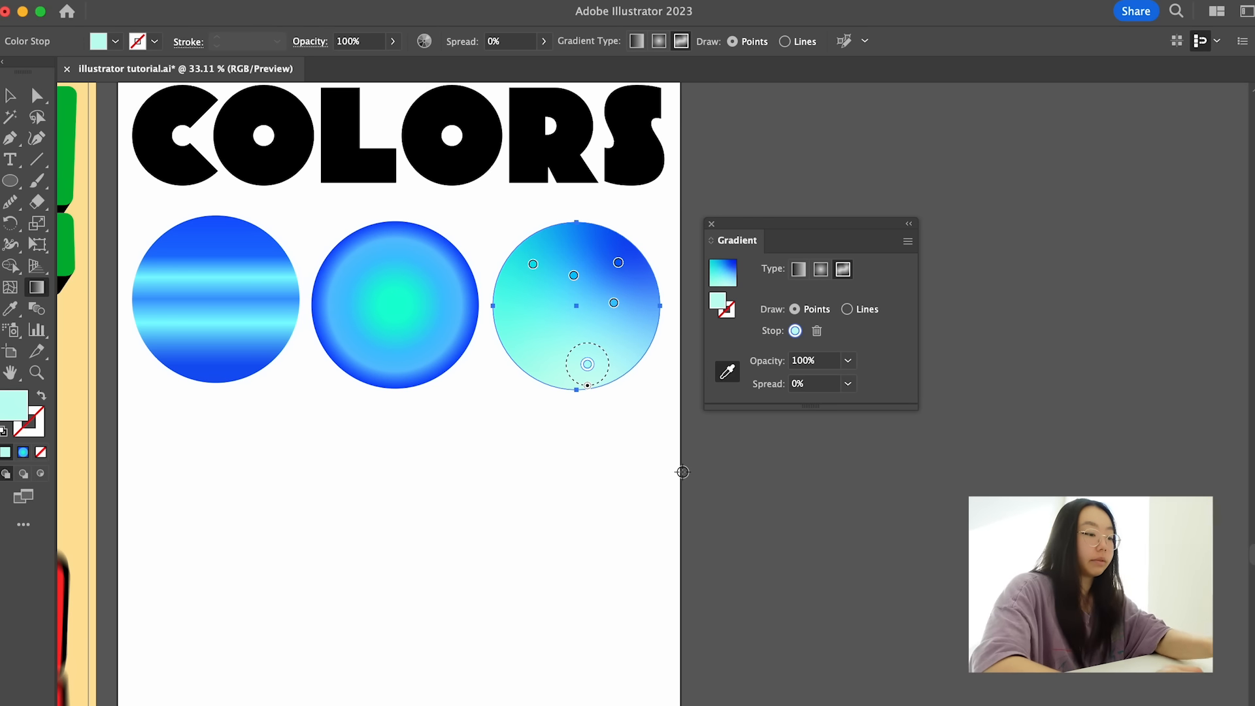
pyautogui.press('v')
pyautogui.click(603, 490)
pyautogui.scroll(-3, 604, 489)
pyautogui.hscroll(-2, 623, 472)
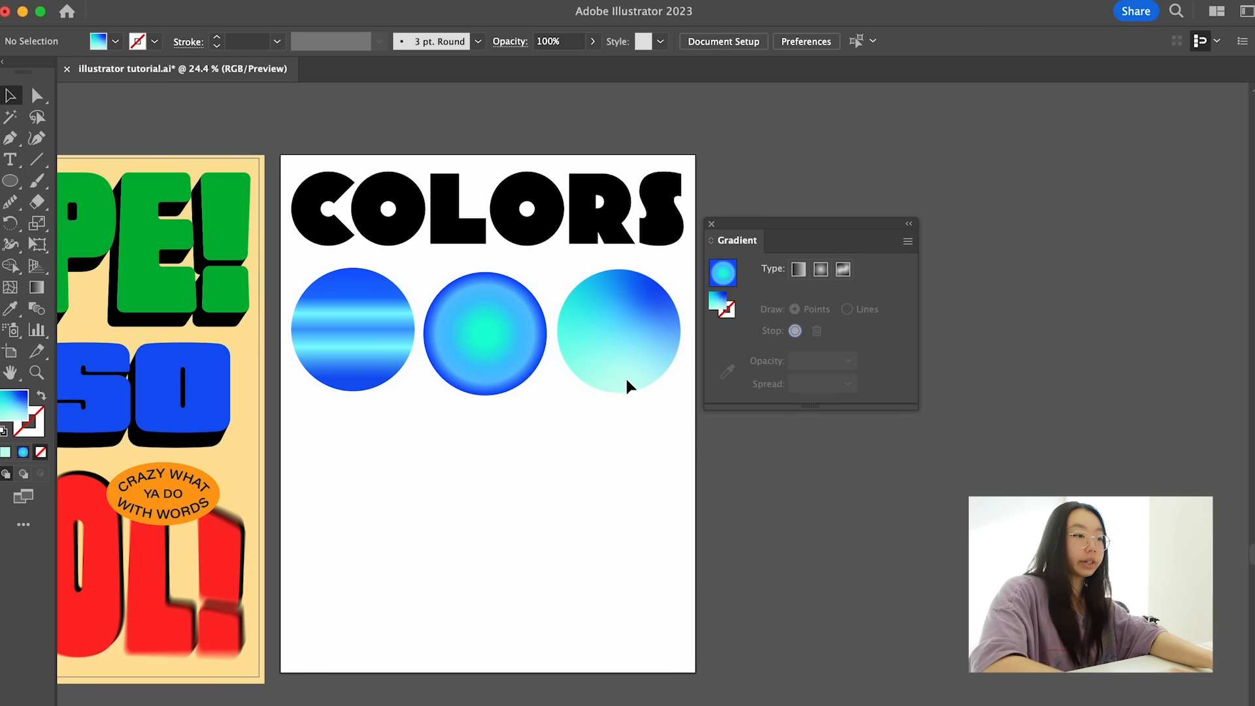
# - Replace the third circle's freeform gradient with solid black sampled from the "COLORS" title
pyautogui.click(626, 384)
pyautogui.scroll(5, 627, 383)
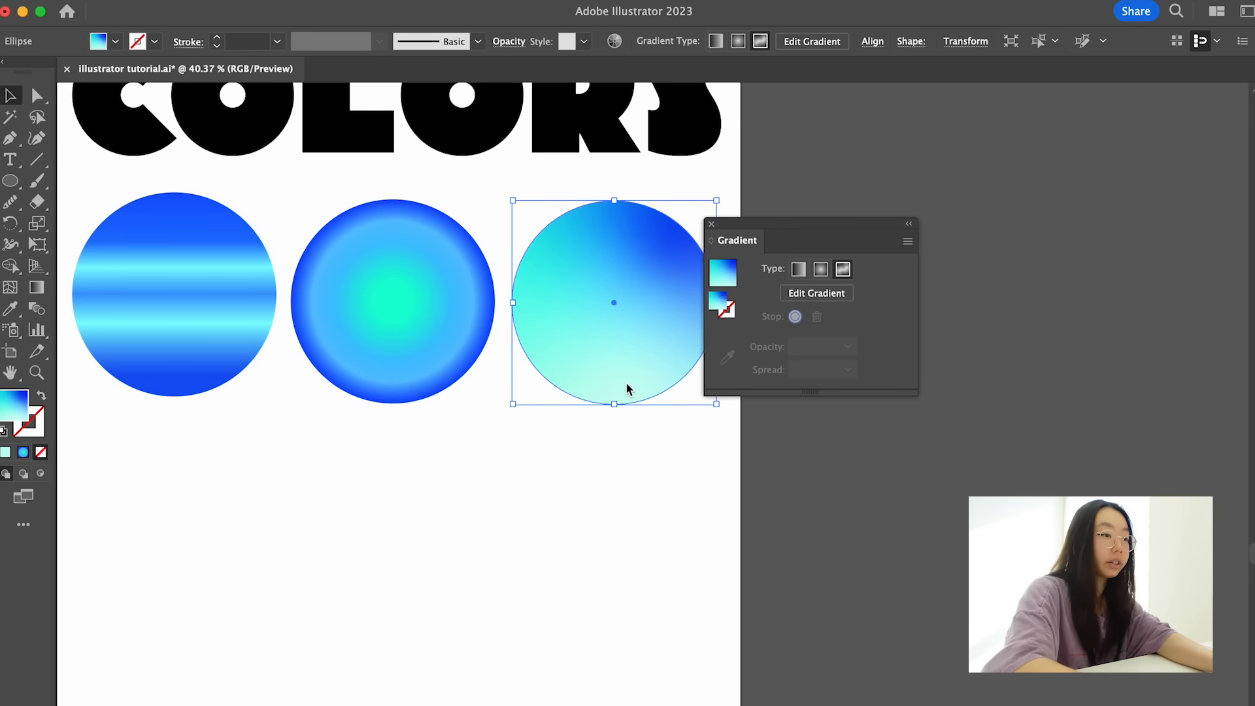
pyautogui.press('i')
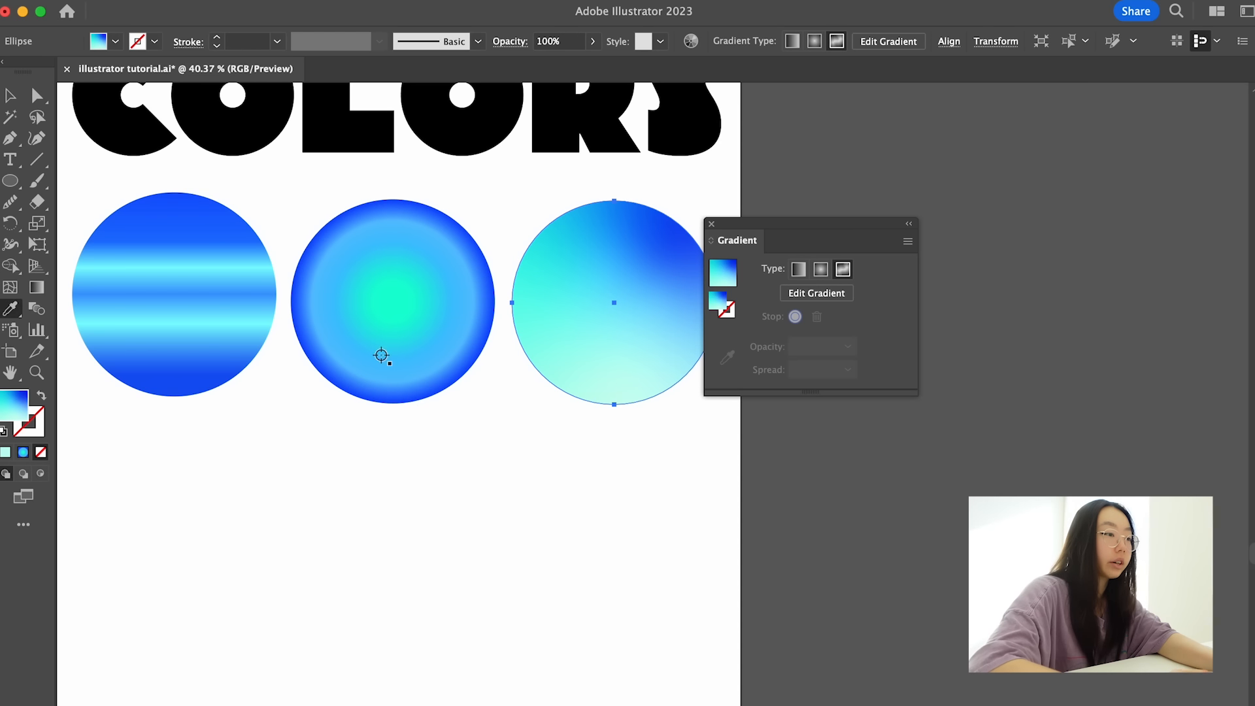
pyautogui.click(584, 124)
pyautogui.press('v')
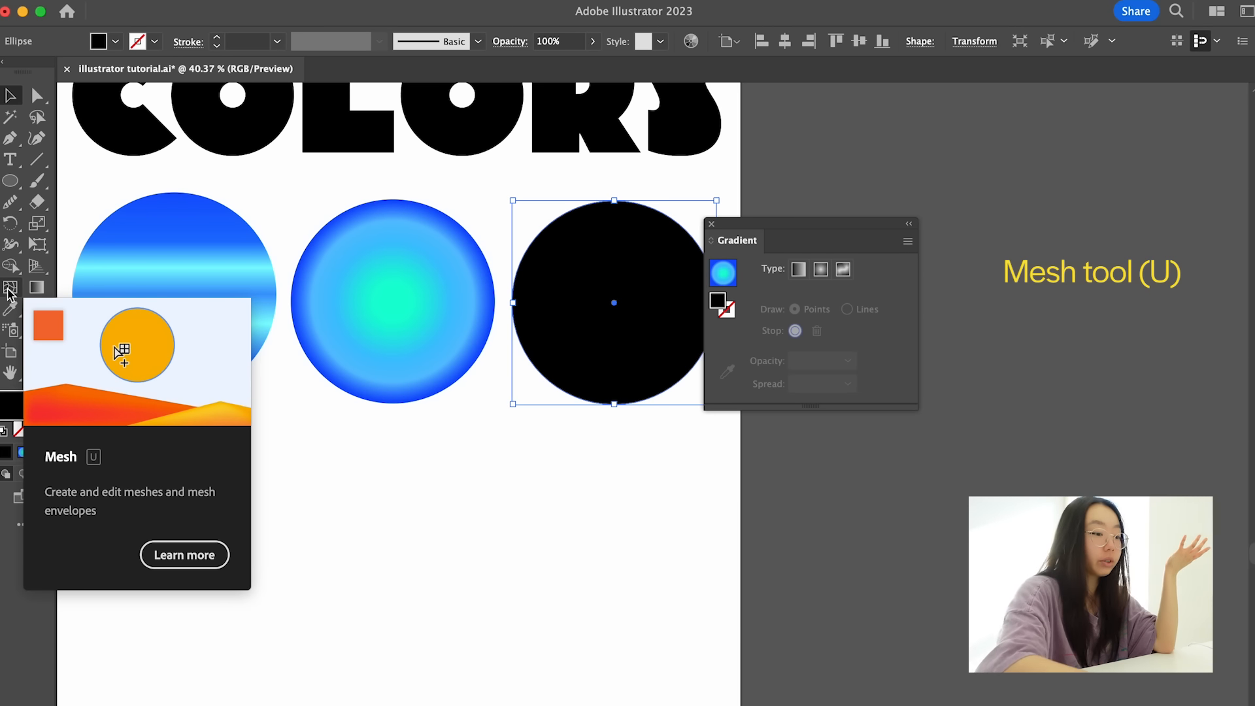
# - Add three mesh points inside the black circle with the Mesh tool, forming a grid of three vertical and three horizontal lines
pyautogui.click(9, 292)
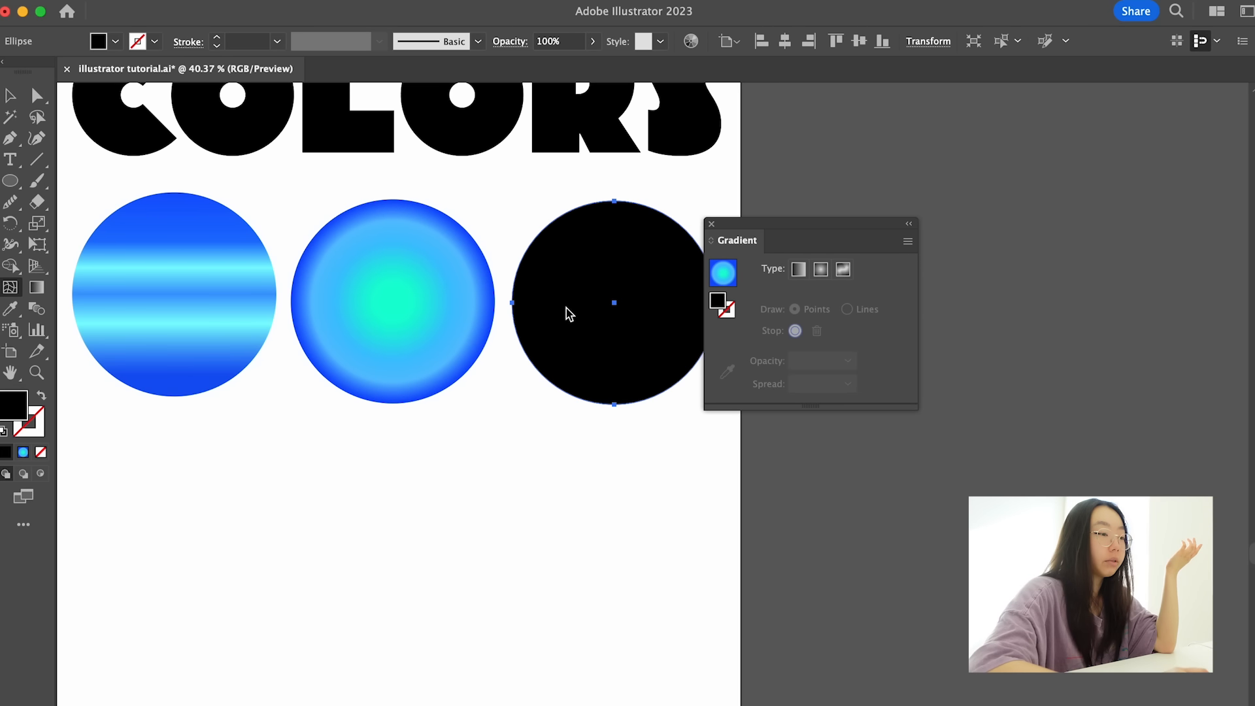
pyautogui.hscroll(2, 566, 311)
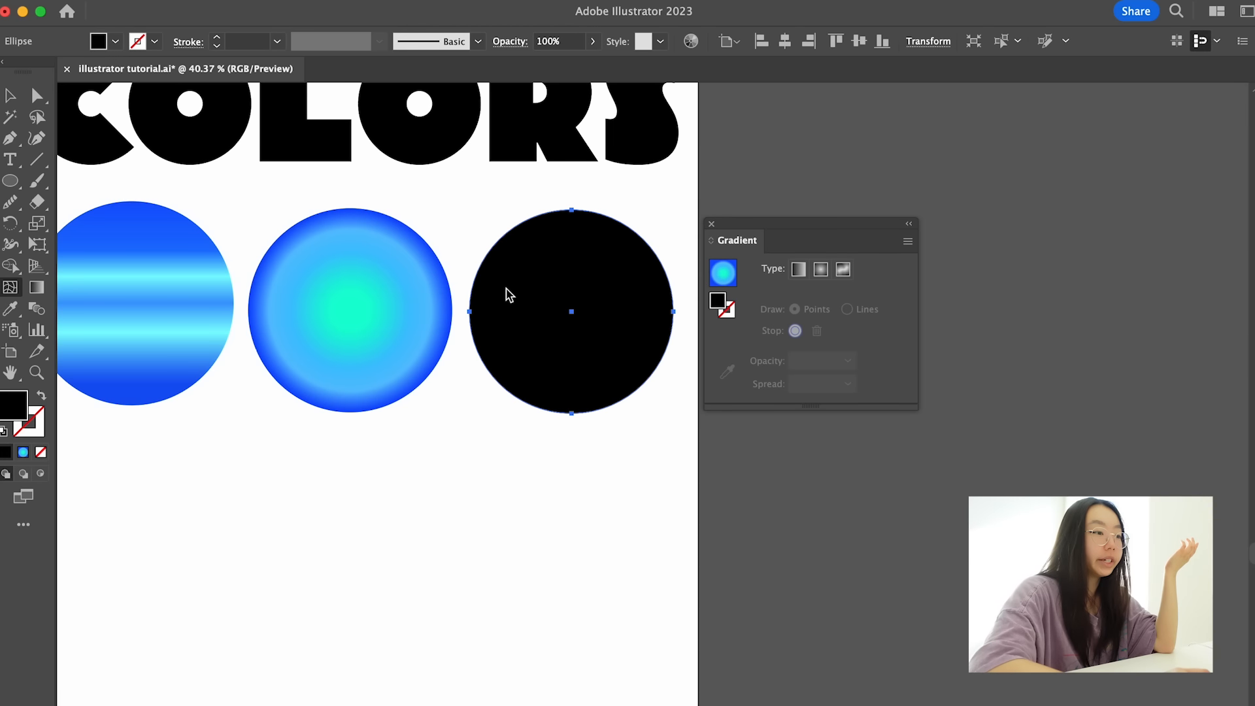
pyautogui.click(510, 292)
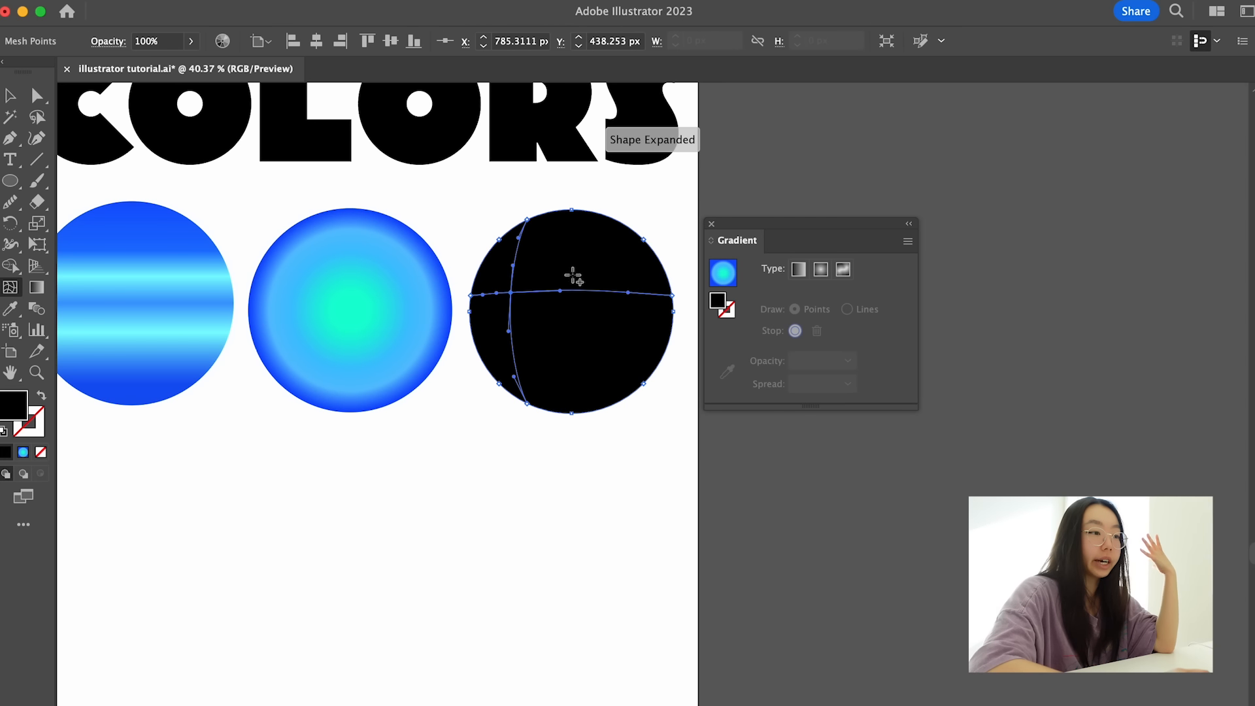
pyautogui.click(565, 320)
pyautogui.click(620, 259)
pyautogui.press('a')
pyautogui.scroll(2, 508, 297)
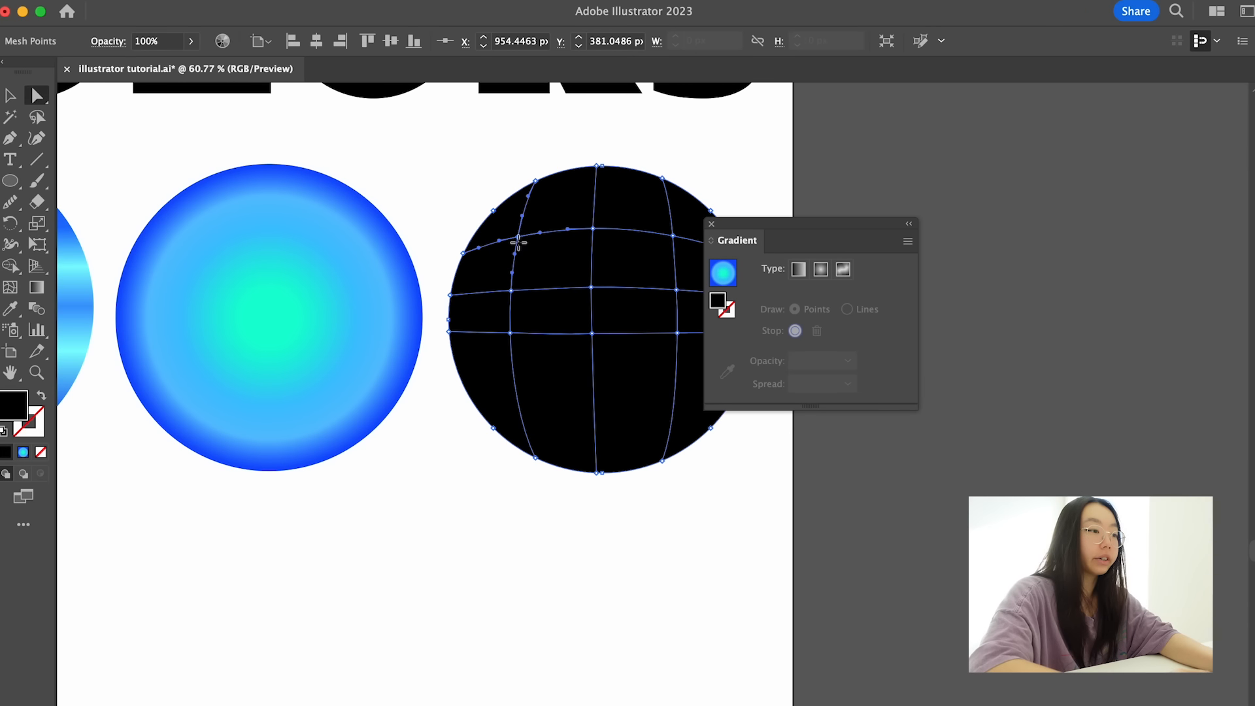
# - Recolor the black circle's upper-left interior mesh point medium blue with hue 224°
pyautogui.doubleClick(11, 412)
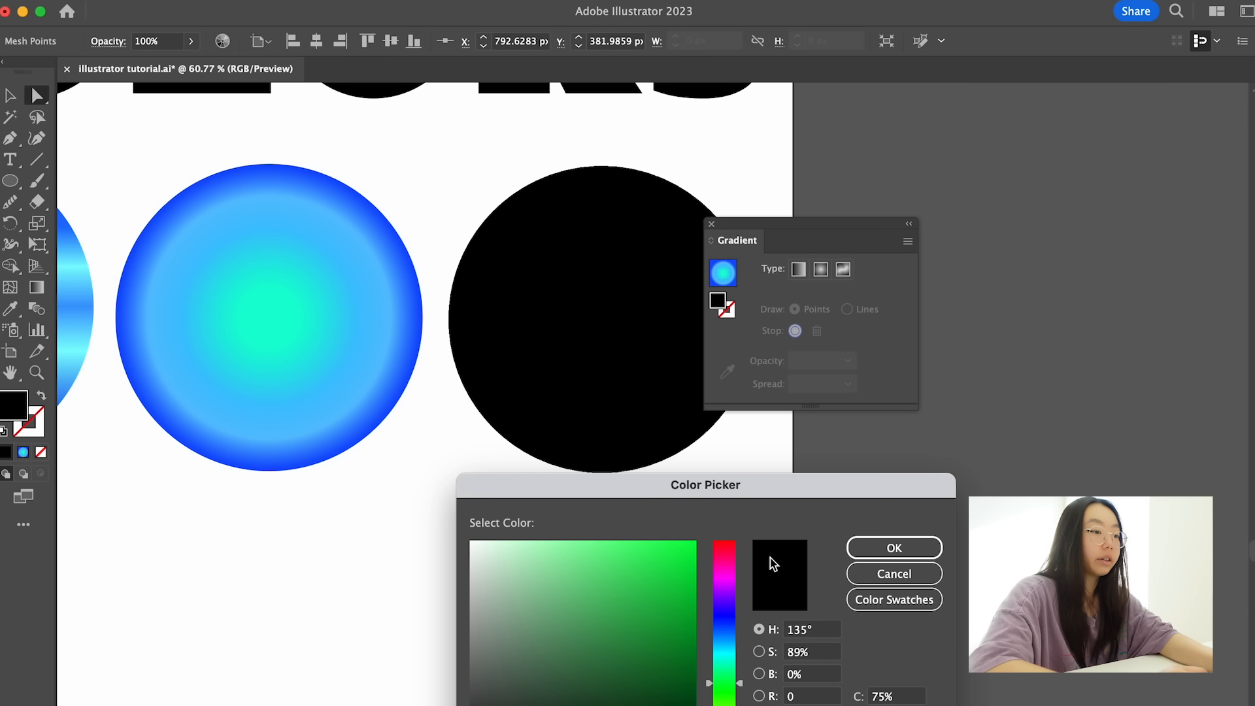
pyautogui.click(893, 573)
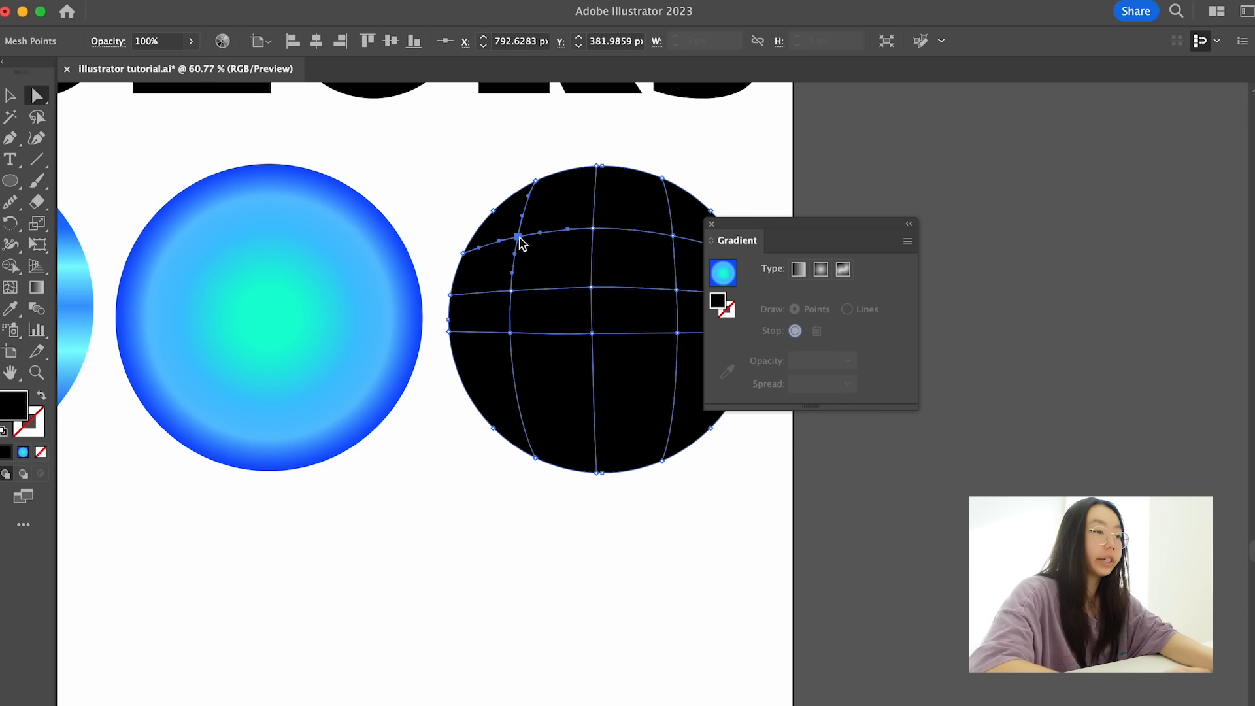
pyautogui.doubleClick(18, 405)
pyautogui.click(725, 627)
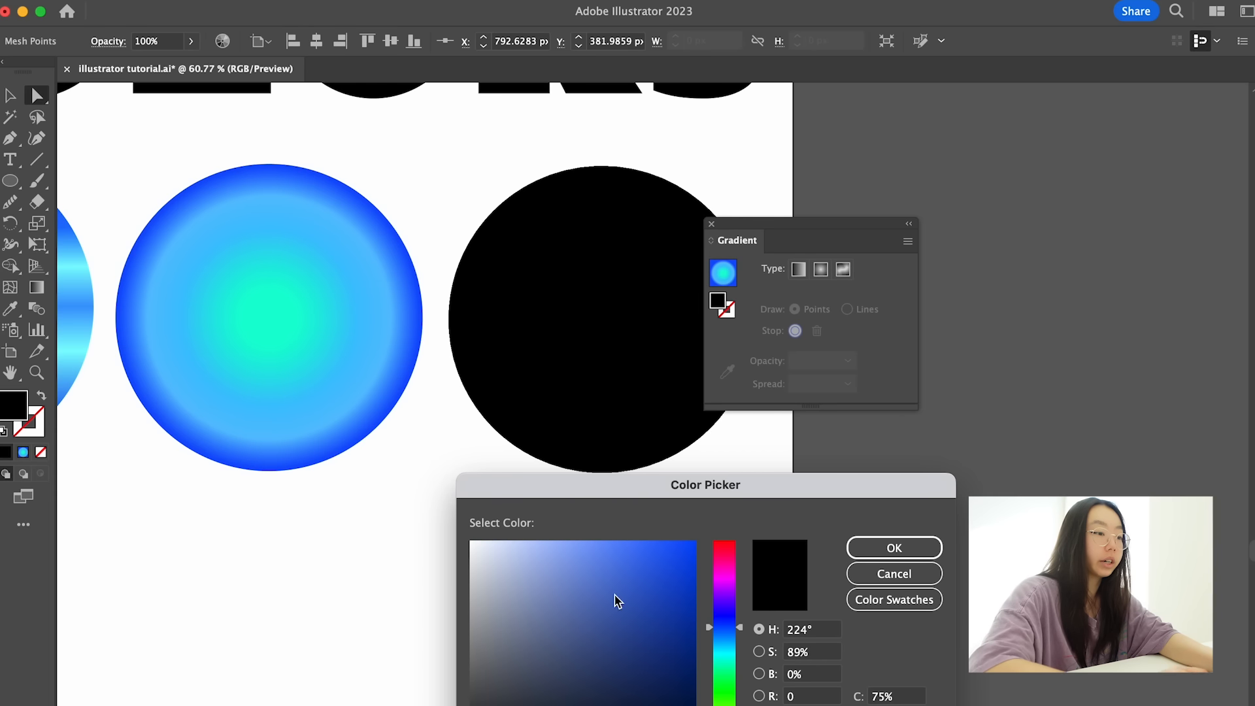
pyautogui.click(607, 541)
pyautogui.click(893, 547)
# - Recolor the upper-middle interior mesh point of the black circle light cyan
pyautogui.click(593, 230)
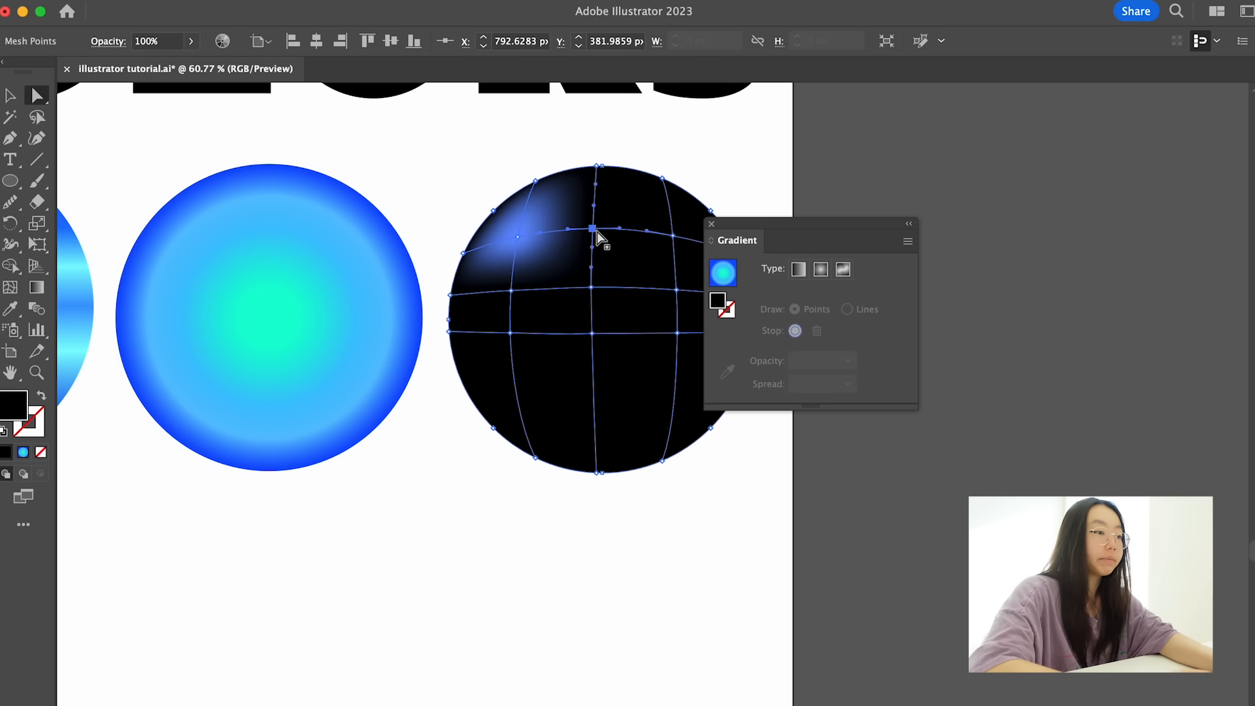
pyautogui.doubleClick(14, 403)
pyautogui.click(731, 668)
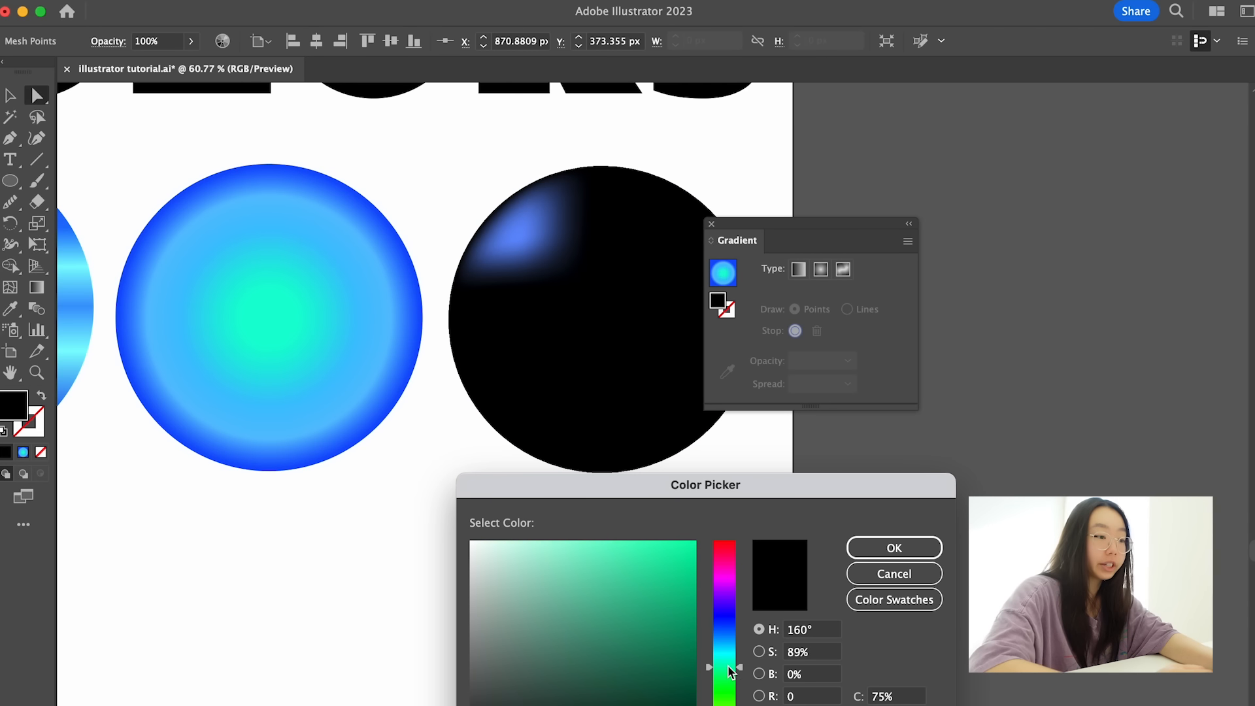
pyautogui.click(707, 648)
pyautogui.moveTo(622, 616)
pyautogui.mouseDown()
pyautogui.moveTo(546, 546)
pyautogui.moveTo(597, 546)
pyautogui.moveTo(569, 539)
pyautogui.mouseUp()
pyautogui.click(893, 548)
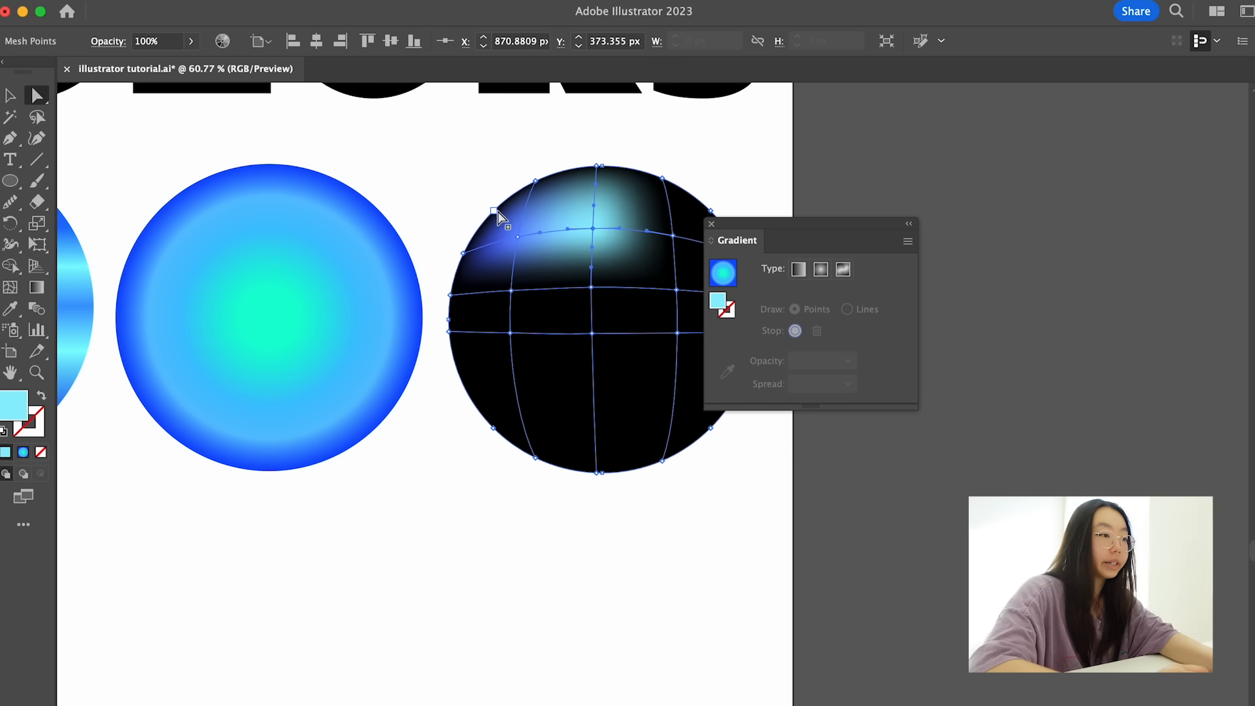
# - Recolor the mesh point on the black circle's upper-left edge sky blue
pyautogui.click(495, 211)
pyautogui.doubleClick(14, 408)
pyautogui.click(724, 637)
pyautogui.moveTo(637, 580)
pyautogui.mouseDown()
pyautogui.moveTo(632, 554)
pyautogui.moveTo(773, 527)
pyautogui.mouseUp()
pyautogui.click(894, 547)
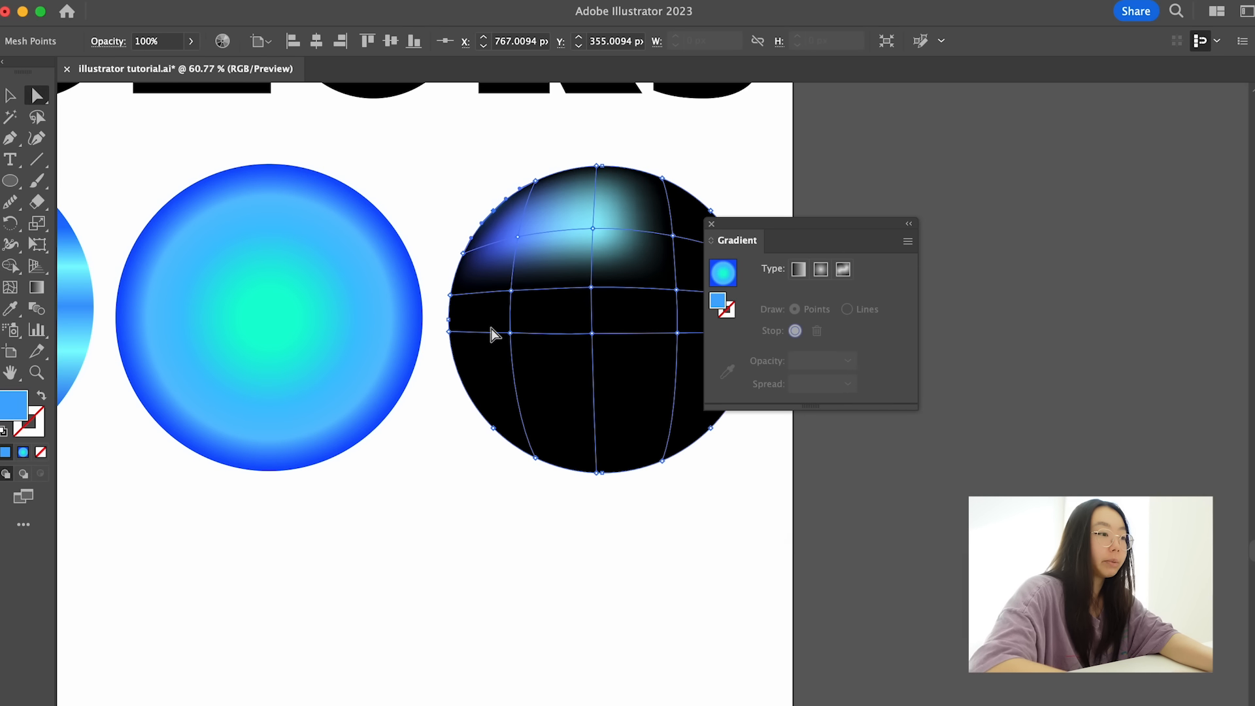
# - Try to recolor the mesh points on the circle's left edge bright blue (#31b1ff)
pyautogui.click(450, 295)
pyautogui.keyDown('shift'); pyautogui.click(449, 332); pyautogui.keyUp('shift')
pyautogui.click(32, 408)
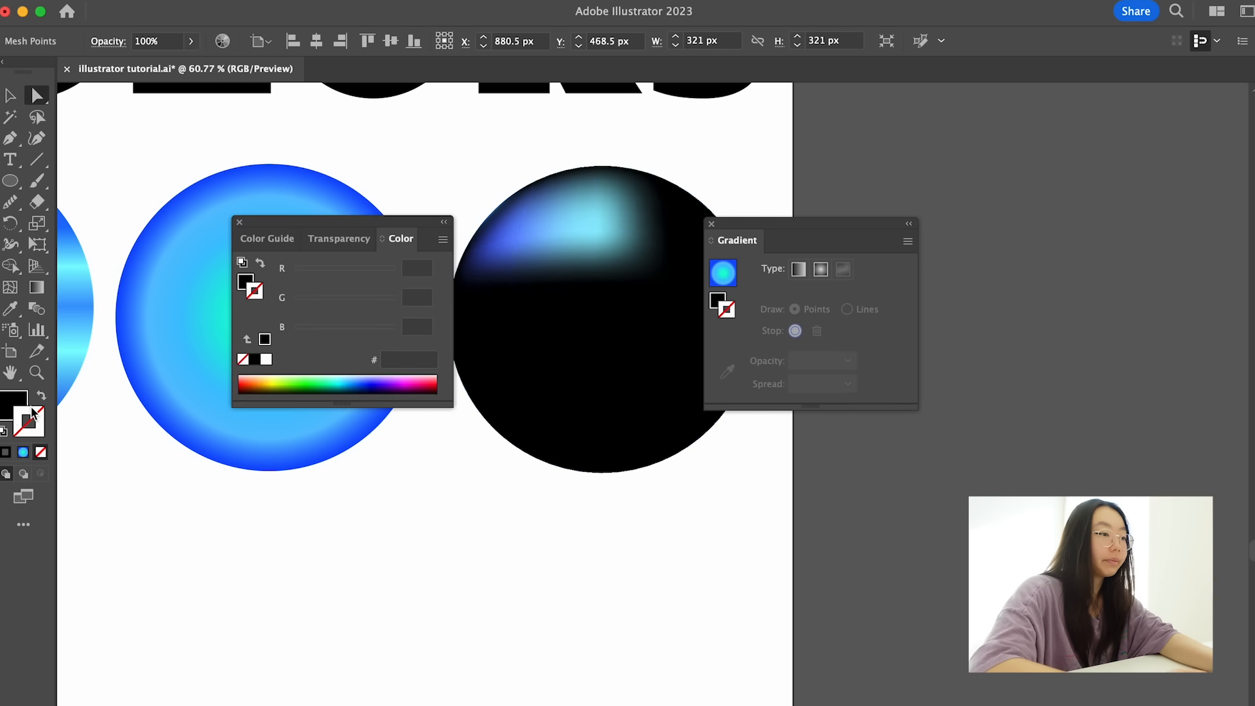
pyautogui.doubleClick(32, 410)
pyautogui.click(724, 639)
pyautogui.moveTo(636, 564); pyautogui.dragTo(653, 535)
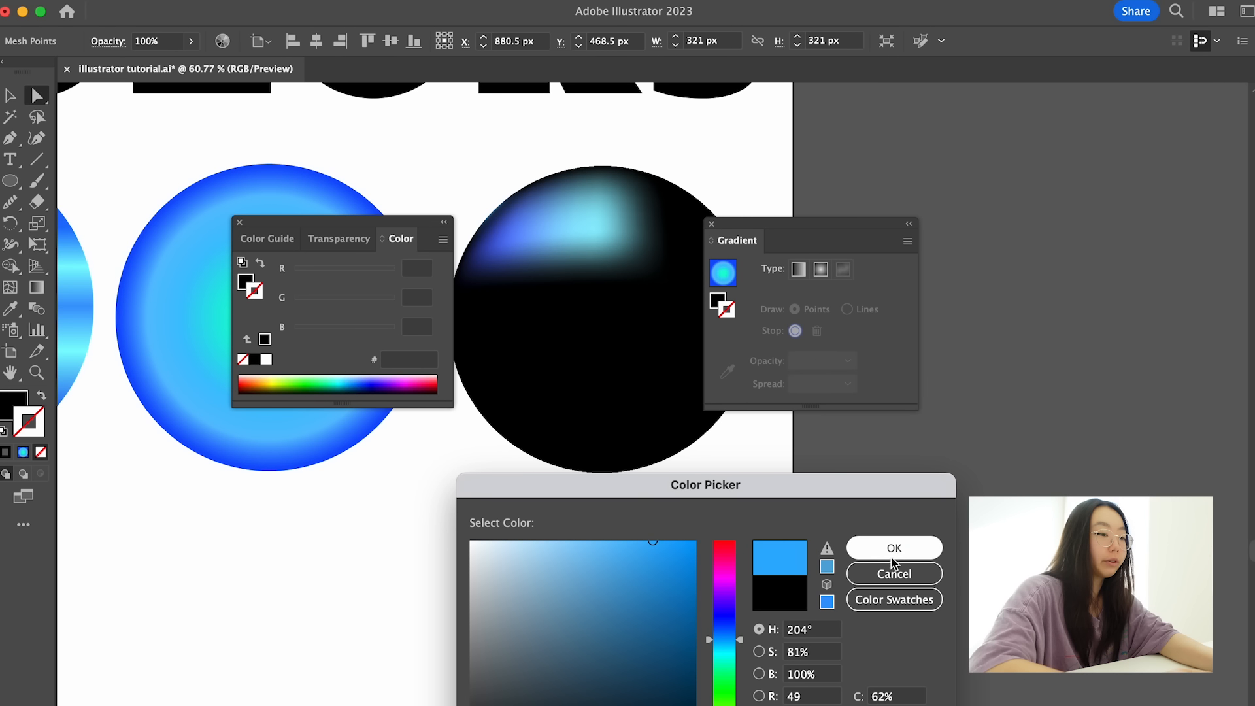
pyautogui.click(893, 552)
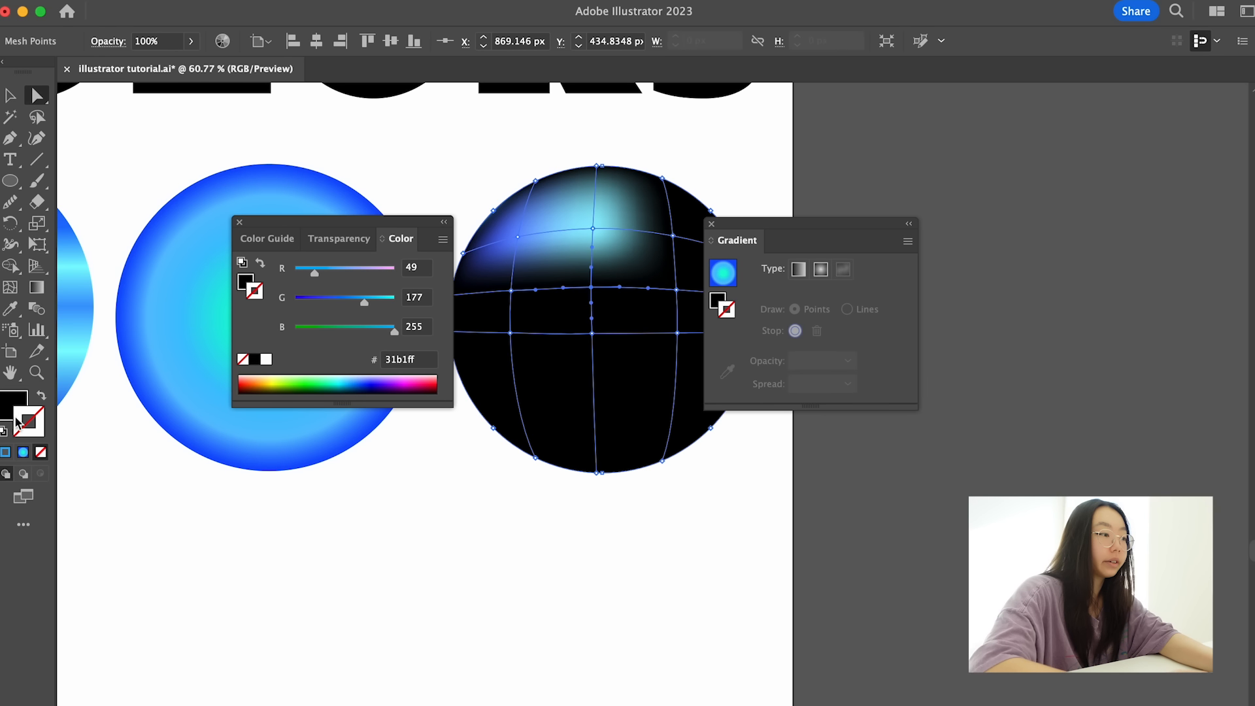
# - Recolor the mesh point near the center of the black circle light green
pyautogui.doubleClick(9, 400)
pyautogui.moveTo(612, 608); pyautogui.dragTo(571, 538)
pyautogui.click(893, 548)
# - Recolor the upper-right interior mesh point blue (H 227°, S 72%, B 96%) and deselect the circle
pyautogui.hscroll(1, 660, 320)
pyautogui.scroll(-1, 660, 320)
pyautogui.click(638, 213)
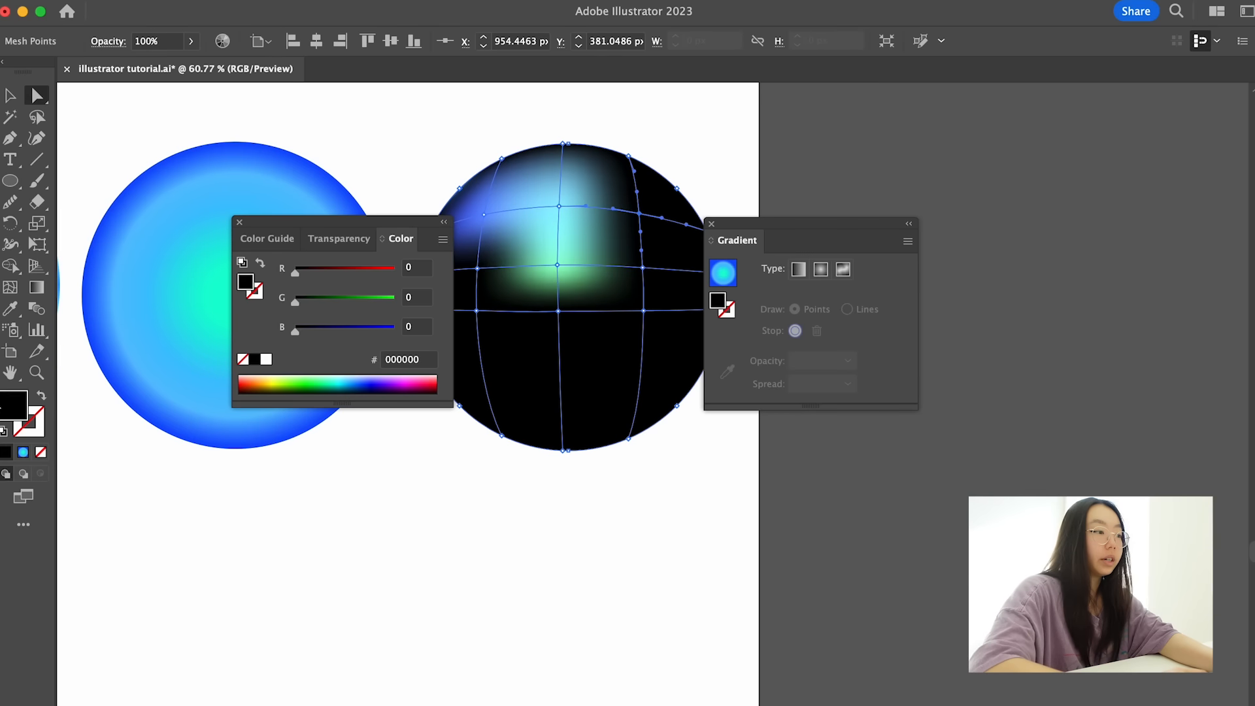
pyautogui.doubleClick(15, 403)
pyautogui.click(725, 619)
pyautogui.moveTo(654, 591)
pyautogui.mouseDown()
pyautogui.moveTo(658, 558)
pyautogui.moveTo(632, 550)
pyautogui.mouseUp()
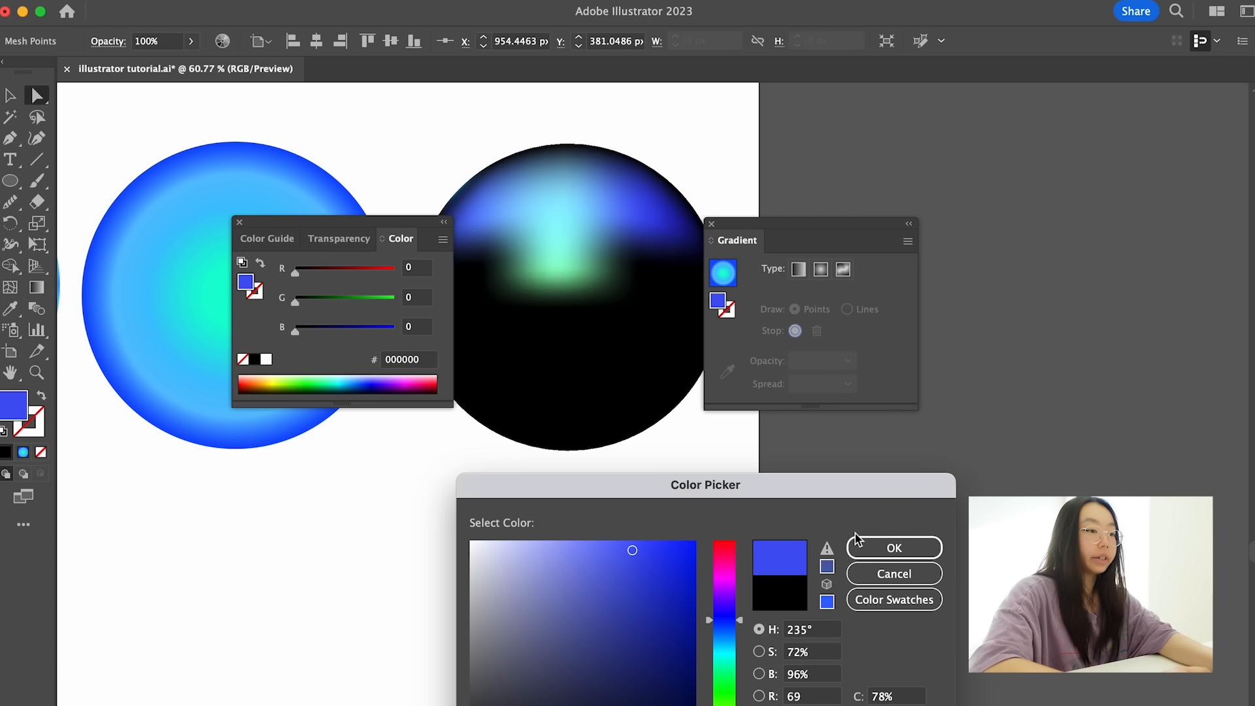
pyautogui.click(732, 633)
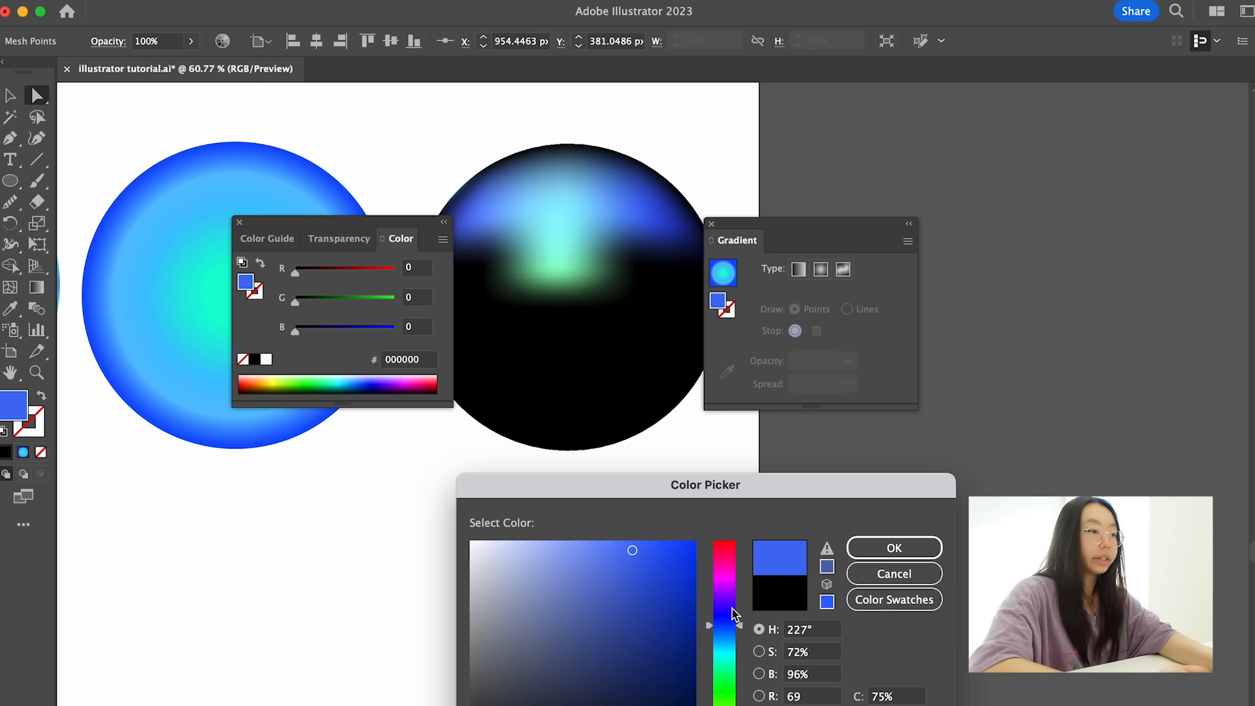
pyautogui.click(893, 548)
pyautogui.click(639, 134)
pyautogui.click(623, 308)
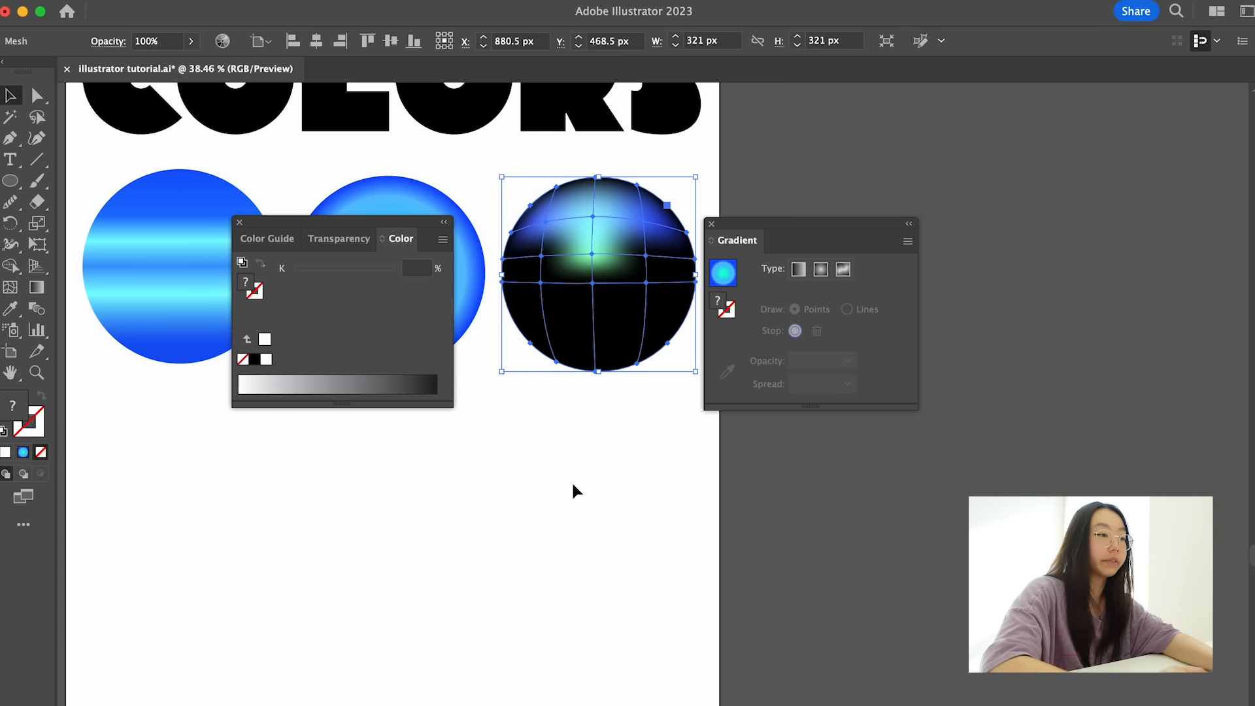
pyautogui.click(560, 510)
pyautogui.click(616, 328)
pyautogui.click(526, 487)
pyautogui.moveTo(588, 259); pyautogui.dragTo(567, 501)
pyautogui.press('Delete')
# - Duplicate the radial-gradient circle into the empty area below the third circle and fill the copy with black sampled from the title
pyautogui.hscroll(-2, 505, 339)
pyautogui.moveTo(508, 288); pyautogui.dragTo(695, 566)
pyautogui.press('i')
pyautogui.press('u')
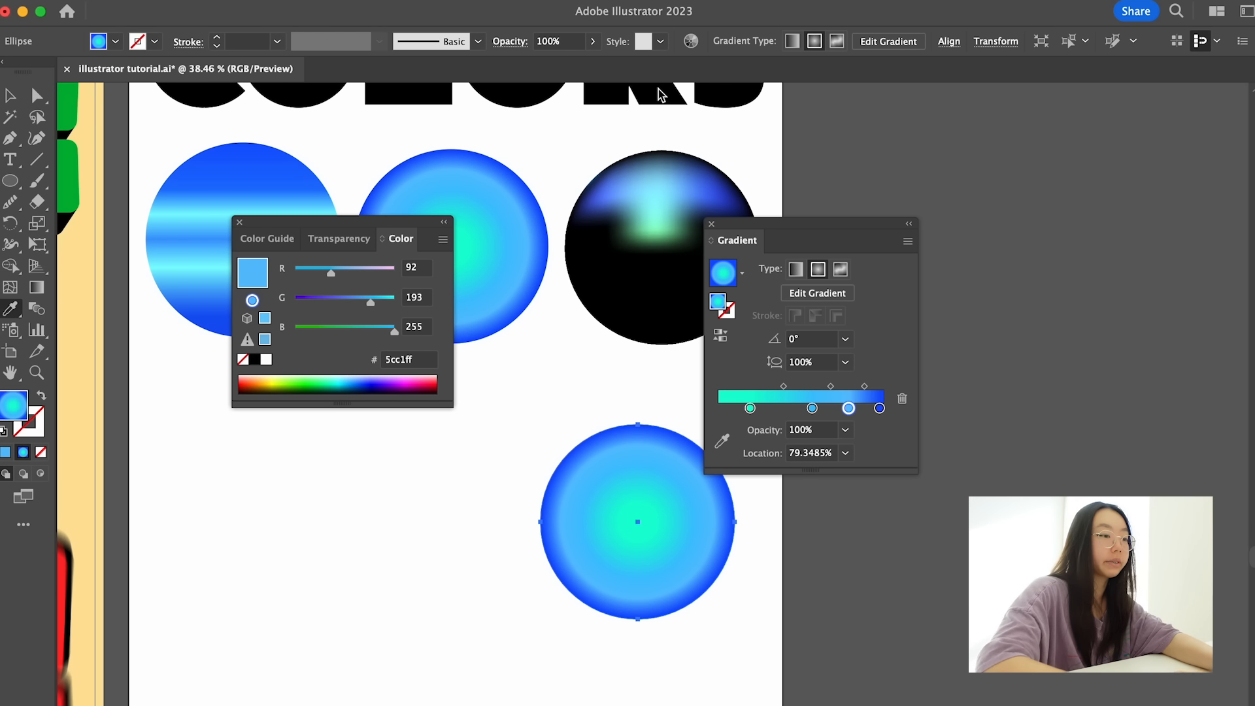
# - Add two mesh points inside the new black circle with the Mesh tool and move the right one slightly upward
pyautogui.click(588, 524)
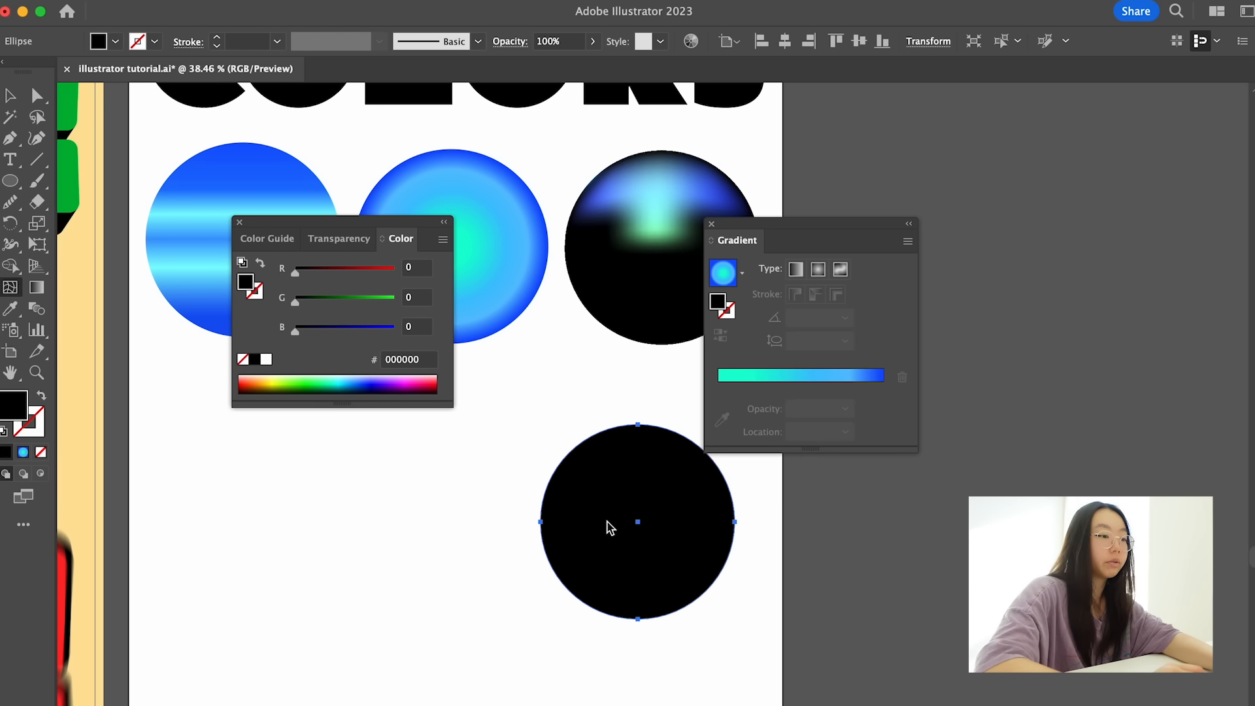
pyautogui.click(601, 523)
pyautogui.click(660, 508)
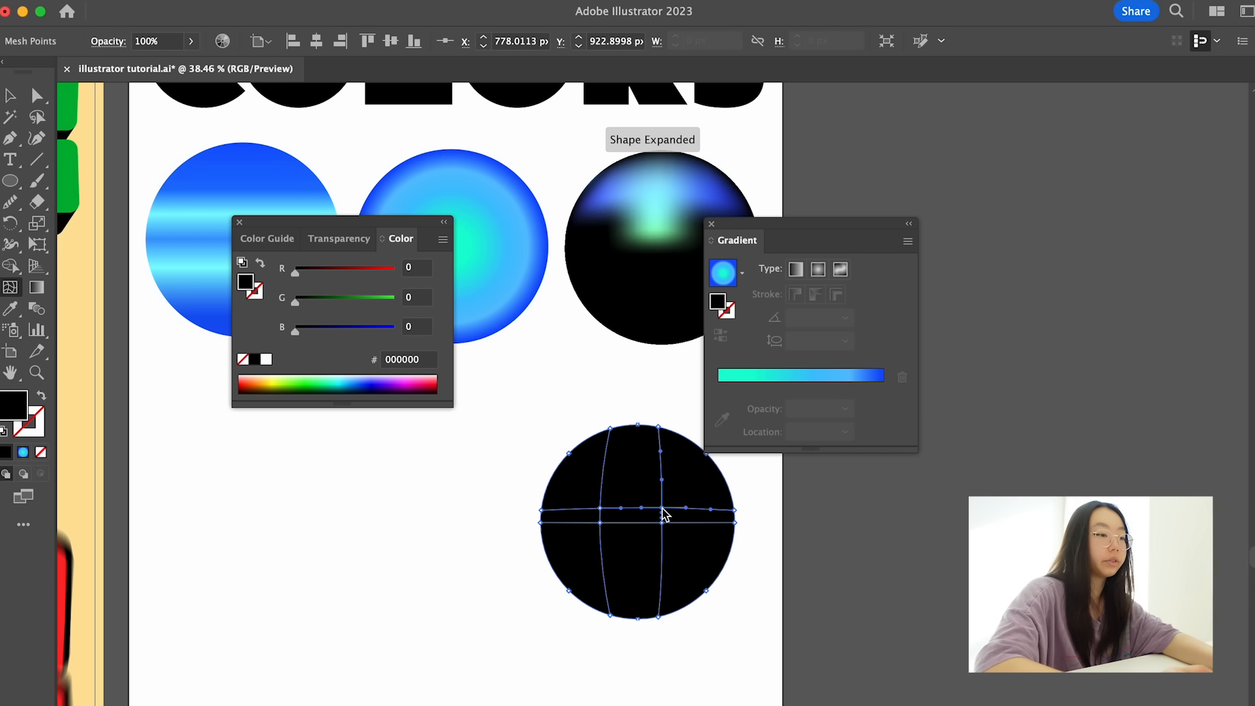
pyautogui.moveTo(661, 509); pyautogui.dragTo(662, 489)
pyautogui.press('a')
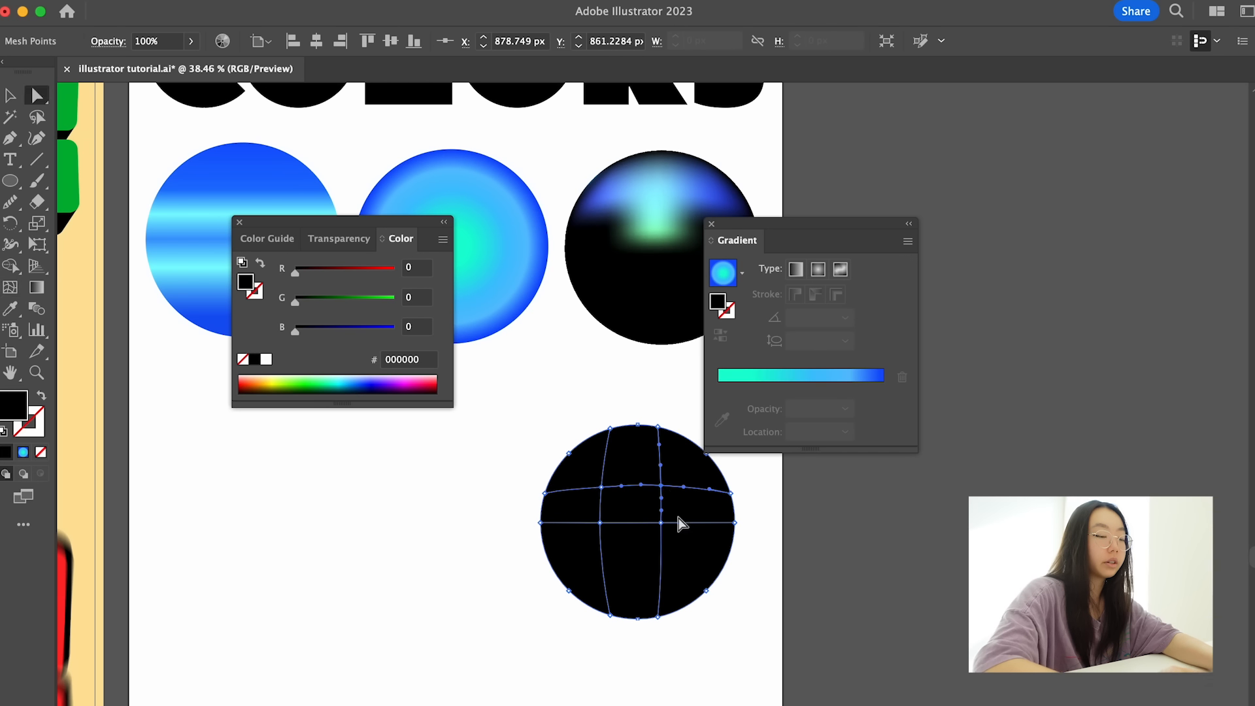
# - Recolor the new circle's upper-left interior mesh point light blue
pyautogui.click(601, 486)
pyautogui.doubleClick(7, 403)
pyautogui.click(723, 622)
pyautogui.moveTo(611, 624); pyautogui.dragTo(596, 543)
pyautogui.moveTo(703, 485); pyautogui.dragTo(861, 496)
pyautogui.click(882, 641)
pyautogui.press('Return')
# - Recolor the mesh point on the new circle's upper-left edge deep blue (H 240°, S 90%, B 100%)
pyautogui.click(569, 453)
pyautogui.doubleClick(20, 401)
pyautogui.moveTo(746, 573); pyautogui.dragTo(693, 553)
pyautogui.click(883, 653)
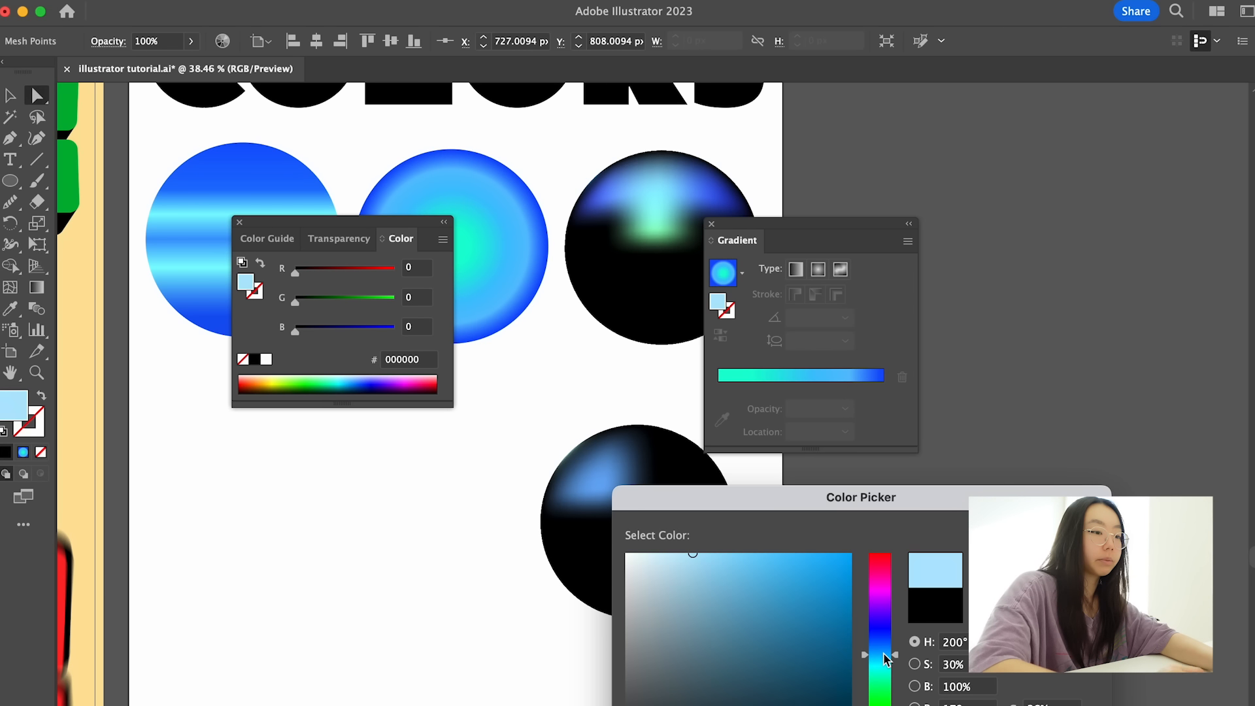
pyautogui.click(894, 617)
pyautogui.click(826, 624)
pyautogui.click(876, 629)
pyautogui.click(816, 583)
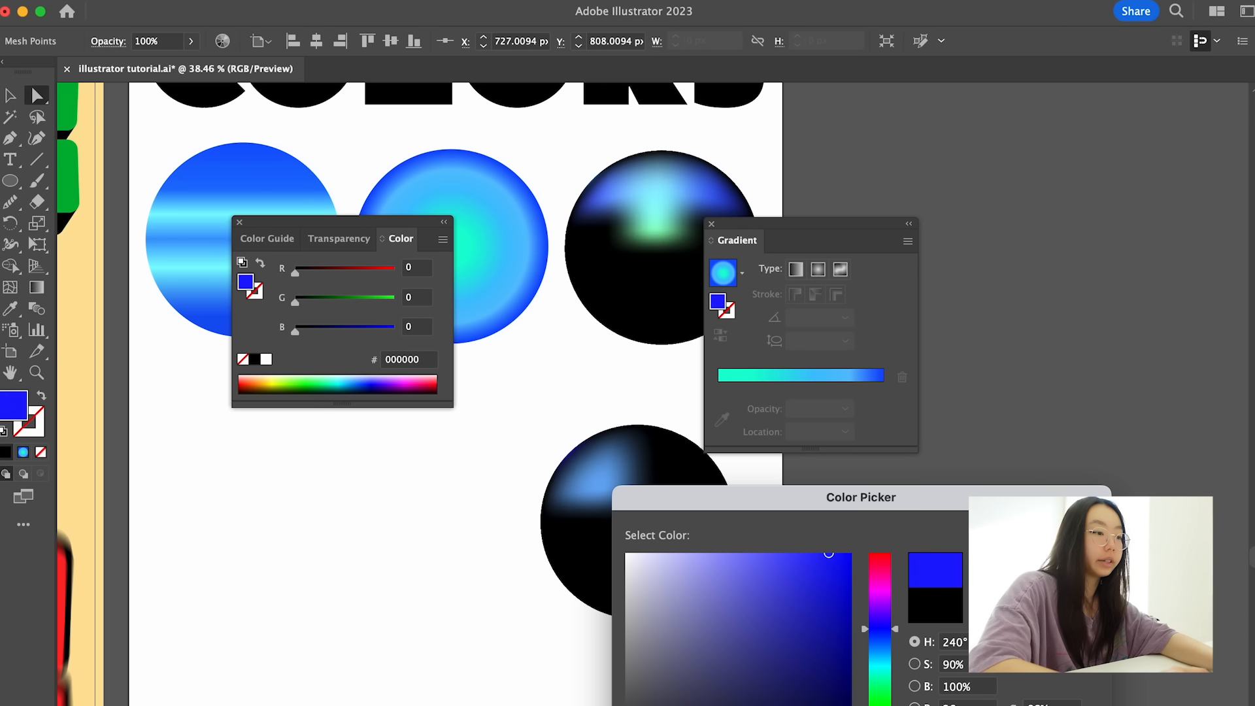
pyautogui.press('Return')
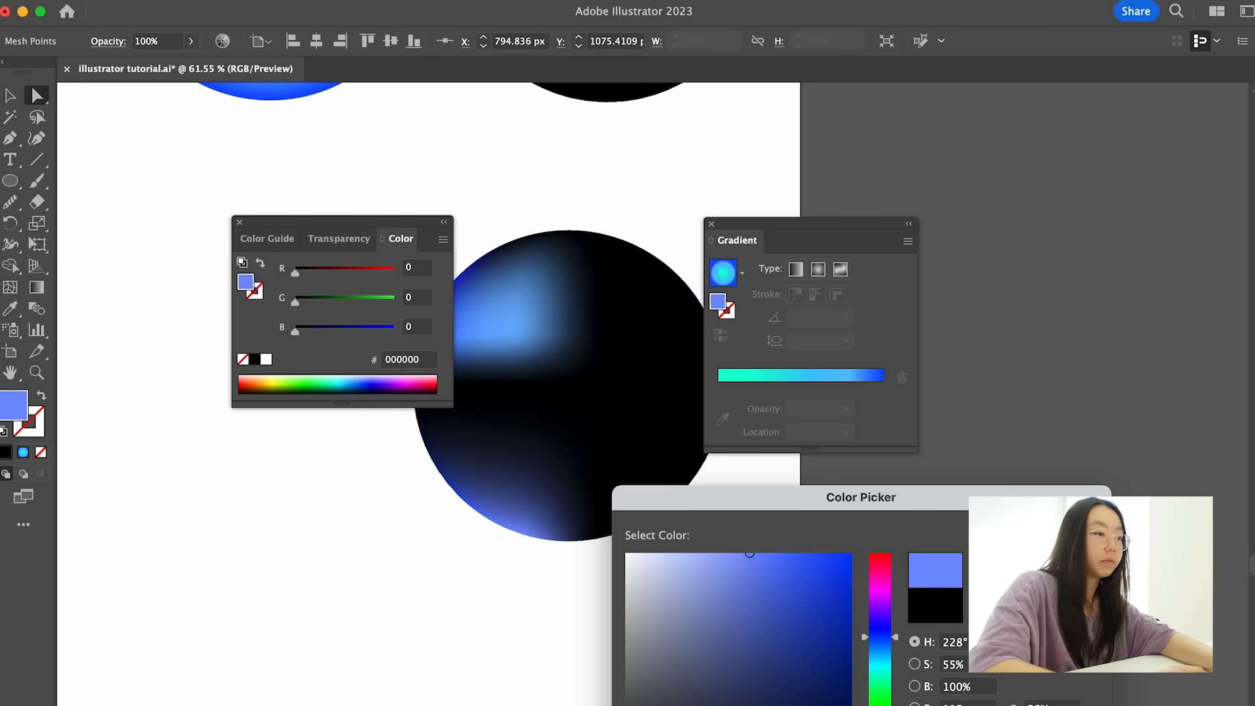
# - Recolor the remaining mesh points in blue and aqua tones, making the top-edge point right of center dark blue (#001eb2)
pyautogui.click(879, 664)
pyautogui.click(734, 568)
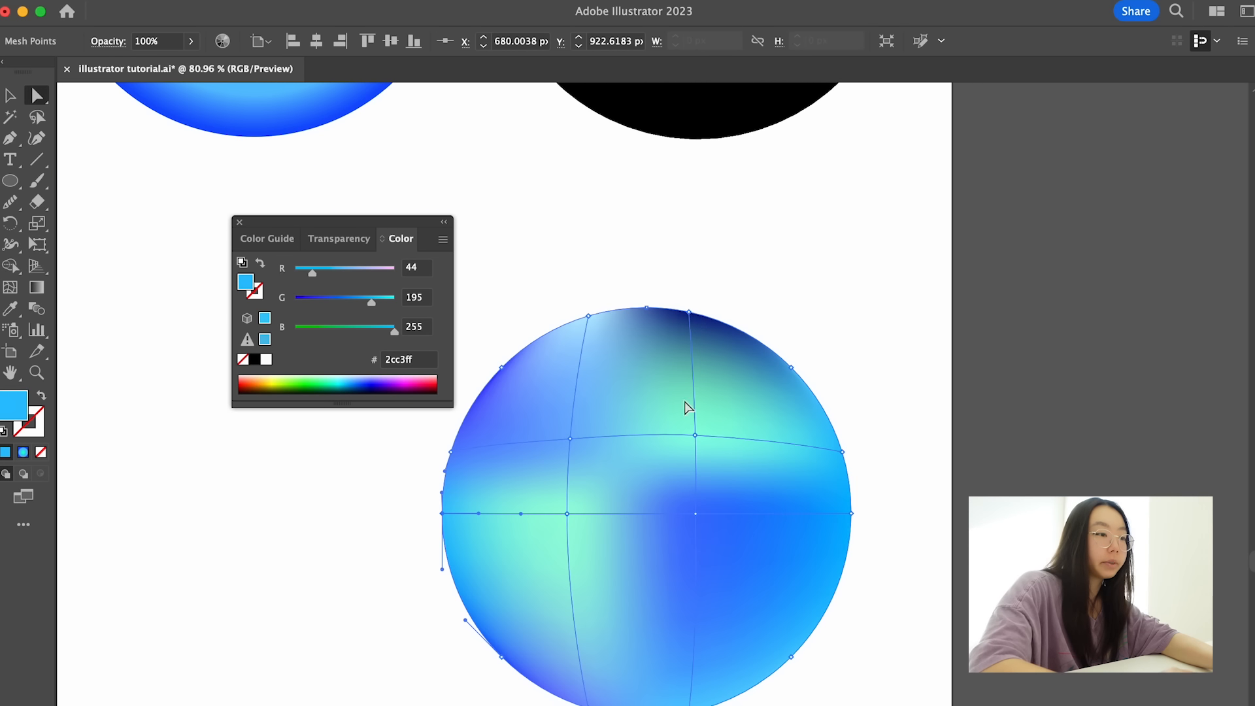
pyautogui.click(688, 312)
pyautogui.doubleClick(15, 403)
pyautogui.moveTo(804, 611); pyautogui.dragTo(849, 621)
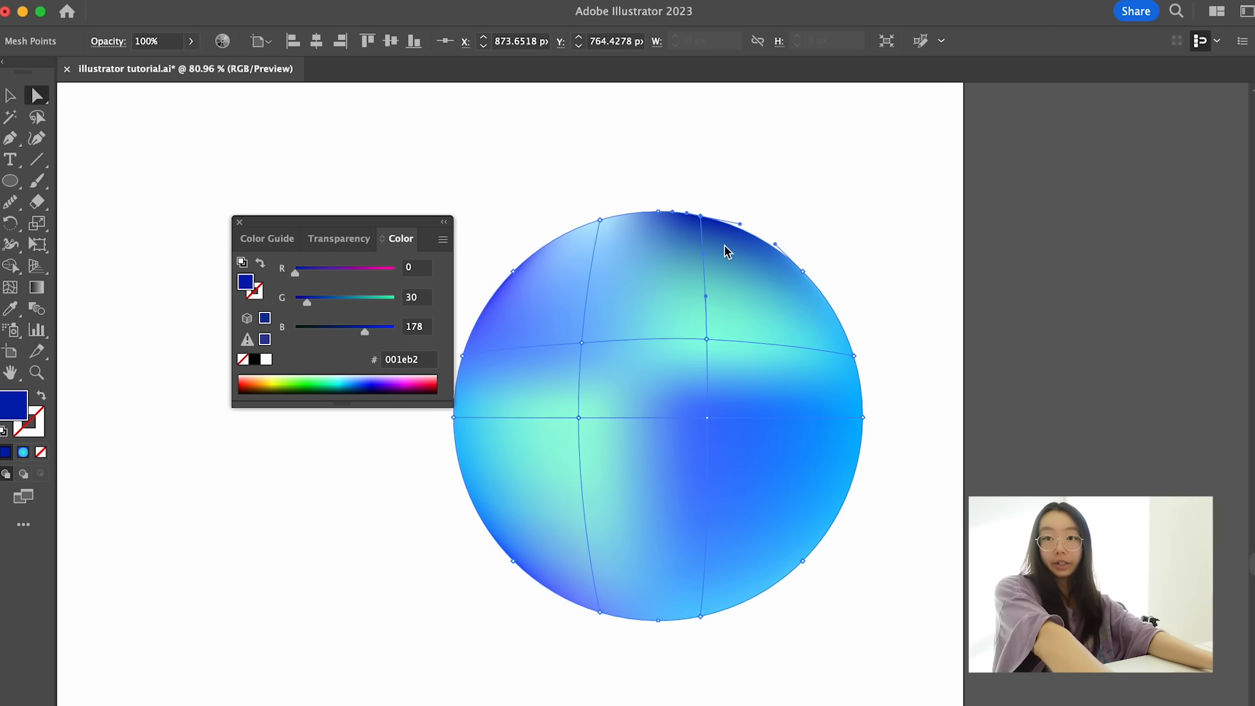
# - Reposition the circle's four interior mesh points to warp the straight color areas into flowing shapes
pyautogui.click(582, 343)
pyautogui.hscroll(-3, 588, 352)
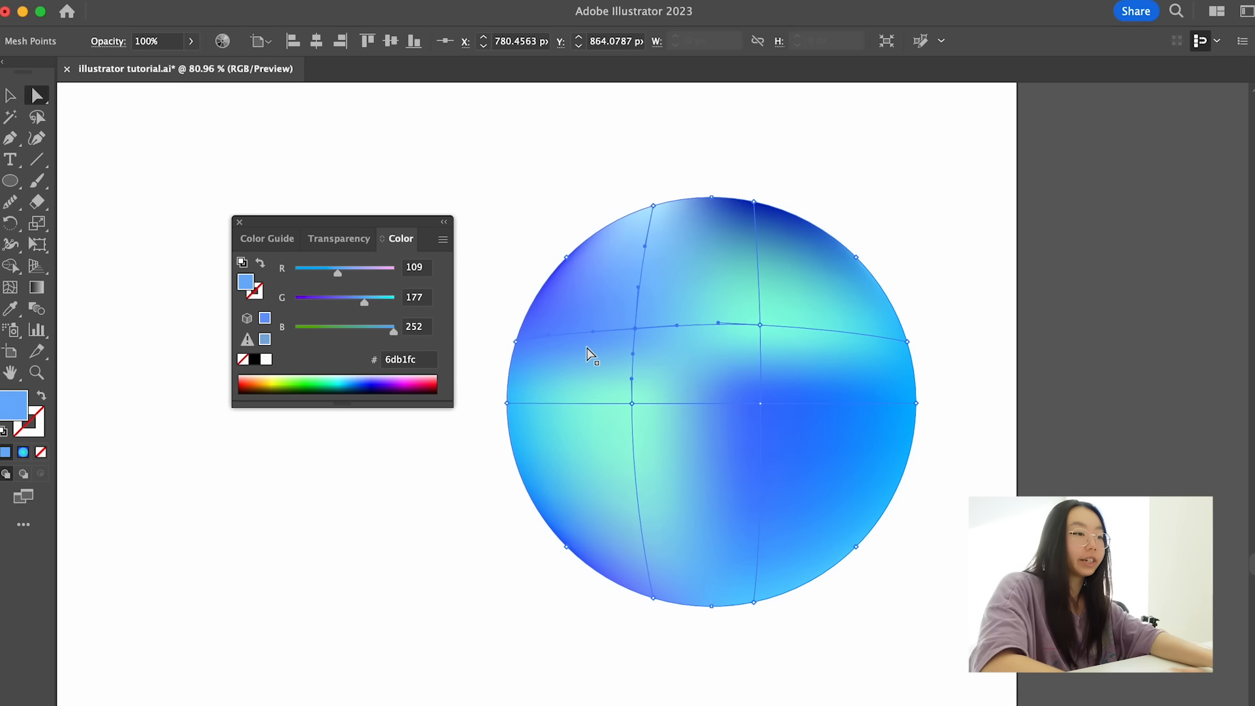
pyautogui.moveTo(634, 328); pyautogui.dragTo(800, 359)
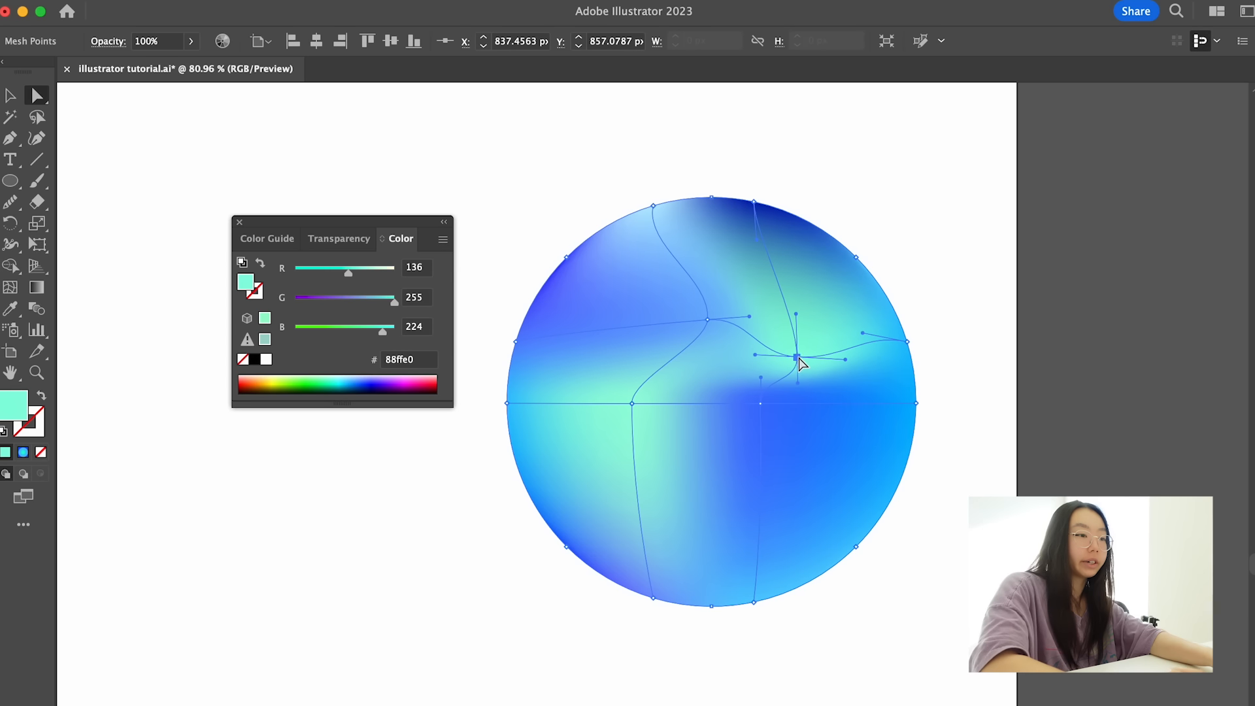
pyautogui.moveTo(762, 404); pyautogui.dragTo(724, 432)
pyautogui.moveTo(631, 403); pyautogui.dragTo(564, 449)
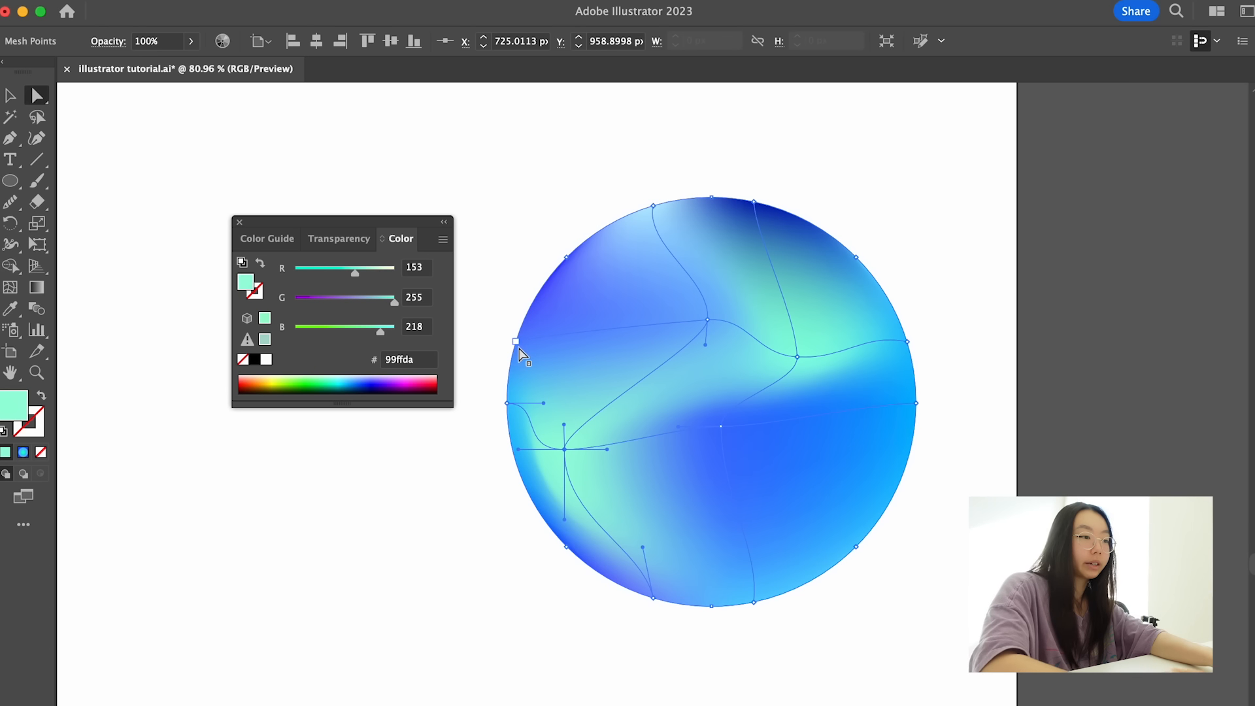
# - Bend the mesh line between the left edge and the upper-left interior point downward using its direction handle
pyautogui.click(517, 342)
pyautogui.moveTo(665, 323); pyautogui.dragTo(609, 402)
pyautogui.click(699, 323)
pyautogui.click(665, 324)
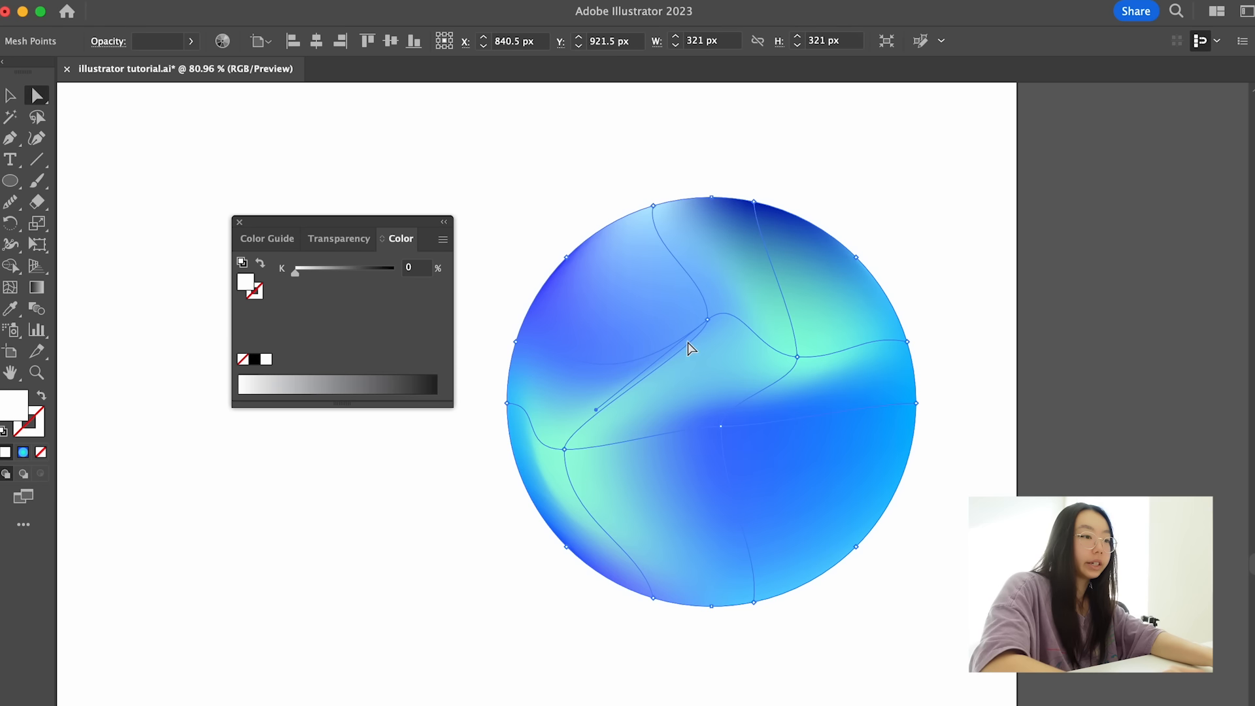
# - Recolor the upper-left interior mesh point royal blue and the lower-right interior mesh point deep blue (#082ff2)
pyautogui.click(707, 319)
pyautogui.doubleClick(9, 407)
pyautogui.moveTo(807, 591); pyautogui.dragTo(828, 576)
pyautogui.moveTo(877, 638); pyautogui.dragTo(879, 636)
pyautogui.click(809, 571)
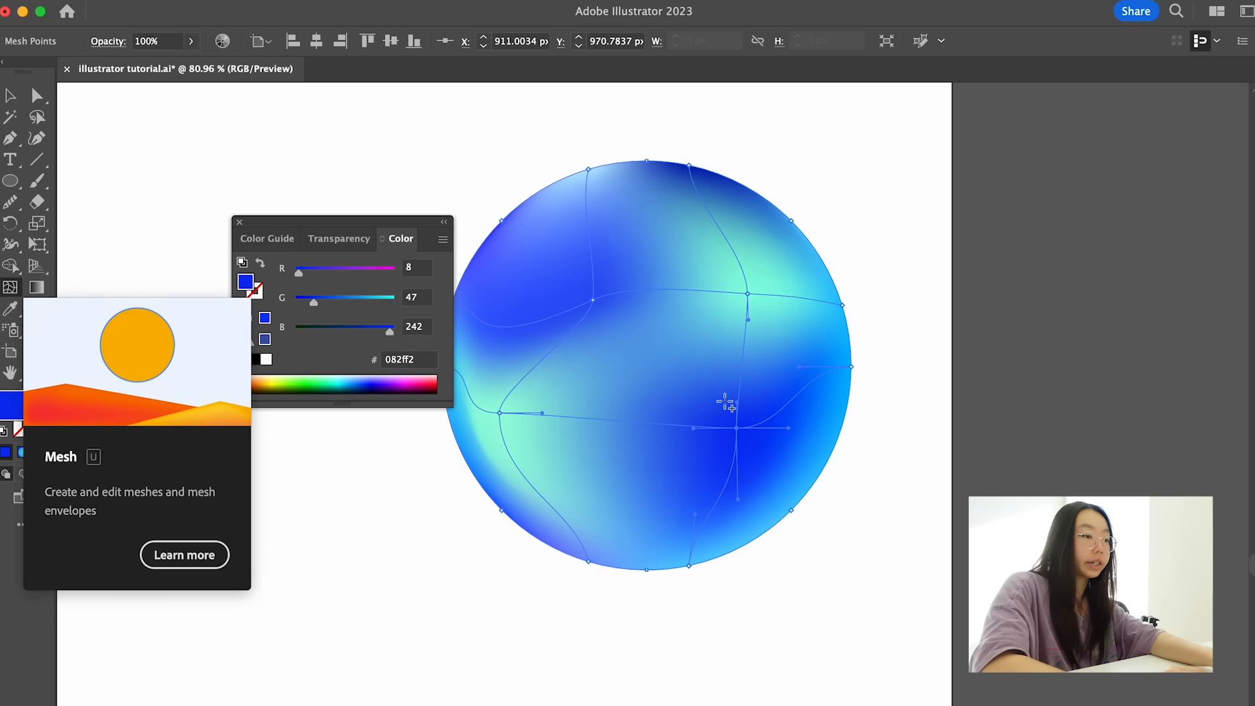
# - Add a mesh point near the circle's center, shift it and the upper-left interior point upward, and deselect the circle
pyautogui.click(640, 399)
pyautogui.moveTo(642, 403); pyautogui.dragTo(669, 350)
pyautogui.moveTo(592, 300); pyautogui.dragTo(619, 255)
pyautogui.scroll(-5, 619, 254)
pyautogui.click(799, 200)
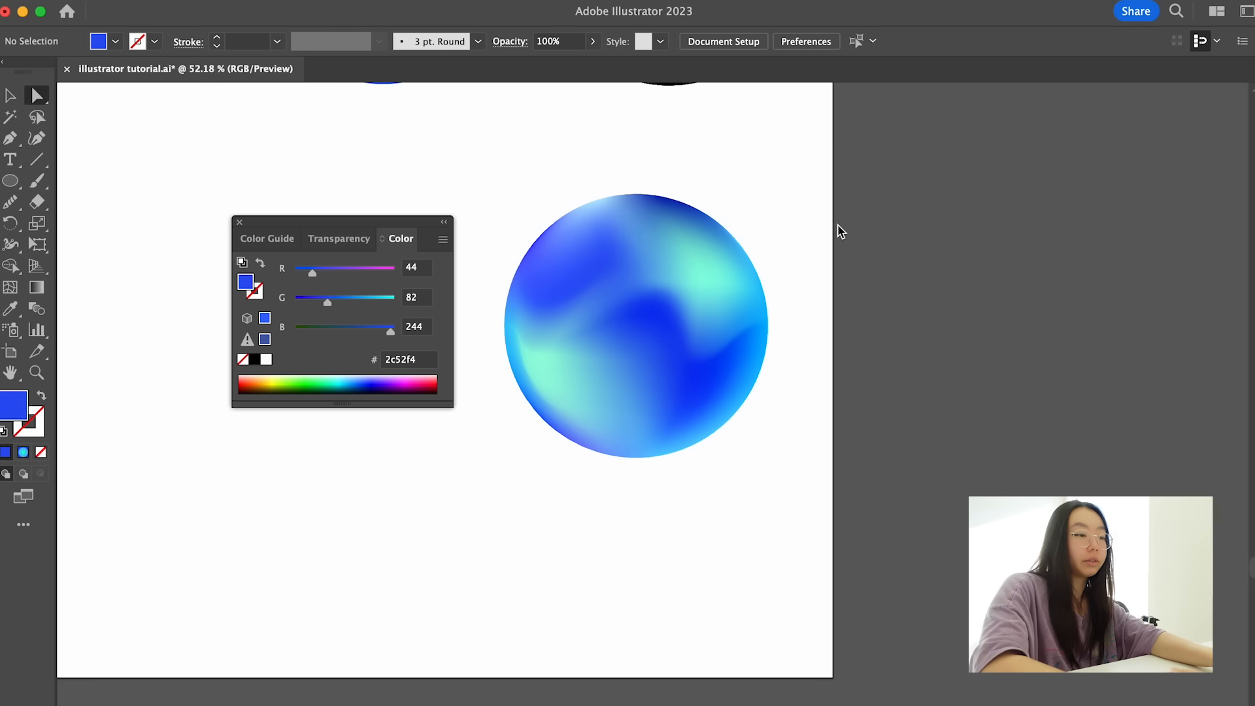
# - Recolor the lower-middle interior mesh point pale aqua, move it downward, and deselect the circle
pyautogui.scroll(5, 656, 230)
pyautogui.click(648, 366)
pyautogui.click(647, 365)
pyautogui.click(615, 444)
pyautogui.doubleClick(14, 406)
pyautogui.click(880, 674)
pyautogui.click(712, 555)
pyautogui.press('Return')
pyautogui.moveTo(614, 445); pyautogui.dragTo(607, 508)
pyautogui.click(830, 524)
pyautogui.scroll(-5, 831, 526)
# - Recolor the mesh point on the circle's upper-left edge a lighter blue (H 240°, S 81%, B 100%)
pyautogui.scroll(3, 806, 484)
pyautogui.click(728, 473)
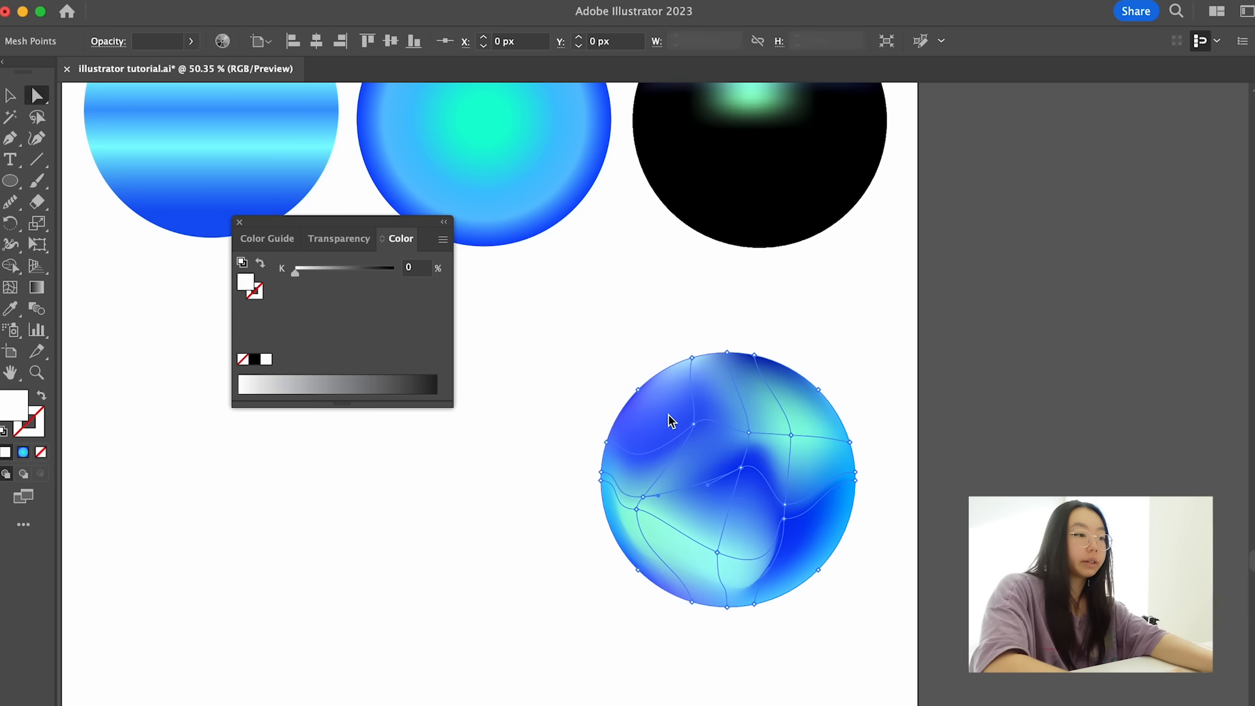
pyautogui.scroll(4, 668, 416)
pyautogui.click(611, 367)
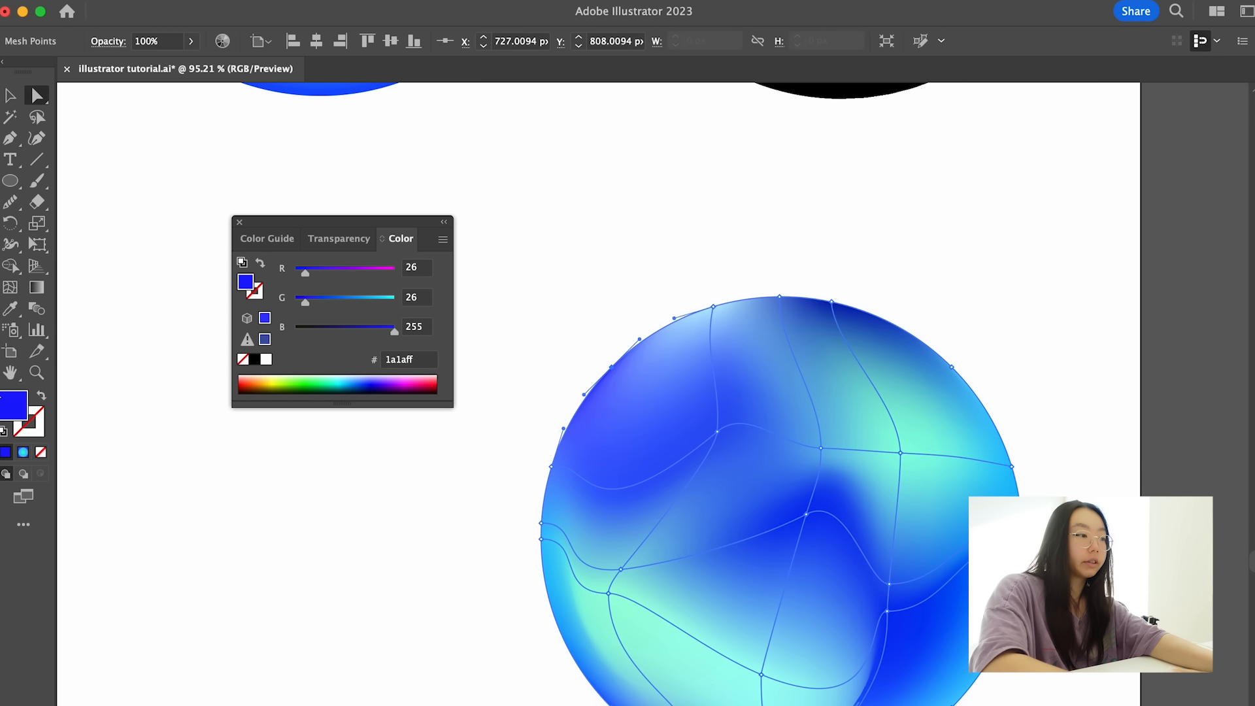
pyautogui.doubleClick(14, 410)
pyautogui.click(790, 589)
pyautogui.click(809, 553)
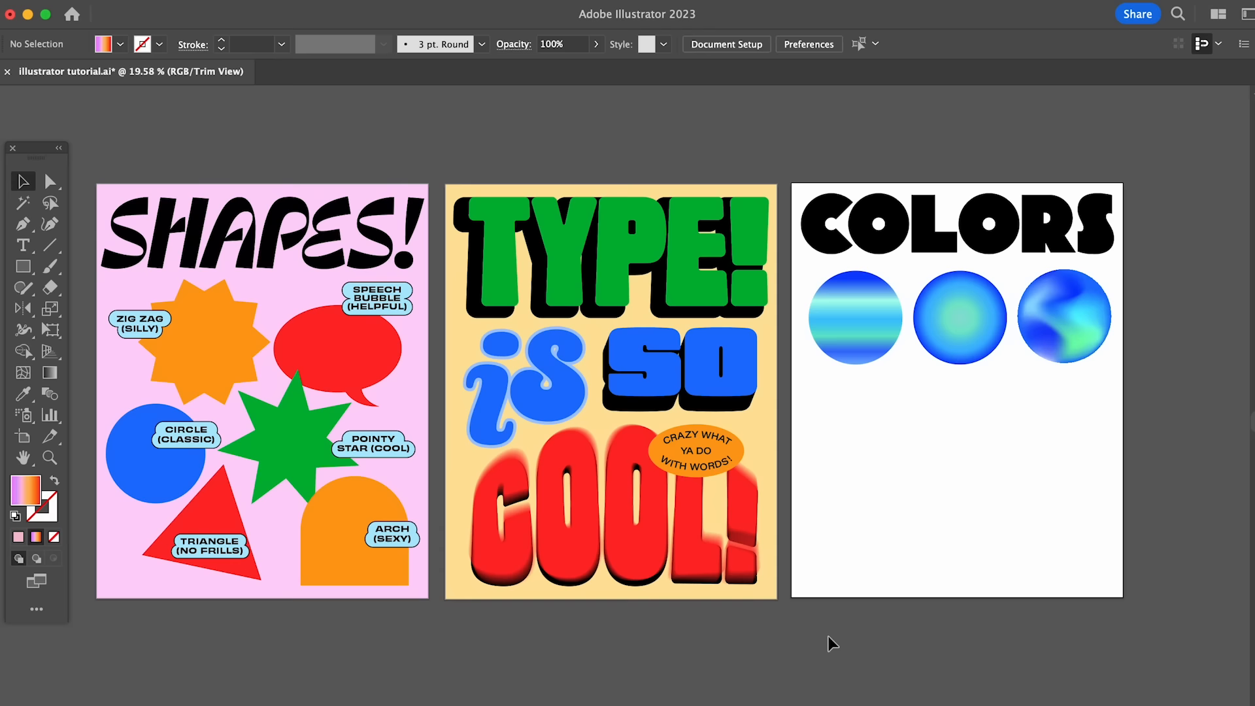
pyautogui.hscroll(-2, 828, 641)
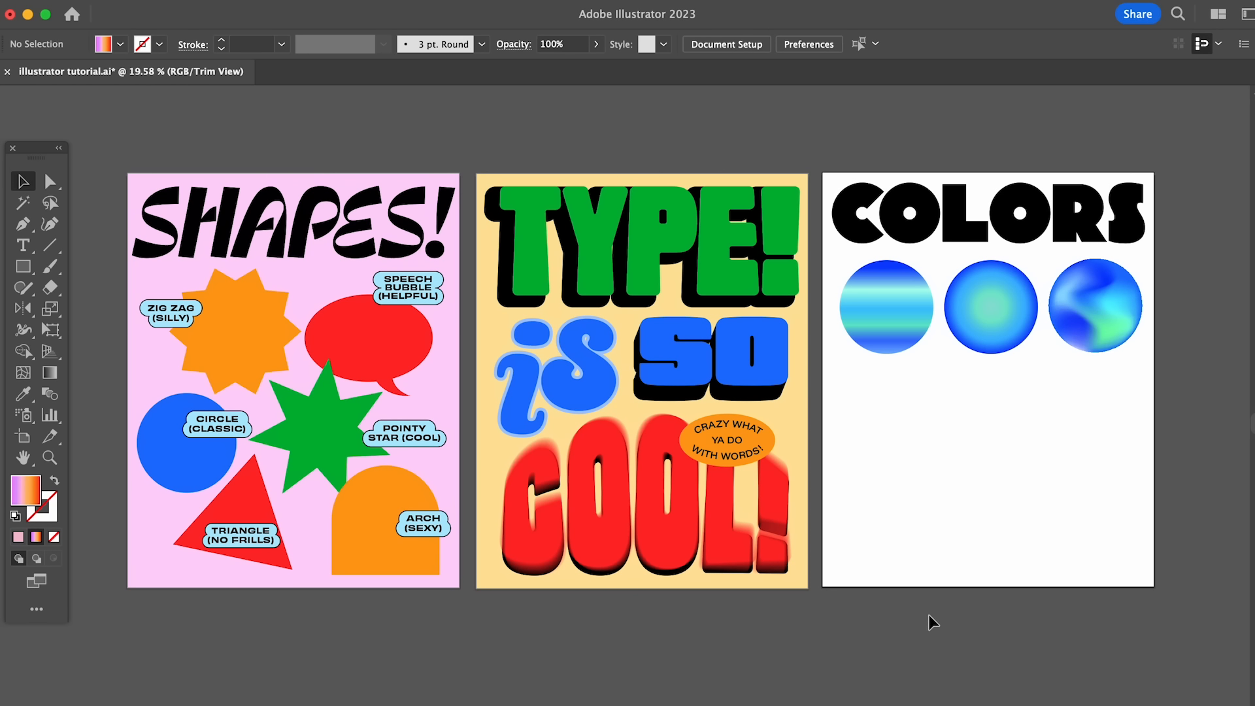
pyautogui.scroll(1, 928, 616)
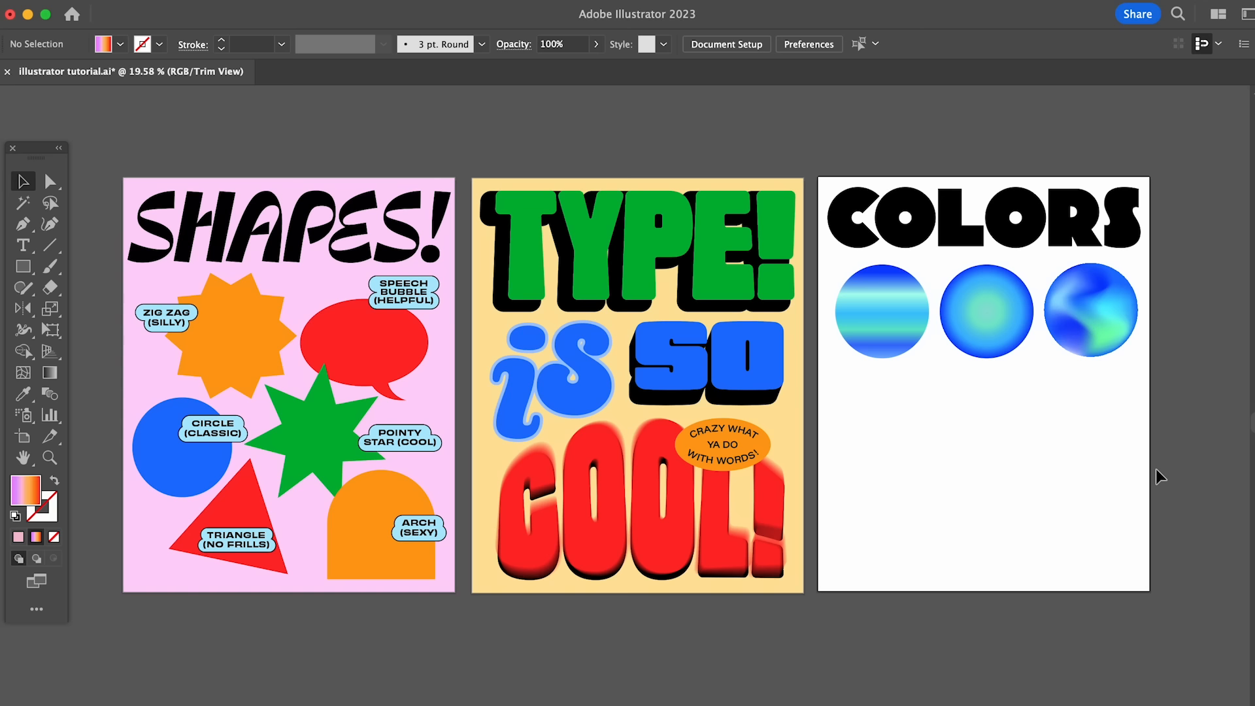
pyautogui.hotkey('ctrl', 'v')
pyautogui.moveTo(743, 374); pyautogui.dragTo(1109, 425)
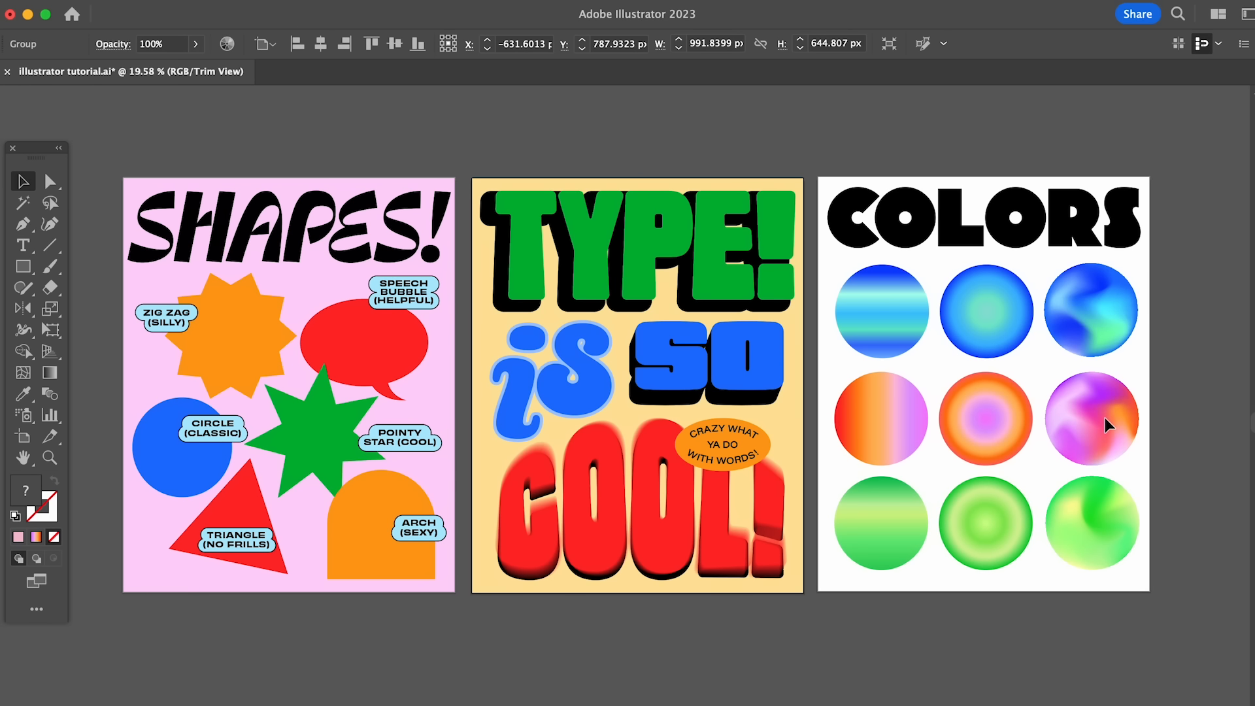
pyautogui.click(1032, 652)
pyautogui.hotkey('ctrl', 'z')
pyautogui.hotkey('ctrl', 'z')
# - Paste the copied rows of orange-purple and green gradient circles in place below the blue row and deselect them
pyautogui.hotkey('ctrl', 'shift', 'v')
pyautogui.click(1030, 647)
pyautogui.scroll(-5, 999, 645)
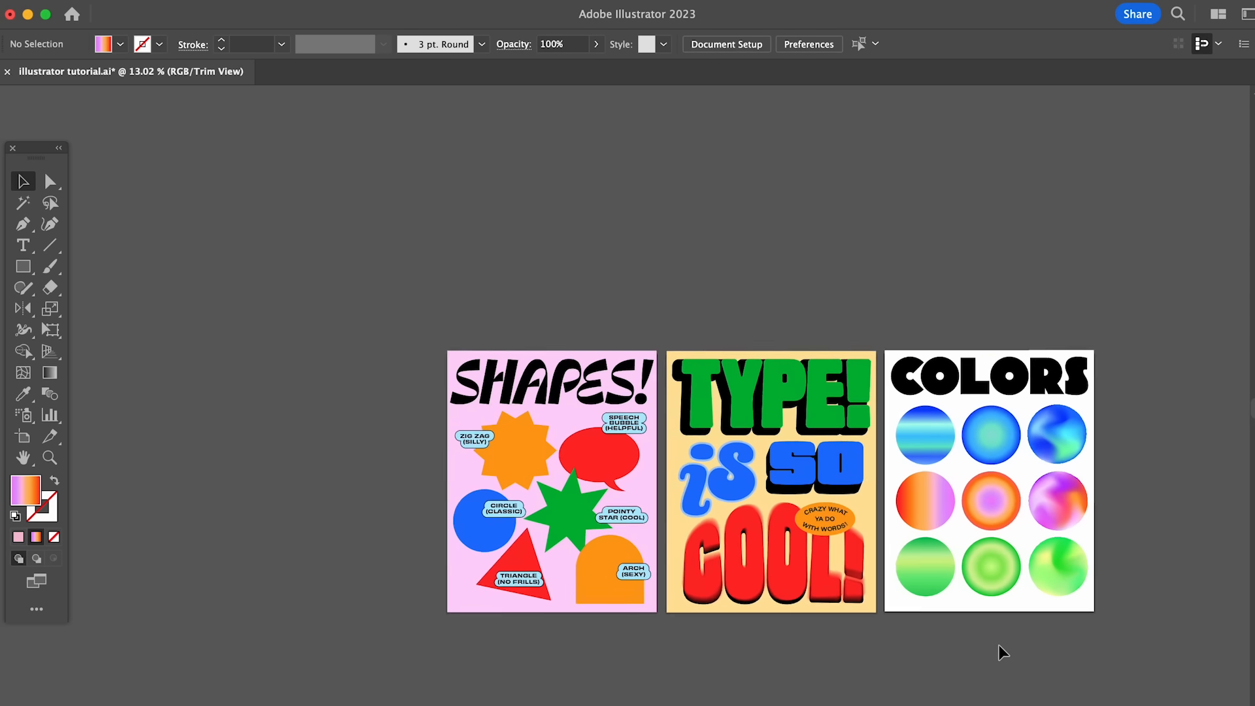
pyautogui.scroll(-3, 999, 646)
pyautogui.hscroll(2, 999, 646)
pyautogui.scroll(3, 972, 578)
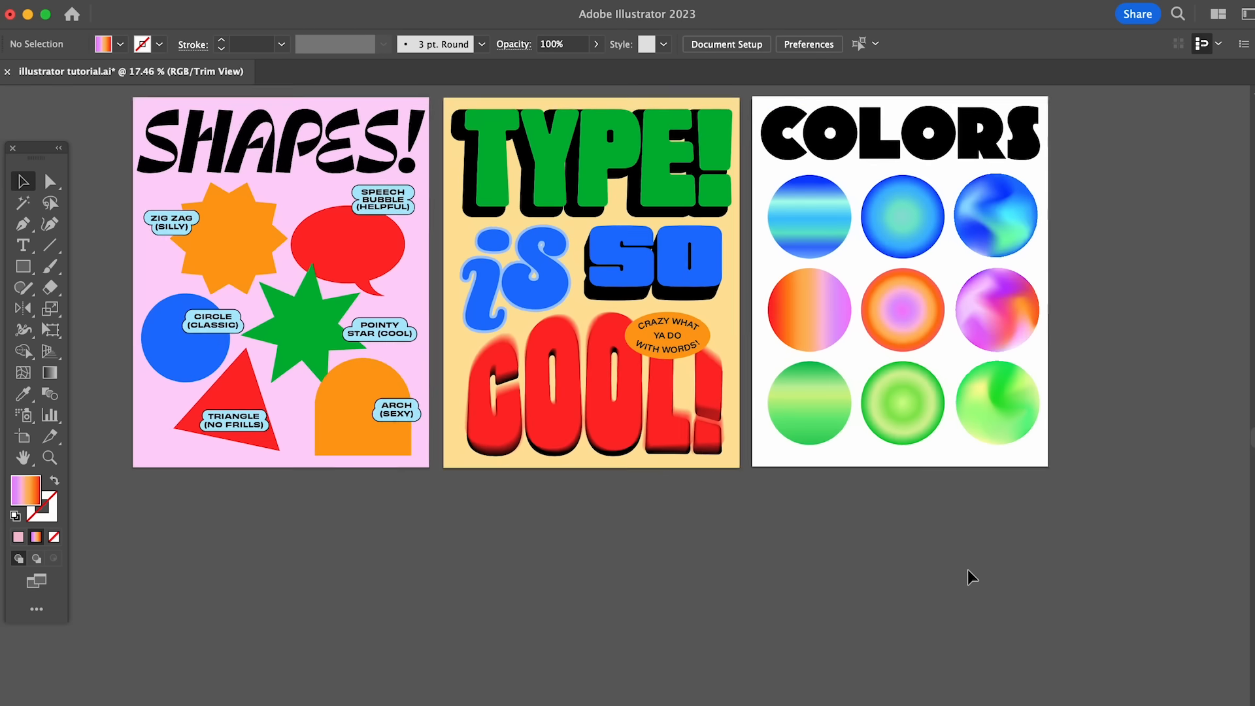
pyautogui.scroll(2, 948, 679)
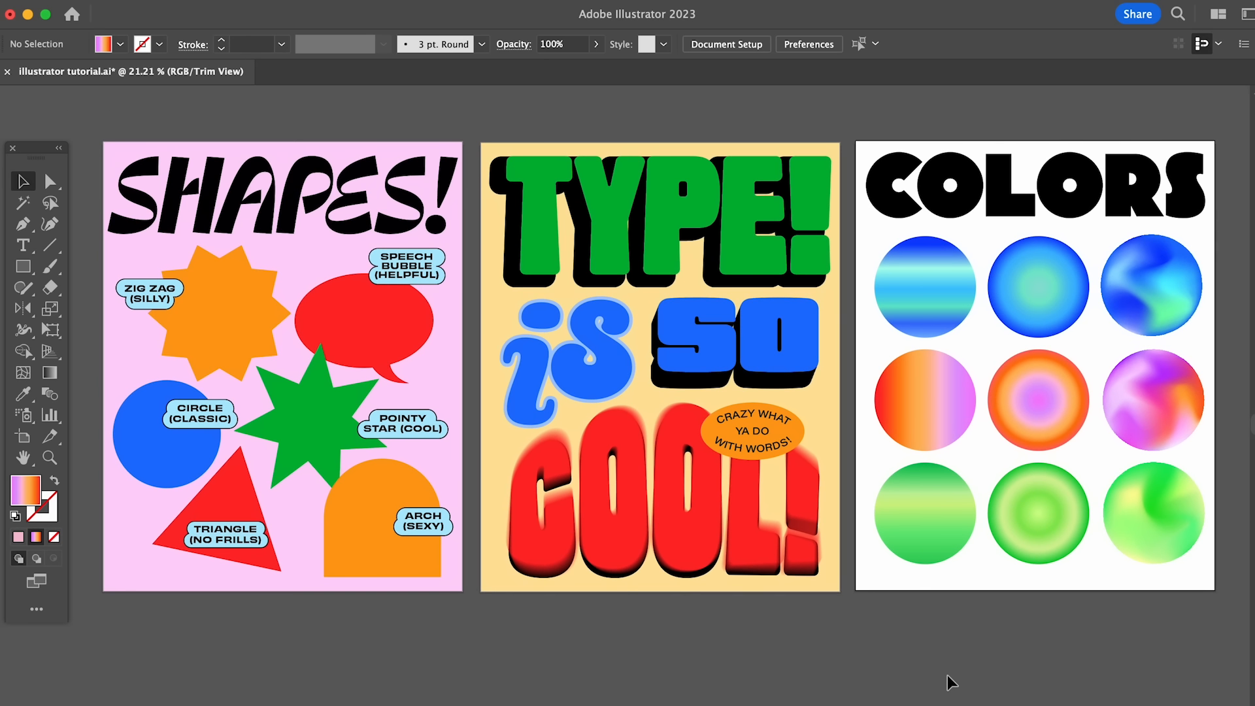
pyautogui.scroll(1, 949, 680)
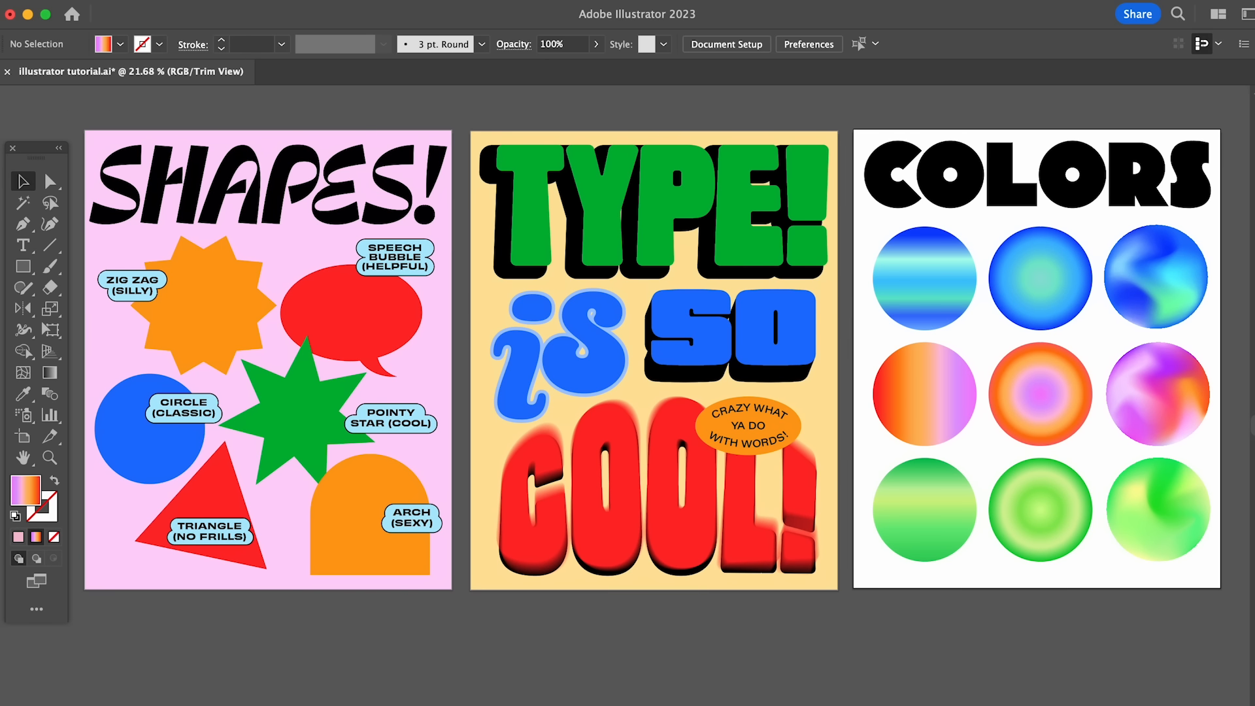